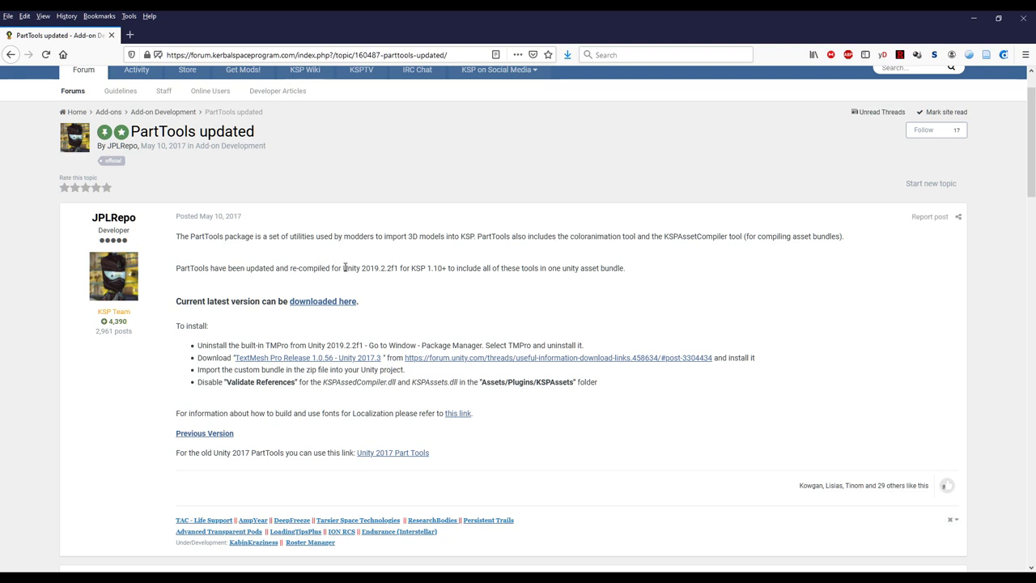
Step: Highlight the Unity 2019.2.2f1 requirement and the KSP 1.10+ compatibility note in the PartTools post
left_click_drag(344, 268, 401, 268)
left_click_drag(411, 269, 455, 268)
left_click(489, 304)
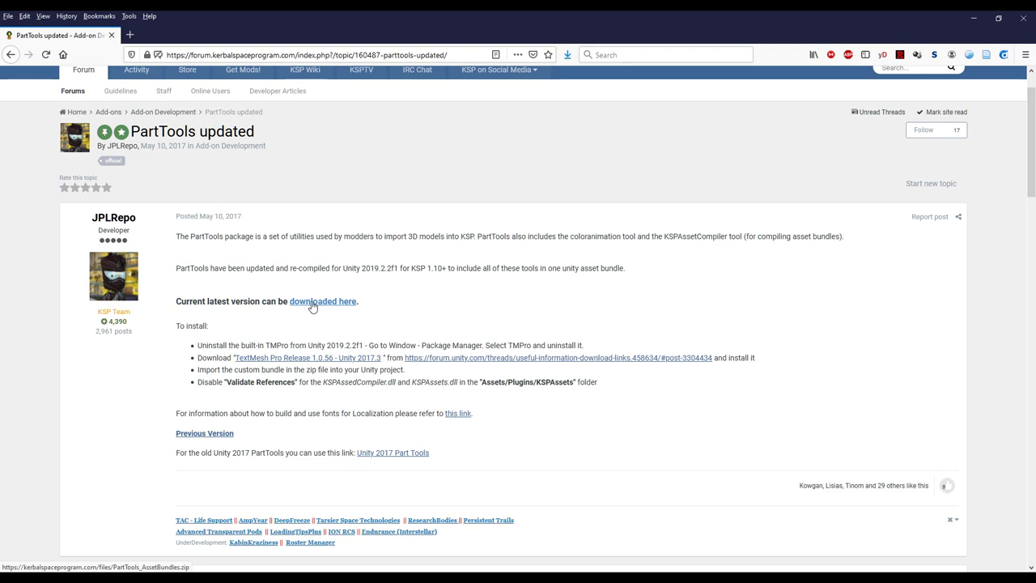
Step: Save the PartTools download into Kerbal Mods as 'PartTools_AssetBundles 2020.zip'
right_click(312, 305)
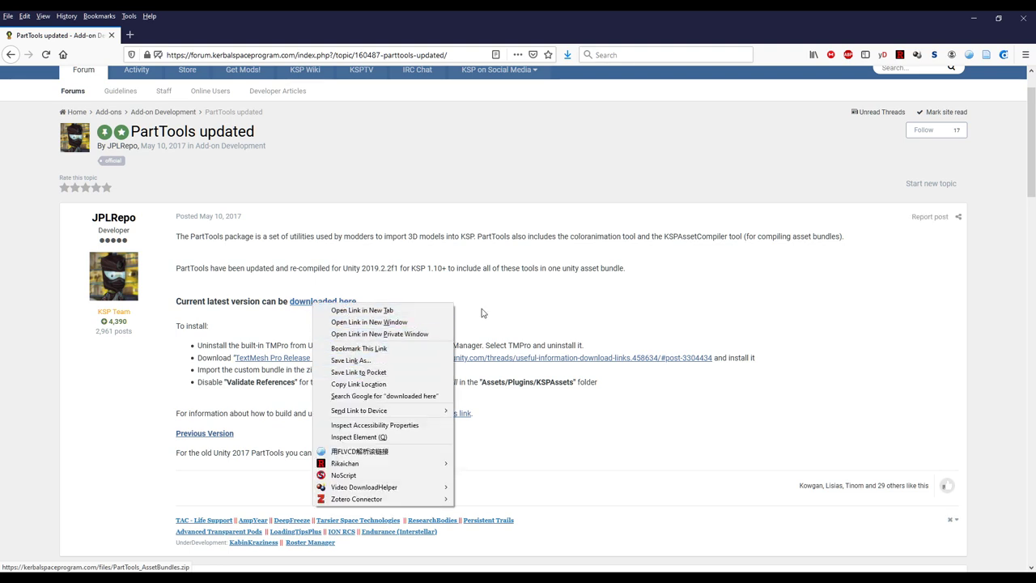
left_click(489, 305)
left_click(347, 302)
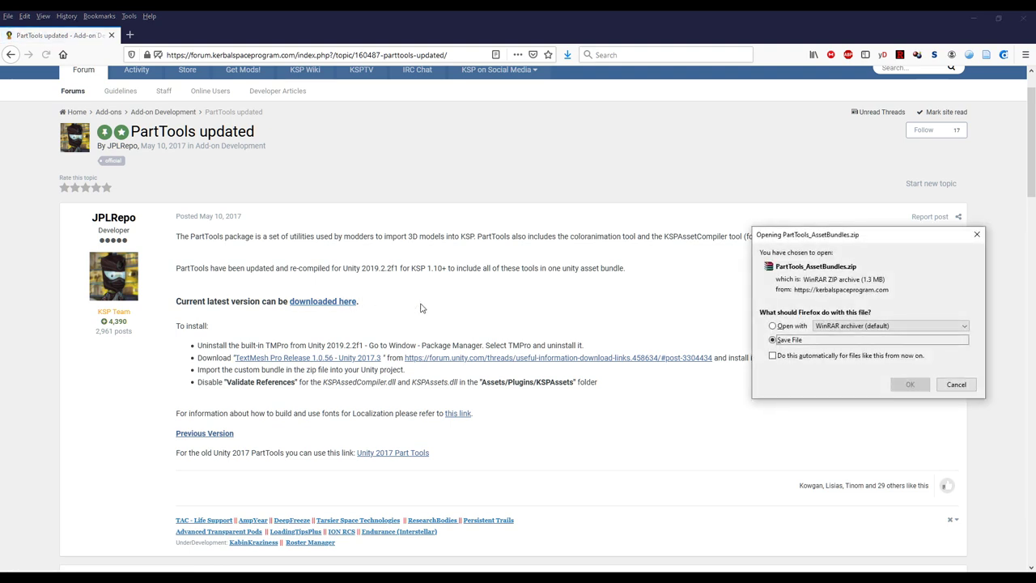
key("Return")
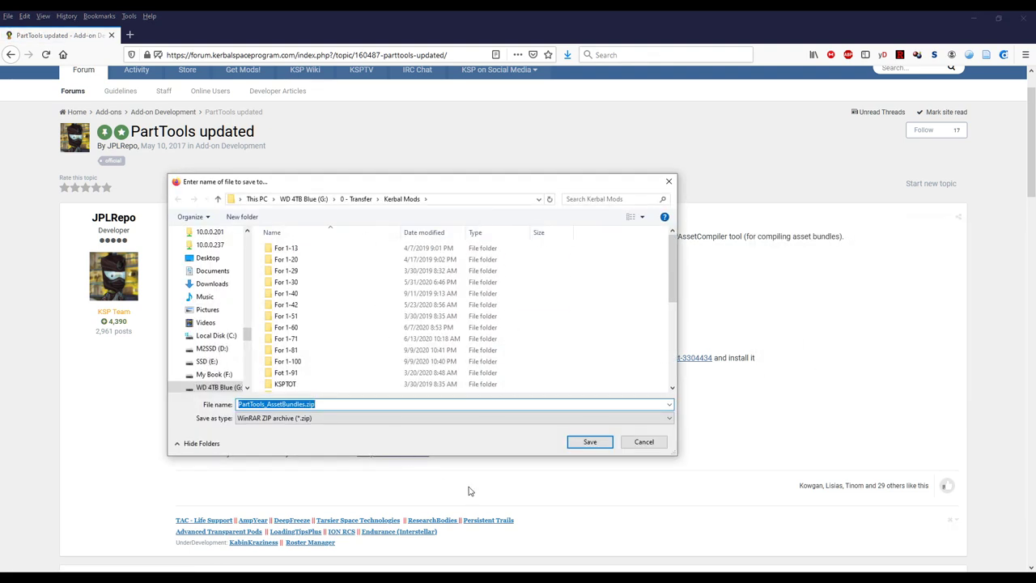
scroll(536, 368, "down", 10)
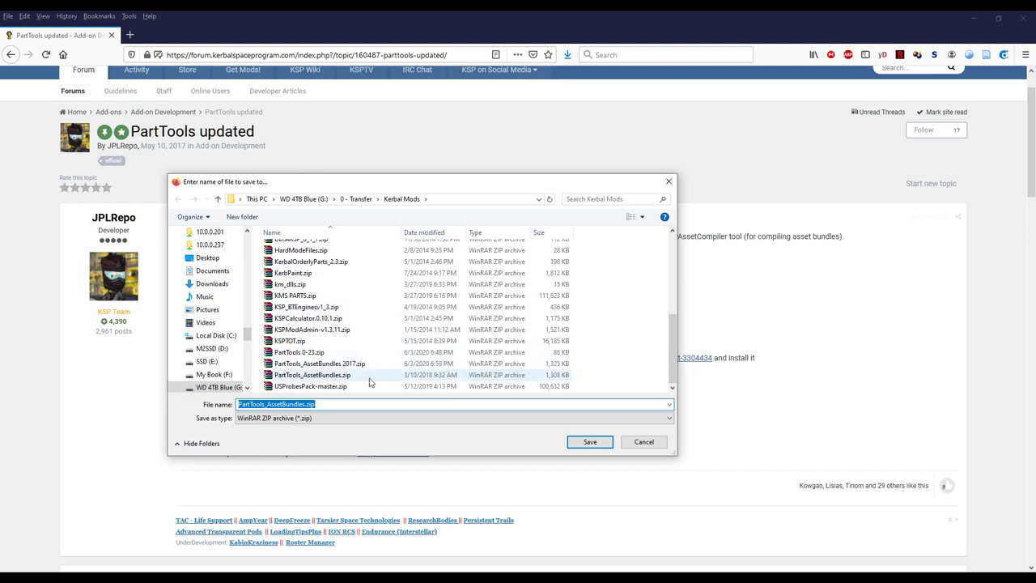
left_click(312, 404)
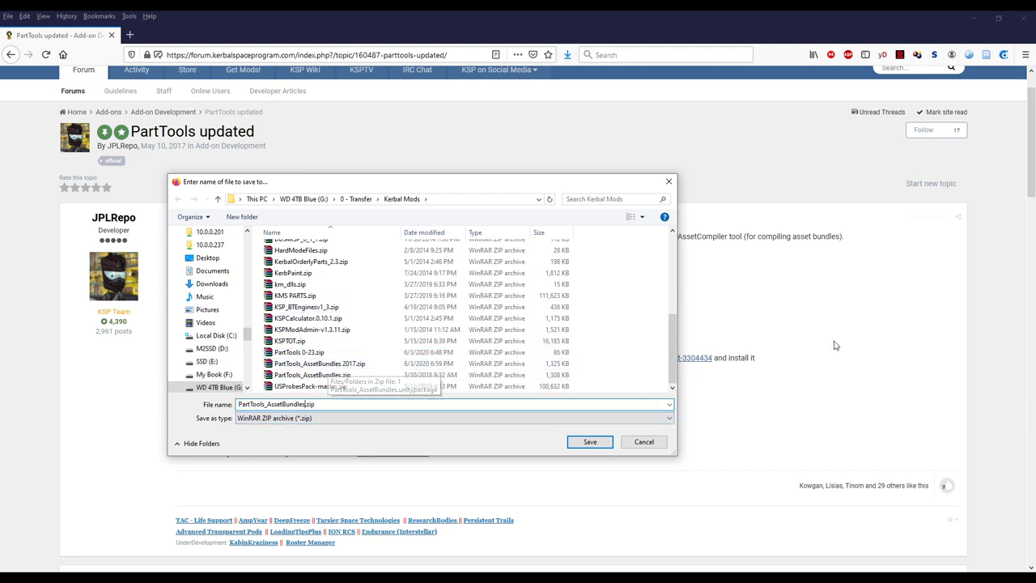
type("2020")
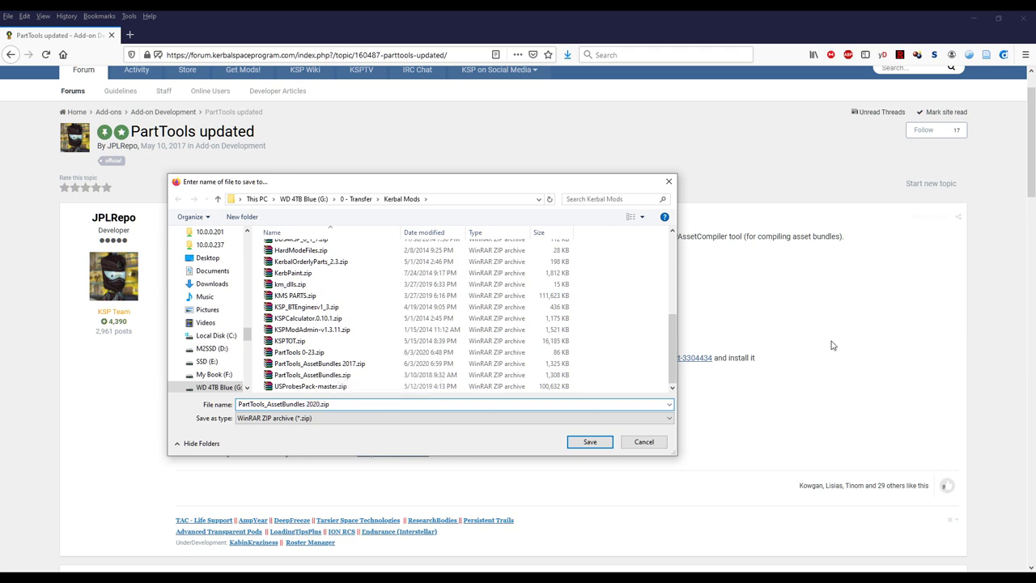
left_click(590, 442)
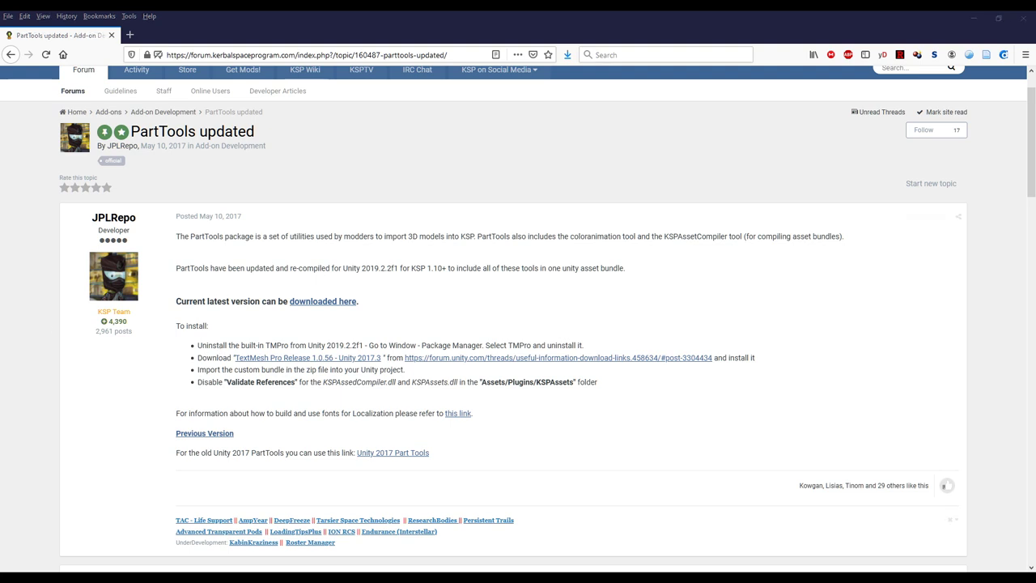
Step: Create a 3D project named KSPImport using Unity 2019.3.15f1 from the NEW dropdown
left_click_drag(659, 190, 606, 185)
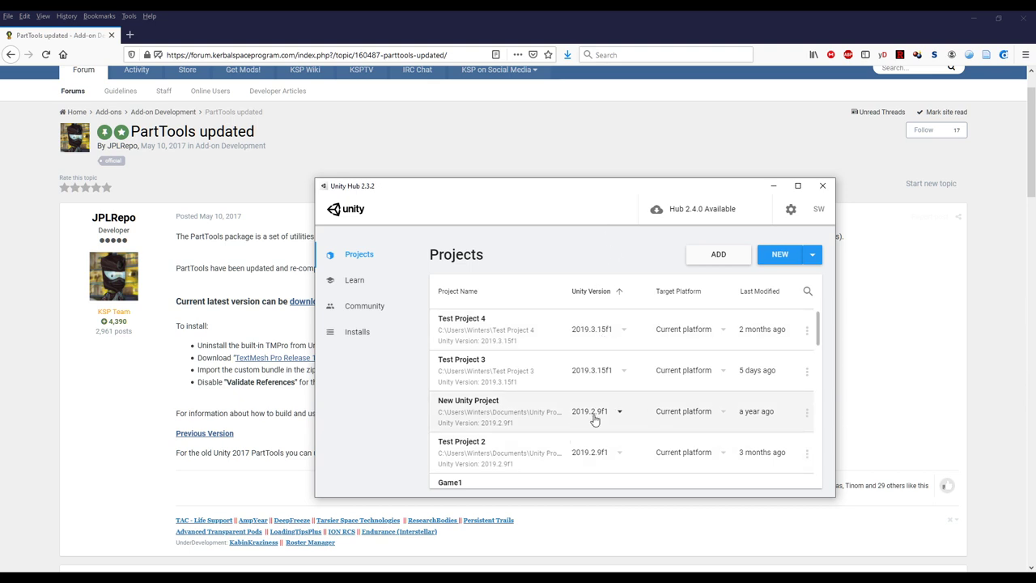
left_click_drag(579, 179, 714, 166)
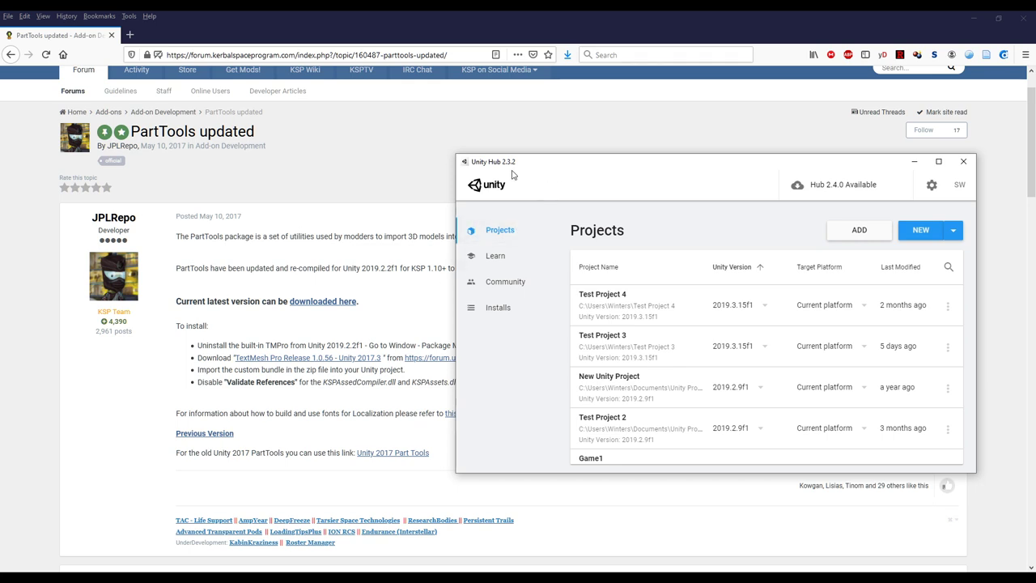
left_click_drag(580, 168, 518, 168)
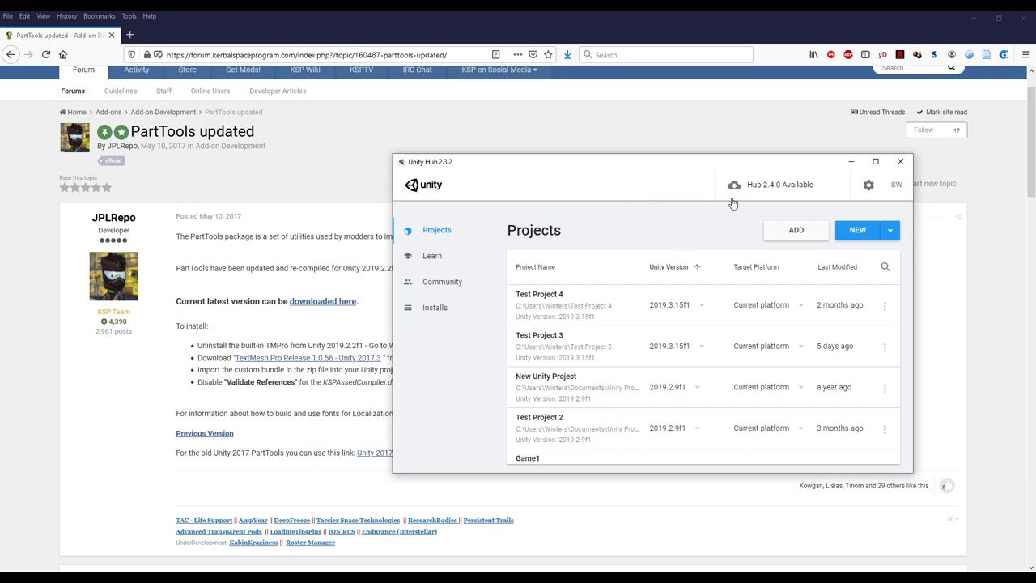
left_click_drag(650, 172, 678, 173)
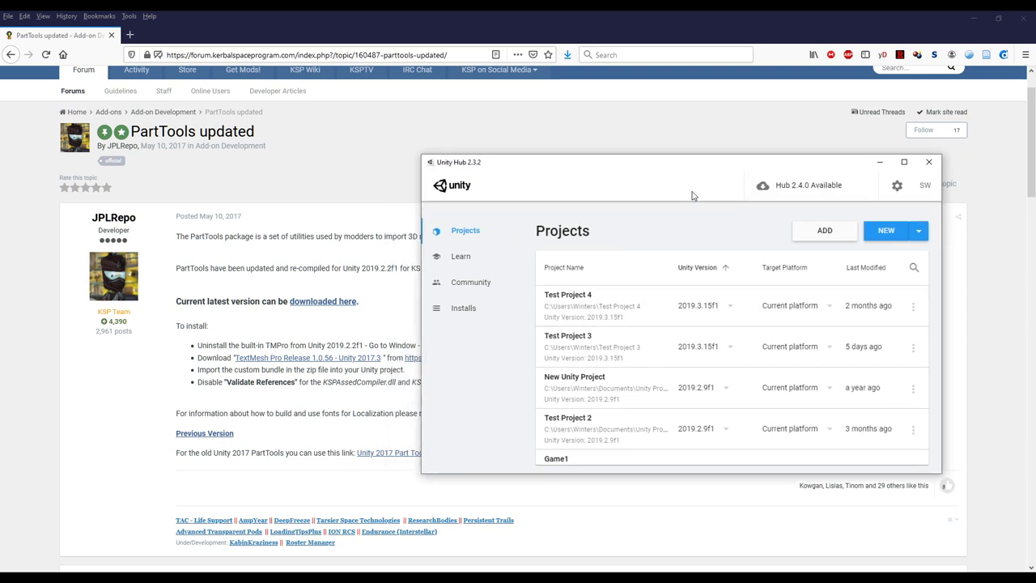
left_click(921, 232)
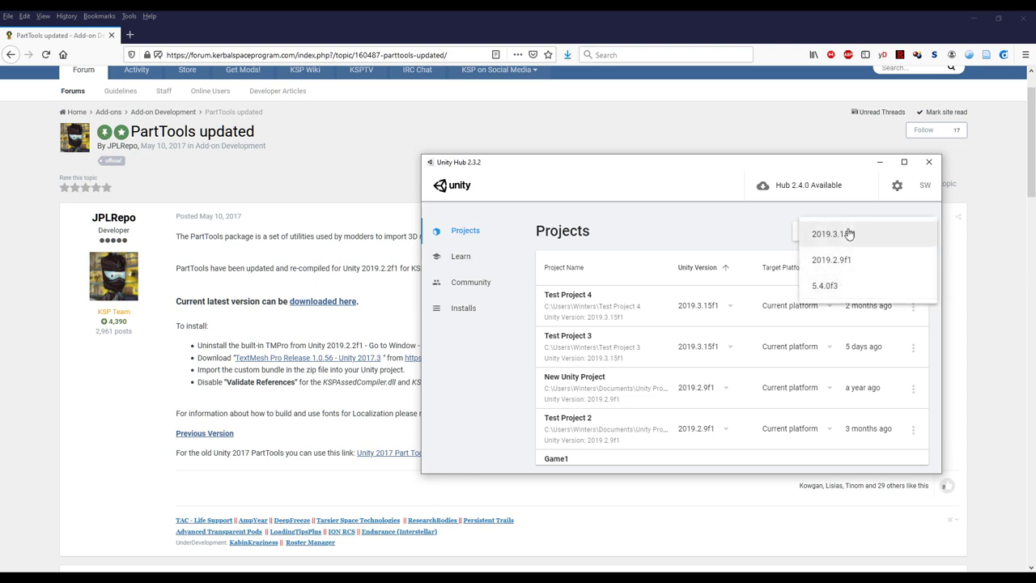
left_click(848, 234)
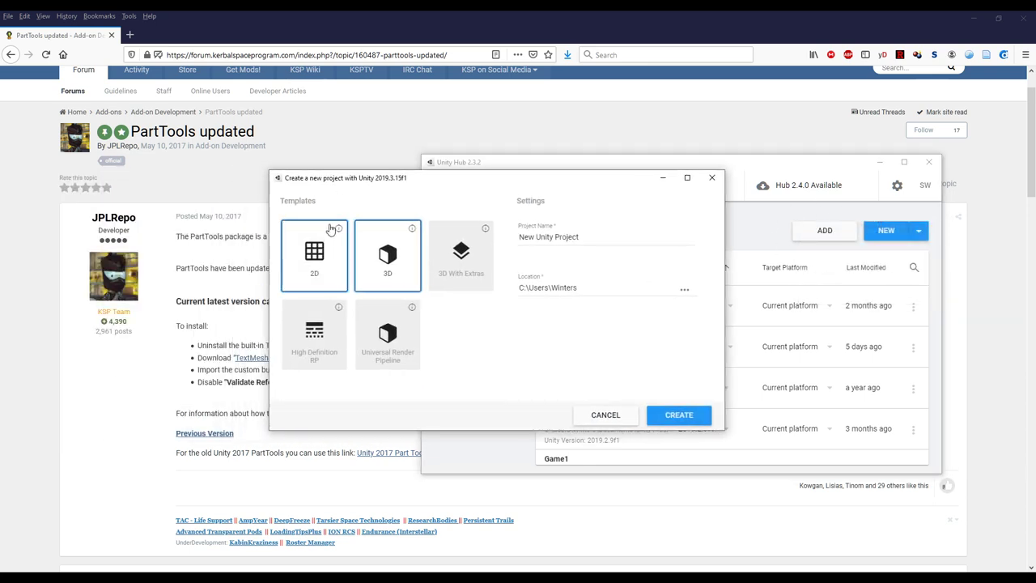
left_click(604, 235)
left_click_drag(600, 235, 510, 238)
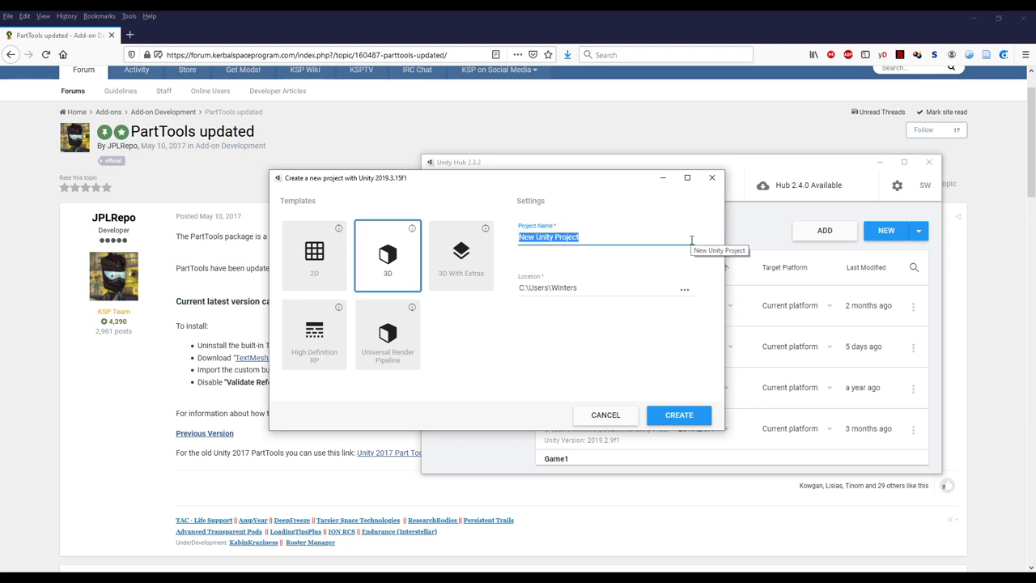
type("KSP")
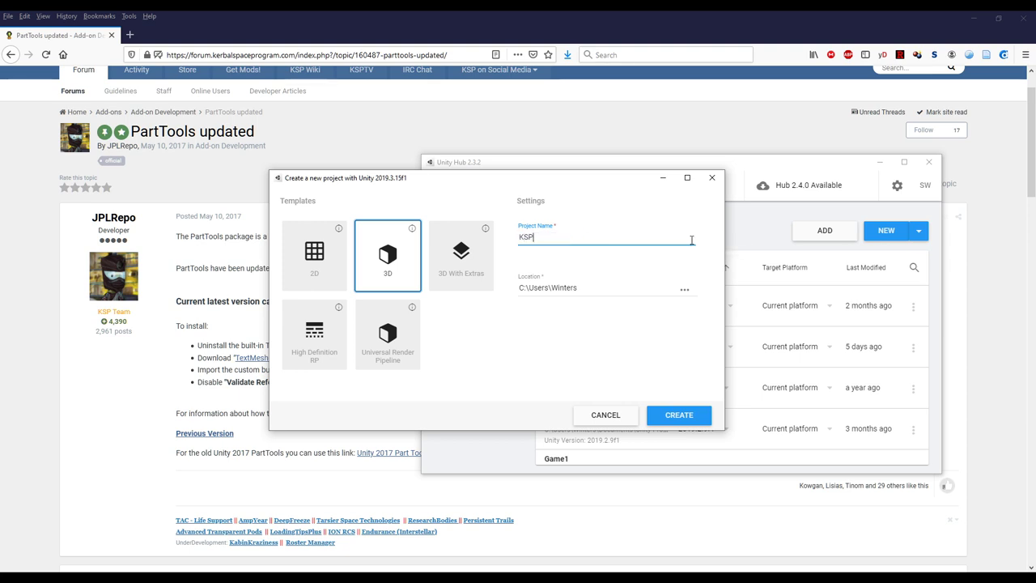
type("Import")
left_click(680, 416)
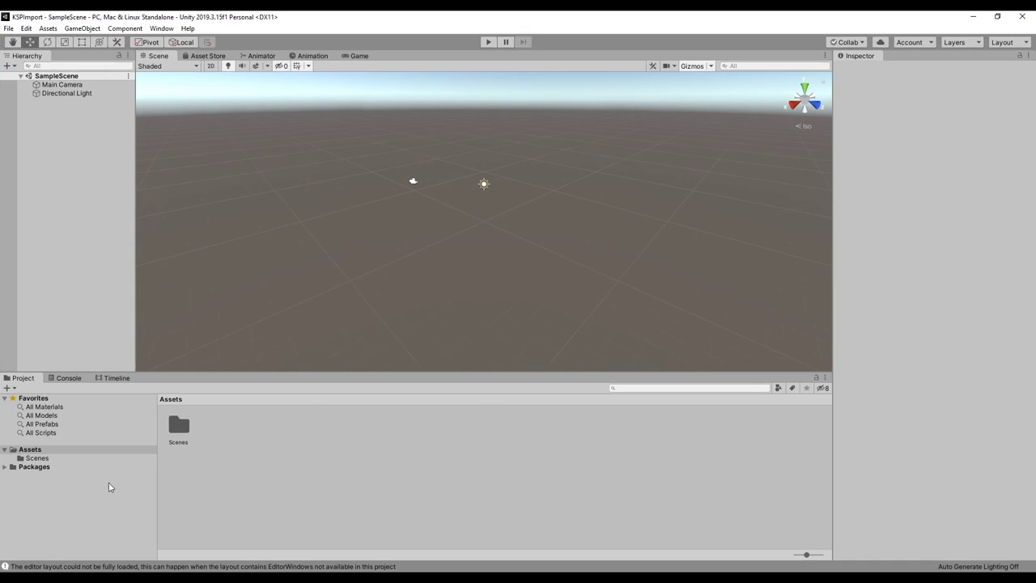
Step: Expand Packages and look inside TextMesh Pro to confirm it is installed
left_click(5, 467)
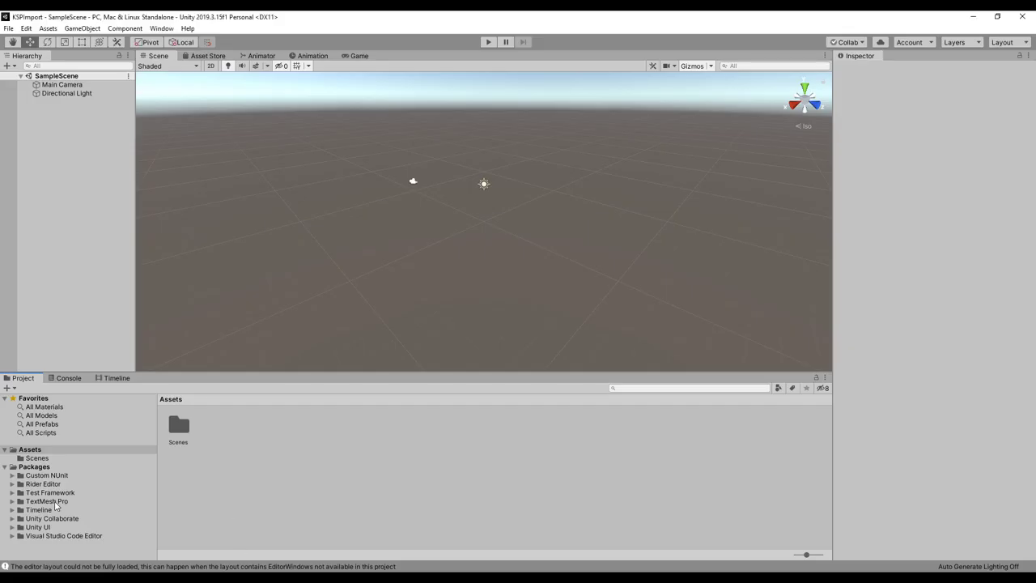
left_click(47, 502)
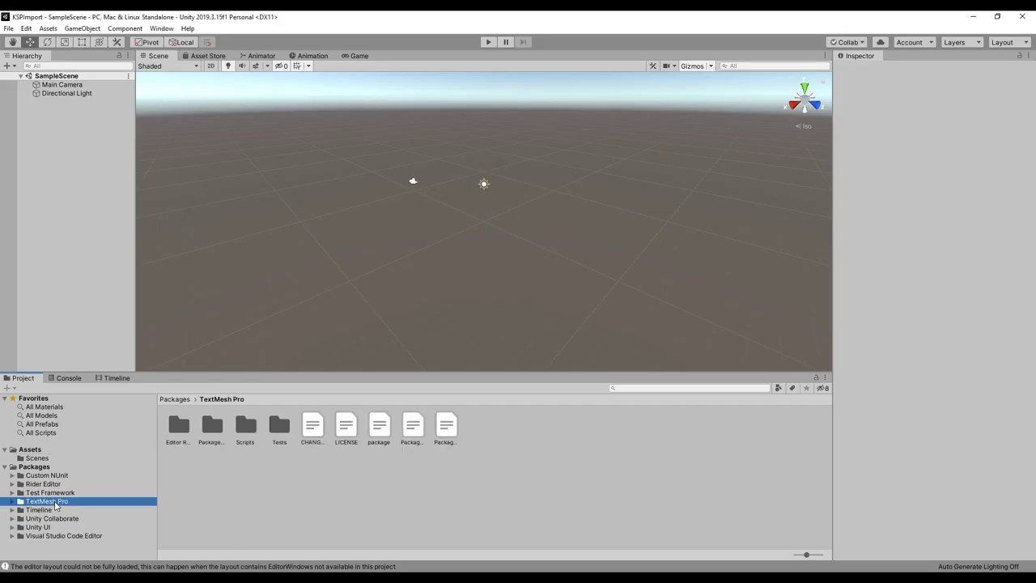
left_click(34, 467)
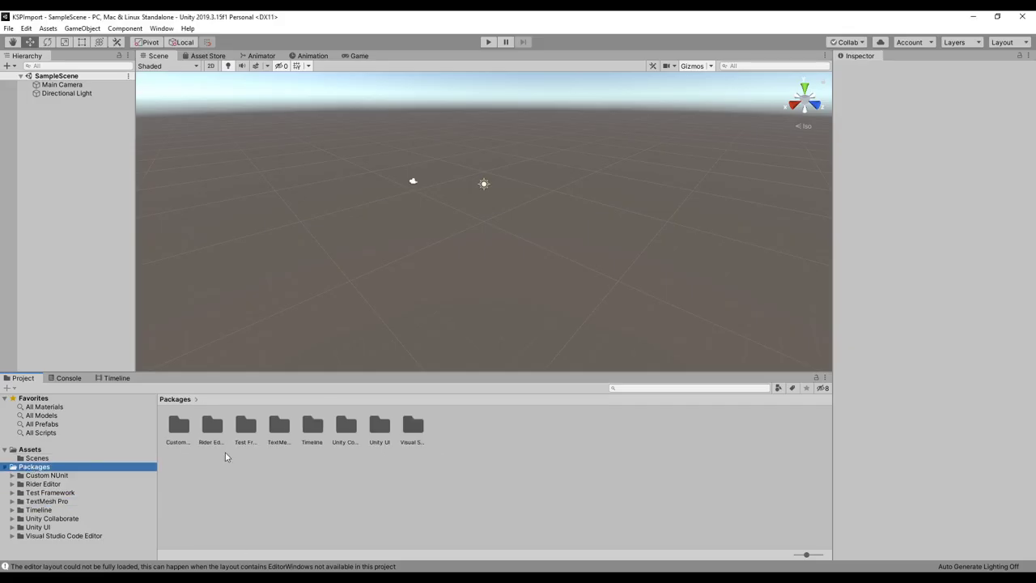
left_click(167, 30)
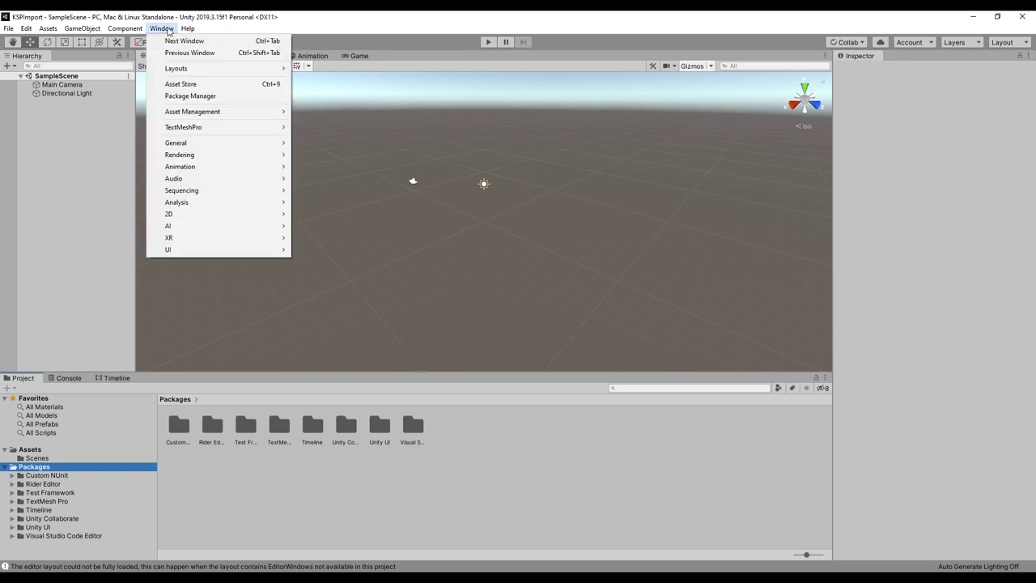
Step: Remove TextMesh Pro in Package Manager's In Project view, then switch back to Firefox
left_click(180, 83)
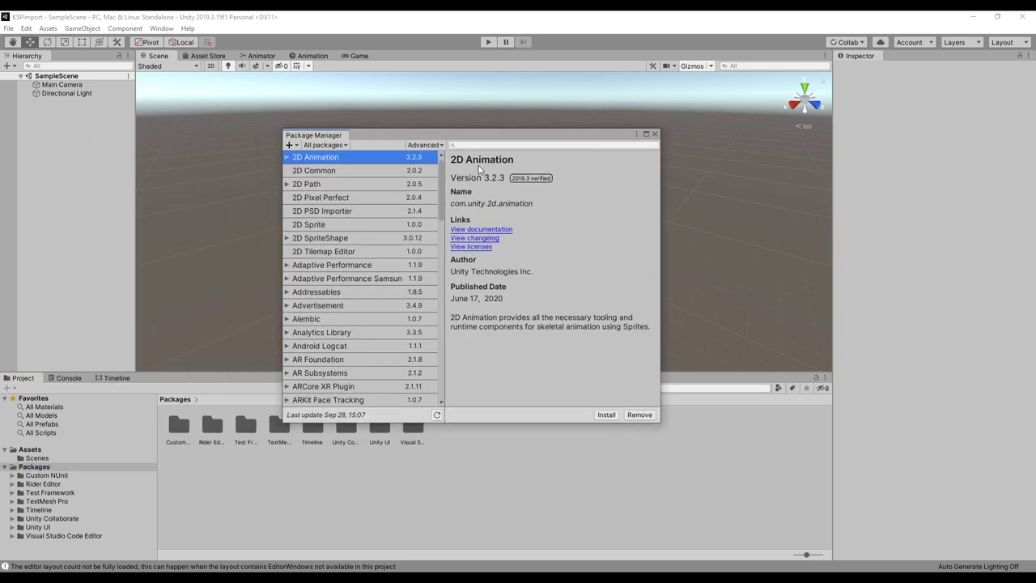
scroll(341, 242, "down", 2)
left_click(343, 146)
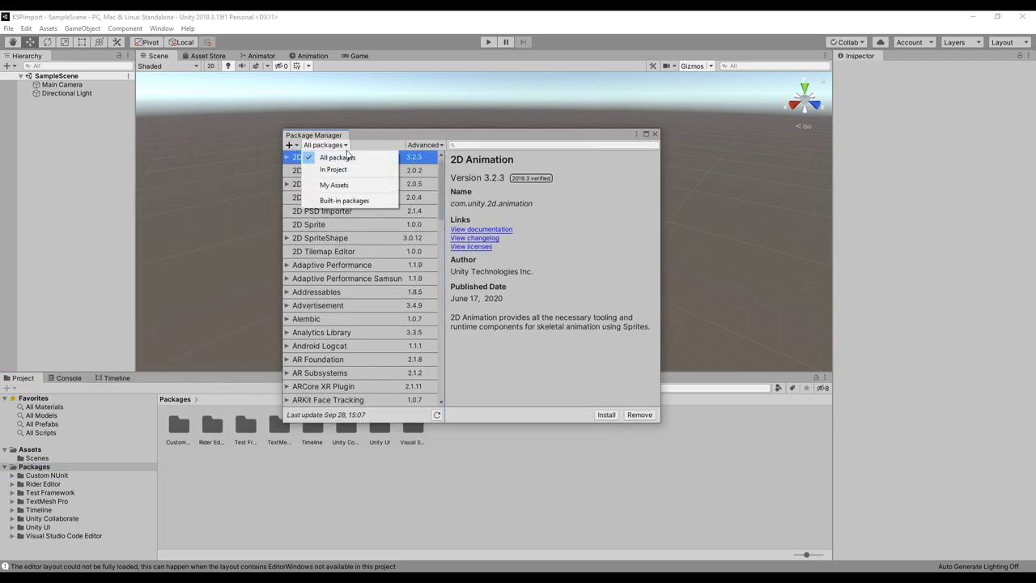
left_click(333, 170)
left_click(312, 185)
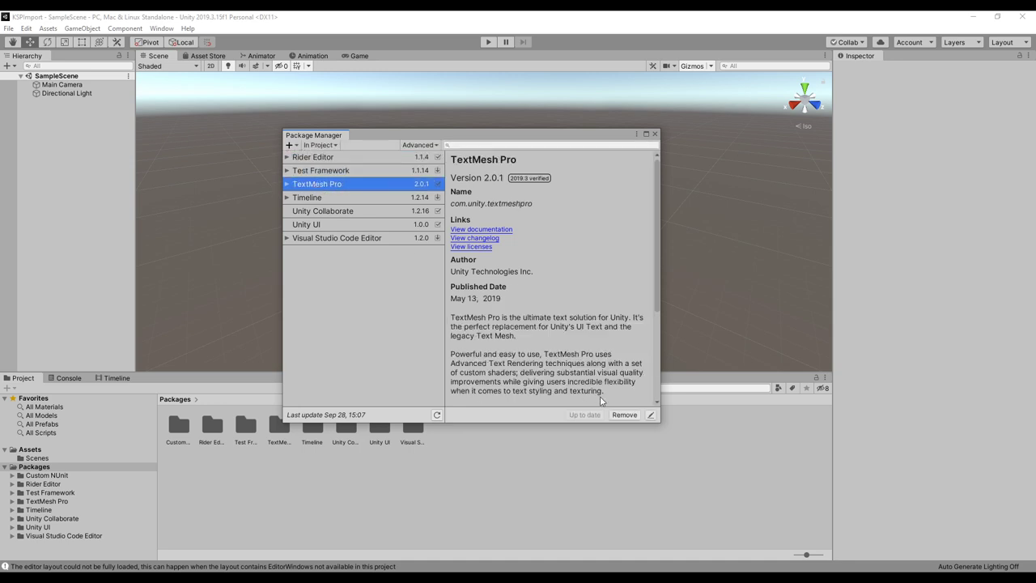
left_click(625, 415)
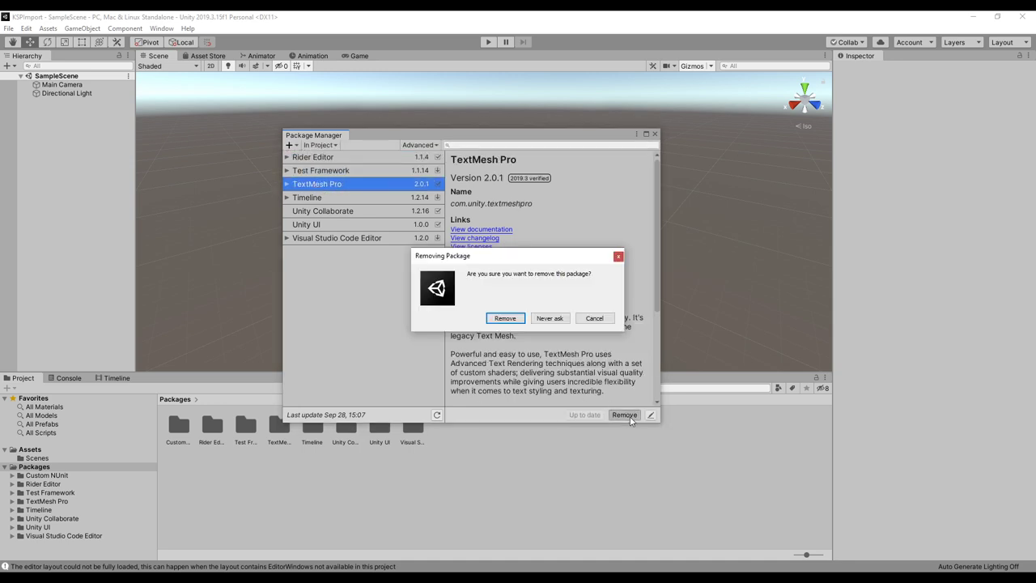
left_click(508, 318)
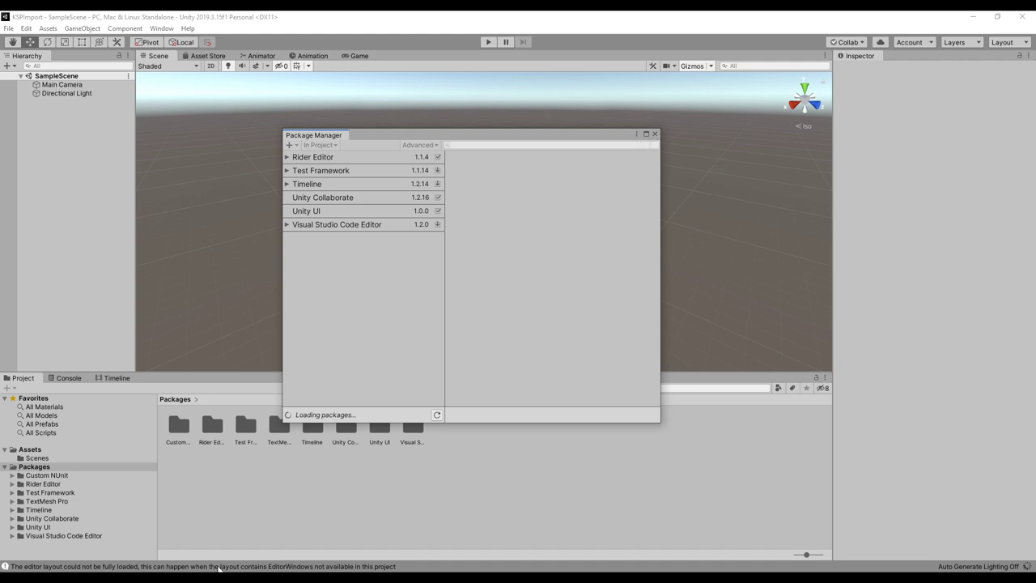
key("alt+Tab")
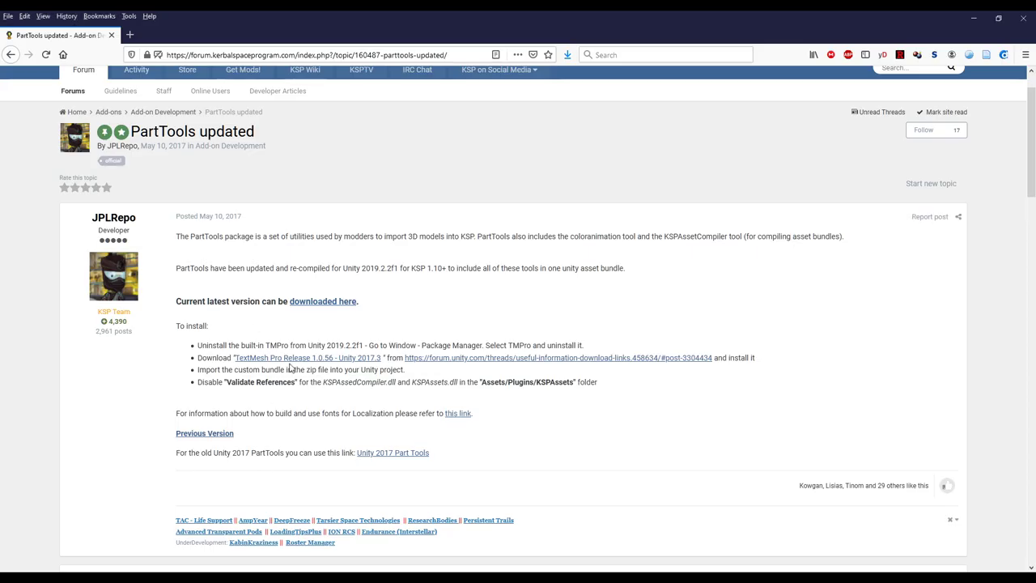
Step: Download the TextMesh Pro Release 1.0.56 unitypackage from its Google Drive link
left_click(289, 363)
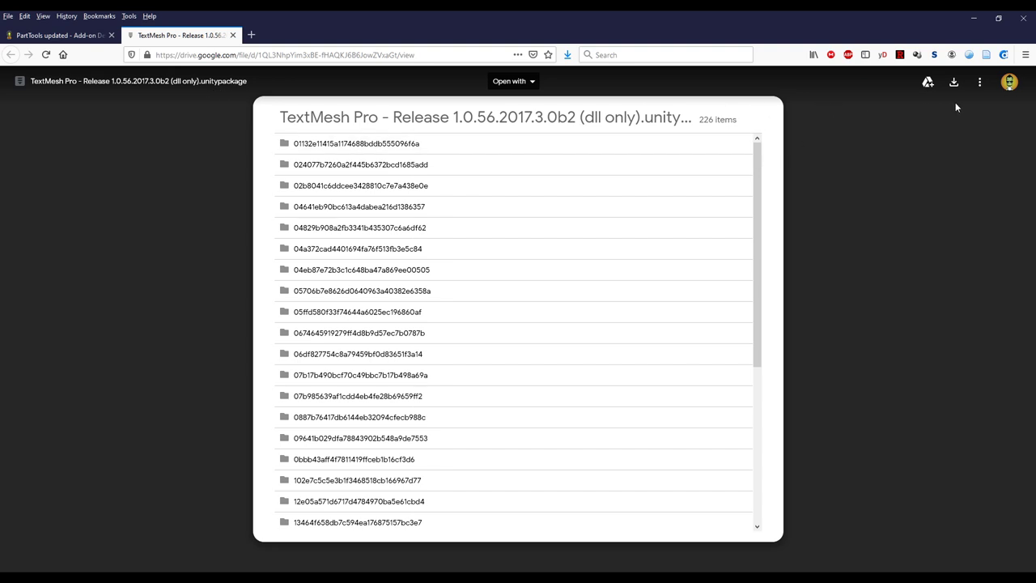
left_click(954, 82)
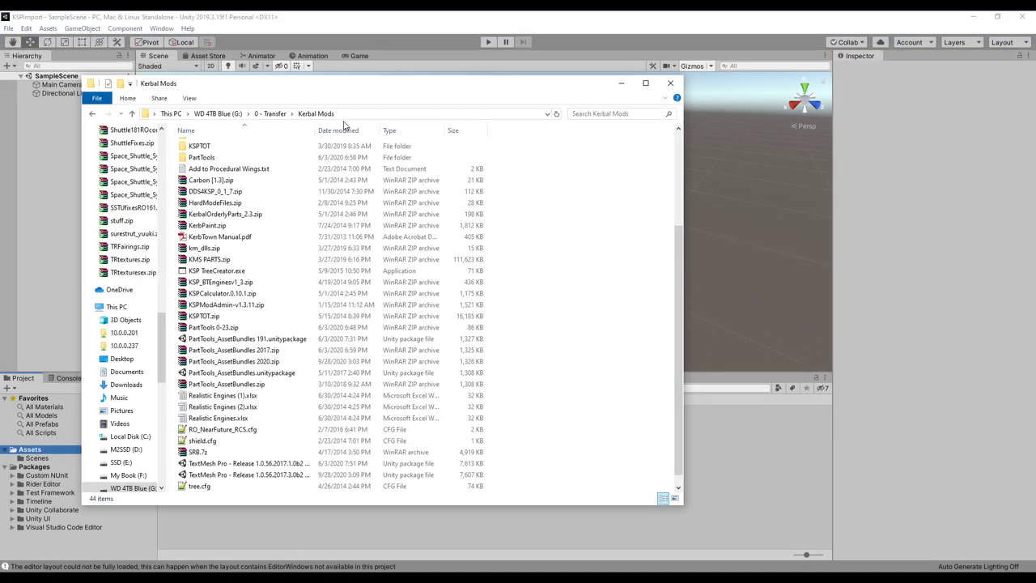
Step: Open the 2020 PartTools zip and drag its unitypackage toward Kerbal Mods, cancelling the overwrite
scroll(251, 367, "down", 1)
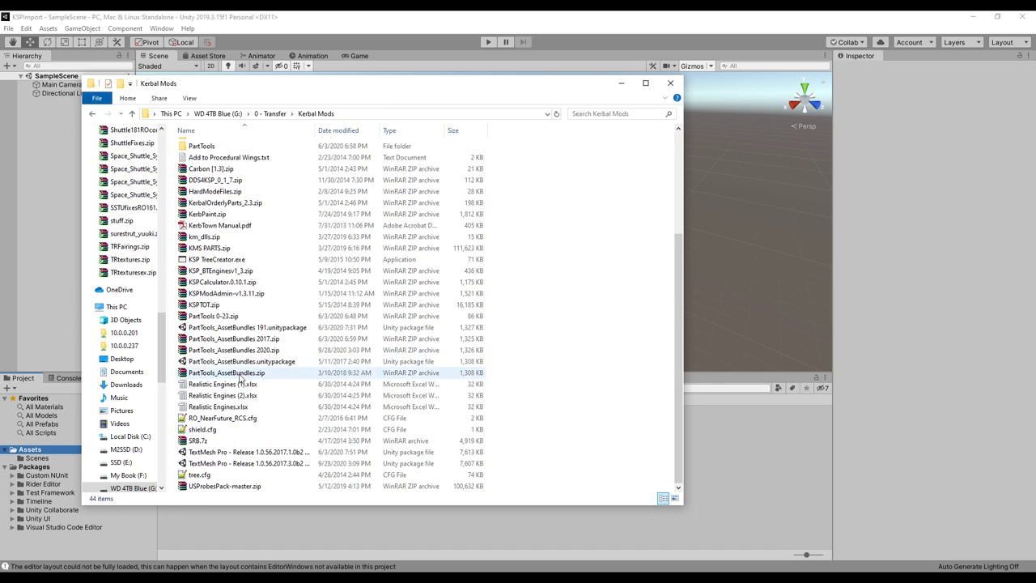
left_click(251, 350)
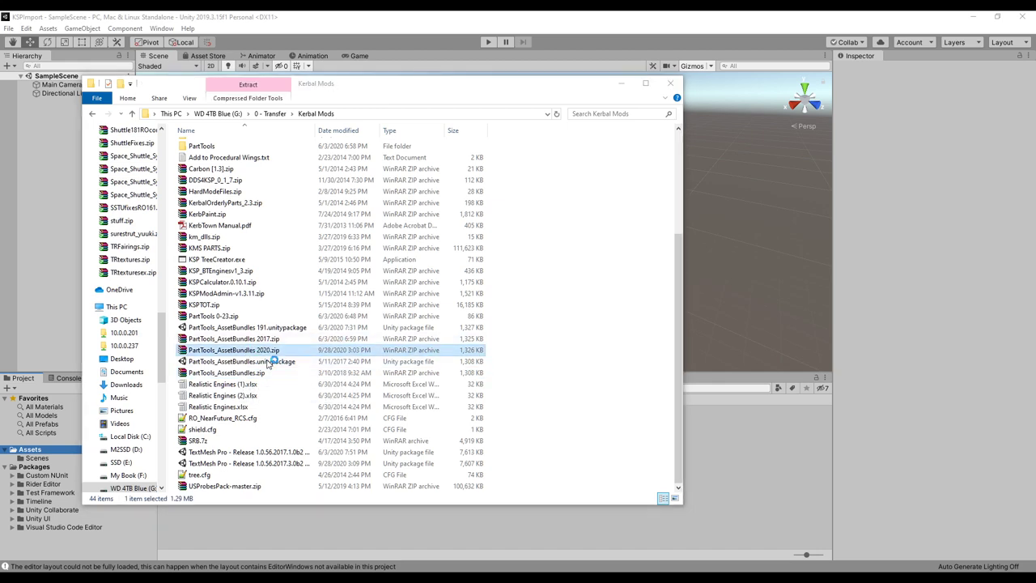
double_click(335, 353)
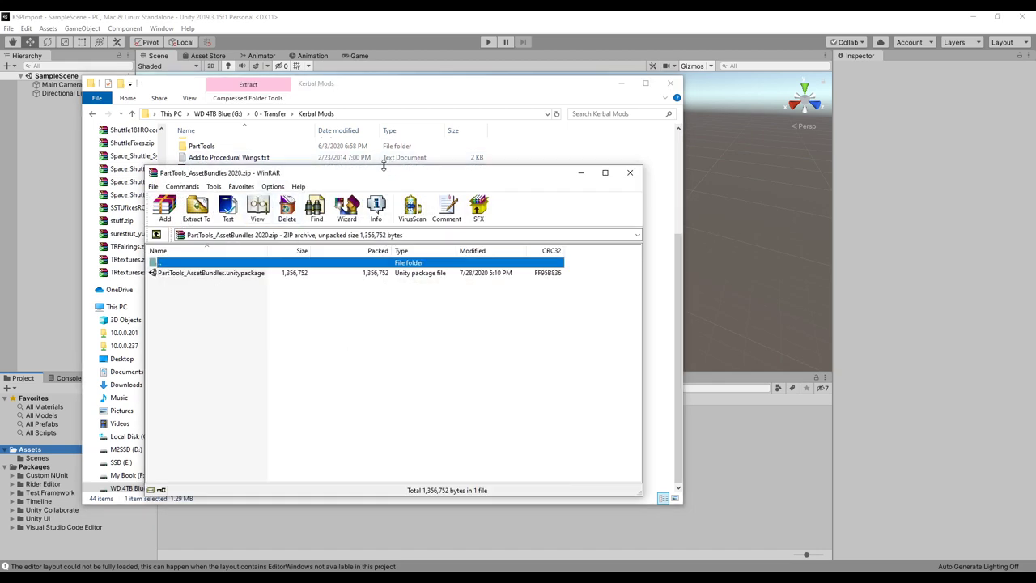
left_click_drag(377, 178, 0, 125)
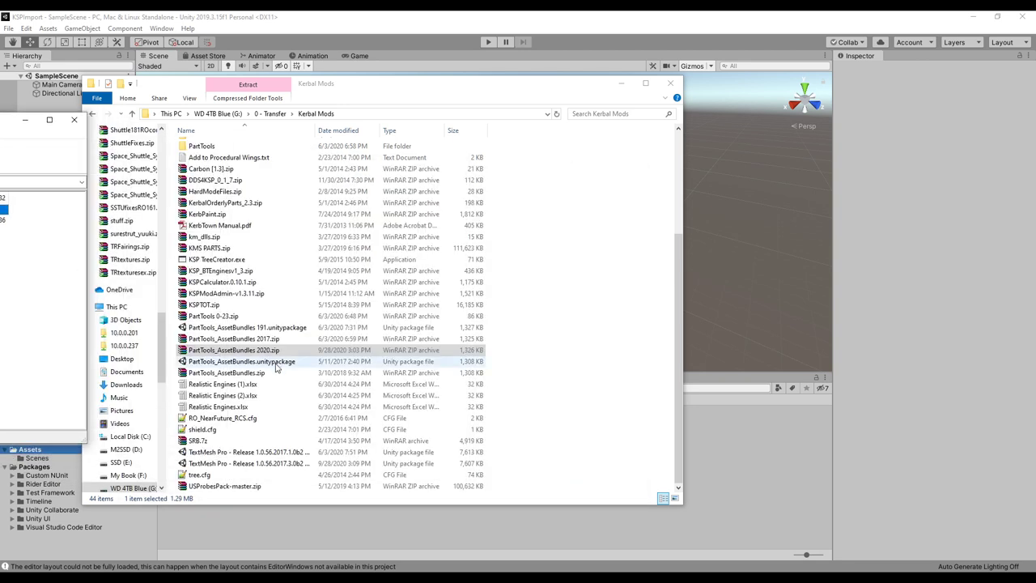
left_click_drag(4, 219, 595, 338)
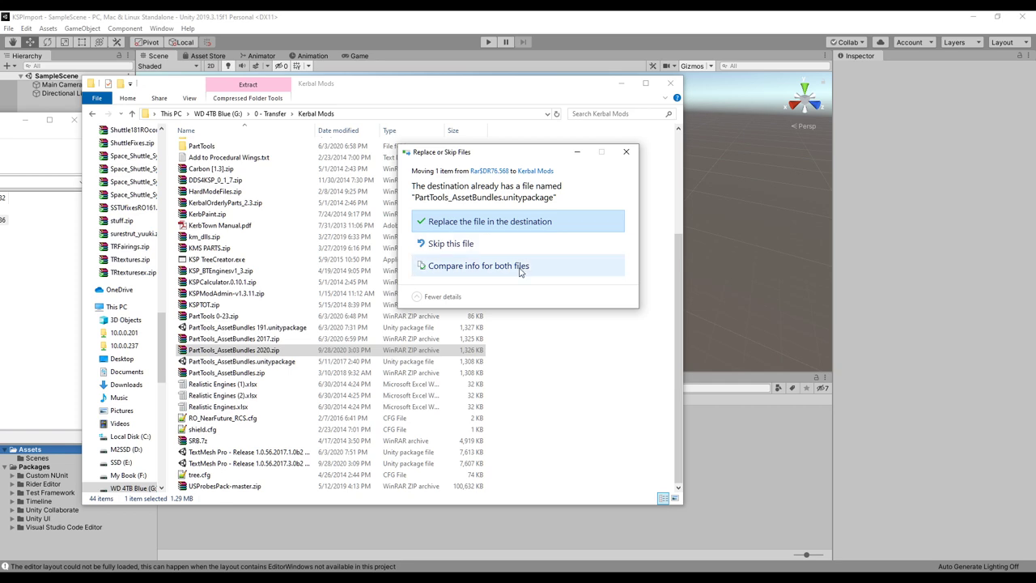
left_click(625, 151)
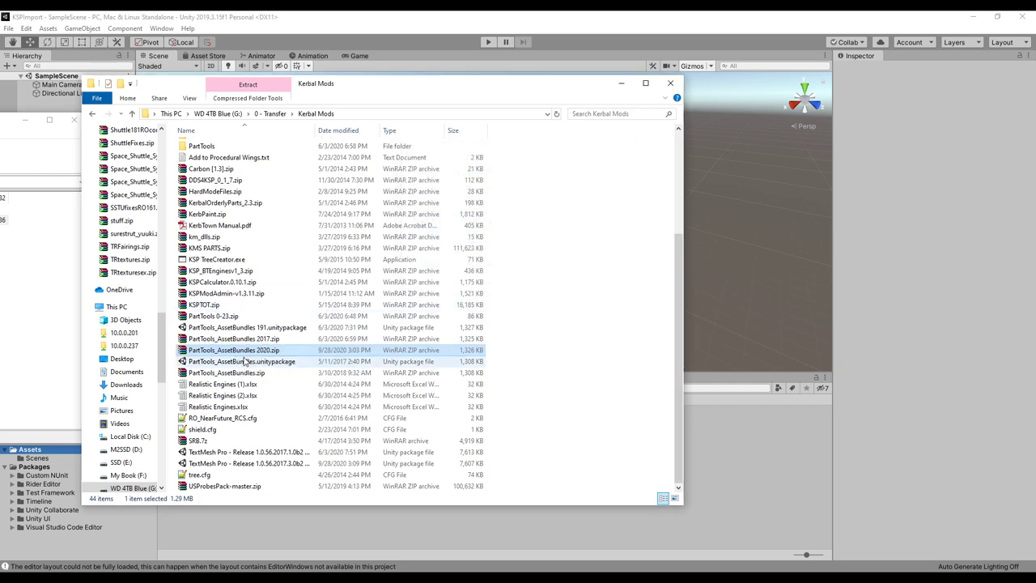
Step: Rename the old package to 'PartTools_AssetBundles 2017.unitypackage' and paste the new one alongside
left_click(244, 362)
double_click(245, 362)
right_click(241, 361)
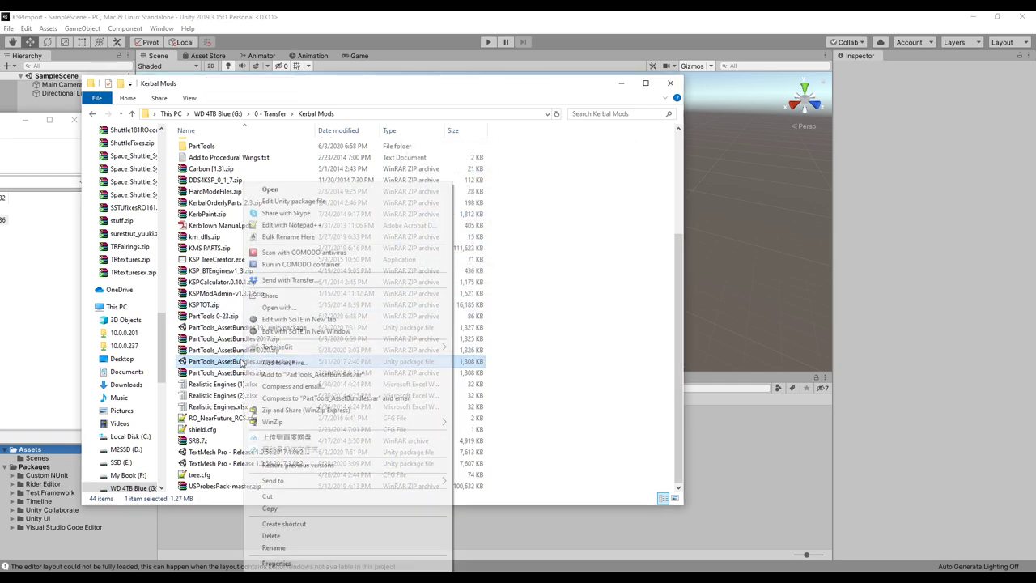
left_click(283, 550)
key("Right")
type("2017")
key("Return")
key("ctrl+v")
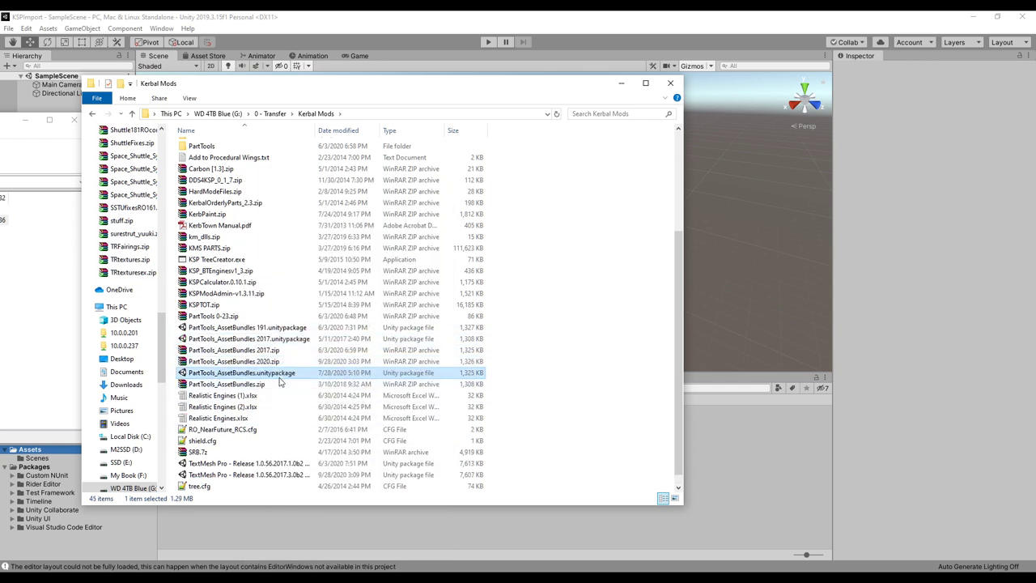
double_click(241, 372)
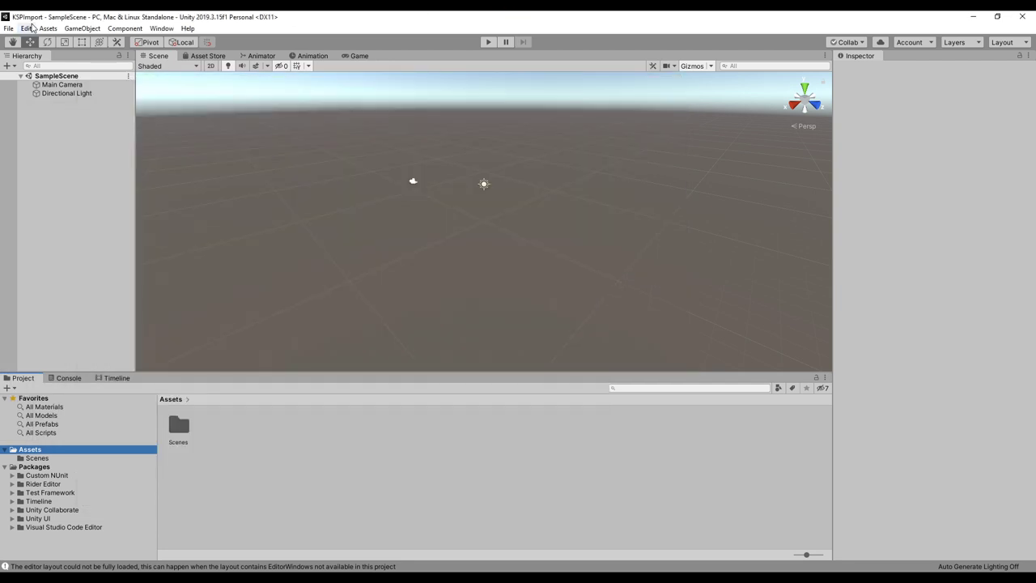
Step: Import PartTools_AssetBundles.unitypackage as a custom package and check the PartTools, Plugins and SquadCore folders
left_click(27, 28)
mouse_move(49, 29)
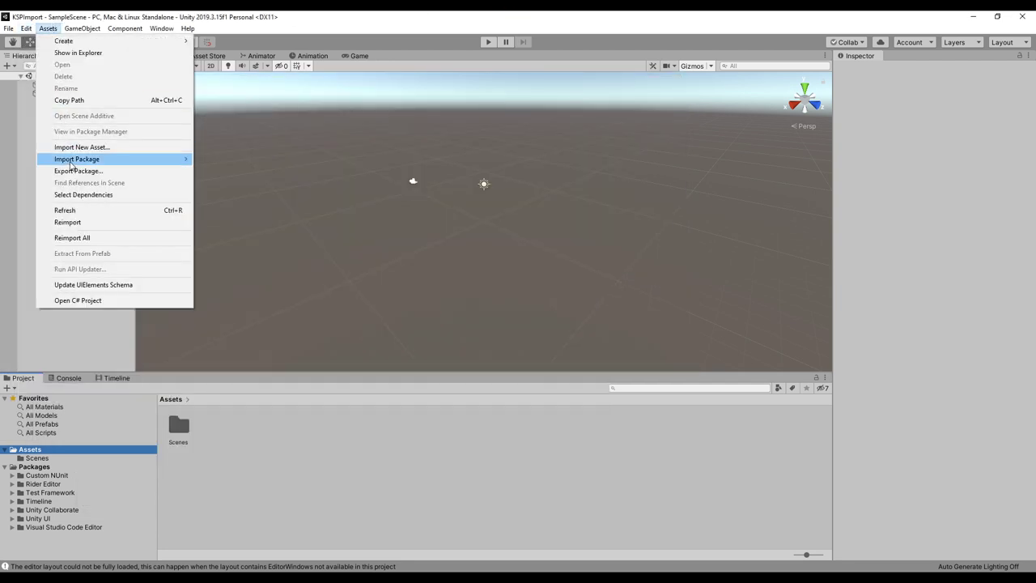
mouse_move(88, 162)
left_click(235, 159)
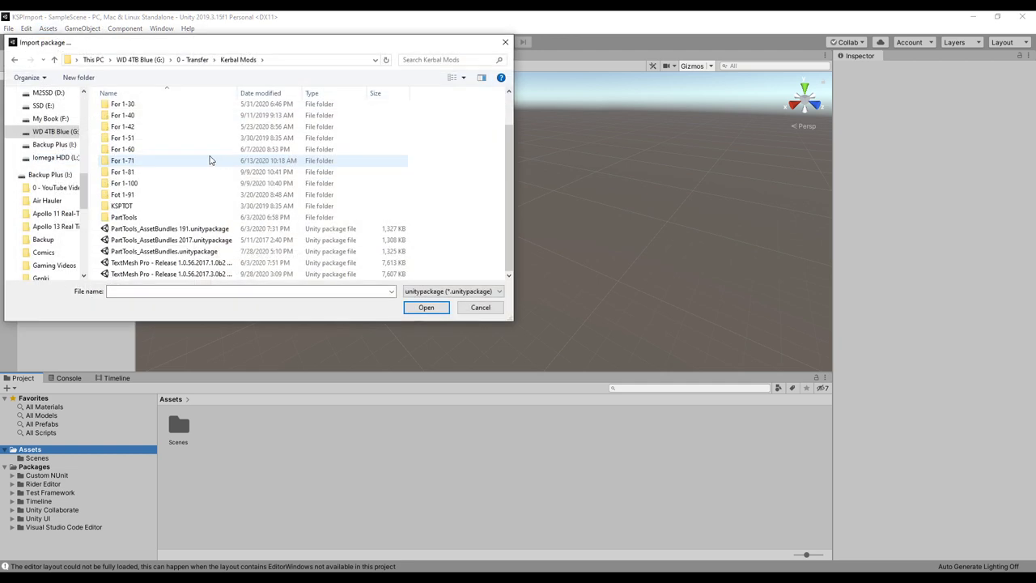
left_click(166, 253)
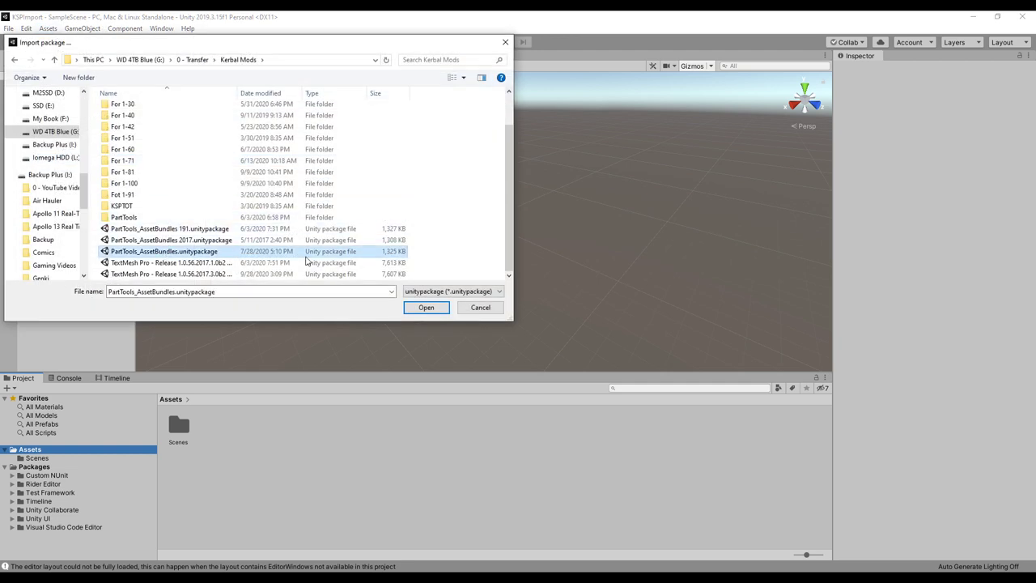
left_click(426, 307)
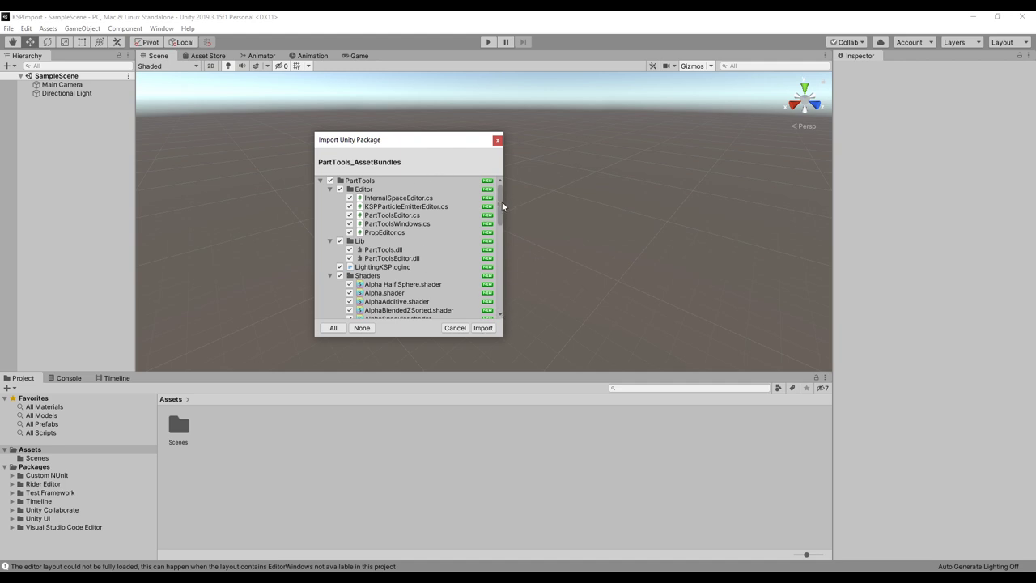
left_click_drag(501, 201, 501, 312)
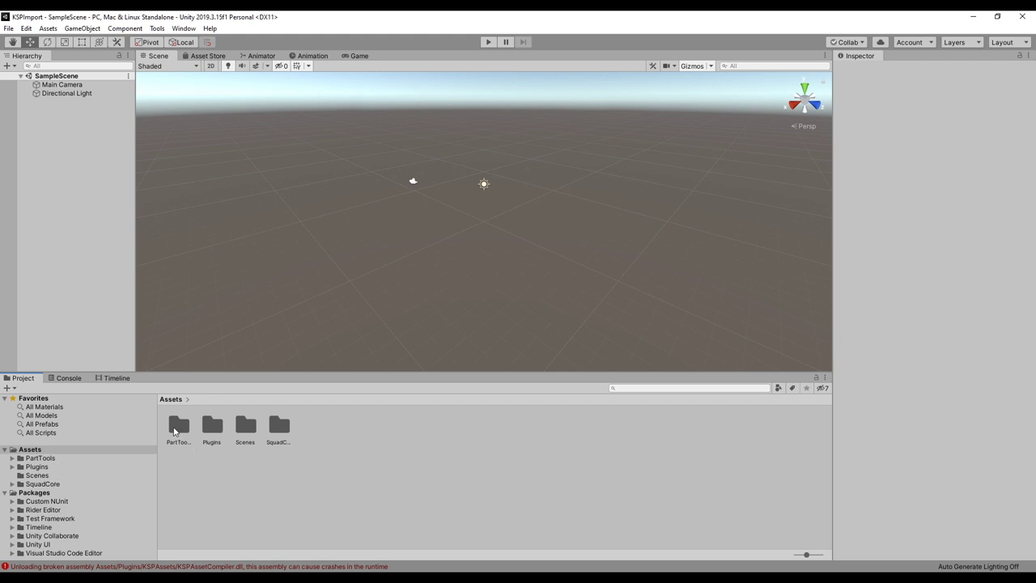
left_click(179, 427)
left_click(221, 433)
left_click(285, 434)
left_click(329, 504)
Step: Import the TextMesh Pro 1.0.56.2017.3.0b2 (dll only) custom package with all its items
left_click(27, 29)
mouse_move(48, 28)
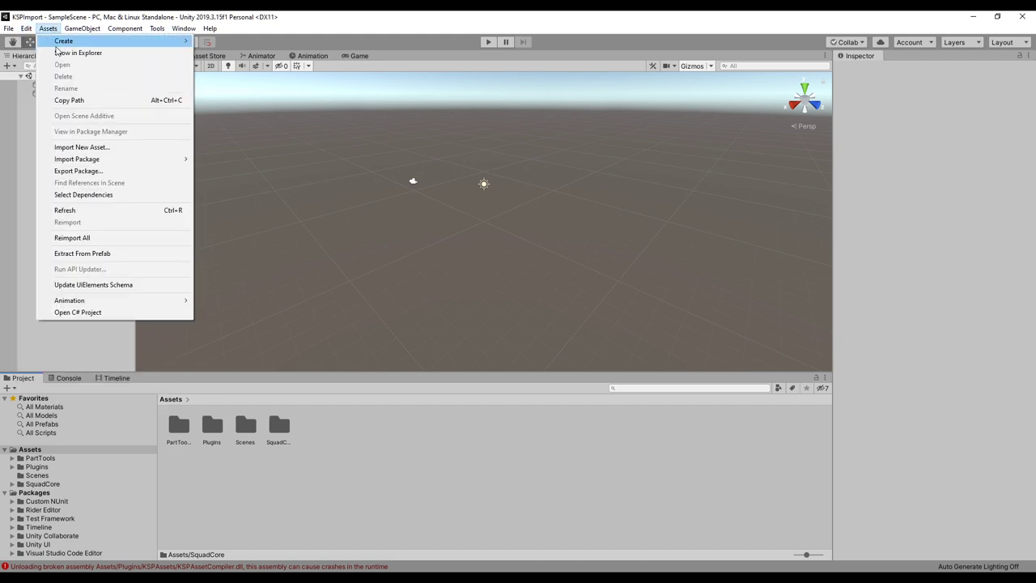
mouse_move(77, 158)
left_click(219, 158)
scroll(375, 244, "down", 2)
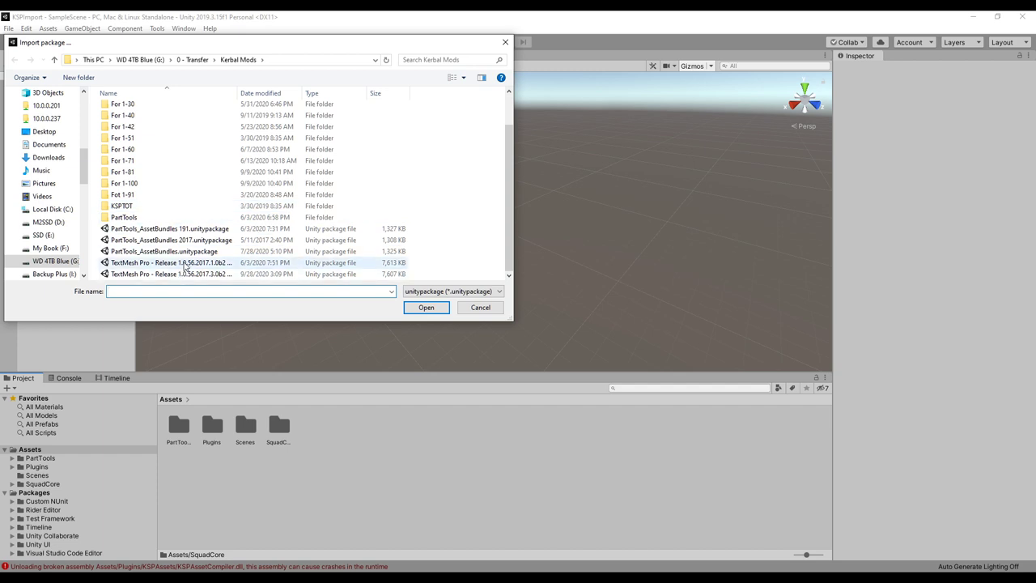
left_click(185, 275)
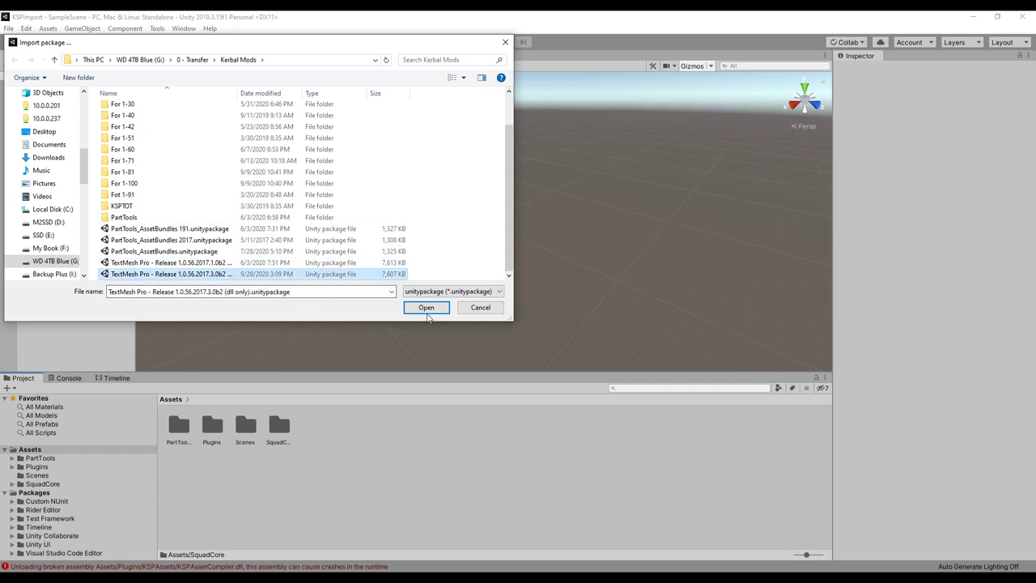
left_click(427, 313)
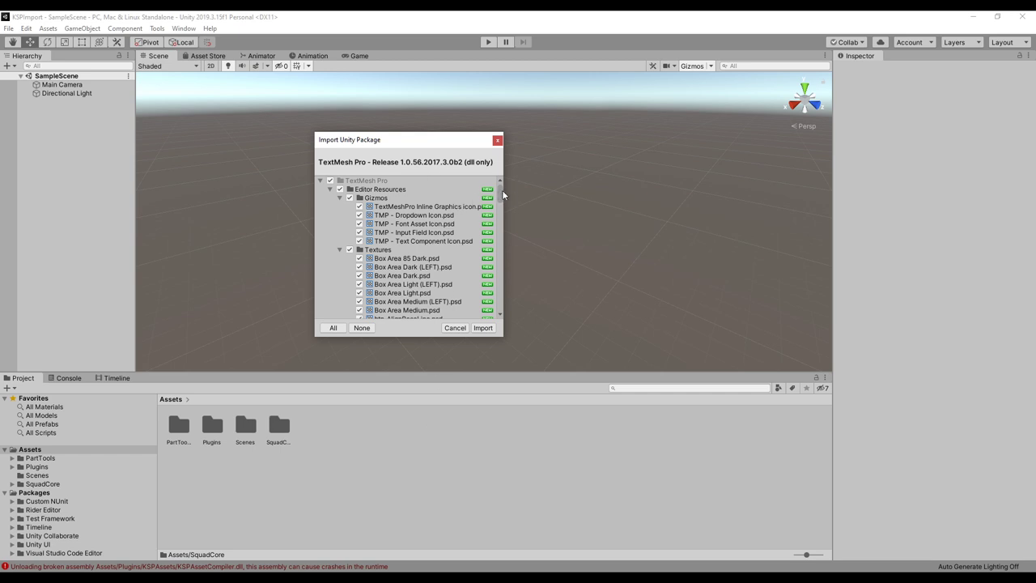
left_click_drag(502, 197, 501, 314)
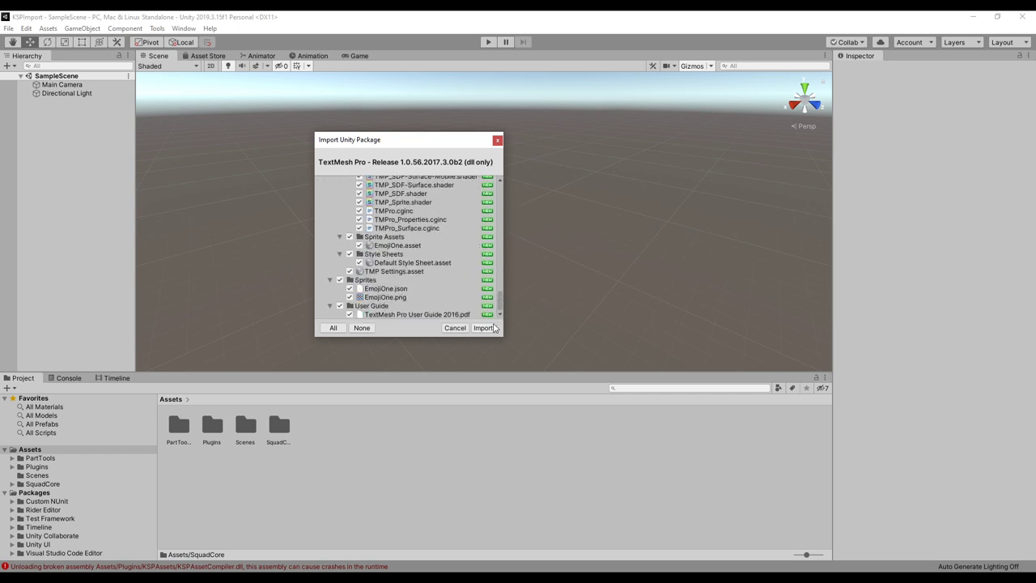
left_click(483, 328)
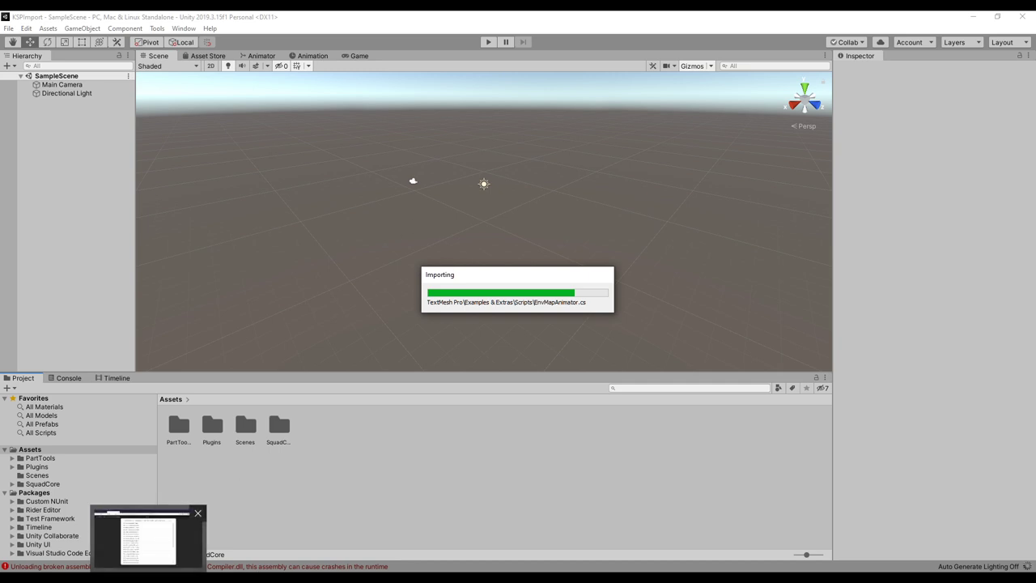
Step: Reread the install steps in the PartTools updated forum thread, then minimise Firefox
left_click(148, 534)
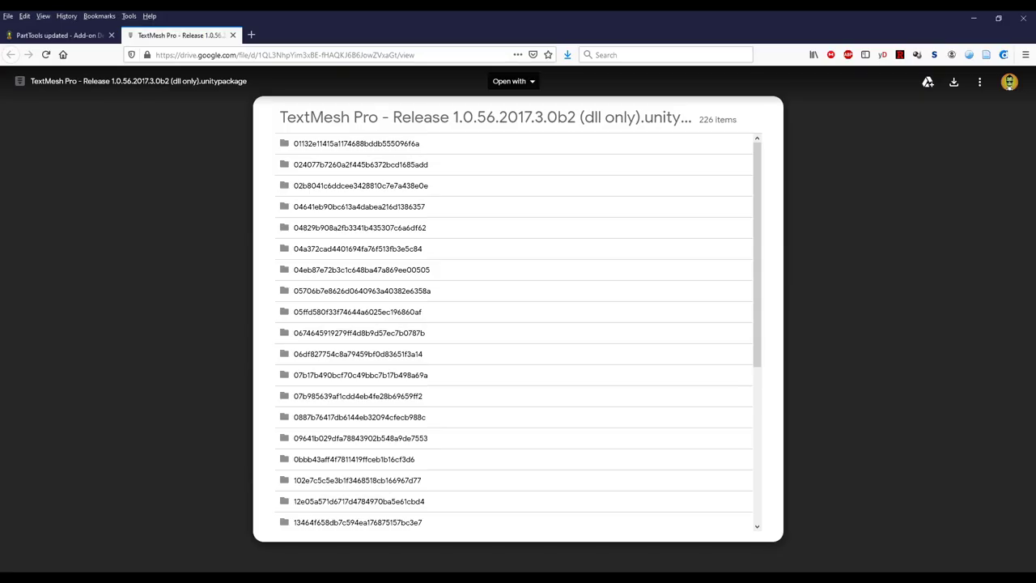
left_click(63, 34)
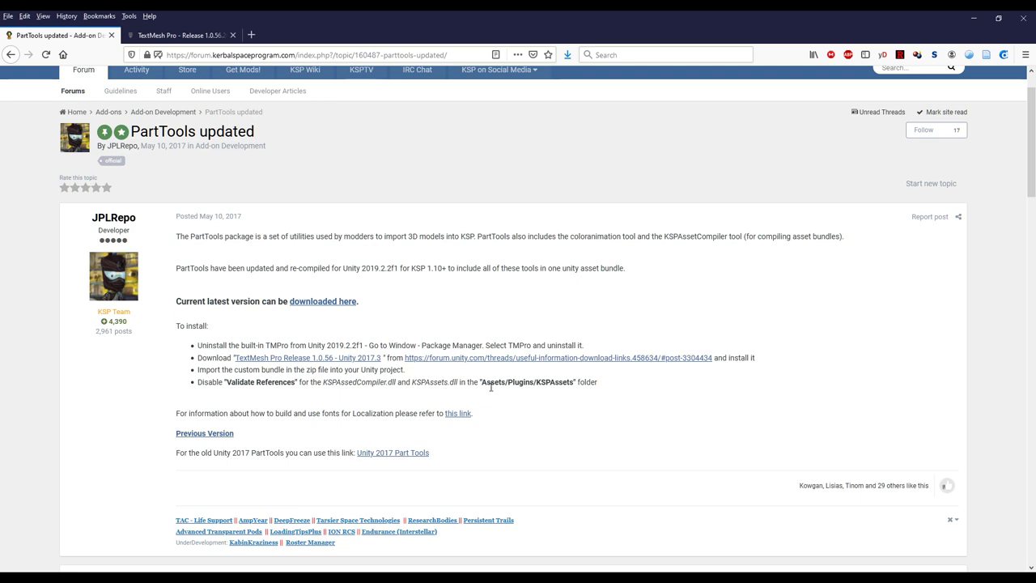
left_click(974, 17)
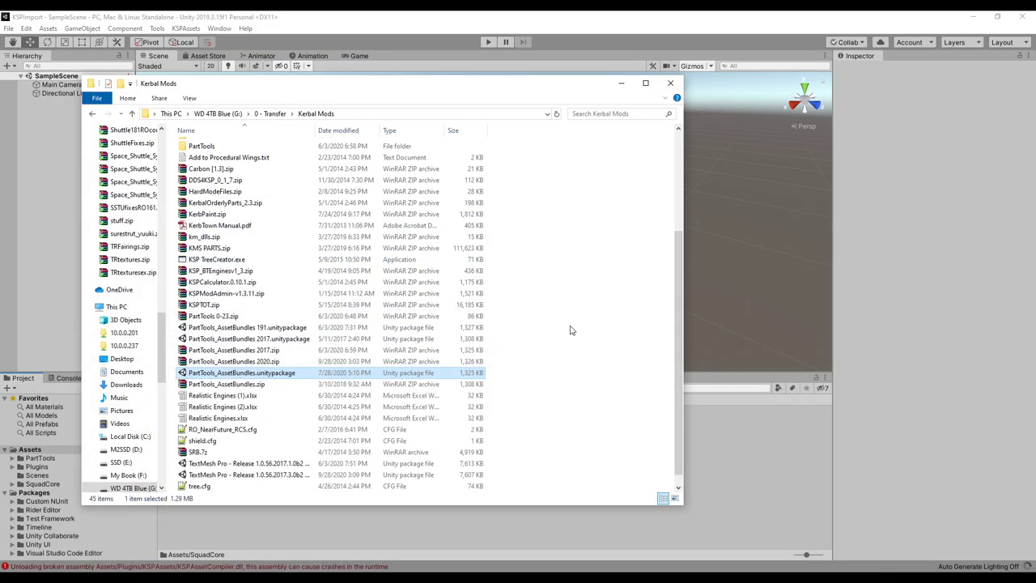
Step: Uncheck Validate References on Plugins/KSPAssets/KSPAssets.dll and apply the import setting
left_click(556, 15)
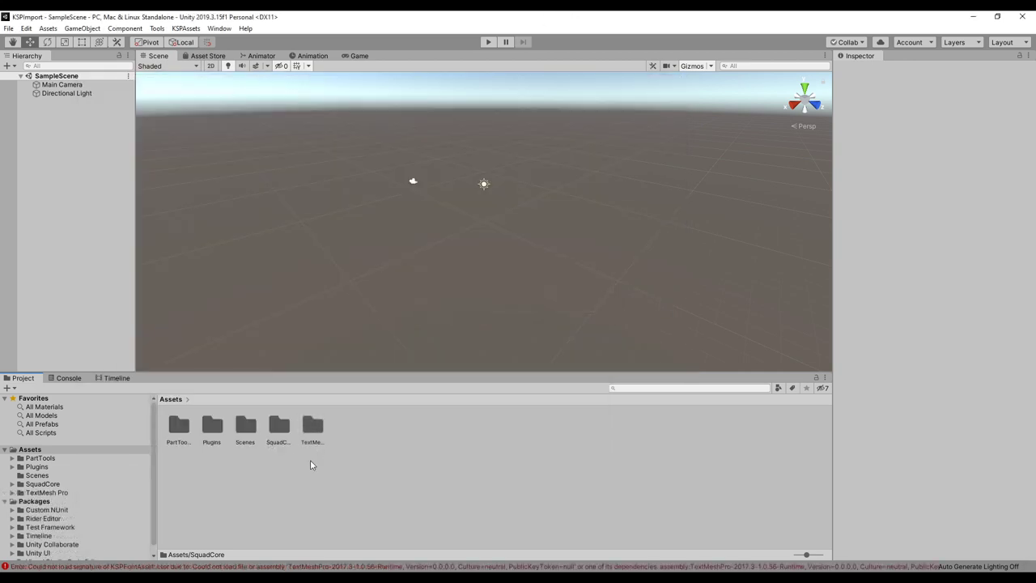
left_click(40, 467)
double_click(177, 426)
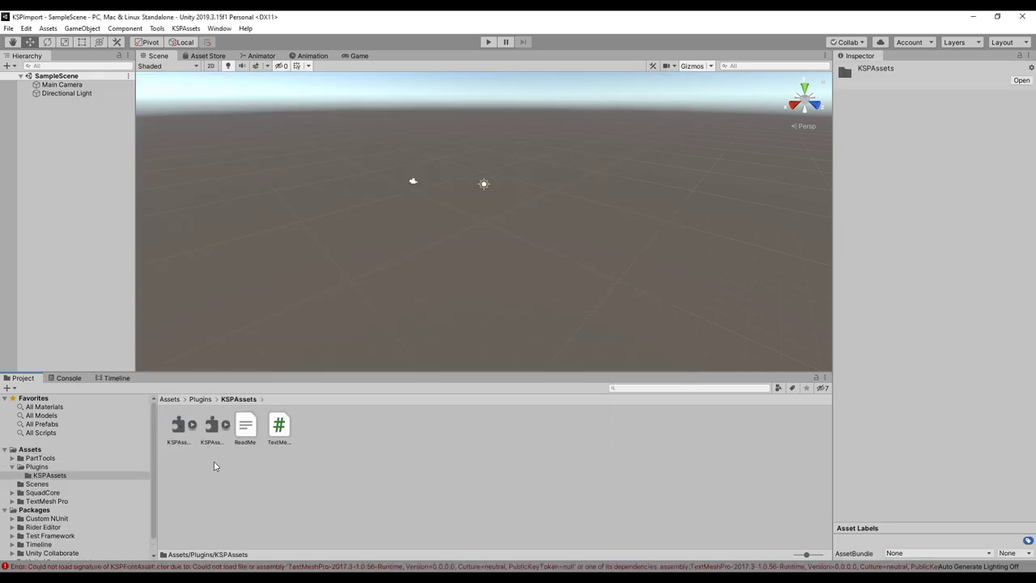
left_click(179, 427)
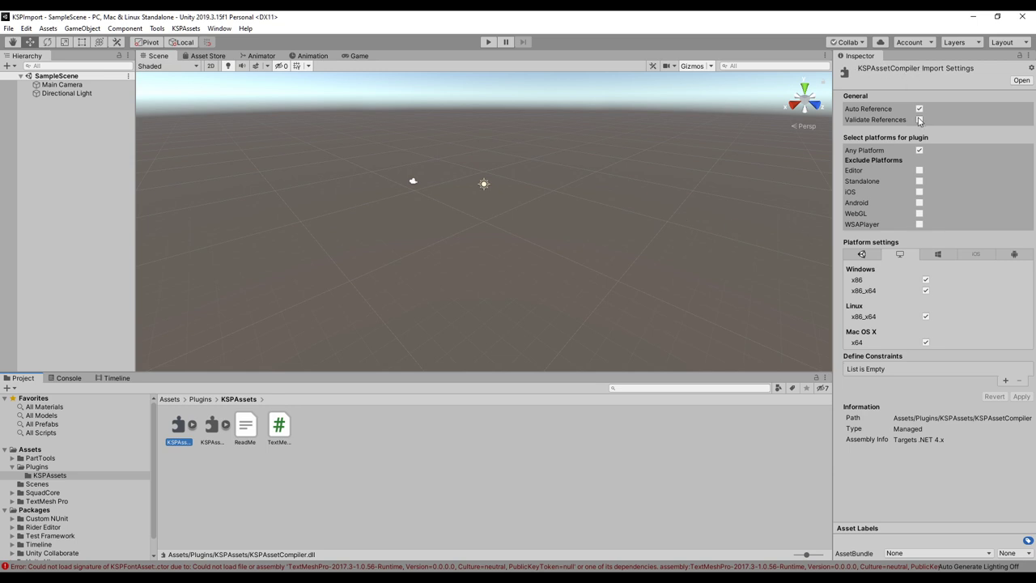
left_click(209, 431)
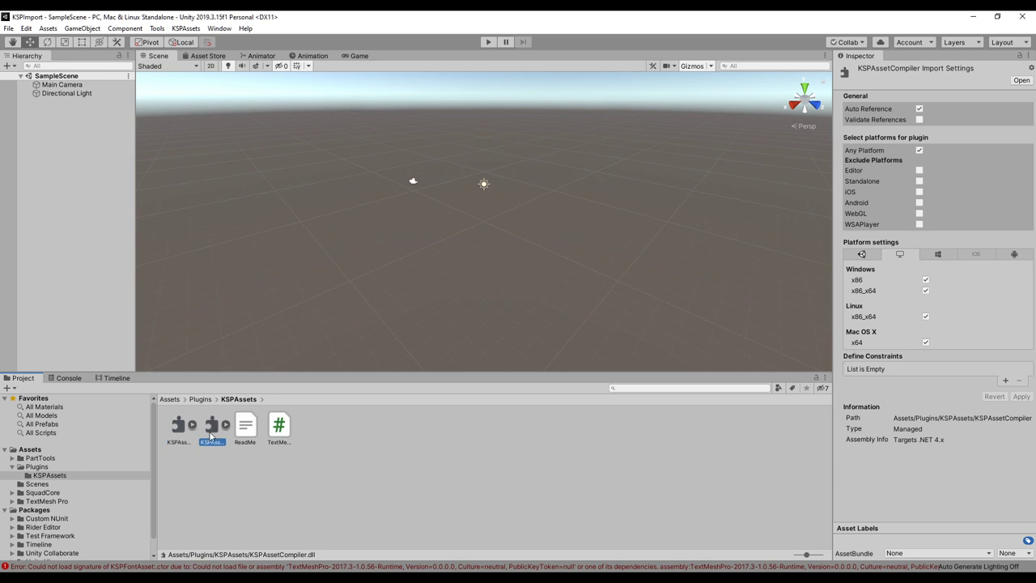
left_click(919, 120)
left_click(920, 120)
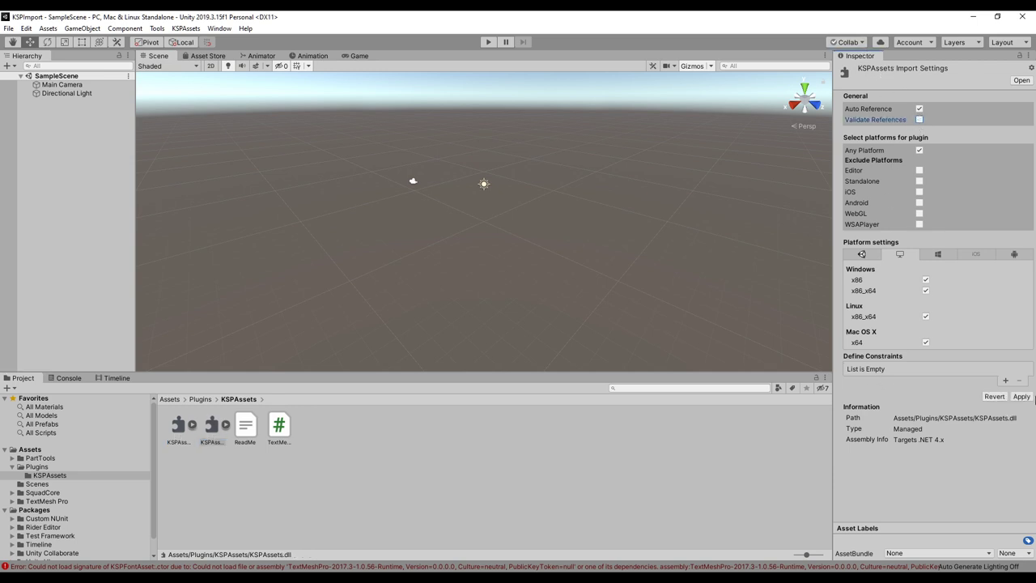
left_click(1023, 397)
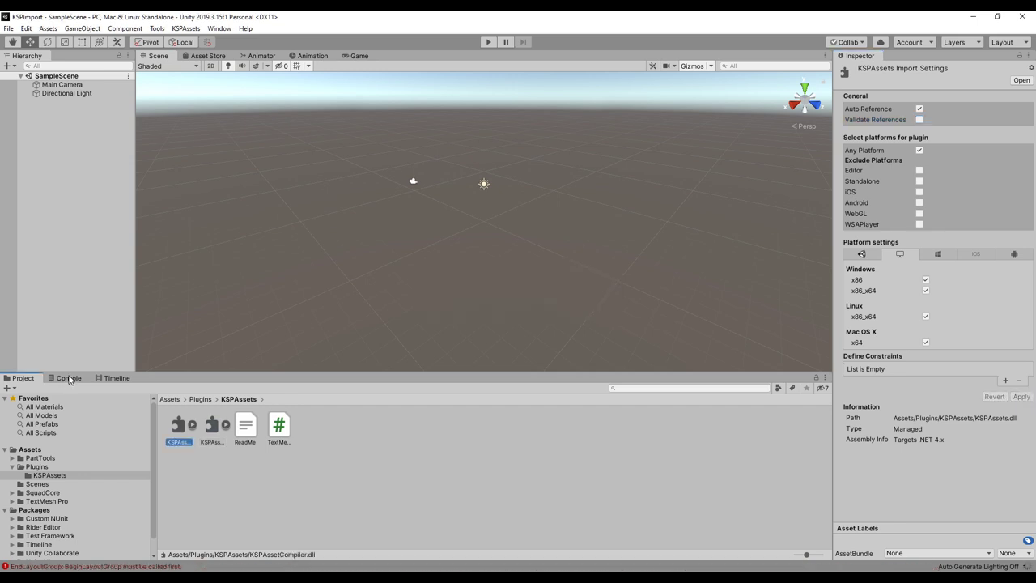
Step: Clear the error messages from the Console and return to the Project browser
left_click(99, 404)
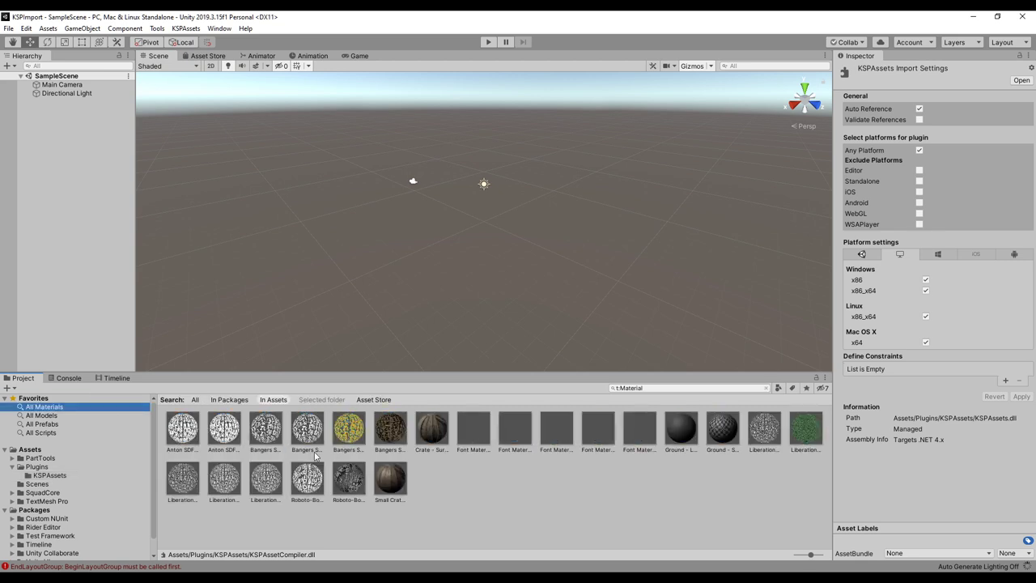
left_click(81, 379)
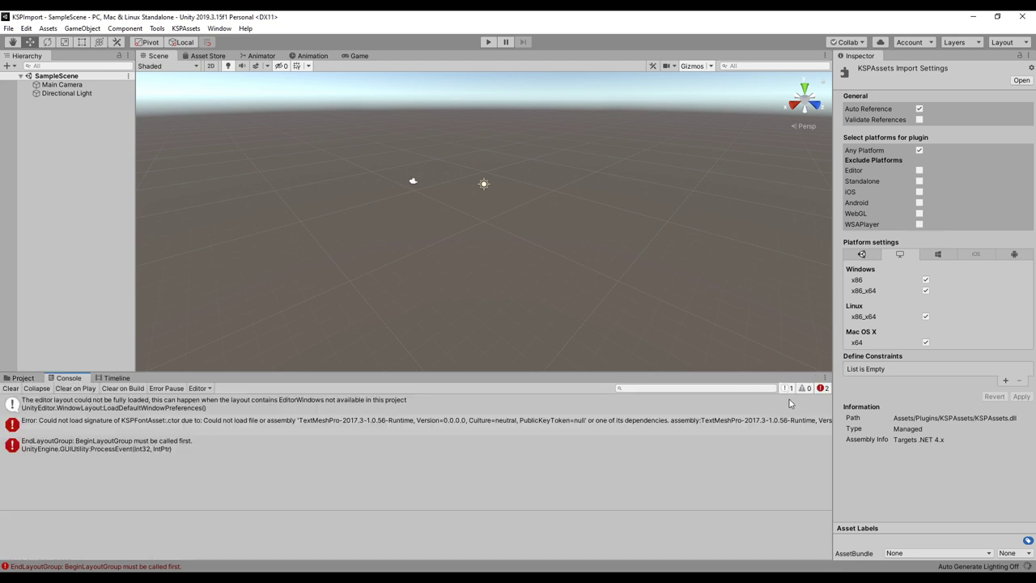
left_click(10, 389)
left_click(20, 378)
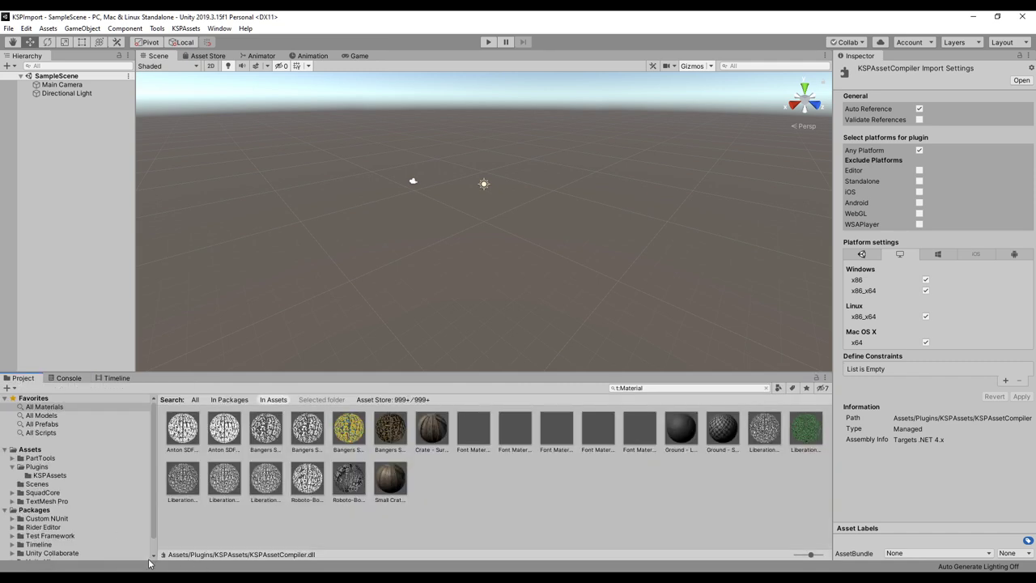
Step: Create a folder named Parts under Assets and open it
left_click(30, 449)
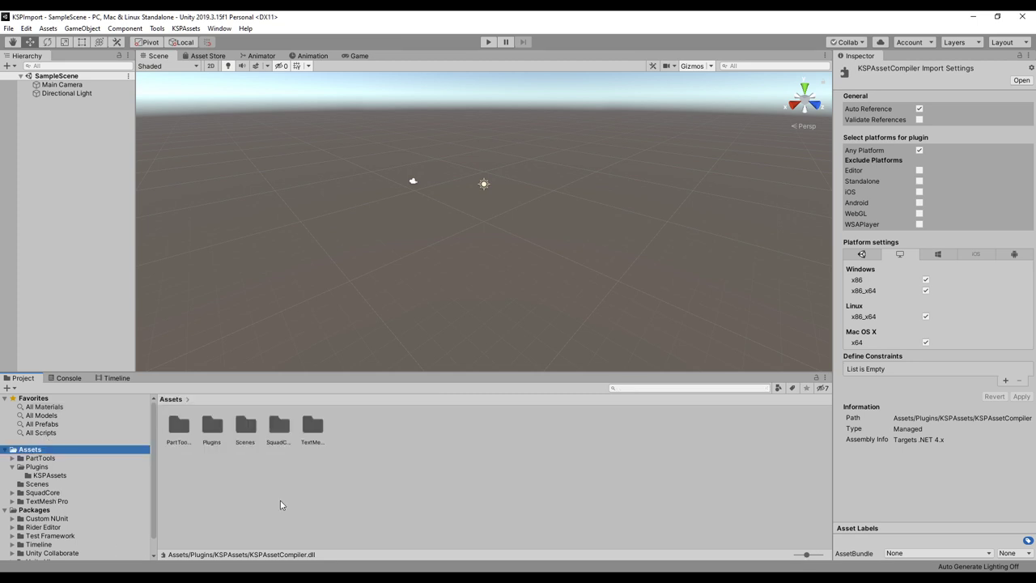
right_click(377, 454)
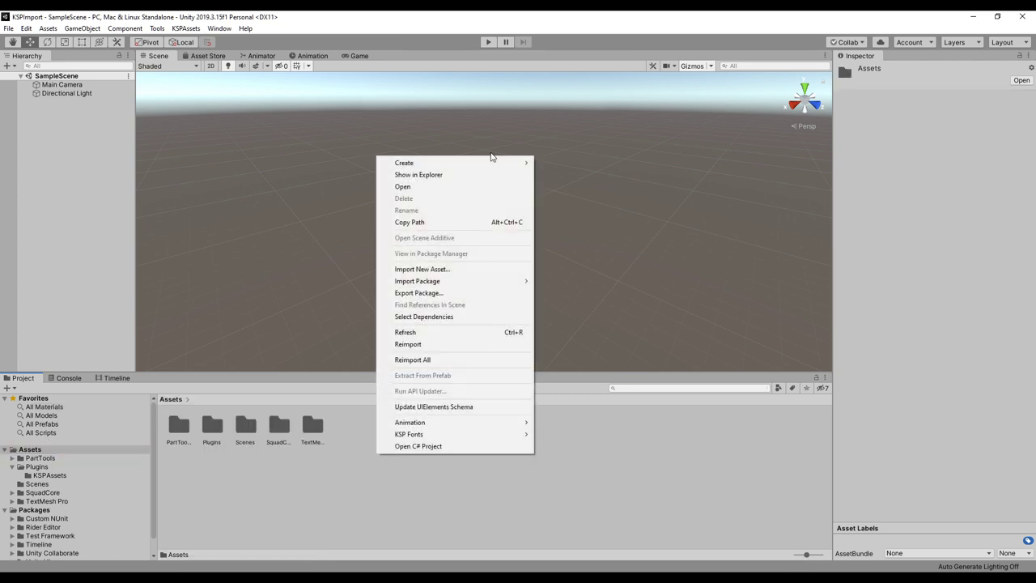
mouse_move(490, 168)
left_click(585, 165)
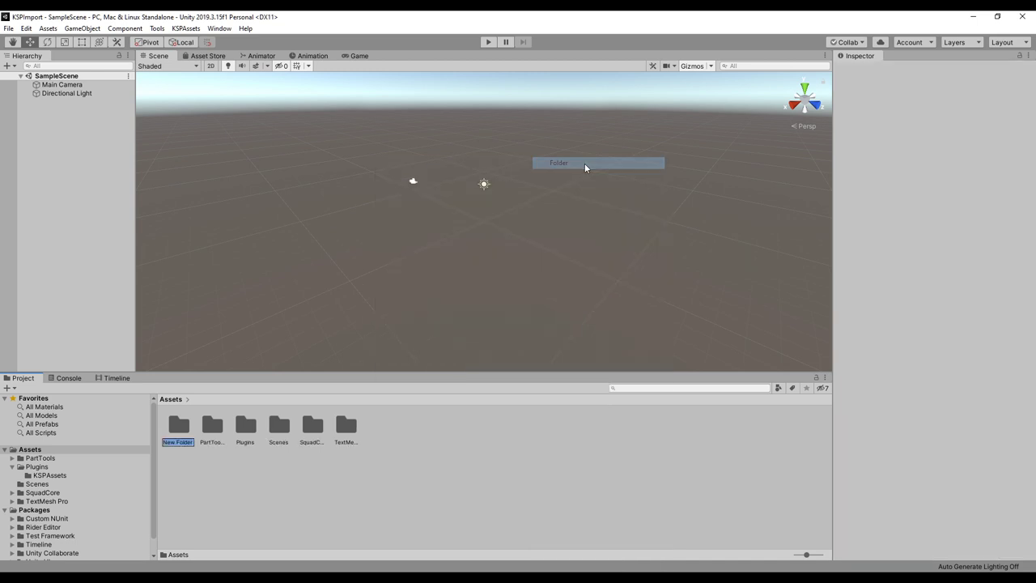
type("Parts")
key("Return")
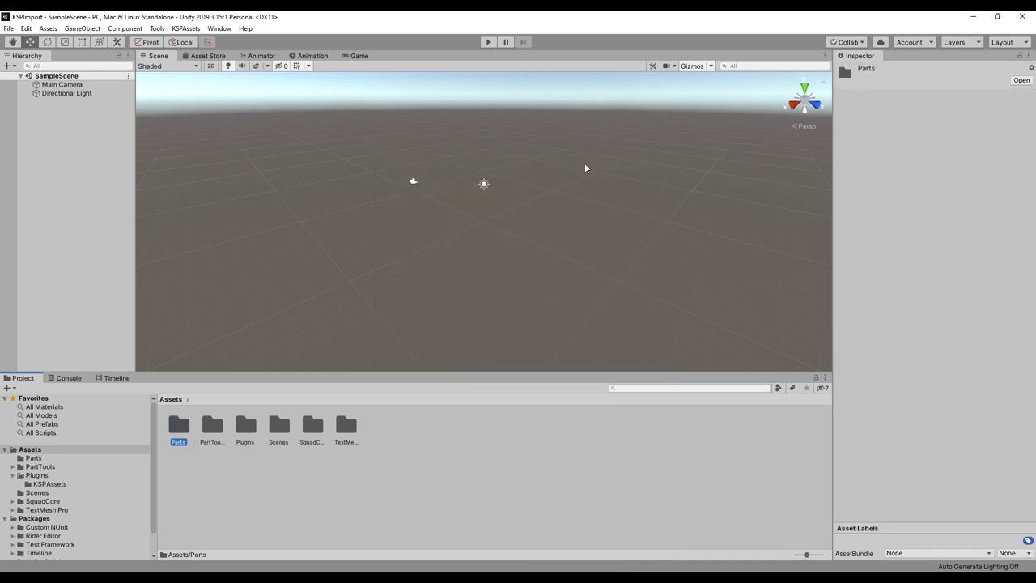
double_click(179, 425)
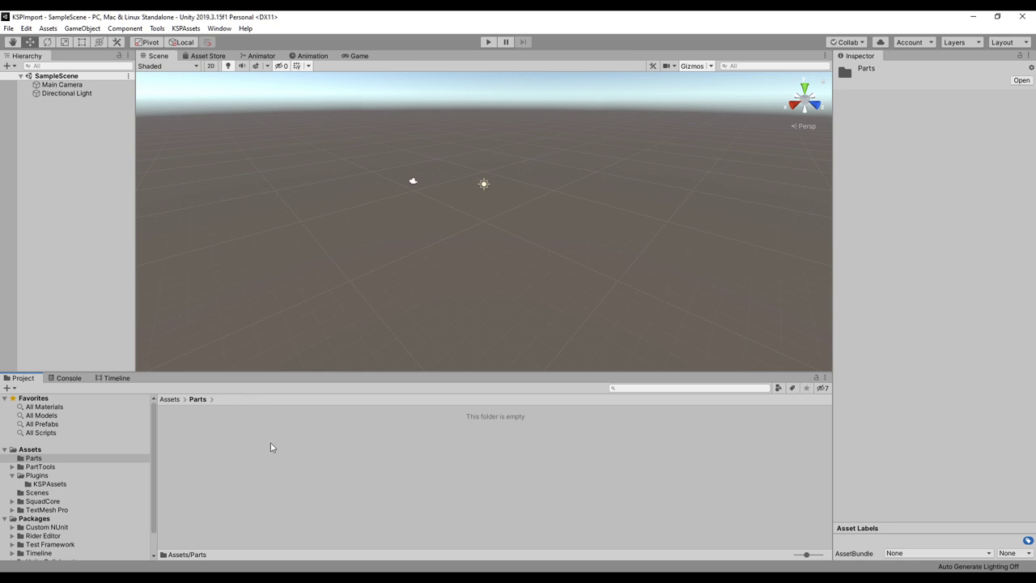
Step: Create a KRE-075 folder inside Parts and open it
right_click(232, 481)
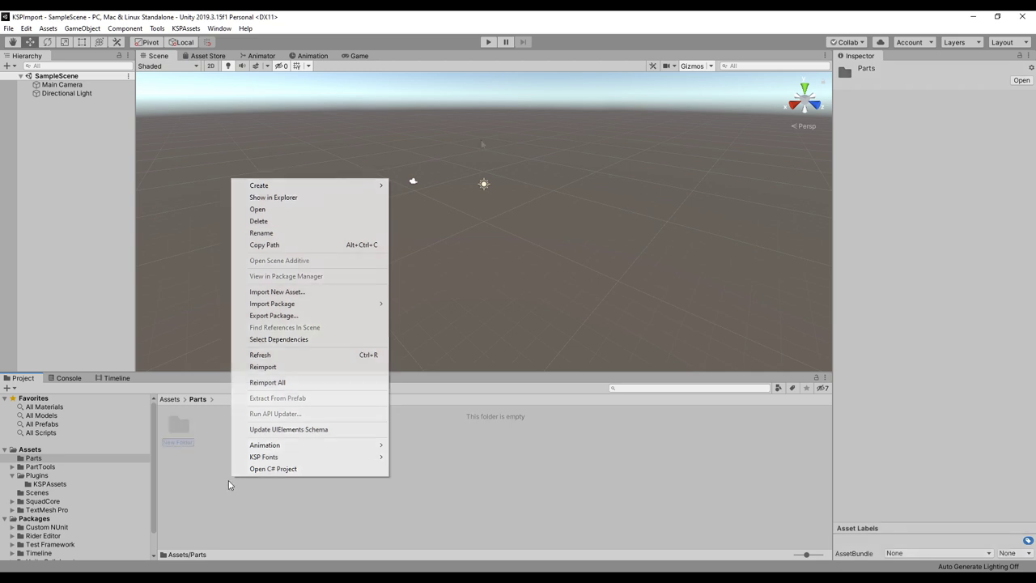
left_click(421, 186)
type("KRE-0")
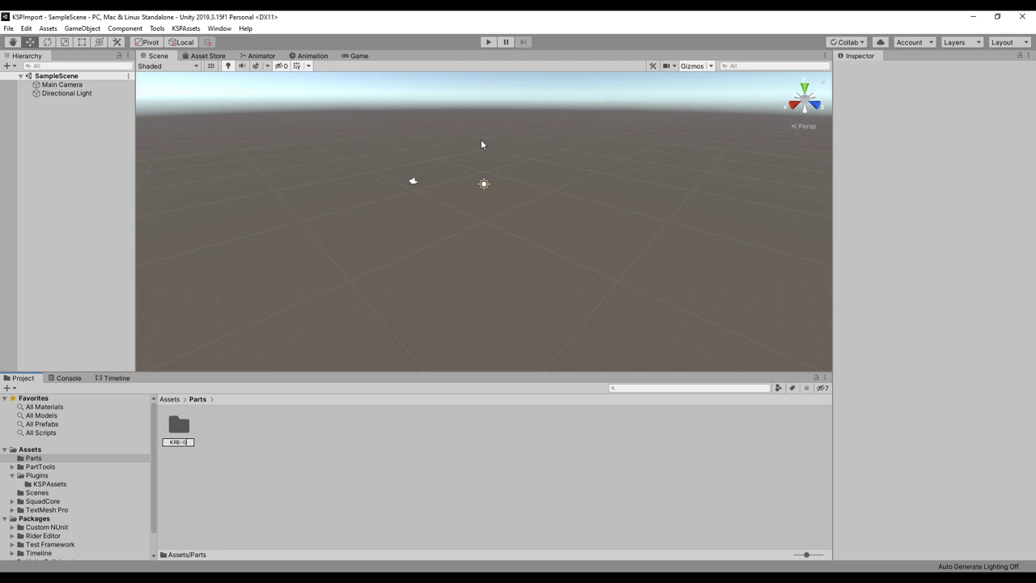
type("75")
key("Return")
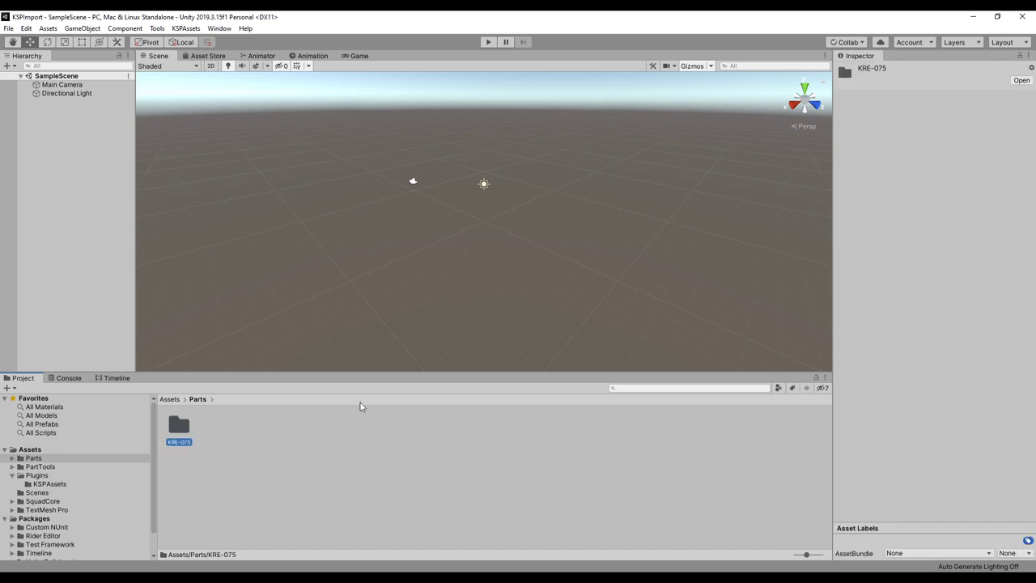
double_click(184, 429)
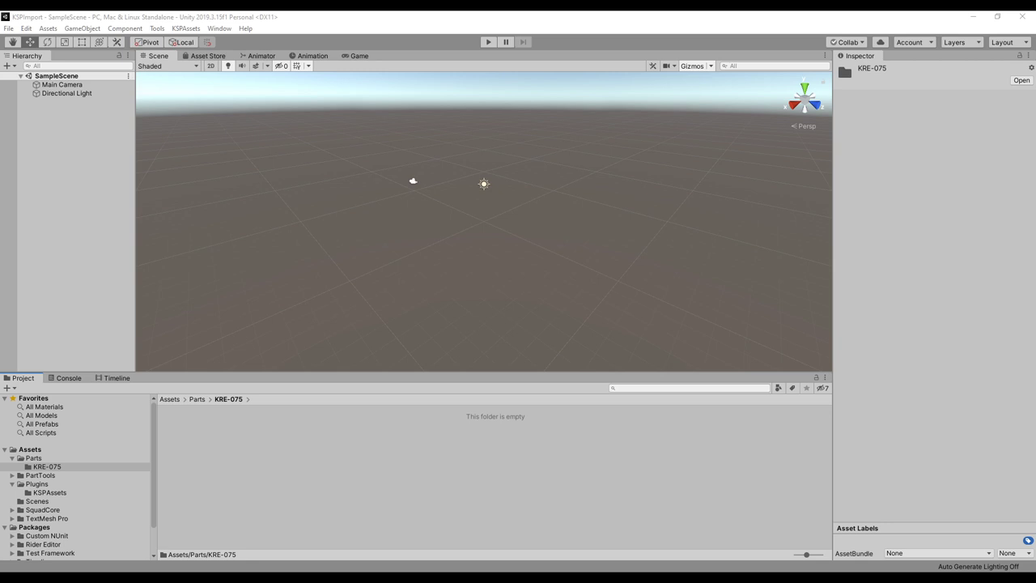
Step: In File Explorer, delete KRE-075_Metal3_Height.png from the KRE-075 files
key("alt+Tab")
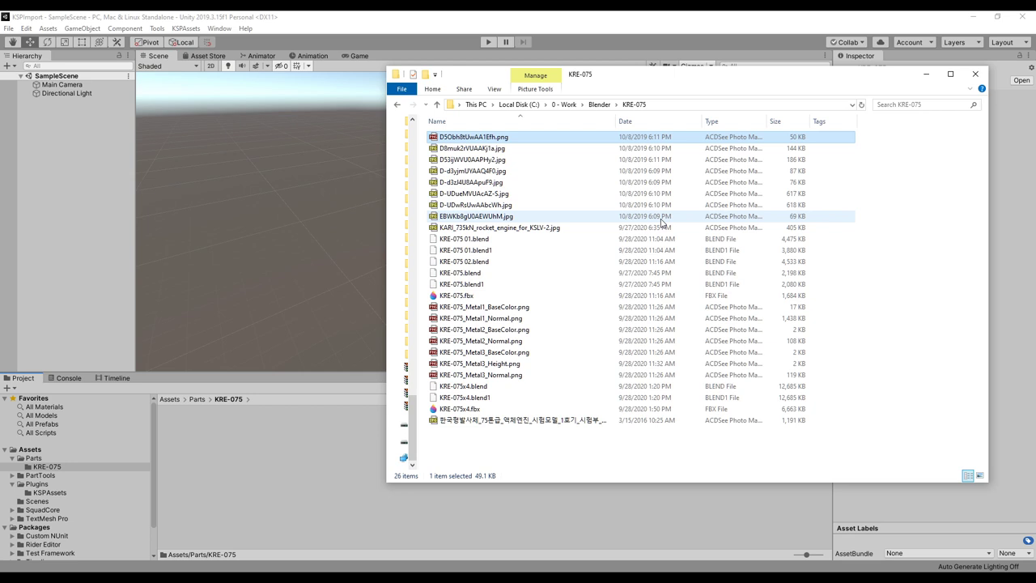
left_click_drag(580, 231, 495, 138)
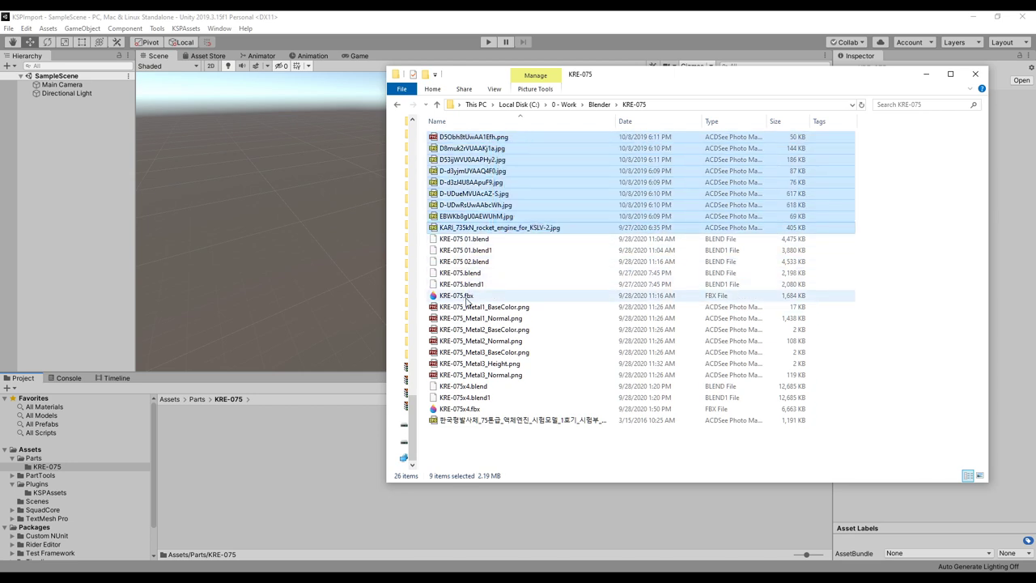
left_click(468, 297)
left_click(473, 409)
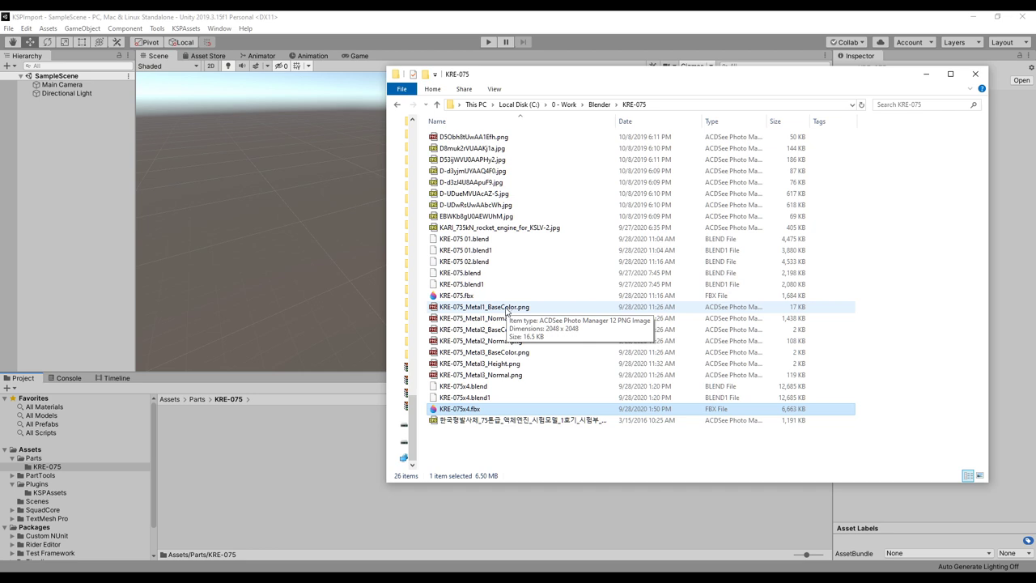
left_click(502, 369)
key("Delete")
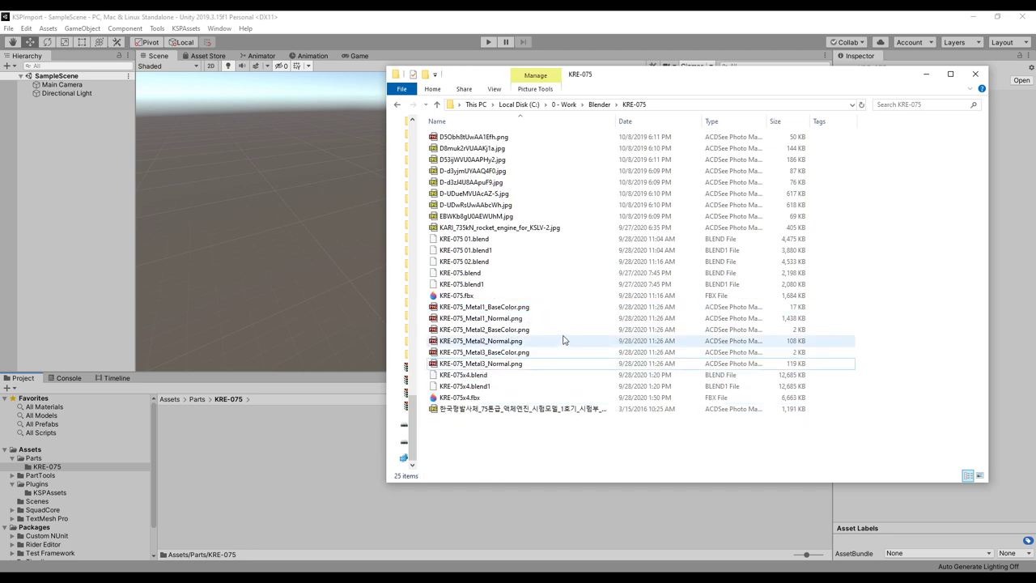
Step: Drag KRE-075x4.fbx and the six Metal BaseColor and Normal PNGs into Unity's KRE-075 folder
left_click(480, 399)
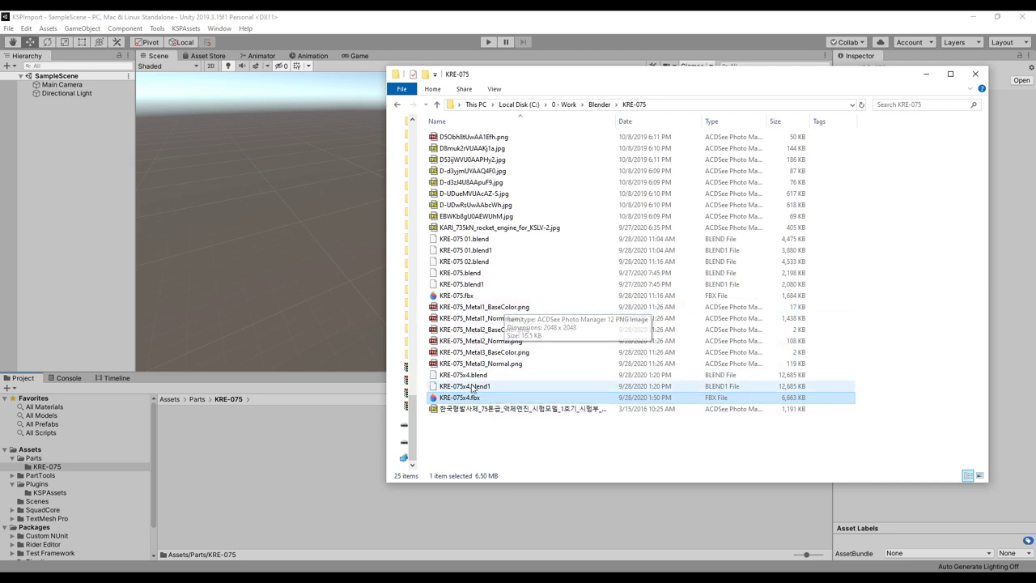
left_click(496, 307, "ctrl")
left_click(495, 319, "ctrl")
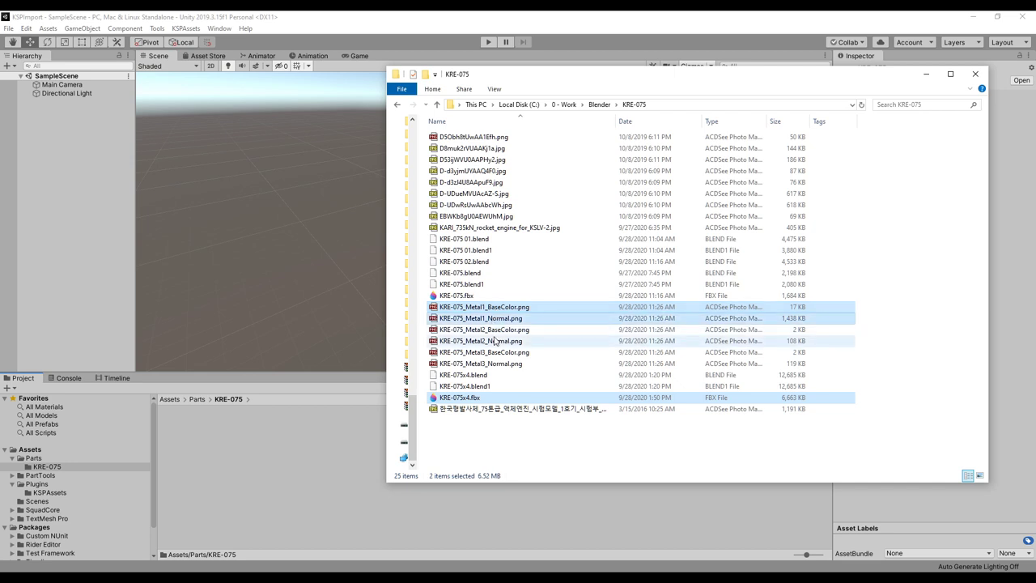
left_click(494, 331, "ctrl")
left_click(495, 342, "ctrl")
left_click(494, 353, "ctrl")
left_click(492, 363, "ctrl")
left_click_drag(457, 398, 194, 484)
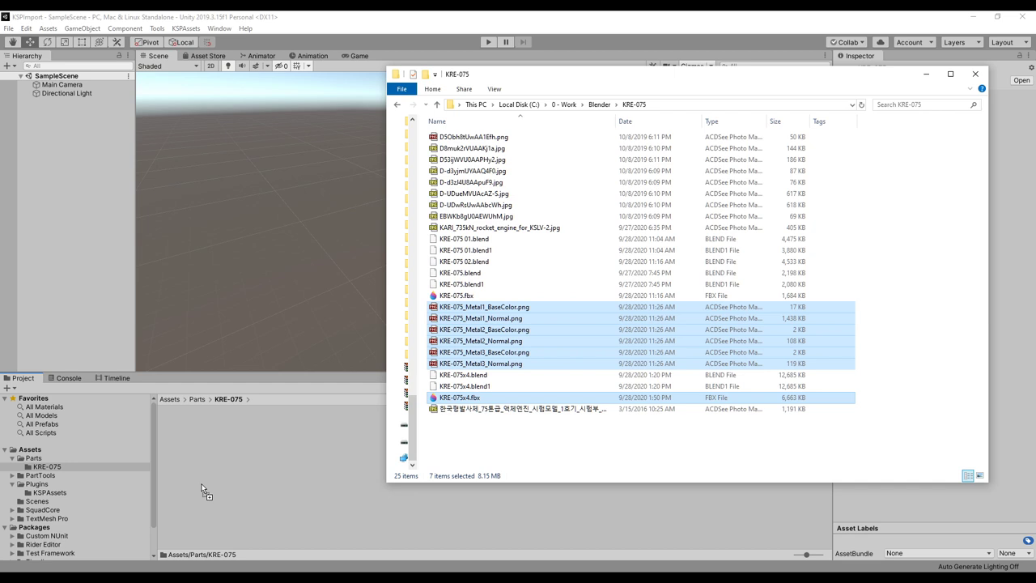
left_click_drag(202, 485, 201, 484)
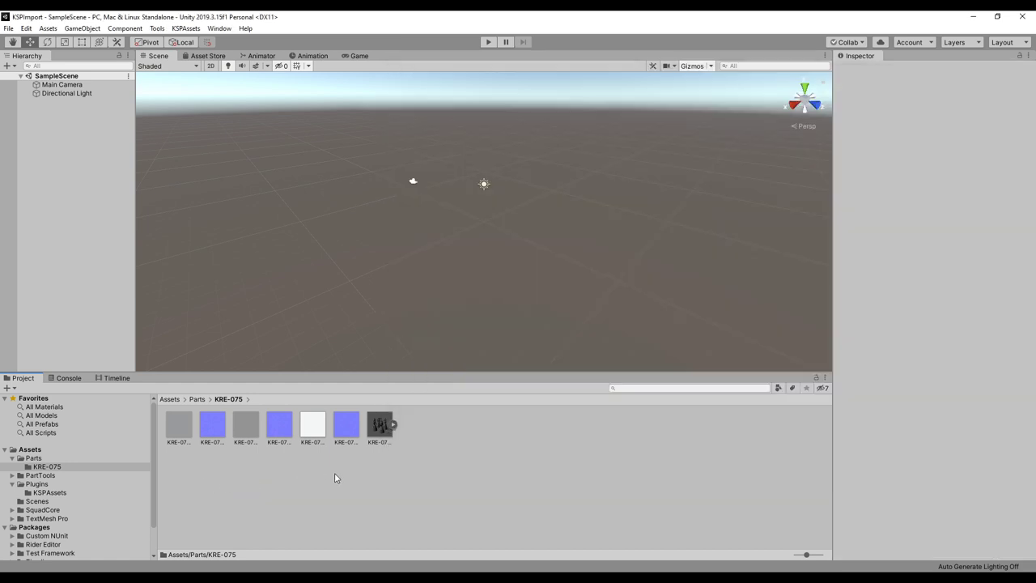
Step: Inspect the import settings of KRE-075x4 and the Metal1 BaseColor and Normal textures
left_click(377, 434)
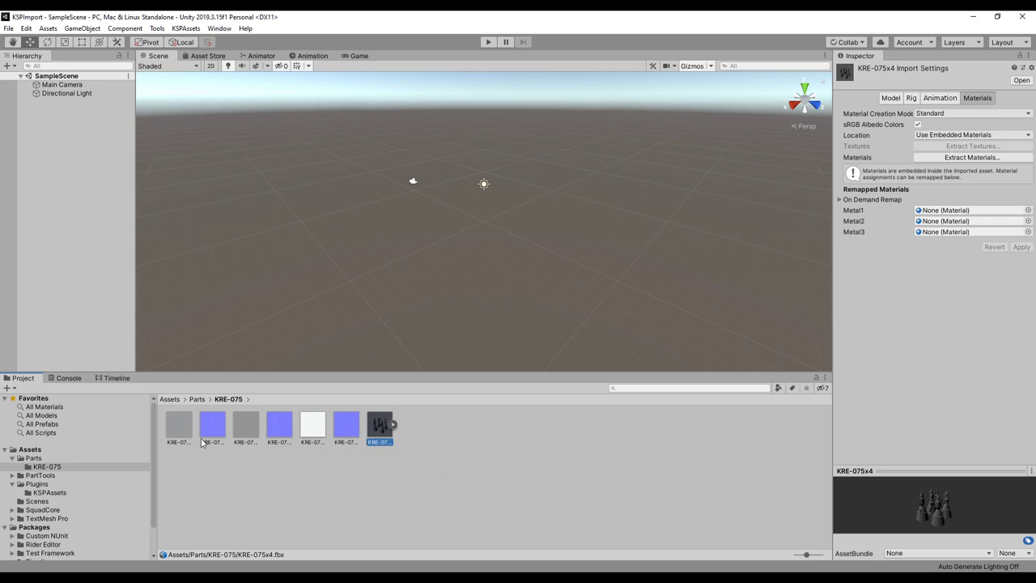
left_click(216, 476)
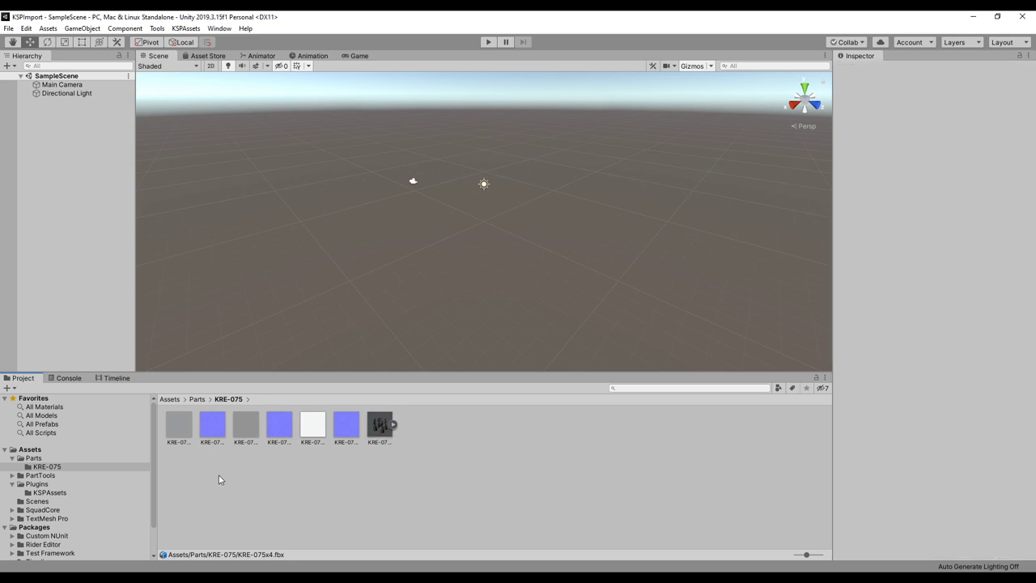
left_click(184, 434)
left_click(211, 430)
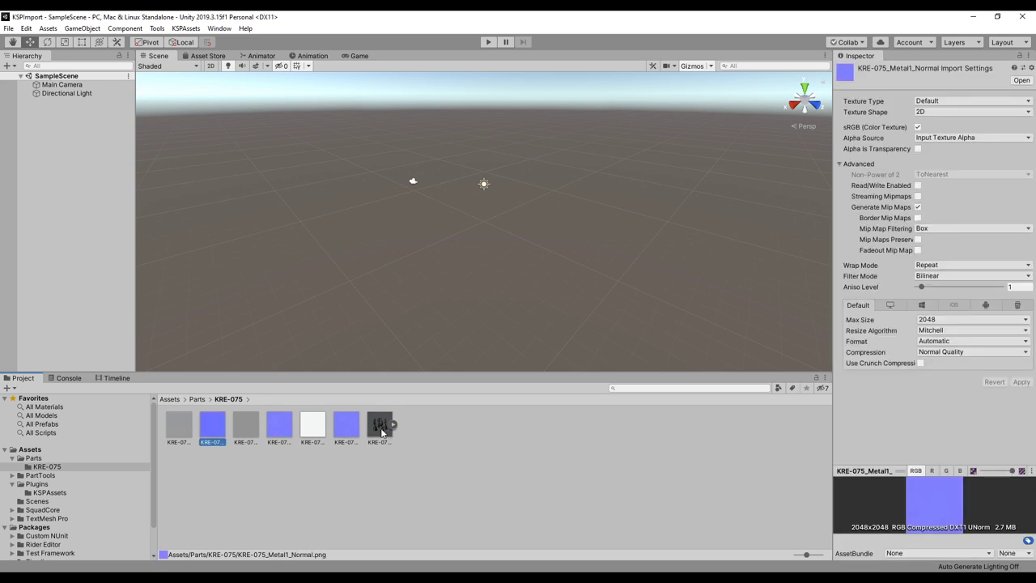
left_click(383, 431)
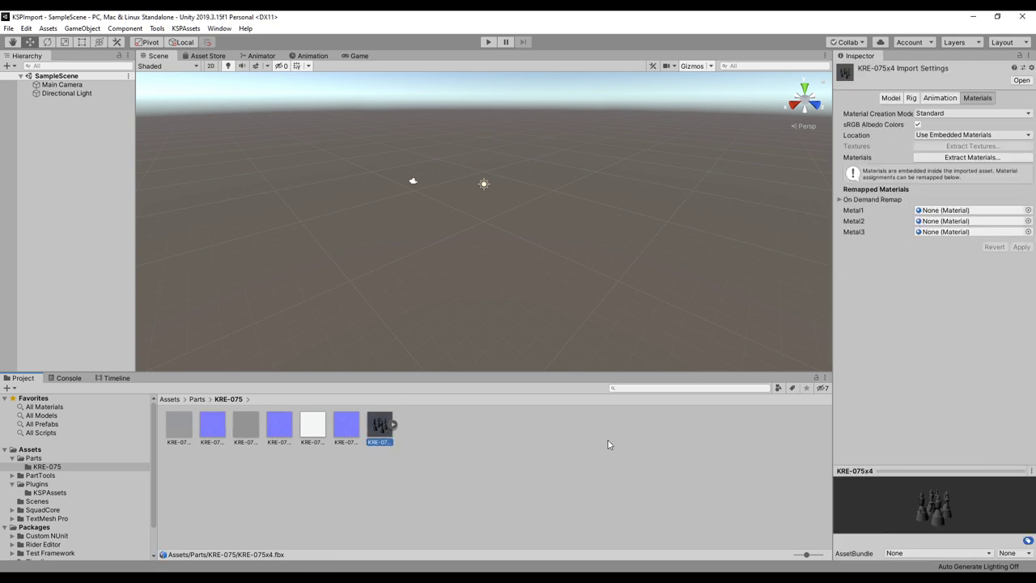
Step: Shrink the Project panel's icon size so the KRE-075 assets show as a named list
right_click(463, 458)
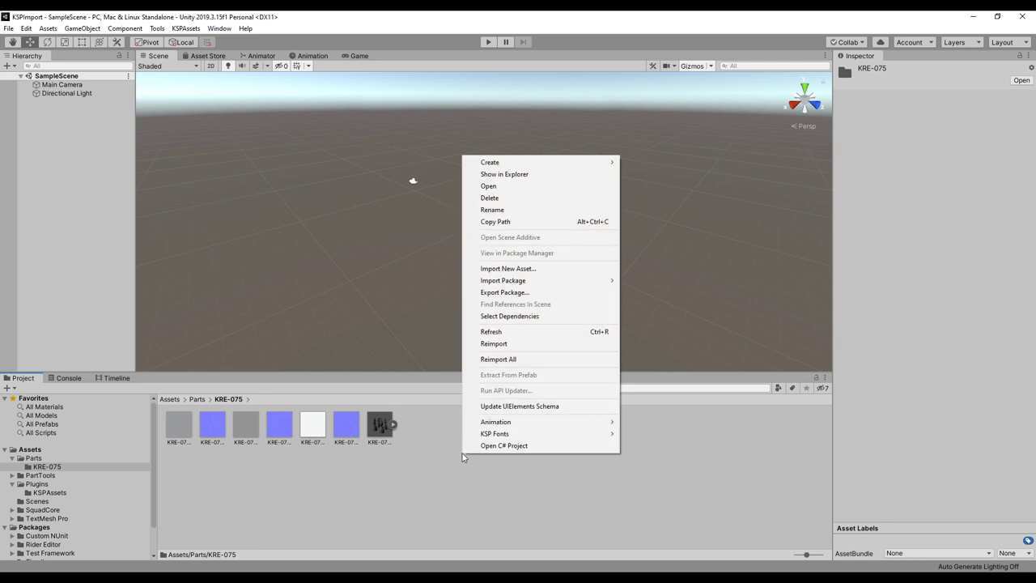
left_click(678, 541)
left_click_drag(807, 556, 796, 557)
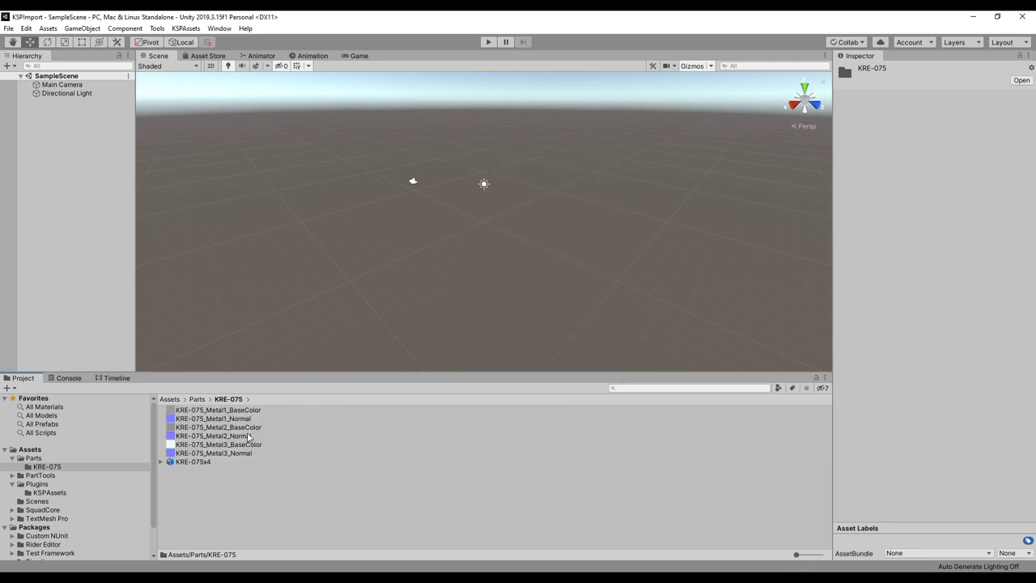
Step: Create a new material named KRE-075Metal1 in the KRE-075 folder
right_click(374, 482)
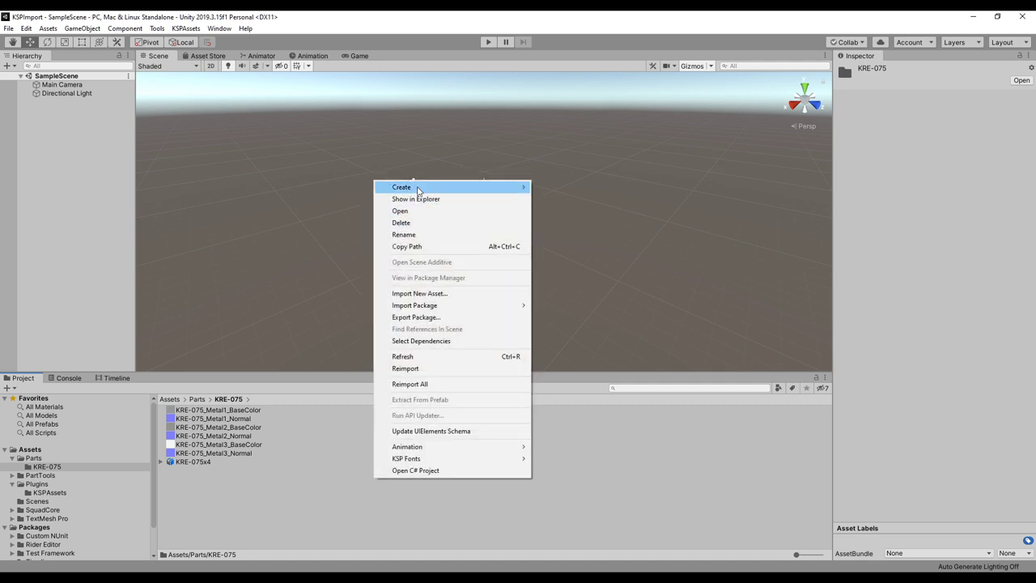
mouse_move(419, 188)
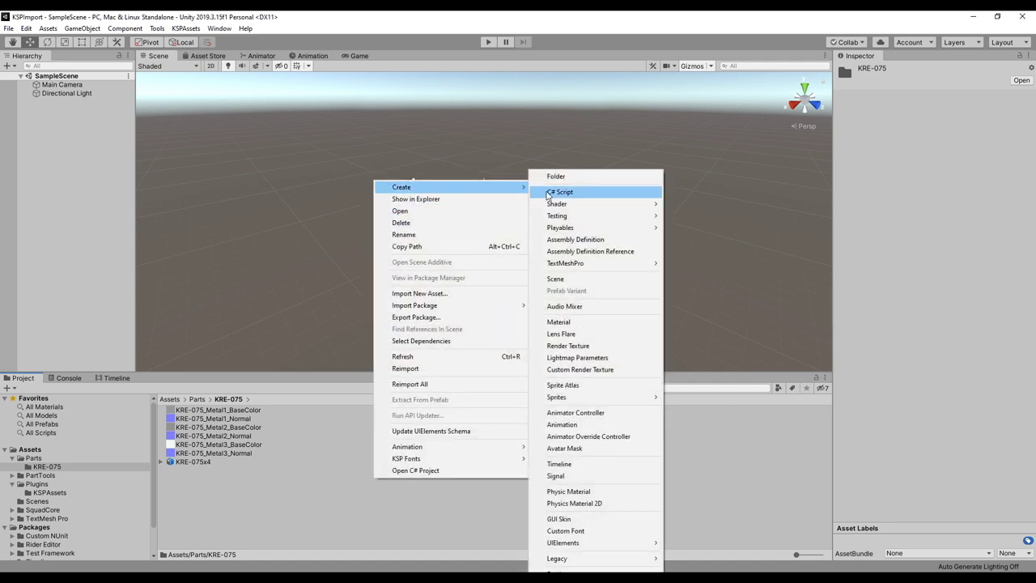
left_click(573, 321)
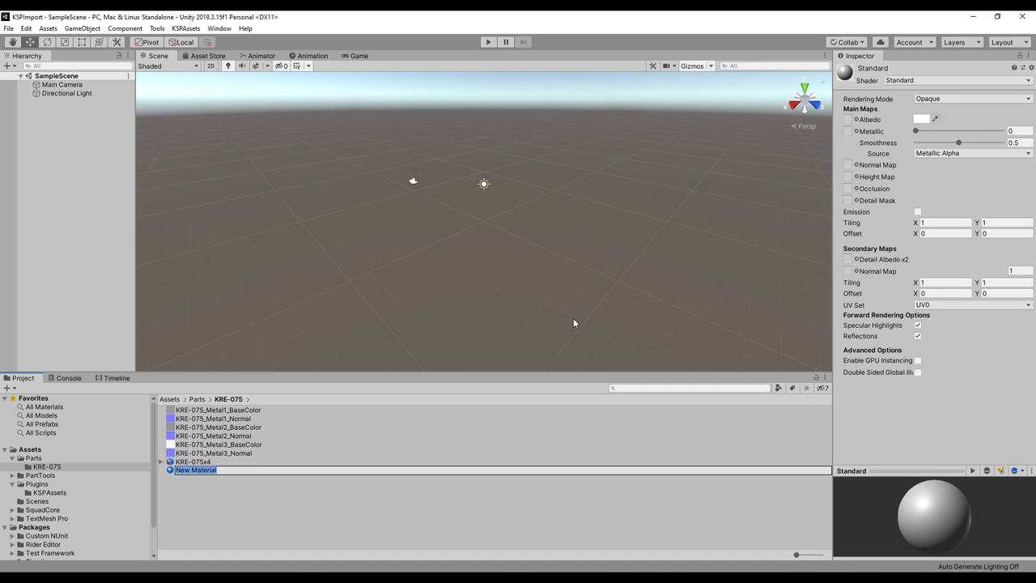
type("KRE-075Metal1")
key("Return")
Step: Add another material named KRE-075Metal3, correcting a capitalisation typo in its name
right_click(401, 466)
left_click(358, 506)
right_click(360, 505)
mouse_move(454, 217)
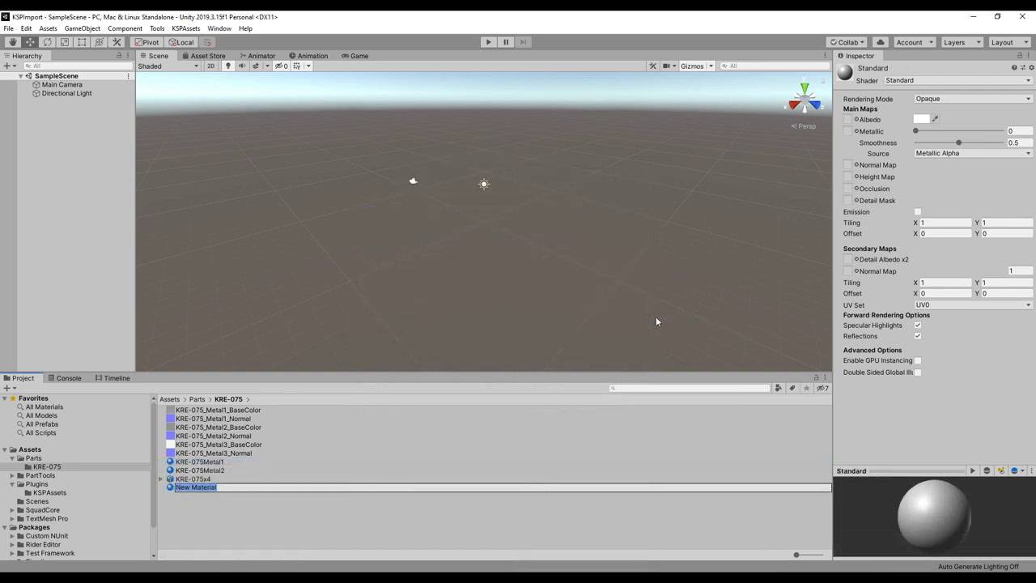
type("Kre-075")
key("BackSpace")
key("BackSpace")
key("BackSpace")
key("BackSpace")
key("BackSpace")
type("RE-075Metal3")
key("Return")
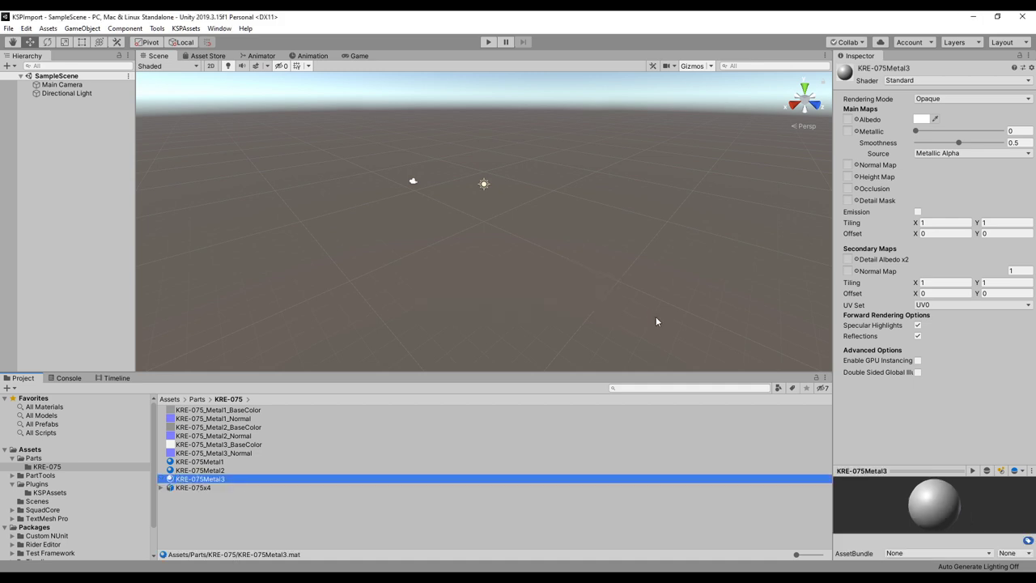
left_click(290, 526)
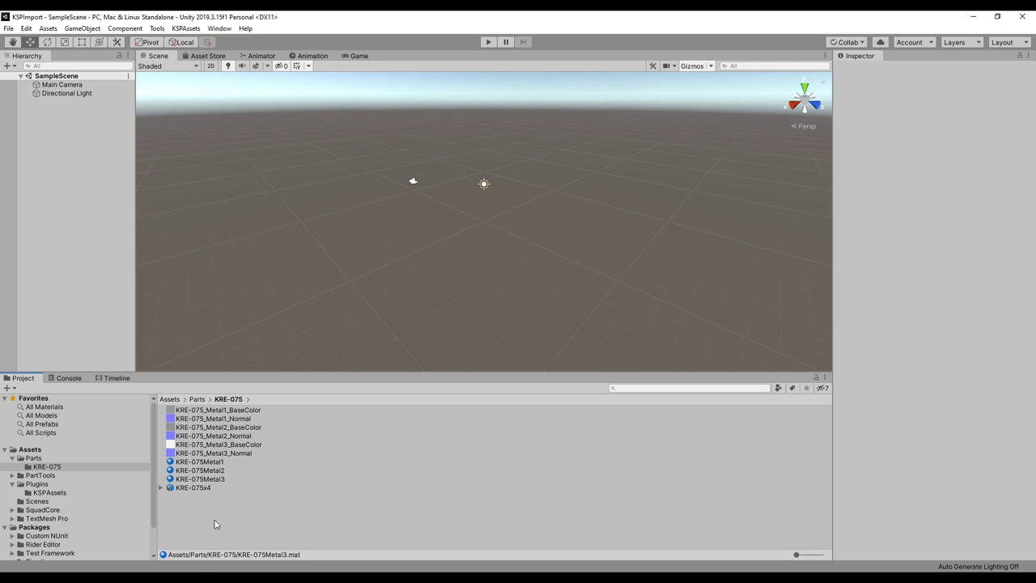
left_click(217, 463)
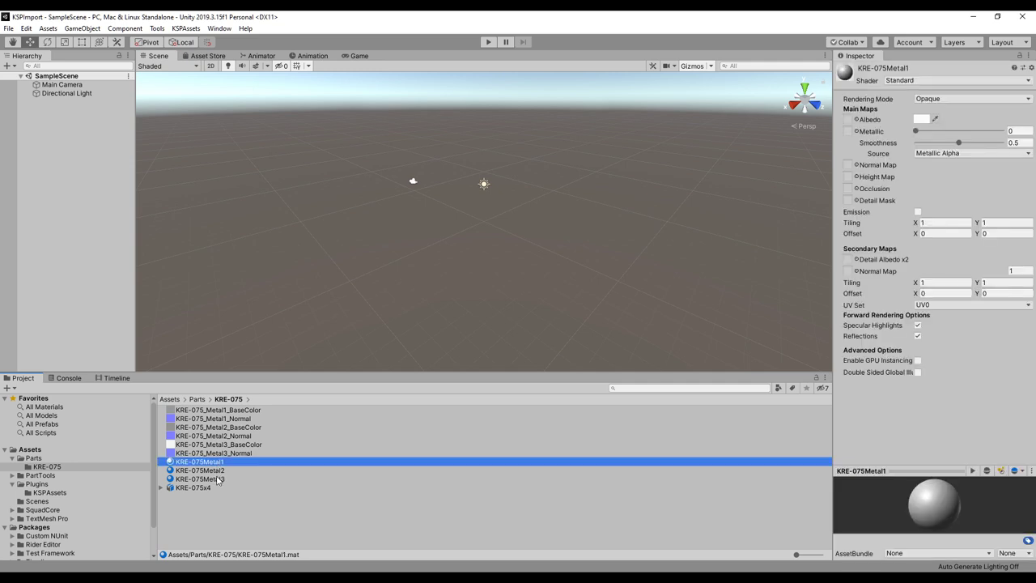
Step: Select KRE-075Metal1, Metal2 and Metal3 together and set their shader to KSP/Bumped Specular
left_click(219, 470, "shift")
left_click(235, 478, "shift")
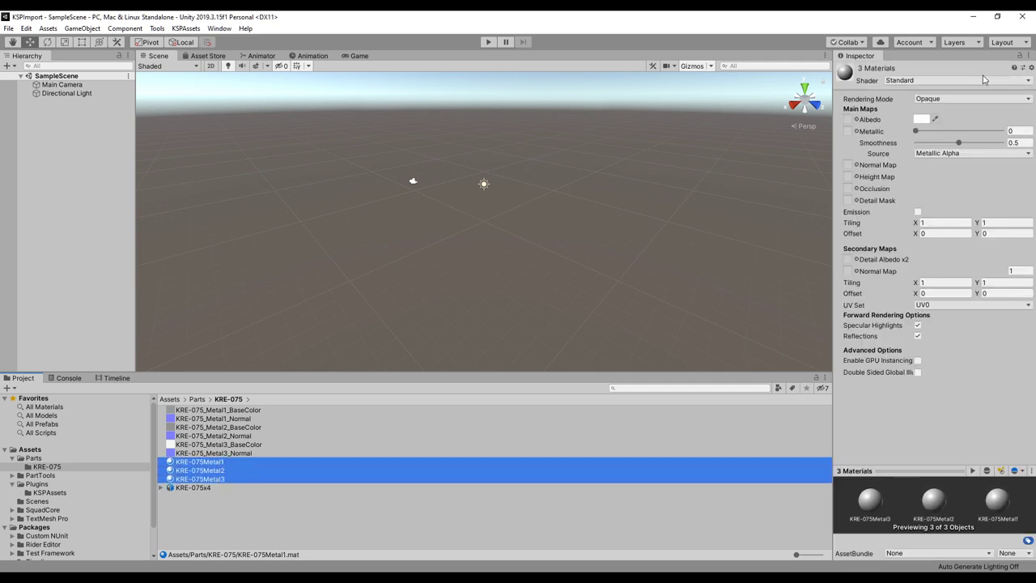
left_click(898, 81)
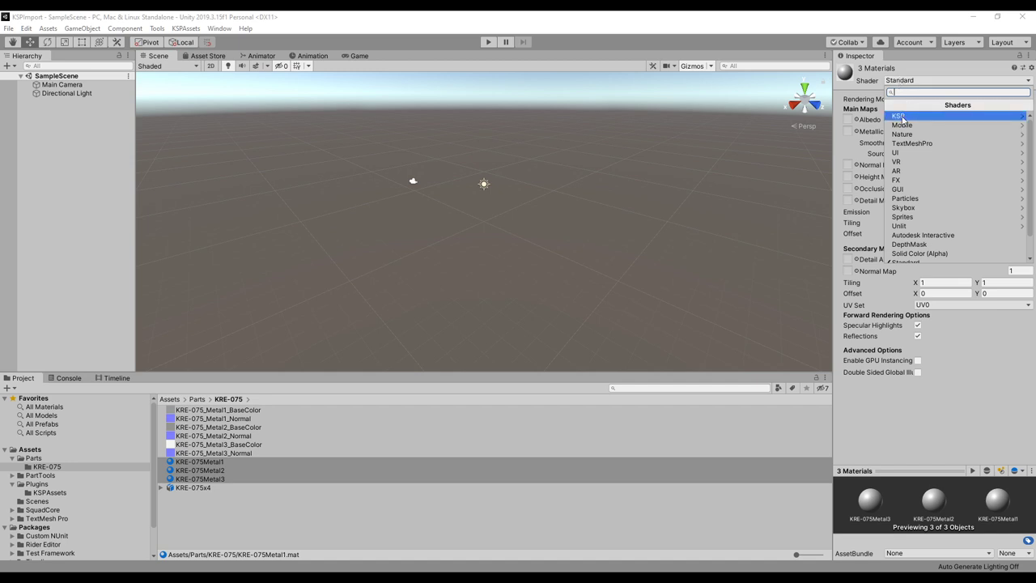
left_click(900, 116)
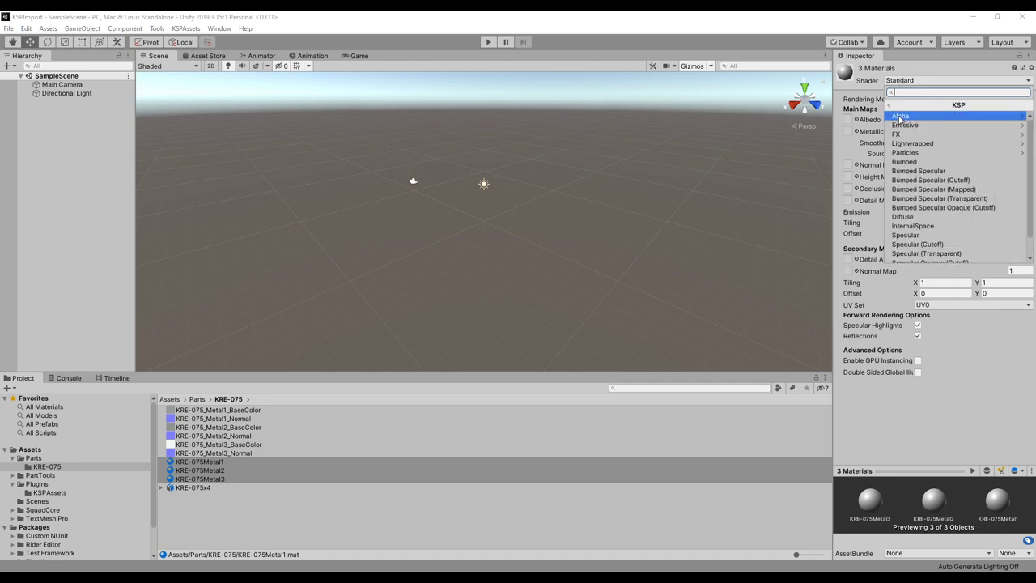
left_click(911, 172)
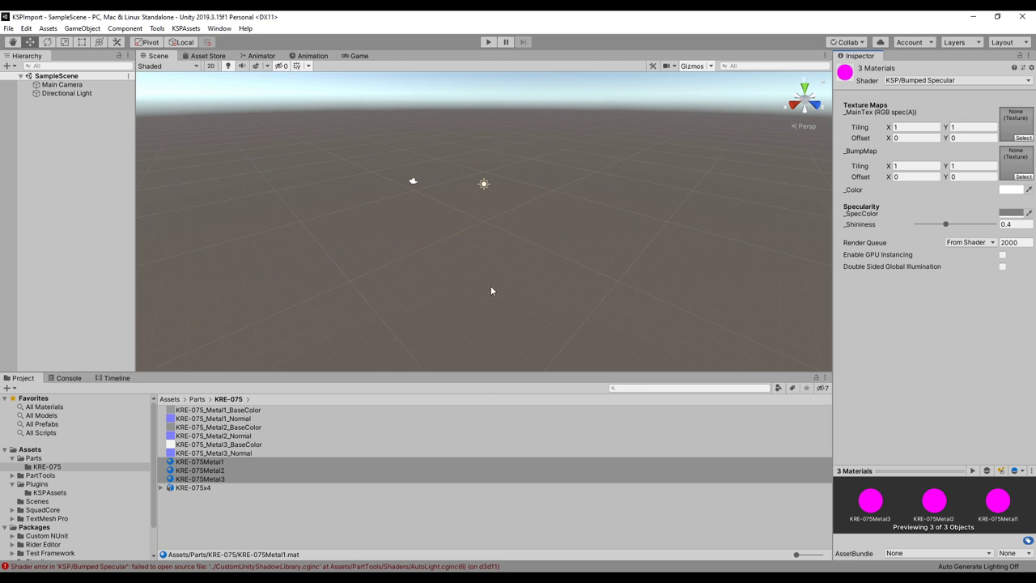
Step: Give KRE-075Metal1 the Metal1_BaseColor main texture and Metal1_Normal as its normal map
left_click(220, 462)
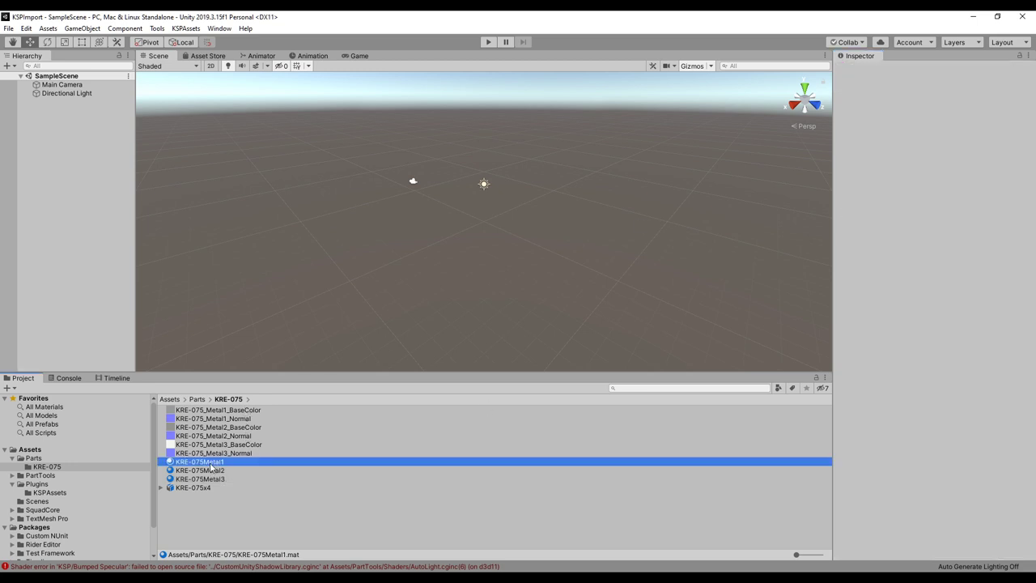
left_click(240, 411)
left_click_drag(241, 412, 1014, 123)
left_click_drag(239, 419, 1018, 163)
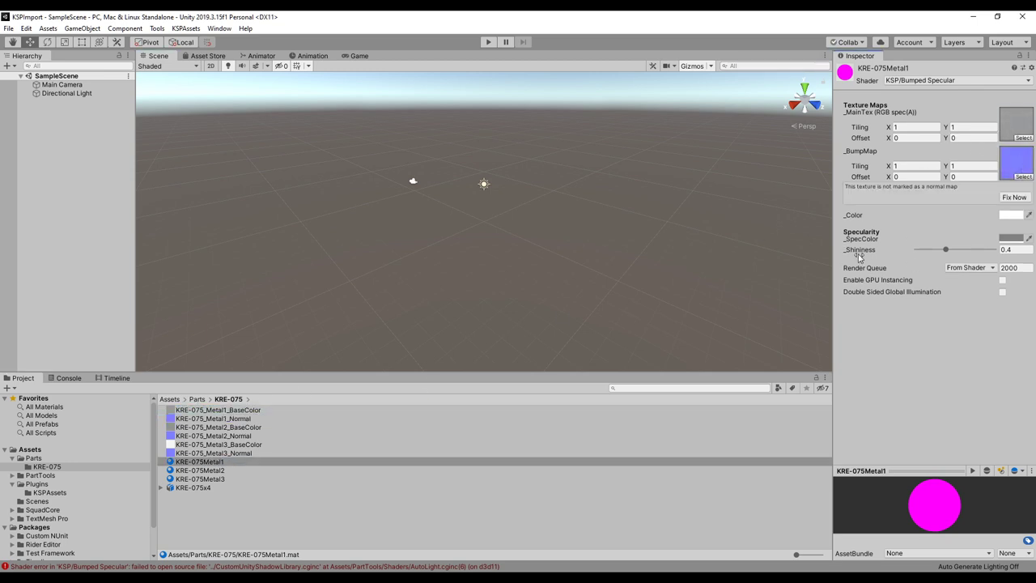
left_click(1014, 198)
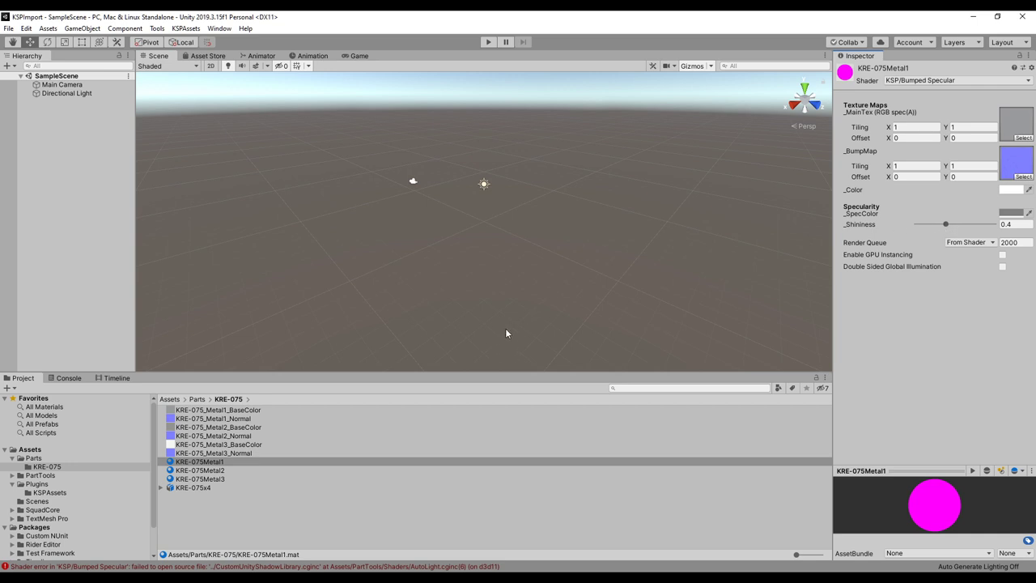
Step: Give KRE-075Metal2 the Metal2_BaseColor main texture and Metal2_Normal as its normal map
left_click(211, 471)
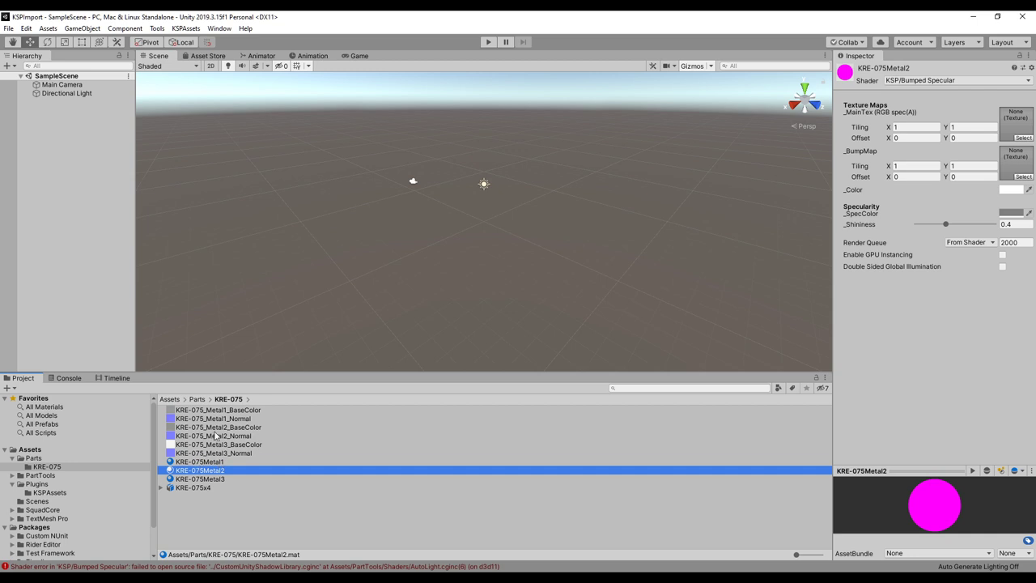
left_click_drag(218, 429, 1016, 123)
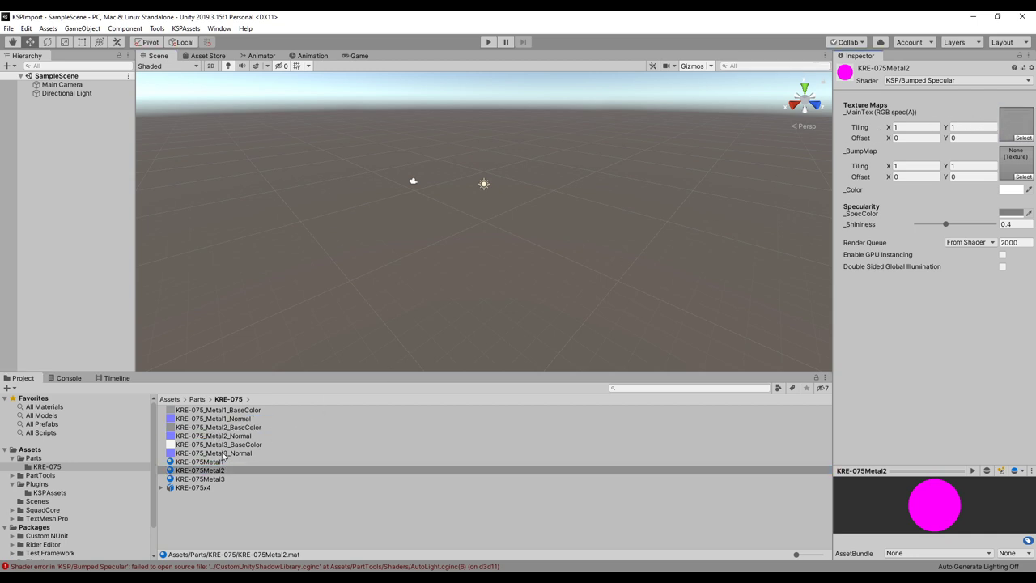
left_click_drag(227, 439, 1011, 162)
left_click(1015, 198)
Step: Give KRE-075Metal3 the Metal3_BaseColor main texture and Metal3_Normal as its normal map
left_click(228, 479)
left_click_drag(235, 444, 1011, 127)
left_click_drag(242, 453, 1016, 161)
left_click(1012, 198)
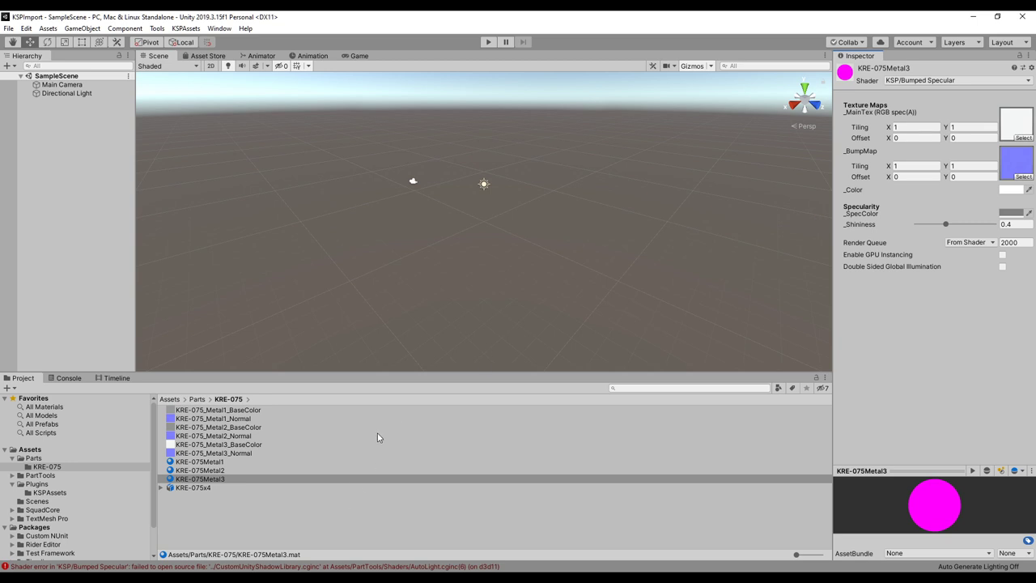
Step: Remap KRE-075x4's Metal1–3 material slots to KRE-075Metal1–3 and apply to reimport
left_click(194, 489)
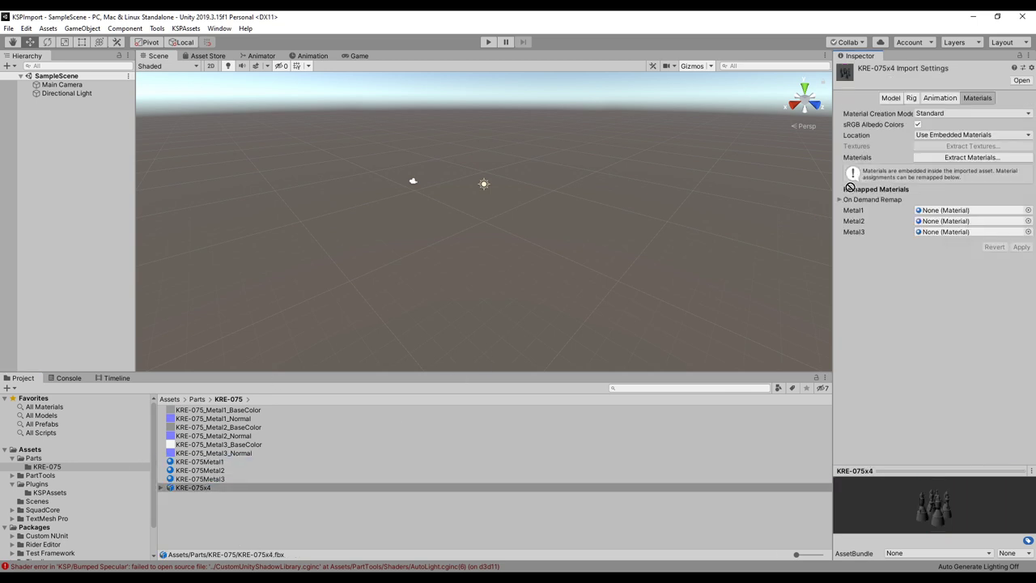
left_click_drag(859, 191, 967, 211)
left_click_drag(200, 470, 951, 220)
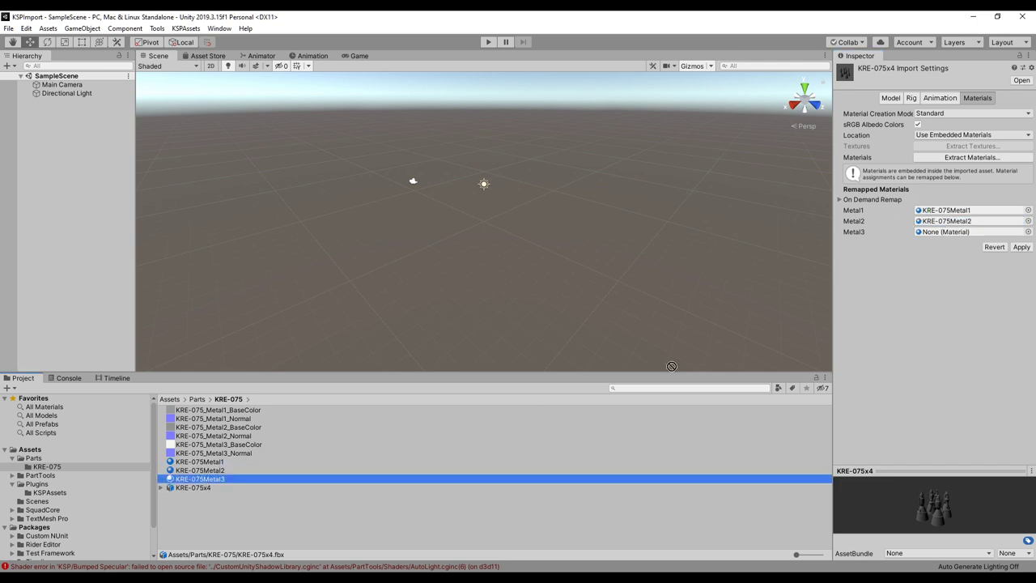
left_click_drag(771, 330, 941, 236)
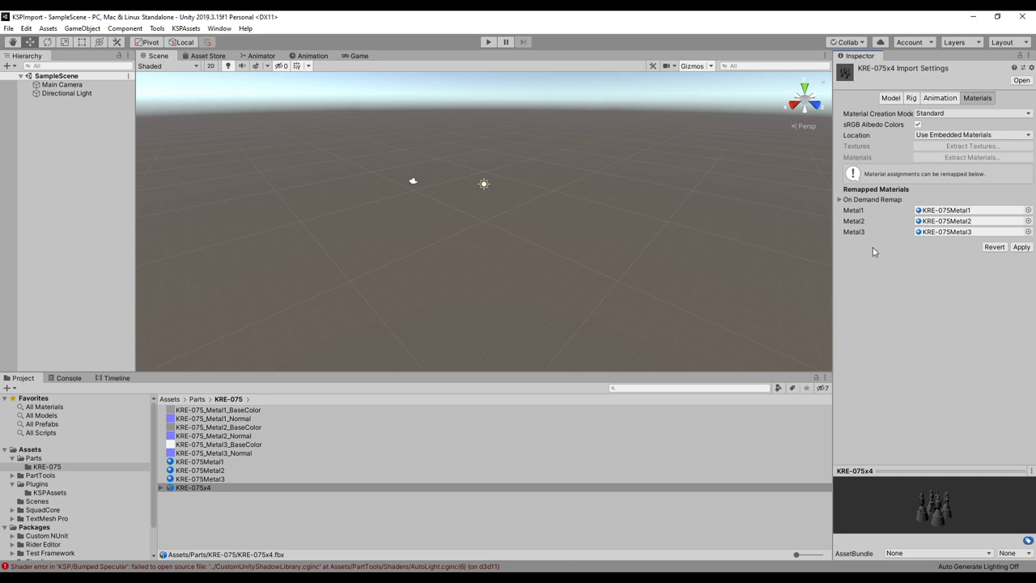
left_click(1021, 247)
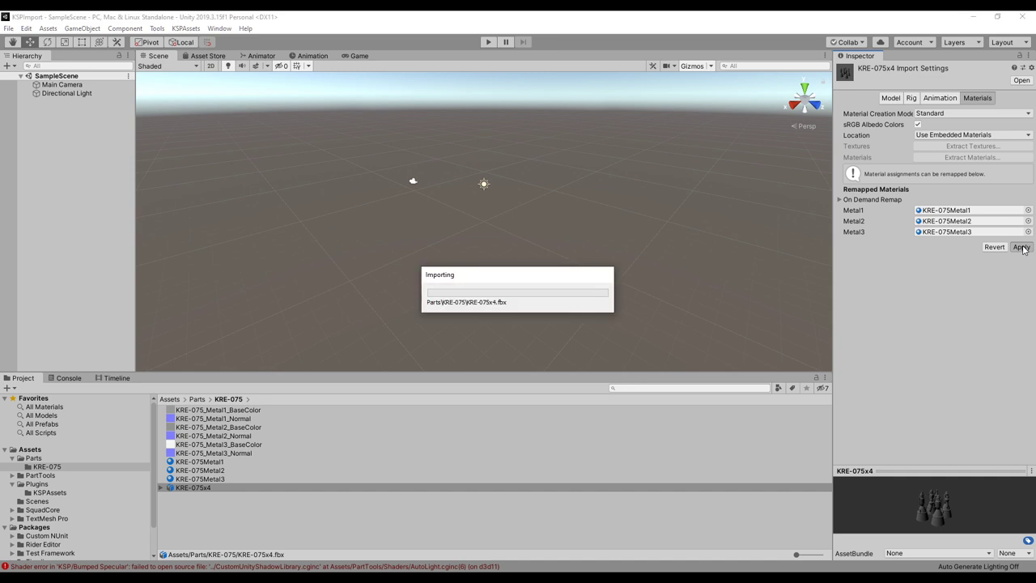
left_click(200, 480)
left_click(198, 488)
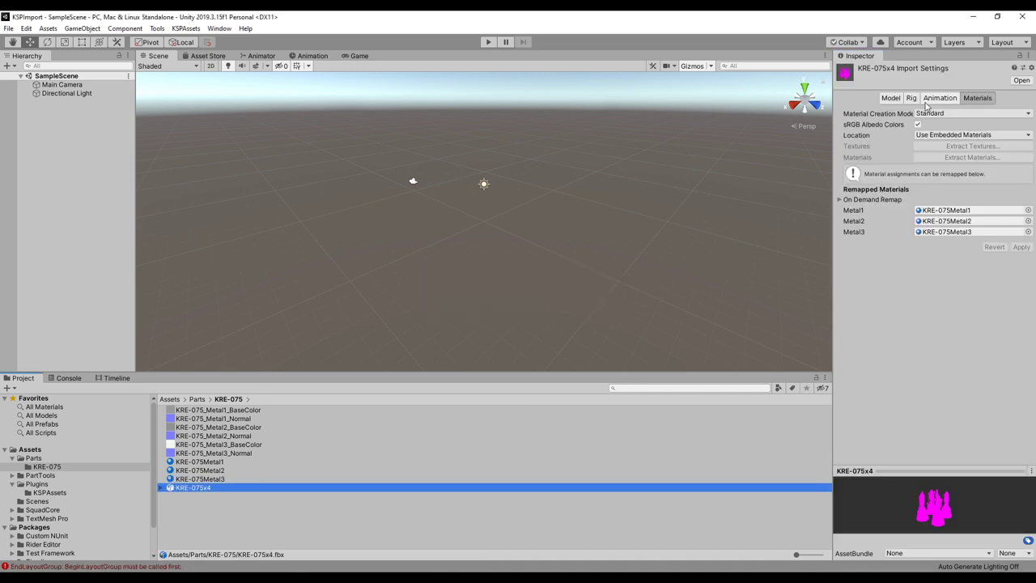
left_click(927, 101)
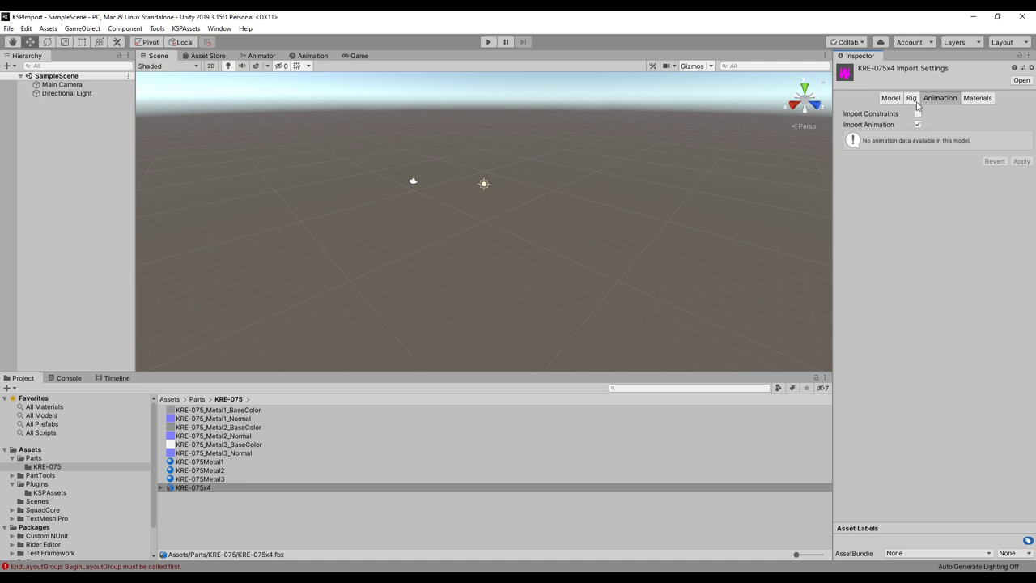
left_click(916, 101)
left_click(929, 114)
left_click(941, 138)
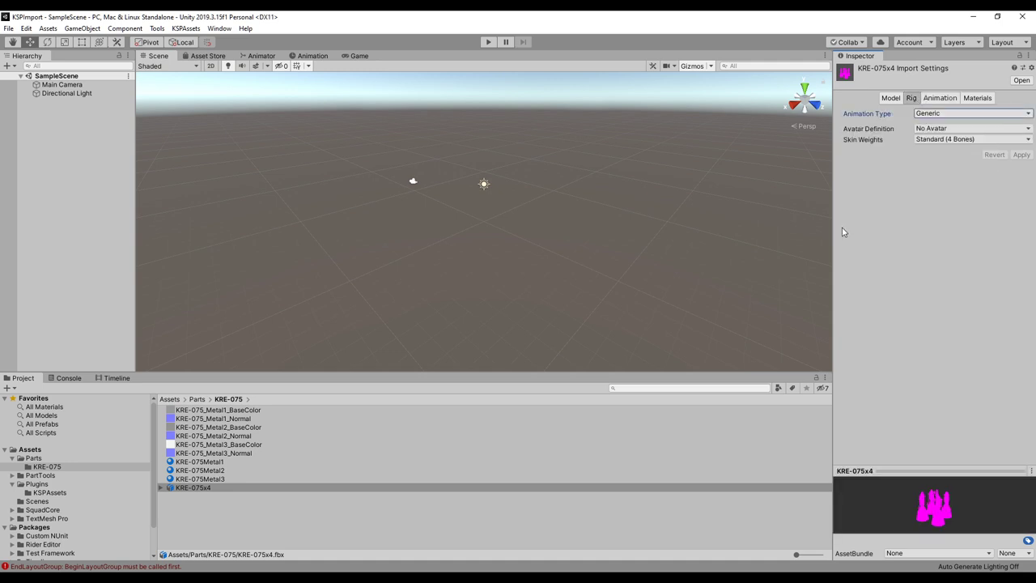
left_click(940, 98)
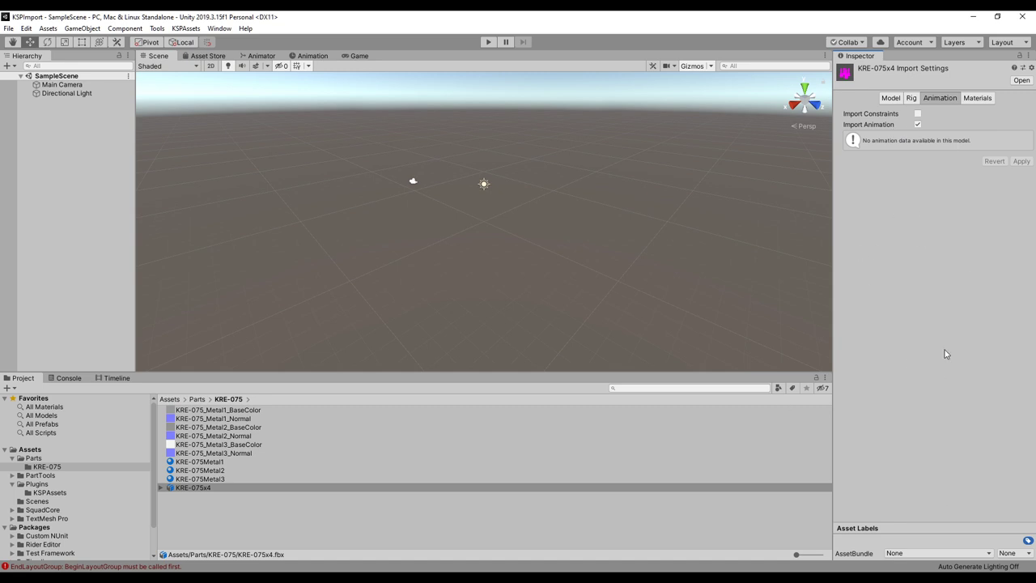
left_click(973, 99)
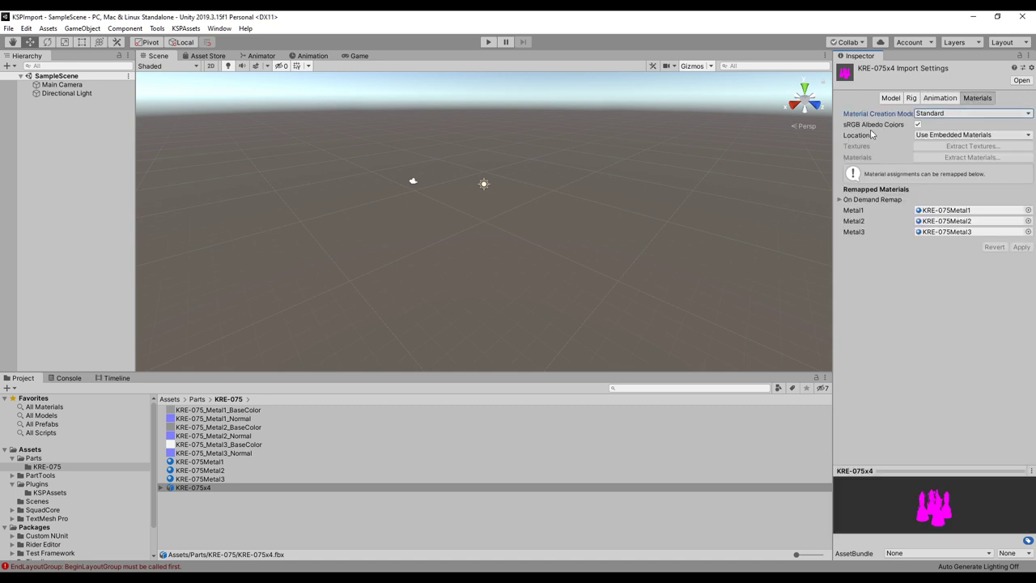
left_click(193, 489)
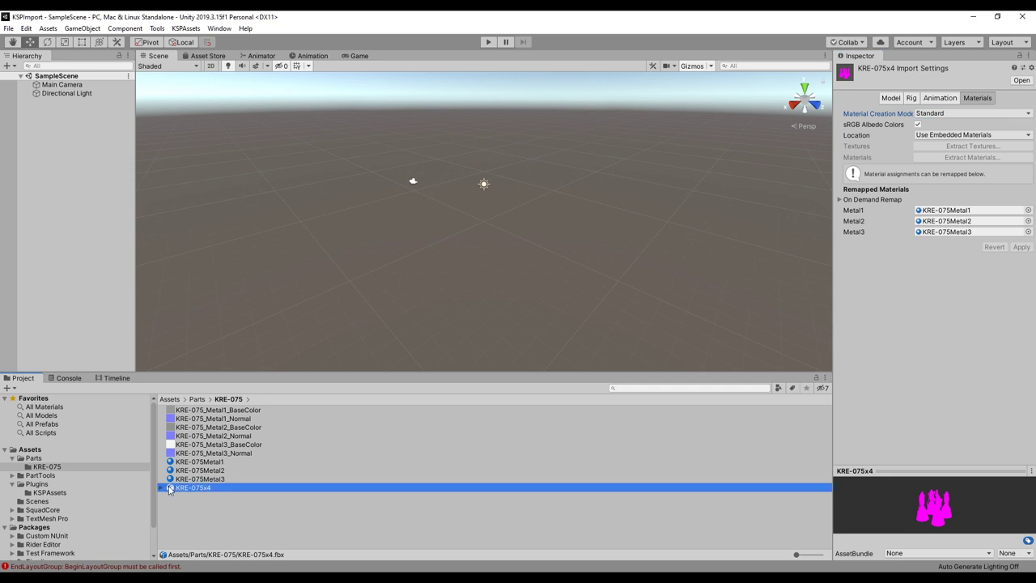
Step: Drag the KRE-075x4 model into the scene Hierarchy
left_click(169, 489)
left_click_drag(198, 491, 53, 85)
scroll(433, 289, "up", 3)
scroll(446, 289, "up", 2)
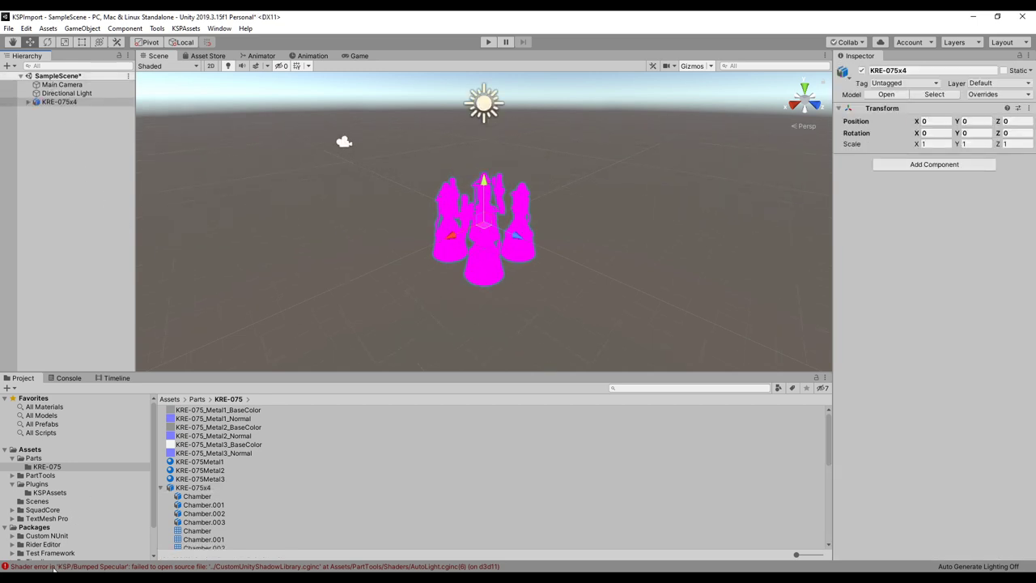
Step: Browse the PartTools Shaders folder, then check the KRE-075 materials' KSP shader options
left_click(246, 567)
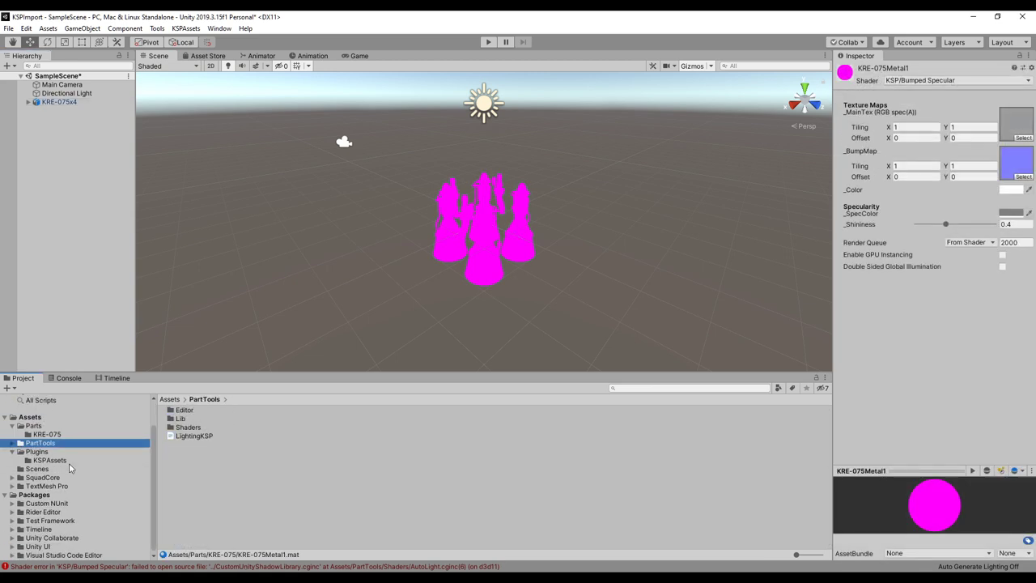
double_click(192, 428)
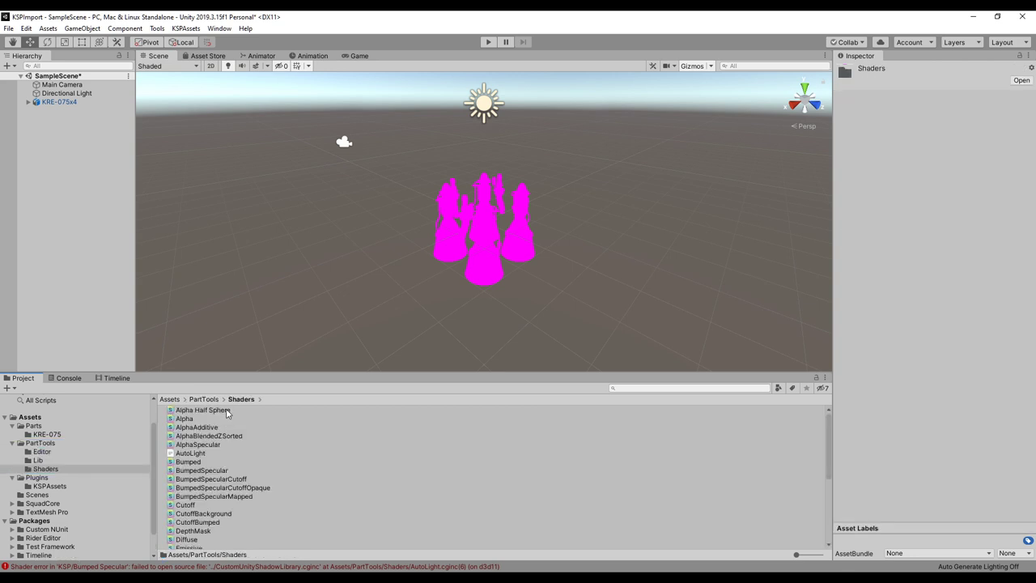
left_click(189, 455)
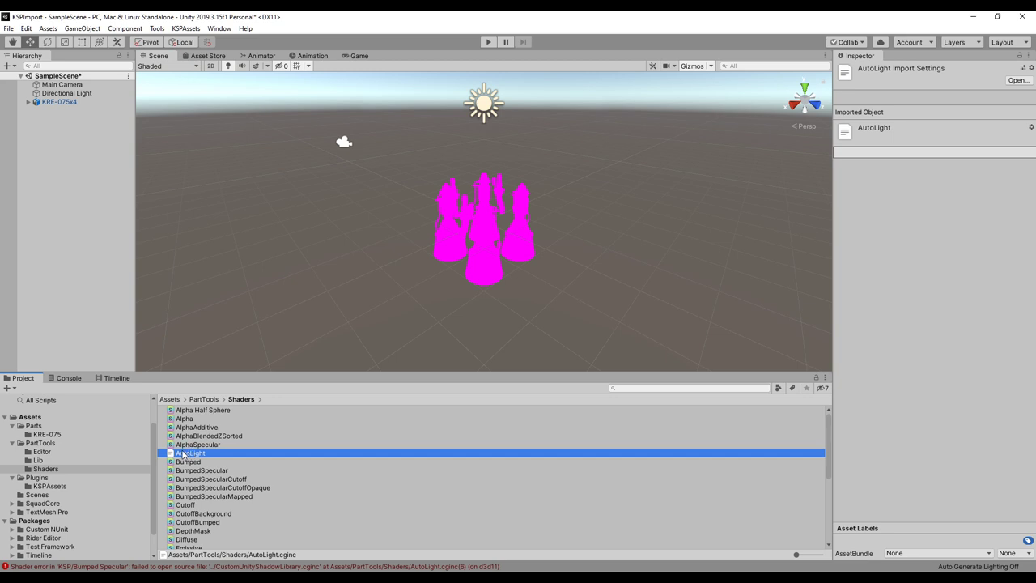
left_click(50, 435)
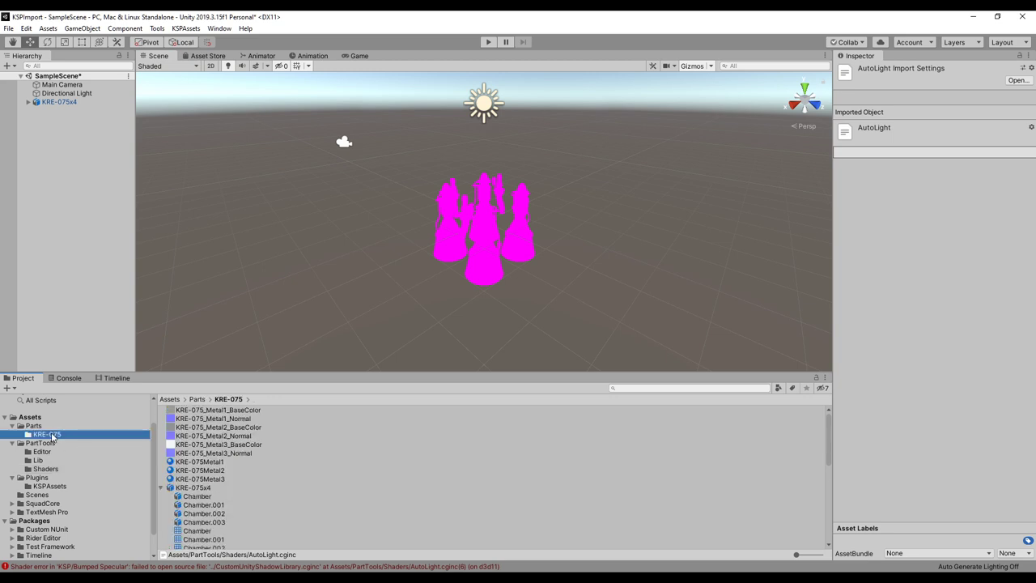
left_click(220, 463)
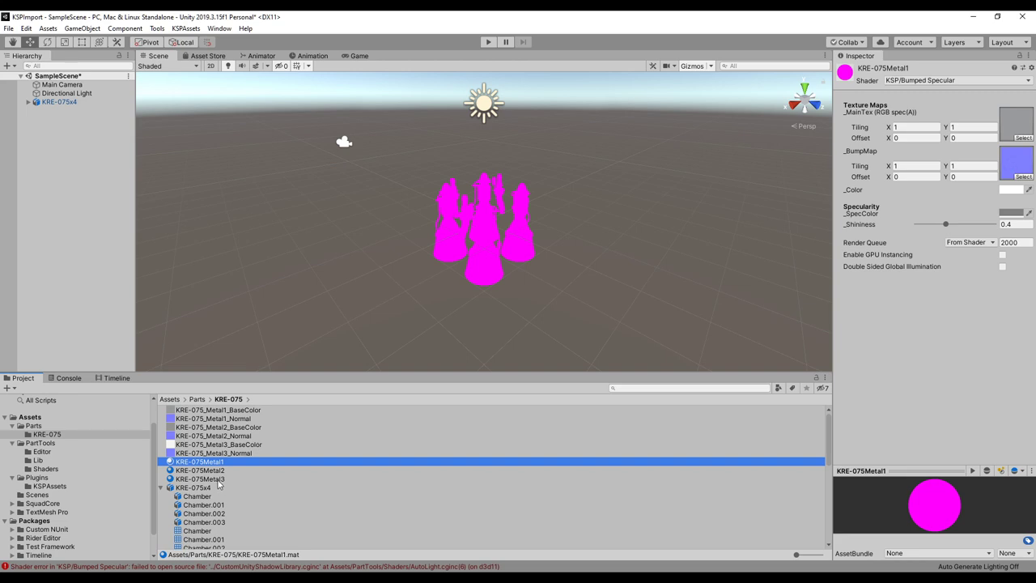
left_click(220, 479, "shift")
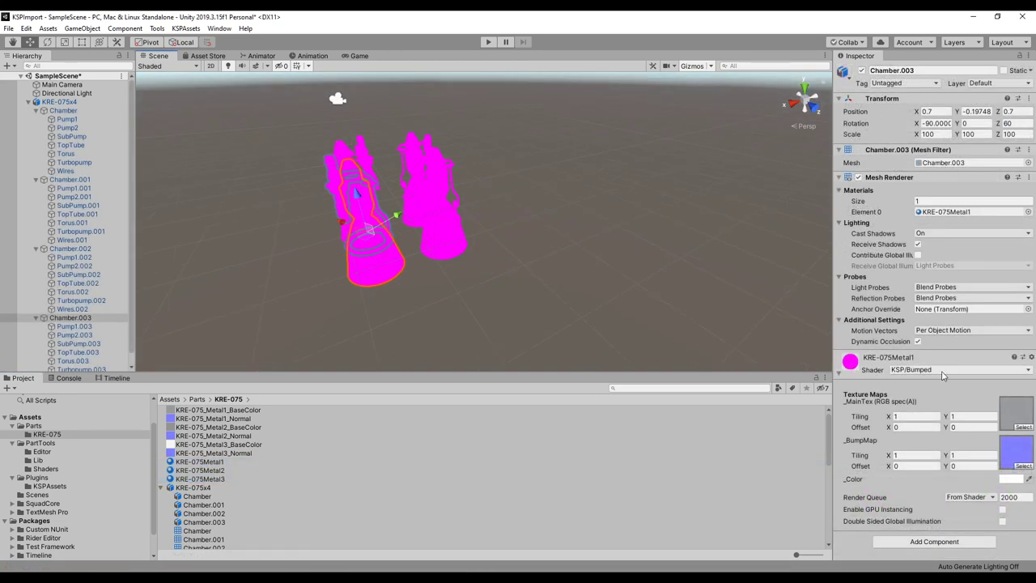
left_click(933, 371)
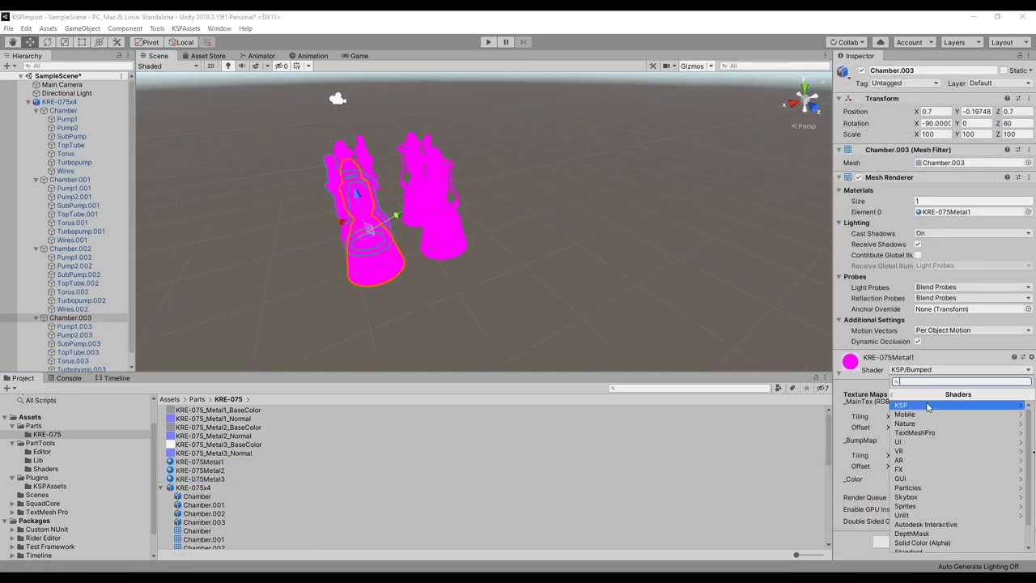
left_click(929, 404)
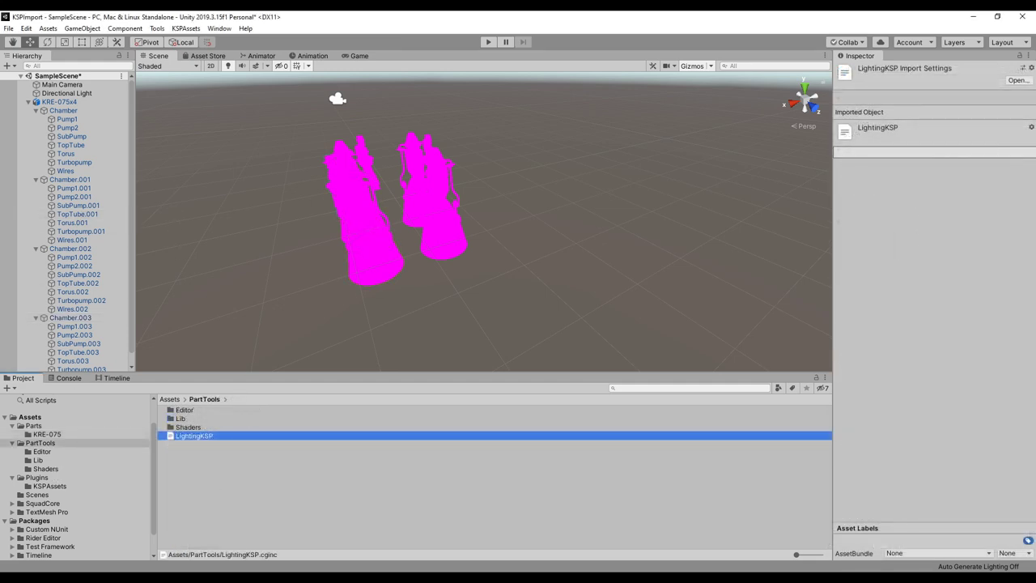
Step: Import the custom package PartTools_AssetBundles 191.unitypackage with all its contents
left_click(10, 29)
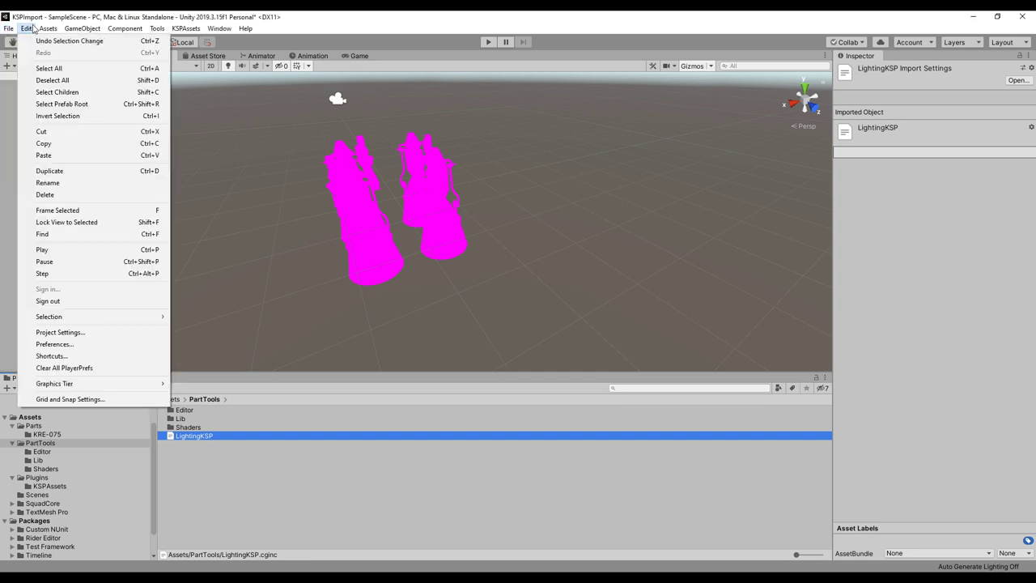
mouse_move(47, 31)
mouse_move(89, 159)
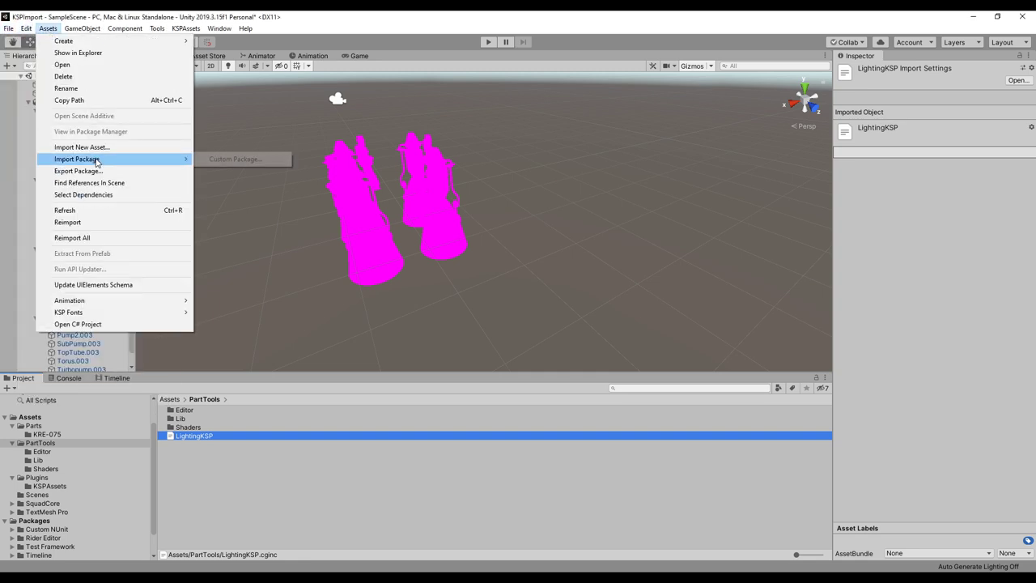
left_click(208, 159)
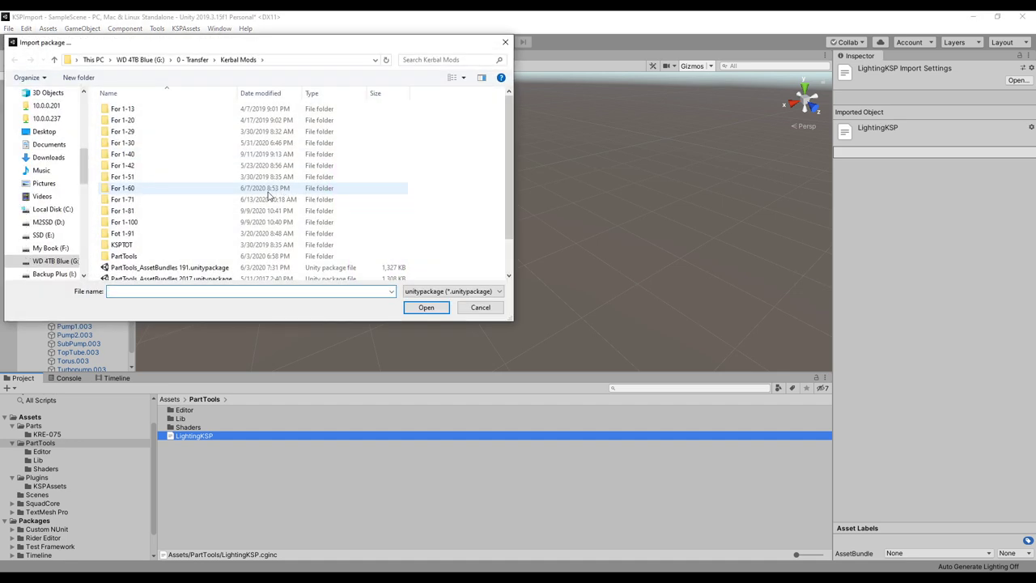
scroll(243, 218, "down", 1)
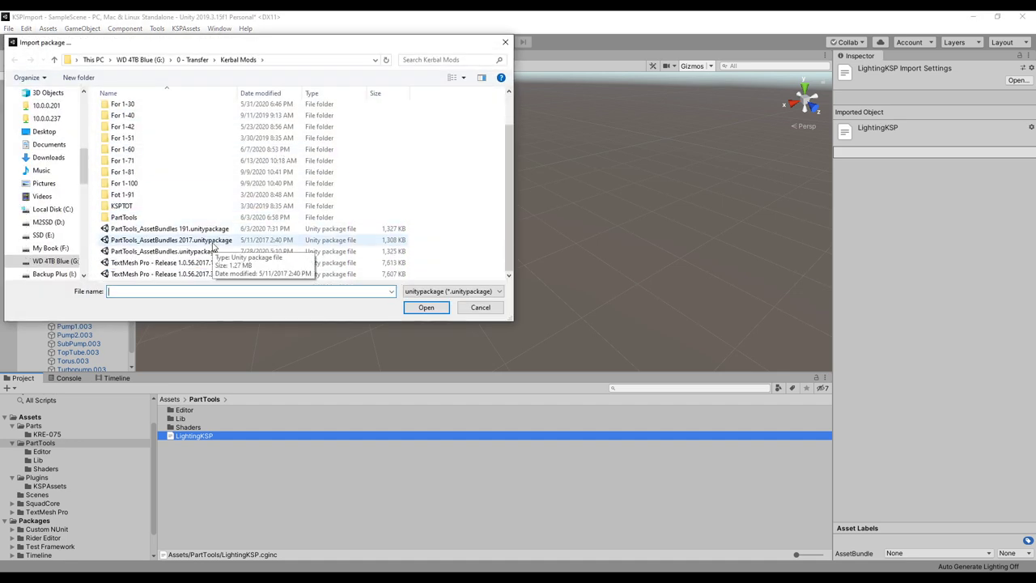
left_click(212, 232)
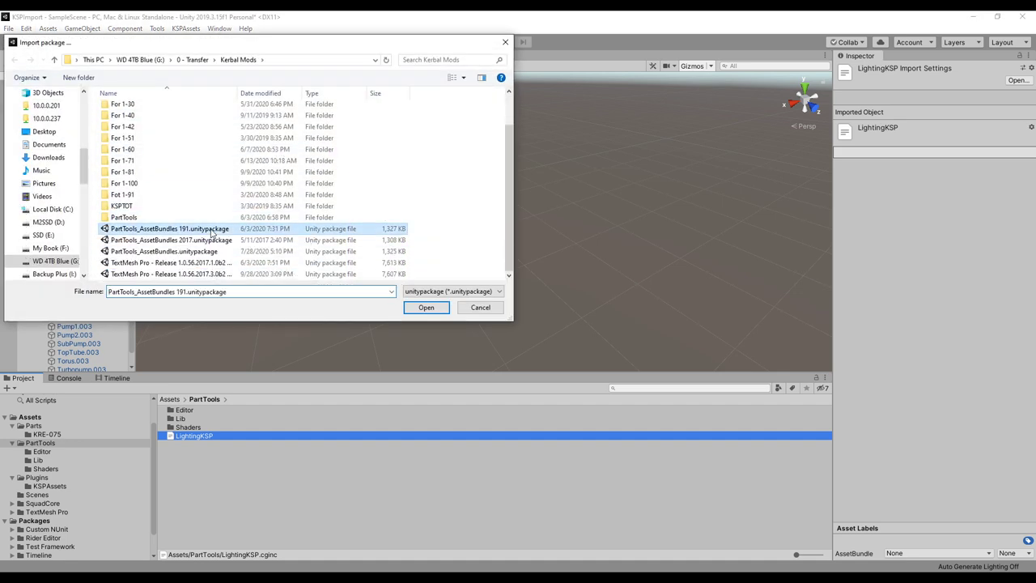
left_click(423, 306)
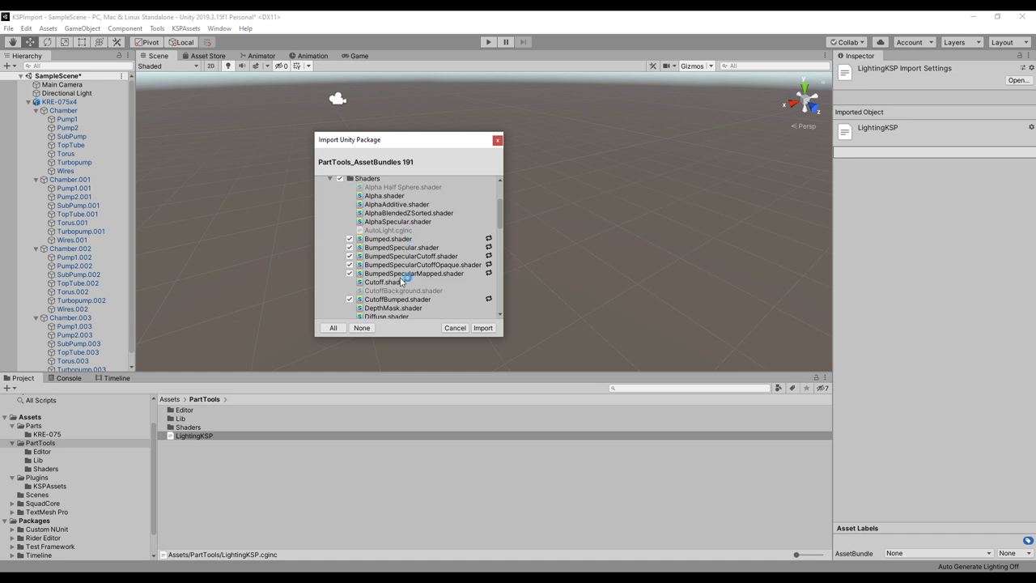
scroll(396, 306, "down", 8)
left_click(483, 327)
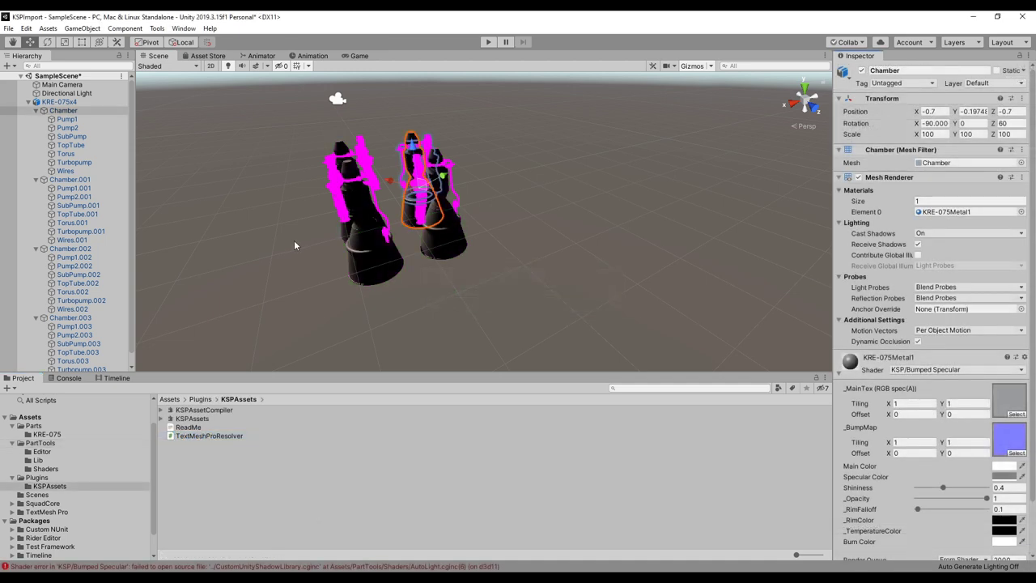
Step: Reapply the KSP/Bumped Specular shader to KRE-075Metal1–3 in the Parts/KRE-075 folder
mouse_move(444, 283)
left_mouse_down("alt")
mouse_move(486, 287)
mouse_move(440, 285)
left_mouse_up("alt")
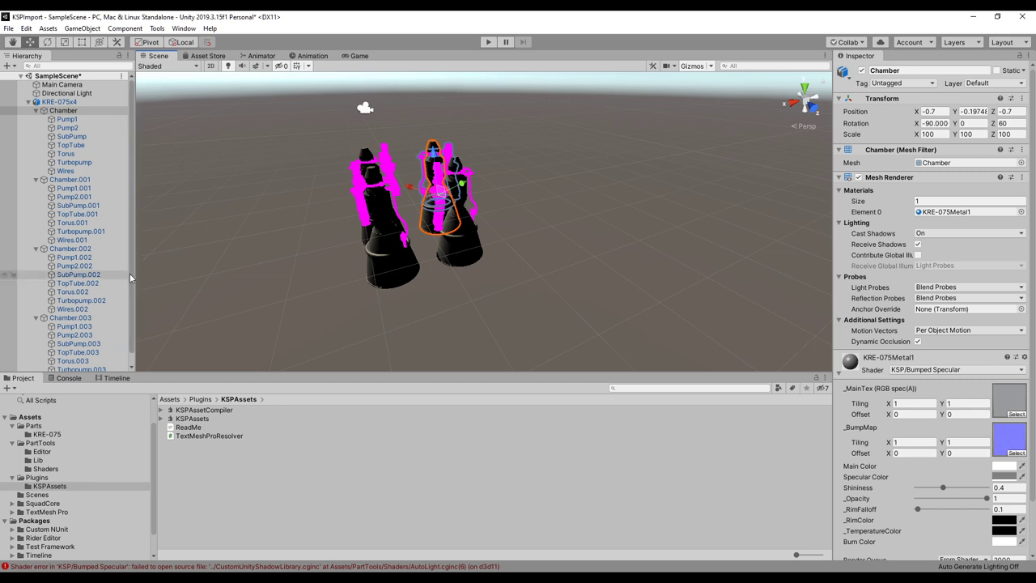
scroll(97, 256, "down", 1)
scroll(97, 267, "up", 1)
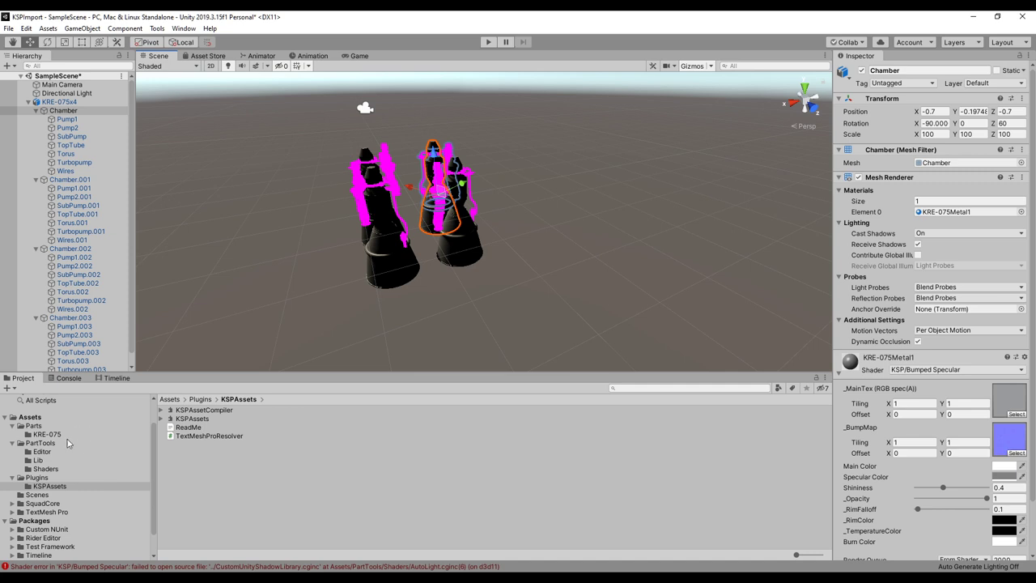
left_click(45, 470)
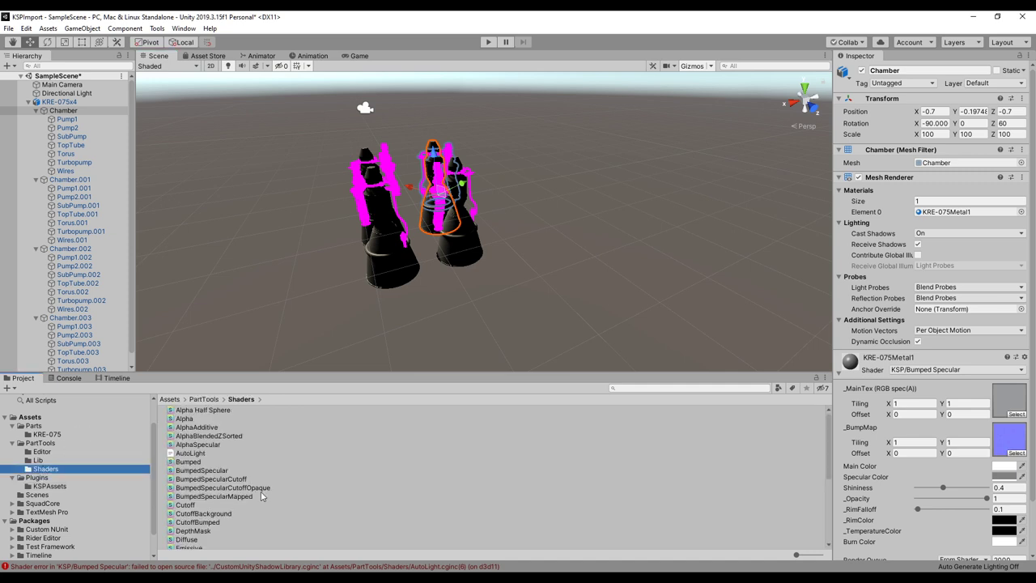
scroll(257, 490, "down", 5)
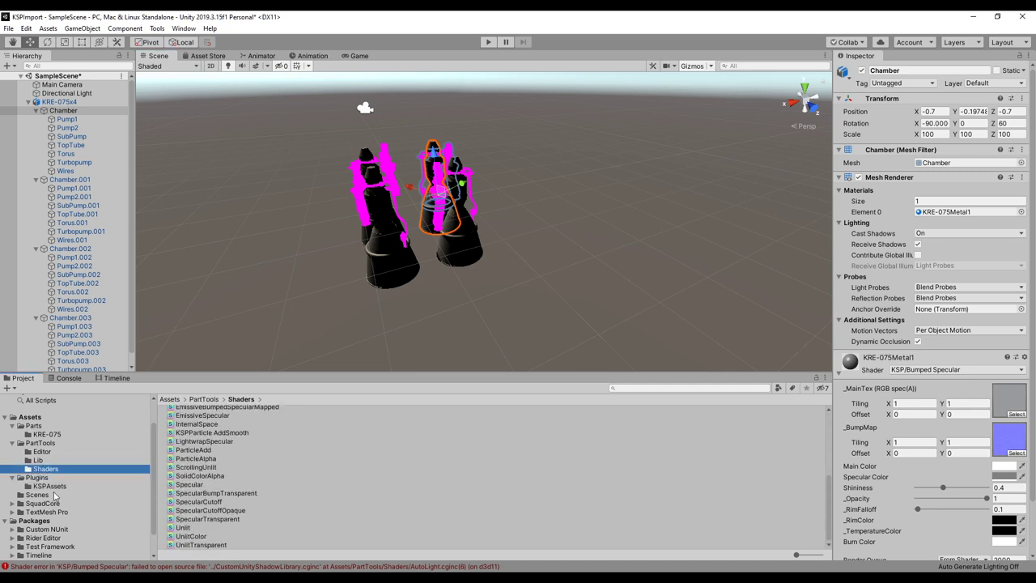
left_click(42, 442)
left_click(46, 435)
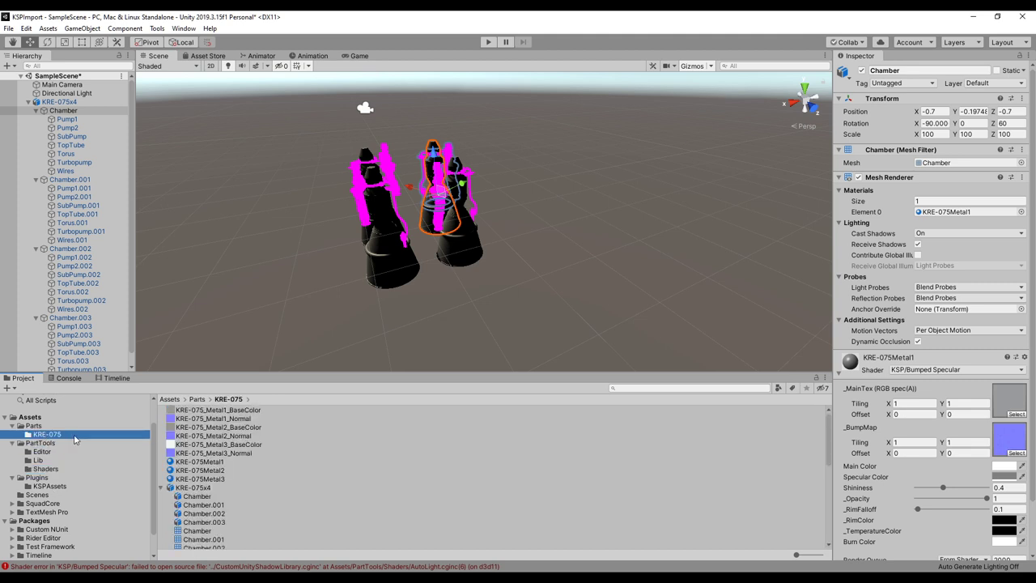
left_click(243, 462)
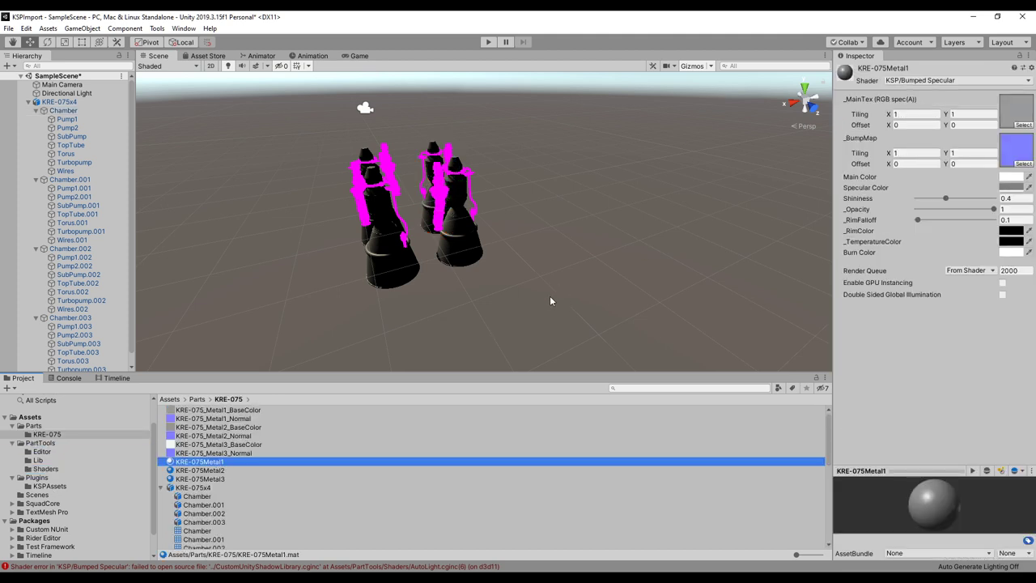
left_click(208, 478, "shift")
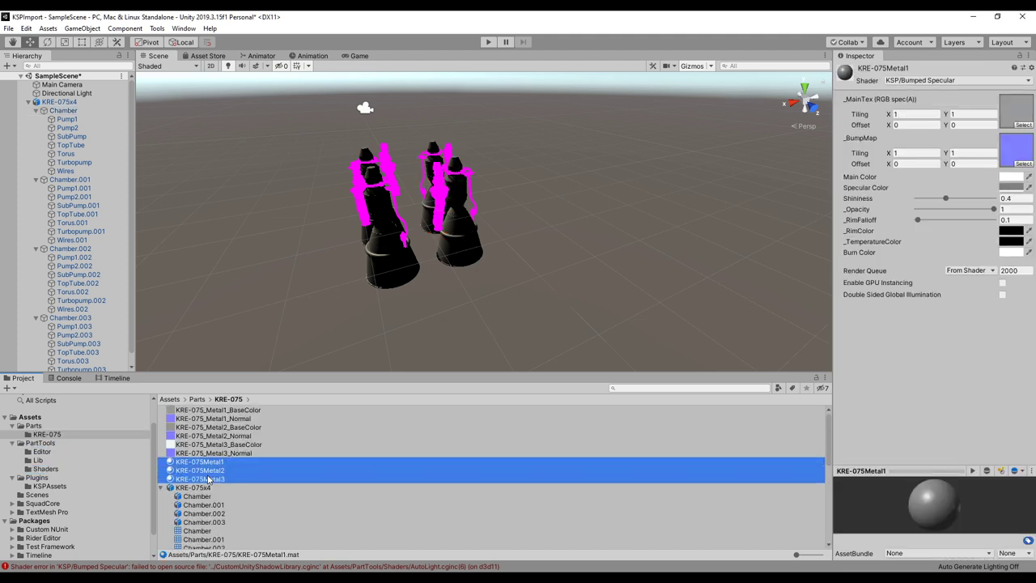
left_click(900, 81)
left_click(904, 114)
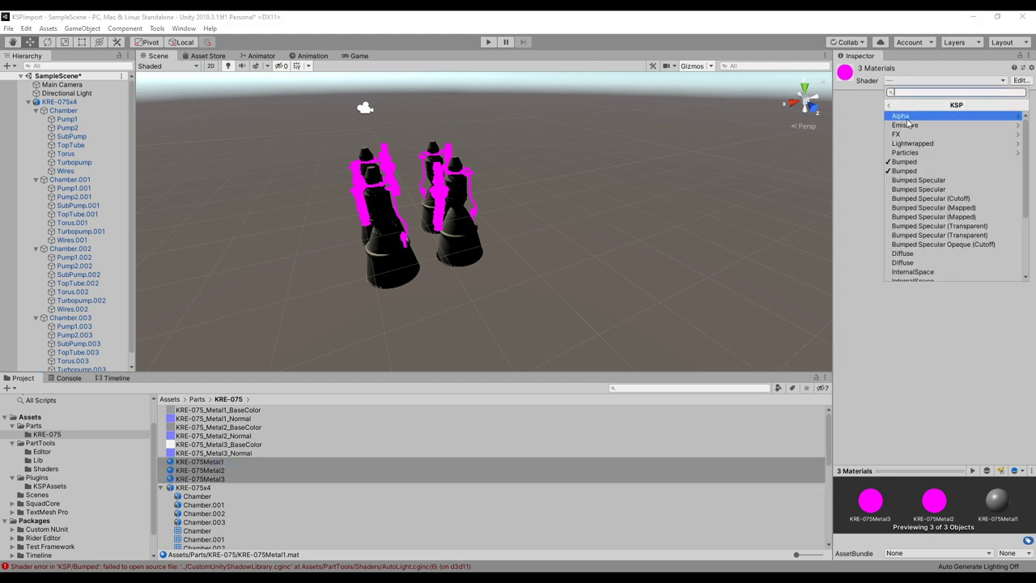
left_click(922, 182)
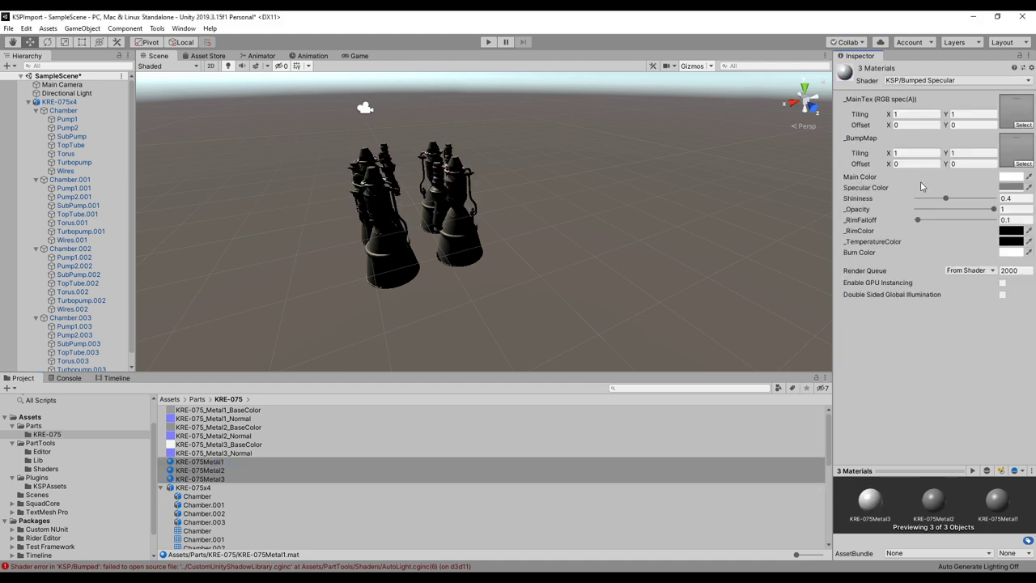
Step: Inspect KRE-075Metal1 and view the engine chambers from above
left_click(229, 463)
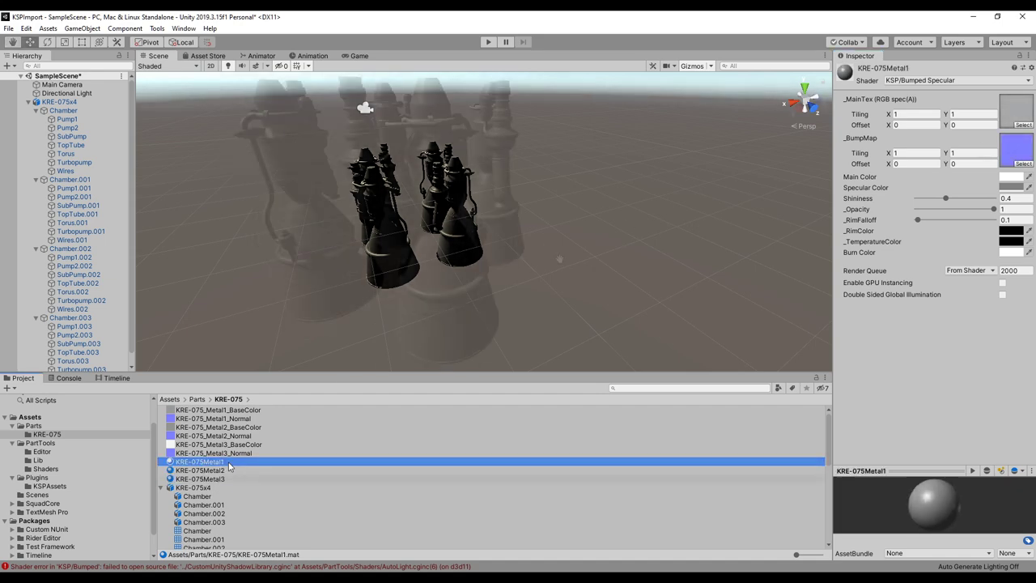
scroll(558, 259, "down", 2)
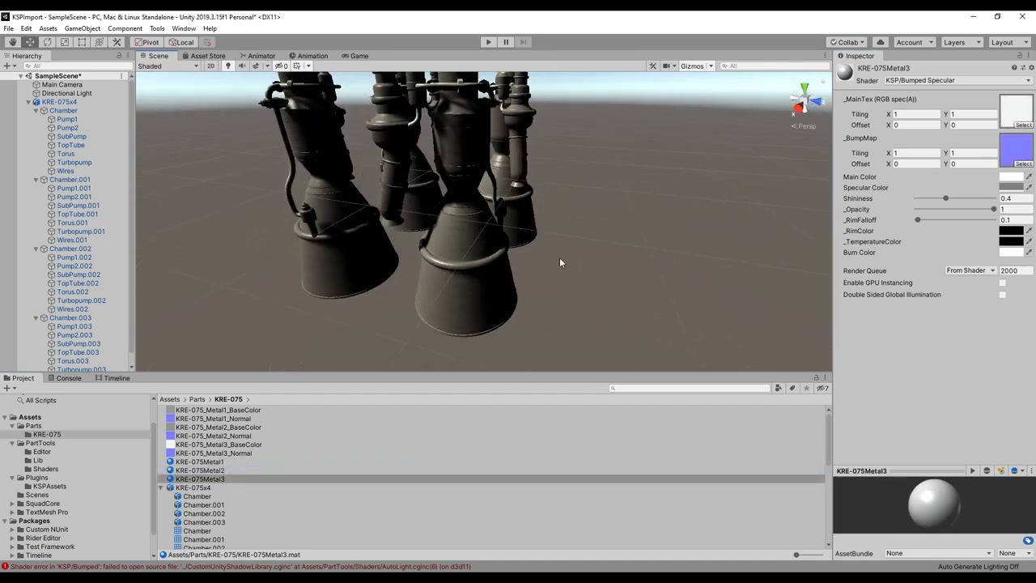
left_click_drag(557, 265, 530, 263, "alt")
scroll(557, 272, "down", 3)
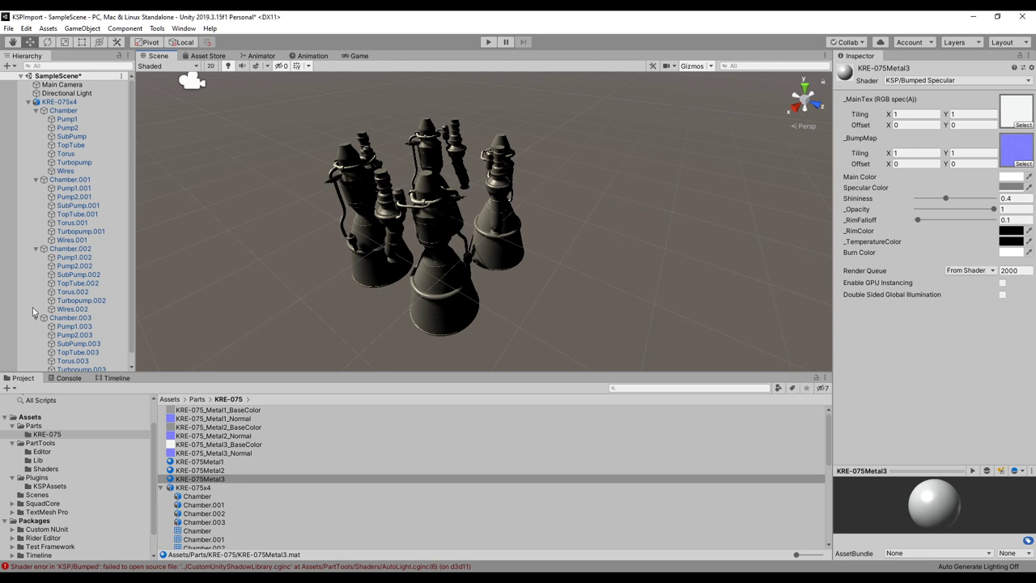
Step: Delete the Main Camera, restore the accidentally deleted Directional Light, and select KRE-075x4
left_click(71, 84)
key("Delete")
left_click(68, 85)
key("Delete")
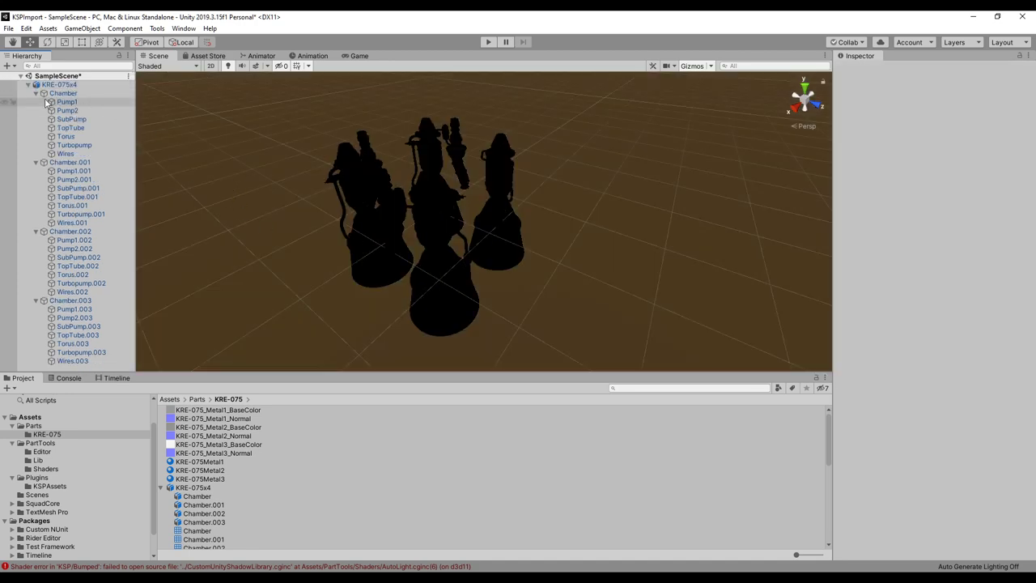
key("ctrl+z")
left_click_drag(421, 272, 605, 292, "alt")
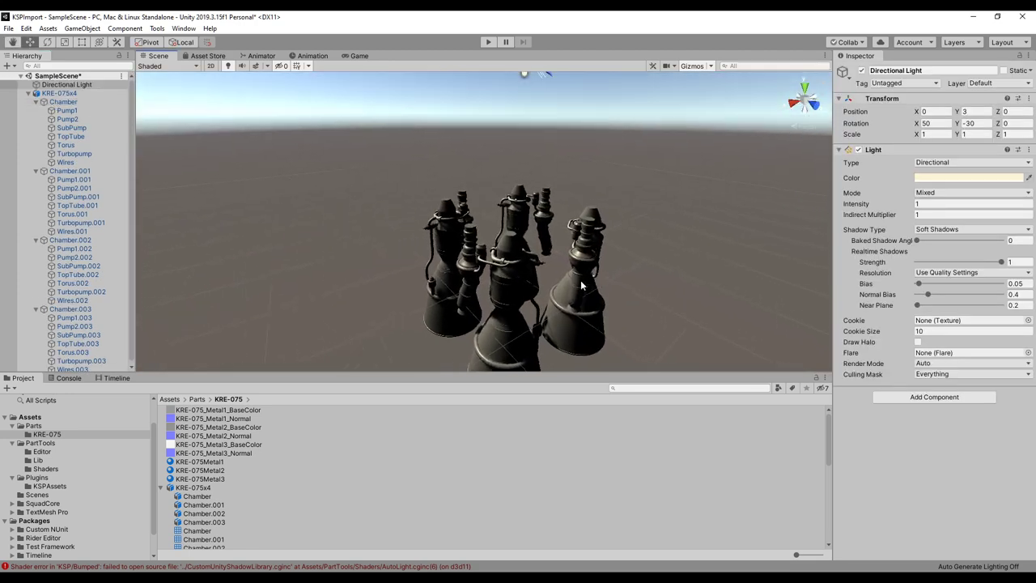
left_click_drag(604, 290, 567, 253, "alt")
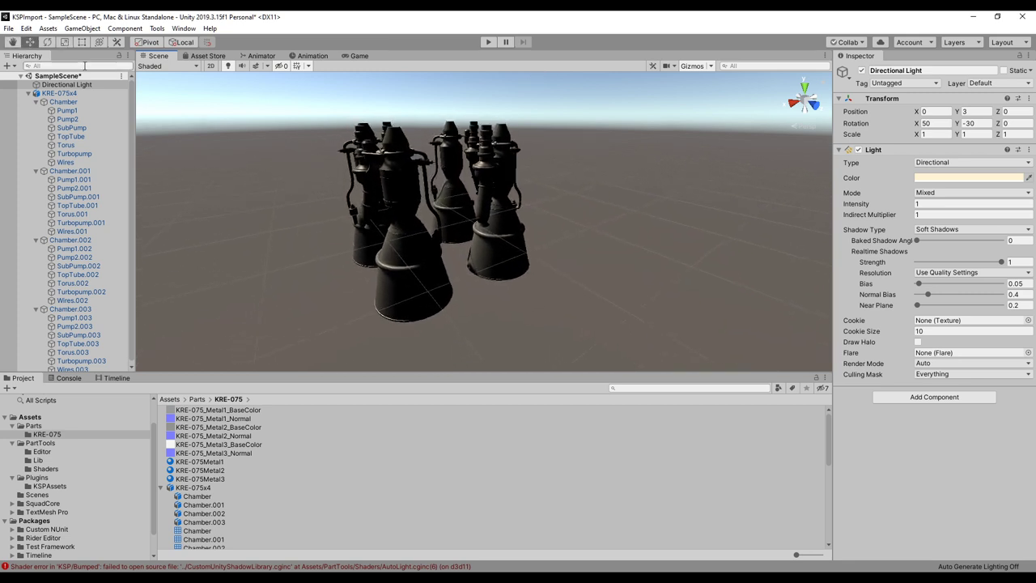
left_click(65, 94)
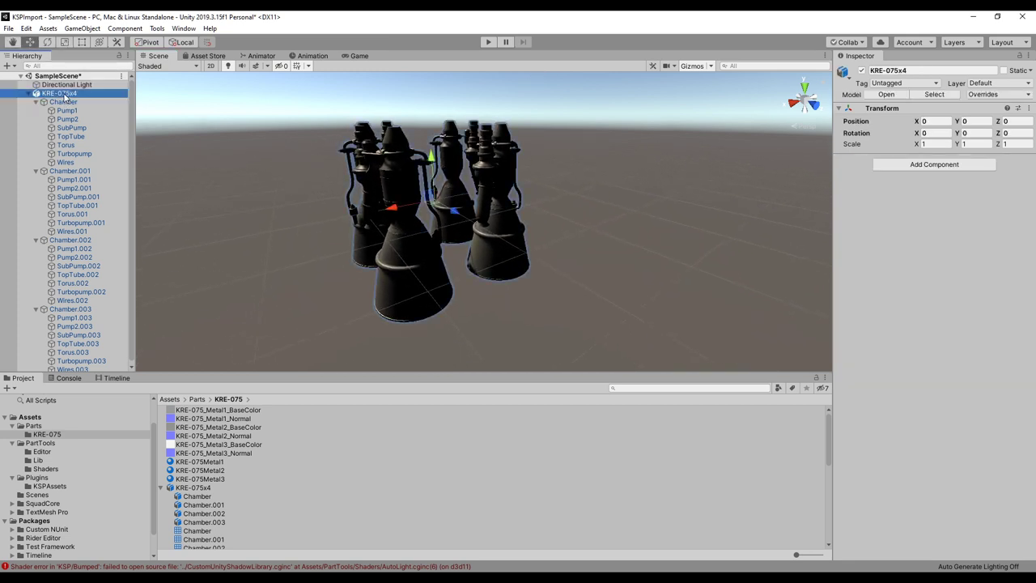
Step: Create an empty GameObject in SampleScene and nest the KRE-075x4 engine cluster under it
right_click(54, 77)
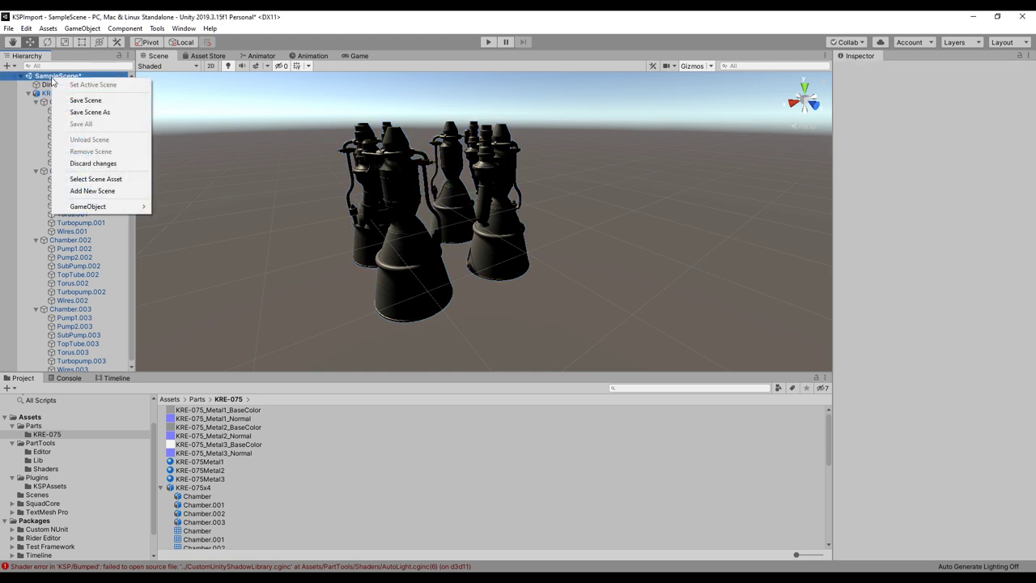
mouse_move(117, 208)
left_click(173, 208)
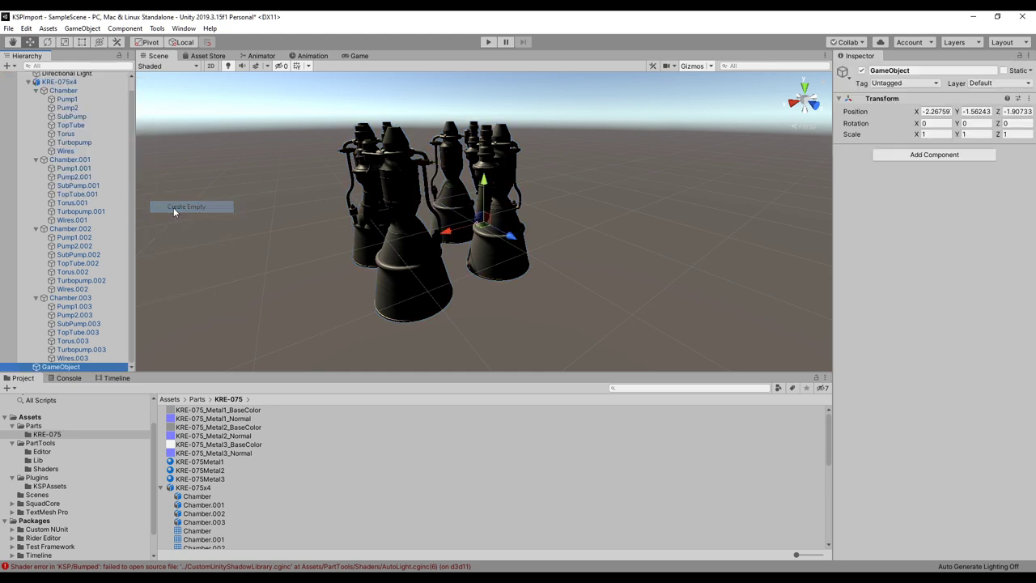
scroll(97, 167, "up", 1)
scroll(97, 167, "down", 1)
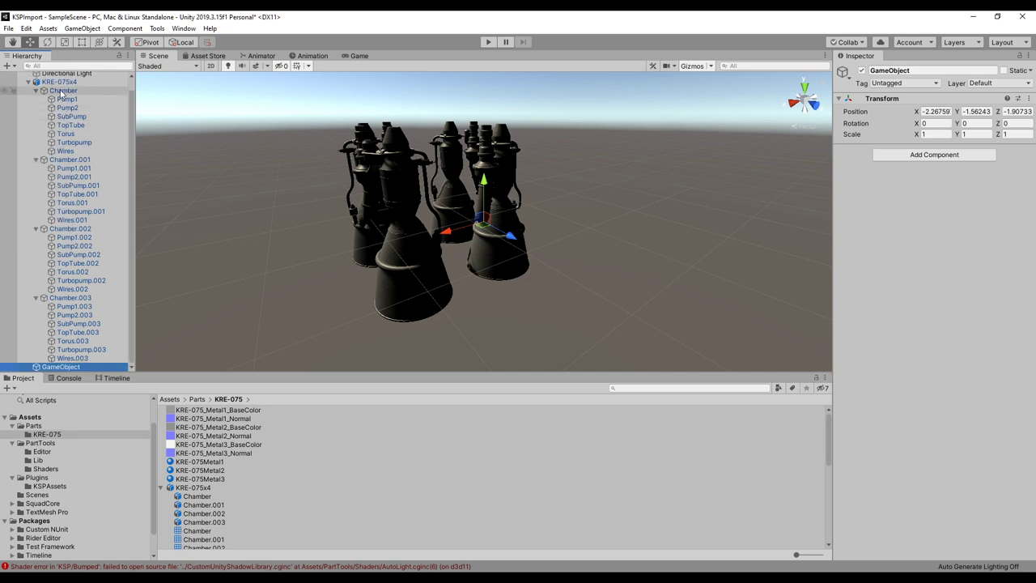
left_click_drag(62, 84, 62, 368)
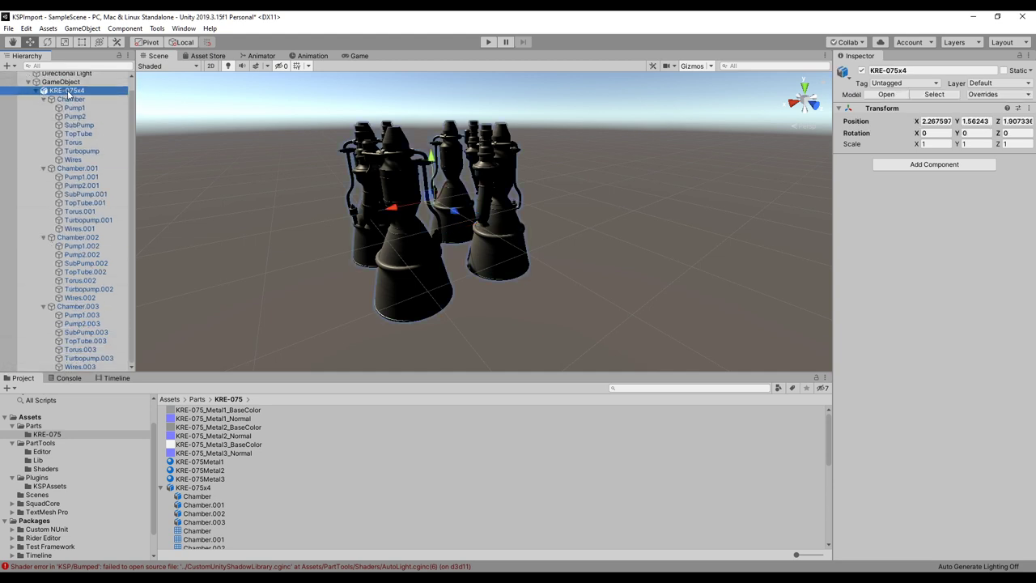
right_click_drag(411, 259, 446, 283)
Step: Add the KSP > Part Tools component to the new empty GameObject
left_click(61, 82)
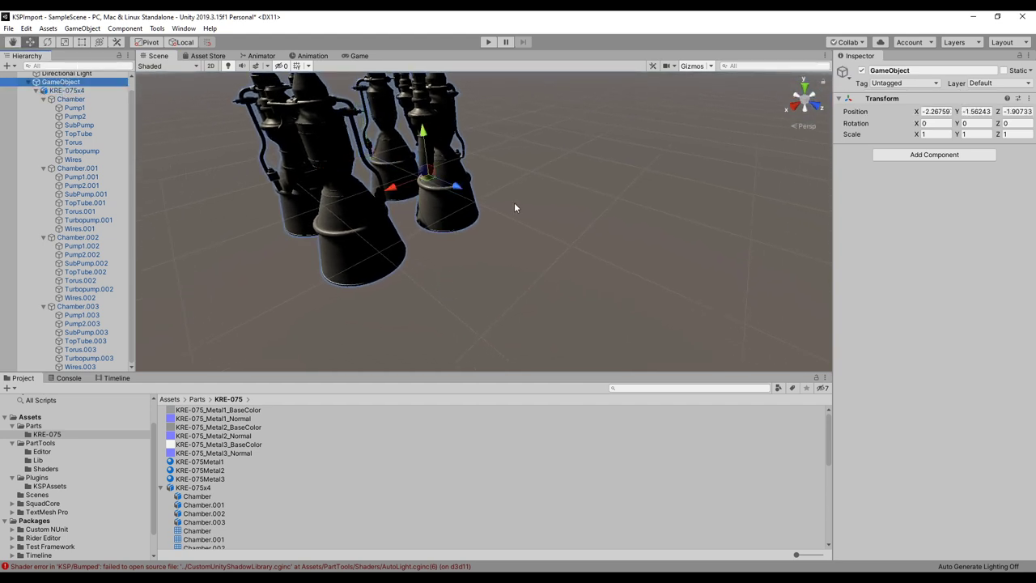
left_click(932, 157)
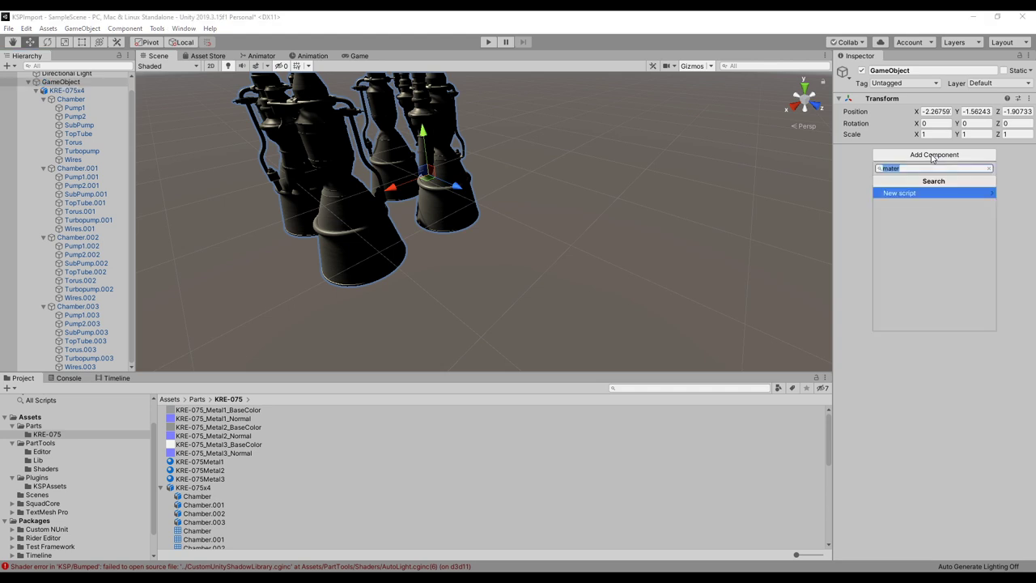
left_click(990, 169)
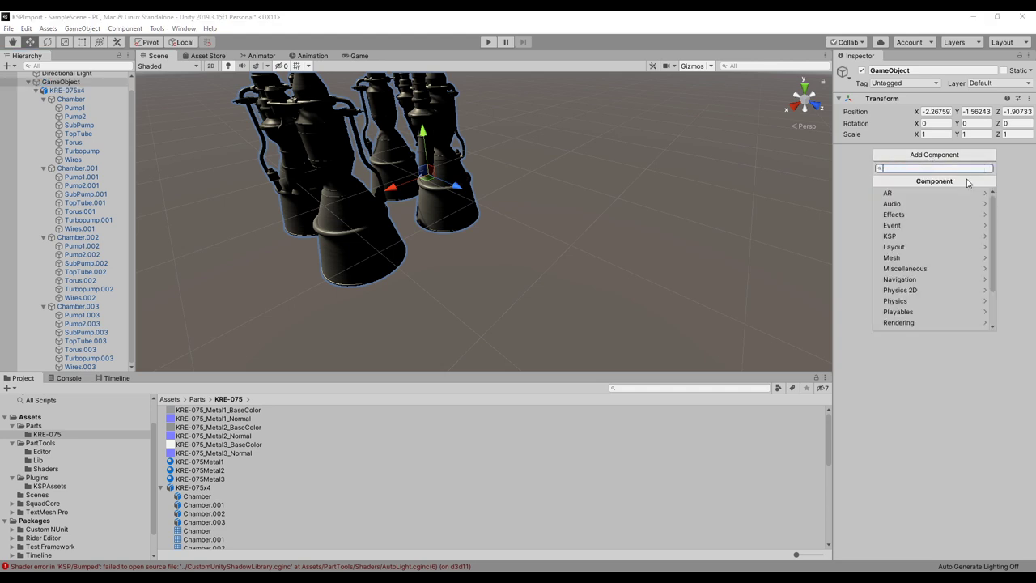
left_click(911, 236)
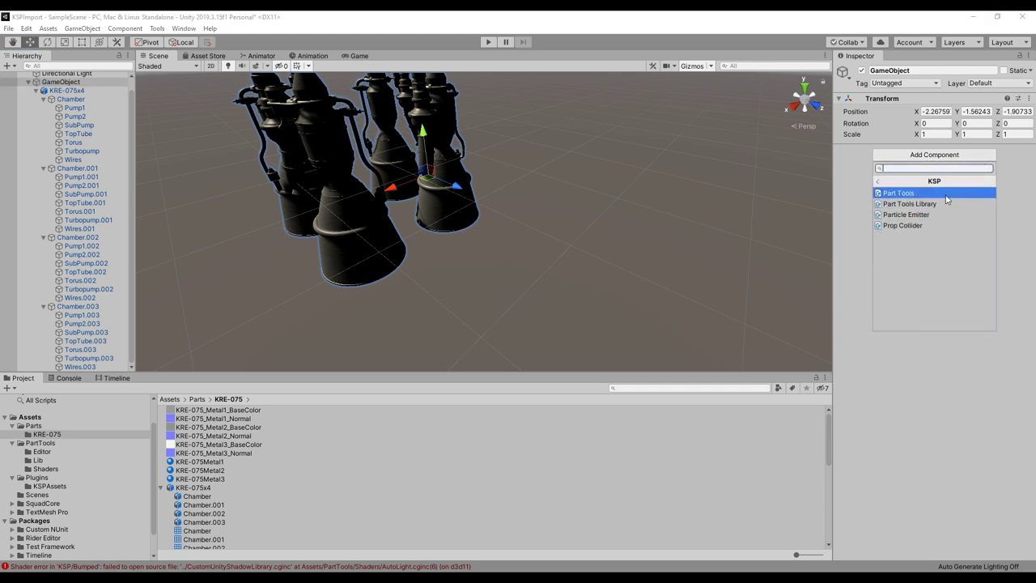
left_click(942, 195)
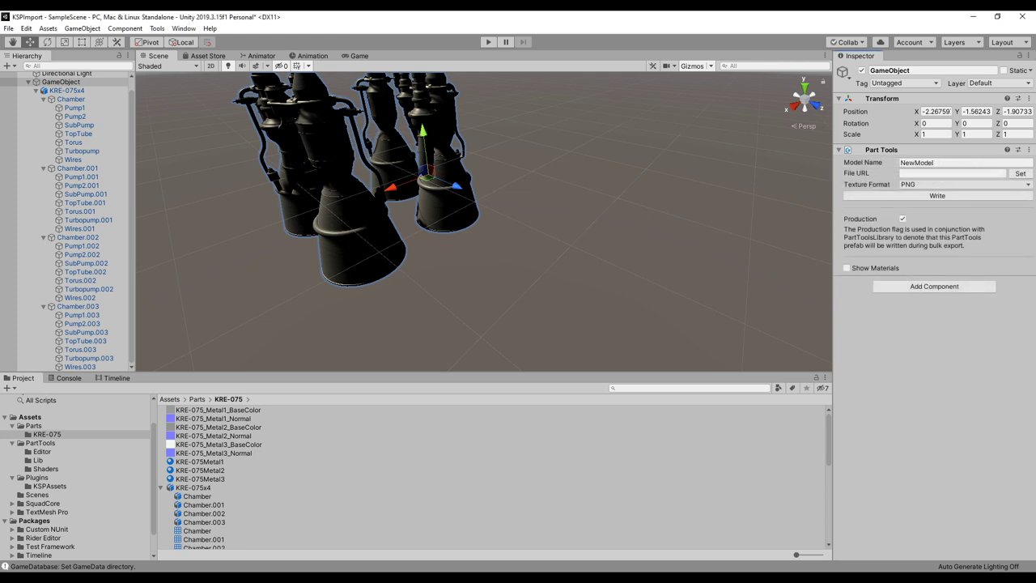
Step: Set the Part Tools File URL to KSLV and Model Name to KRE-075x4
left_click(915, 174)
type("KRE")
key("BackSpace")
key("BackSpace")
key("BackSpace")
key("BackSpace")
key("BackSpace")
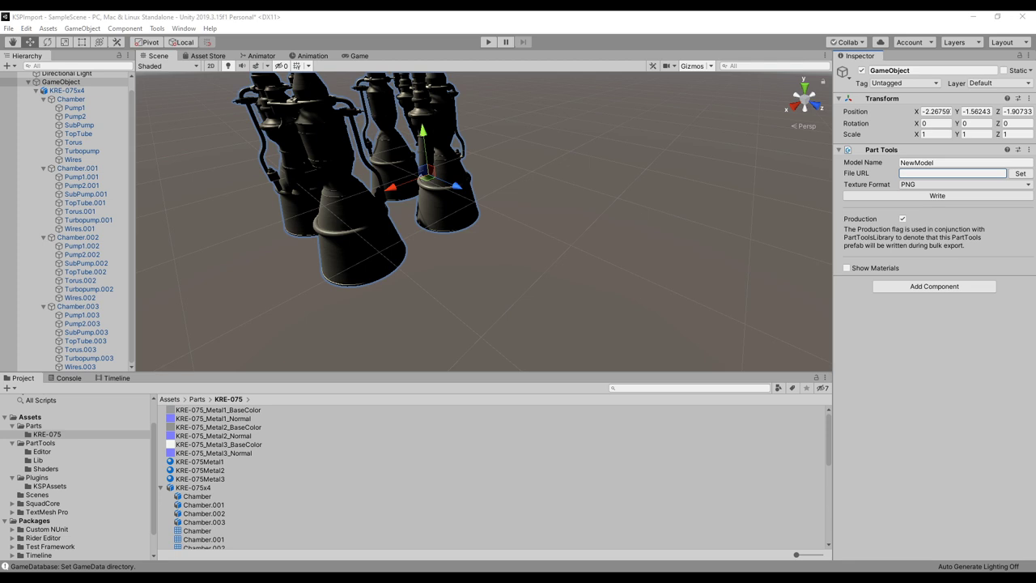
left_click(917, 173)
type("KSLV")
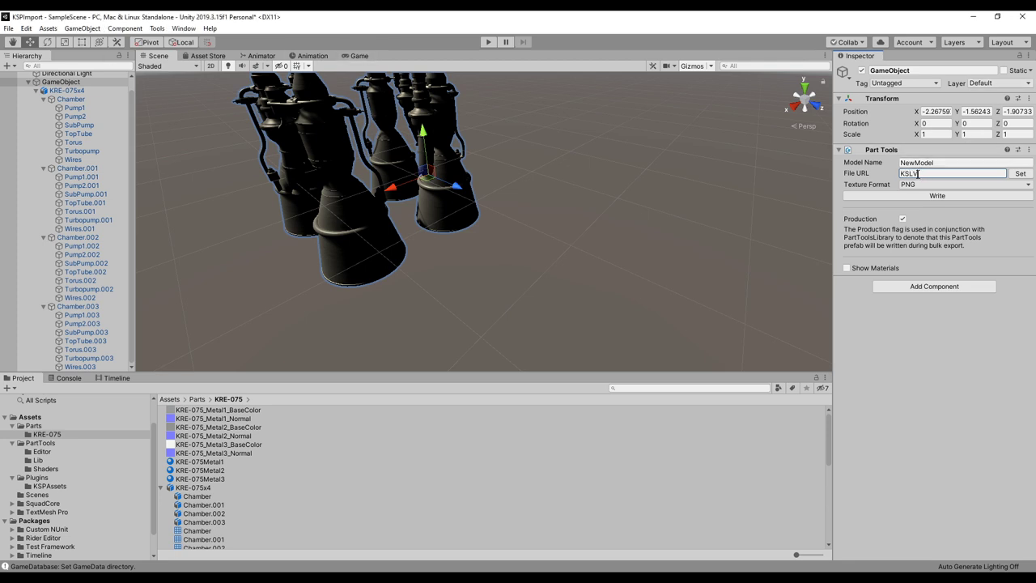
left_click(917, 161)
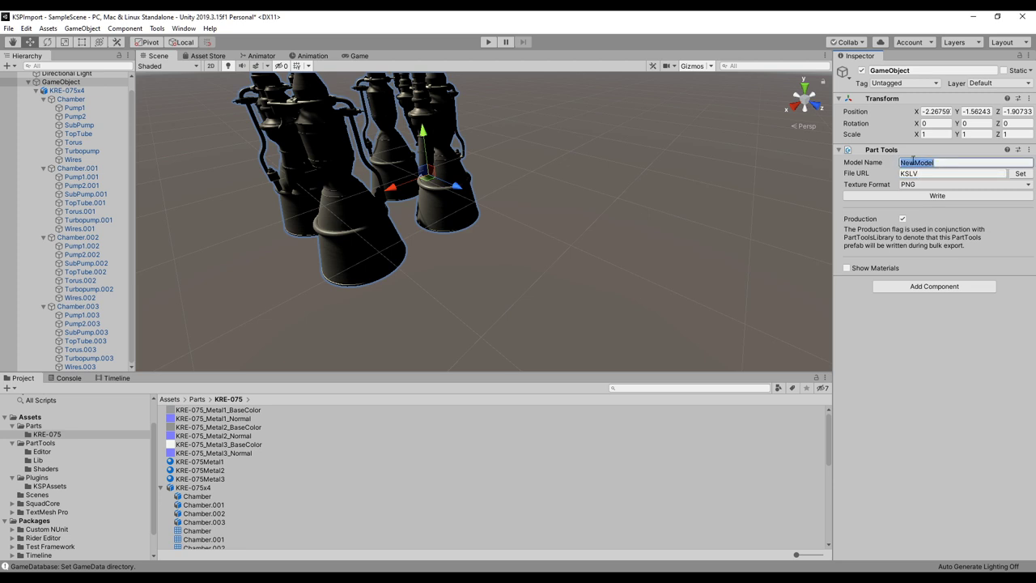
type("KRE-075x4")
Step: Enable Show Materials to list the three KRE-075 materials, then reselect KRE-075x4
left_click(847, 268)
scroll(894, 344, "down", 5)
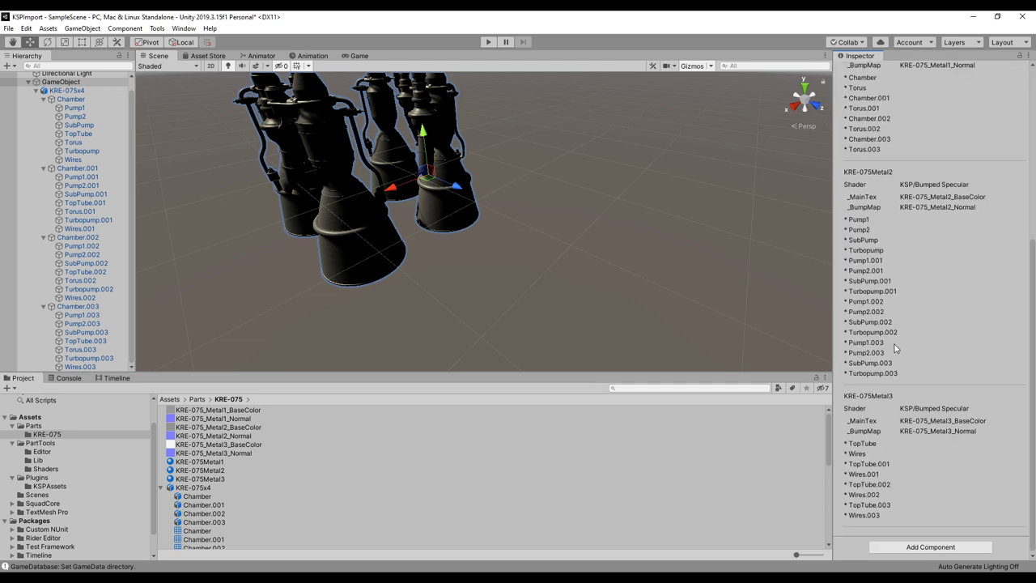
middle_click_drag(401, 298, 405, 280)
left_click_drag(466, 296, 579, 262)
left_click(90, 91)
Step: Create another empty GameObject and rename it thrustTransform
right_click(75, 83)
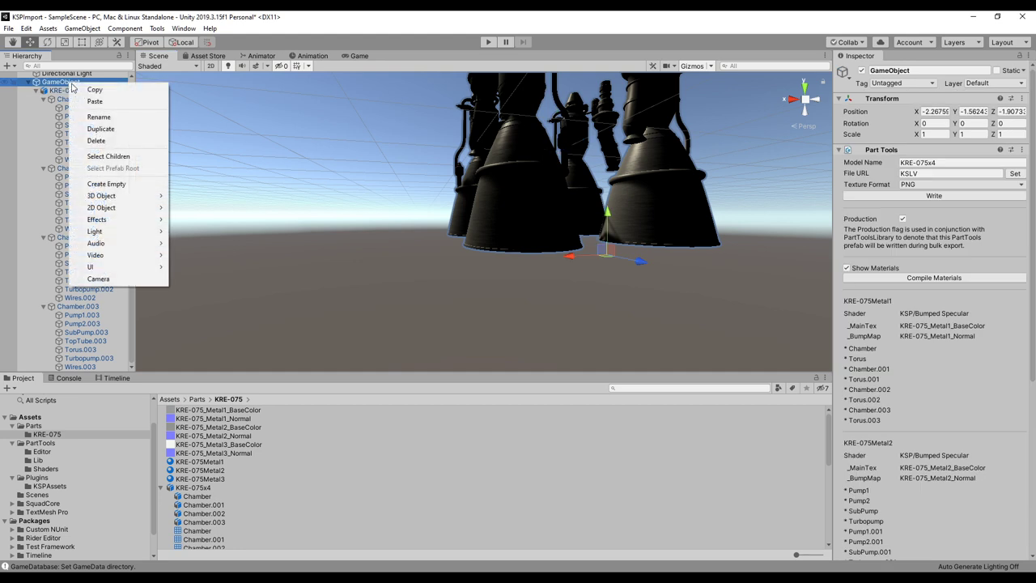
left_click(106, 184)
right_click(84, 369)
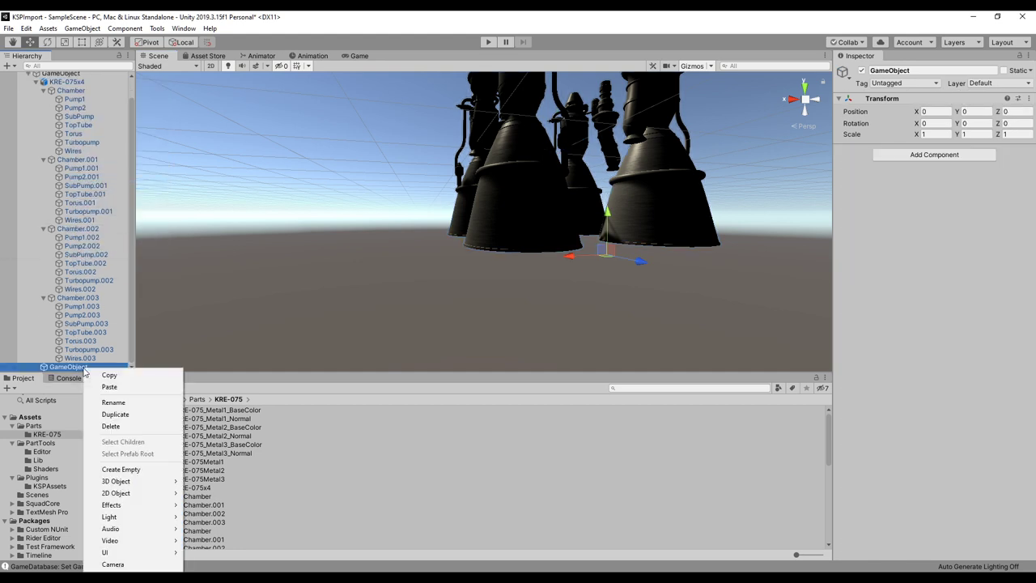
left_click(113, 402)
type("thrustTrans")
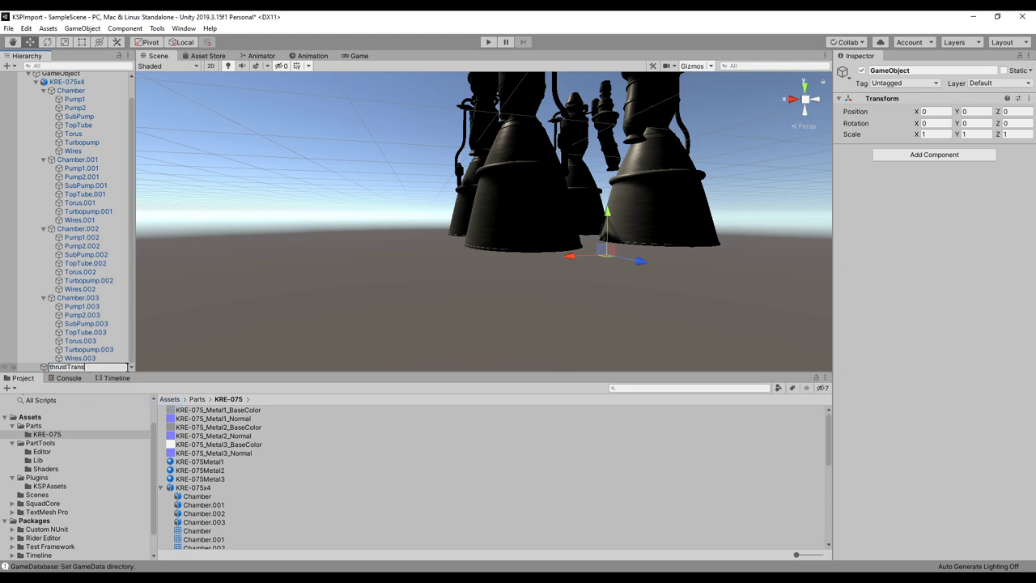
type("form")
key("Return")
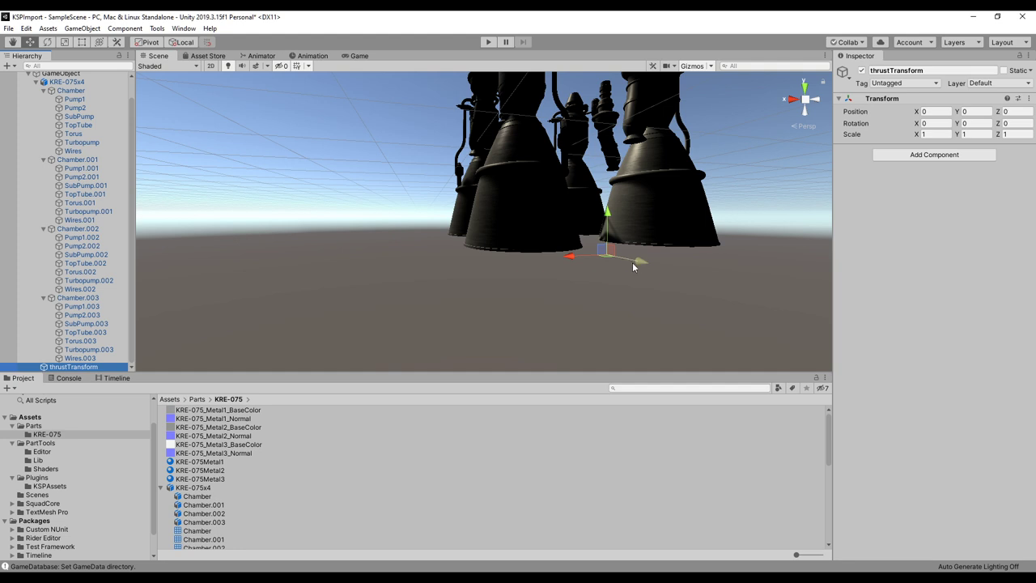
Step: Set thrustTransform's Rotation X to 90 and check the tilted axes
left_click(938, 124)
type("90")
left_click_drag(693, 269, 641, 271, "alt")
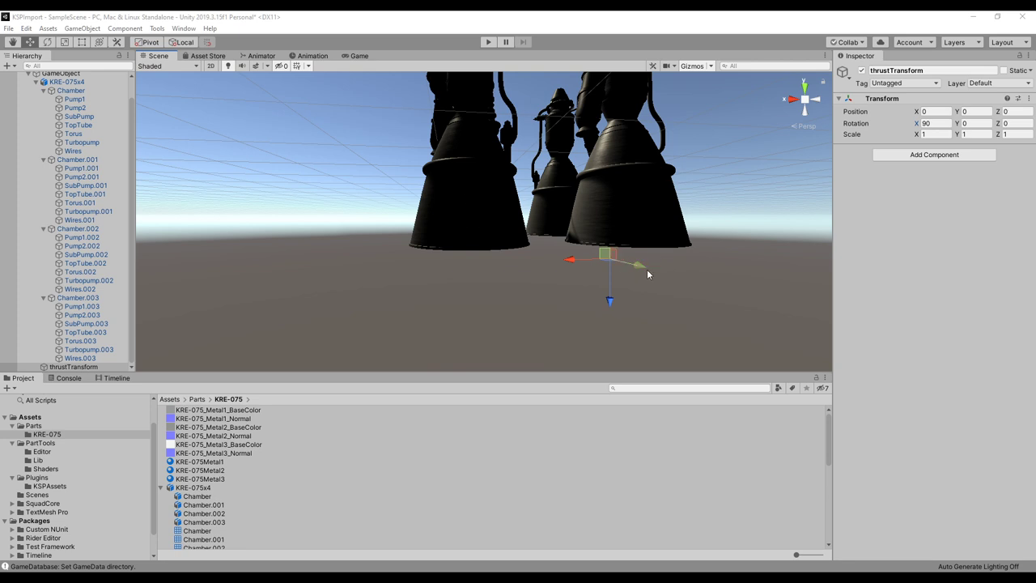
scroll(646, 275, "down", 3)
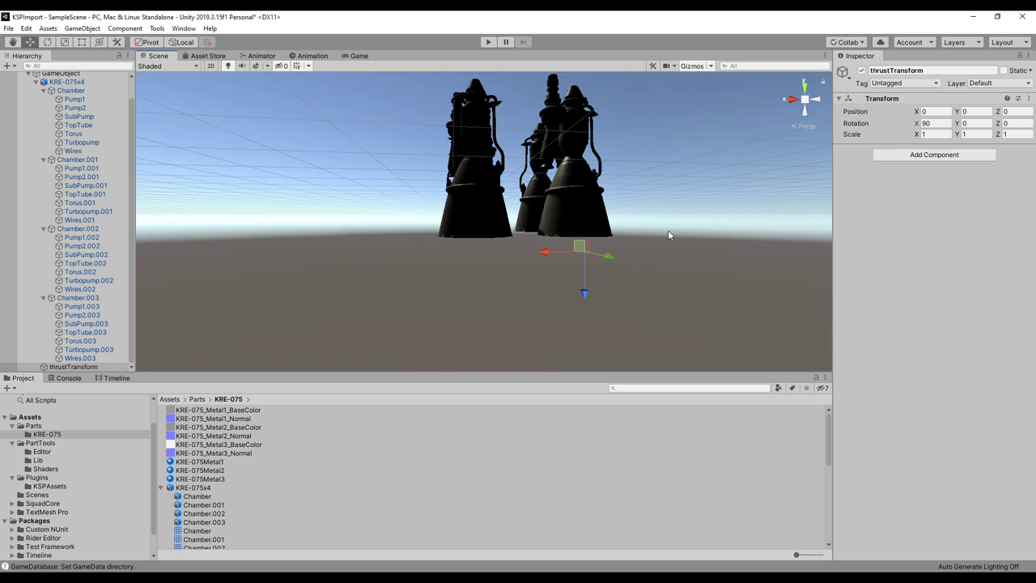
right_click_drag(666, 227, 642, 224)
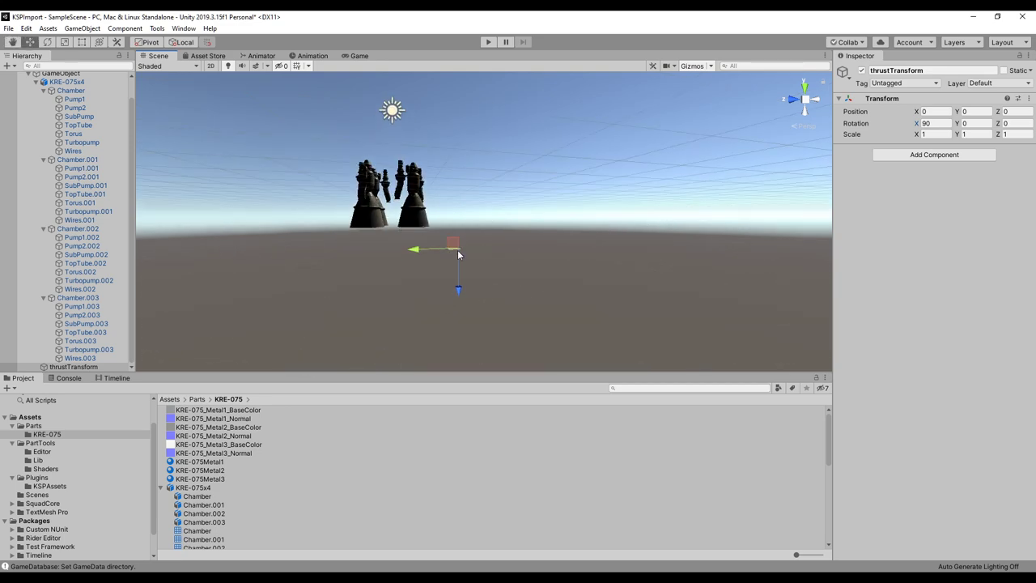
Step: Set the KRE-075x4 cluster's position to 0, 0, 0
double_click(66, 82)
left_click(937, 120)
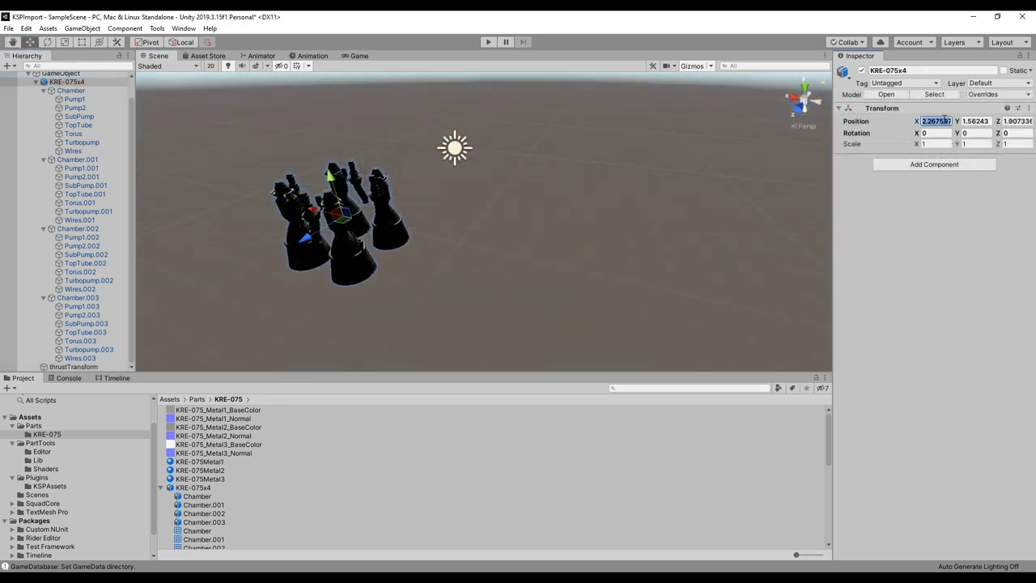
type("0")
key("Tab")
type("0")
key("Tab")
type("0")
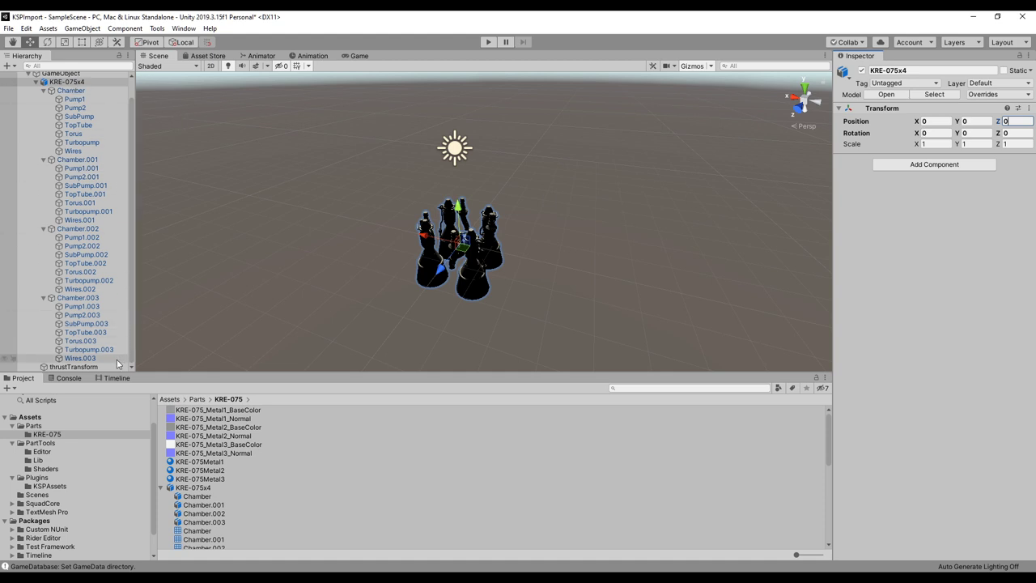
Step: Inspect the root GameObject, then reselect thrustTransform and view the cluster from above
left_click(65, 74)
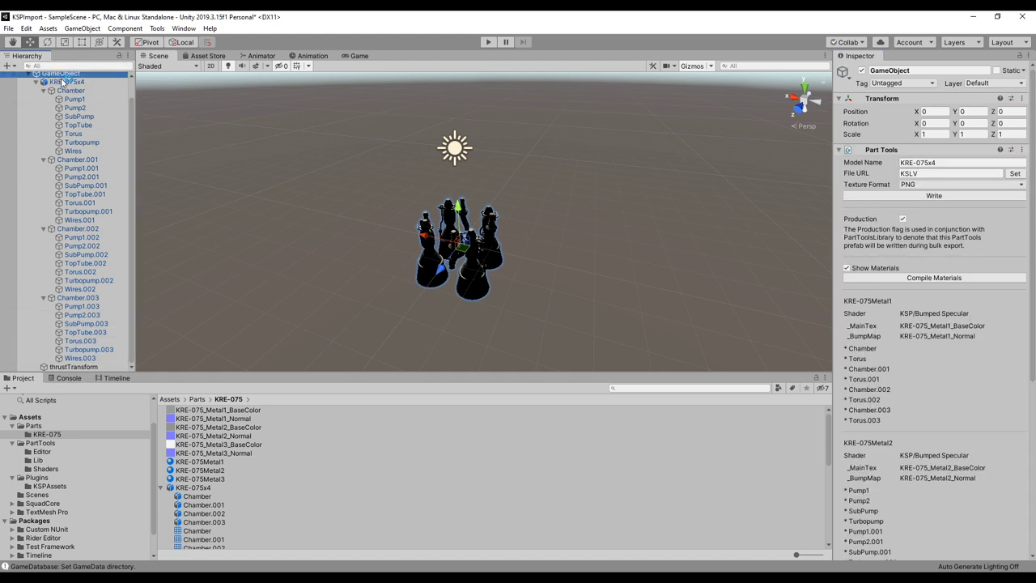
left_click(73, 367)
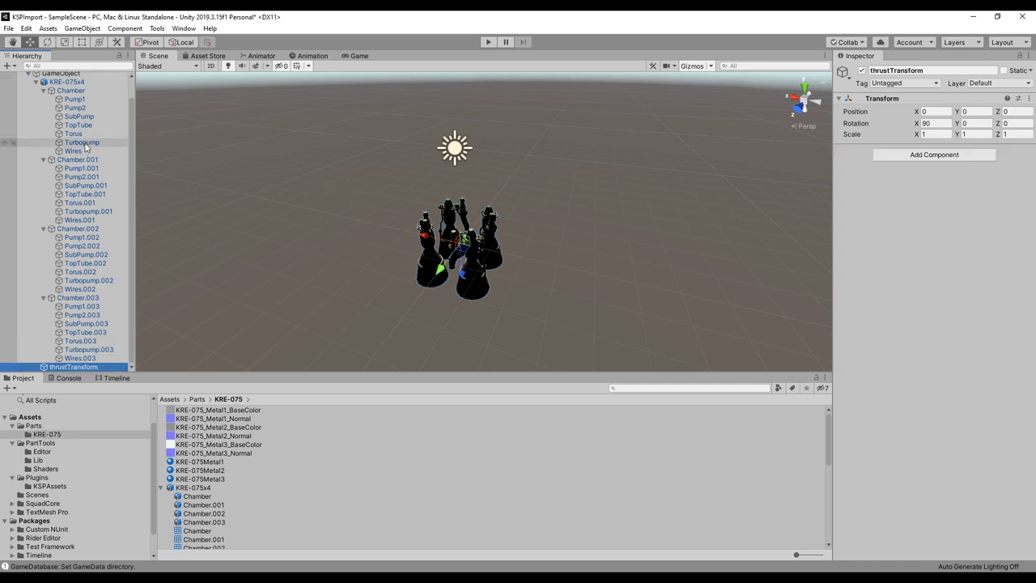
left_click_drag(550, 248, 556, 224, "alt")
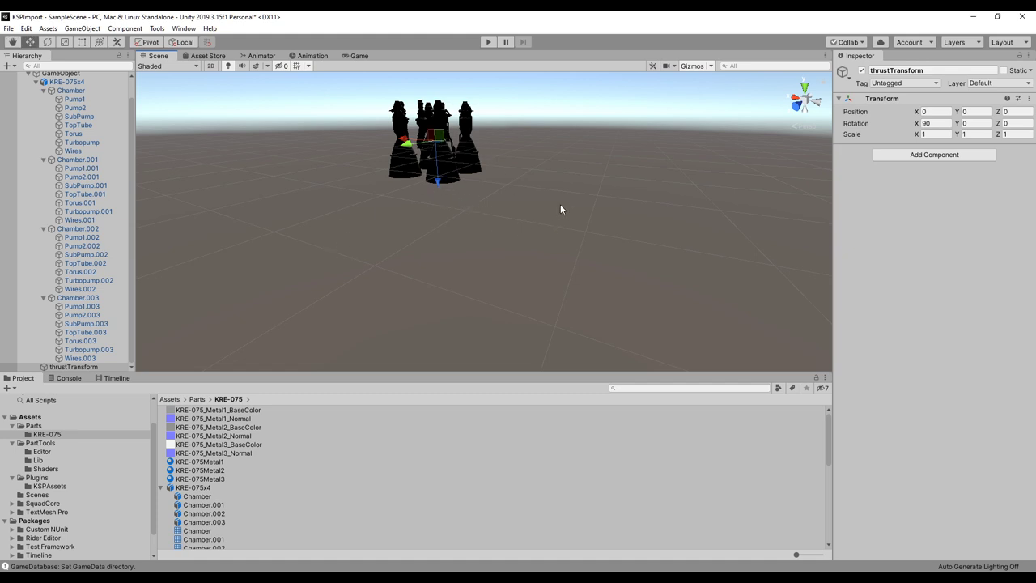
left_click_drag(505, 204, 460, 225, "alt")
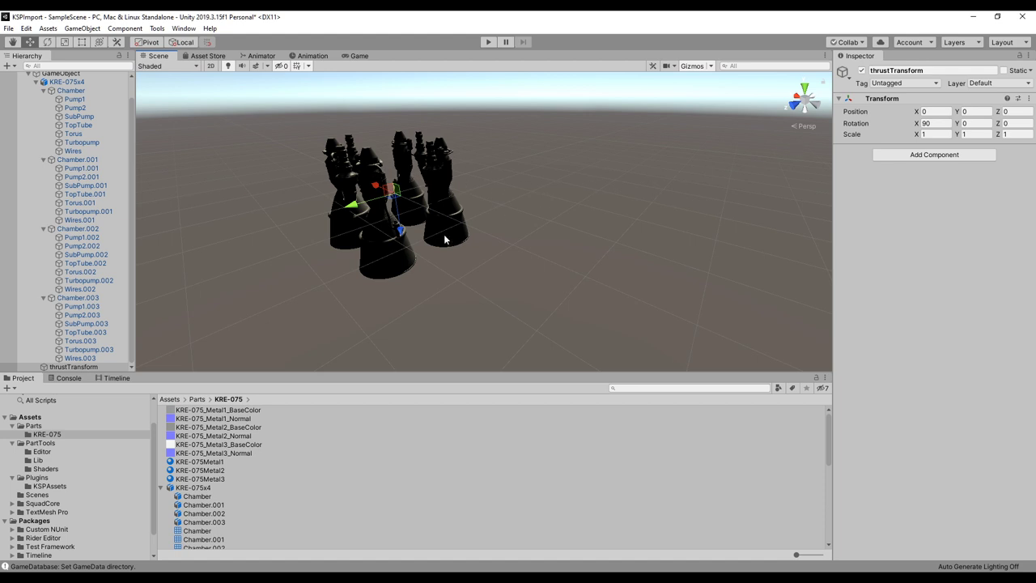
Step: Frame thrustTransform in a front view and drag it below the engines
left_click(794, 103)
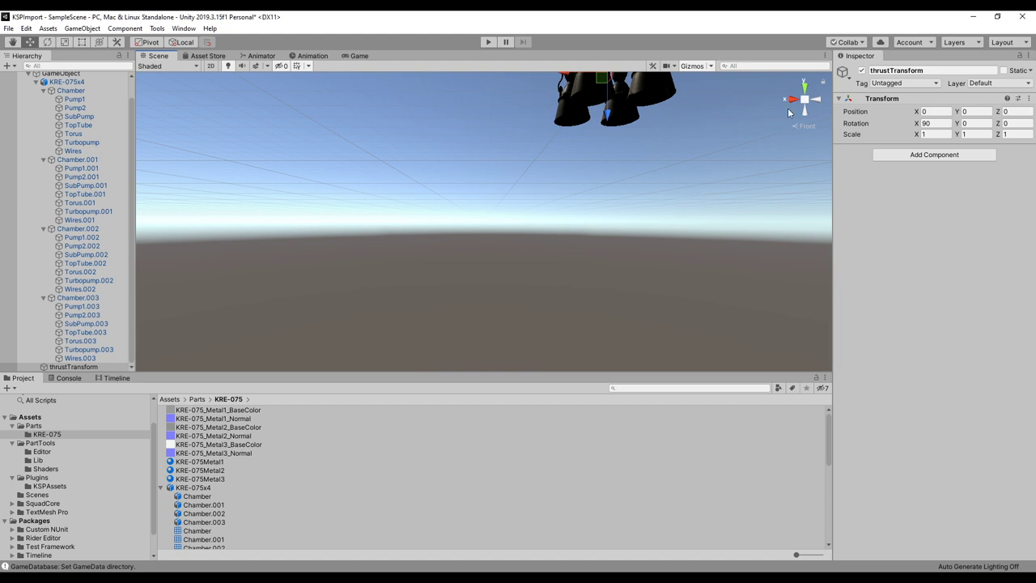
key("f")
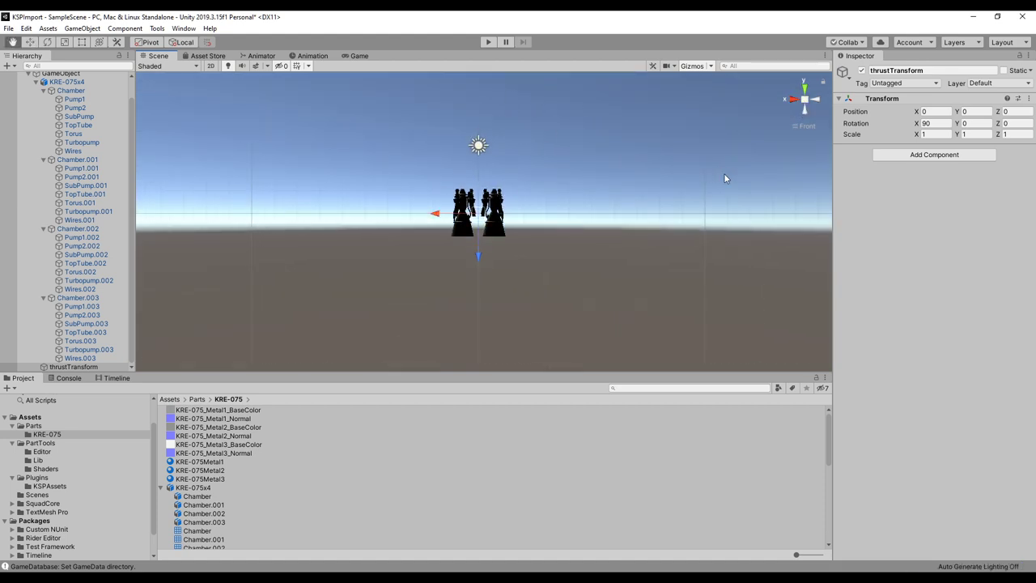
scroll(724, 173, "up", 5)
left_click_drag(477, 248, 474, 295)
Step: Set thrustTransform's position to 0.7, -1, 0.7 beneath one nozzle
left_click(948, 111)
type(".7")
left_click(1014, 111)
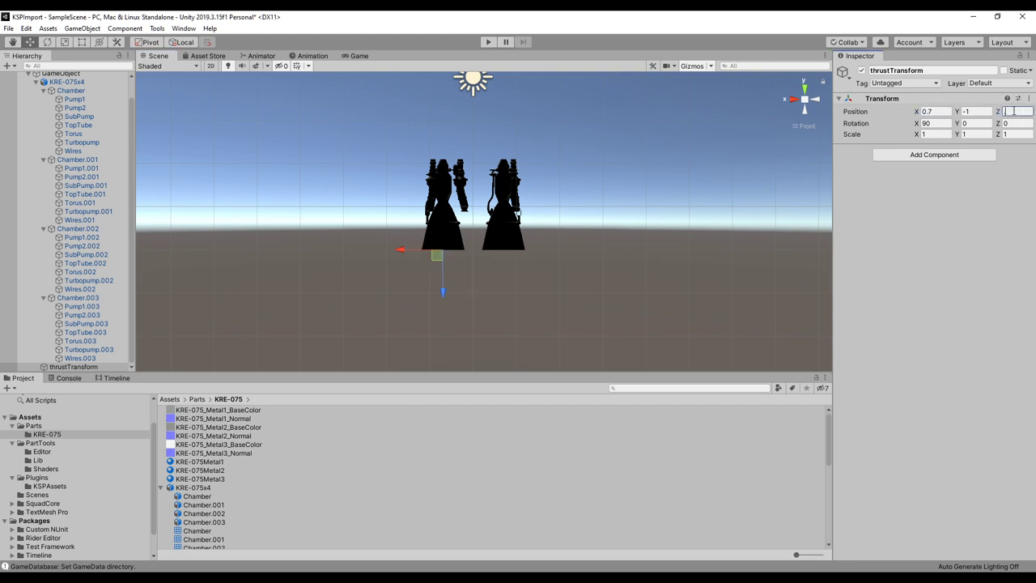
type("7")
left_click_drag(736, 212, 558, 290, "alt")
key("Left")
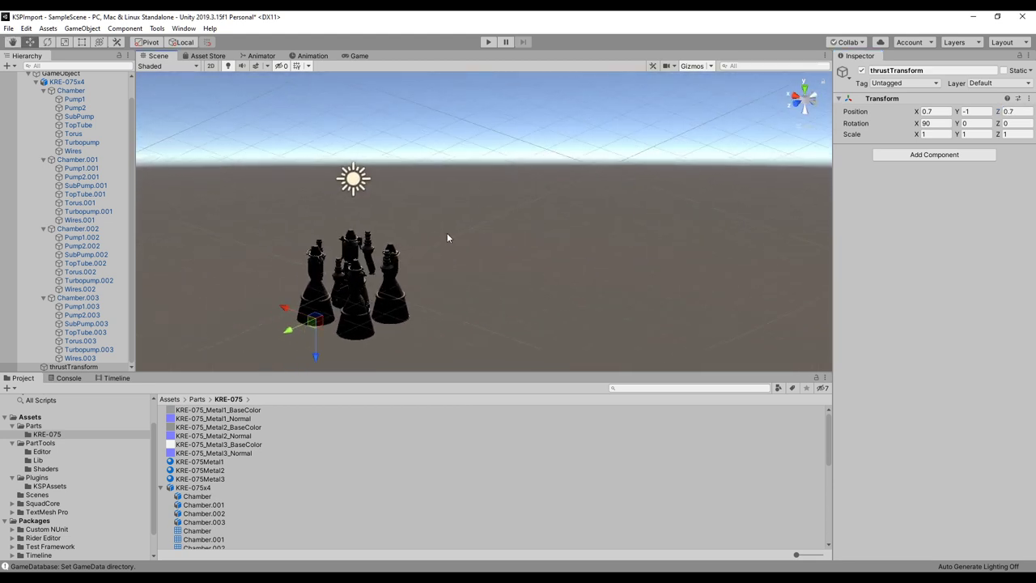
key("Left")
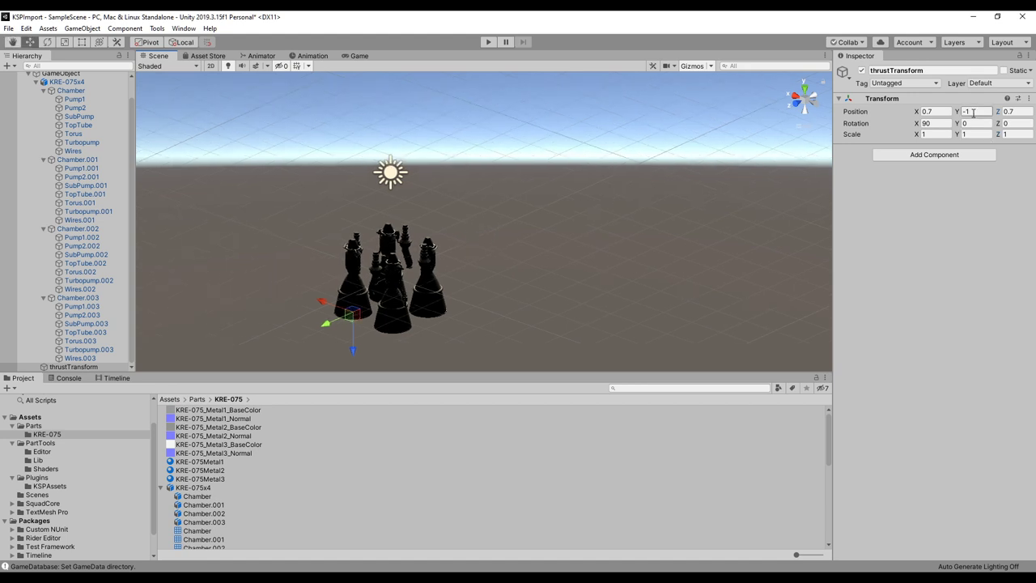
key("Return")
left_click_drag(503, 263, 566, 204, "alt")
scroll(567, 205, "up", 1)
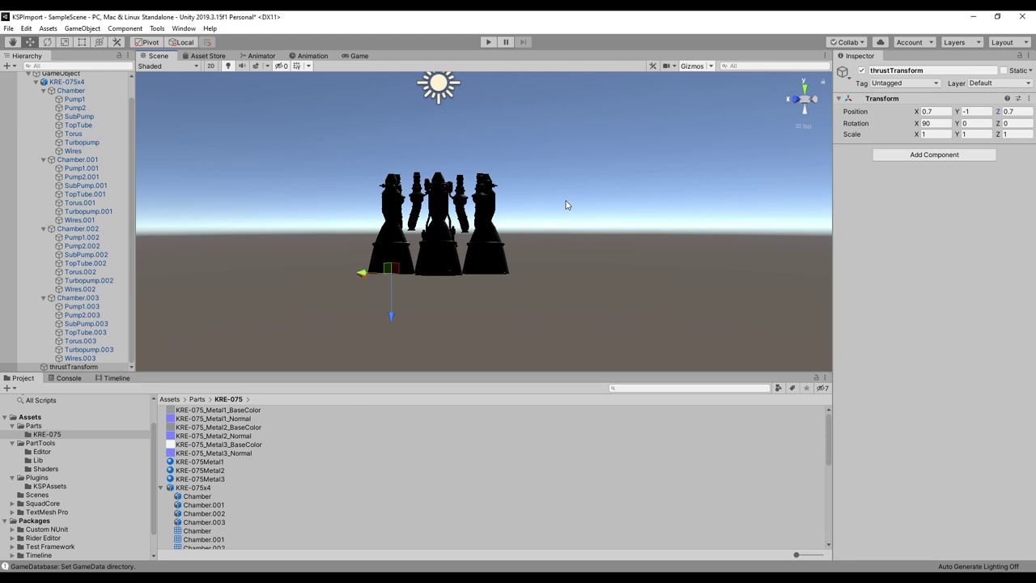
scroll(545, 239, "up", 1)
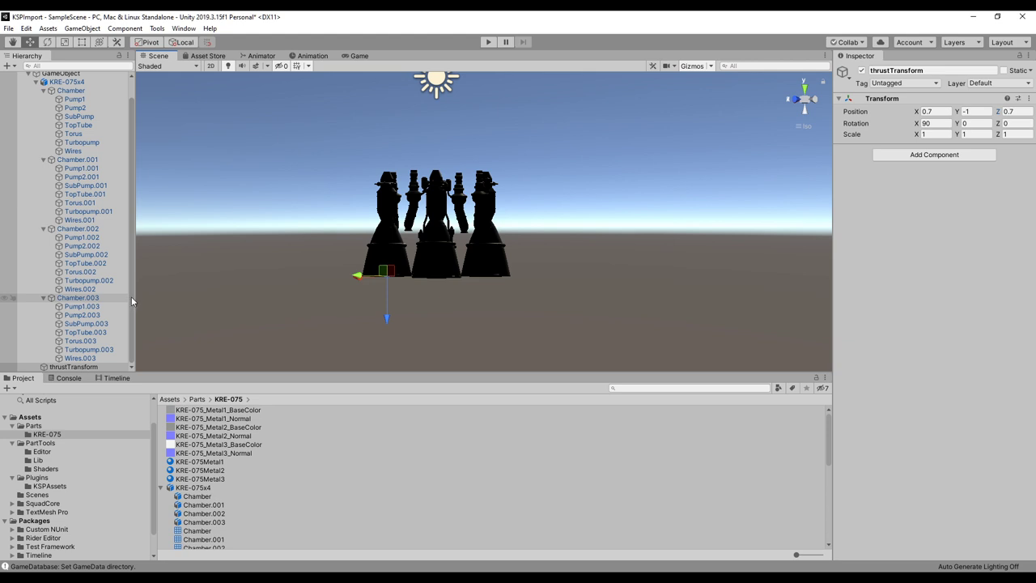
mouse_move(132, 301)
left_mouse_down()
mouse_move(135, 276)
mouse_move(133, 308)
left_mouse_up()
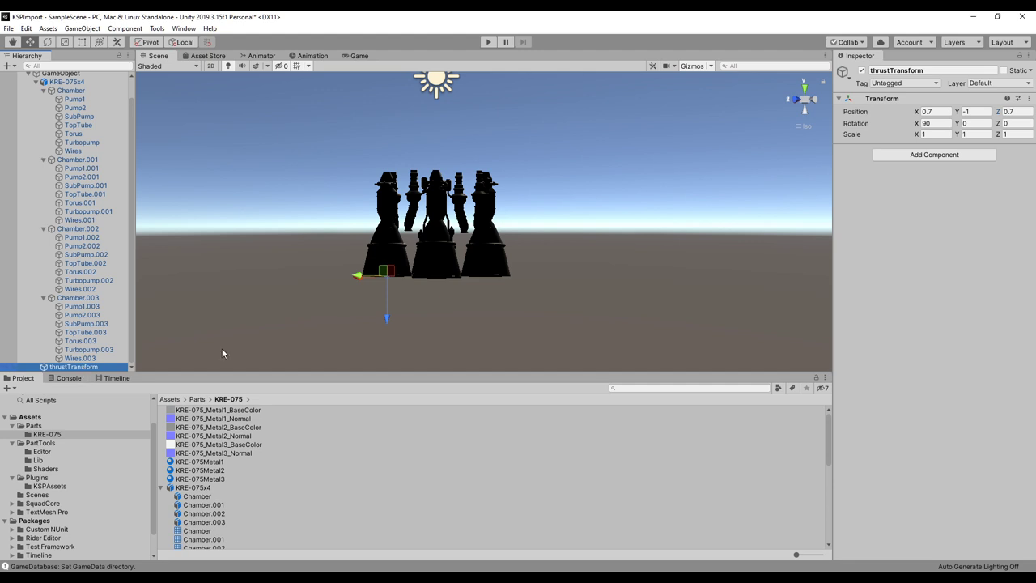
Step: Duplicate thrustTransform and set the copy's X position to -0.7
right_click(89, 367)
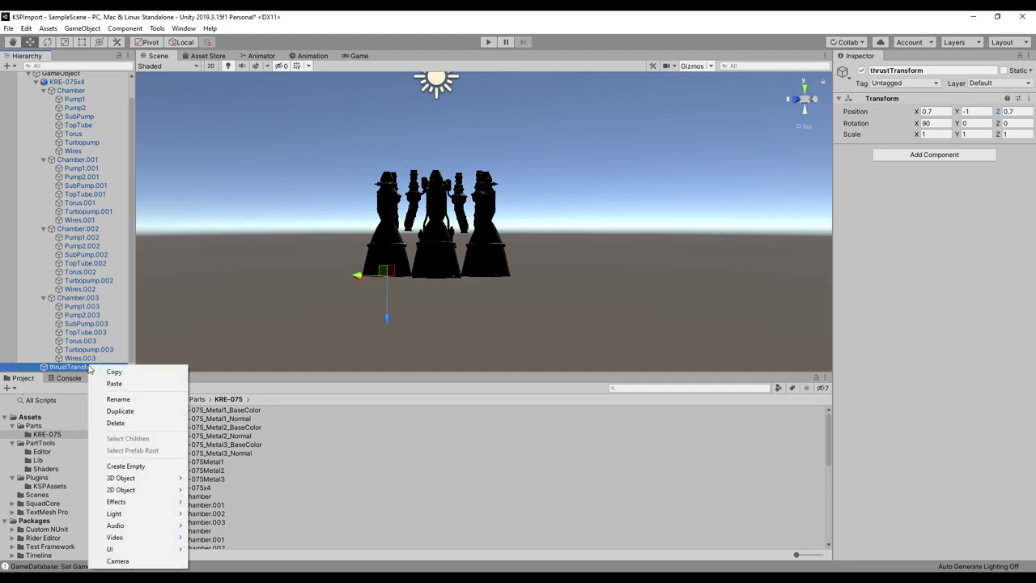
left_click(113, 410)
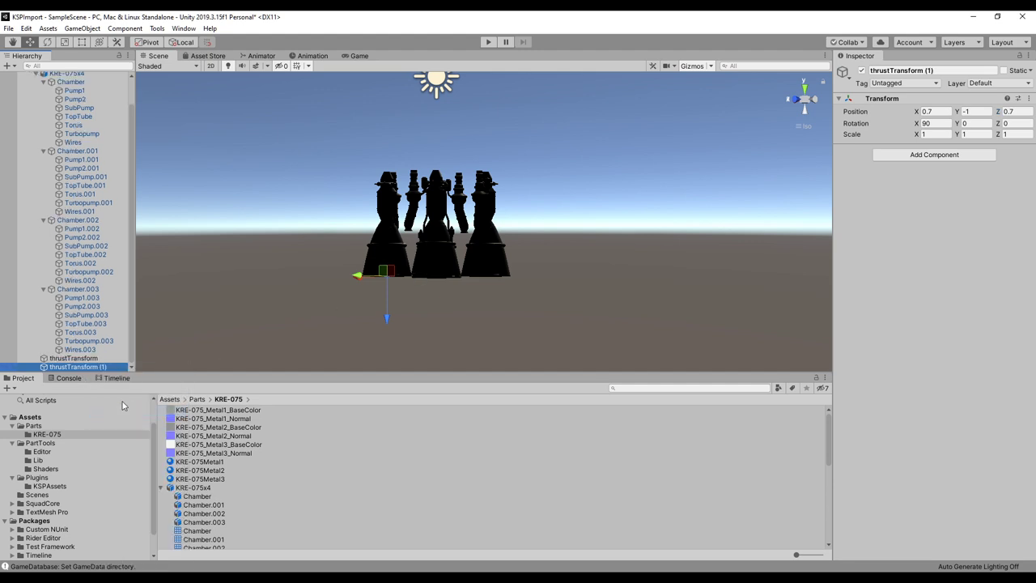
left_click(929, 112)
left_click(921, 111)
type("-")
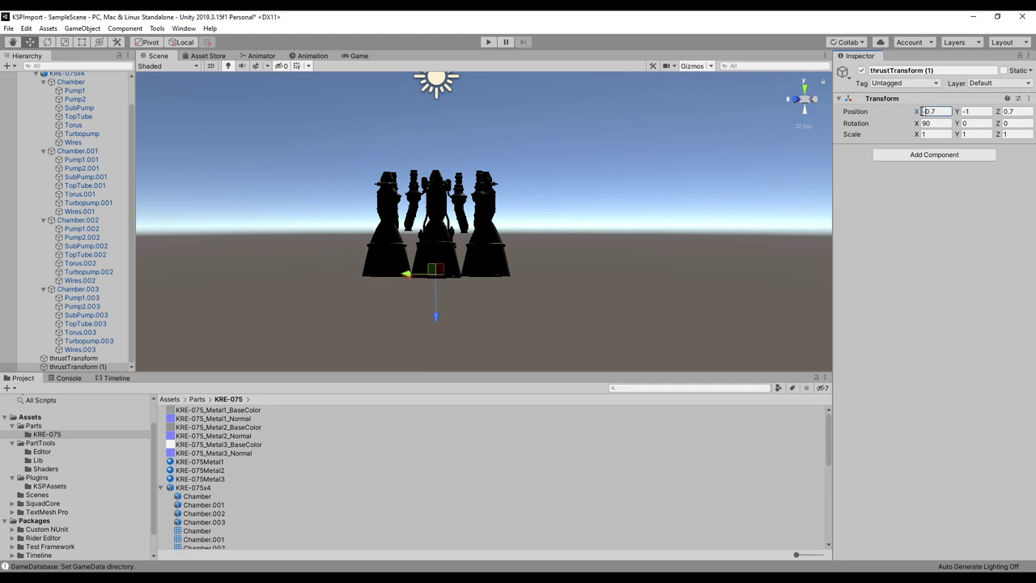
Step: Duplicate thrustTransform (1) and flip the new copy's Z position to -0.7
left_click(89, 367)
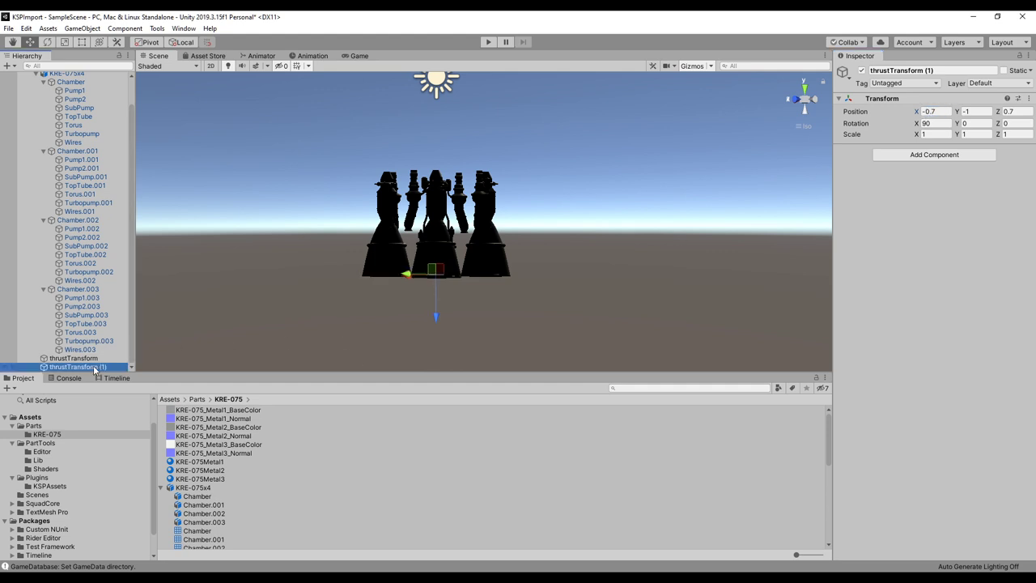
right_click(109, 368)
left_click(121, 413)
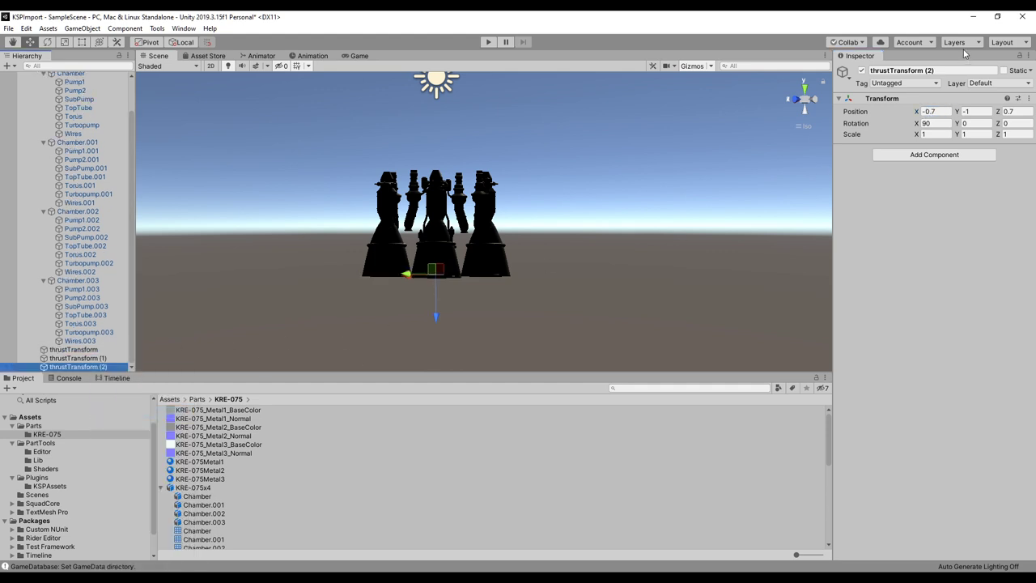
left_click(1004, 112)
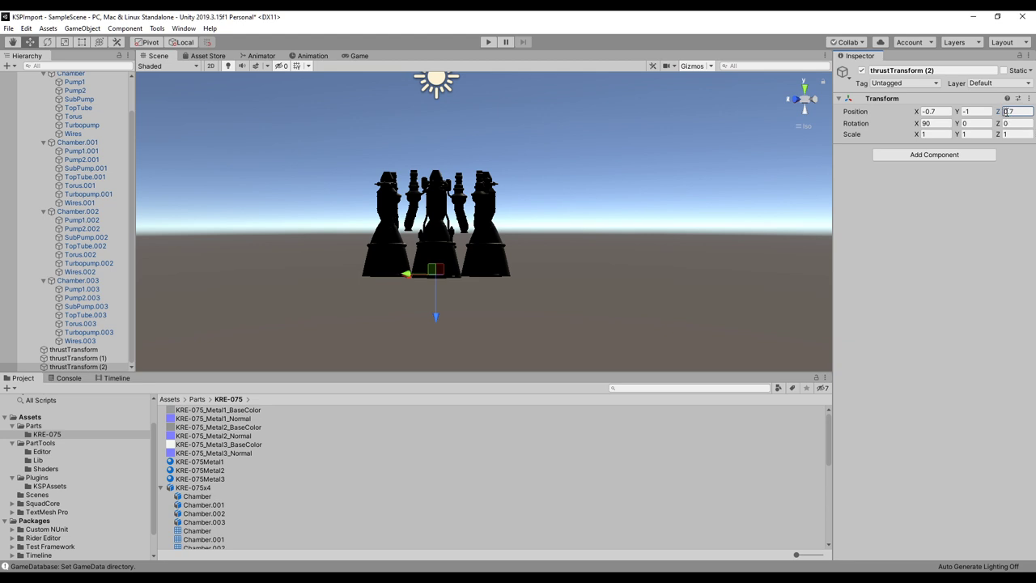
type("-")
key("Return")
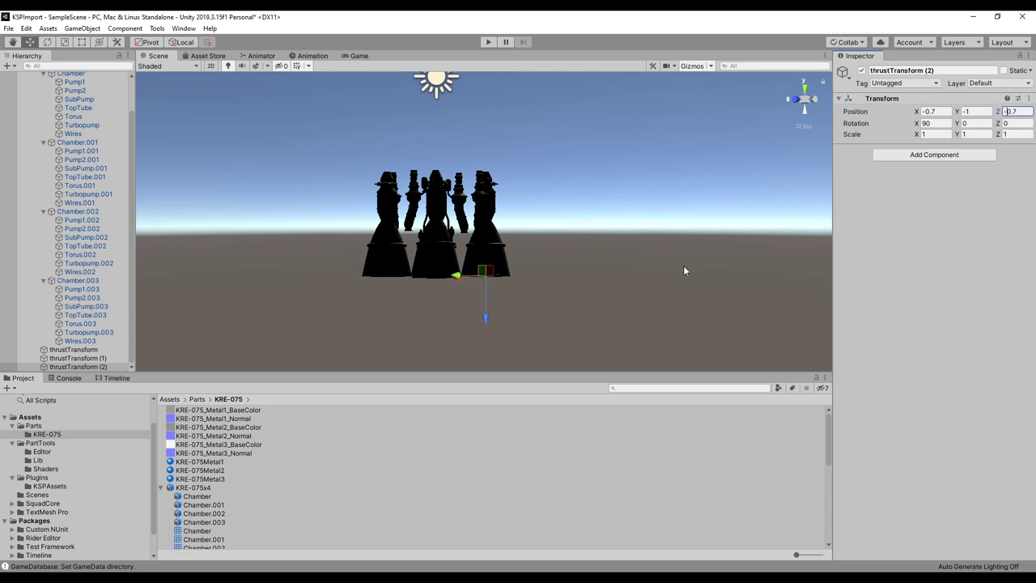
Step: Duplicate thrustTransform (2) and make the fourth copy's X position 0.7
right_click(77, 368)
left_click(109, 414)
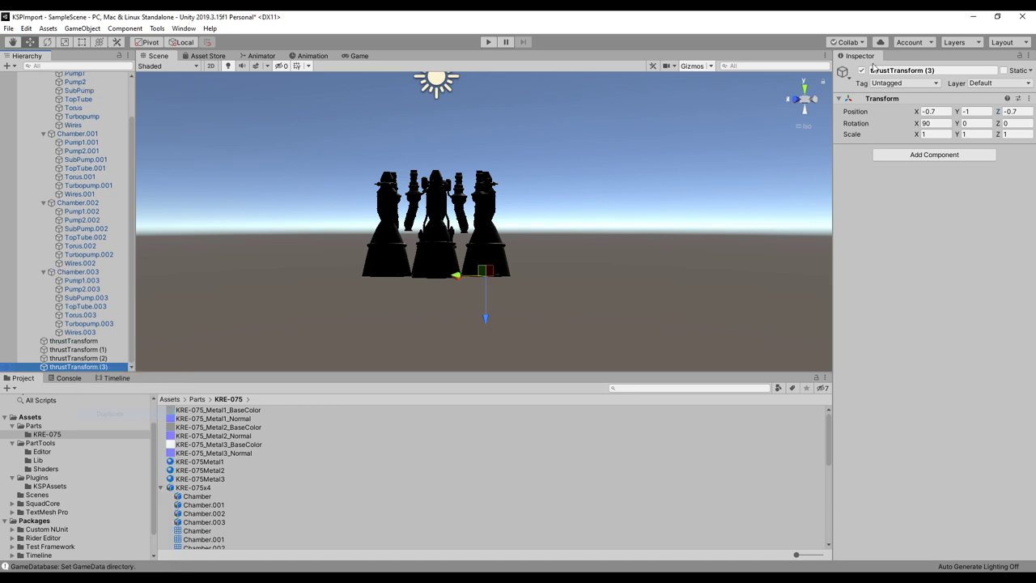
left_click(922, 112)
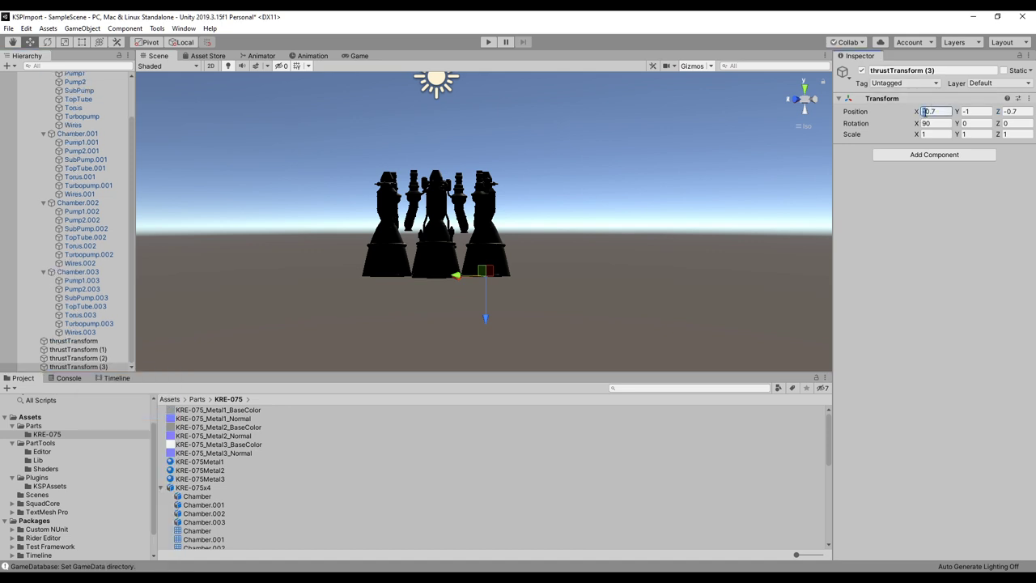
left_click(924, 112)
type("-")
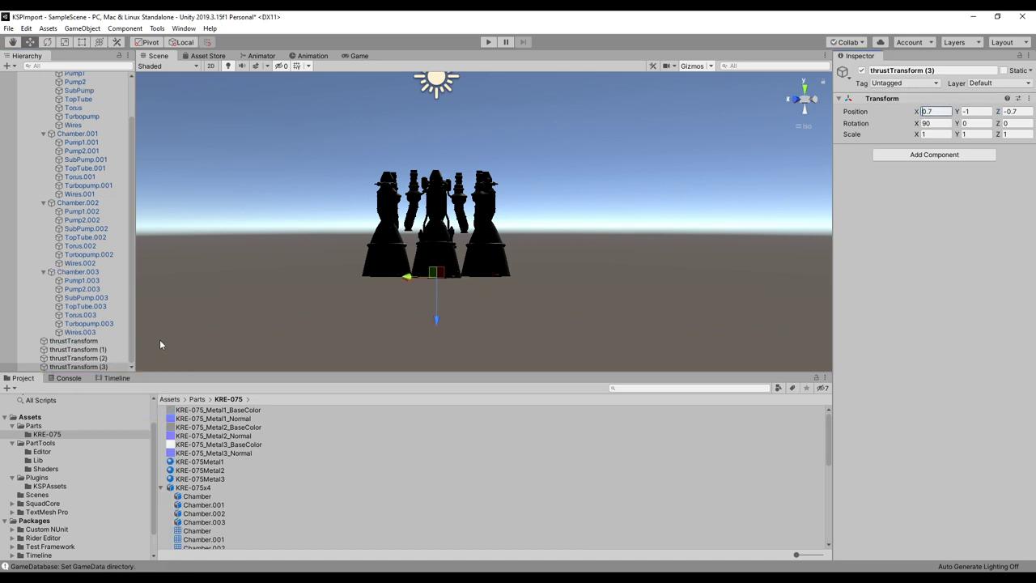
Step: Rename thrustTransform (1) to thrustTransform by removing its numbered suffix
right_click(104, 349)
left_click(123, 382)
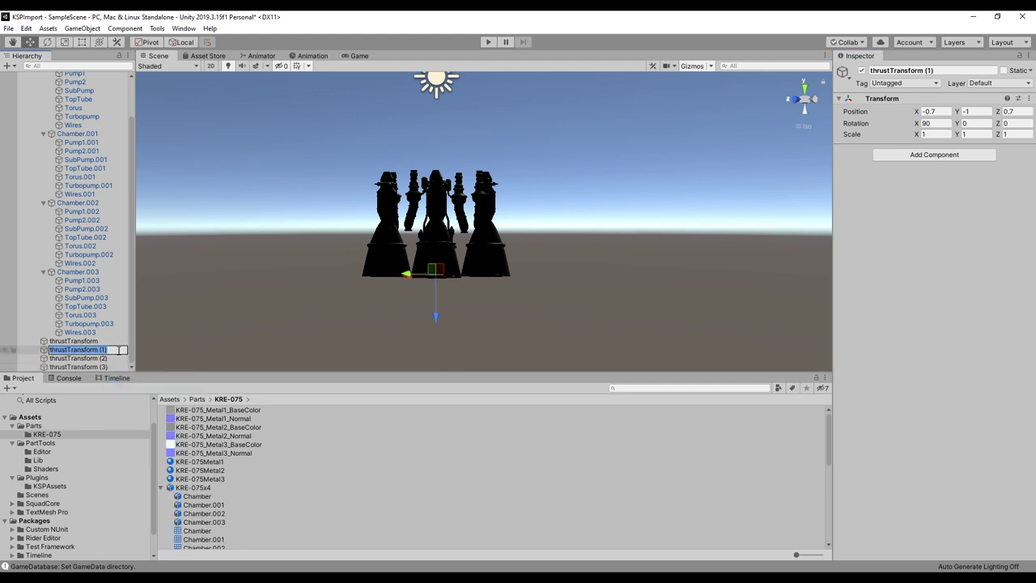
left_click(118, 350)
key("BackSpace")
key("BackSpace")
key("BackSpace")
key("Return")
Step: Strip the suffixes from thrustTransform (2) and the last copy, naming both thrustTransform
right_click(104, 358)
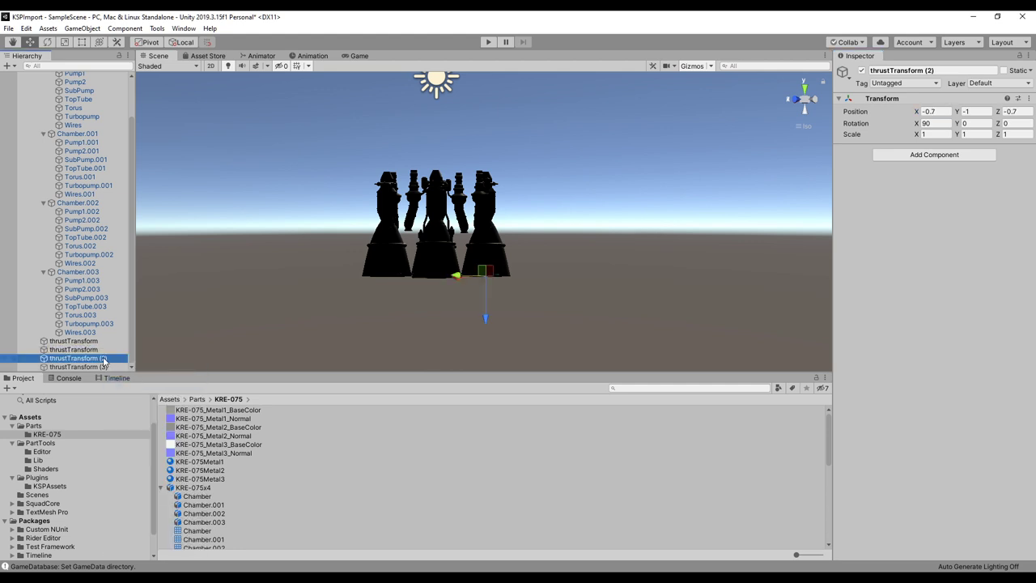
left_click(122, 385)
left_click(121, 358)
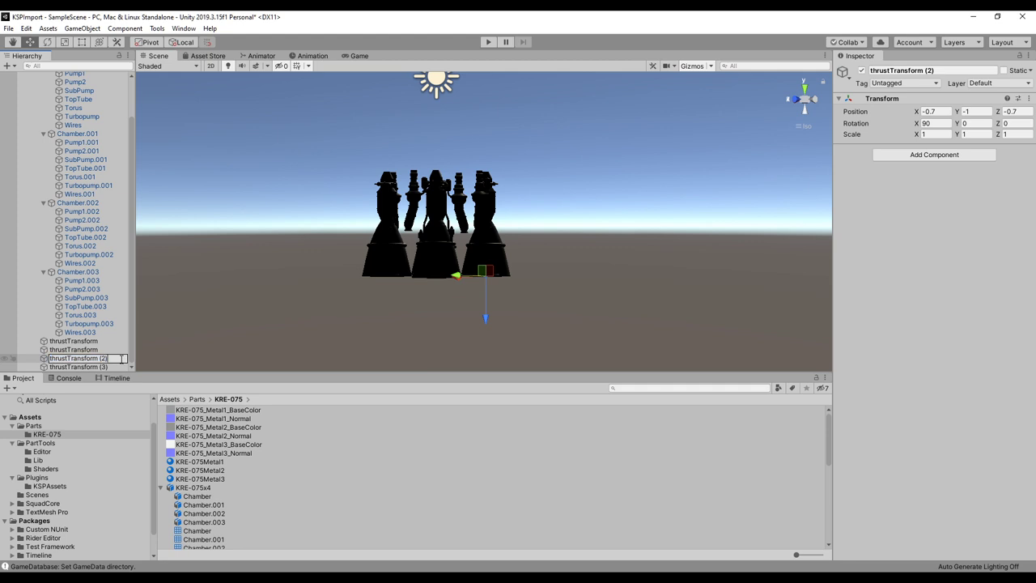
key("Return")
left_click(104, 367)
right_click(103, 367)
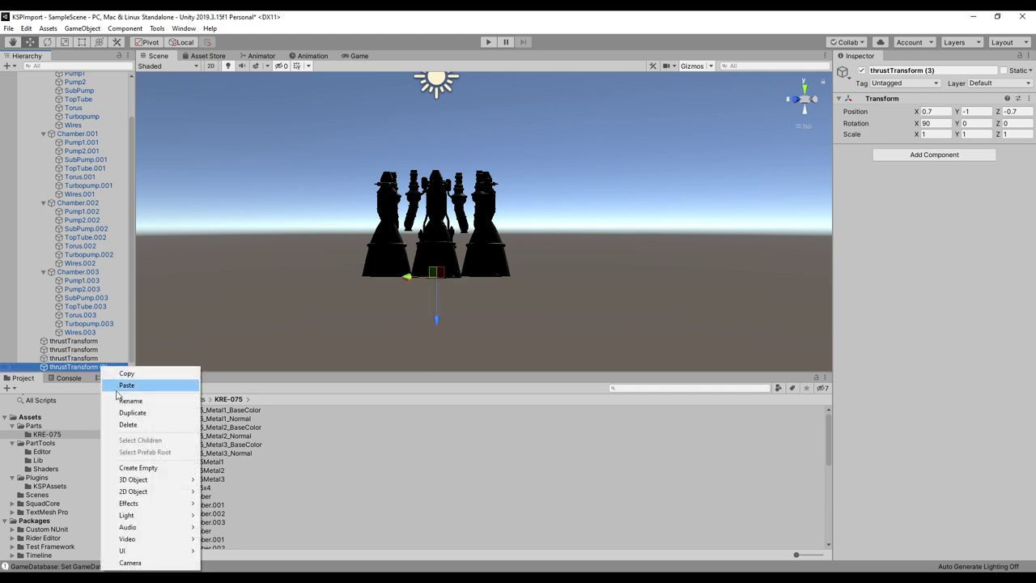
left_click(121, 399)
left_click(113, 367)
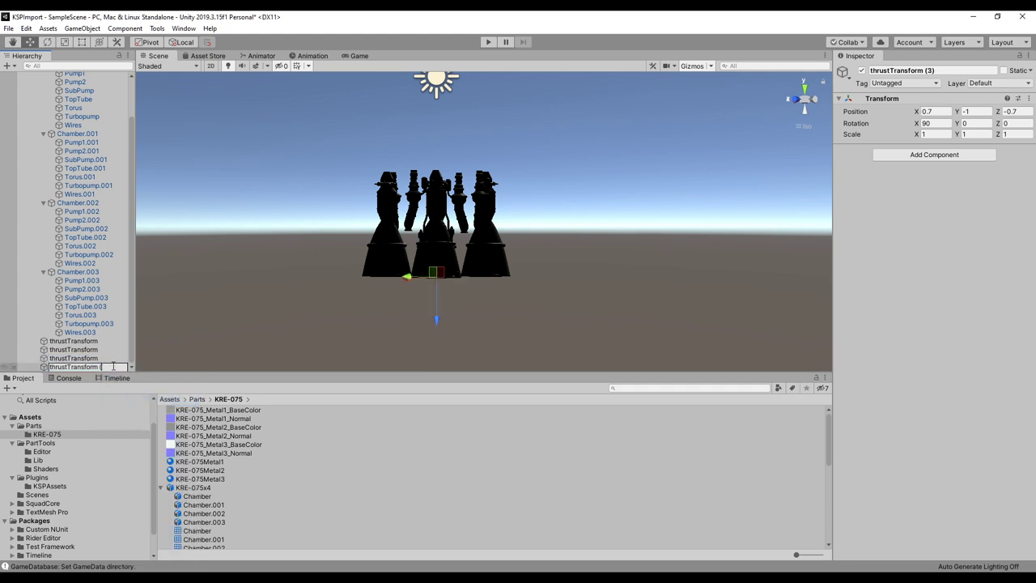
key("BackSpace")
key("BackSpace")
key("Return")
Step: Parent the first root-level thrustTransform to Chamber.003
left_click_drag(362, 311, 555, 316, "alt")
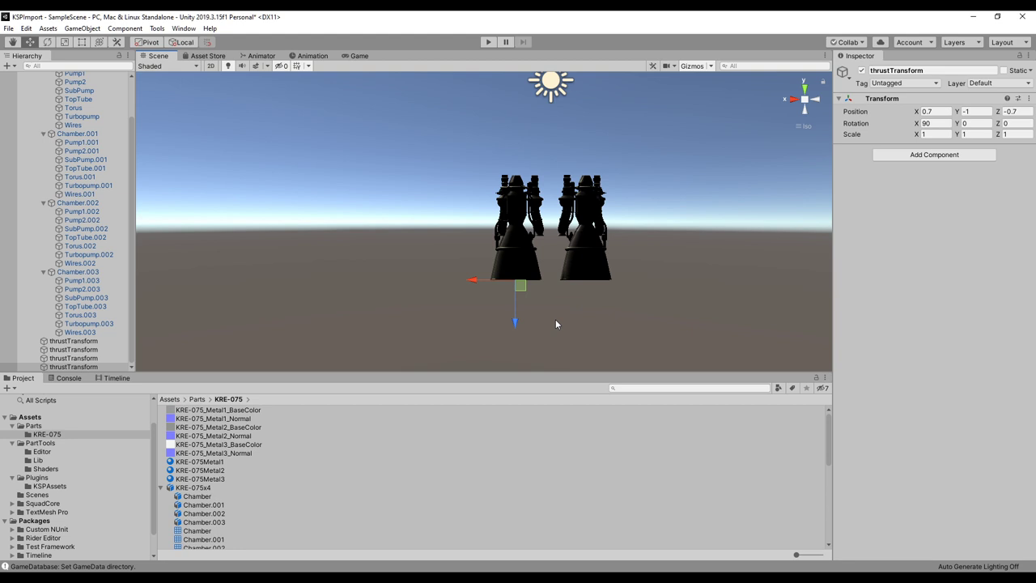
left_click_drag(553, 316, 604, 243, "alt")
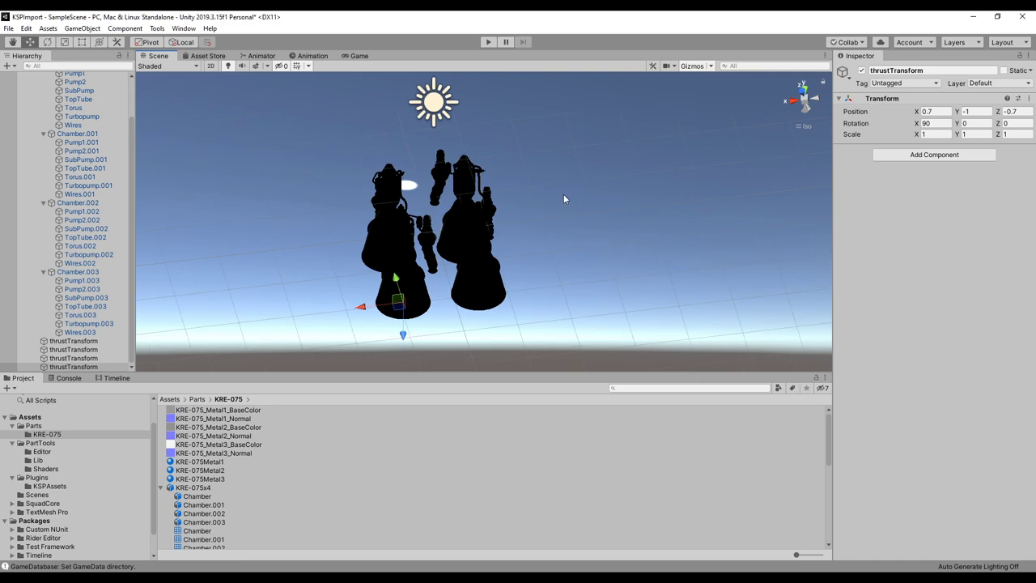
left_click_drag(564, 197, 602, 264, "alt")
left_click(87, 342)
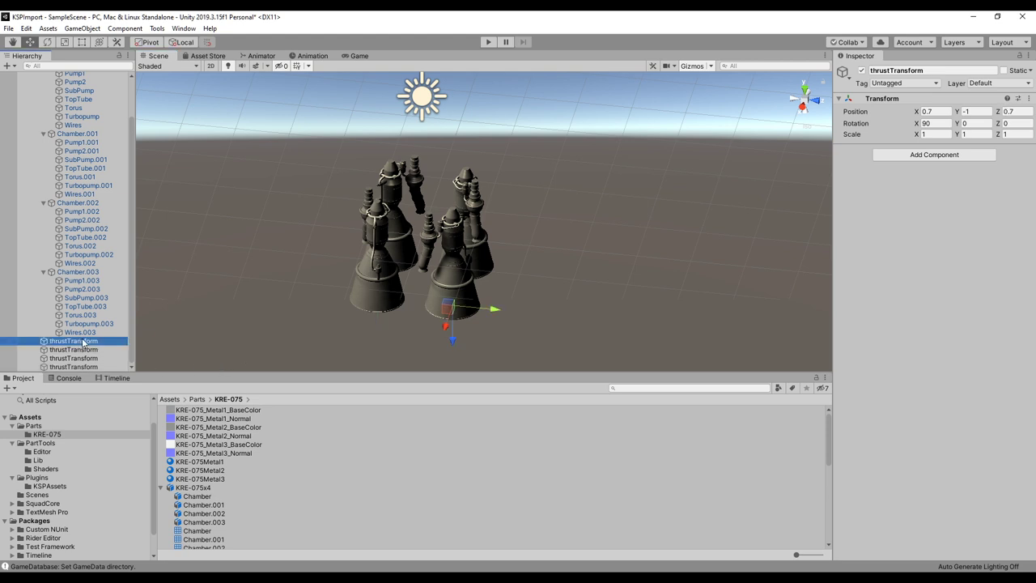
left_click(91, 274)
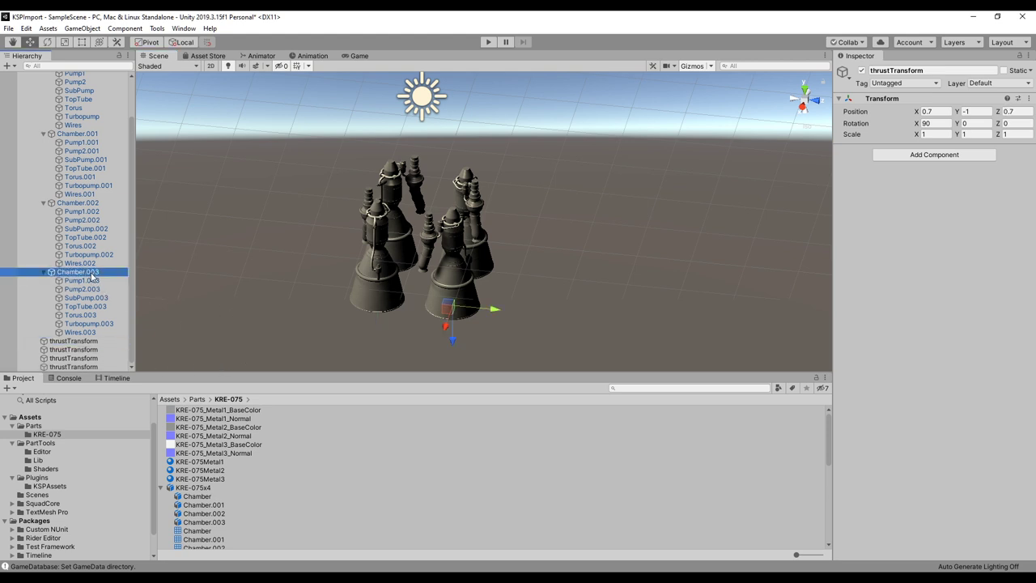
left_click(69, 342)
left_click_drag(70, 342, 79, 273)
Step: Parent the next loose thrustTransform to Chamber.002
left_click(96, 351)
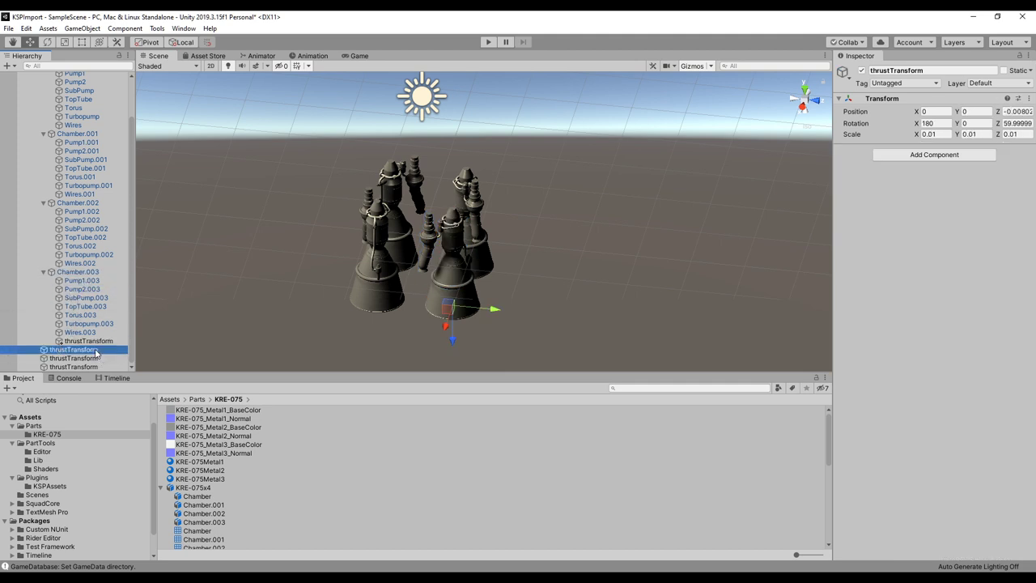
left_click_drag(599, 268, 440, 218, "alt")
left_click(81, 203)
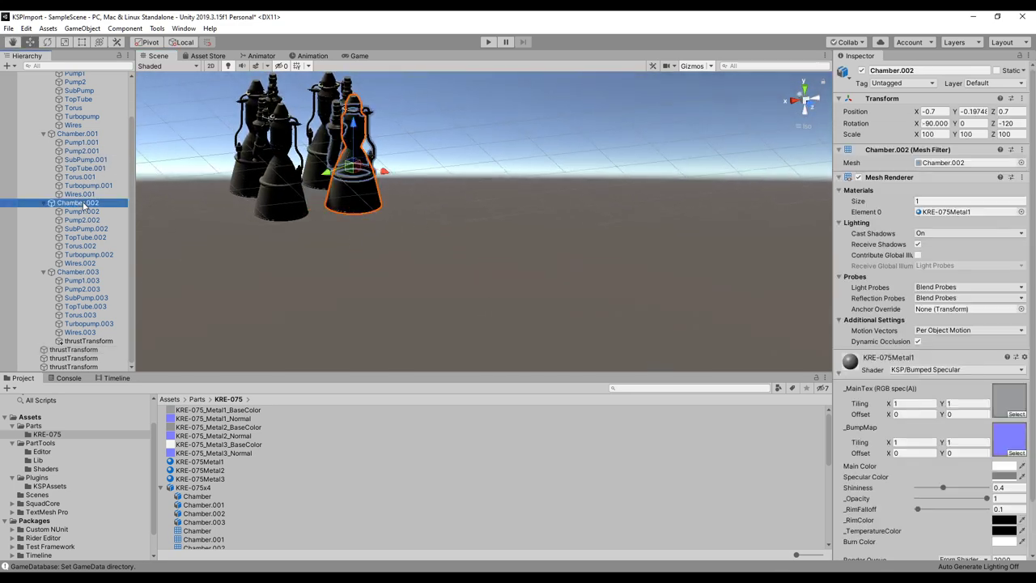
left_click_drag(84, 350, 84, 206)
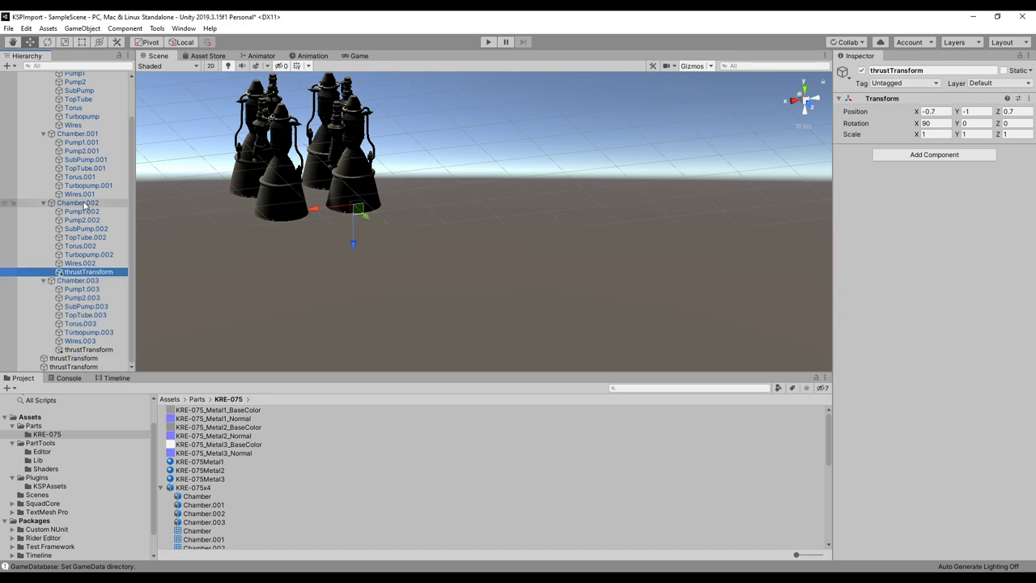
Step: Parent the remaining two thrustTransforms to Chamber and Chamber.001
left_click(77, 358)
left_click_drag(342, 286, 485, 298, "alt")
scroll(79, 116, "up", 3)
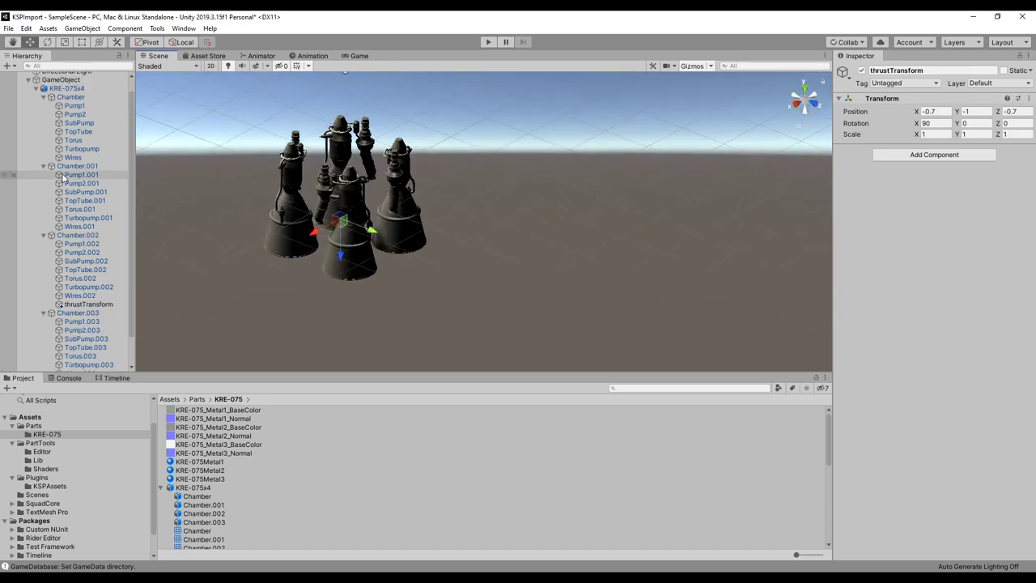
mouse_move(78, 113)
left_mouse_down()
mouse_move(84, 364)
mouse_move(76, 77)
mouse_move(71, 113)
left_mouse_up()
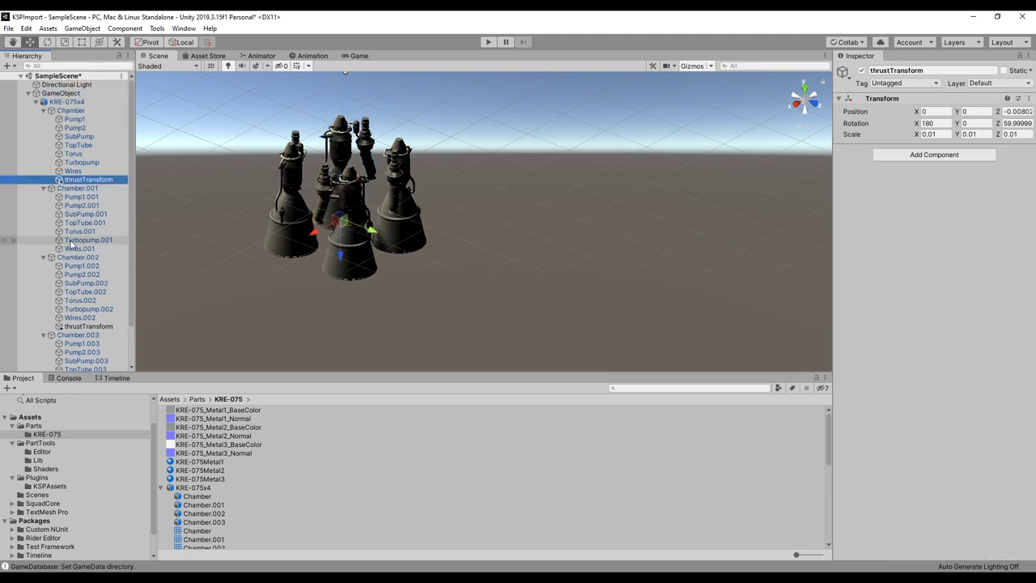
scroll(81, 243, "down", 3)
left_click_drag(84, 369, 90, 145)
left_click(89, 143)
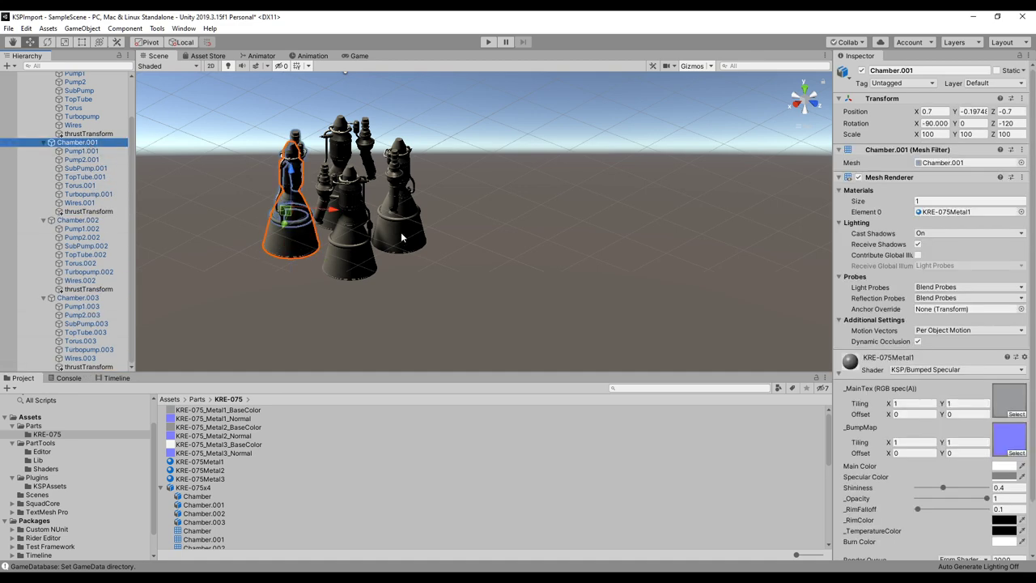
left_click_drag(518, 178, 527, 238, "alt")
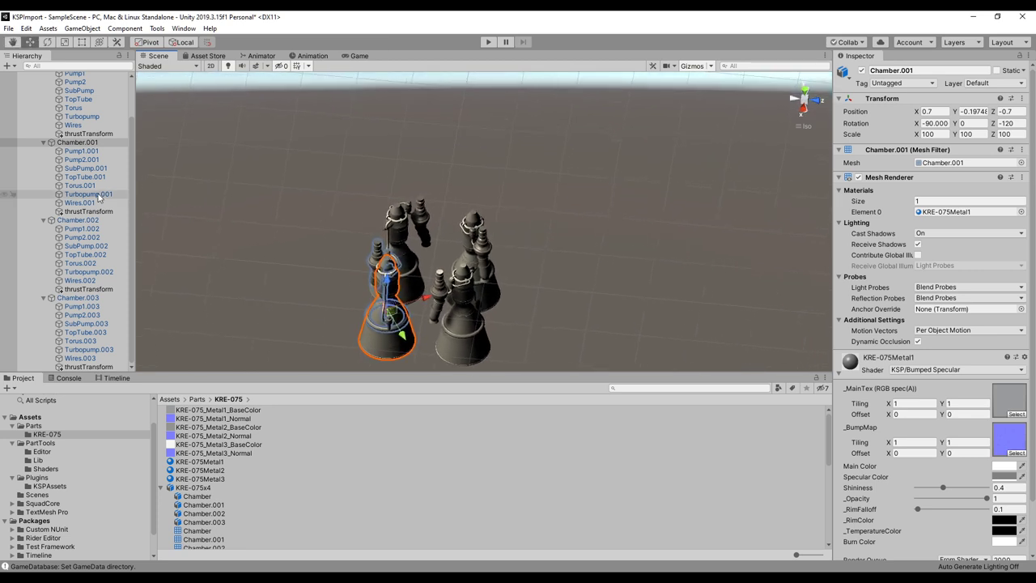
scroll(73, 197, "up", 2)
Step: Create a new empty object under the root and rename it gimbal
right_click(76, 94)
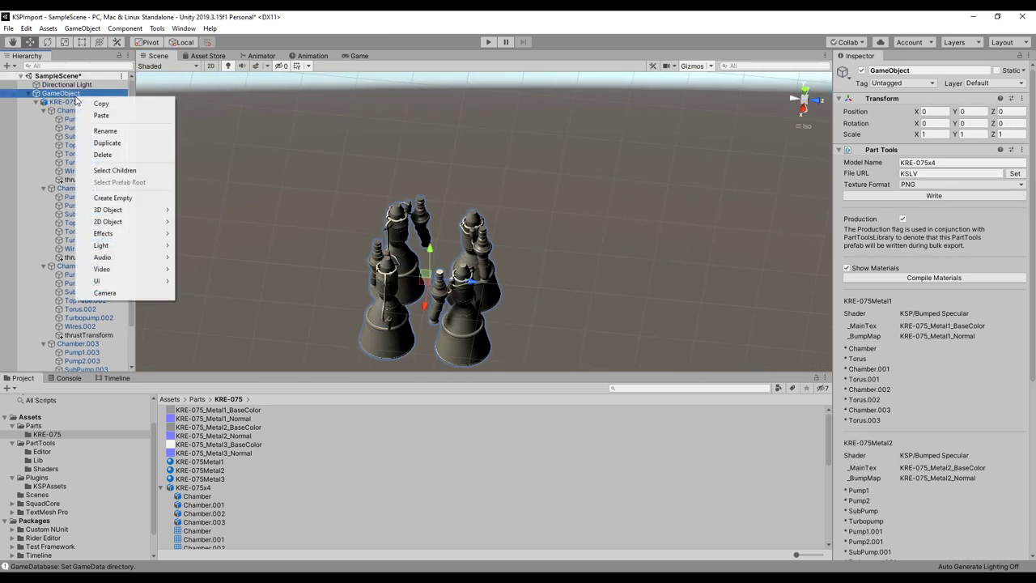
left_click(113, 197)
double_click(69, 369)
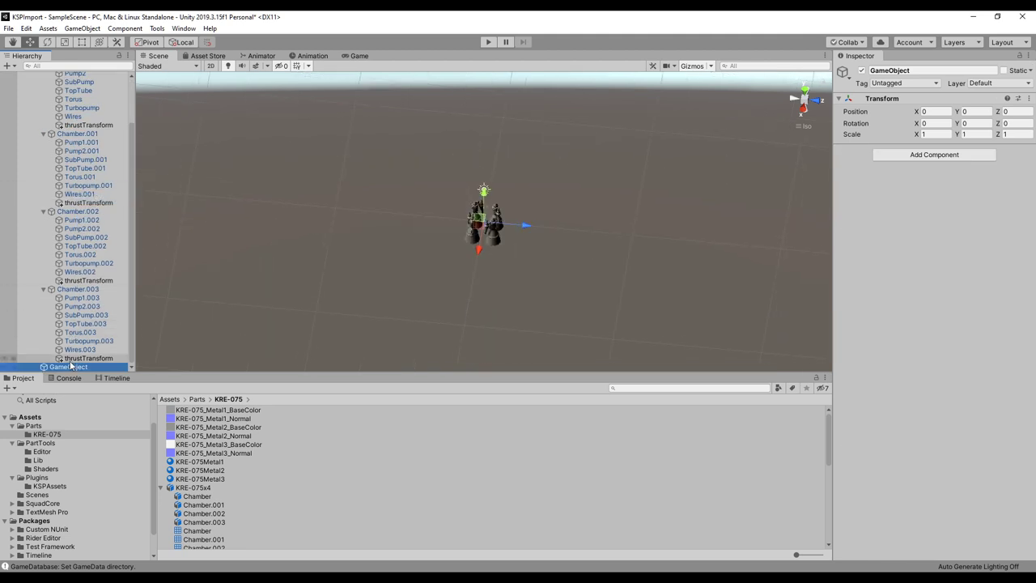
right_click(69, 369)
left_click(92, 399)
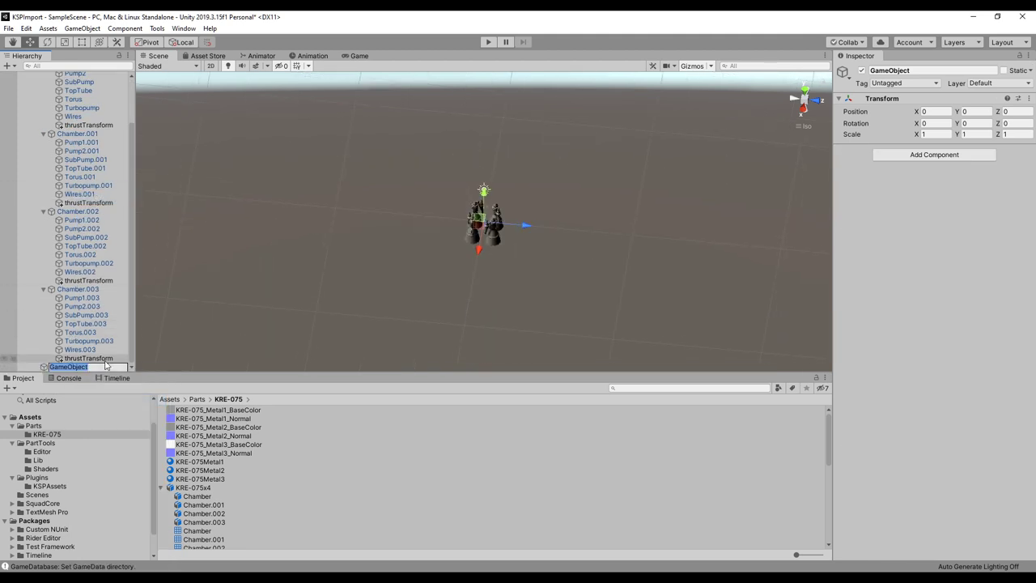
type("gimbal")
key("Return")
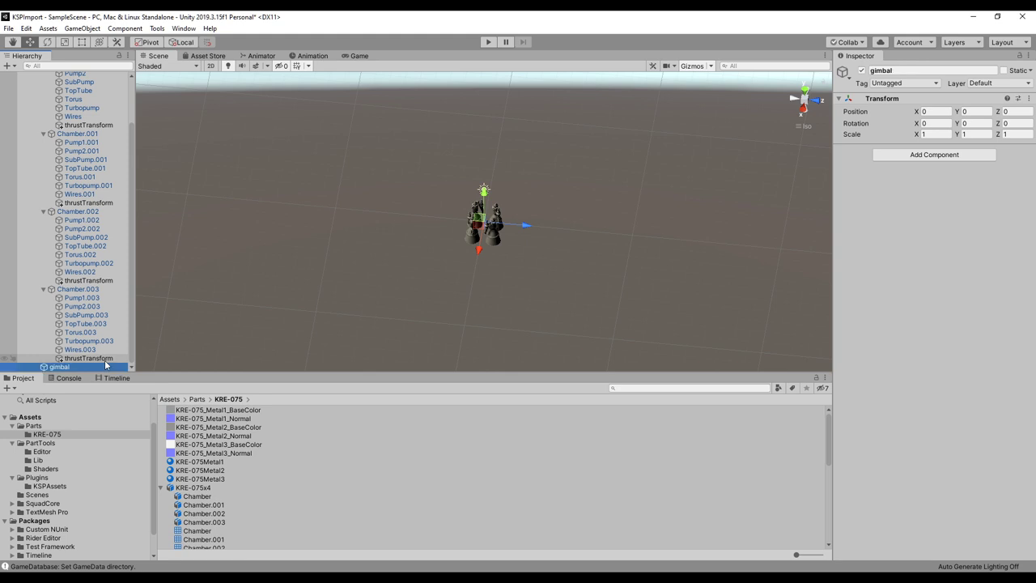
Step: Set gimbal's Rotation X to 90 and raise it to Y 1.02
scroll(483, 262, "up", 3)
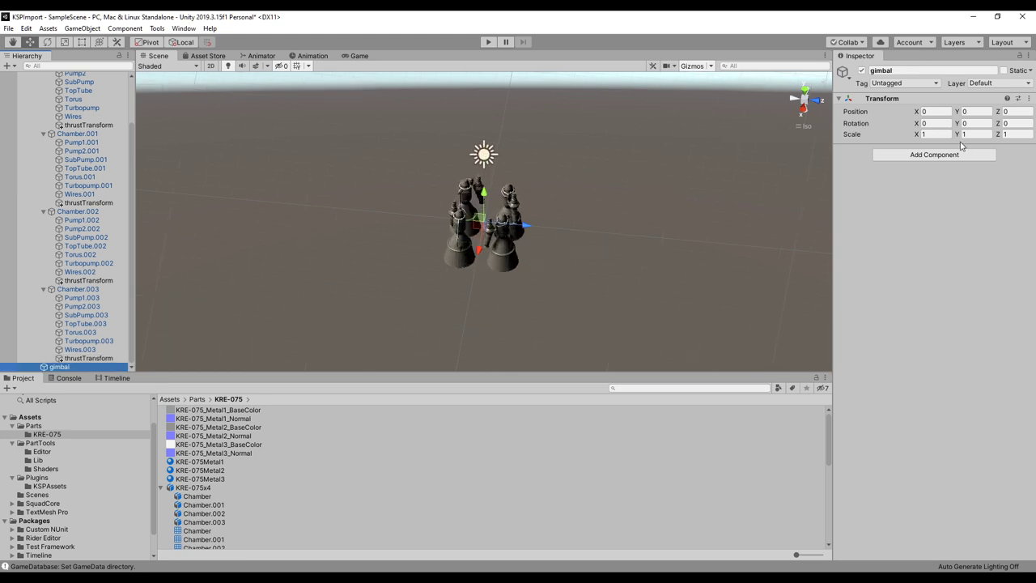
left_click(937, 123)
type("90")
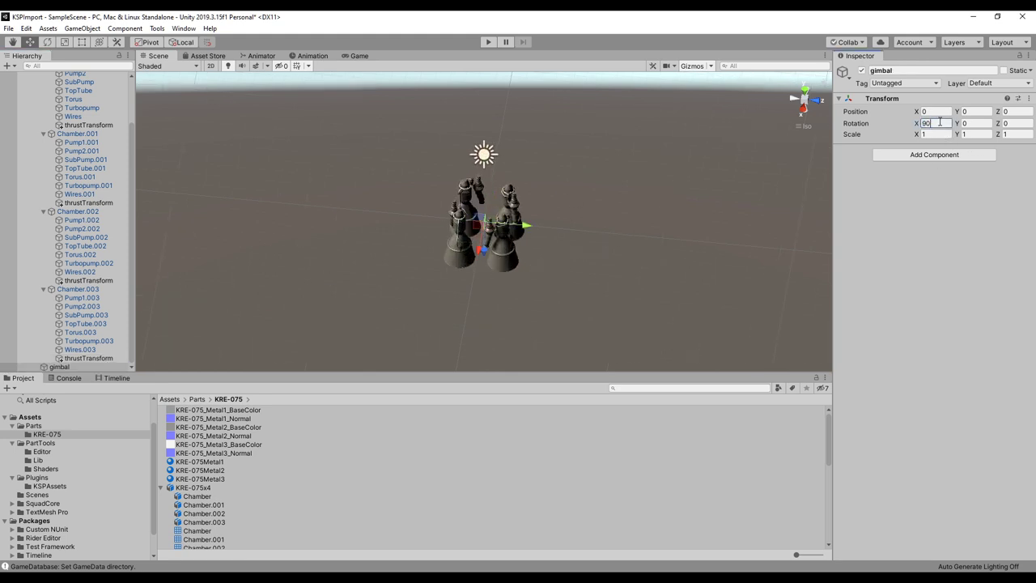
left_click_drag(716, 328, 513, 160, "alt")
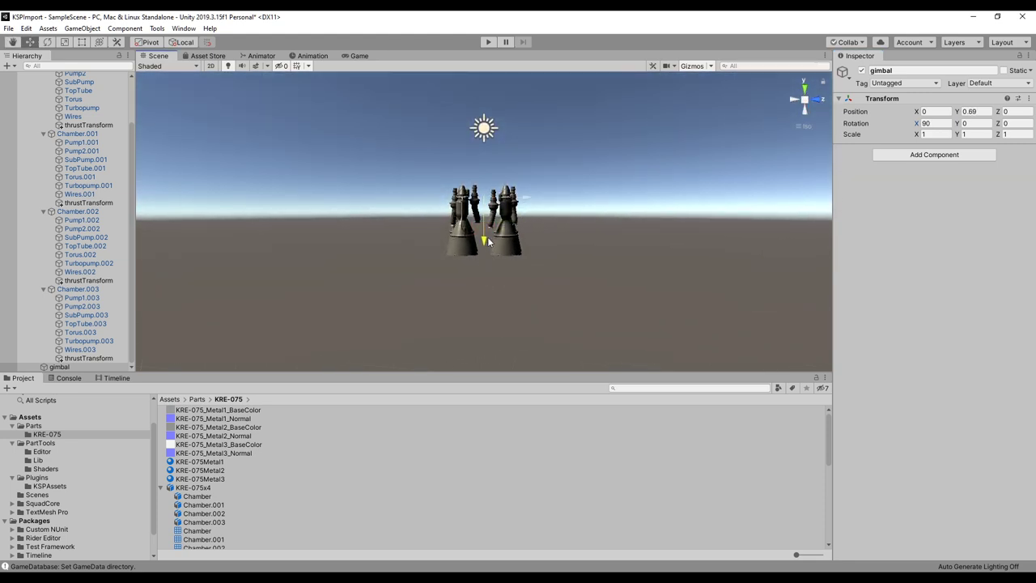
left_click_drag(487, 239, 488, 228)
left_click_drag(655, 224, 569, 213, "alt")
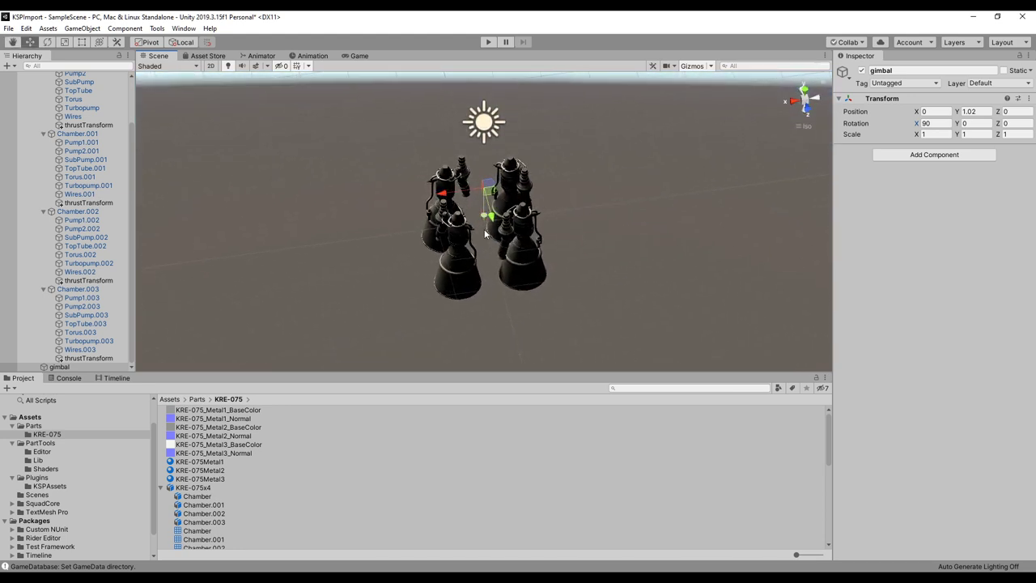
left_click_drag(485, 235, 689, 190, "alt")
left_click_drag(666, 134, 624, 173, "alt")
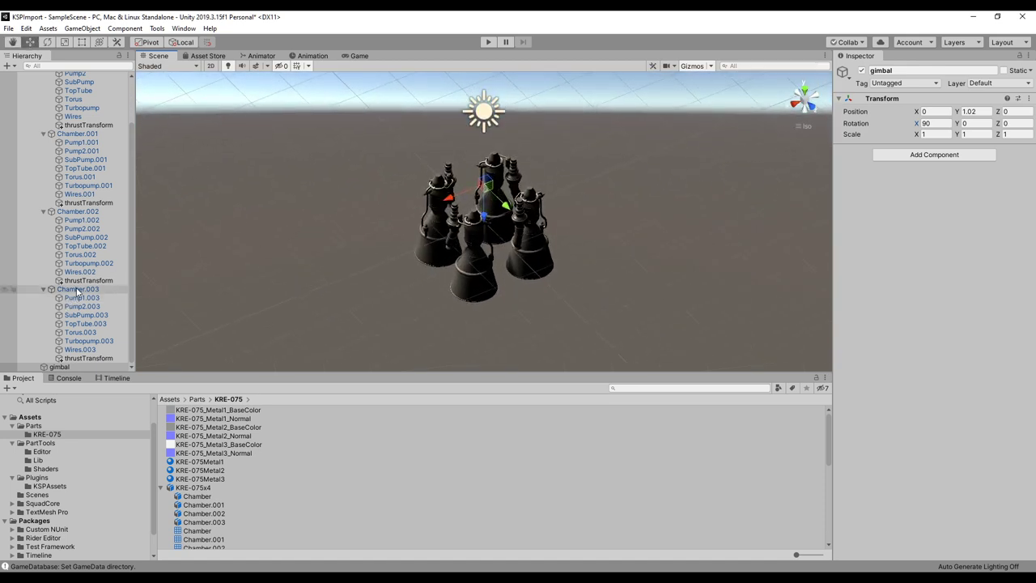
scroll(77, 291, "up", 3)
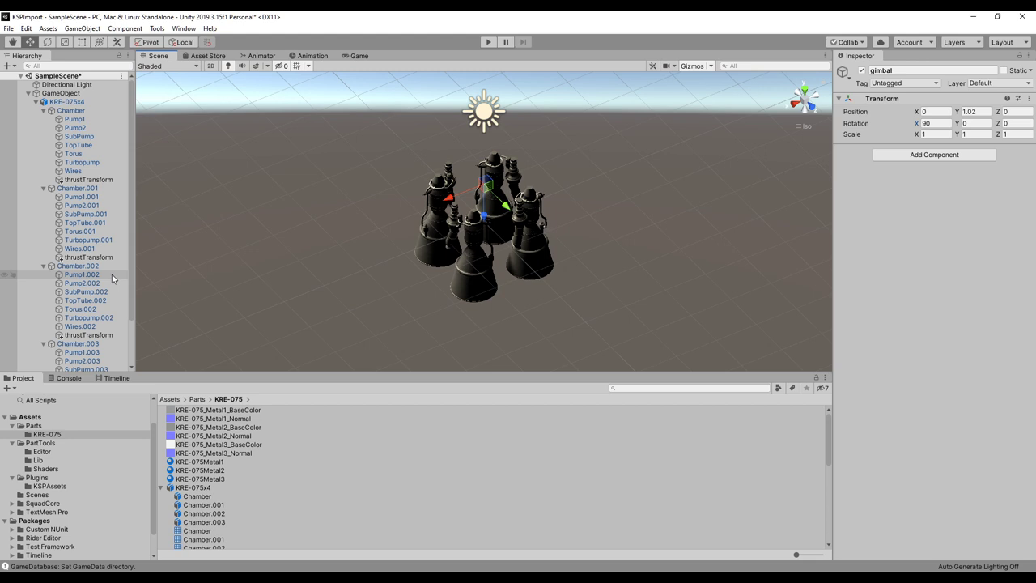
Step: Unpack the KRE-075x4 prefab
right_click(74, 103)
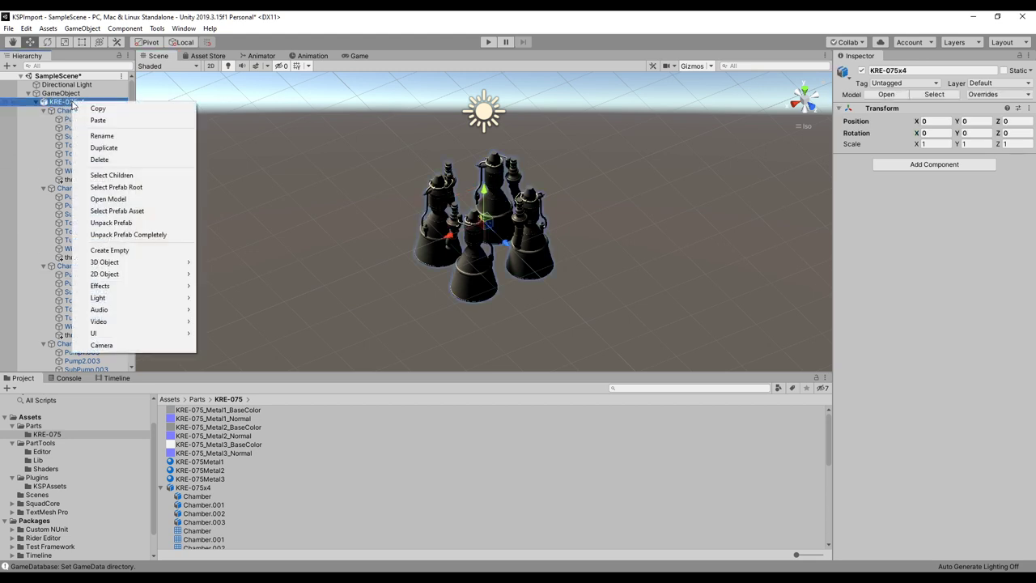
left_click(119, 223)
scroll(73, 243, "down", 3)
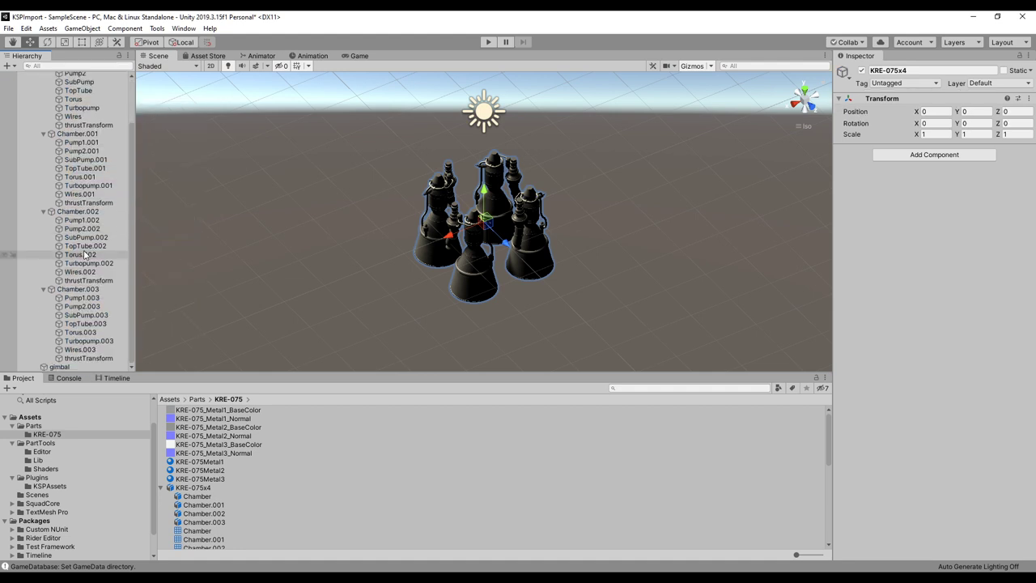
Step: Place gimbal at X 0.7, Z 0.7 and set gimbal (3)'s X to positive 0.7
left_click(60, 368)
left_click_drag(422, 247, 453, 219, "alt")
left_click(938, 112)
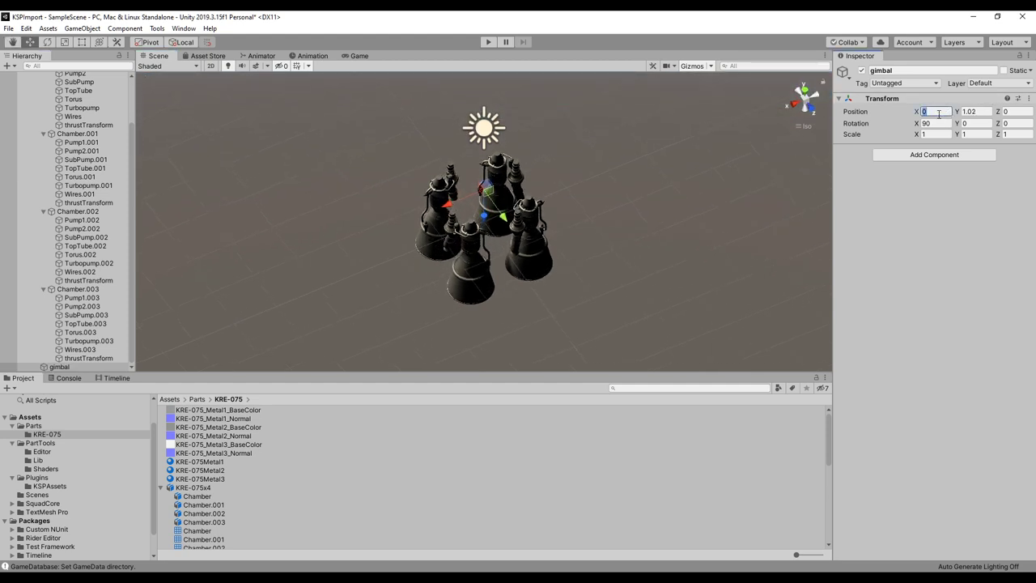
type("7")
left_click(1012, 112)
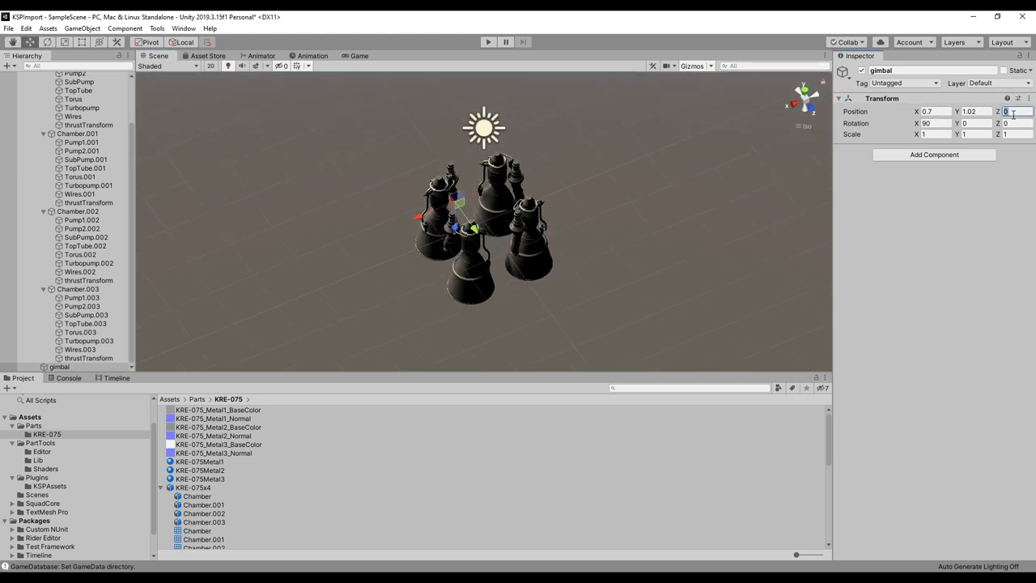
type("7")
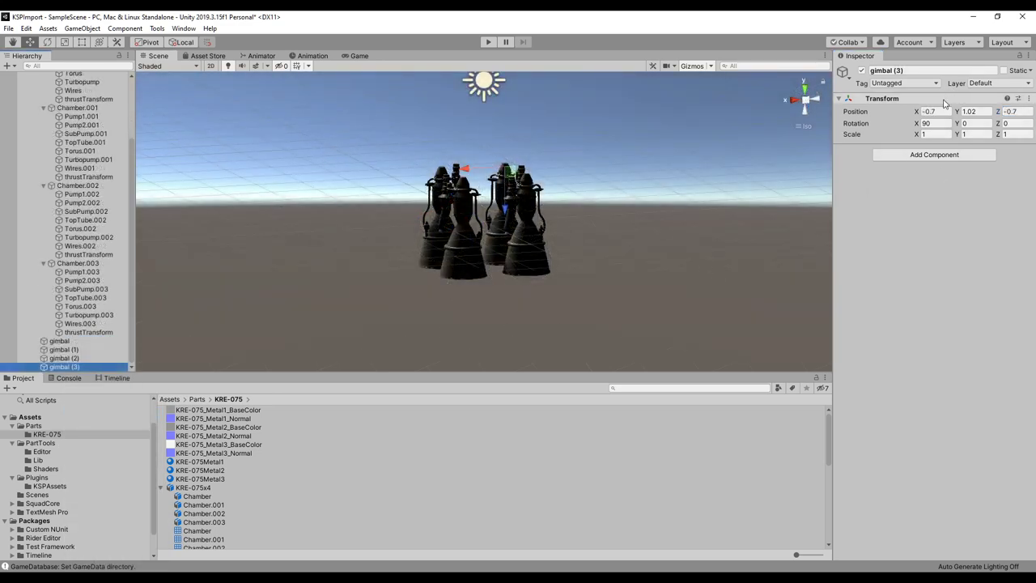
left_click(929, 113)
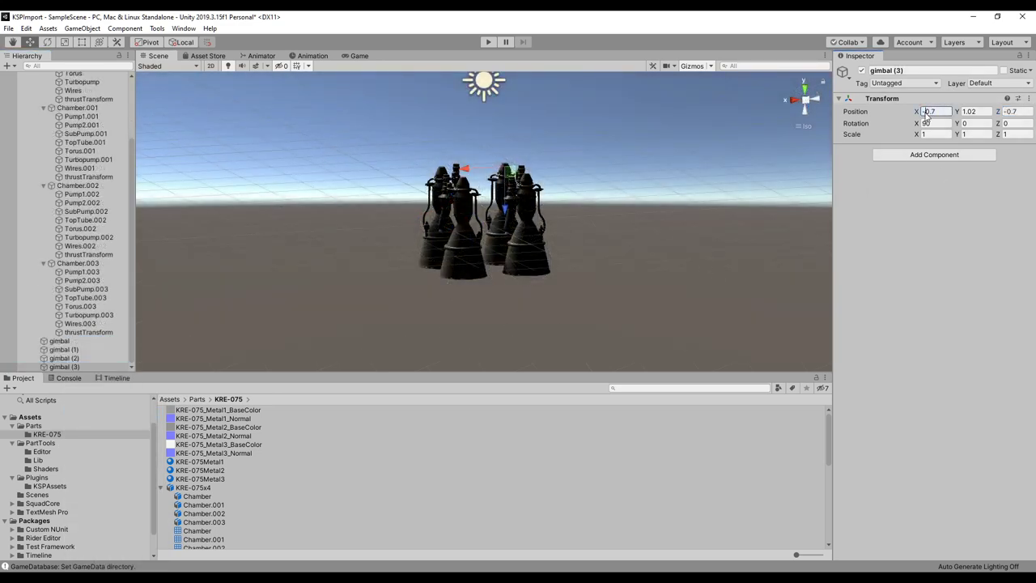
key("BackSpace")
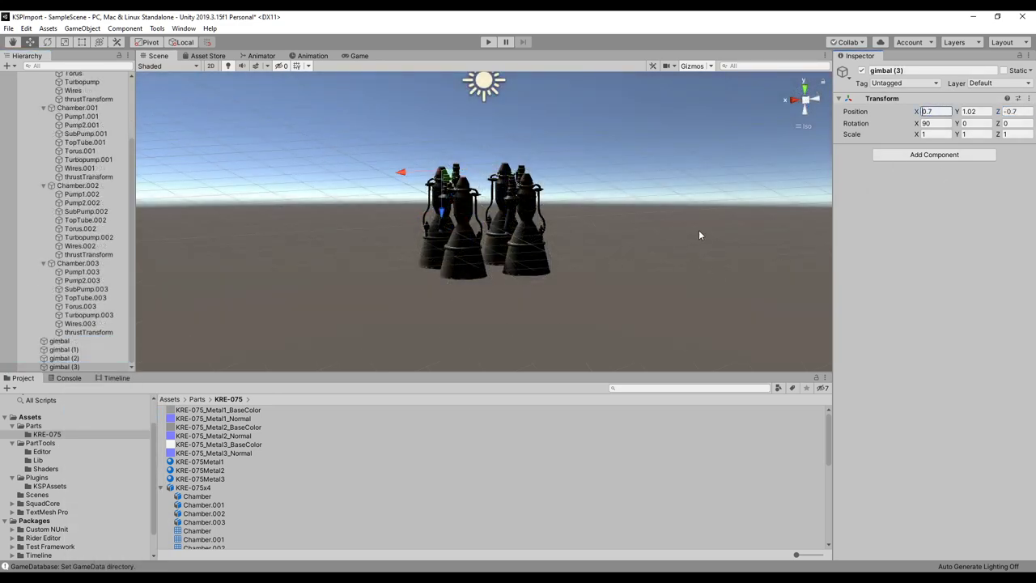
Step: Rename 'gimbal (1)' to plain 'gimbal' and view the front chamber, Chamber.003, from above
right_click(84, 350)
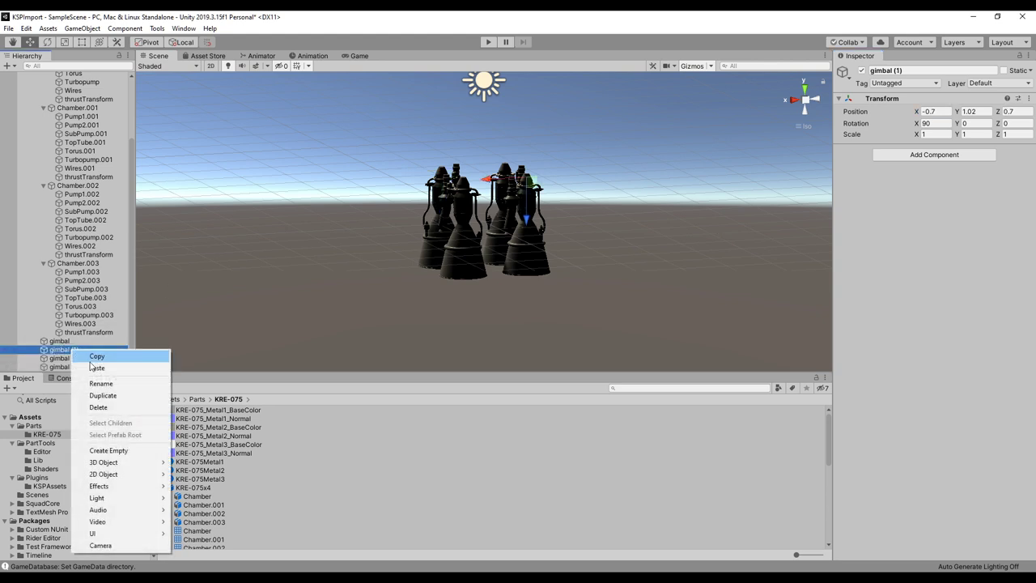
left_click(97, 384)
left_click(483, 197)
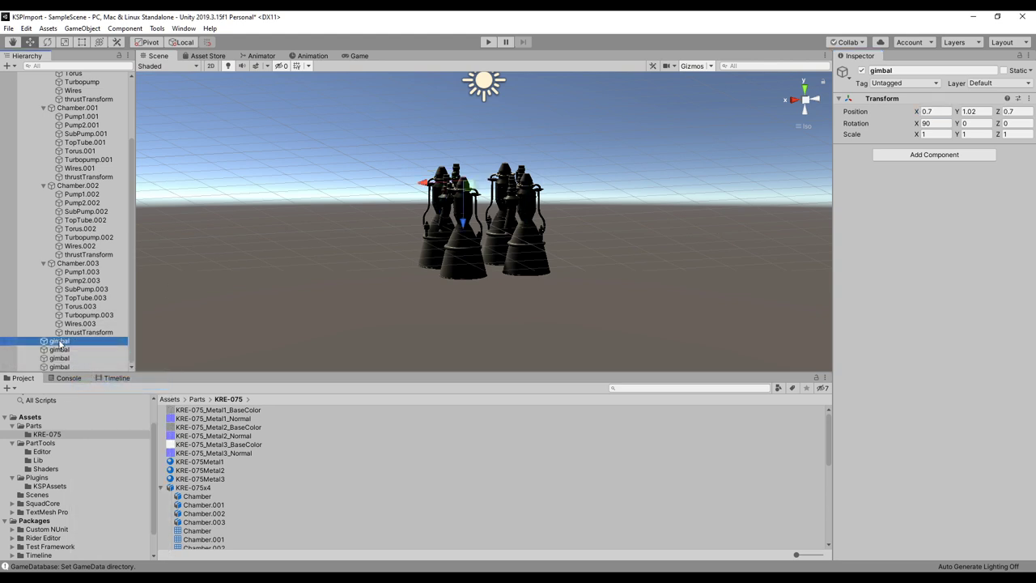
left_click_drag(483, 198, 521, 263, "alt")
left_click(474, 259)
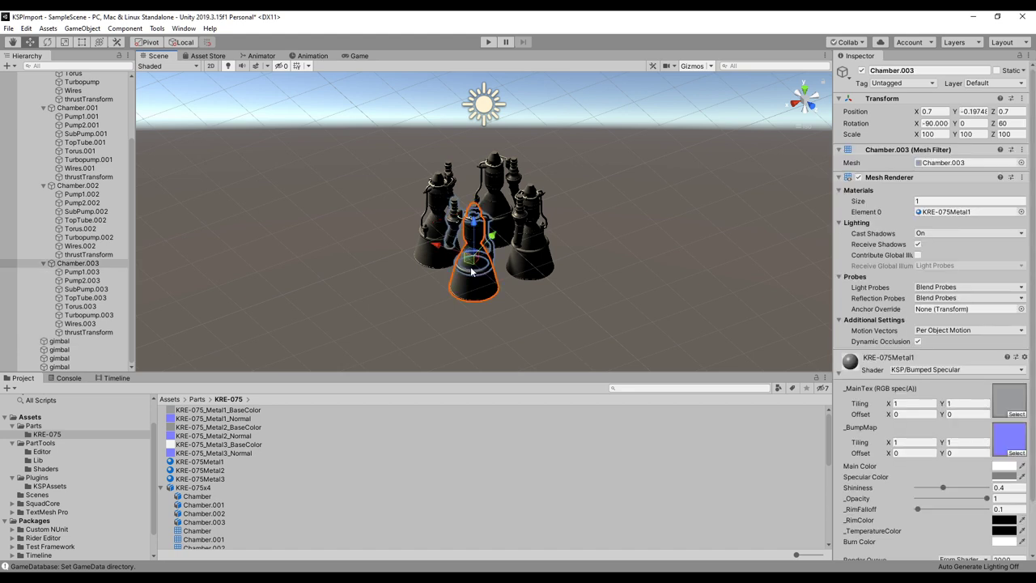
Step: Parent all four gimbal objects under KRE-075x4 and check the Chamber object's transform
left_click(63, 342)
left_click(64, 368, "shift")
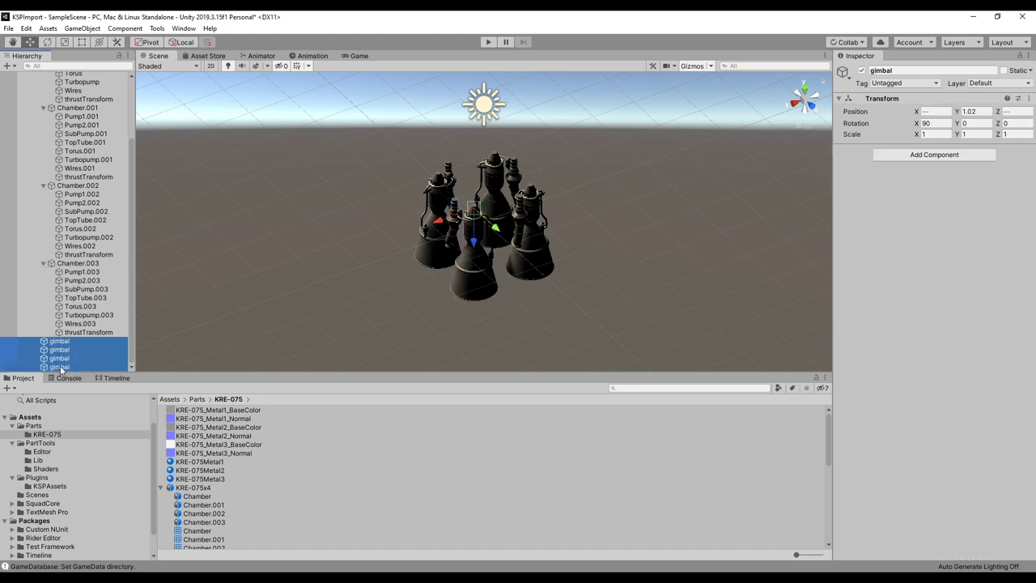
left_click_drag(59, 346, 70, 106)
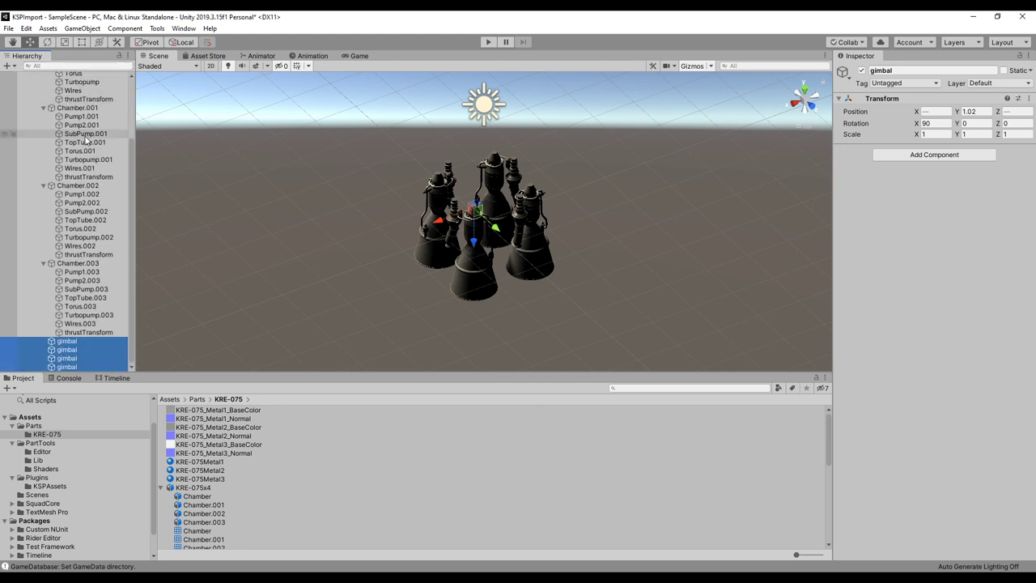
scroll(63, 104, "up", 10)
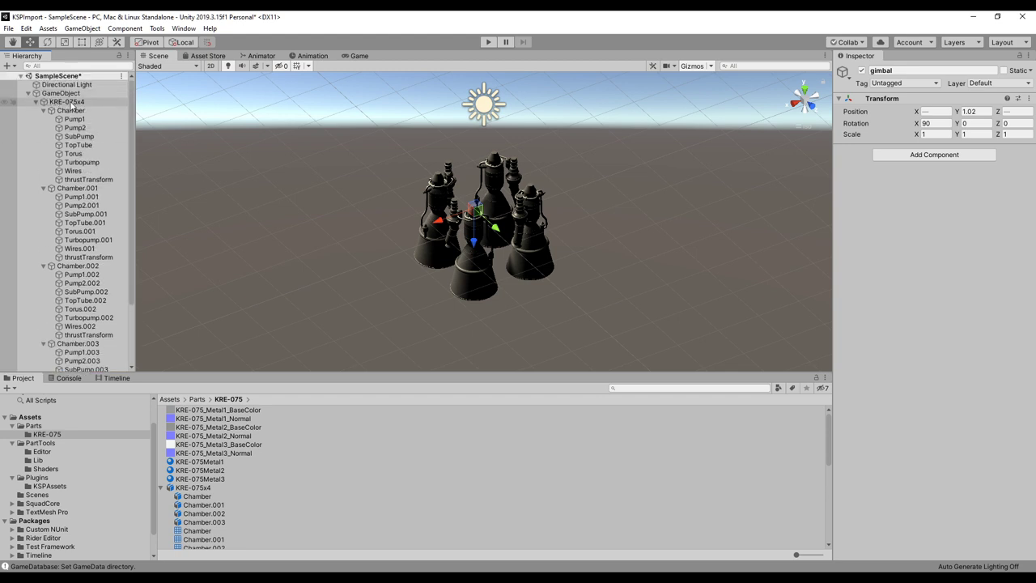
scroll(81, 121, "down", 3)
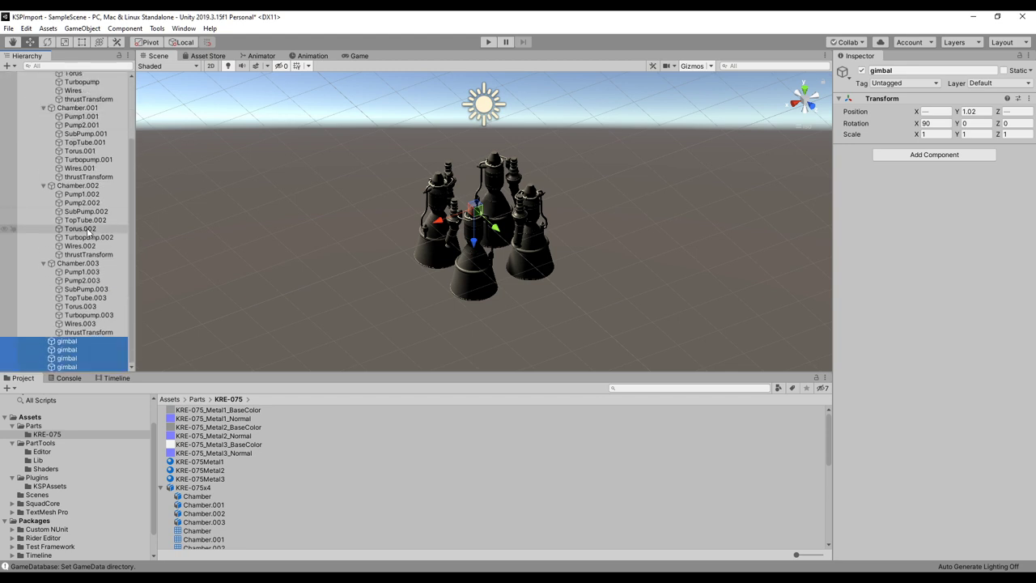
scroll(84, 178, "up", 5)
left_click(71, 111)
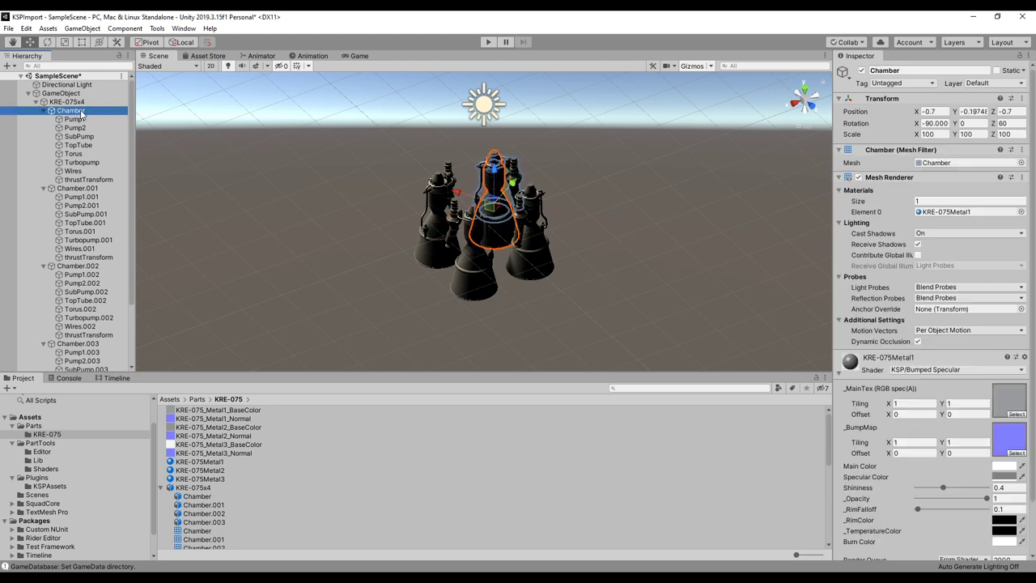
scroll(81, 324, "down", 3)
Step: Check the gimbals' positions and nest Chamber inside a gimbal, verifying its thrustTransform
left_click(80, 341)
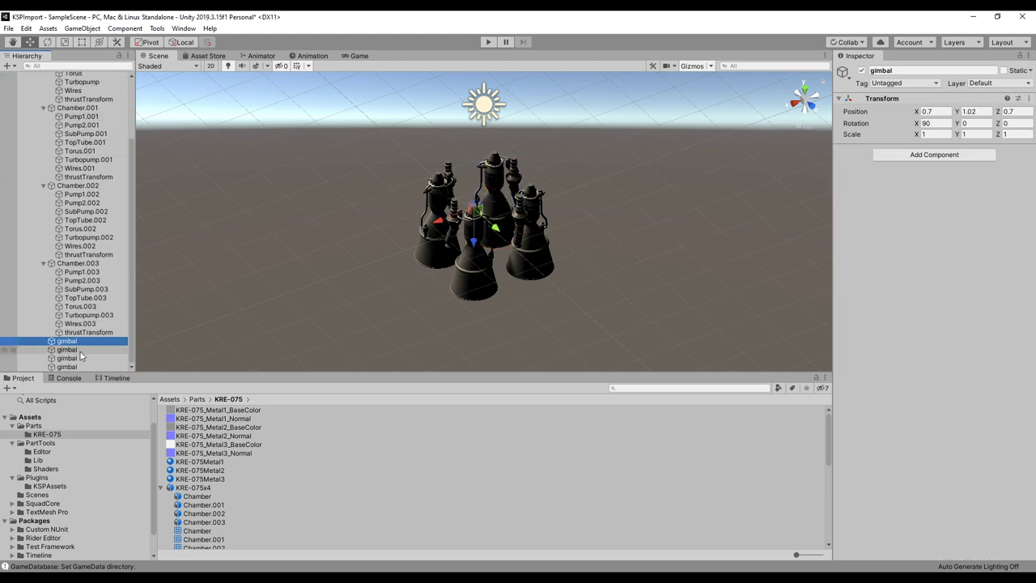
left_click(80, 351)
left_click(79, 359)
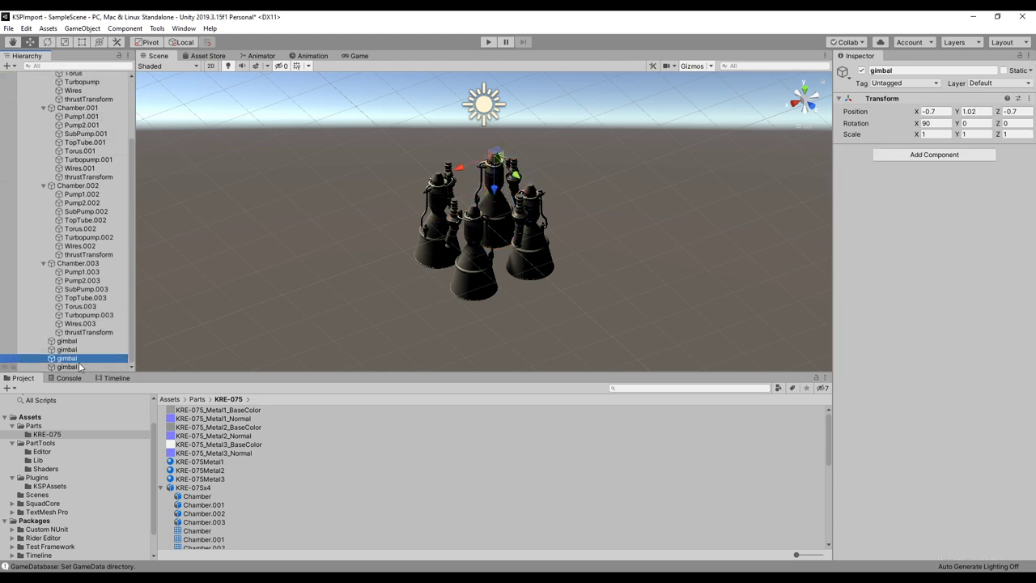
scroll(73, 202, "up", 3)
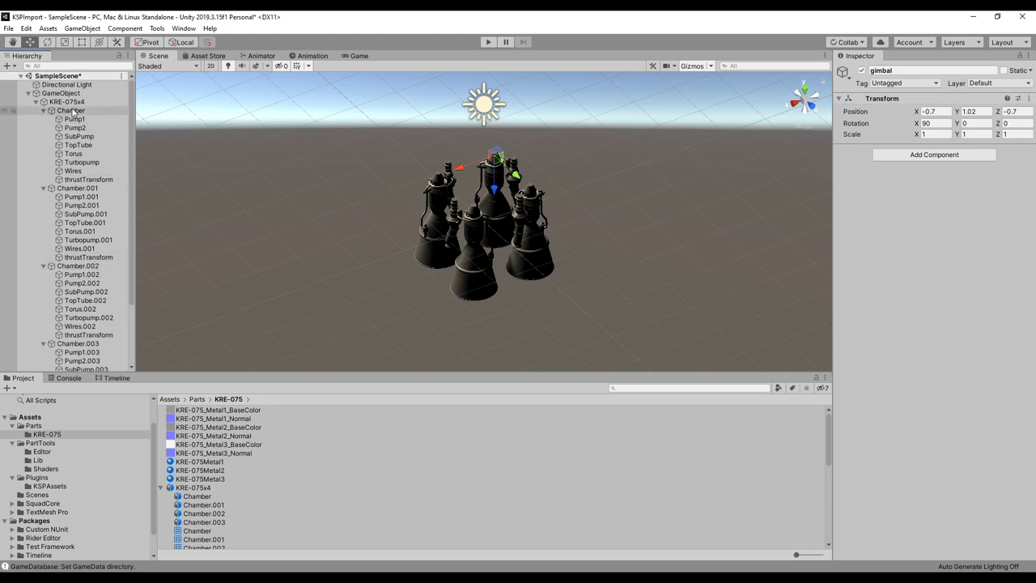
left_click_drag(72, 115, 71, 366)
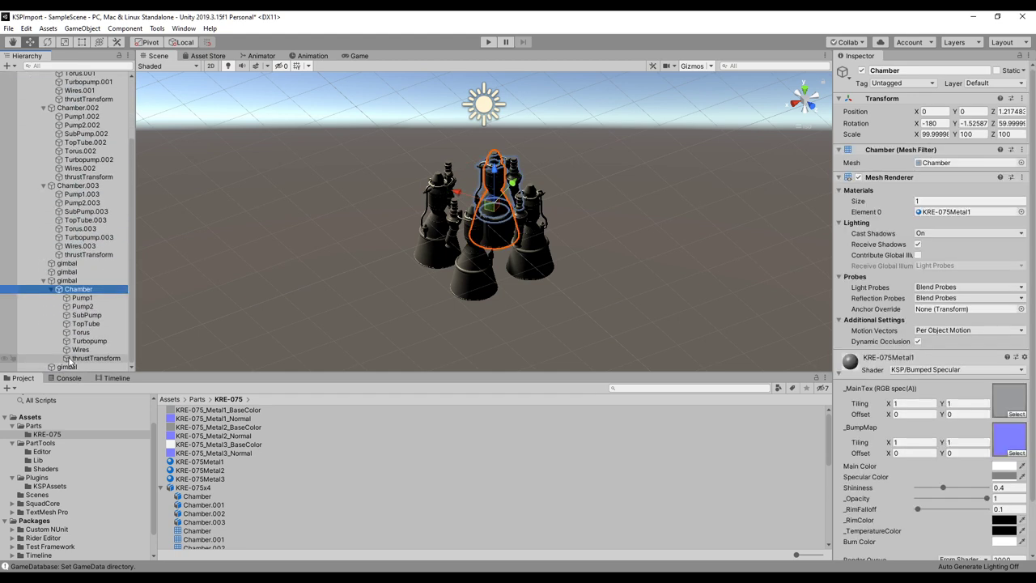
left_click(68, 281)
left_click(71, 292)
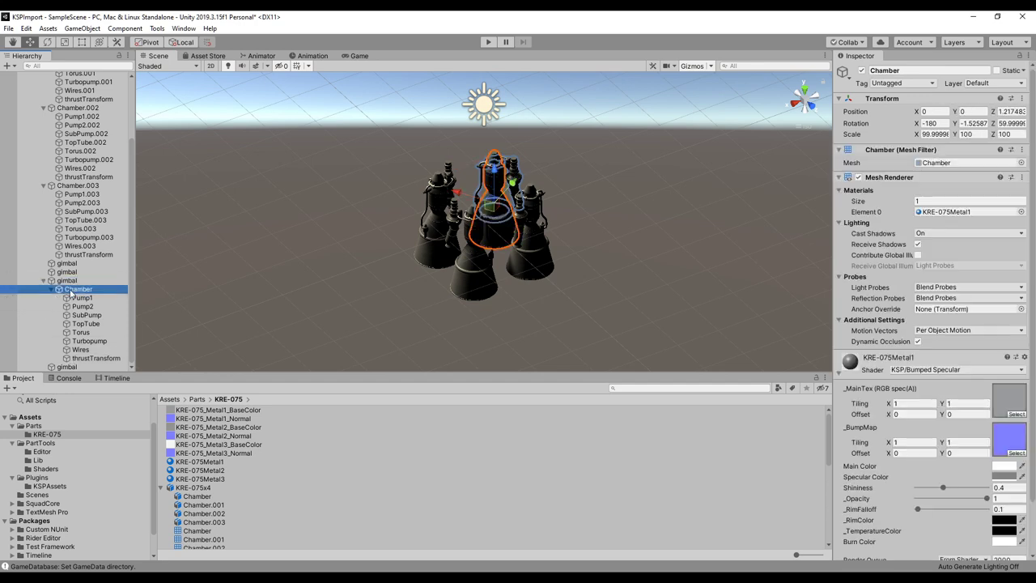
left_click(93, 358)
Step: Nest Chamber.001 inside another gimbal, then select the root GameObject and collapse the tree
mouse_move(584, 239)
left_mouse_down("alt")
mouse_move(585, 157)
mouse_move(567, 234)
left_mouse_up("alt")
left_click(527, 243)
left_click(69, 111)
left_click_drag(78, 112, 71, 299)
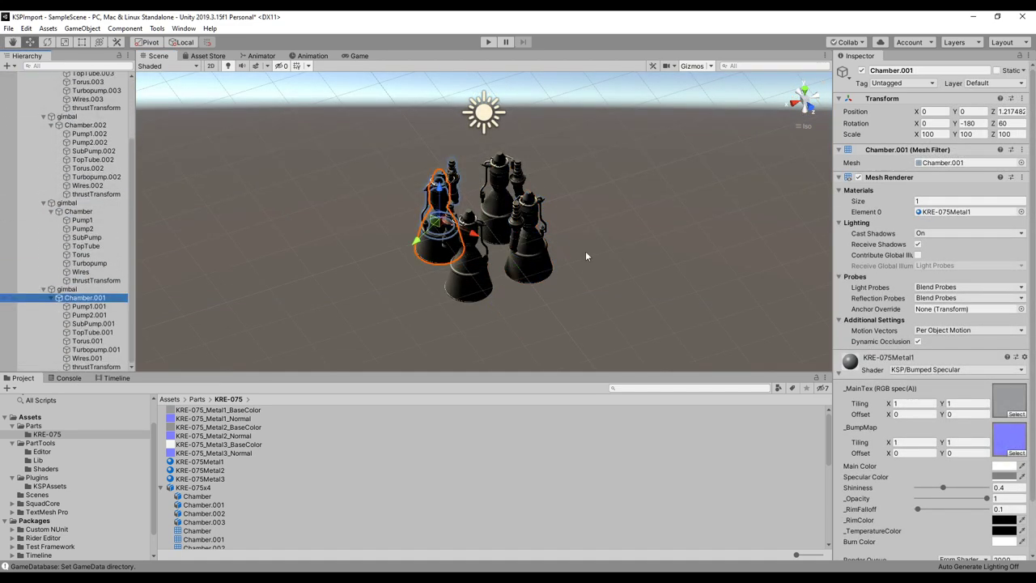
left_click_drag(586, 254, 634, 142, "alt")
middle_click_drag(634, 142, 596, 219)
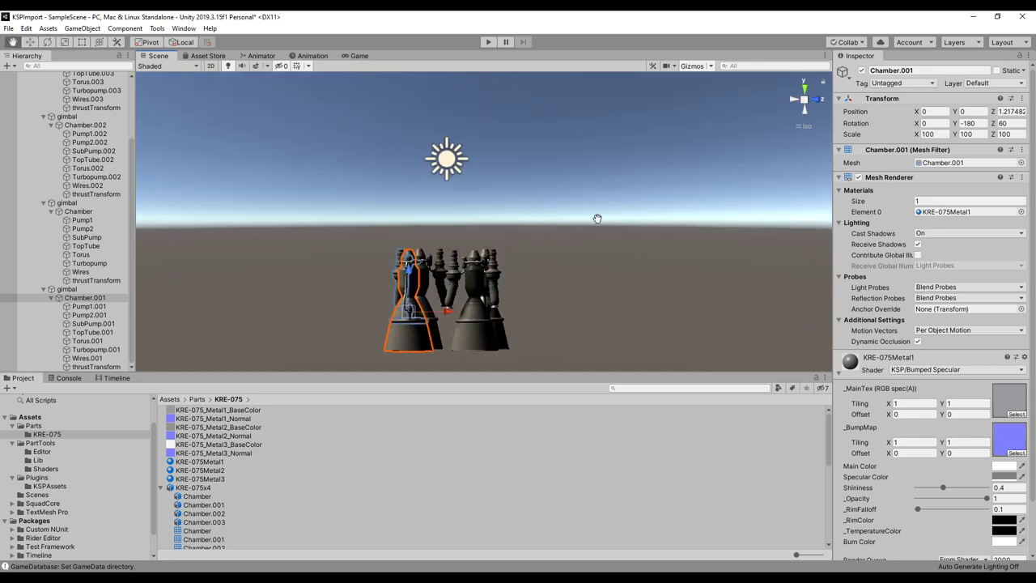
left_click(121, 249)
key("Left")
key("Left")
key("Left")
key("Left")
key("Left")
key("Left")
key("Left")
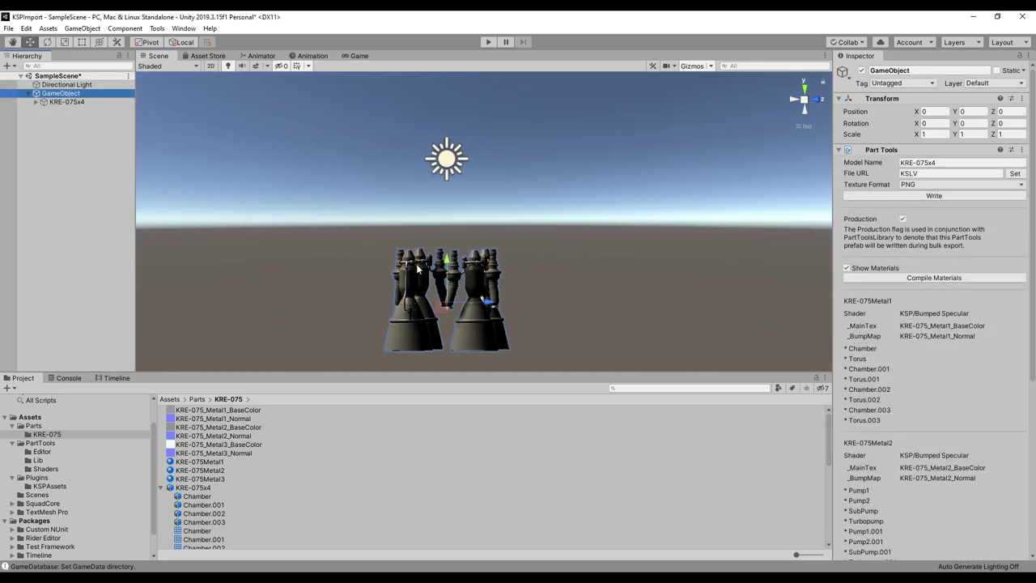
Step: Write the model out as KRE-075x4.mu, then expand KRE-075x4 and select the first gimbal
left_click_drag(420, 273, 619, 238, "alt")
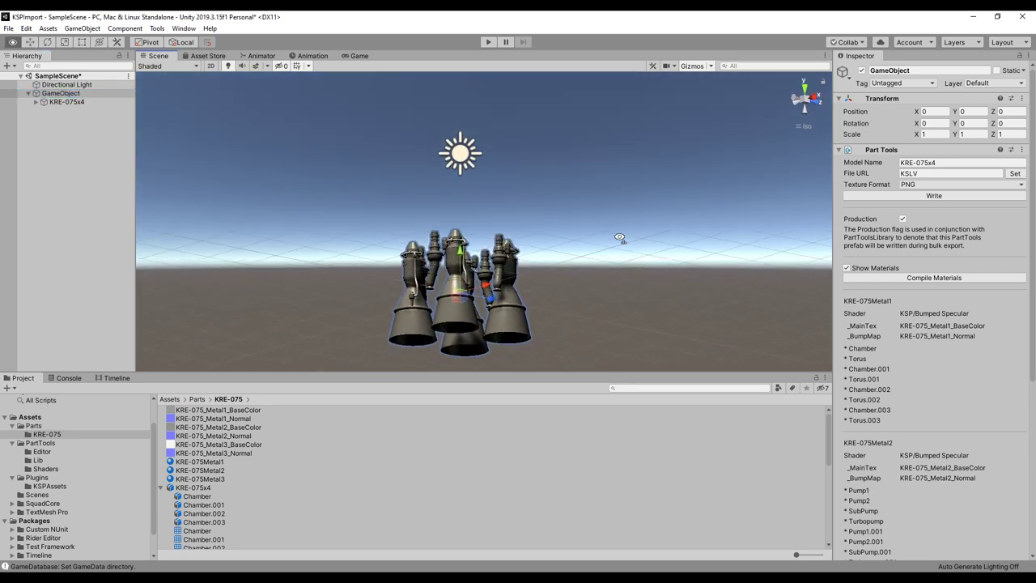
left_click(930, 197)
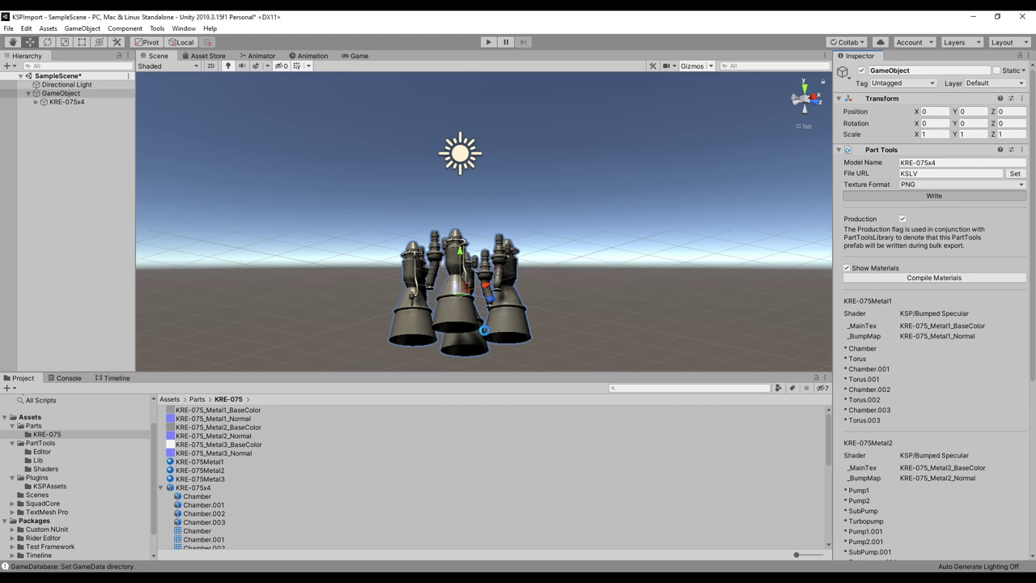
left_click_drag(486, 333, 16, 114, "alt")
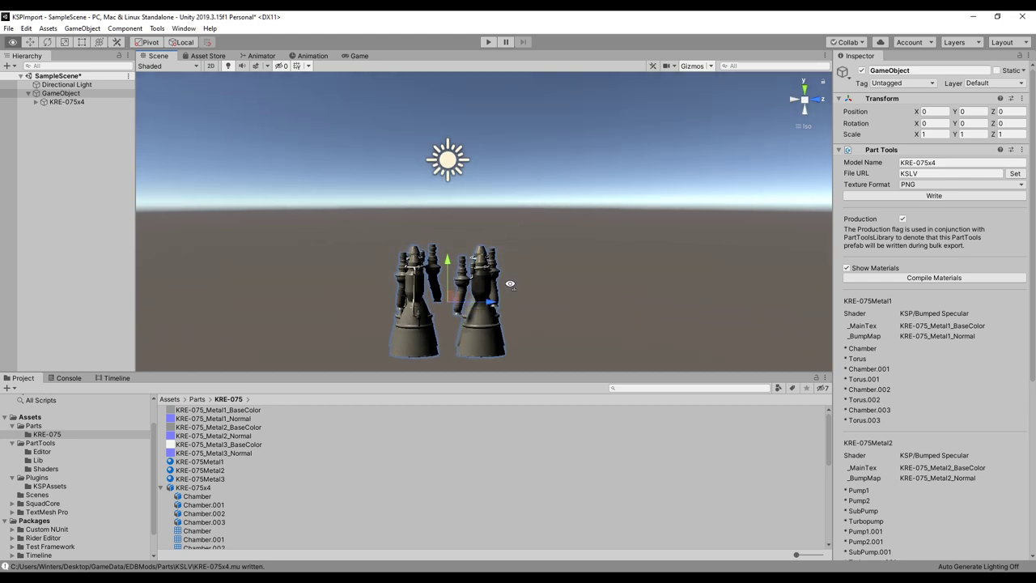
left_click(34, 102, "alt")
scroll(90, 166, "down", 5)
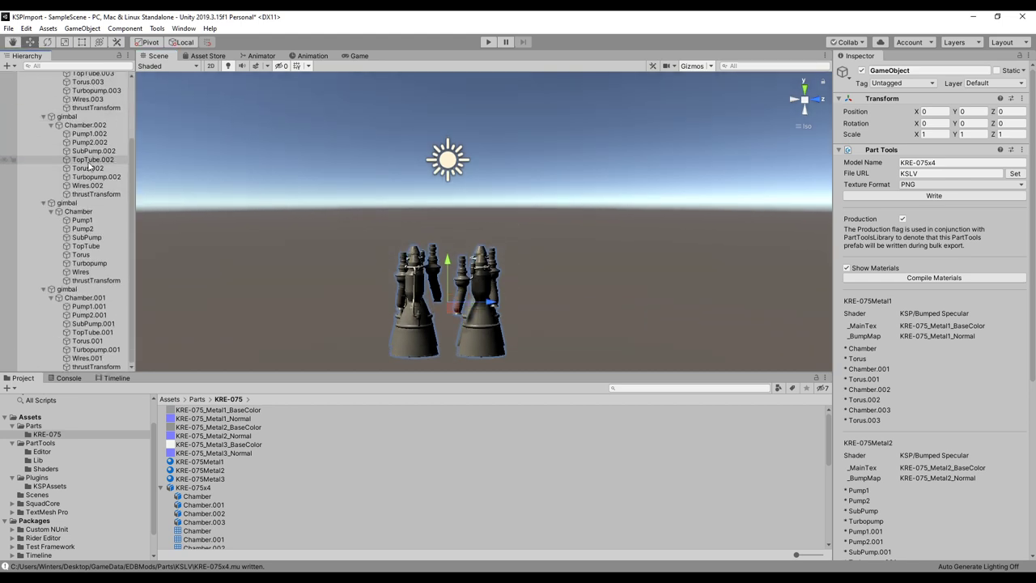
scroll(90, 165, "up", 4)
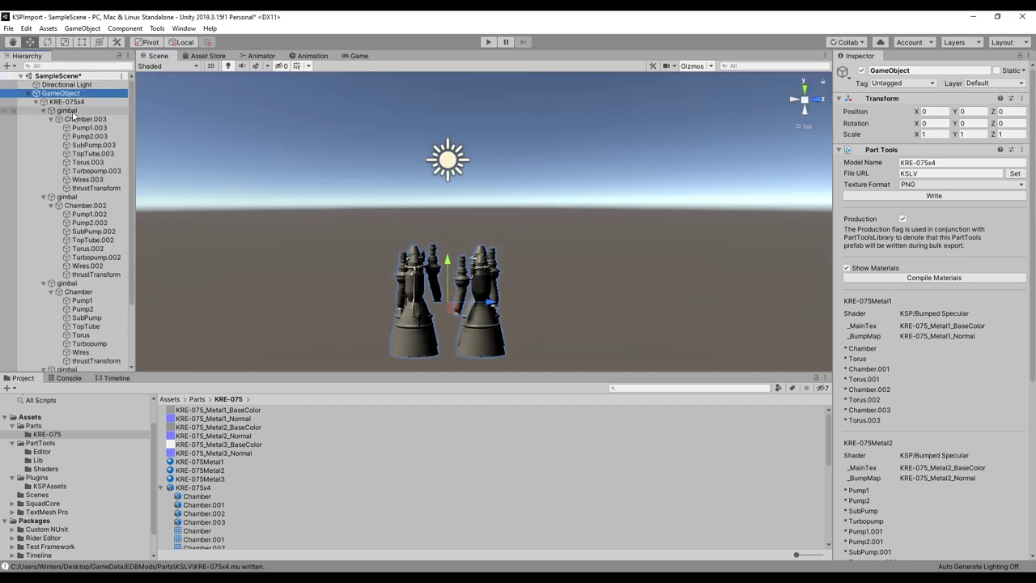
left_click(71, 110)
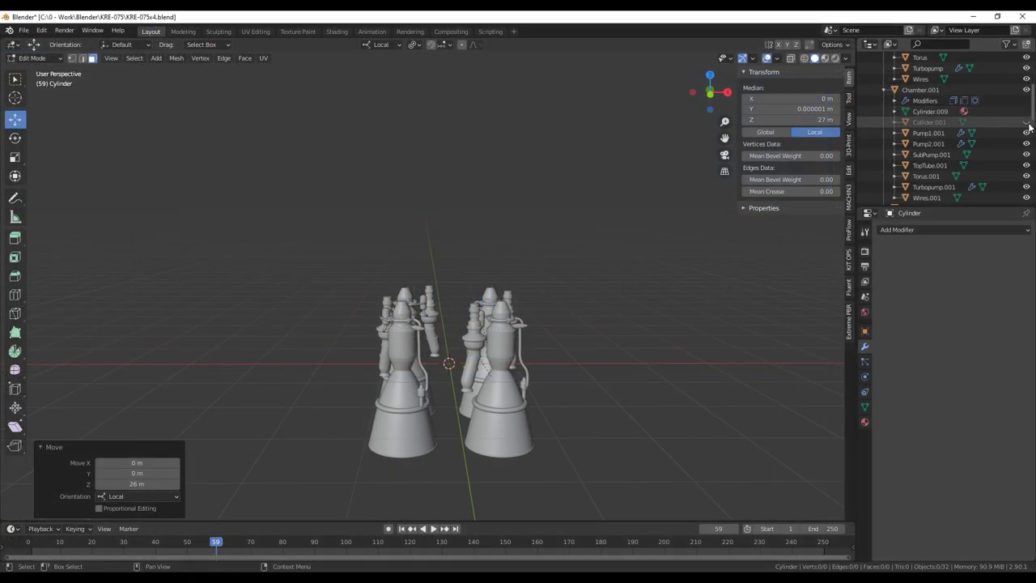
Step: Unhide Collider, Collider.001, Collider.002 and Collider.003 in the viewport
left_click(1026, 122)
scroll(1012, 121, "up", 4)
left_click(1026, 90)
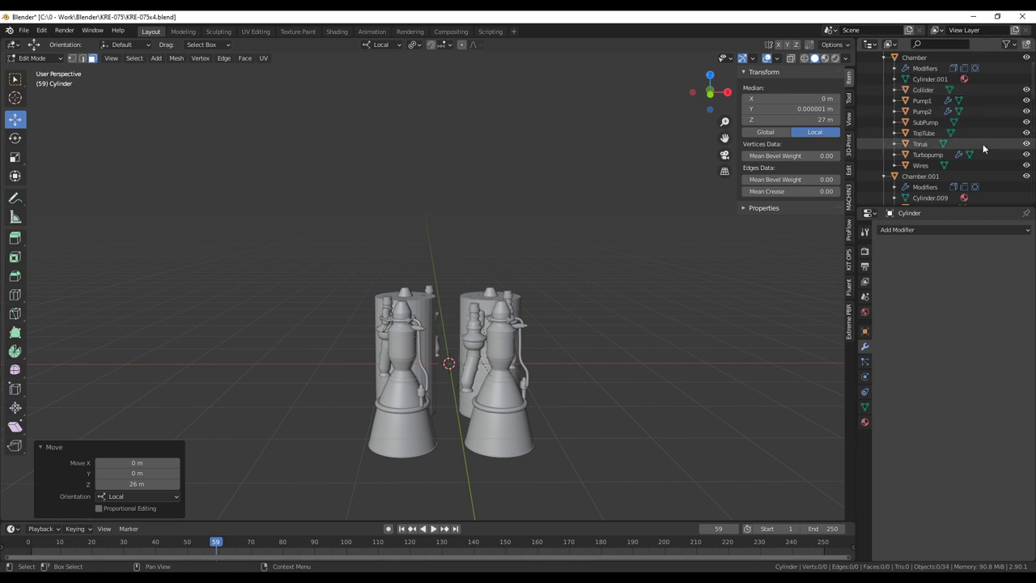
scroll(1012, 134, "down", 5)
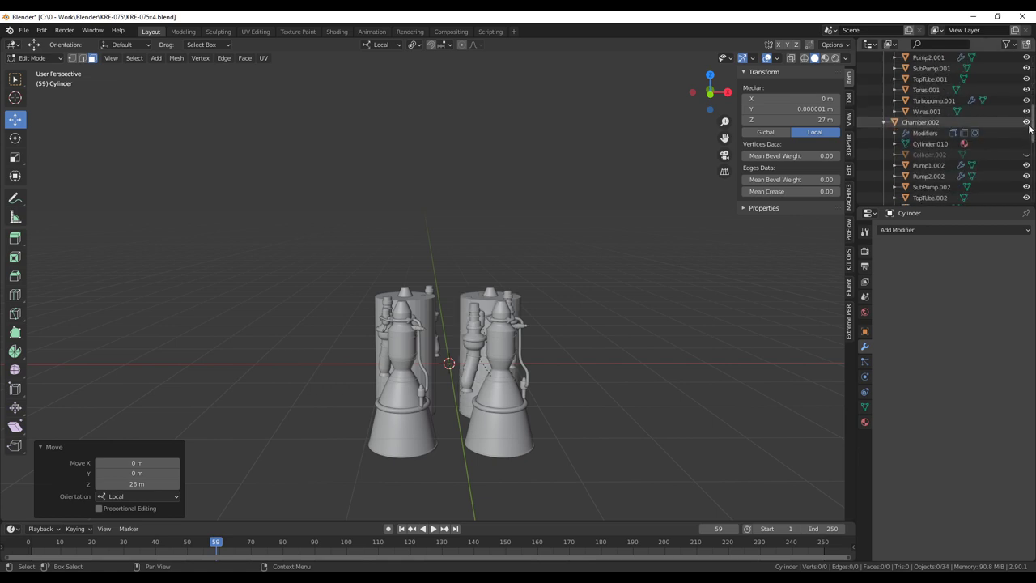
left_click(1026, 153)
scroll(955, 190, "down", 1)
scroll(955, 190, "down", 3)
left_click(1026, 186)
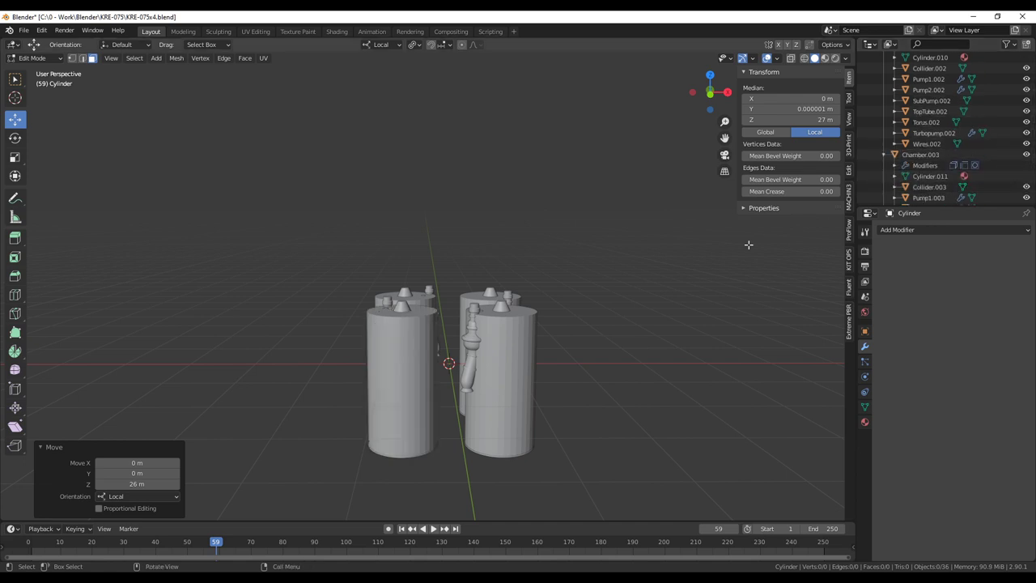
left_click(23, 33)
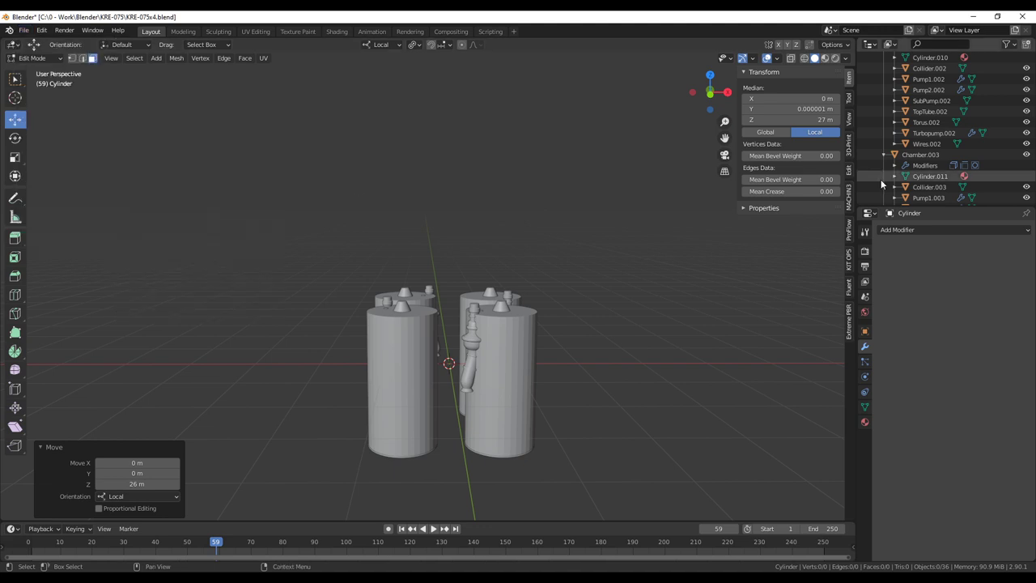
scroll(932, 178, "down", 5)
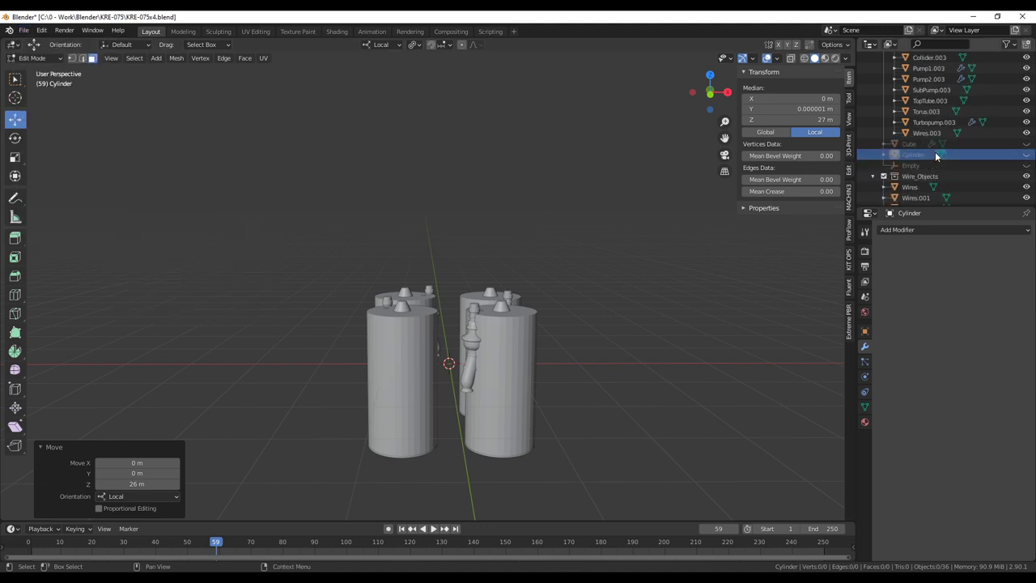
Step: Export the full scene as KRE-075x4.fbx with Selected Objects and All Actions turned off
left_click(23, 30)
mouse_move(56, 185)
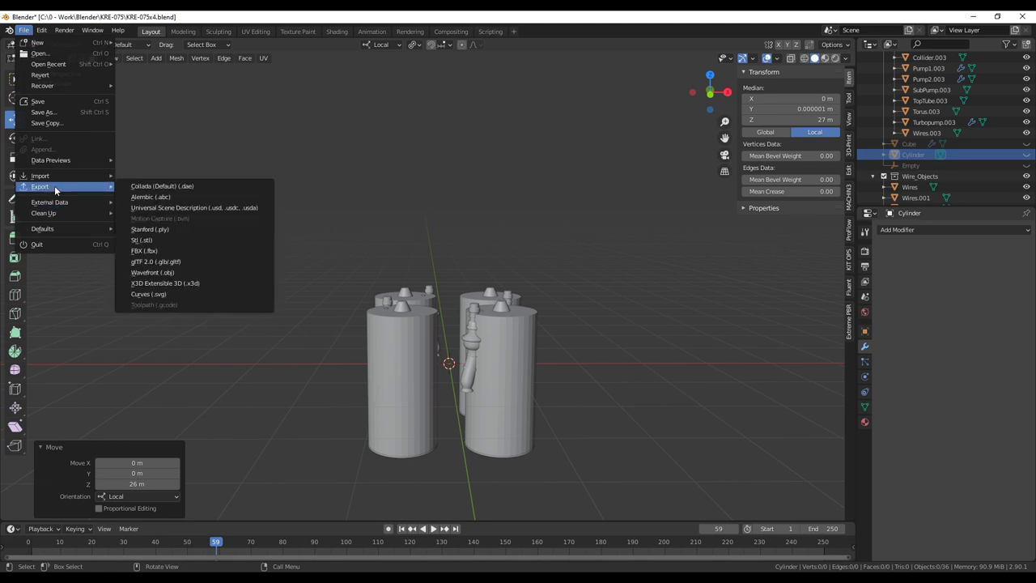
key("Escape")
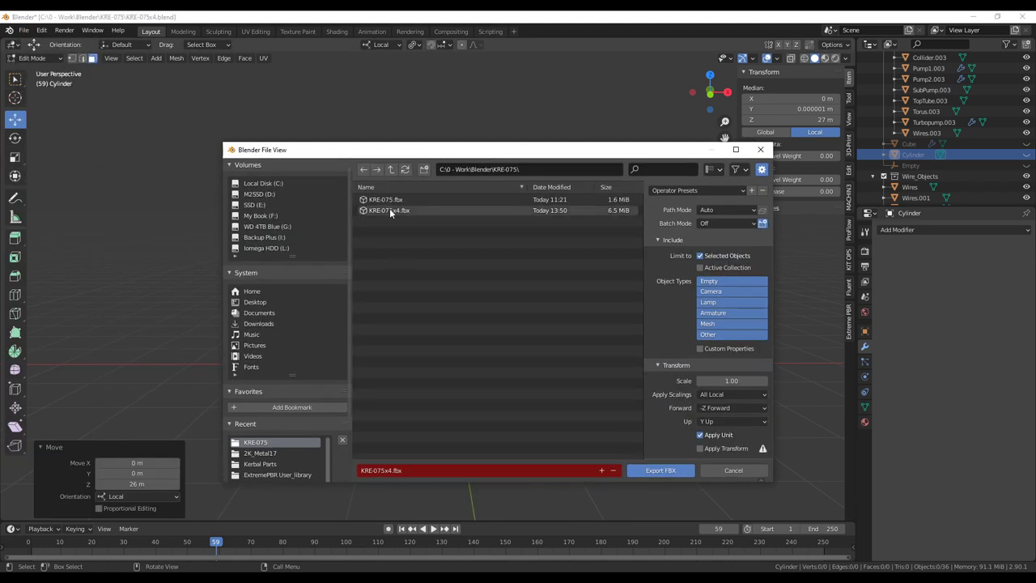
left_click(701, 255)
scroll(708, 311, "down", 2)
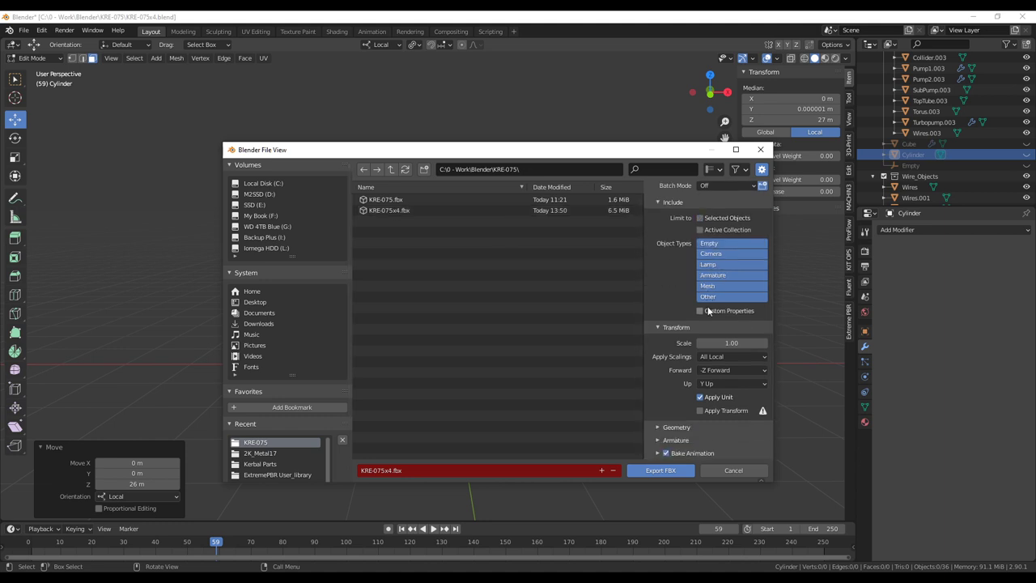
left_click(657, 453)
scroll(695, 455, "down", 5)
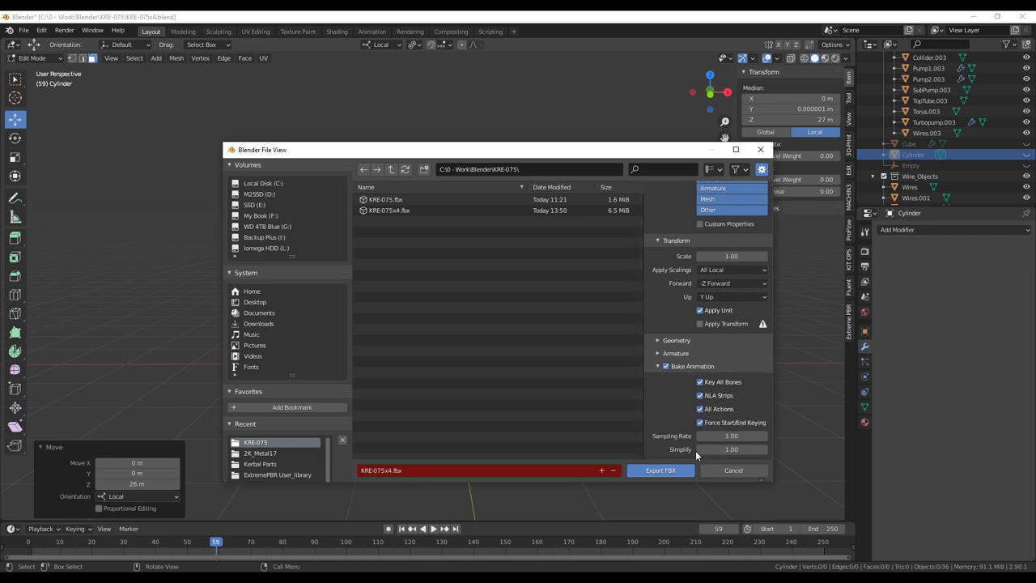
left_click(701, 409)
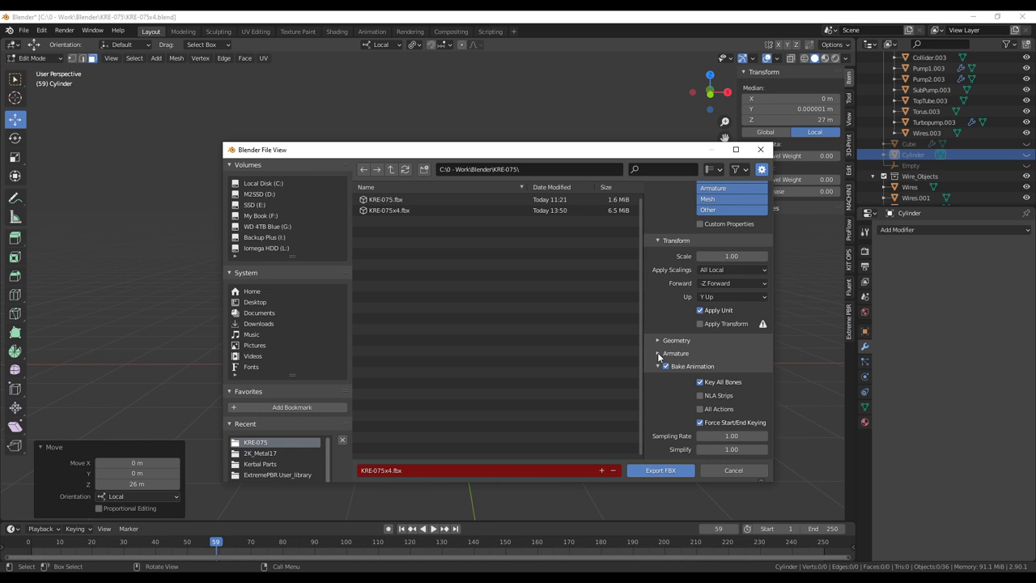
left_click(658, 353)
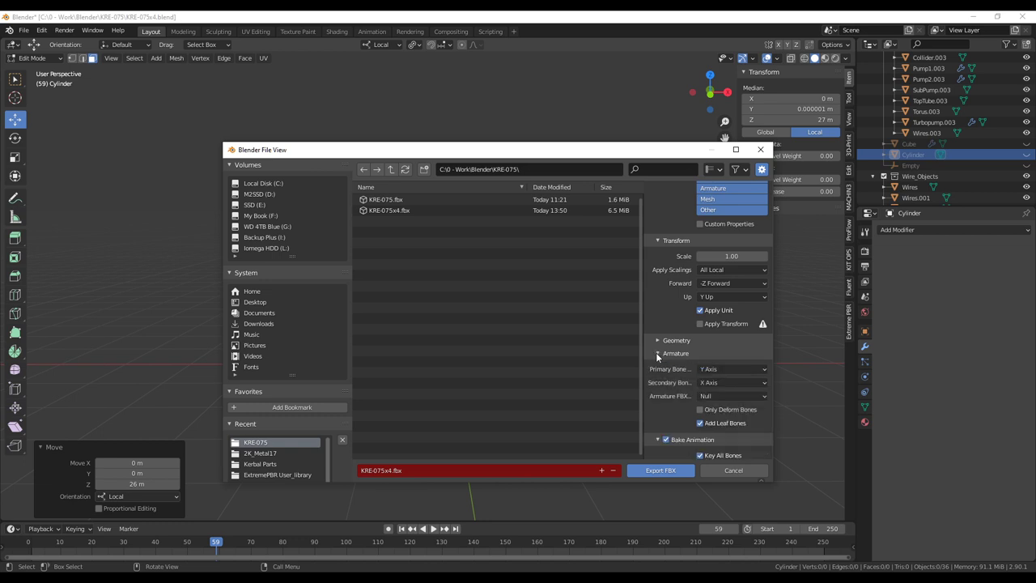
left_click(657, 340)
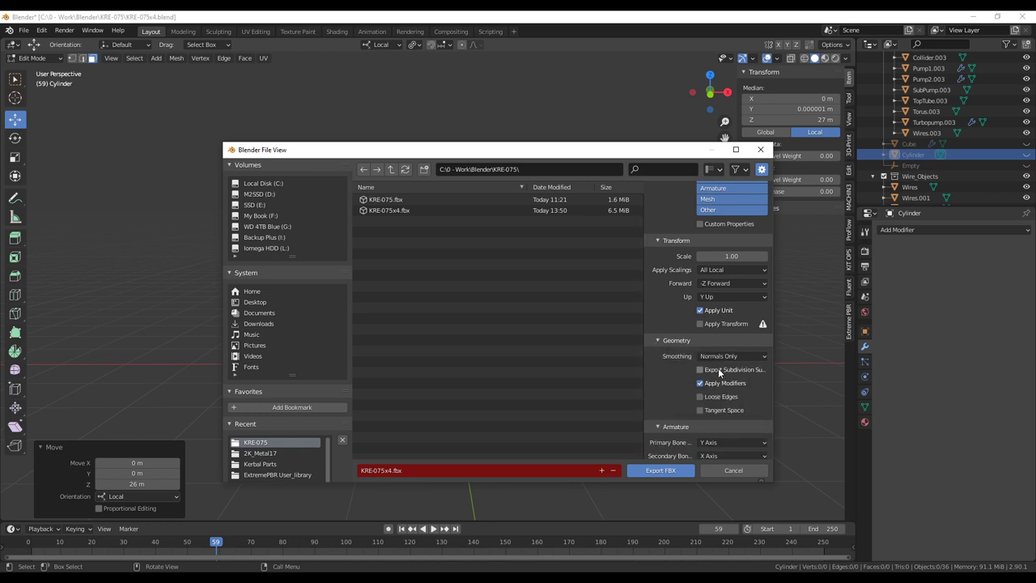
scroll(711, 301, "up", 3)
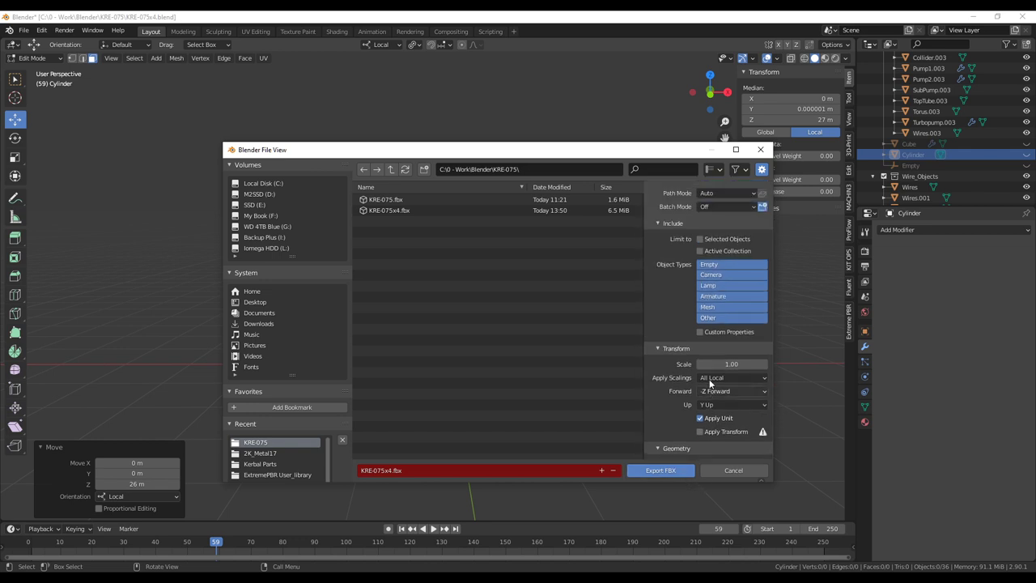
left_click(660, 470)
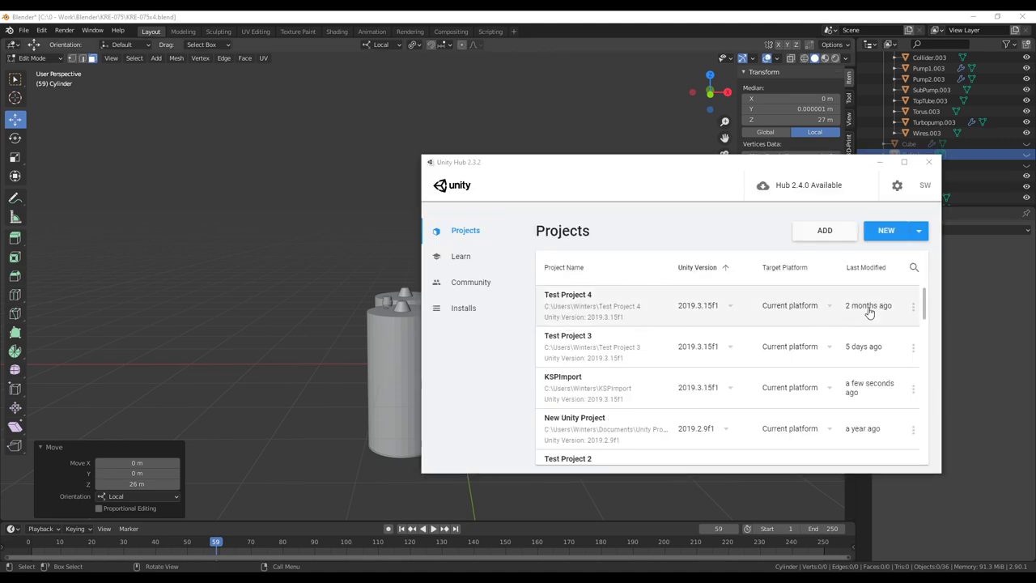
Step: Show the KSPImport project folder in File Explorer from its Unity Hub menu
left_click(913, 388)
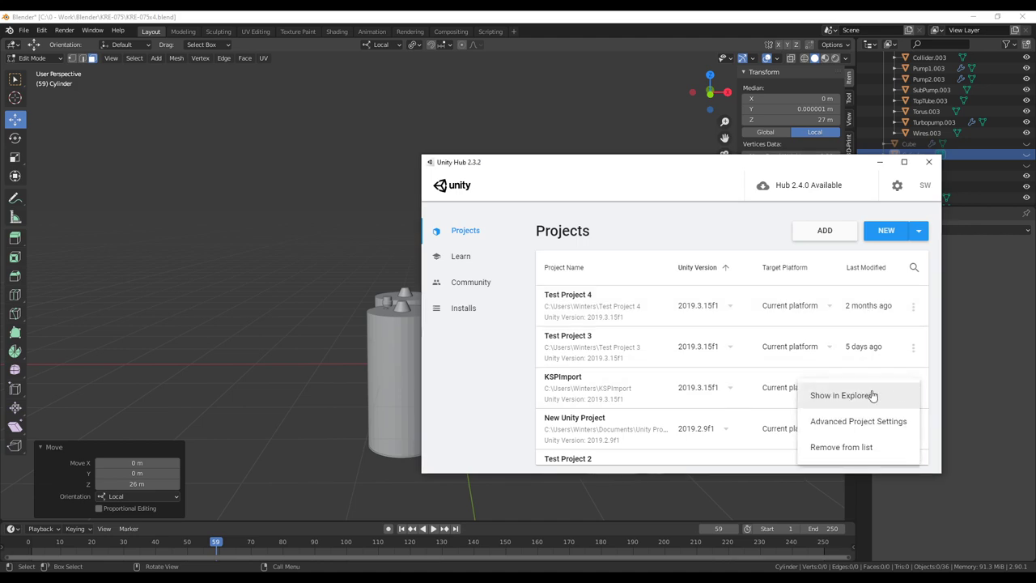
left_click(861, 397)
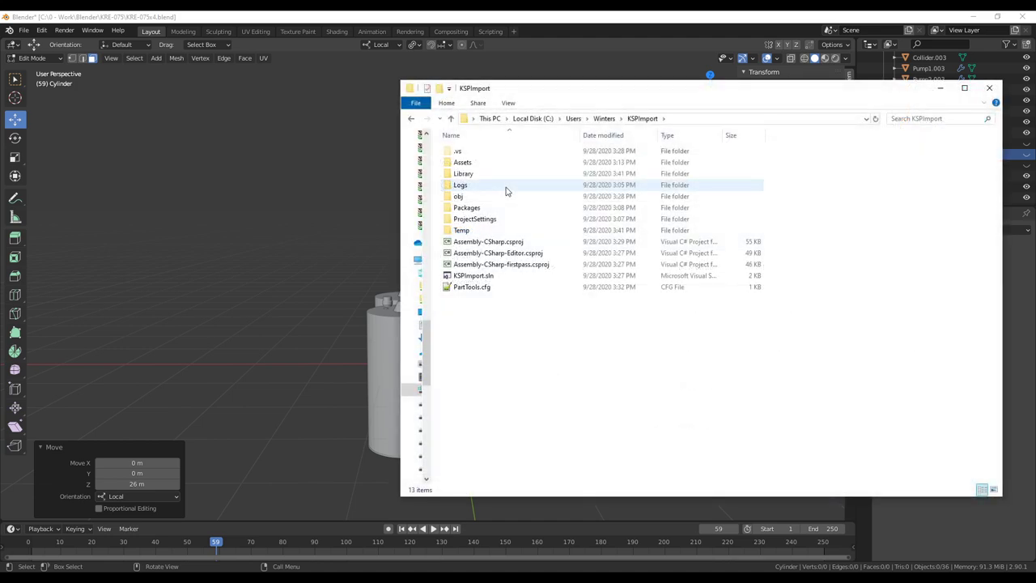
Step: Open Assets > Parts > KRE-075 and place the Blender KRE-075 window beside it
double_click(481, 163)
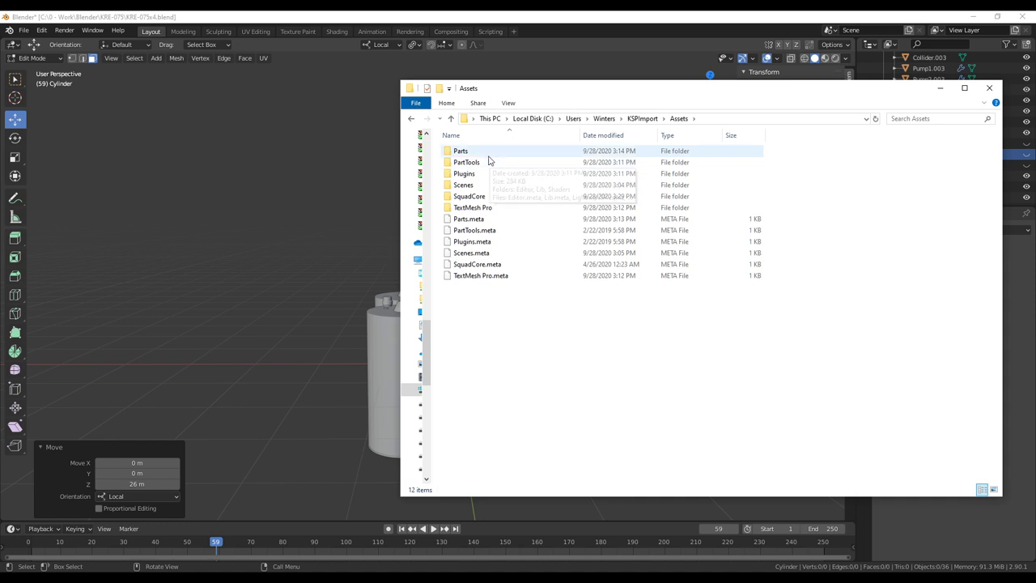
double_click(488, 152)
double_click(489, 152)
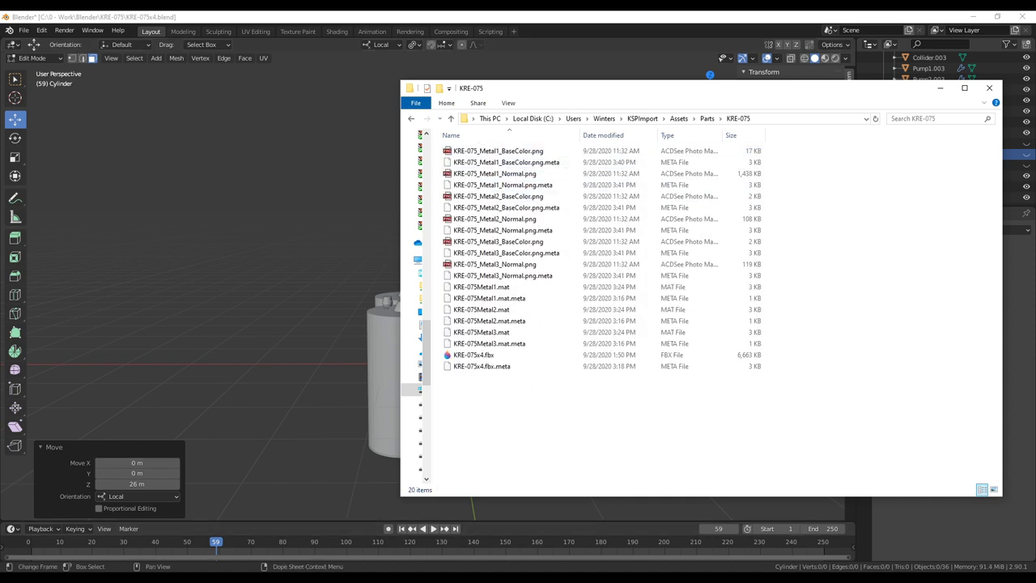
key("alt+Tab")
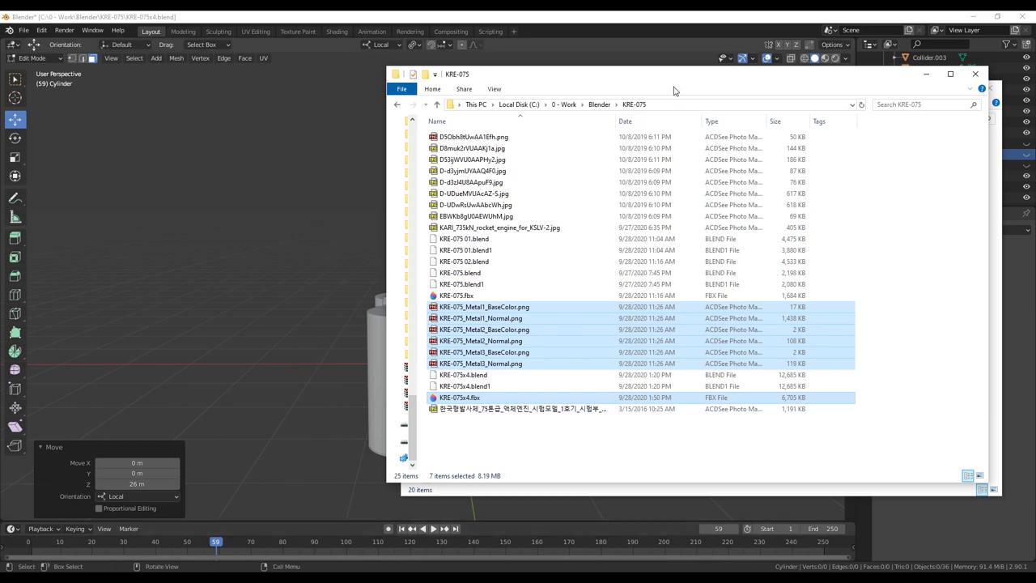
left_click_drag(571, 81, 241, 90)
key("alt+Tab")
Step: Copy KRE-075x4.fbx into the project folder, replacing the old file, and return to Unity
left_click(193, 406)
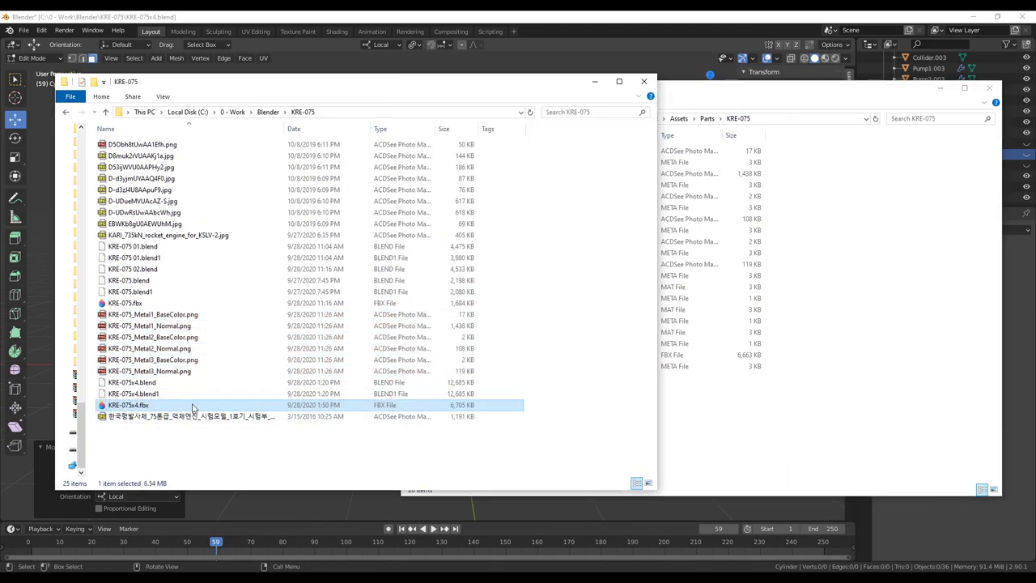
left_click_drag(291, 410, 534, 388)
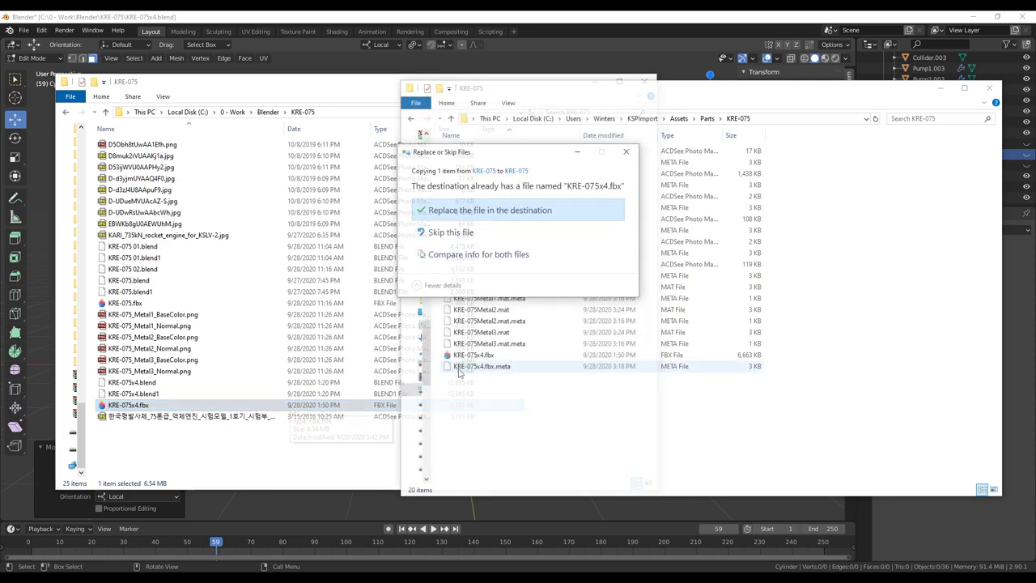
left_click(497, 206)
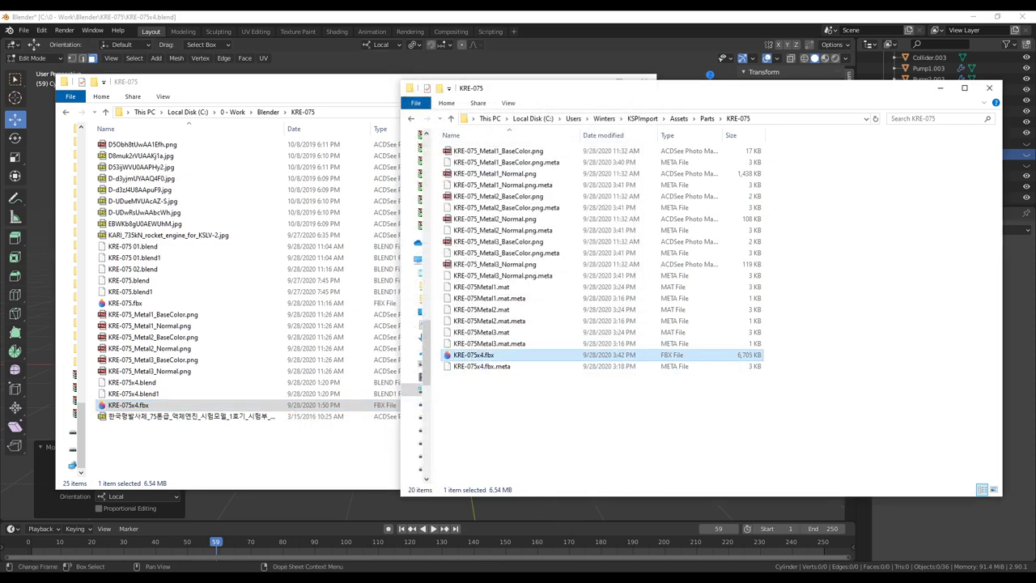
left_click(508, 471)
key("alt+Tab")
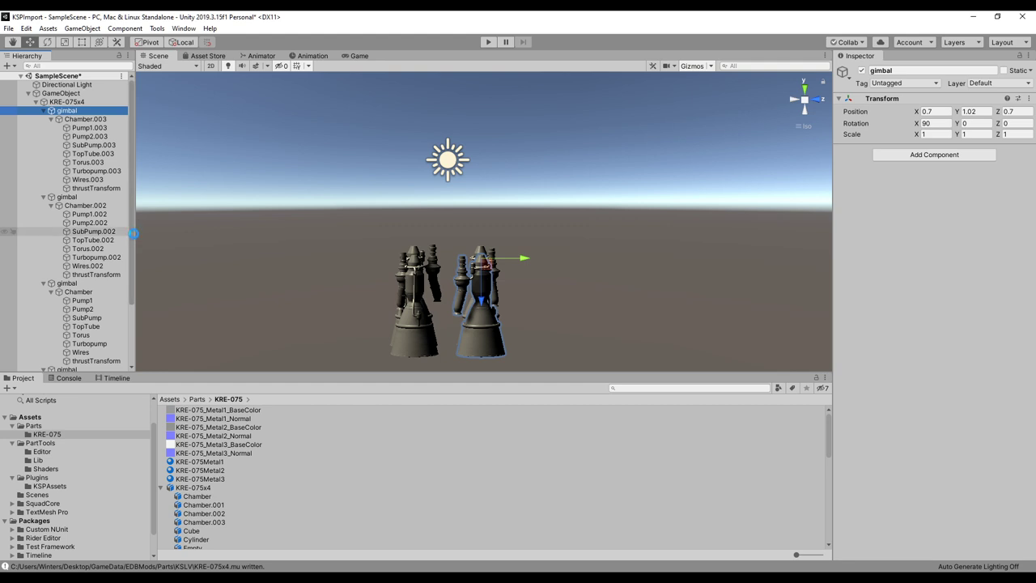
Step: Move Chamber, Chamber.001, Chamber.002 and Chamber.003 directly under KRE-075x4
scroll(133, 291, "down", 3)
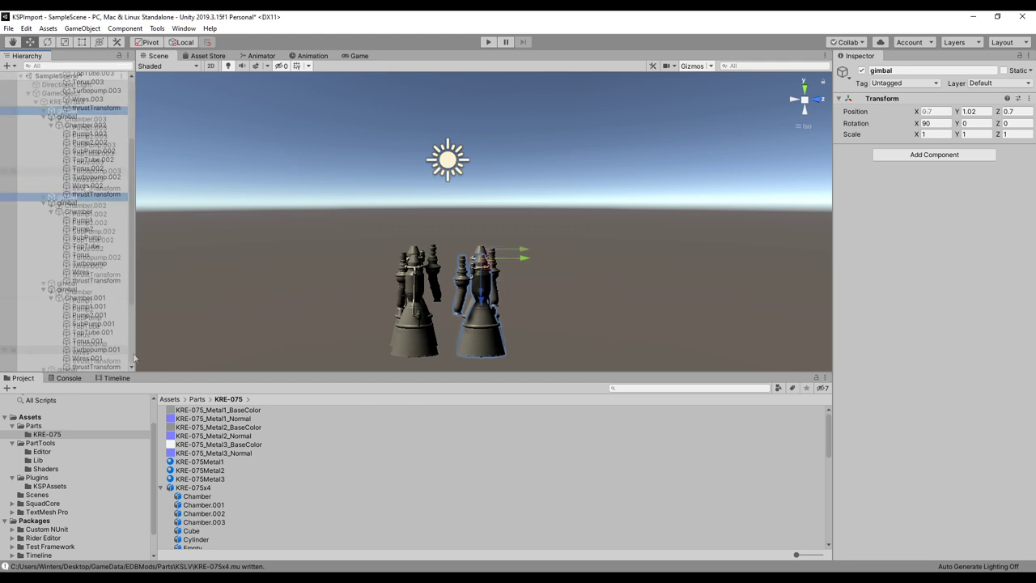
left_click(80, 299)
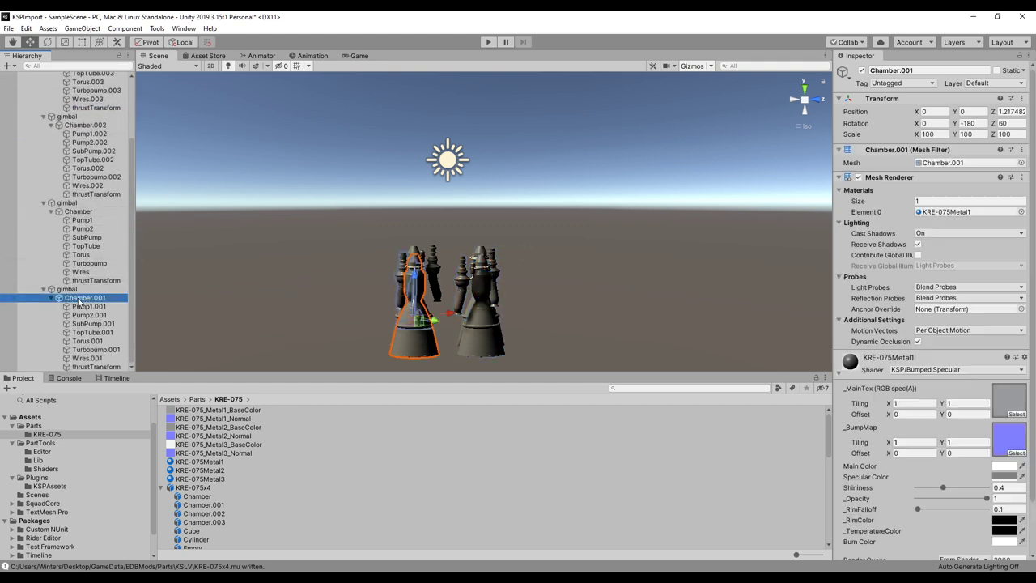
left_click(79, 211, "ctrl")
left_click(85, 125, "ctrl")
scroll(85, 146, "up", 2)
scroll(85, 142, "up", 1)
left_click(85, 122, "ctrl")
left_click_drag(84, 126, 75, 103)
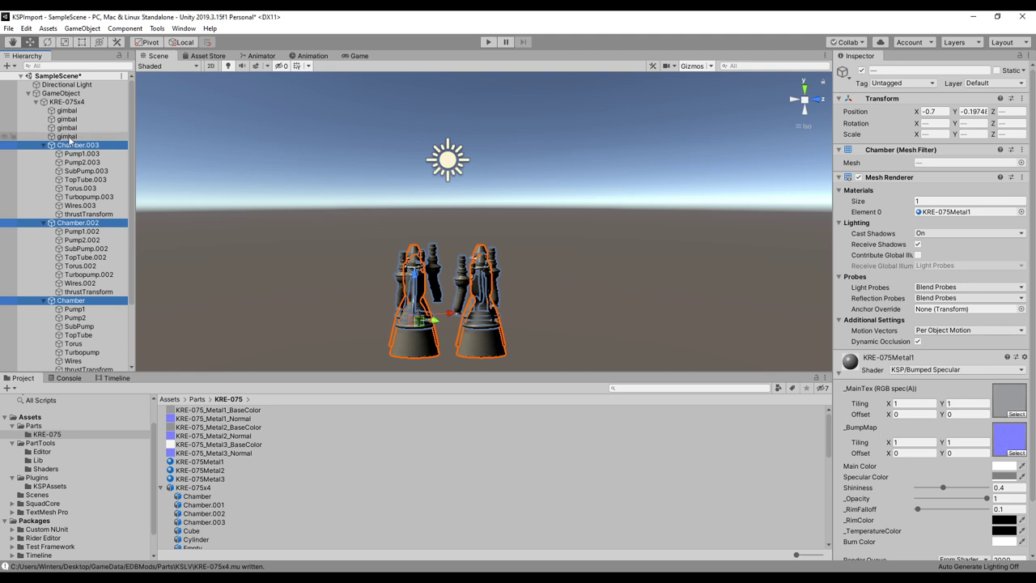
Step: Drag the four emptied gimbals onto KRE-075x4, then select the KRE-075x4 model
left_click(71, 136)
left_click(69, 111, "shift")
left_click_drag(67, 120, 70, 102)
scroll(60, 292, "up", 3)
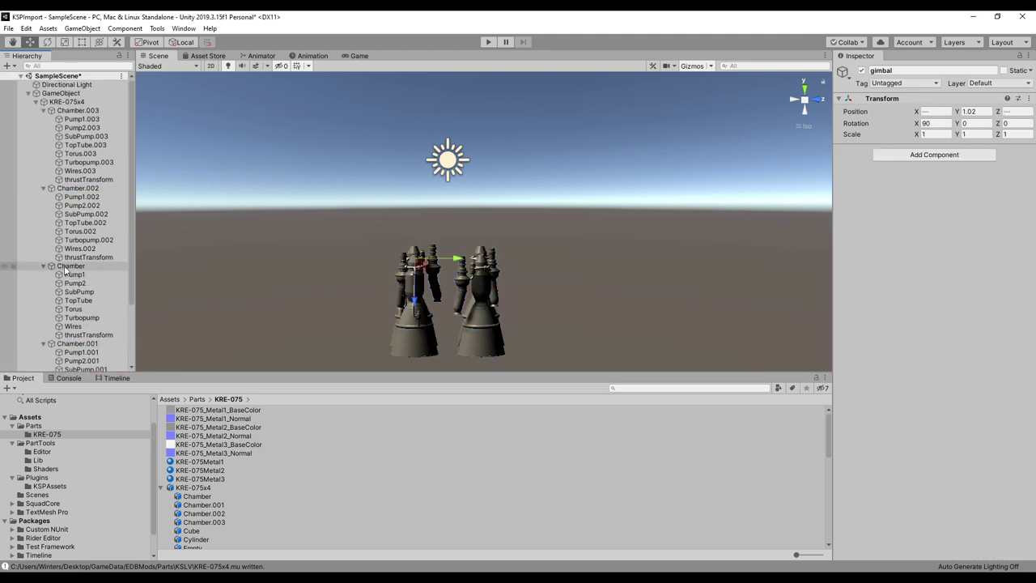
left_click(81, 103)
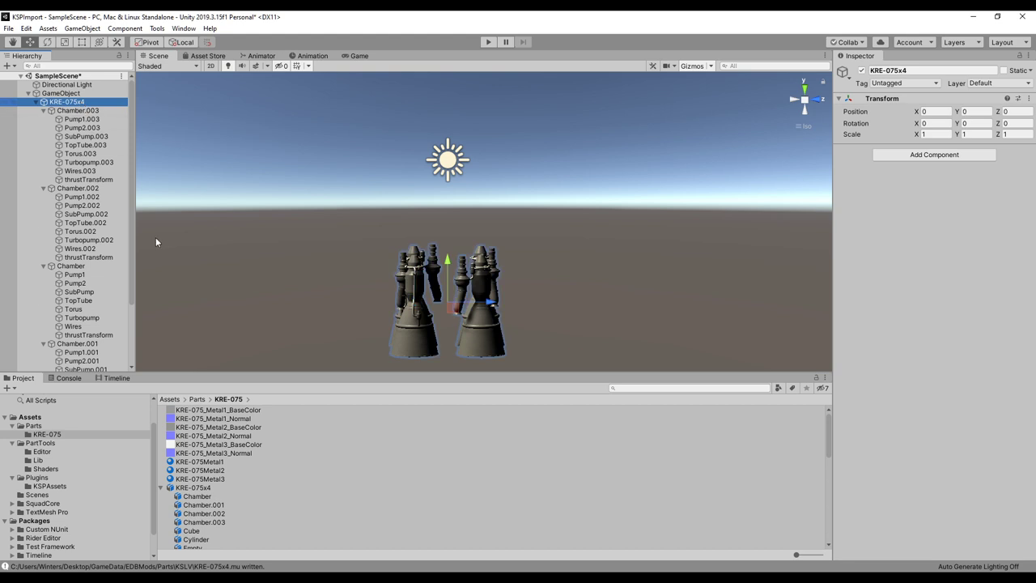
Step: Expand the chambers and select Collider, Collider.001, Collider.002 and Collider.003 together
left_click(43, 145)
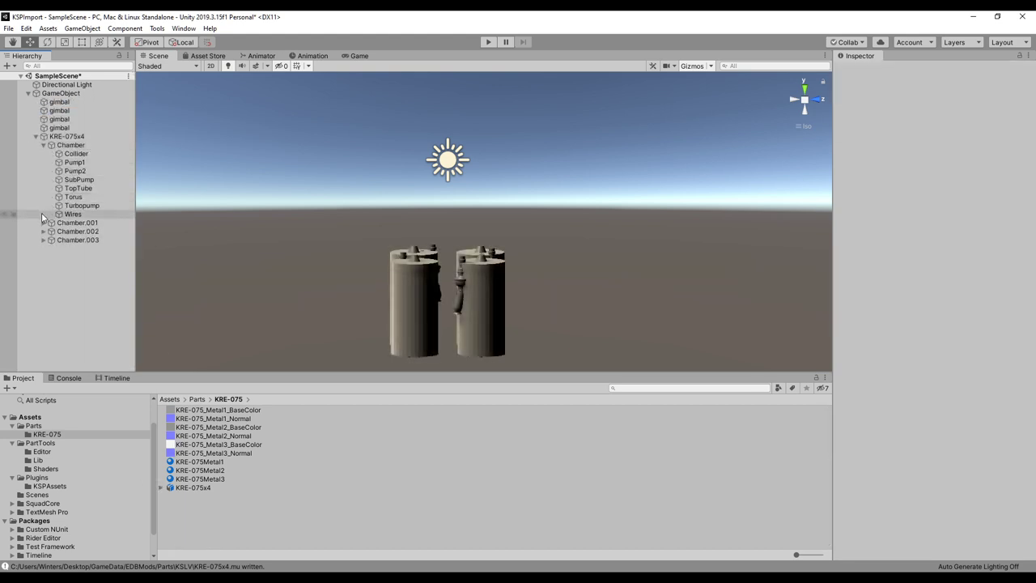
left_click(43, 223)
left_click(43, 301)
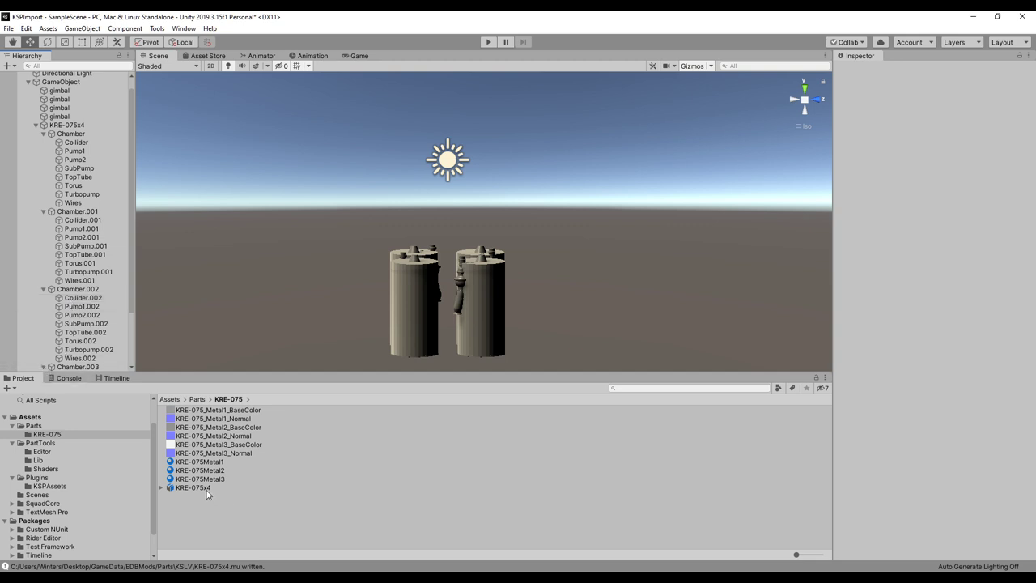
left_click(206, 489)
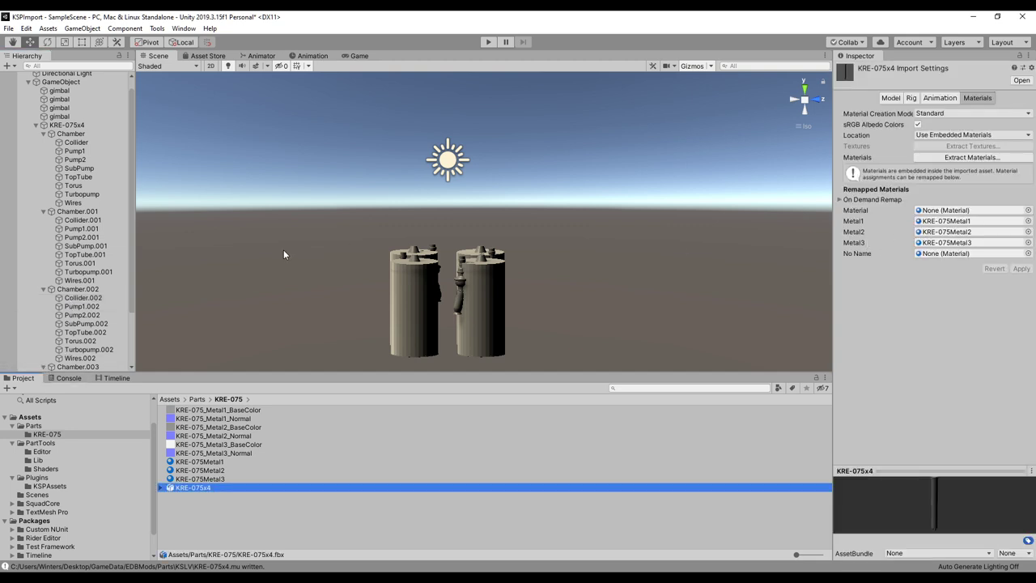
scroll(92, 311, "down", 3)
left_click(83, 306)
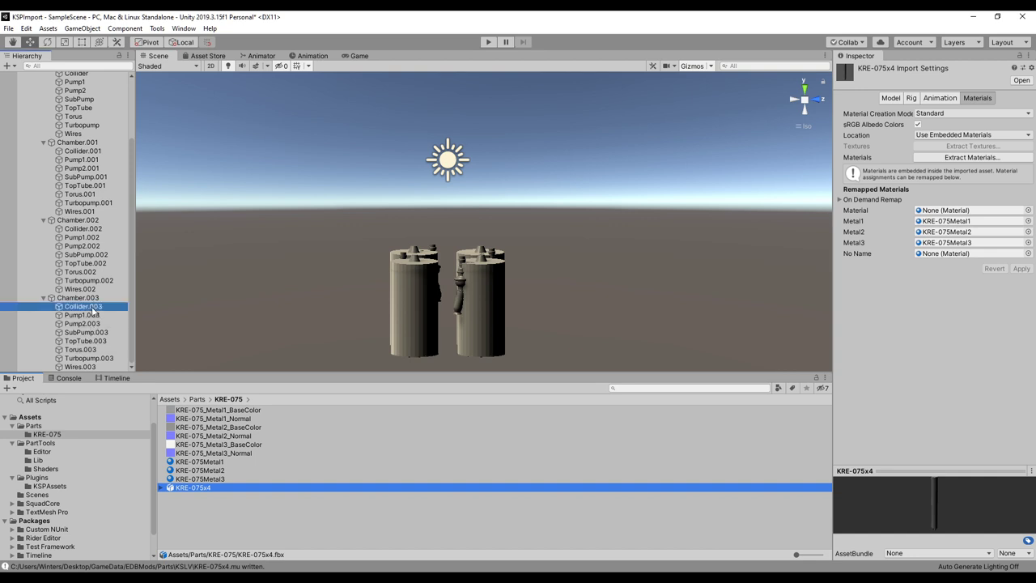
left_click(81, 229, "ctrl")
left_click(81, 151, "ctrl")
scroll(80, 119, "up", 3)
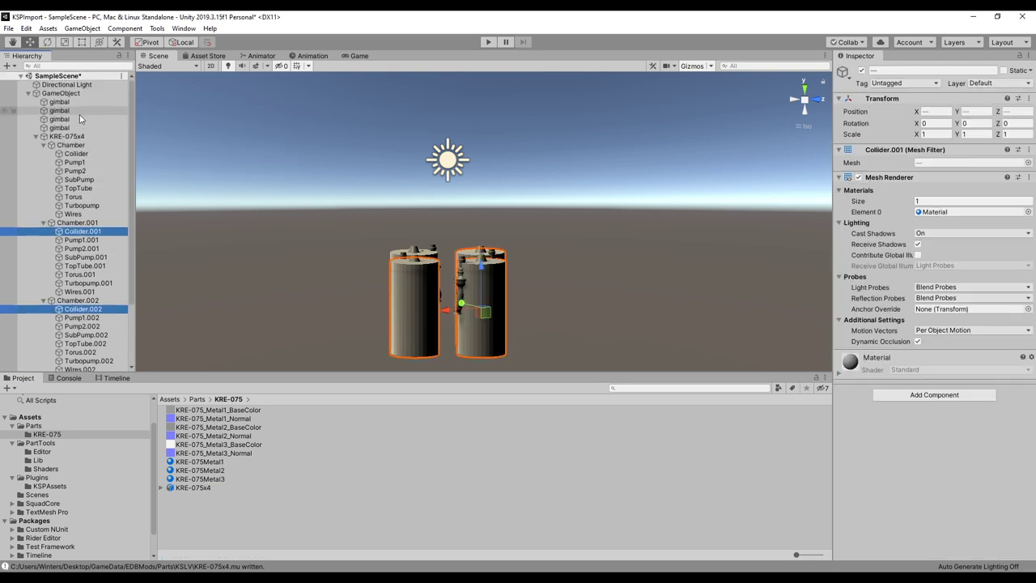
left_click(76, 153, "ctrl")
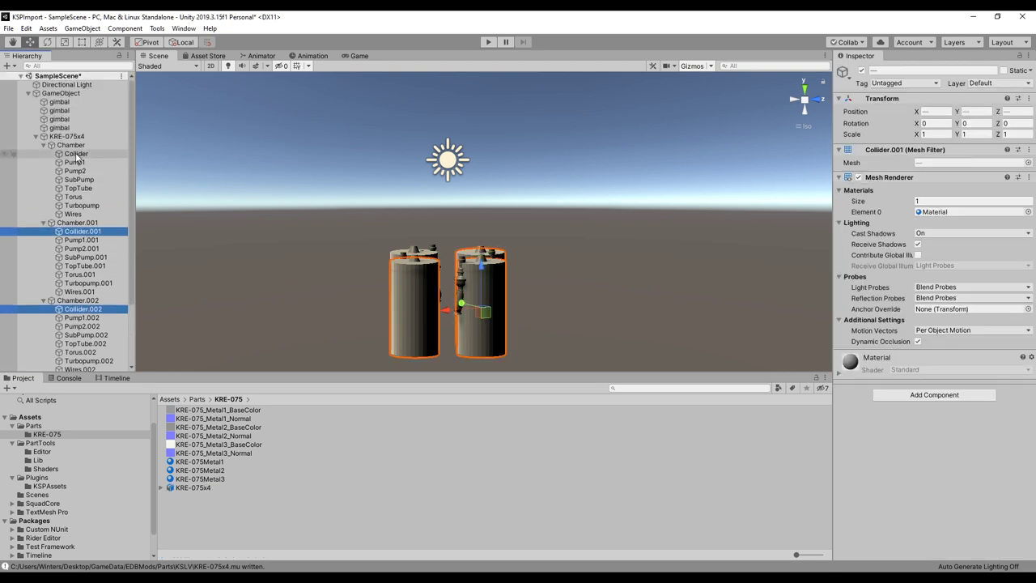
Step: Remove the colliders' Mesh Renderer and give them a convex Mesh Collider
right_click(917, 183)
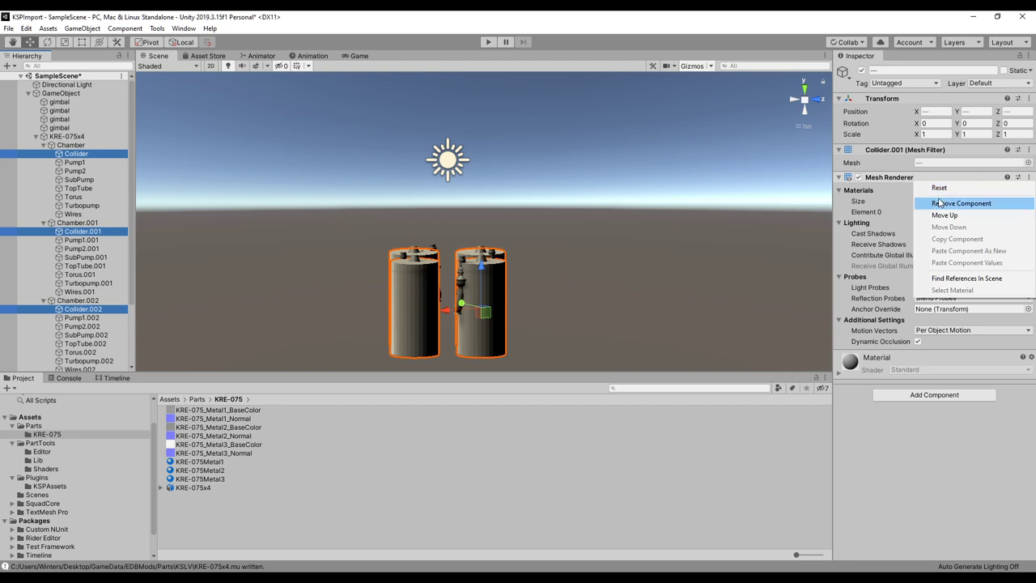
left_click(942, 204)
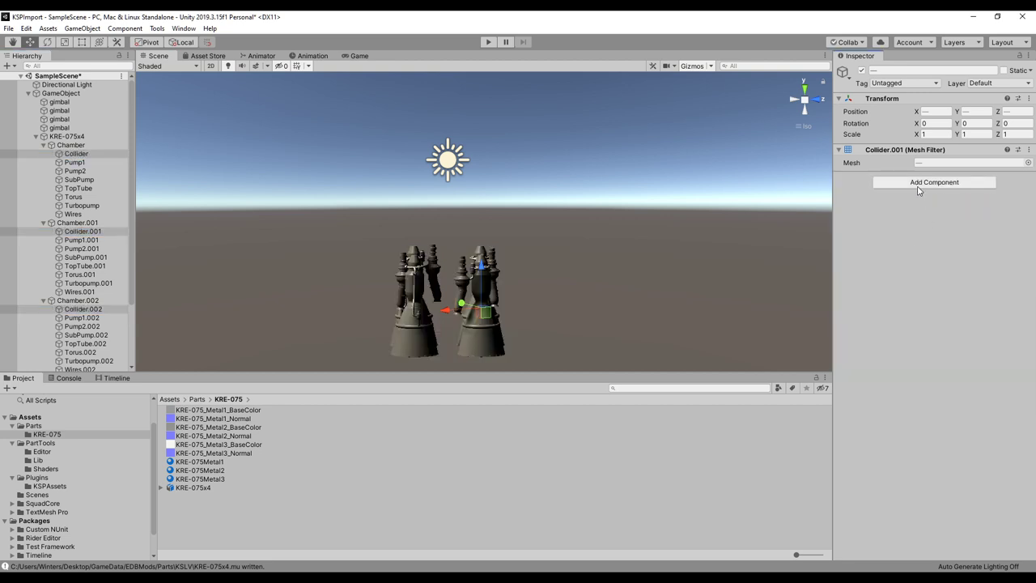
left_click(918, 183)
left_click(903, 317)
scroll(902, 296, "down", 1)
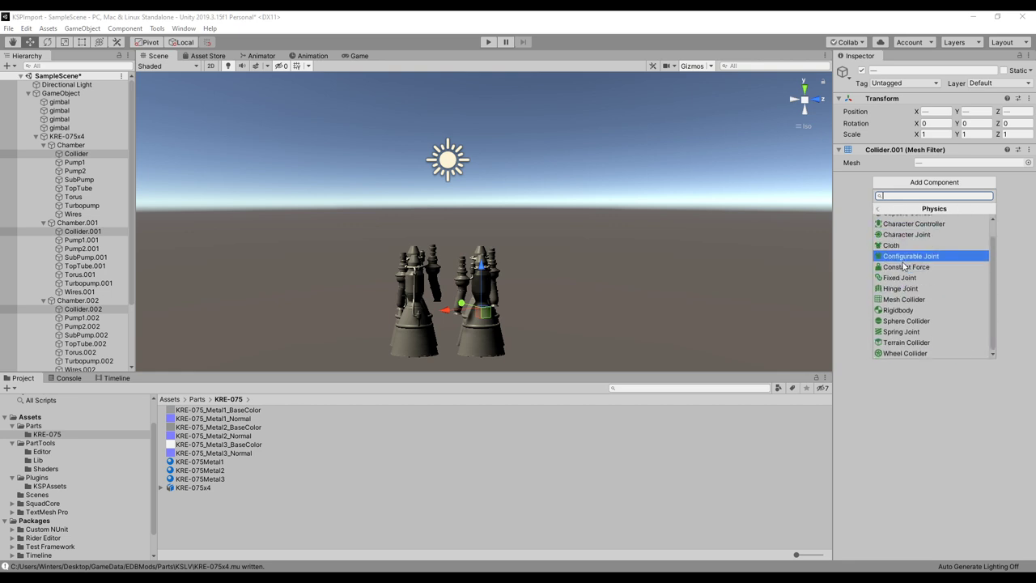
left_click(905, 299)
left_click(918, 191)
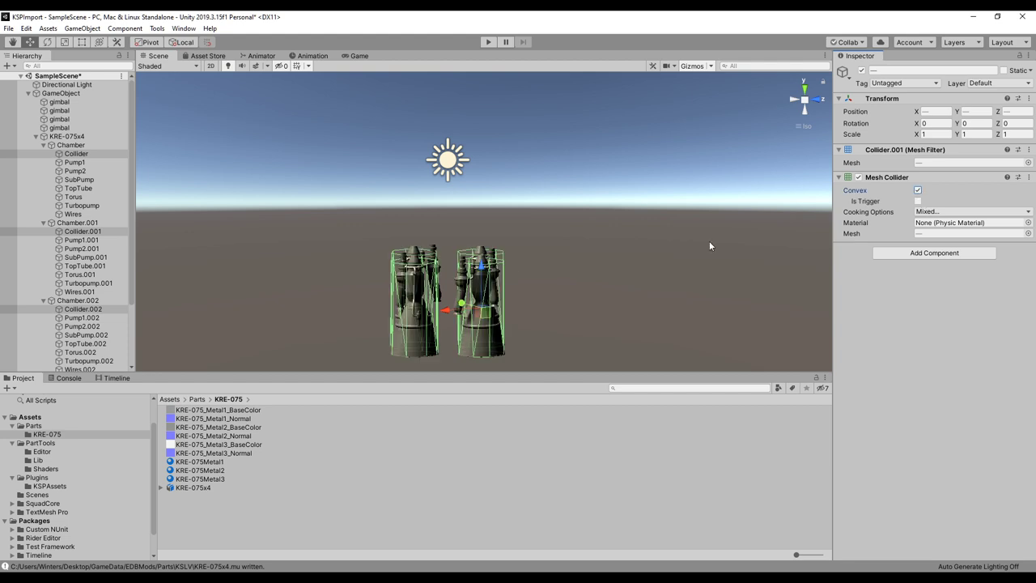
left_click_drag(592, 292, 553, 259, "alt")
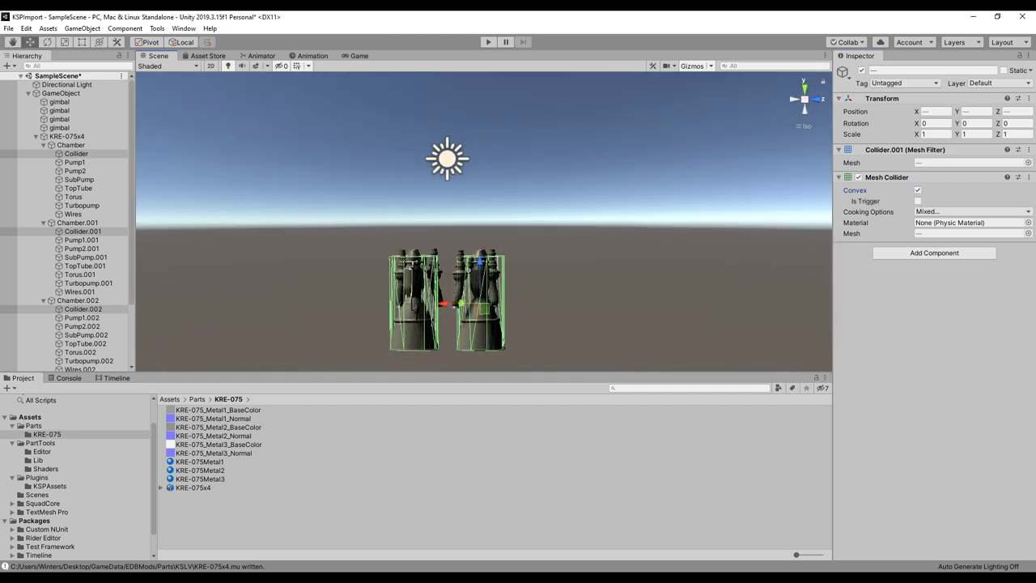
Step: Select the four gimbals and undo their move so each chamber sits back in its gimbal
left_click(71, 145)
left_click(59, 128)
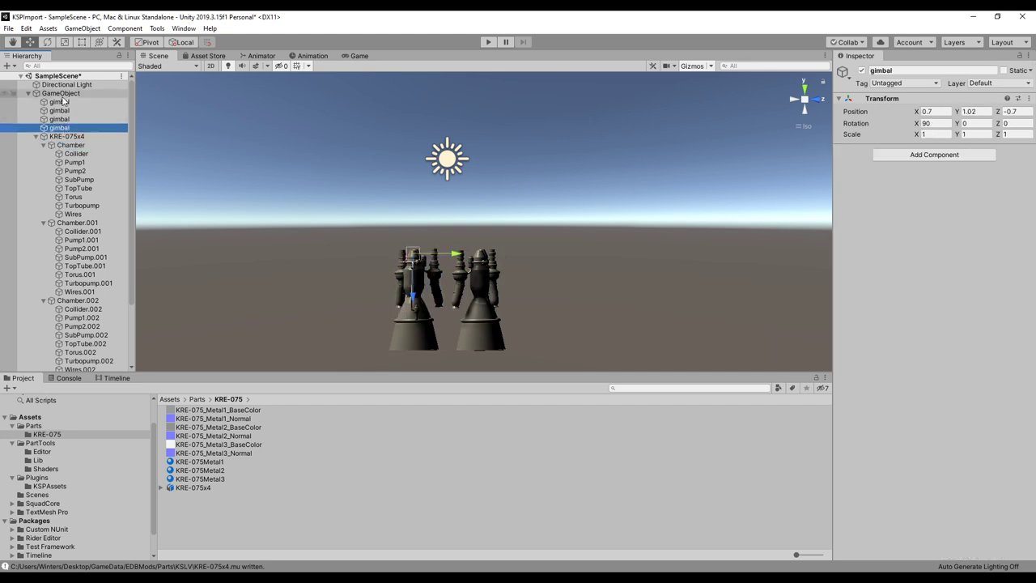
left_click(62, 102, "shift")
key("ctrl+z")
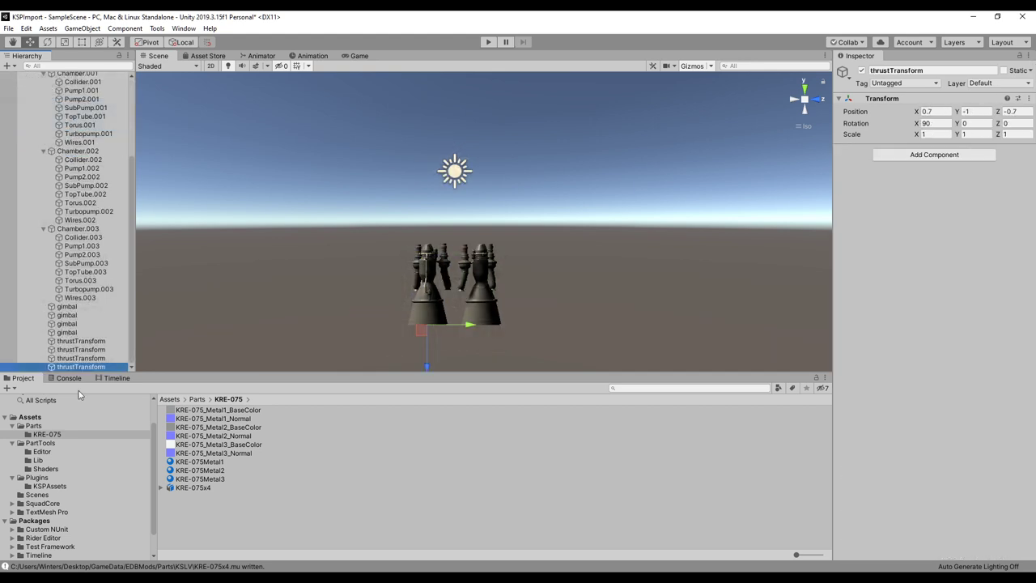
scroll(77, 298, "up", 4)
scroll(77, 298, "down", 5)
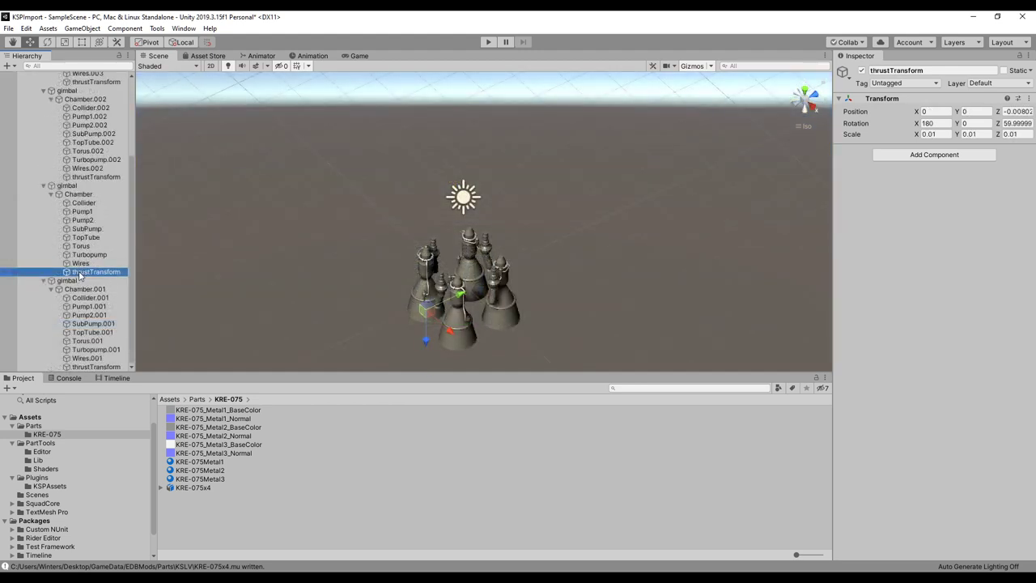
Step: Inspect Chamber and Chamber.001 with their thrustTransforms, then select the KRE-075x4 cluster
left_click(78, 195)
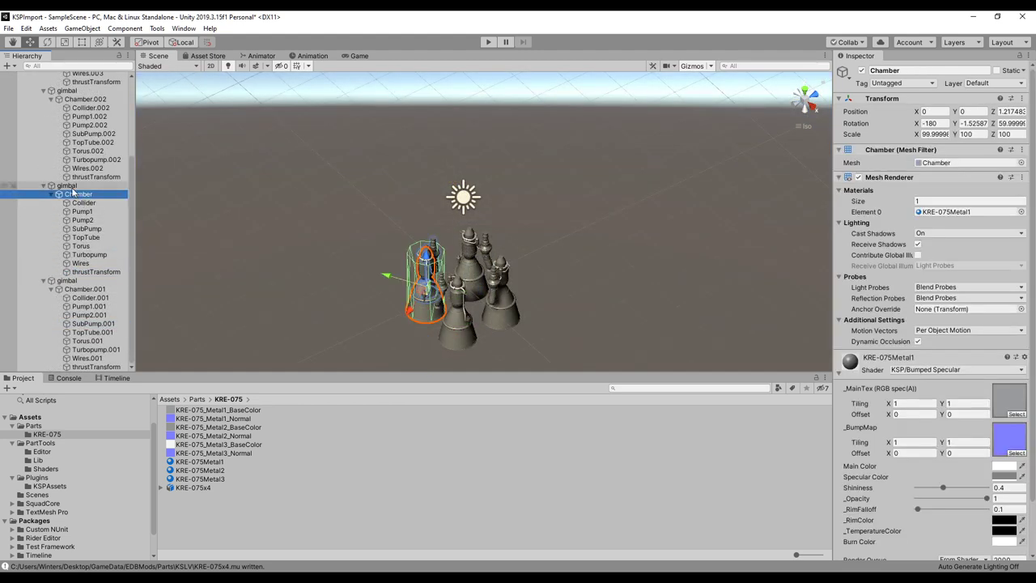
double_click(73, 185)
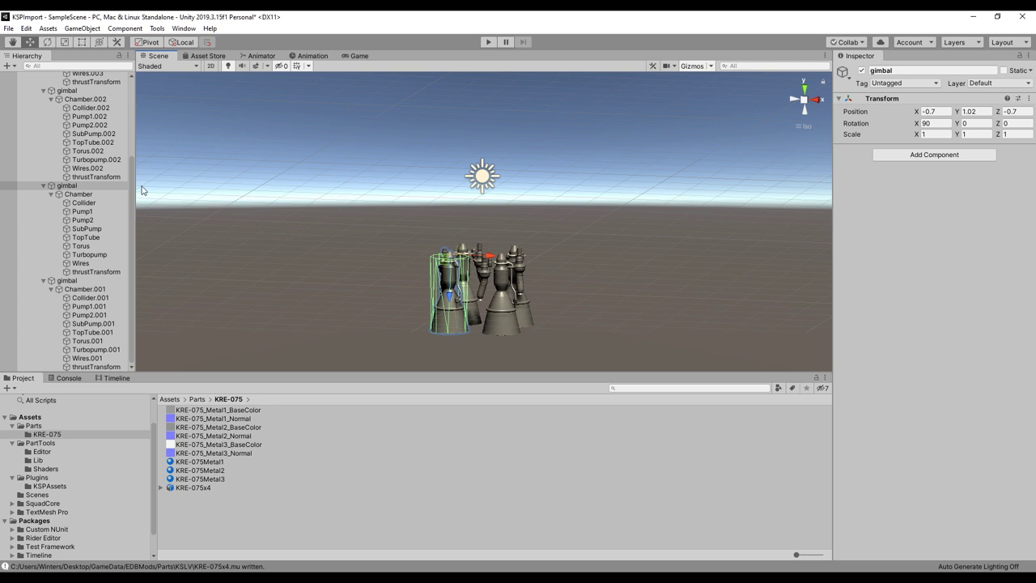
left_click(102, 273)
left_click(68, 280)
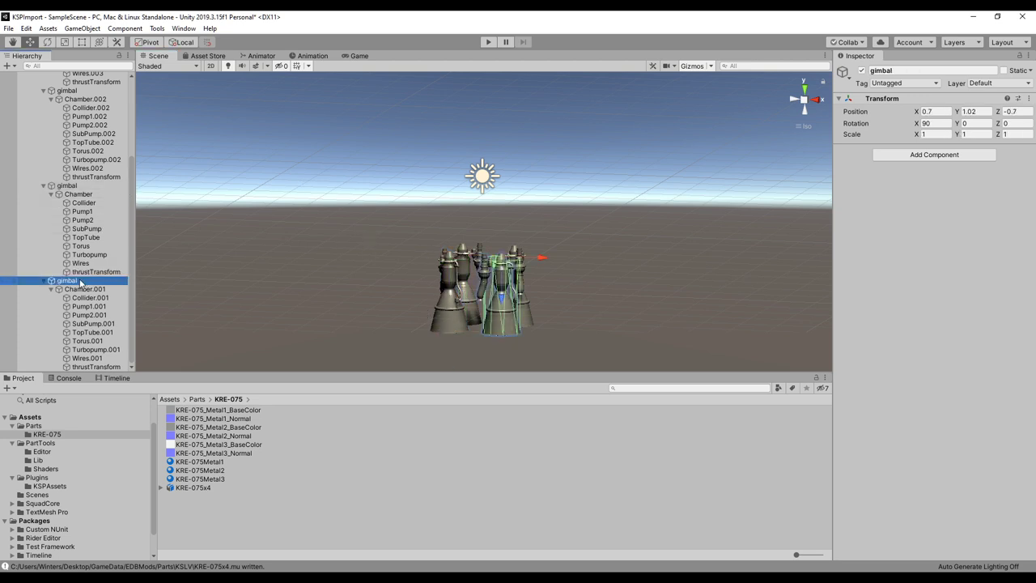
left_click(81, 290)
left_click_drag(497, 233, 324, 193, "alt")
left_click(95, 367)
left_click_drag(489, 243, 220, 154, "alt")
scroll(90, 148, "up", 5)
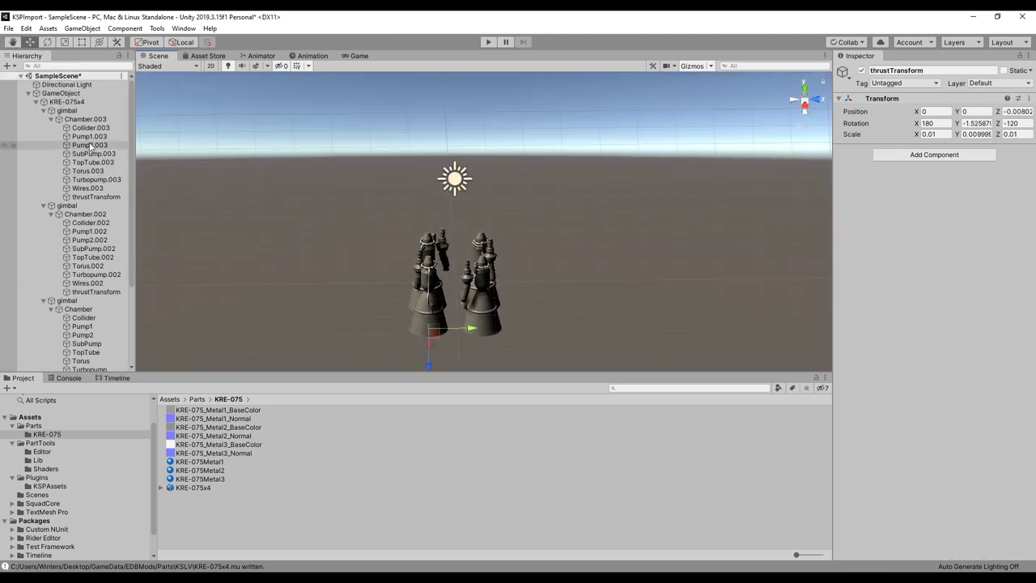
left_click(72, 103)
left_click_drag(467, 257, 637, 226, "alt")
scroll(637, 226, "up", 5)
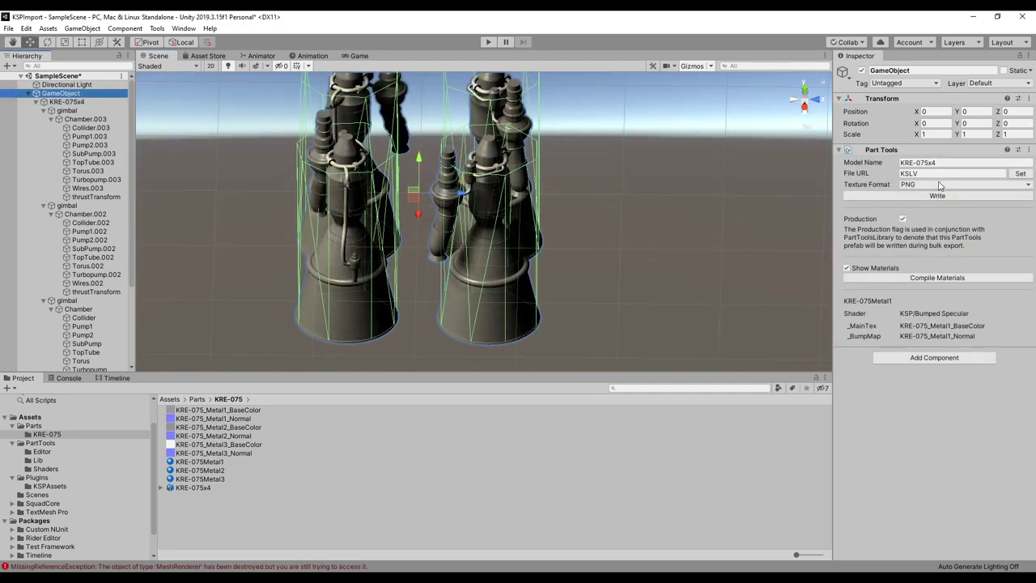
Step: Browse GameData\EDBMods\Parts and open the KSLV parts folder
left_click(934, 197)
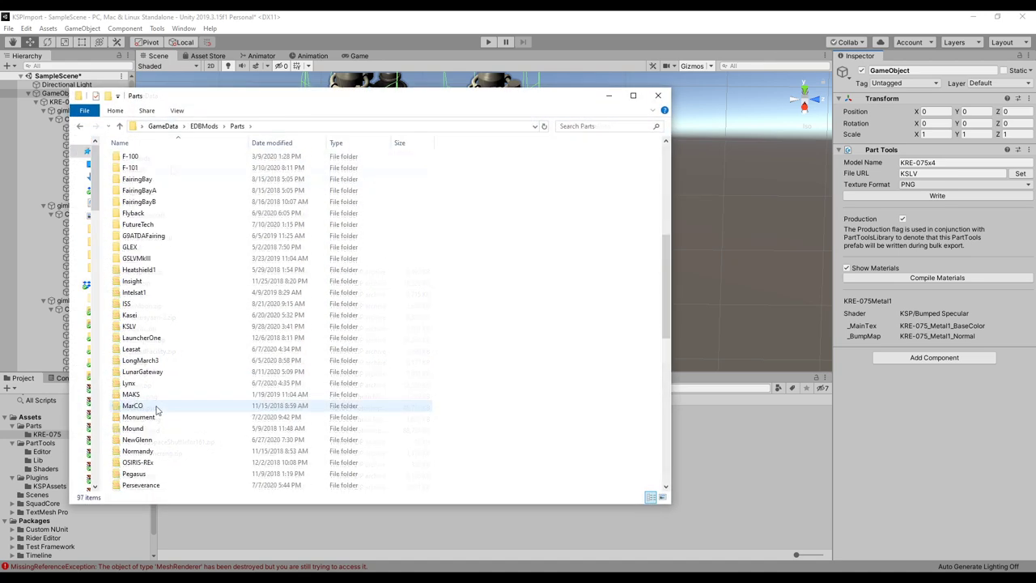
scroll(165, 383, "down", 5)
scroll(164, 383, "down", 5)
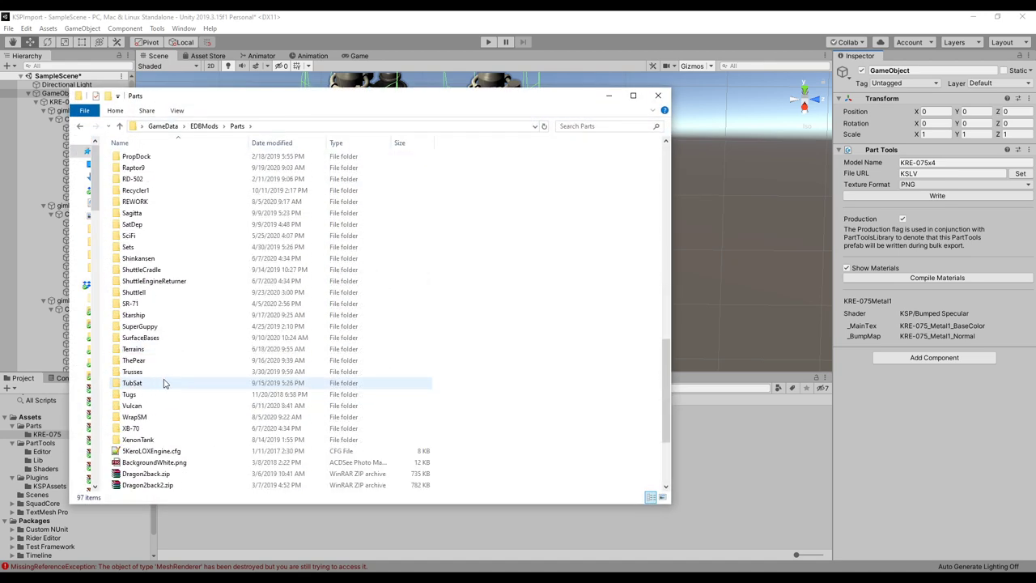
scroll(165, 383, "up", 9)
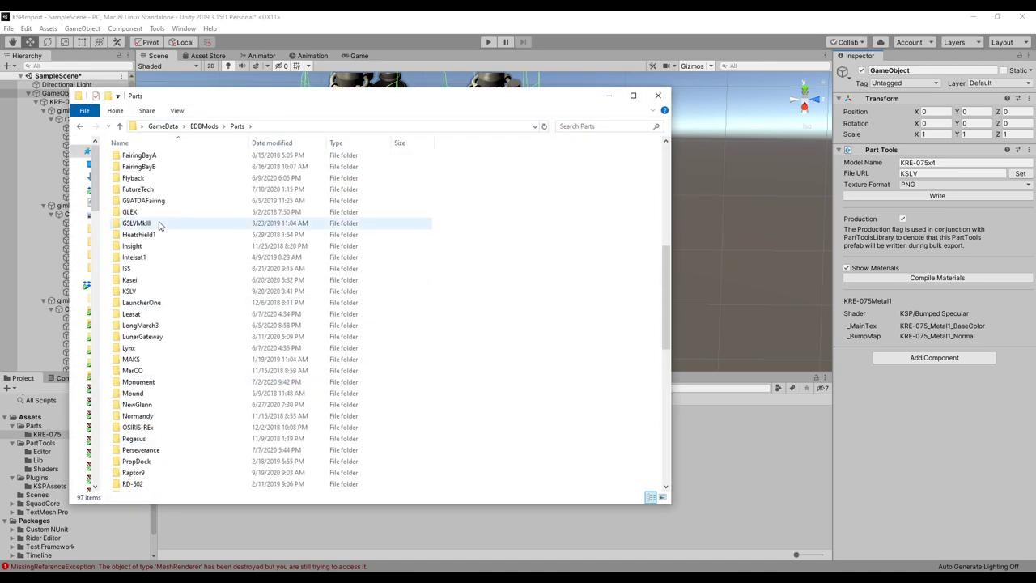
scroll(160, 226, "up", 1)
double_click(199, 323)
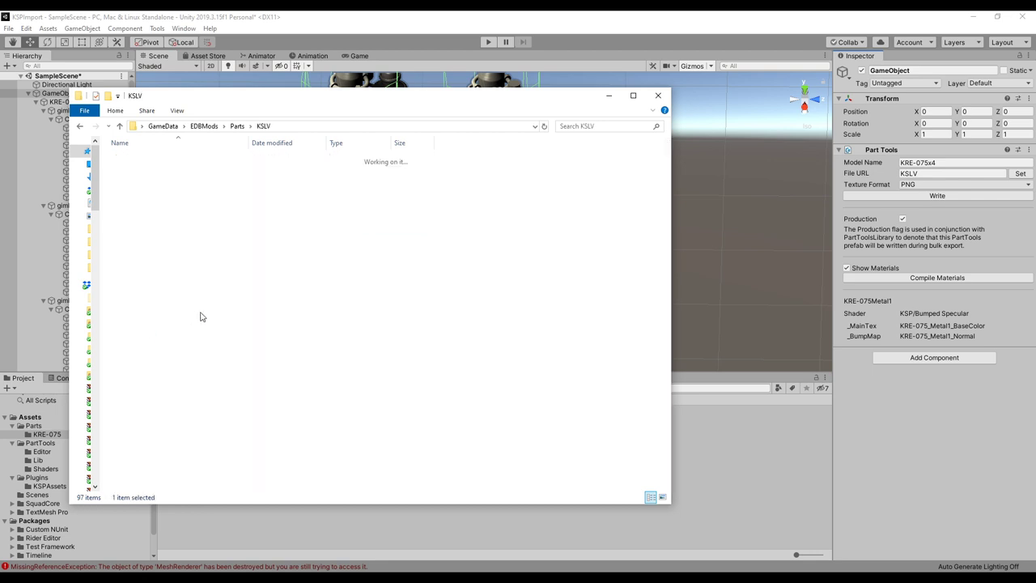
Step: Inspect the exported KRE-075x4.mu model and its Metal1–Metal3 PNG texture files
left_click(511, 190)
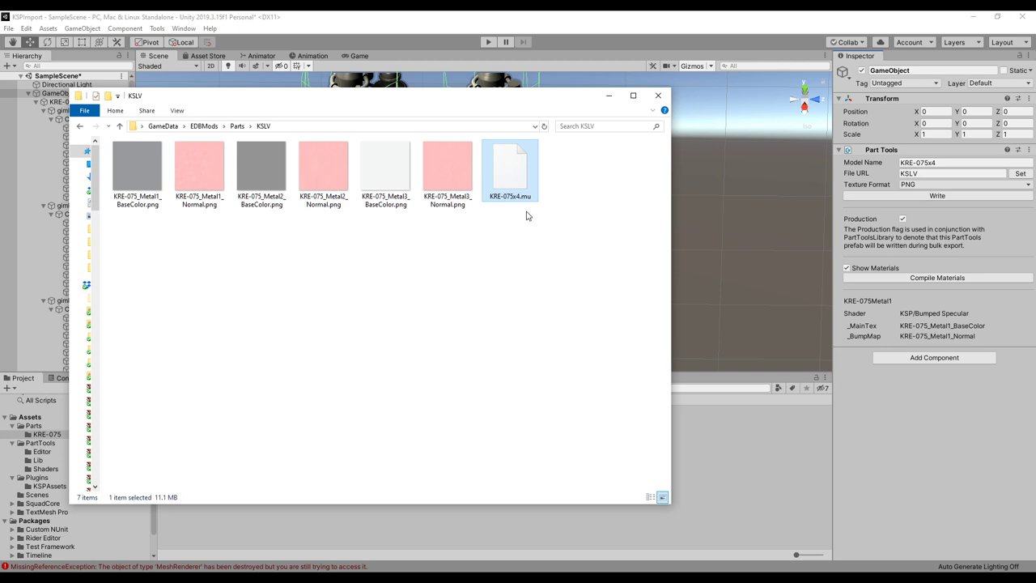
left_click(456, 190)
left_click(388, 186)
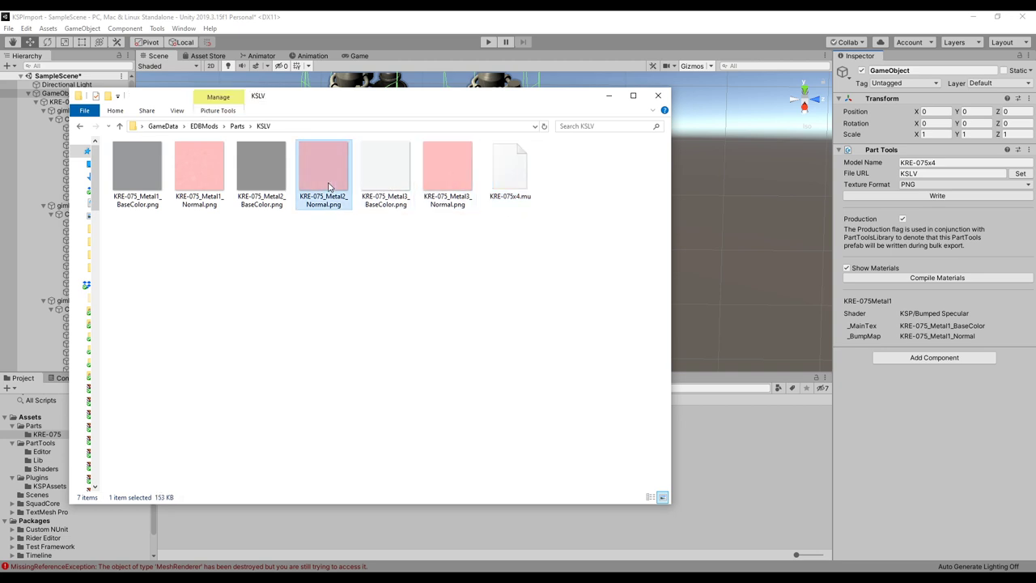
left_click(247, 186)
left_click(184, 180)
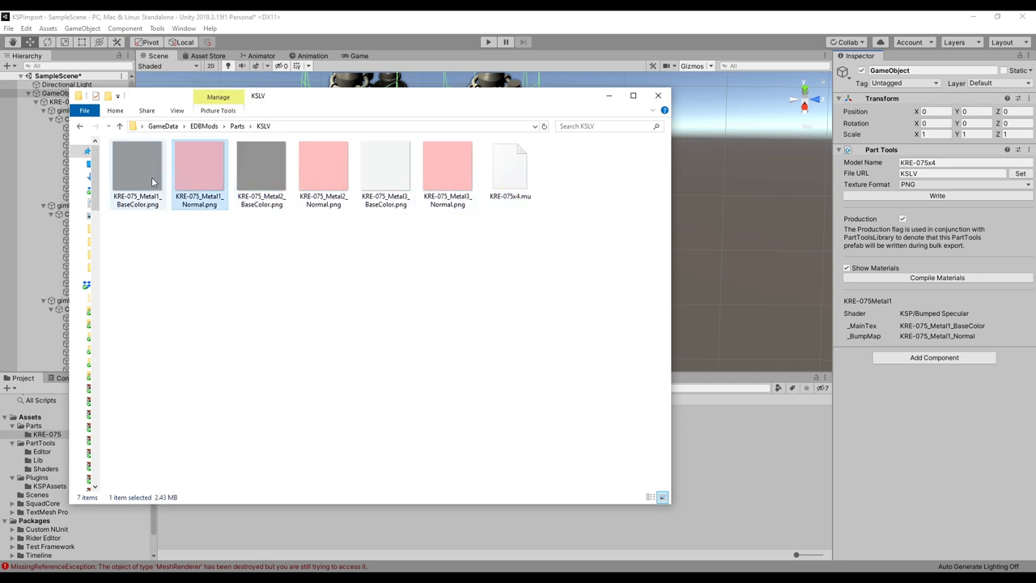
left_click(152, 180)
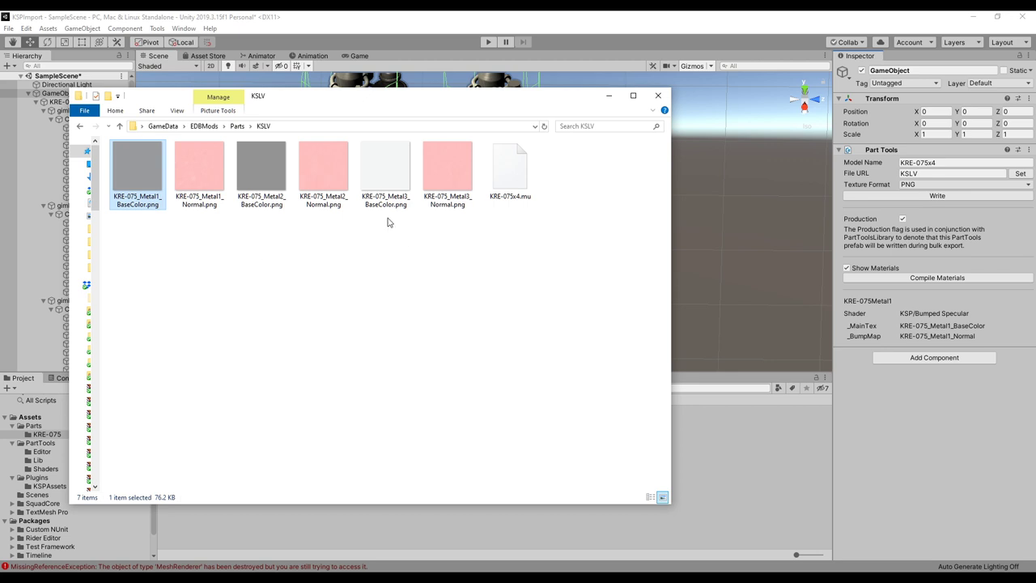
Step: Create a new text document in KSLV, rename it KRE-075x4.cfg and accept the extension change
right_click(356, 269)
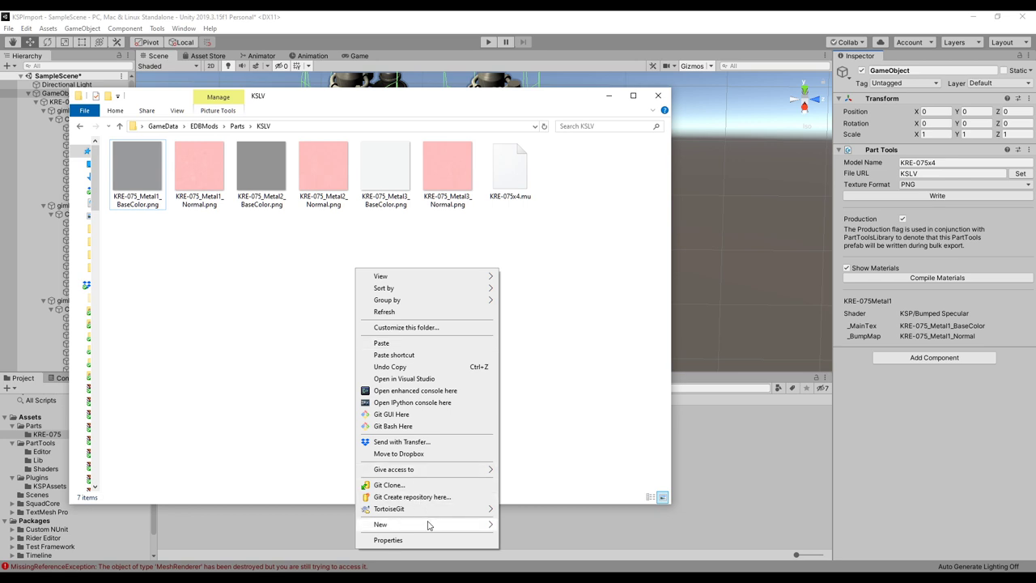
mouse_move(429, 526)
left_click(538, 491)
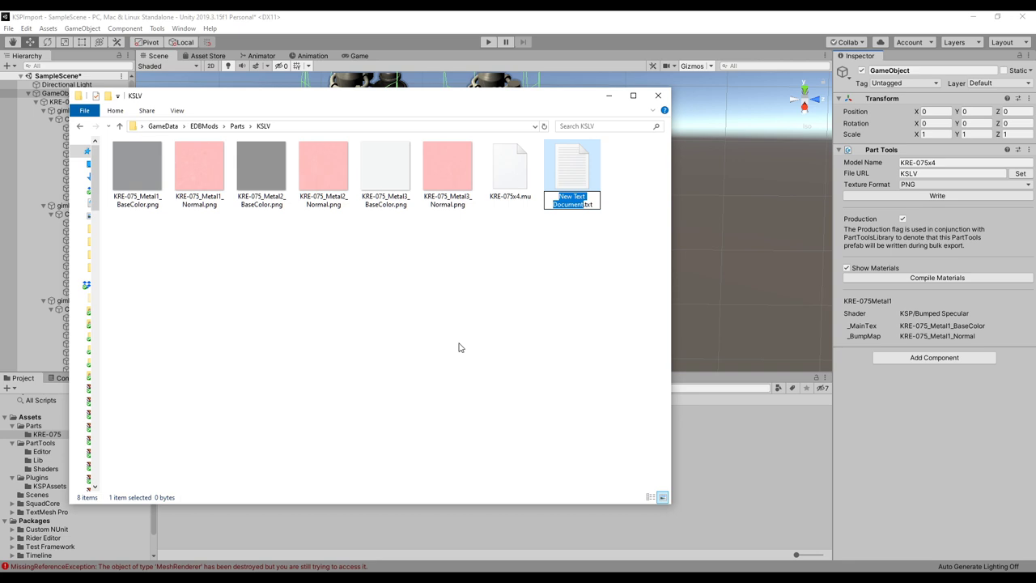
type("KRE-07")
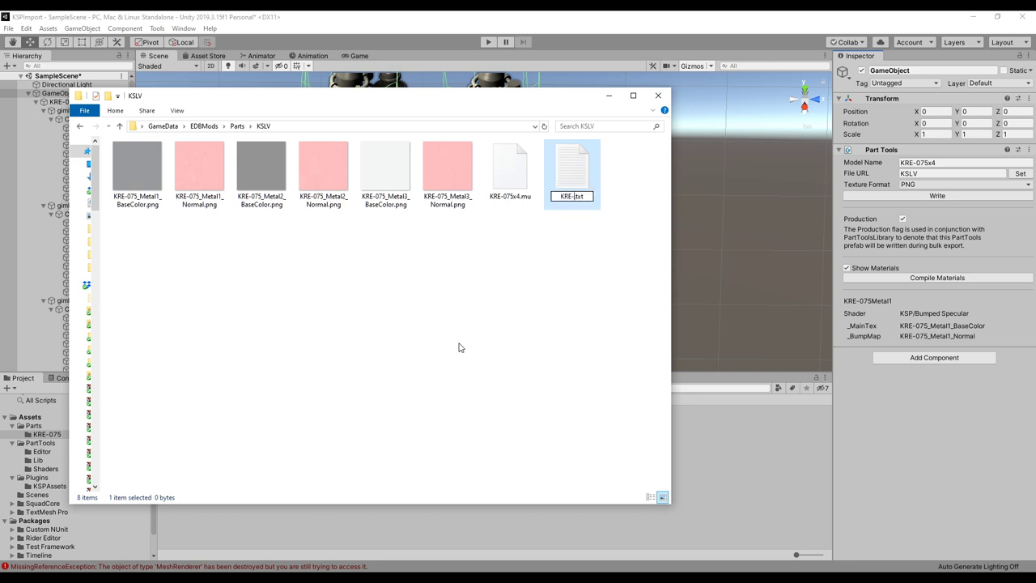
type("5x4")
key("BackSpace")
key("BackSpace")
key("BackSpace")
type("cfg")
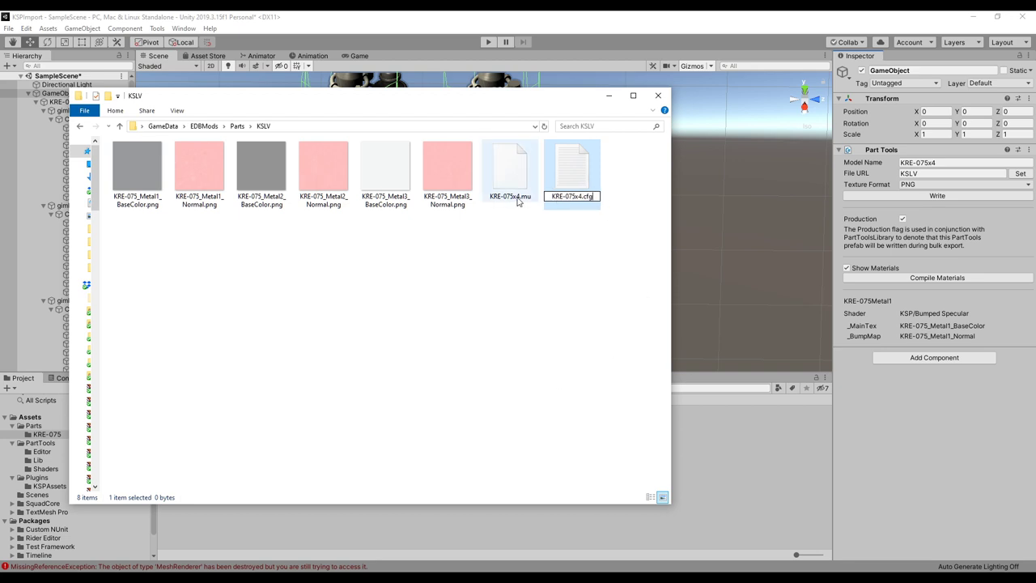
left_click(511, 266)
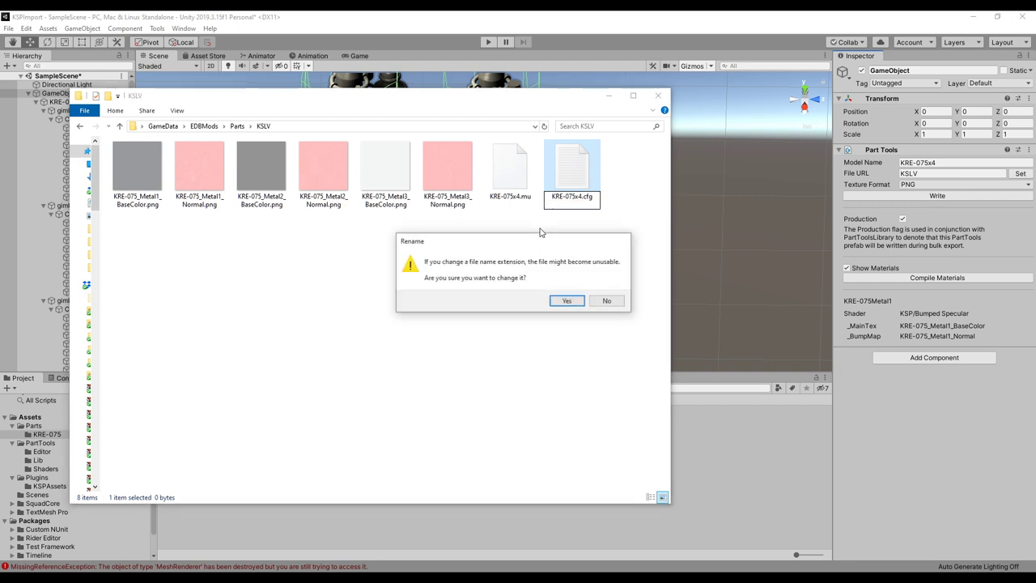
left_click(567, 301)
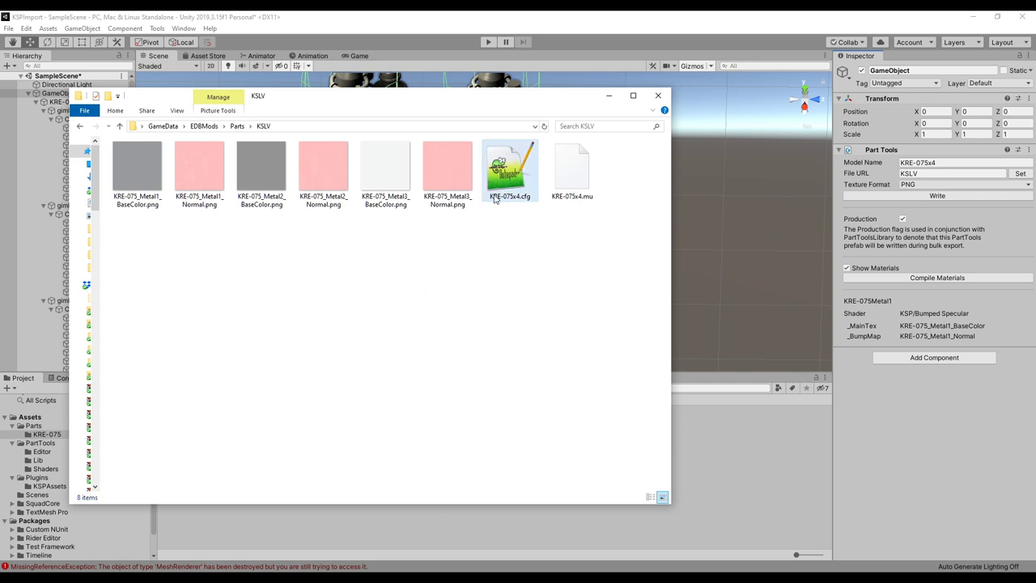
Step: Add another new text document, declining the duplicate KRE-075x4.cfg name
right_click(423, 275)
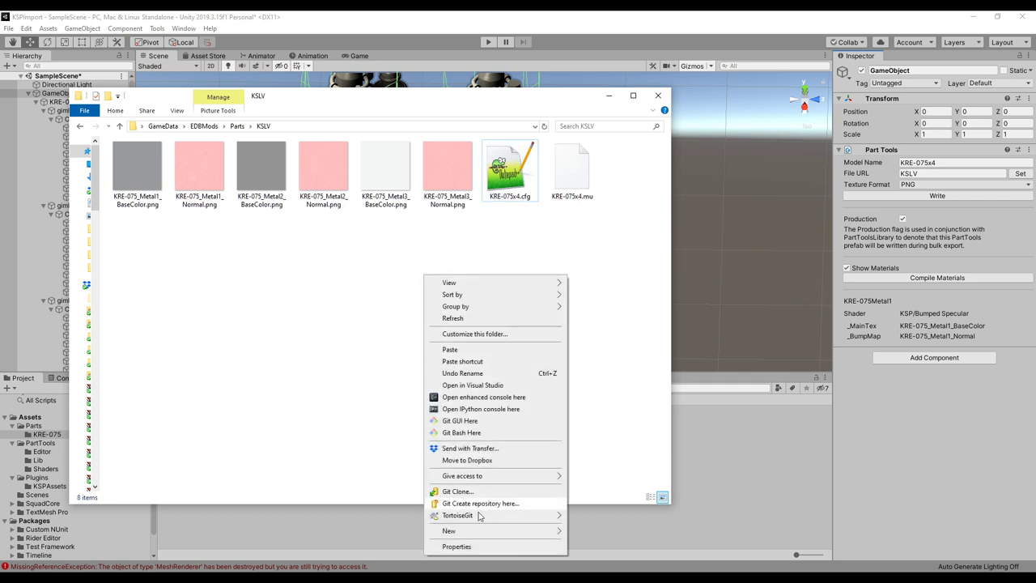
mouse_move(480, 531)
left_click(594, 496)
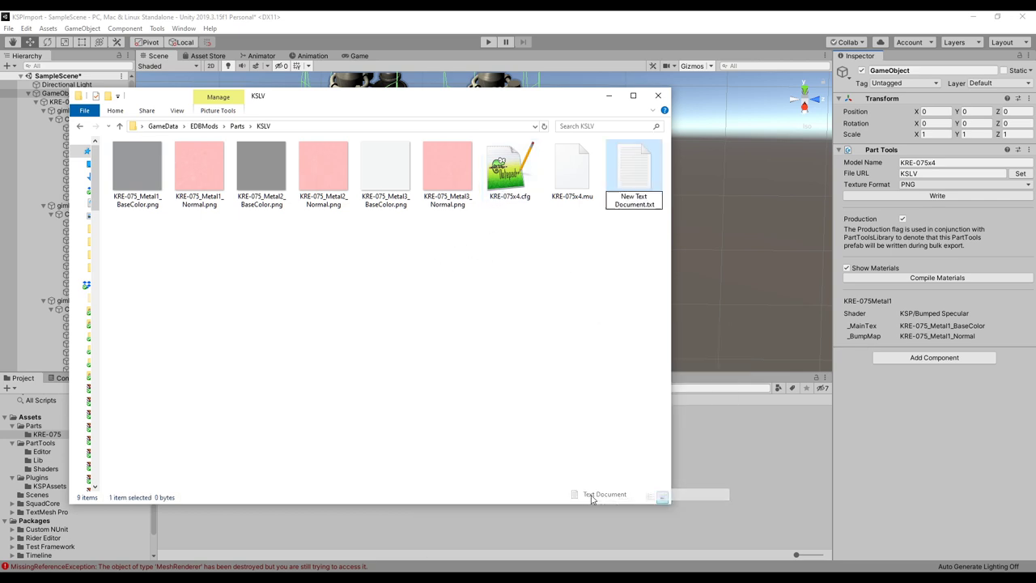
type("KRE")
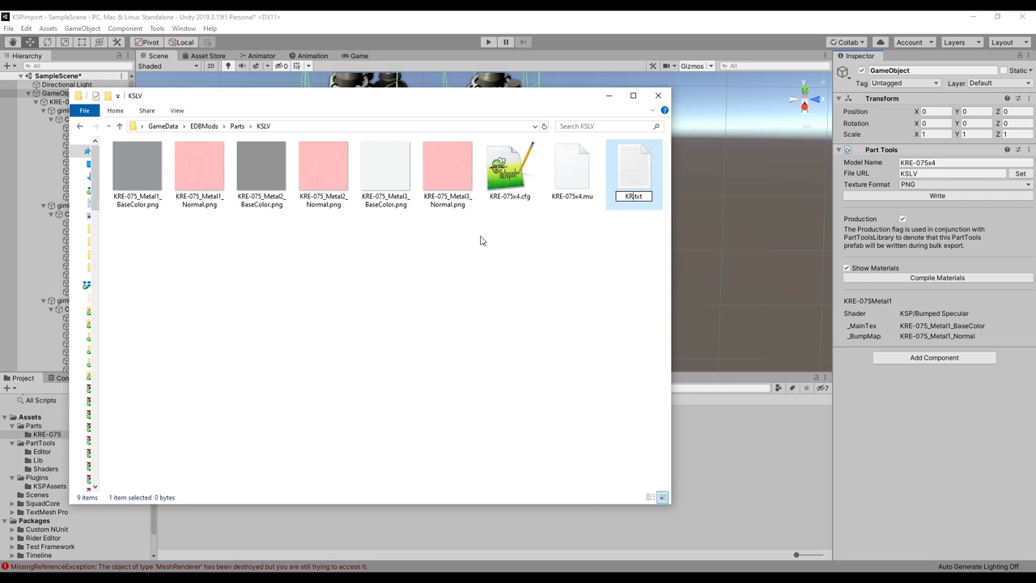
type("-075x4")
key("BackSpace")
key("BackSpace")
key("BackSpace")
type("cfg")
key("Return")
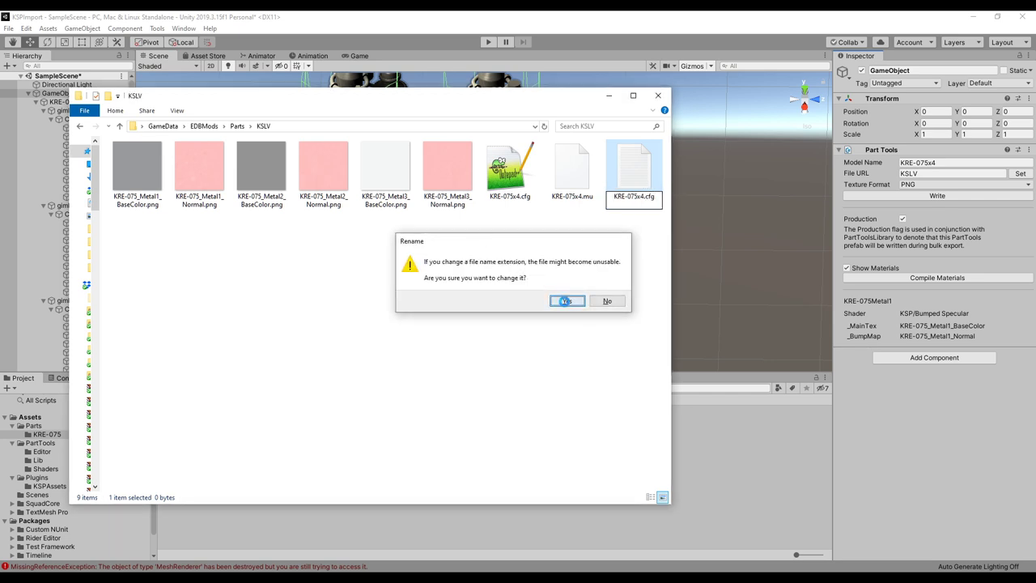
left_click(570, 301)
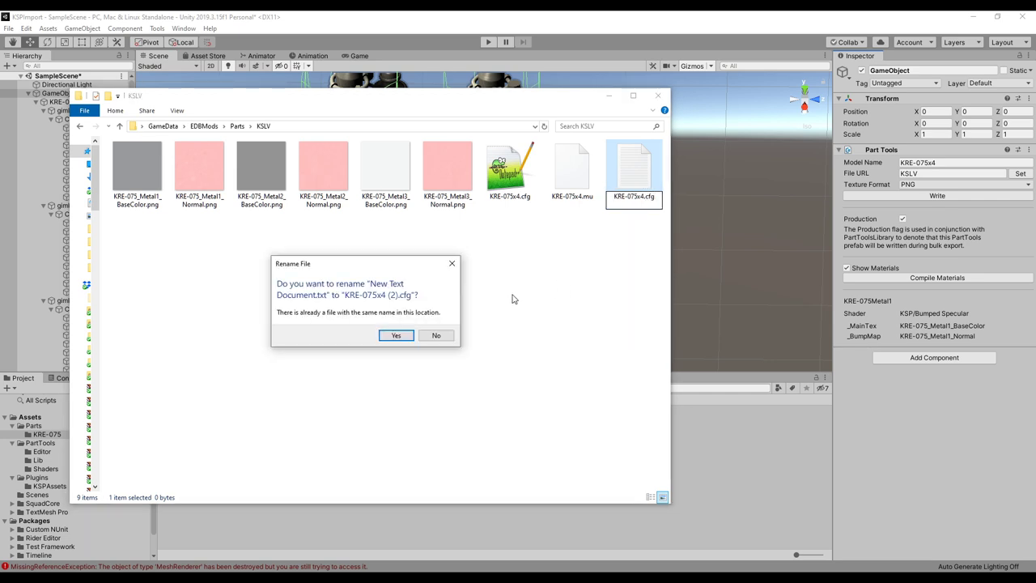
left_click(446, 337)
Step: Rename the new text document to TU-KSLV.cfg, accepting the extension change
right_click(614, 197)
left_click(639, 547)
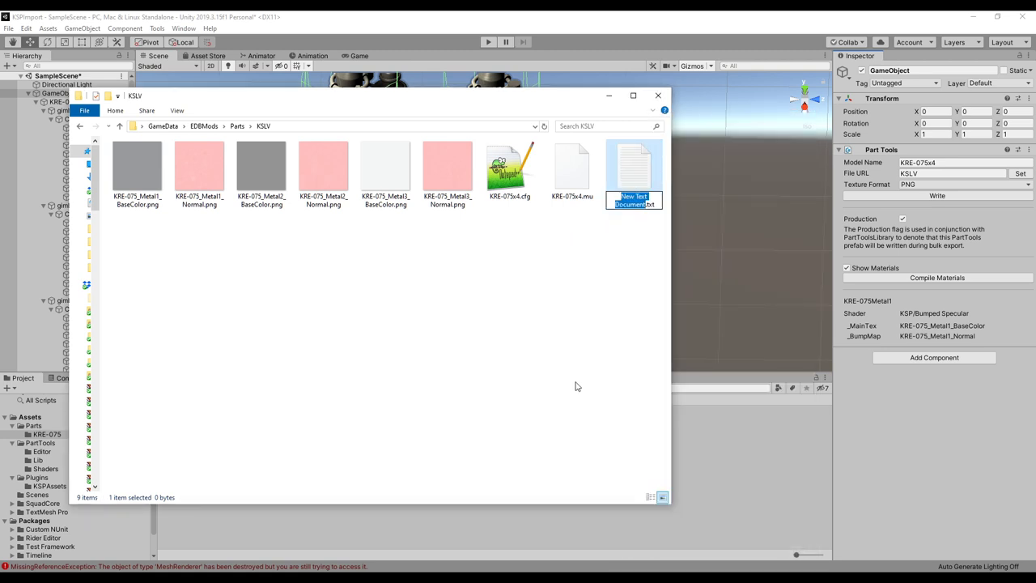
type("TU-")
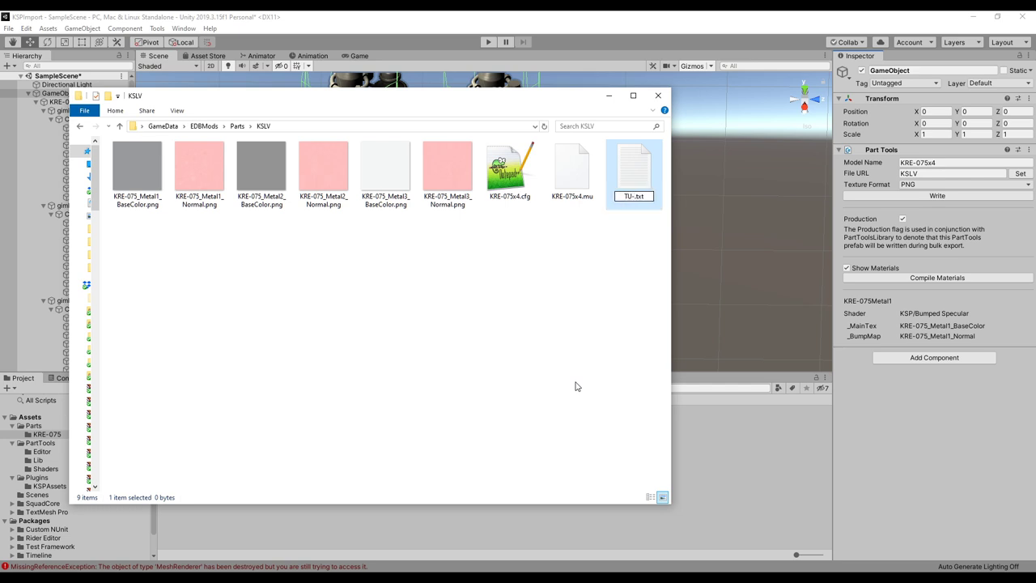
type("KRE-075x4")
key("BackSpace")
key("BackSpace")
key("BackSpace")
key("BackSpace")
key("BackSpace")
key("BackSpace")
key("BackSpace")
key("BackSpace")
type("SLV")
key("BackSpace")
key("BackSpace")
key("BackSpace")
type("cfg")
key("Return")
left_click(567, 300)
Step: Create a third text document named RO-KSLV.cfg and accept the extension change
right_click(490, 279)
mouse_move(564, 539)
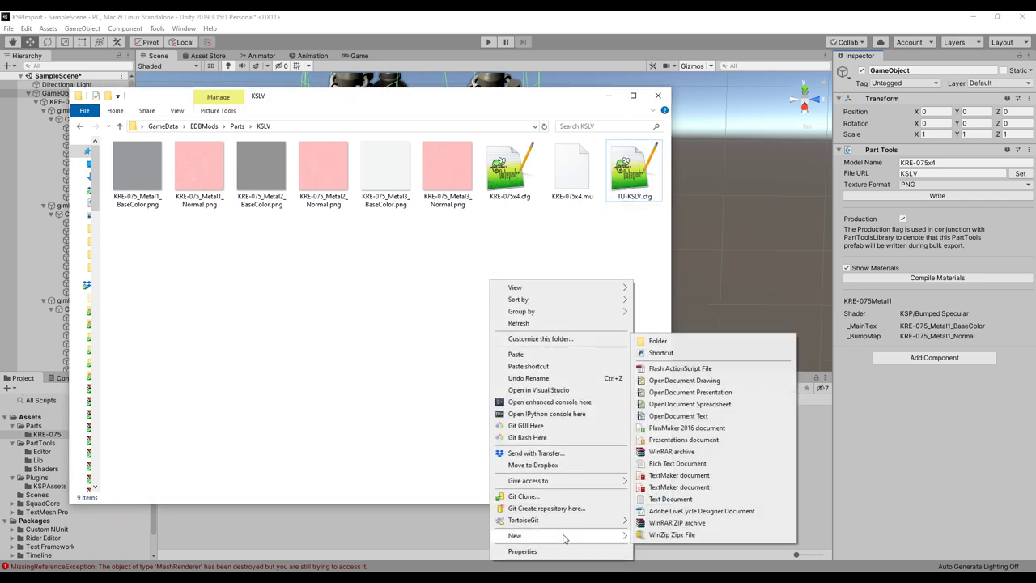
left_click(664, 498)
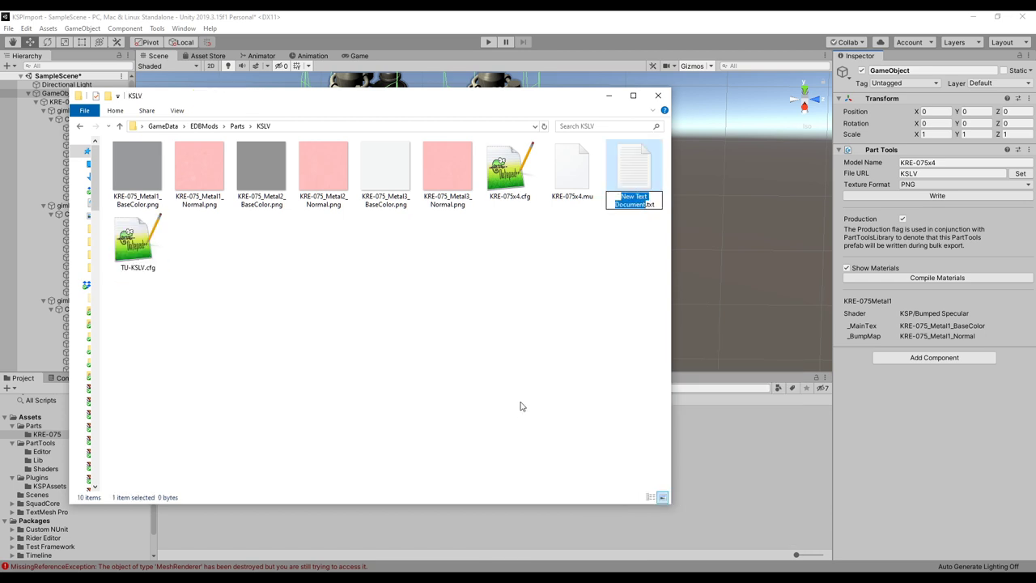
type("RO-")
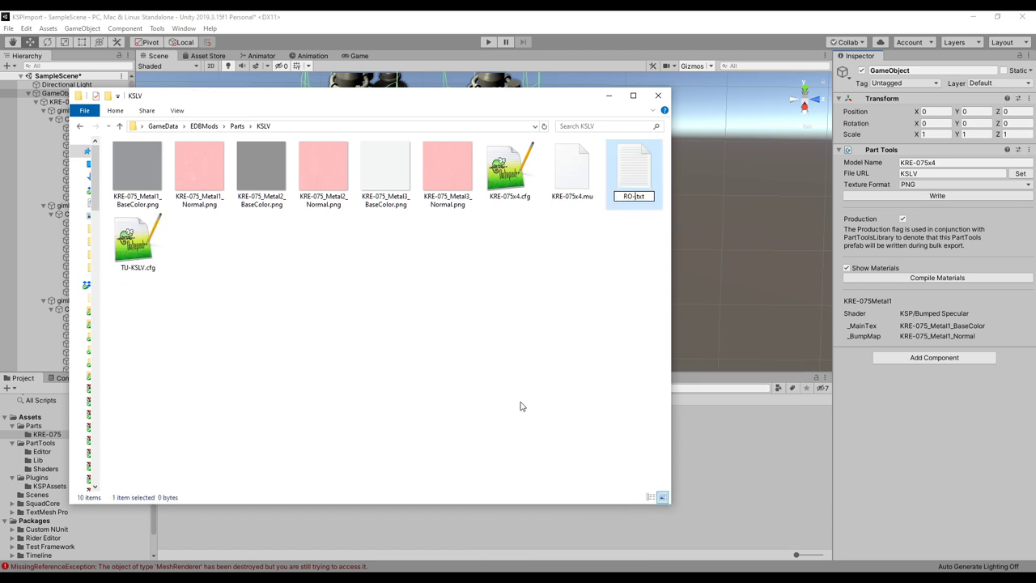
type("KSLV")
key("BackSpace")
key("BackSpace")
key("BackSpace")
type("cfg")
key("Return")
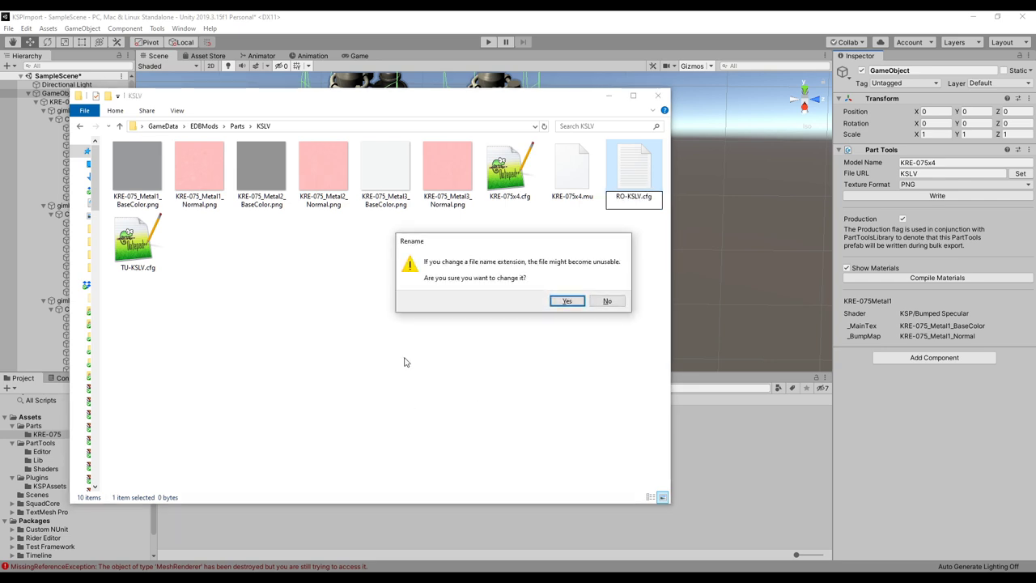
left_click(567, 301)
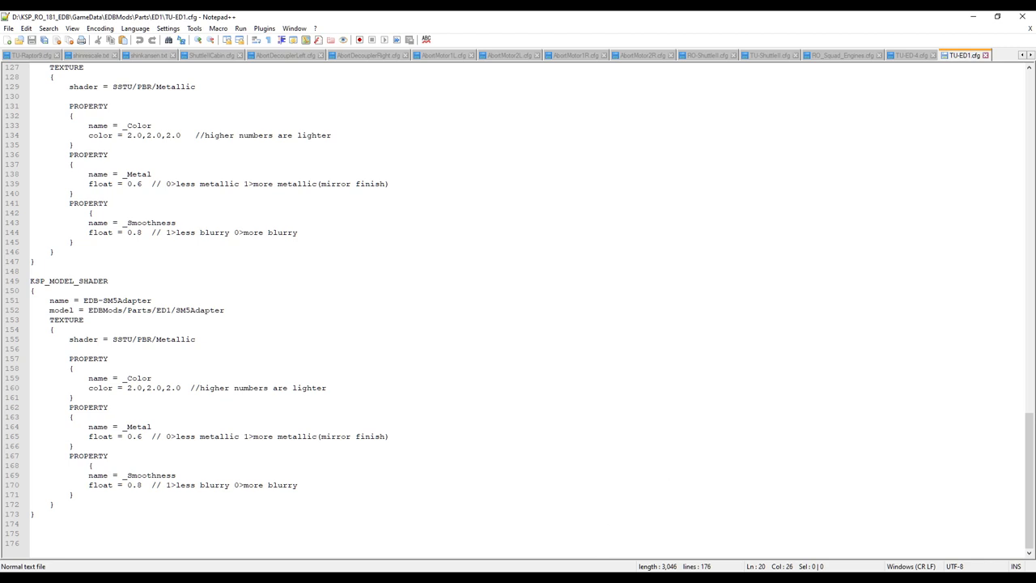
Step: Open KRE-075x4.cfg, RO-KSLV.cfg and TU-KSLV.cfg from the KSLV folder in Notepad++
key("alt+Tab")
key("alt+Tab")
key("alt+Tab")
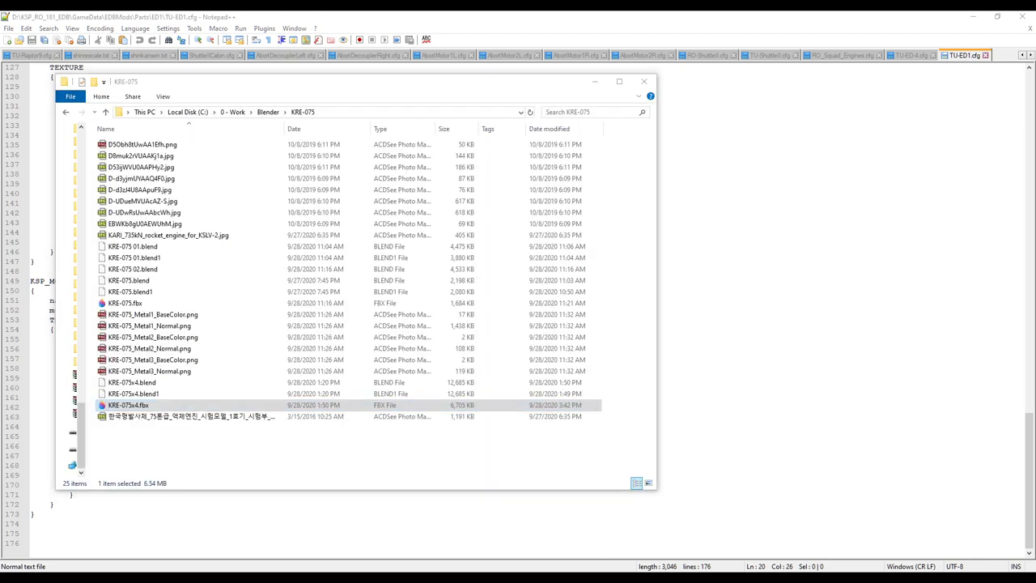
key("alt+Tab")
key("alt+Tab")
key("Tab")
left_click(503, 184)
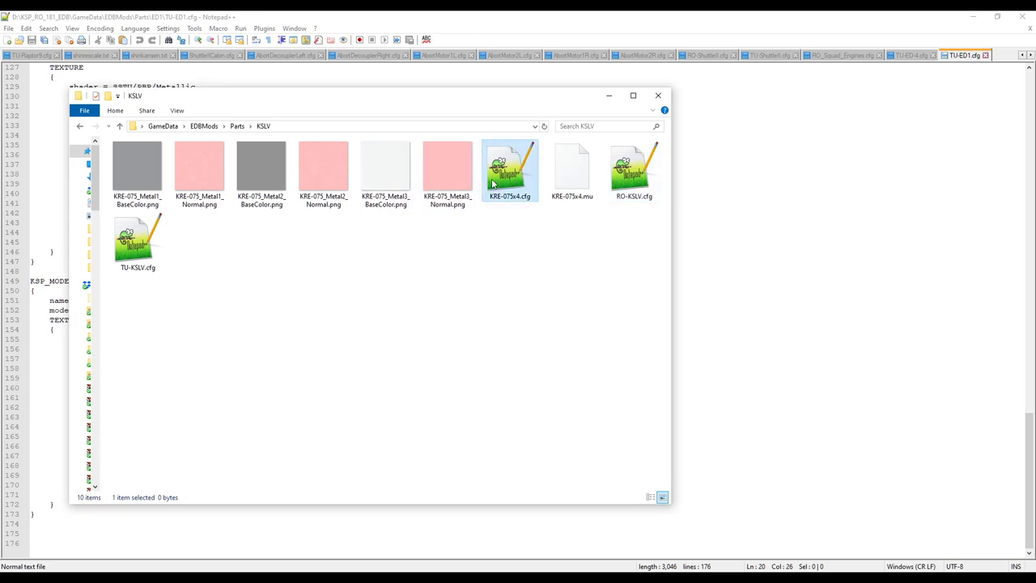
left_click(623, 188, "ctrl")
left_click(137, 239, "ctrl")
left_click_drag(138, 239, 1000, 63)
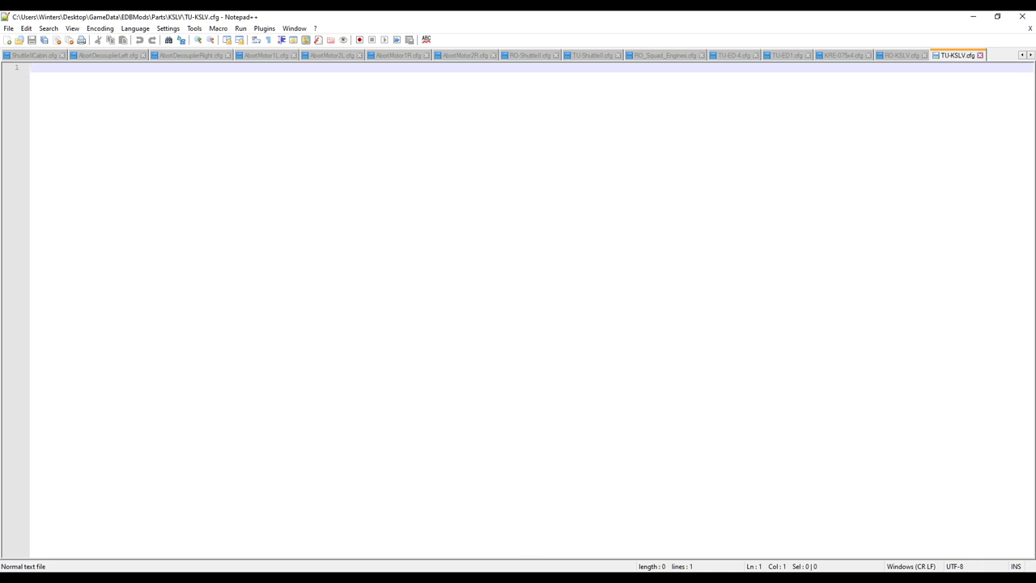
Step: Open ED-4.cfg, RO-ED-4.cfg and TU-ED-4.cfg from the Parts\ED4 folder in Notepad++
left_click(599, 534)
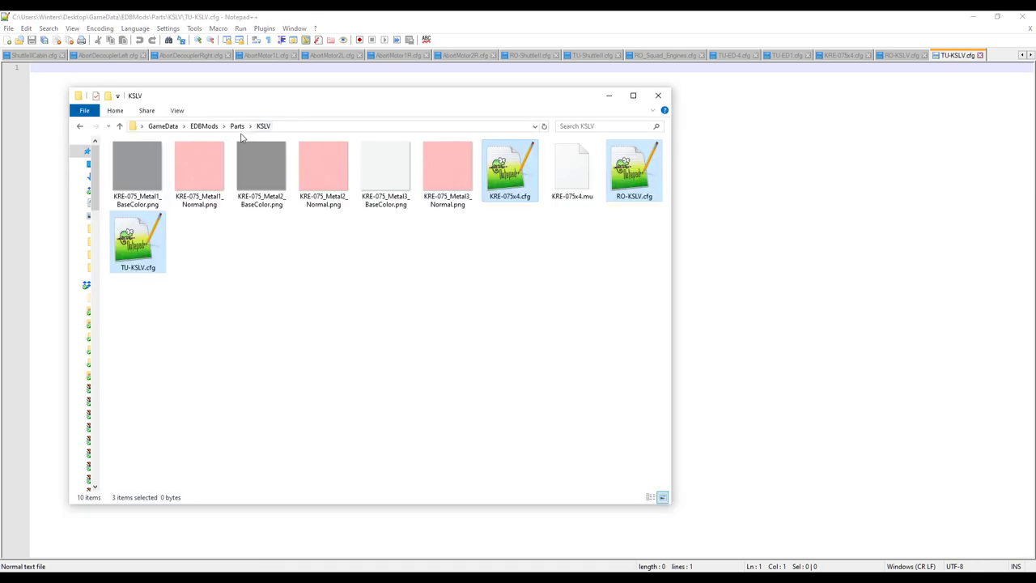
left_click(237, 127)
scroll(192, 289, "up", 5)
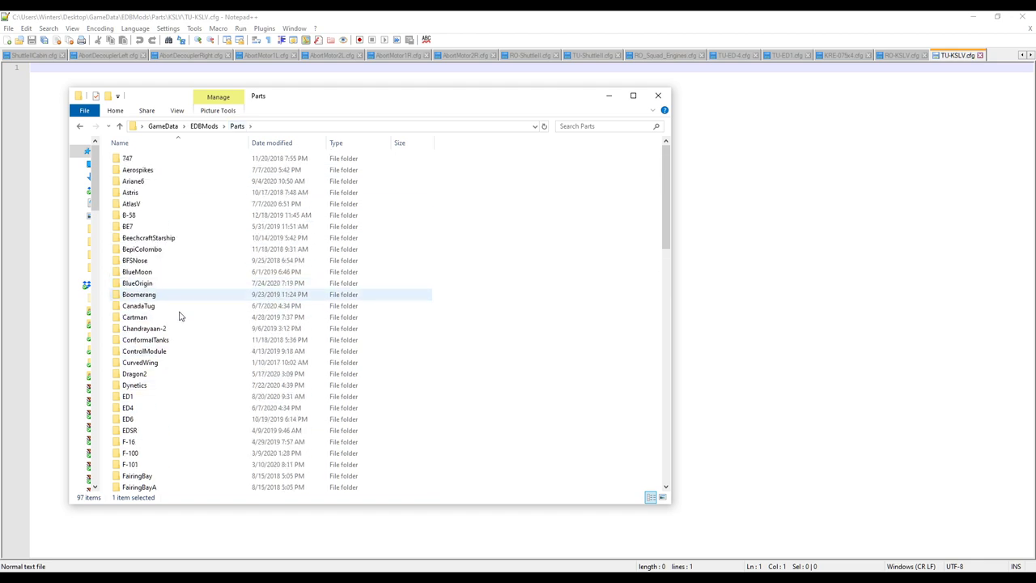
double_click(128, 396)
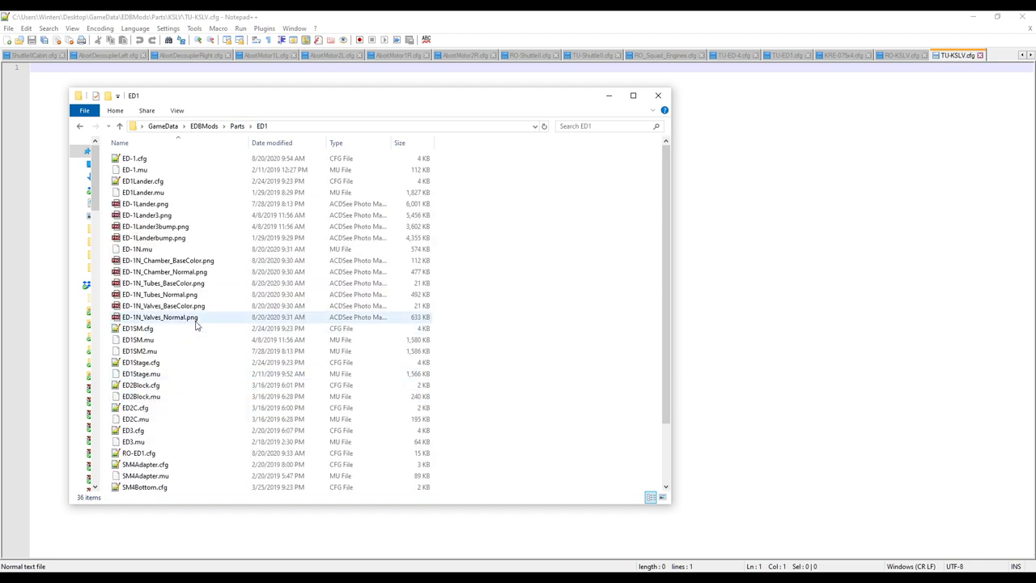
scroll(197, 326, "down", 2)
left_click(237, 127)
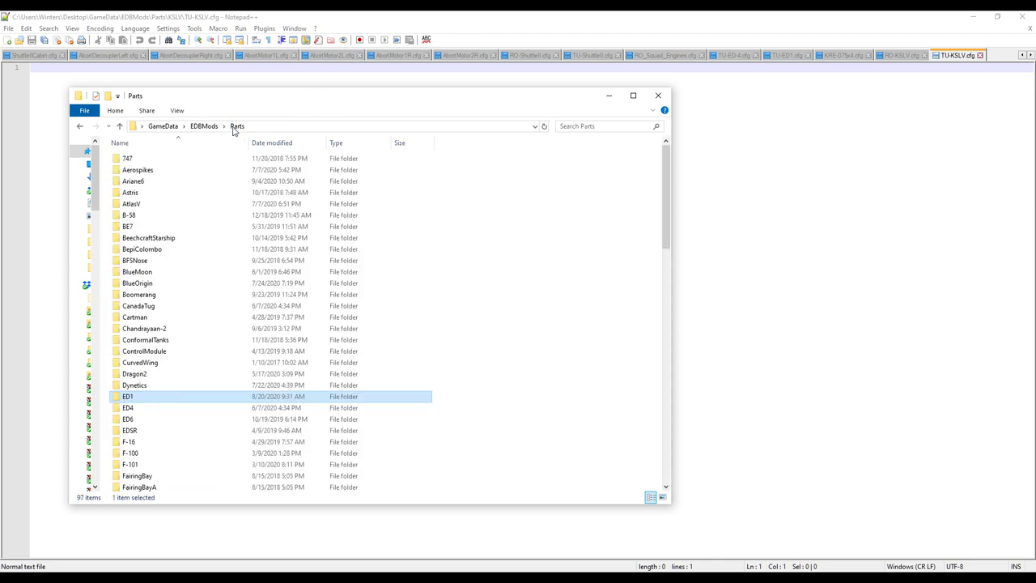
double_click(137, 411)
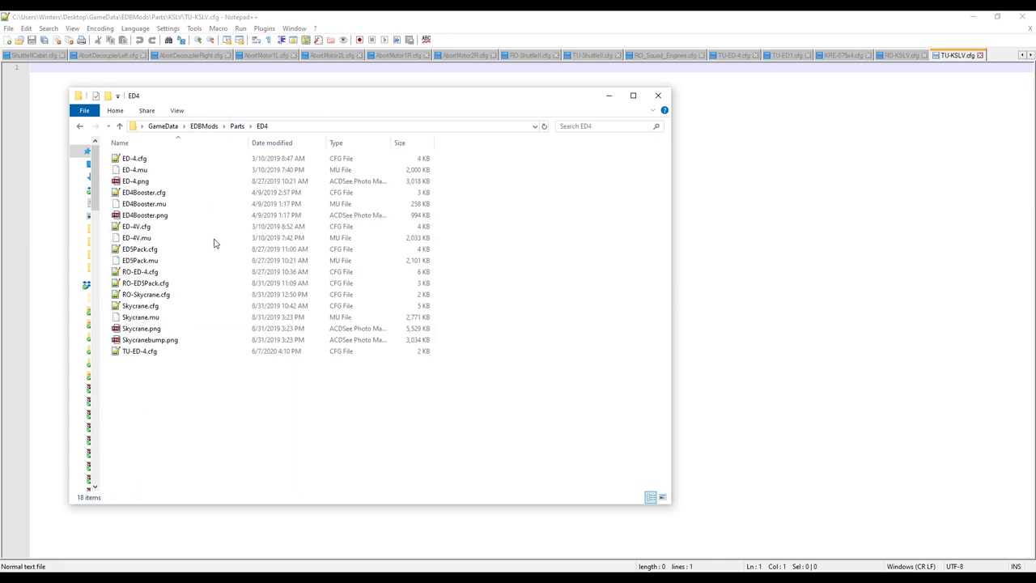
left_click(177, 161)
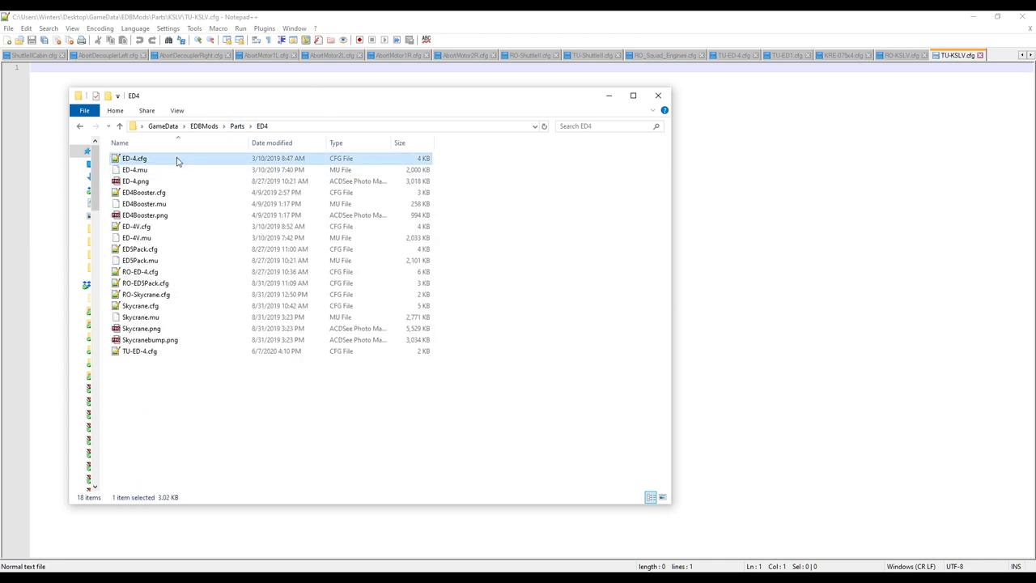
left_click(155, 272, "ctrl")
left_click(141, 351, "ctrl")
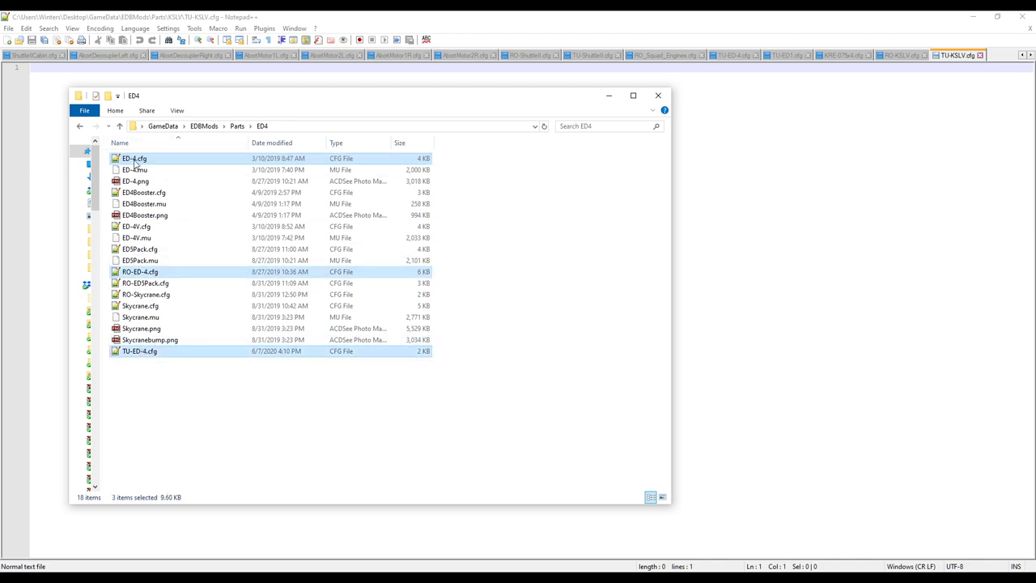
left_click_drag(1002, 57, 1002, 59)
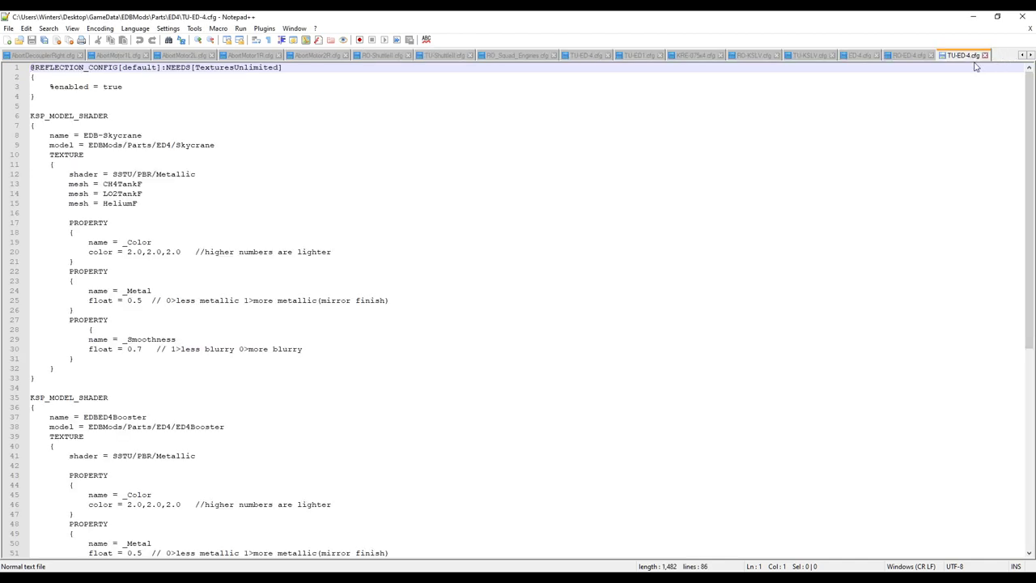
Step: Copy the entire ED-4.cfg text and paste it into the empty KRE-075x4.cfg
left_click(856, 57)
left_click(500, 243)
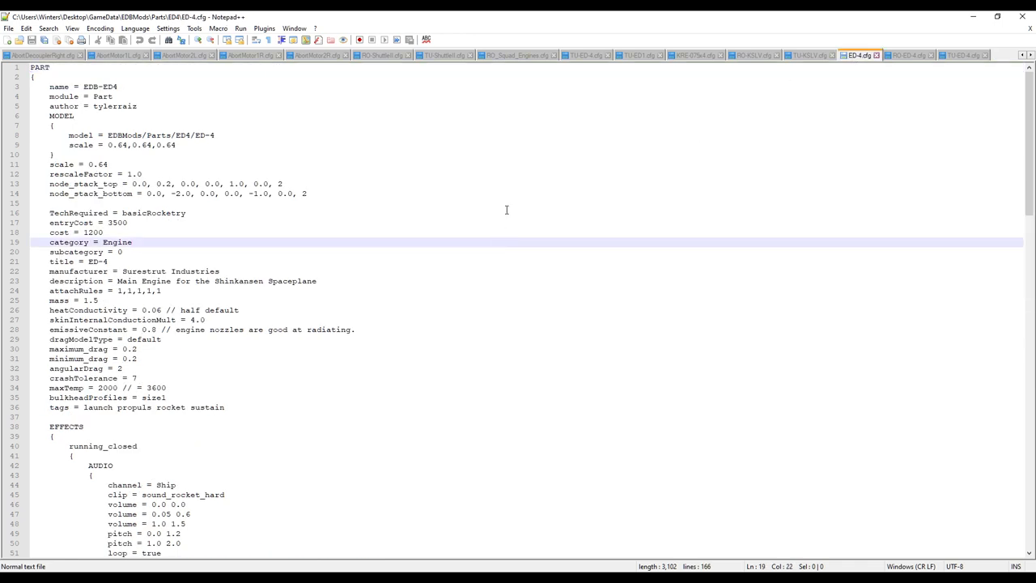
key("ctrl+a")
key("ctrl+c")
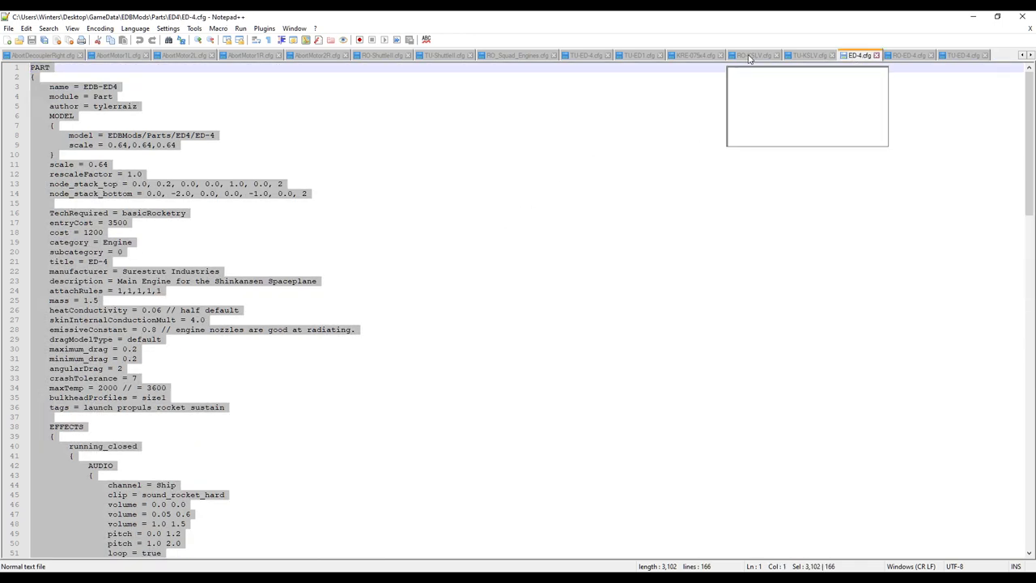
left_click(695, 55)
key("ctrl+v")
Step: Look over the pasted config around the localOffset and effects sections
scroll(417, 217, "up", 20)
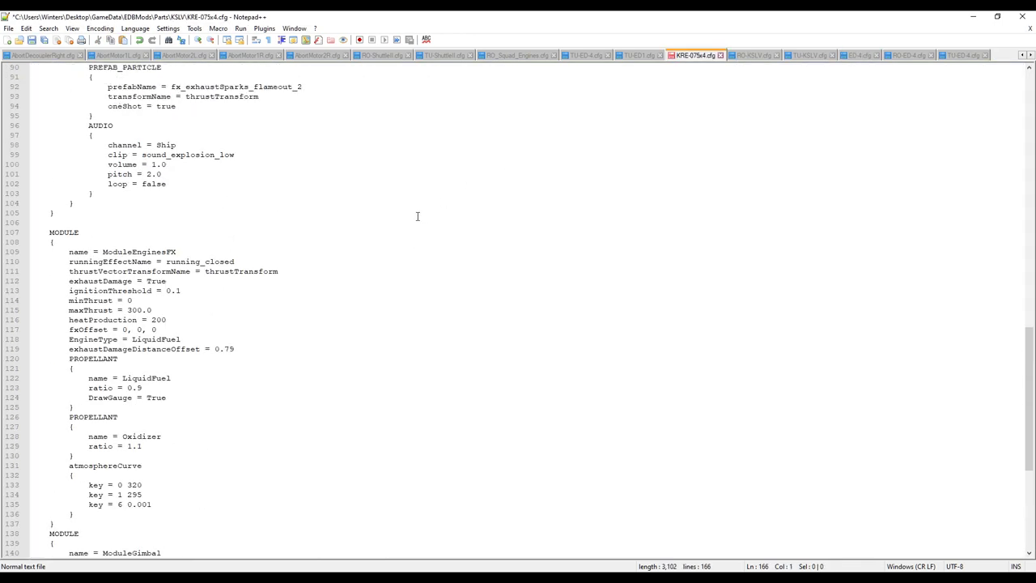
scroll(416, 219, "up", 2)
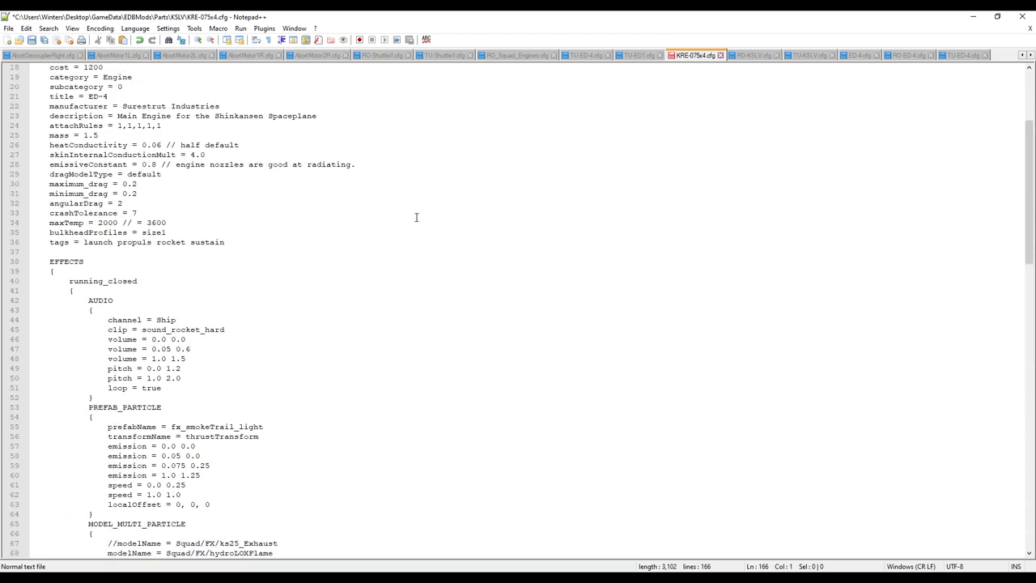
scroll(416, 217, "down", 6)
left_click(267, 330)
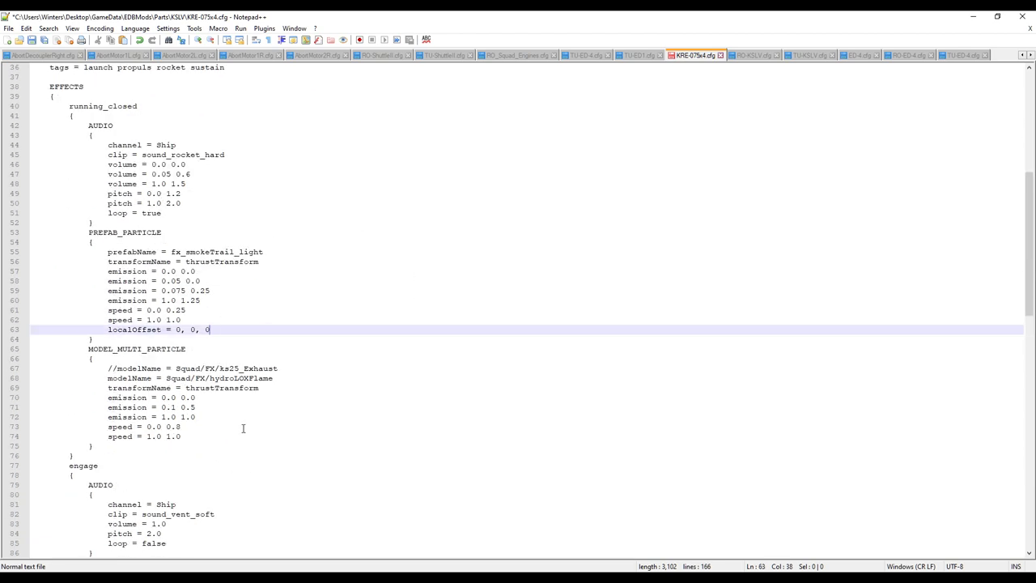
scroll(243, 421, "up", 2)
scroll(242, 397, "down", 4)
left_click_drag(239, 320, 322, 324)
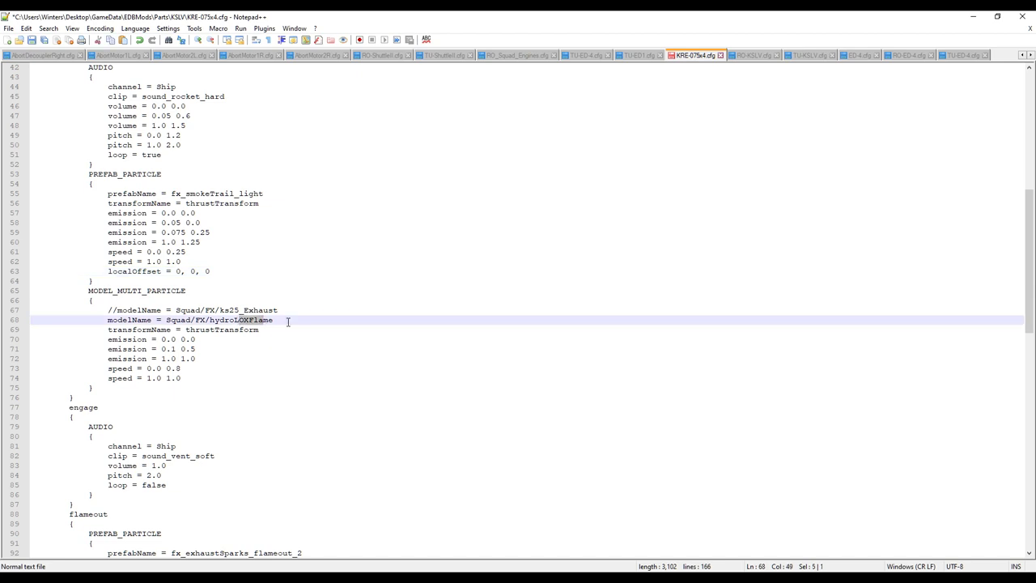
left_click(307, 281)
scroll(308, 287, "up", 14)
key("ctrl+v")
Step: Change line 3's name to EDB-KRE-075x4 and line 8's model to EDBMods/Parts/KSLV/KRE-075x4
left_click_drag(127, 85, 102, 86)
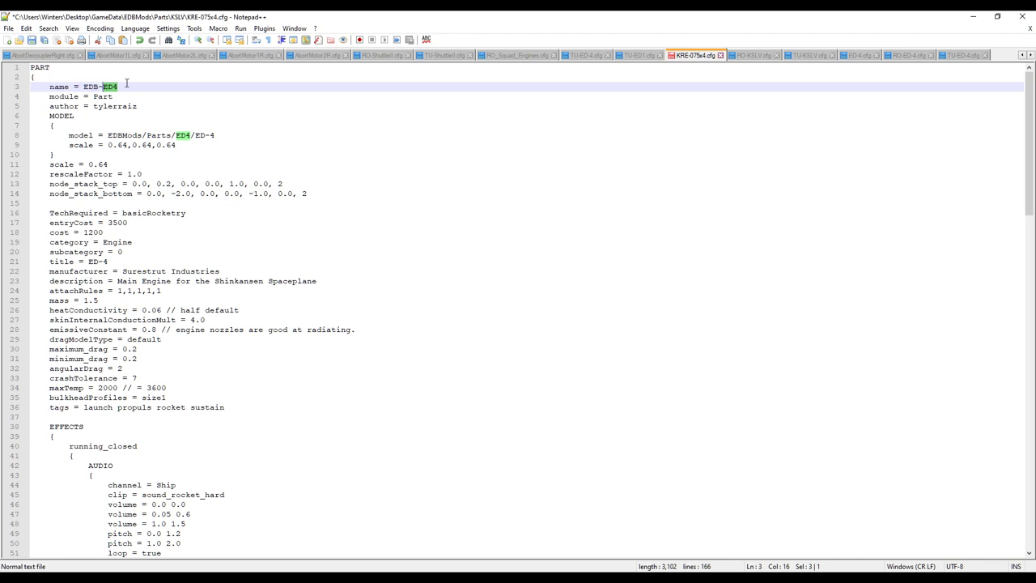
type("KRE-075x")
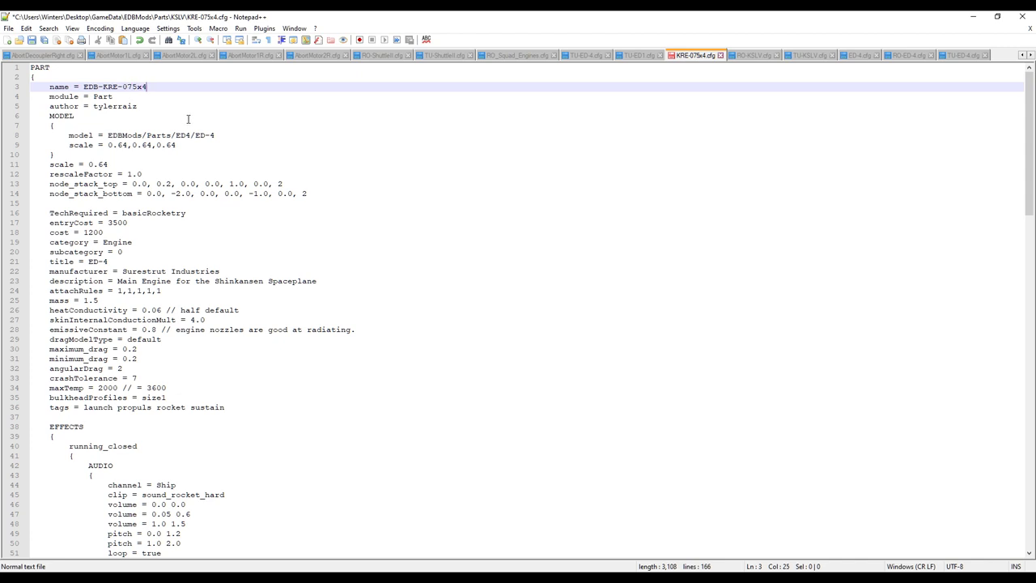
left_click_drag(189, 132, 175, 135)
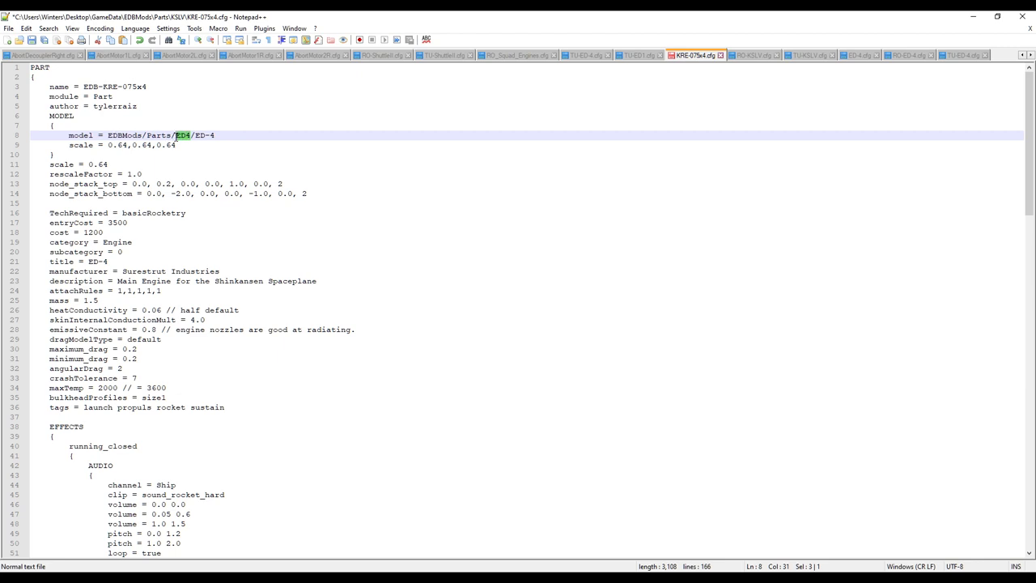
type("KSLV")
left_click_drag(158, 86, 103, 86)
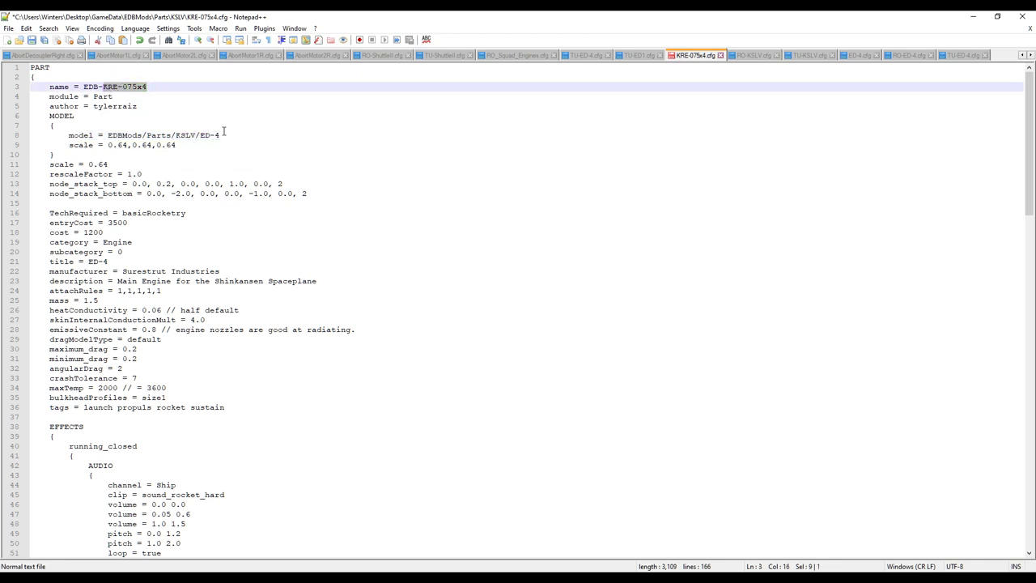
left_click_drag(222, 135, 200, 135)
key("ctrl+v")
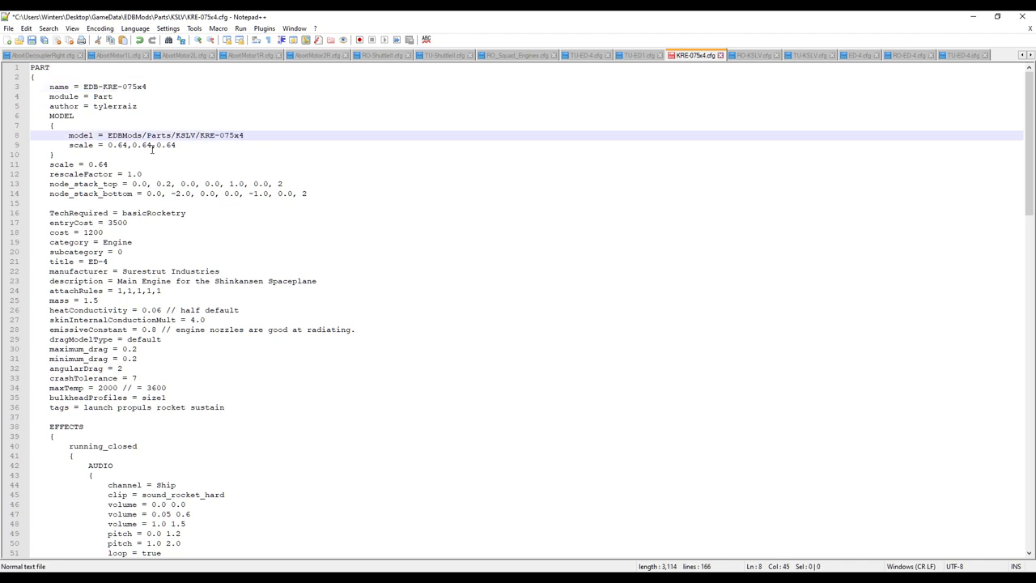
Step: Check the model scale on line 9 and the top and bottom attachment node lines
left_click(150, 146)
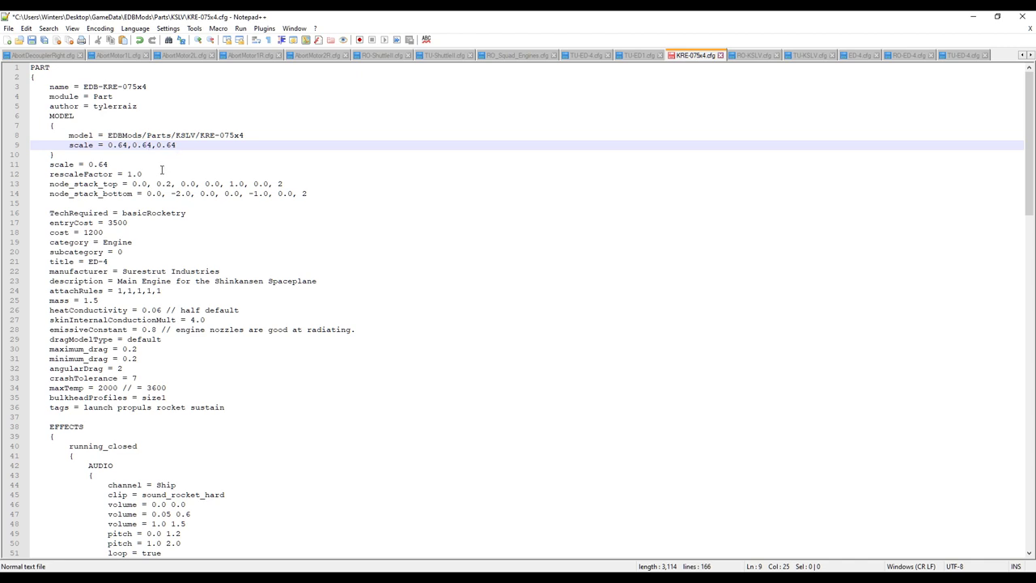
left_click(91, 185)
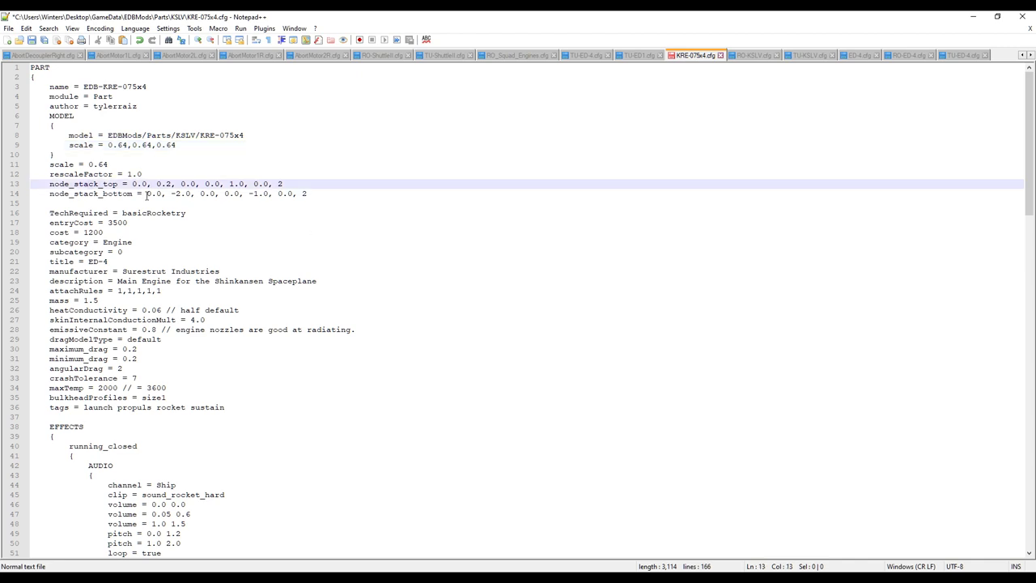
left_click(152, 194)
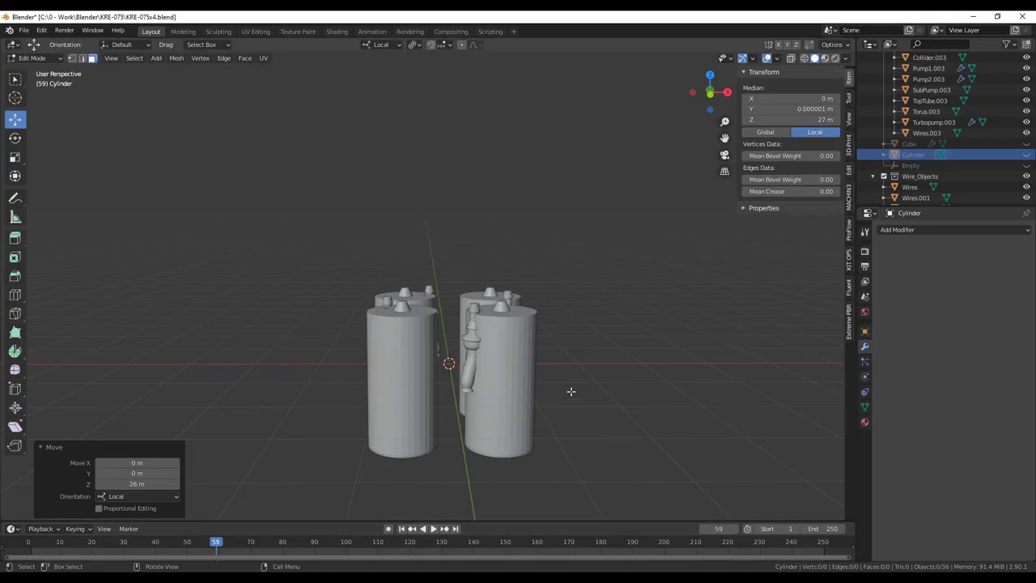
Step: Show the sidebar's View settings and snap the 3D cursor onto a cylinder rim
mouse_move(570, 391)
middle_mouse_down()
mouse_move(590, 407)
mouse_move(575, 397)
middle_mouse_up()
scroll(575, 398, "up", 4)
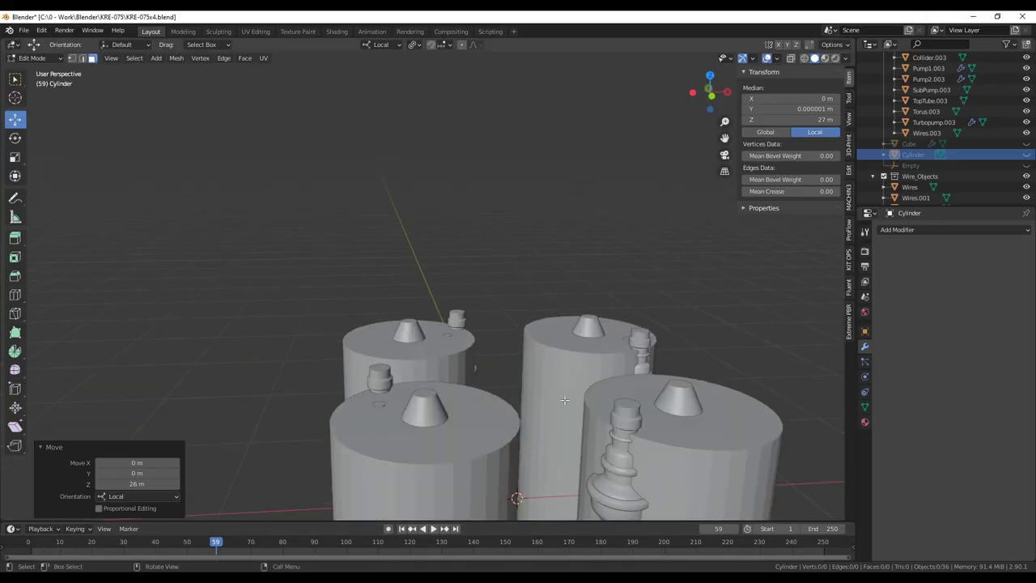
middle_click_drag(447, 366, 429, 276)
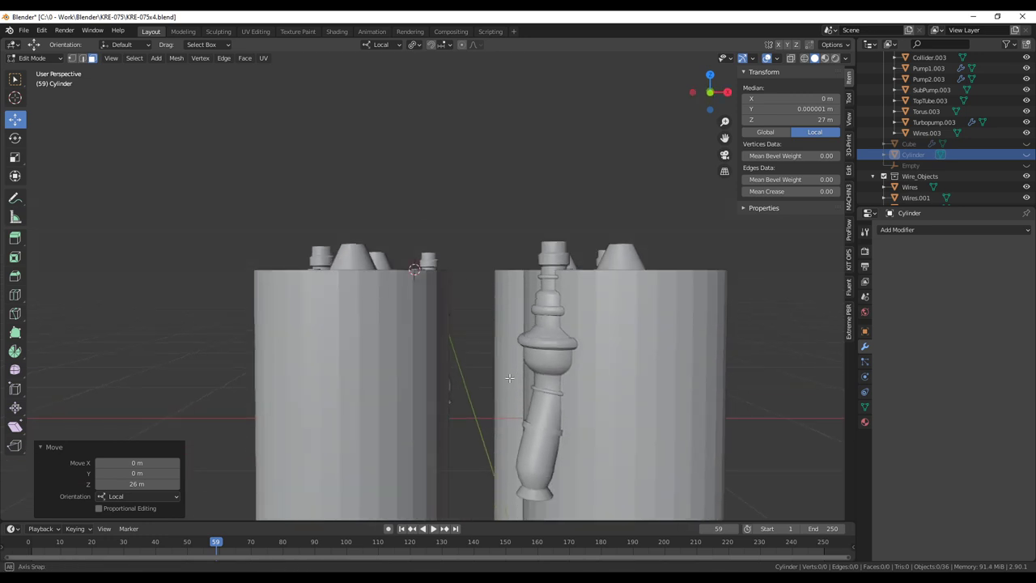
left_click(848, 99)
left_click(848, 119)
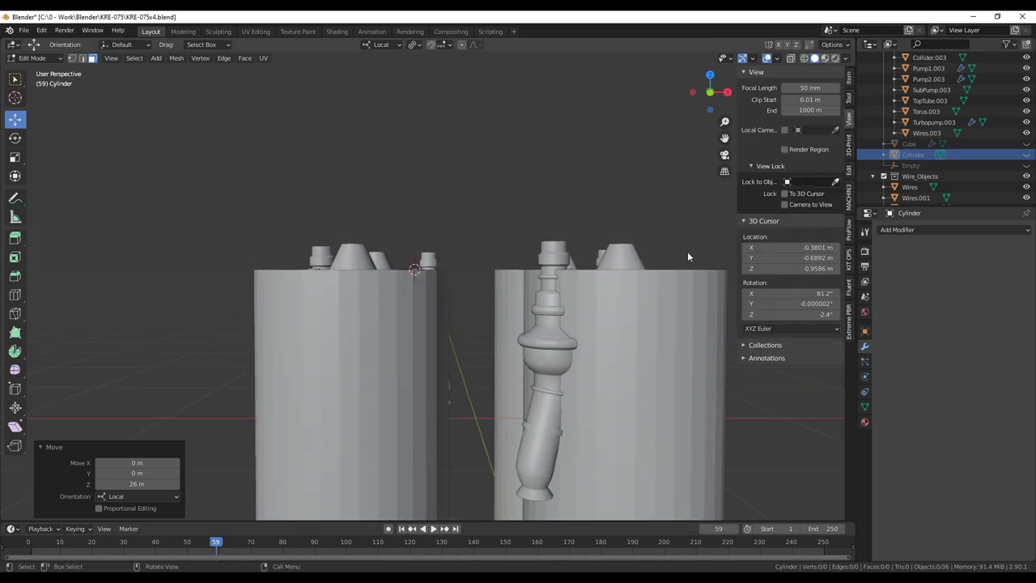
middle_click_drag(445, 260, 455, 336)
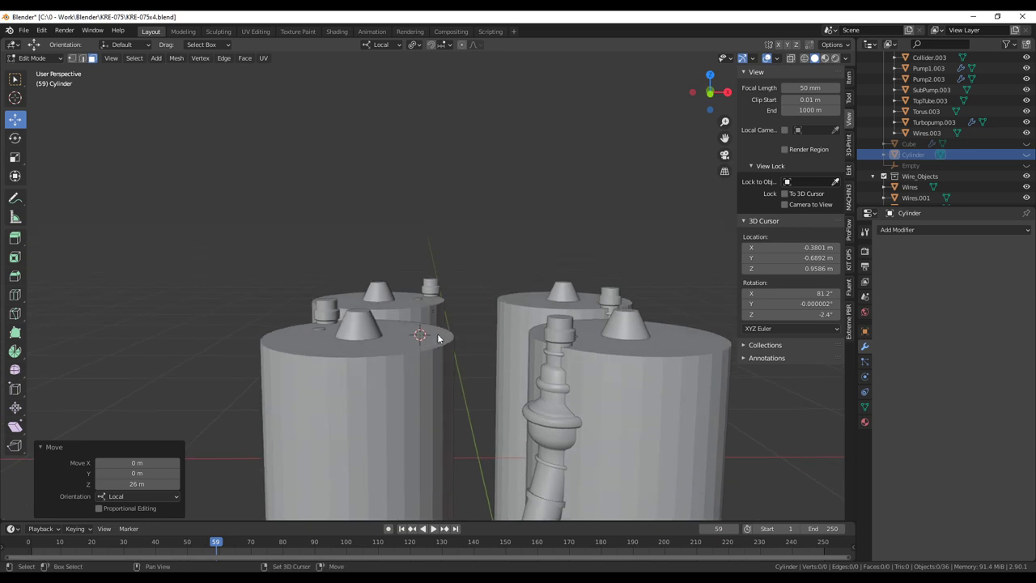
right_click(438, 334, "shift")
right_click(534, 334, "shift")
Step: Snap the 3D cursor onto a chamber's top cap, reading a Z height of 0.9586 m
middle_click_drag(693, 334, 675, 326)
middle_click_drag(601, 332, 497, 402)
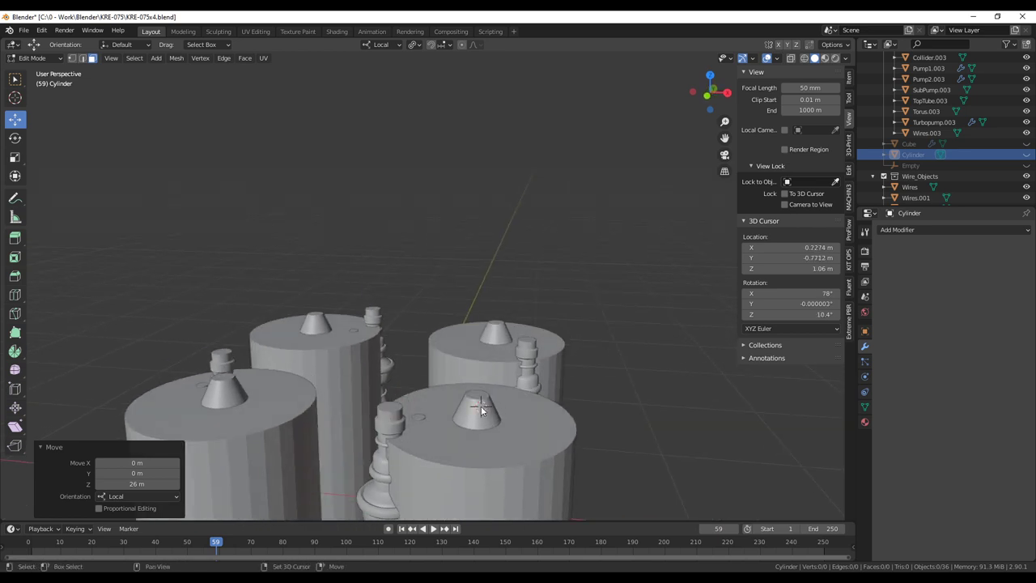
middle_click_drag(481, 409, 570, 341)
right_click(447, 371, "shift")
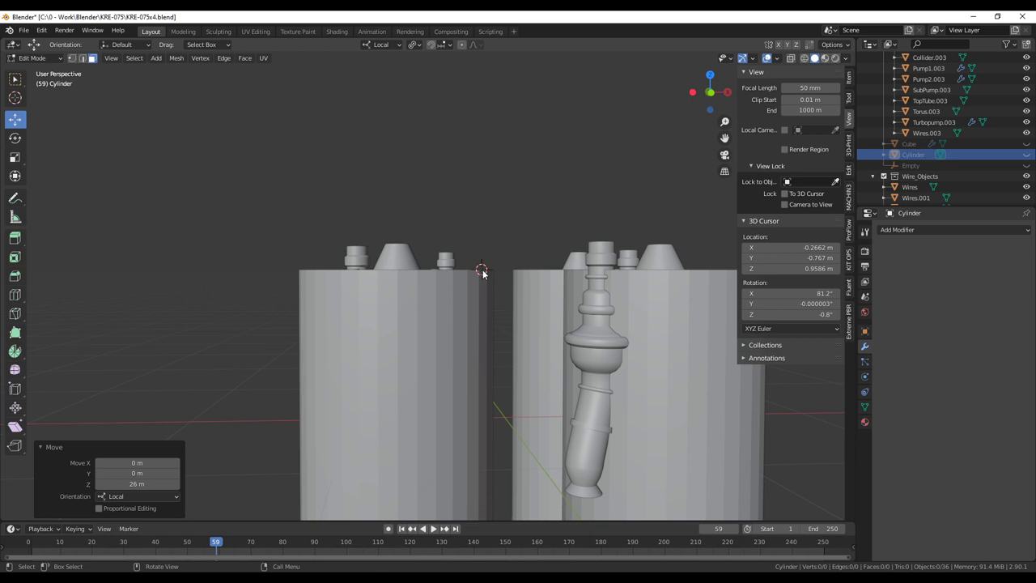
middle_click_drag(483, 274, 454, 273, "shift")
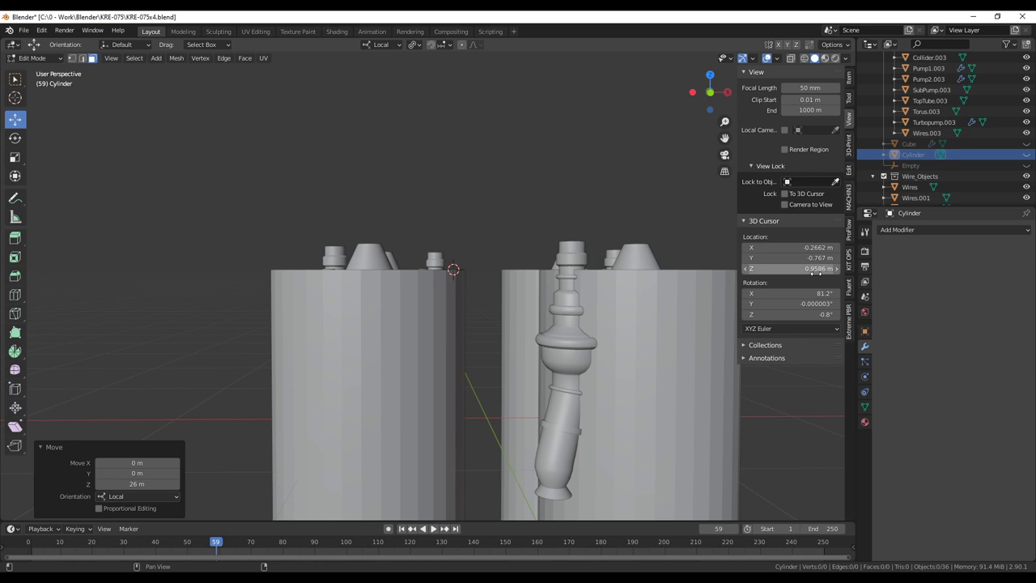
middle_click_drag(480, 271, 494, 278)
middle_click_drag(474, 386, 476, 310)
right_click(530, 250, "shift")
middle_click_drag(584, 267, 585, 338)
right_click(421, 436, "shift")
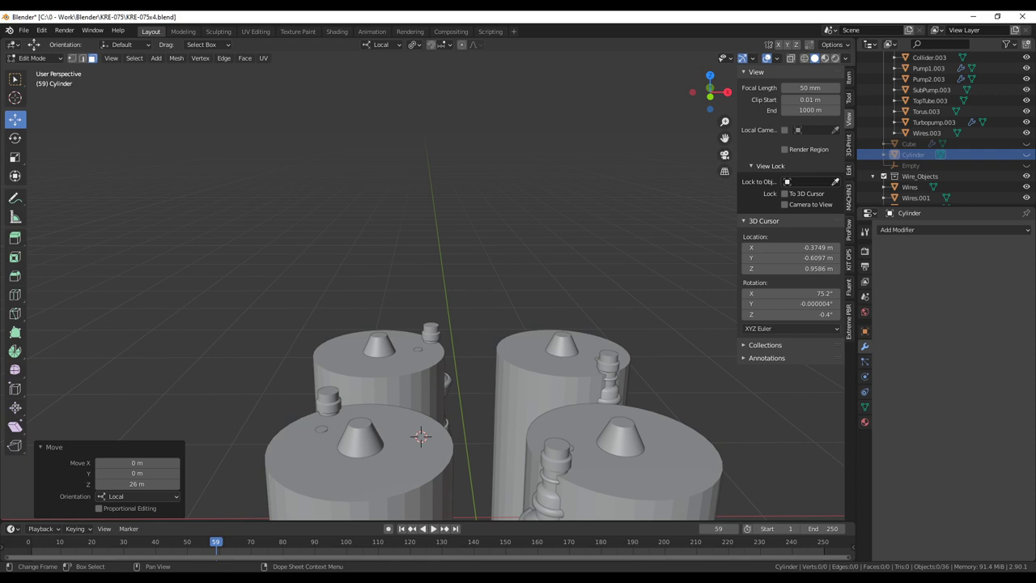
key("alt+Tab")
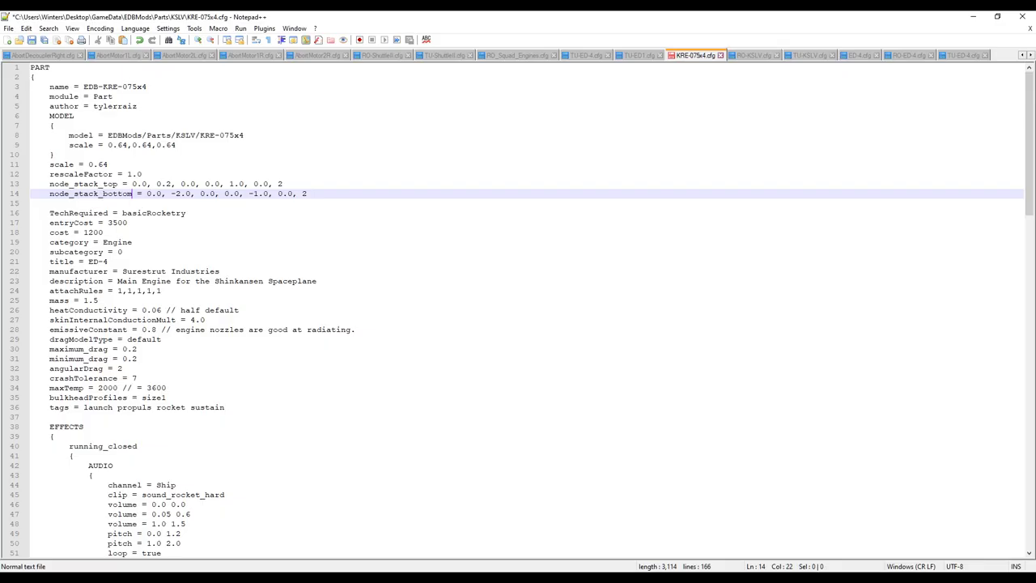
left_click(170, 184)
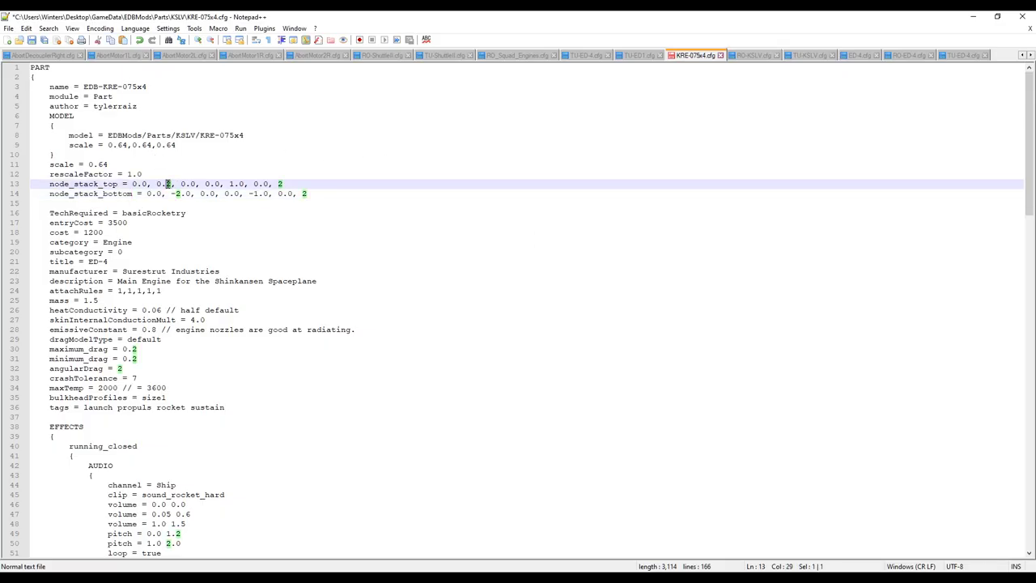
key("BackSpace")
type("85")
type("86")
left_click_drag(189, 194, 180, 195)
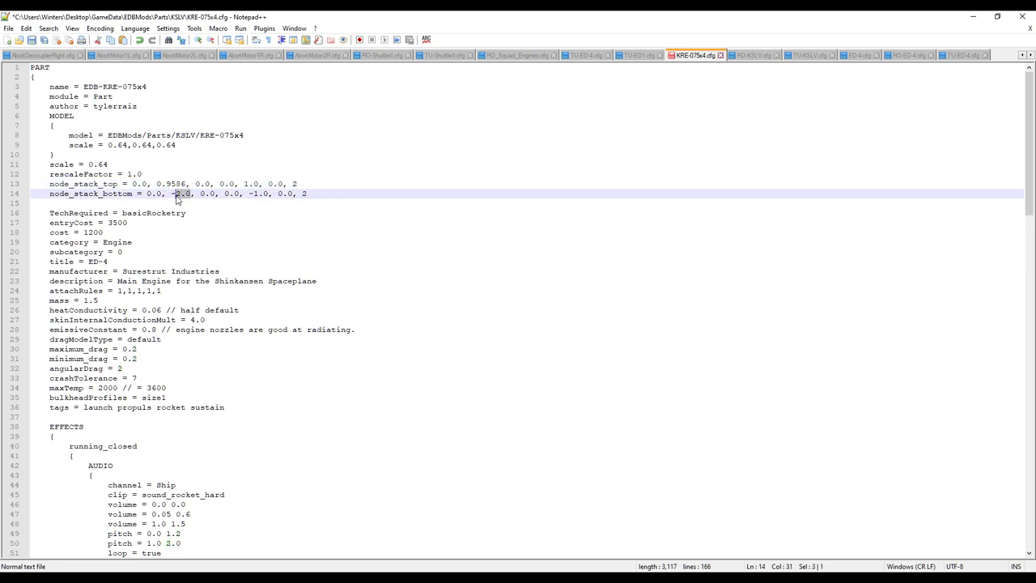
type("1.0")
left_click(137, 183)
key("Right")
key("Right")
key("Right")
key("Right")
key("Right")
key("Right")
key("Right")
key("Right")
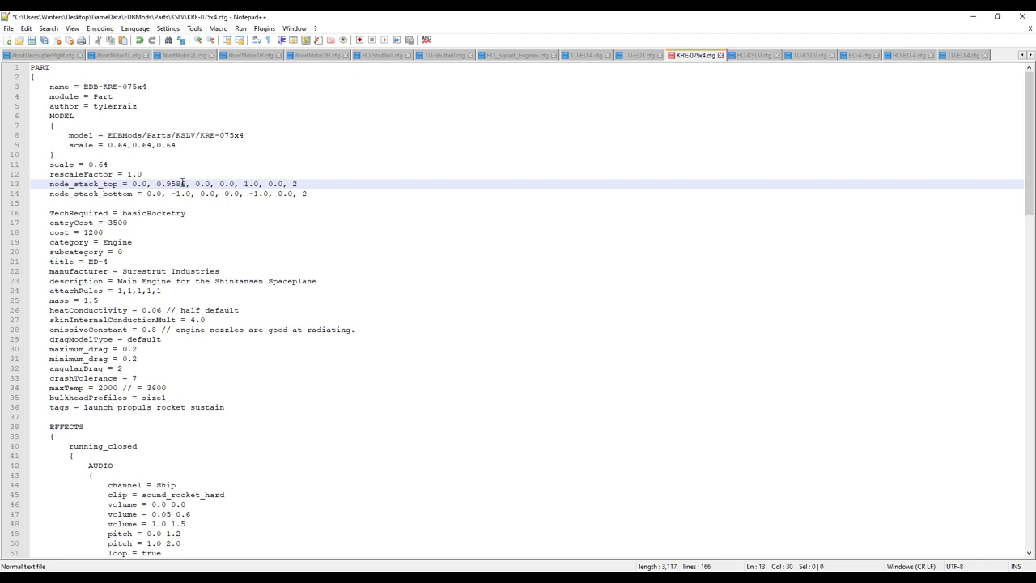
left_click(177, 194)
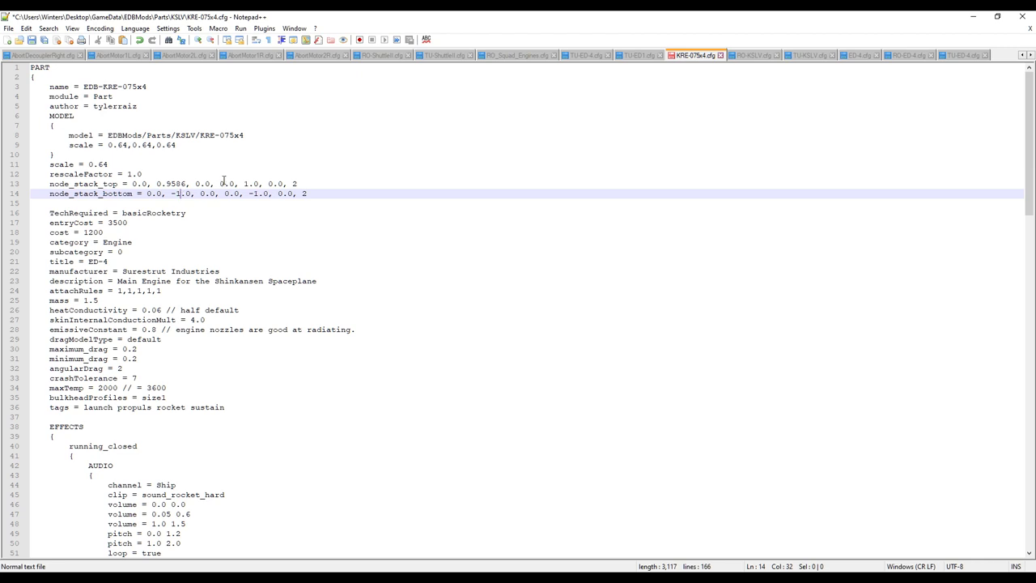
left_click(219, 183)
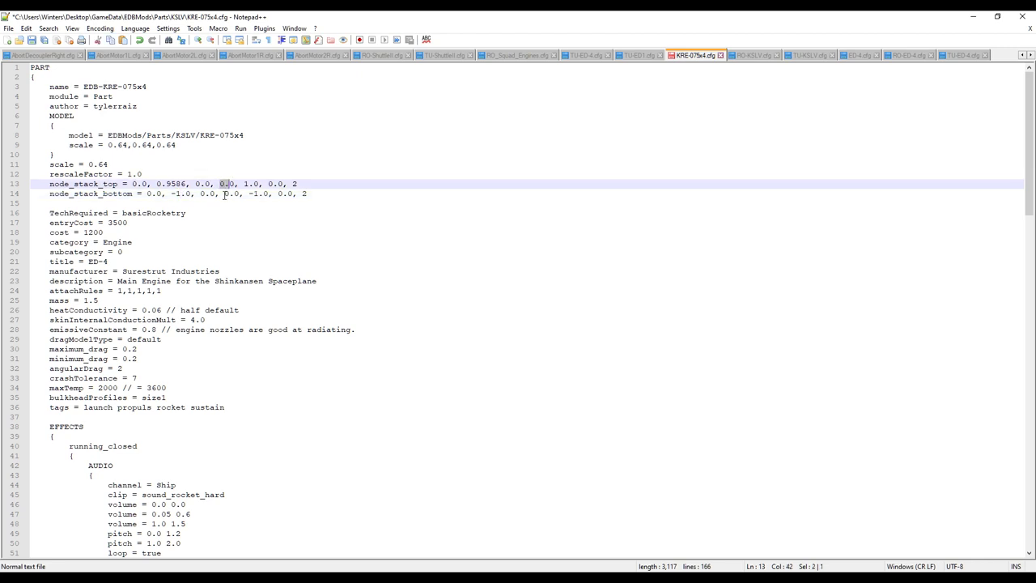
left_click(234, 194)
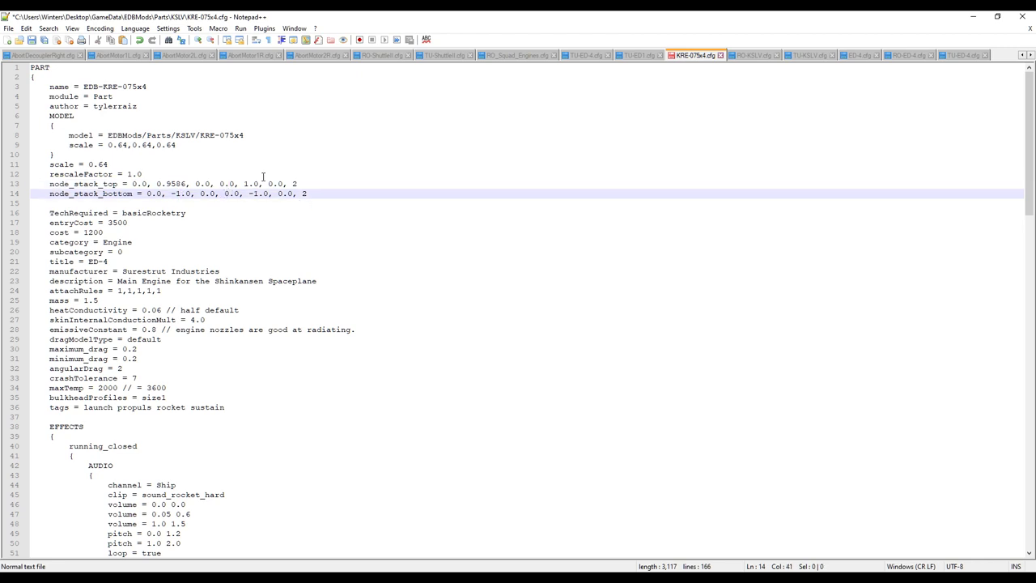
left_click(158, 184)
left_click_drag(158, 183, 260, 182)
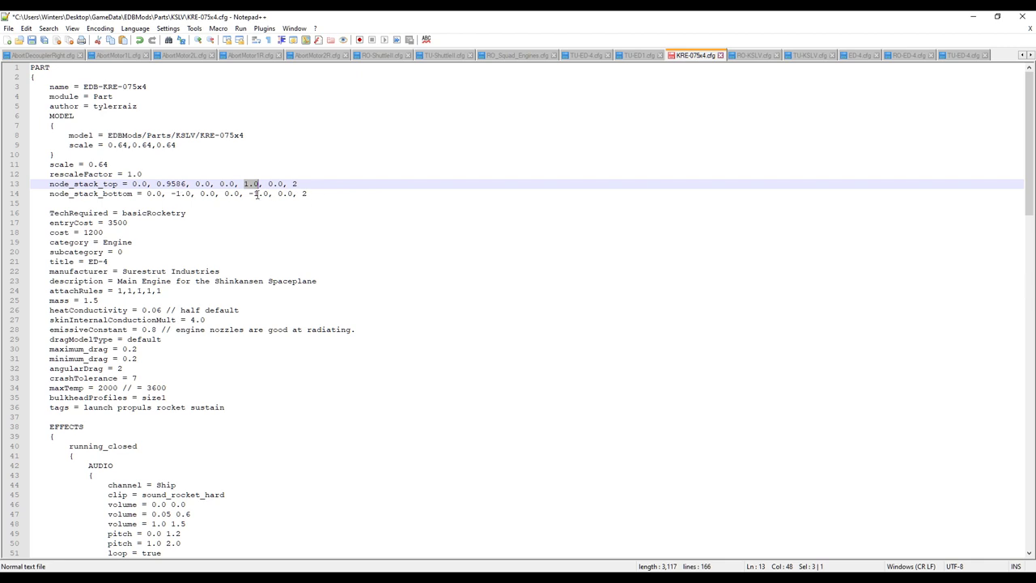
key("Down")
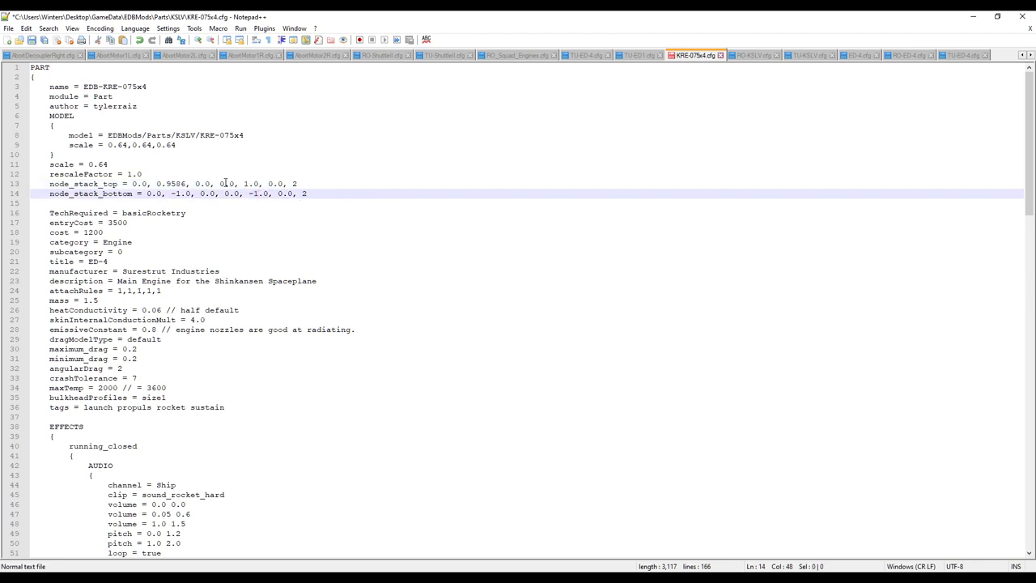
left_click(230, 183)
left_click(253, 184)
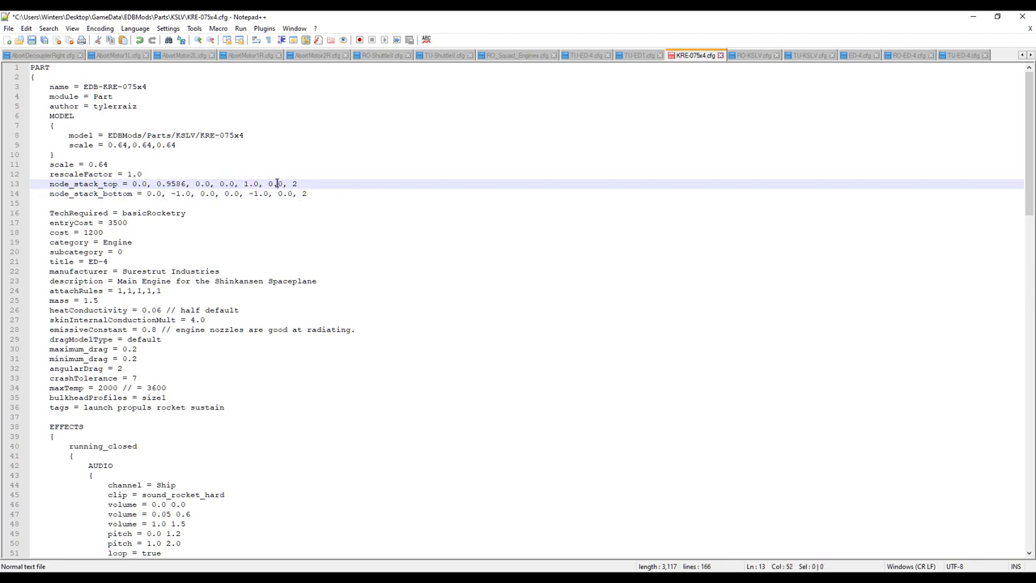
key("shift+Left")
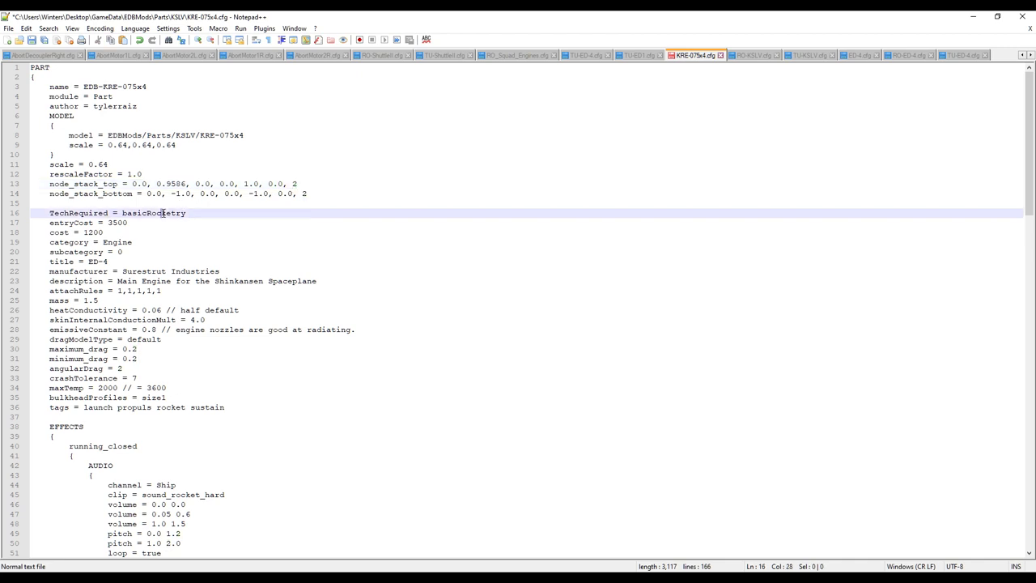
Step: Change the part title from ED-4 to KRE-075x4
left_click(162, 213)
left_click_drag(133, 242, 103, 242)
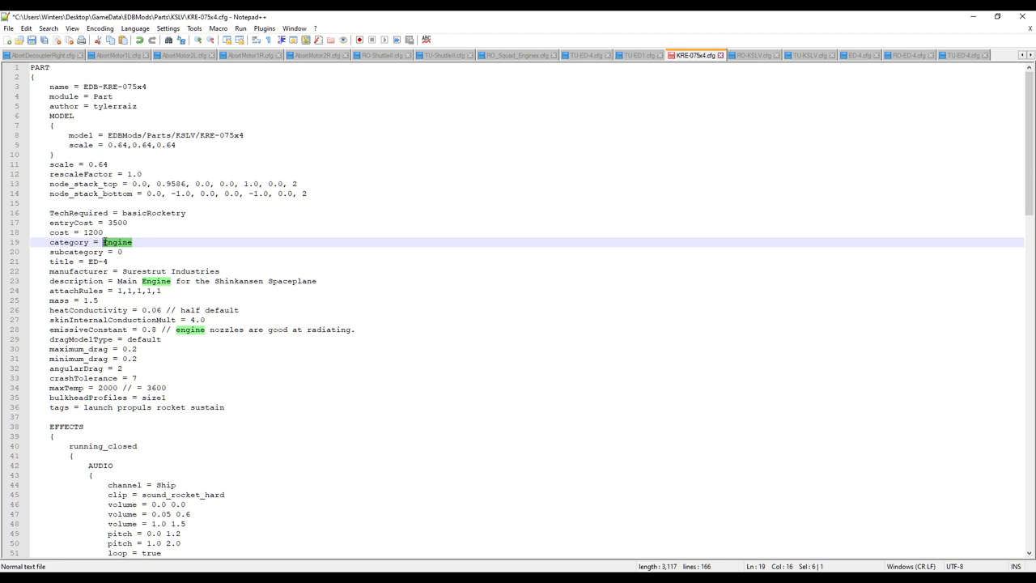
left_click(131, 253)
left_click_drag(110, 262, 89, 266)
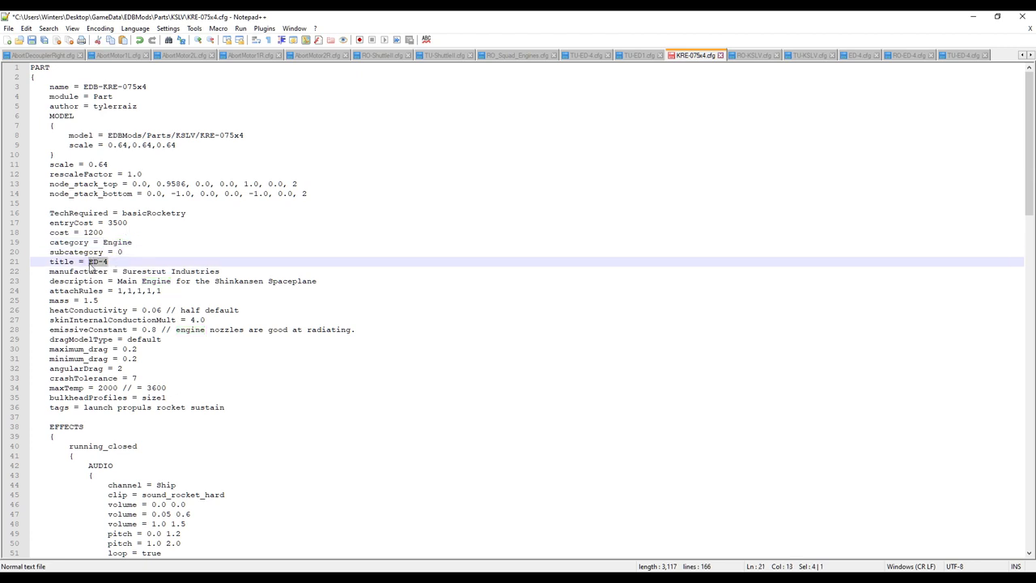
type("KRE-075x")
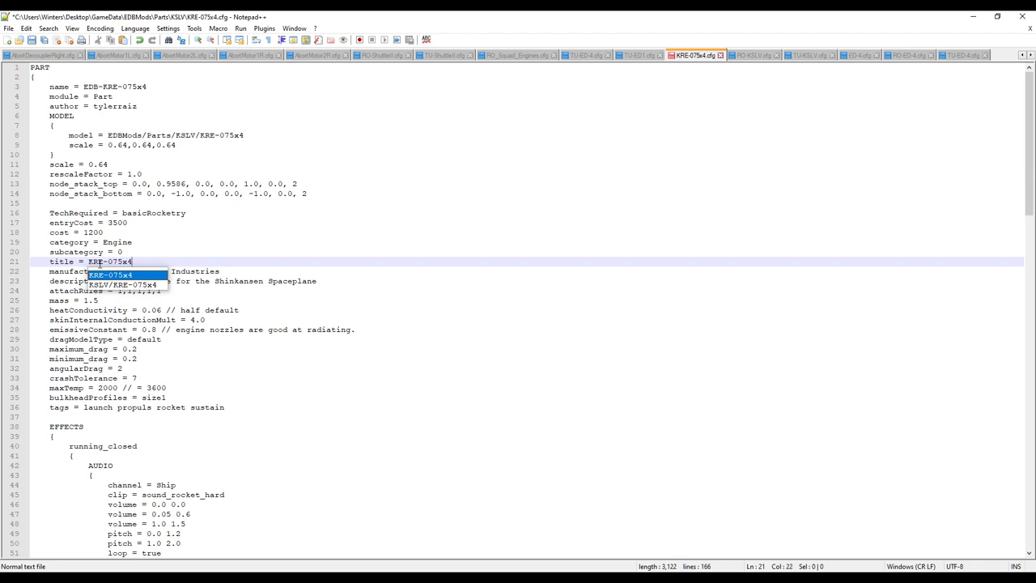
left_click(220, 235)
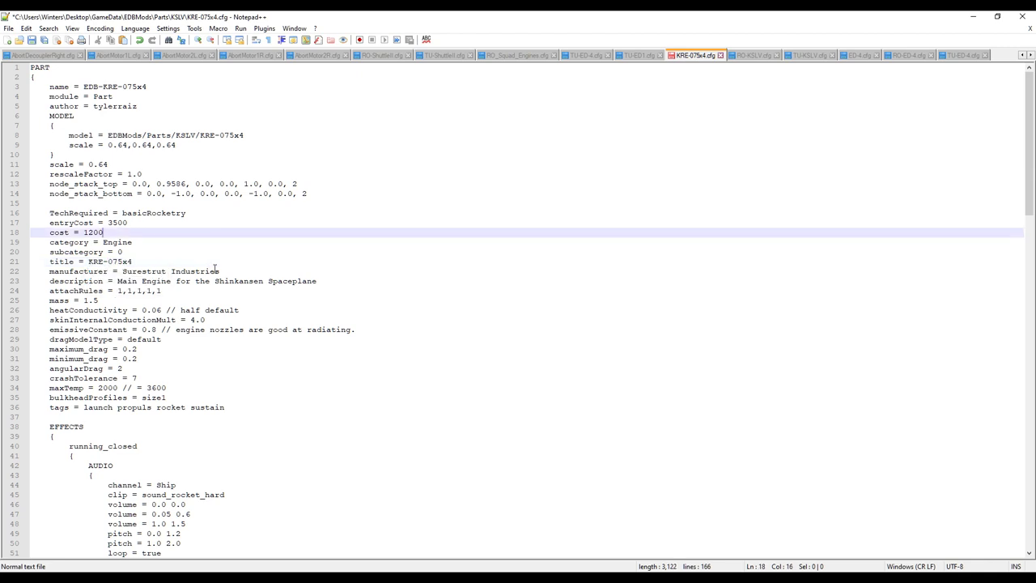
Step: Set manufacturer to Korea Aerospace Research Institute and description to 'First Stage Engine for the KSLV system-2'
left_click_drag(220, 271, 123, 271)
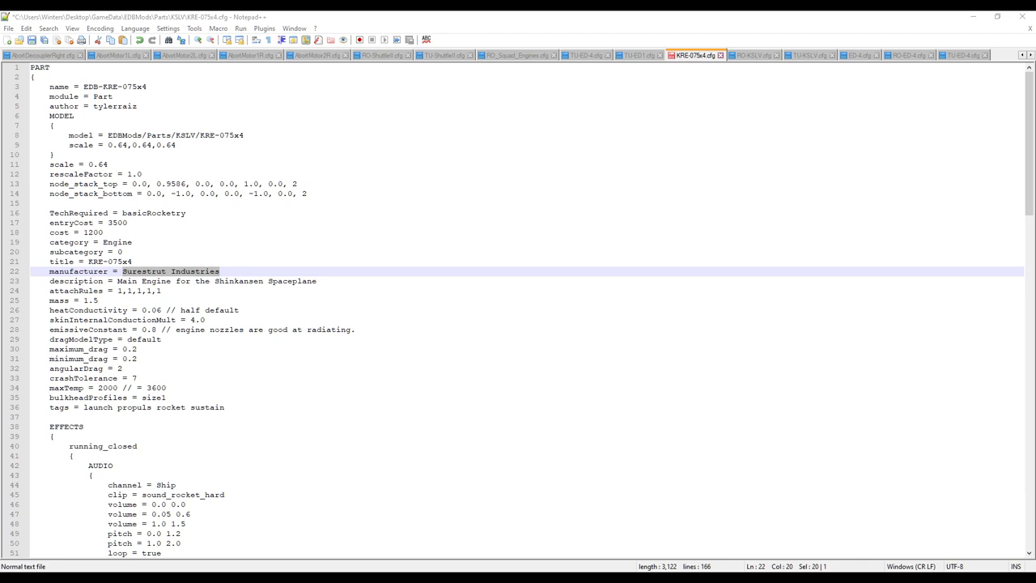
left_click_drag(218, 271, 121, 272)
type("Korea Aerospace Research Institute")
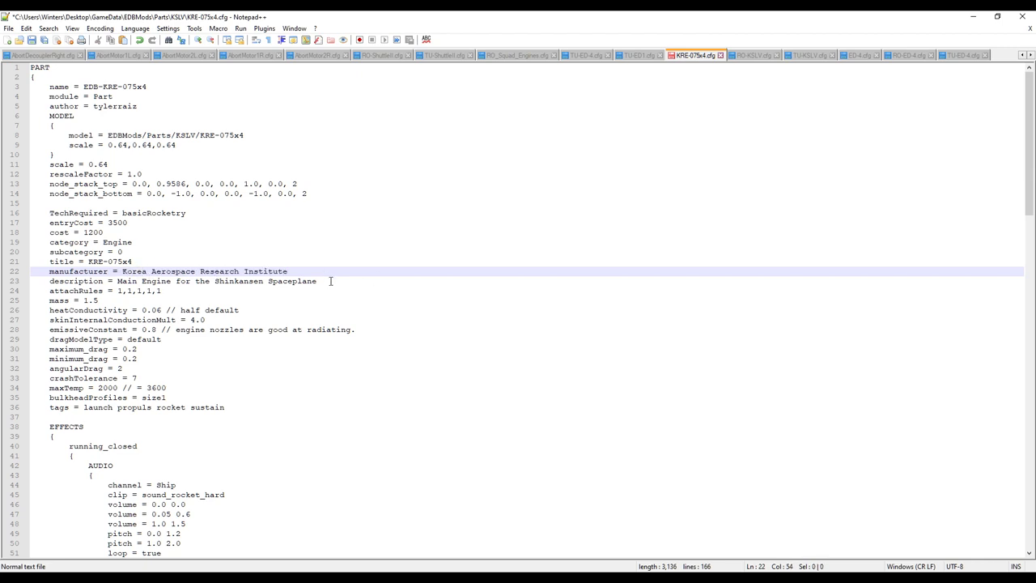
left_click_drag(330, 280, 114, 282)
type("First S")
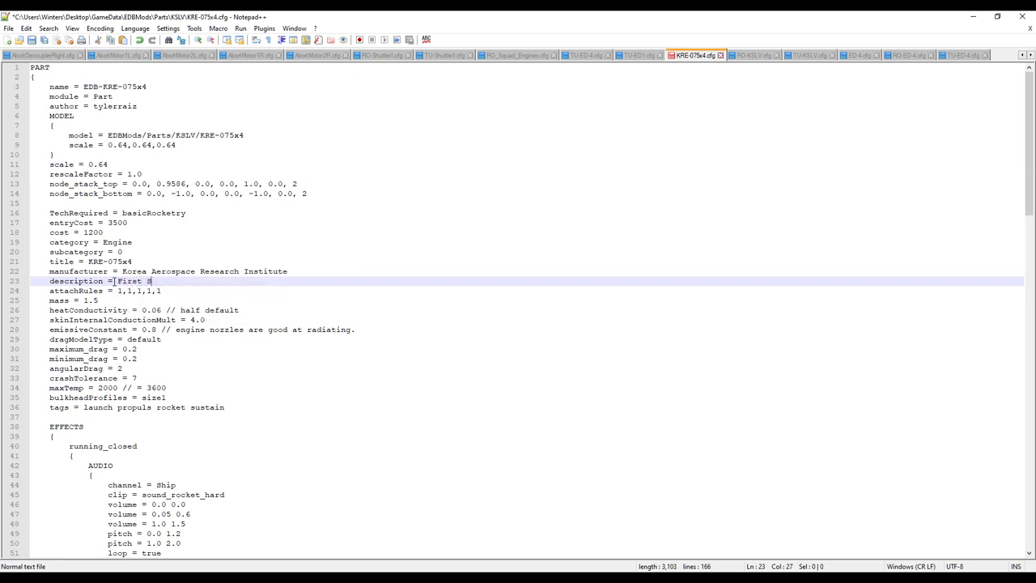
type("tage Engine for the KSLV system")
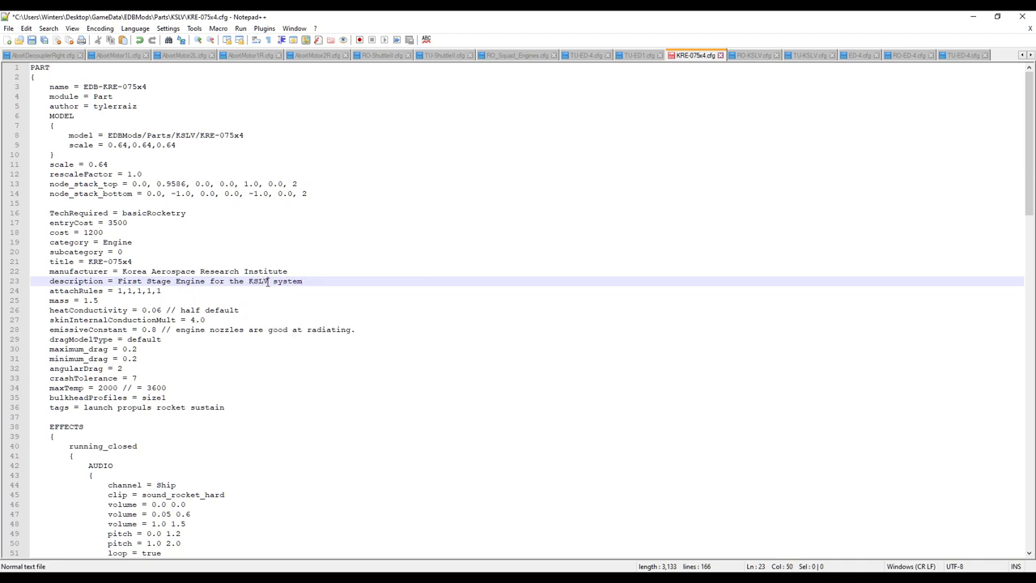
type("-2")
left_click(121, 291)
Step: Scroll through the rest of the config, checking the mass line
scroll(141, 289, "down", 2)
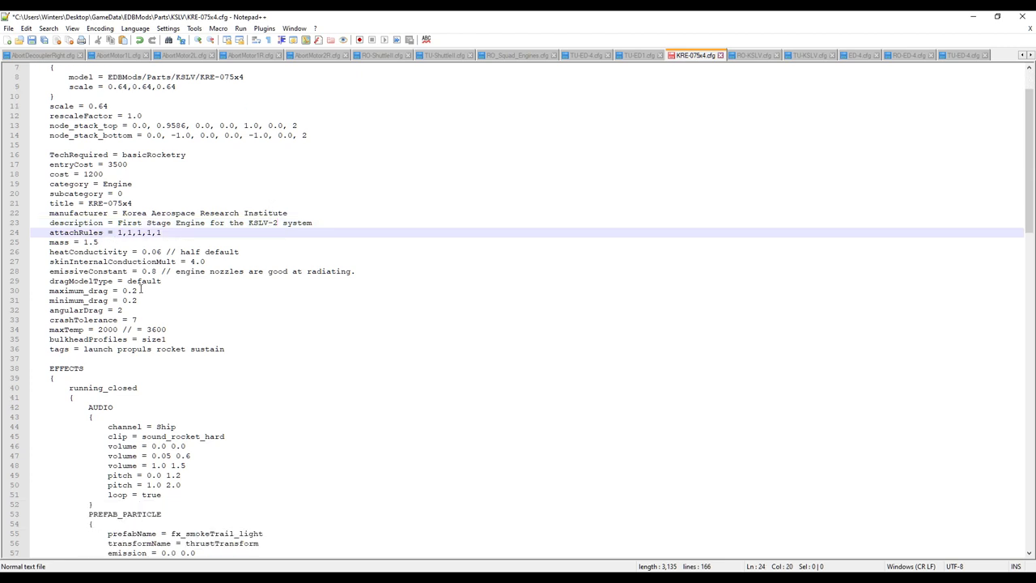
left_click(110, 241)
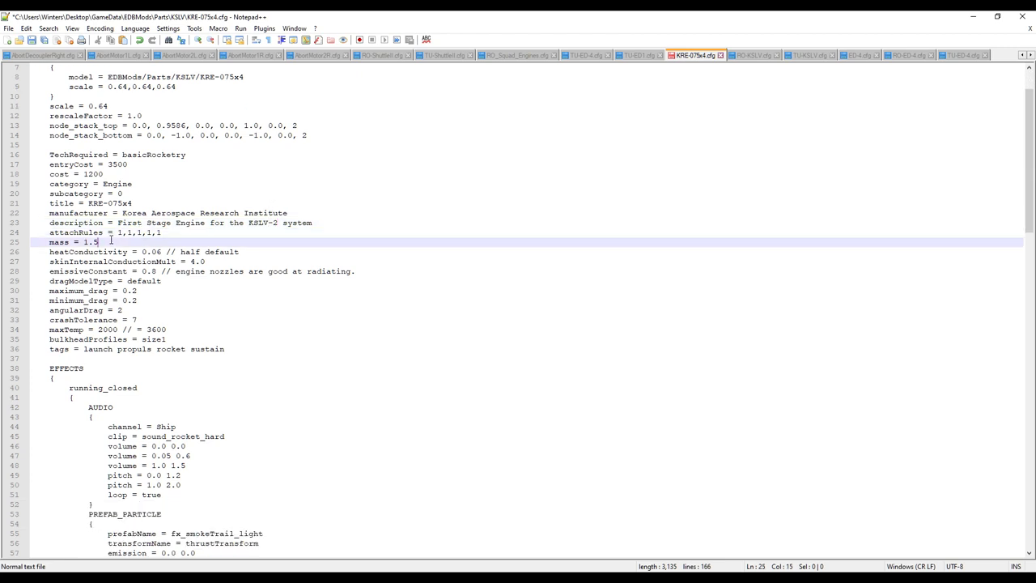
scroll(145, 287, "down", 20)
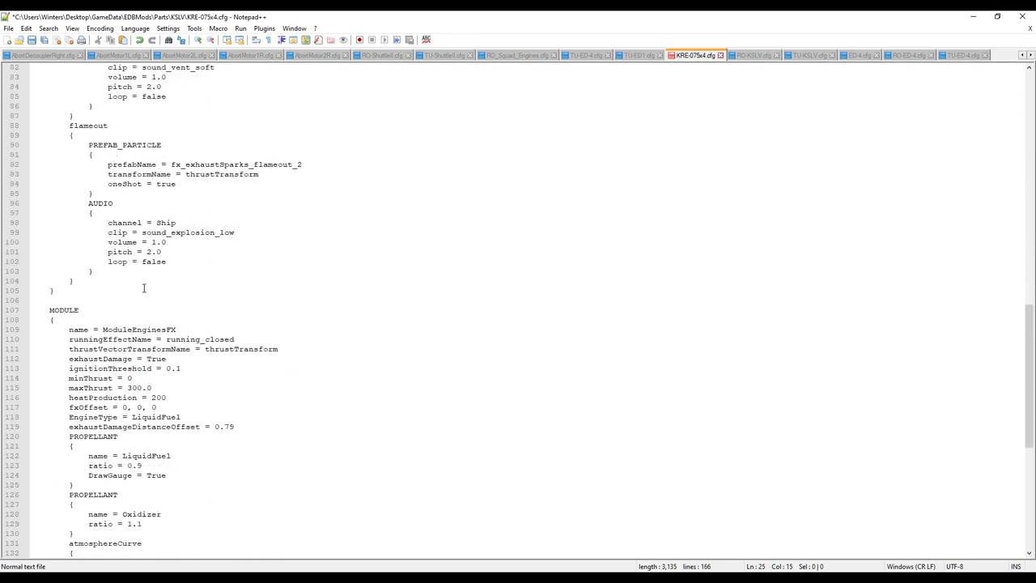
scroll(144, 287, "down", 7)
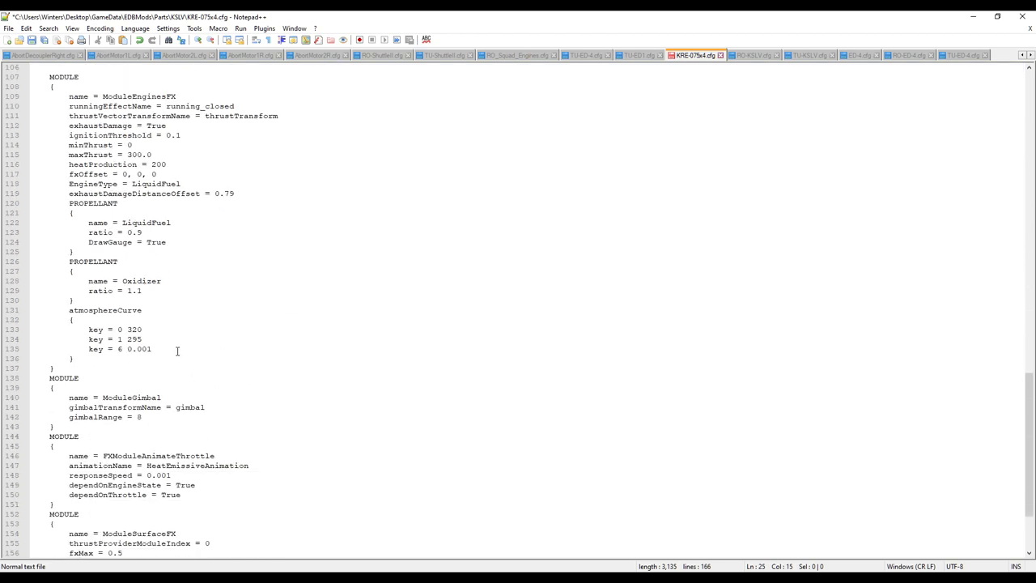
scroll(178, 350, "down", 4)
scroll(177, 350, "up", 20)
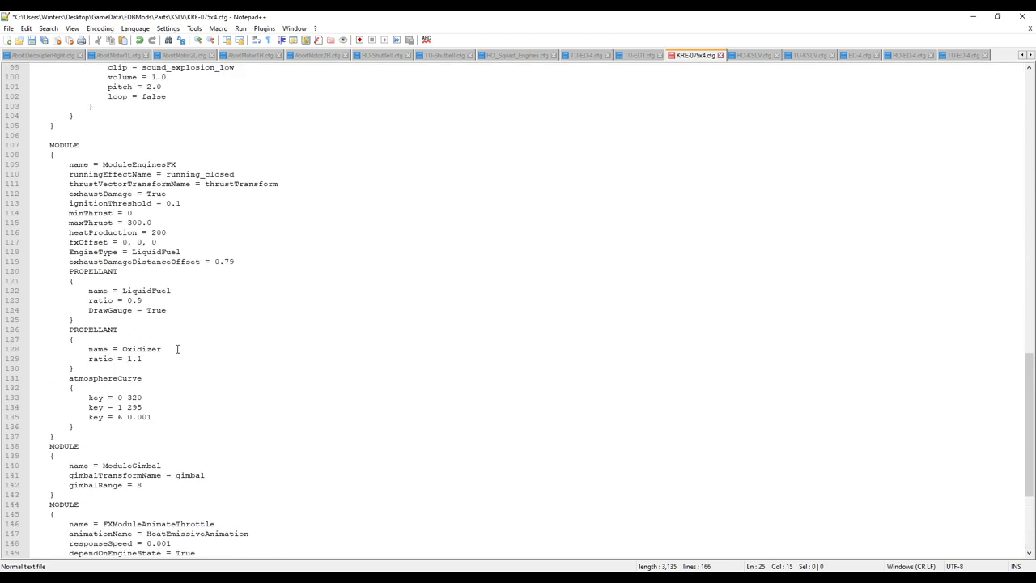
scroll(178, 349, "up", 8)
scroll(183, 321, "down", 2)
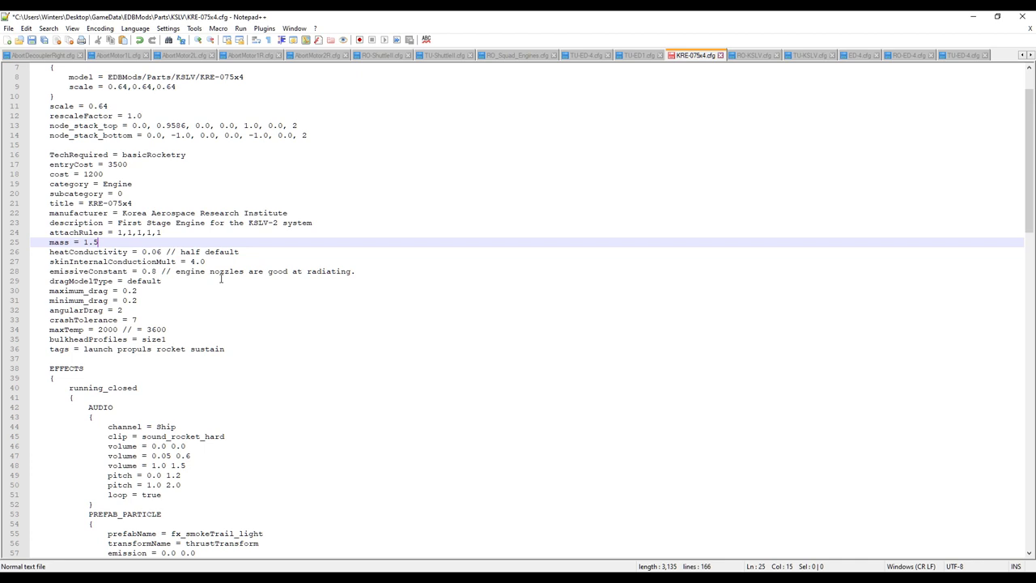
scroll(221, 277, "down", 17)
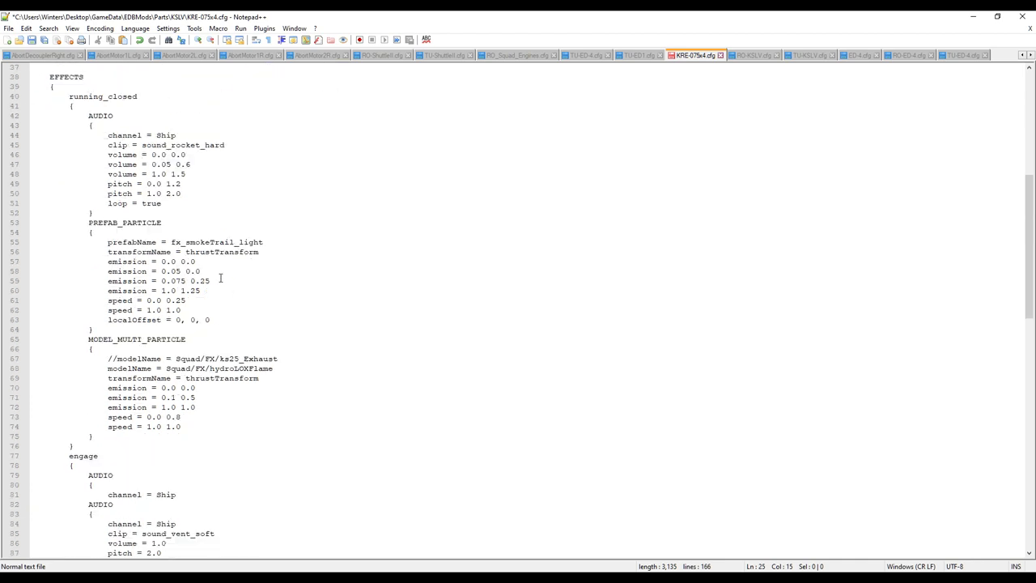
scroll(226, 243, "up", 5)
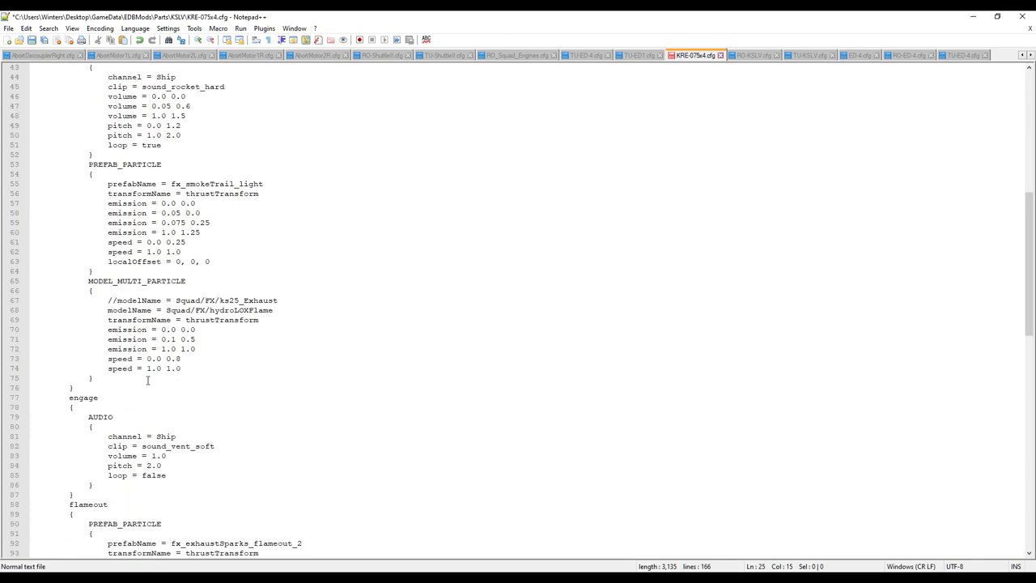
scroll(248, 363, "down", 9)
scroll(247, 363, "down", 15)
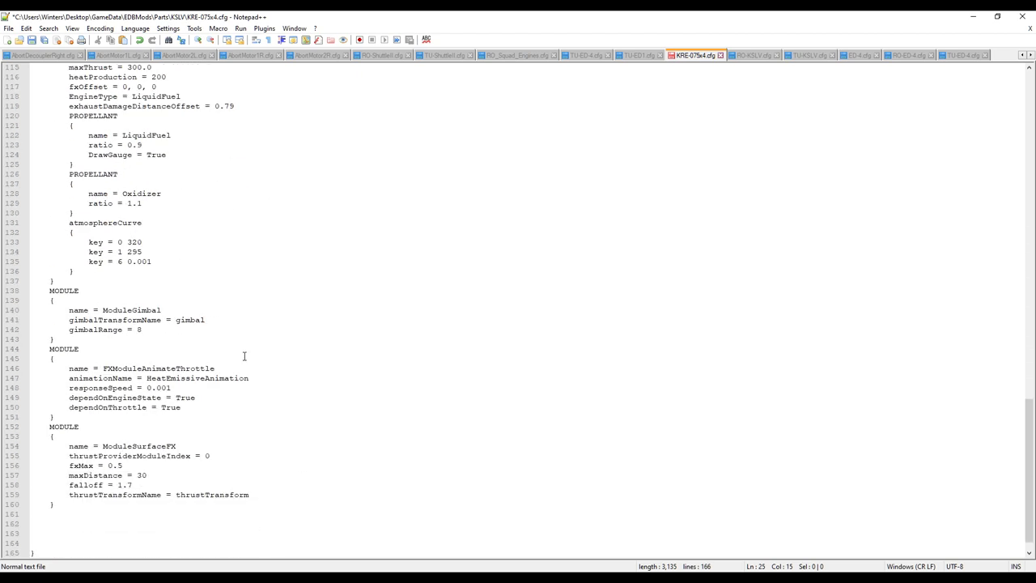
Step: Change the gimbalRange from 8 to 5 and check the gimbal and surface-effect thrustTransform names
left_click(144, 332)
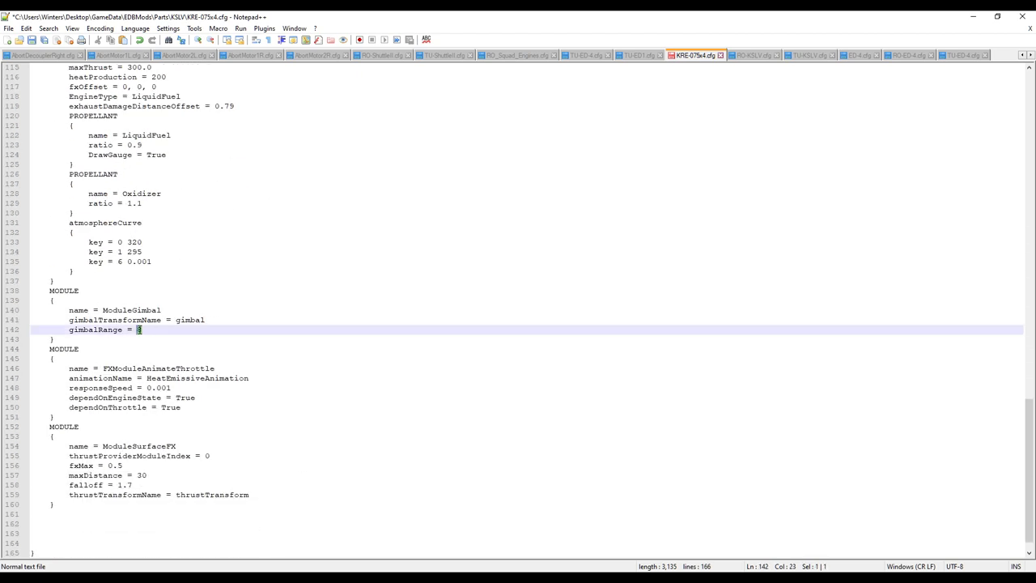
double_click(139, 331)
type("5")
left_click(294, 306)
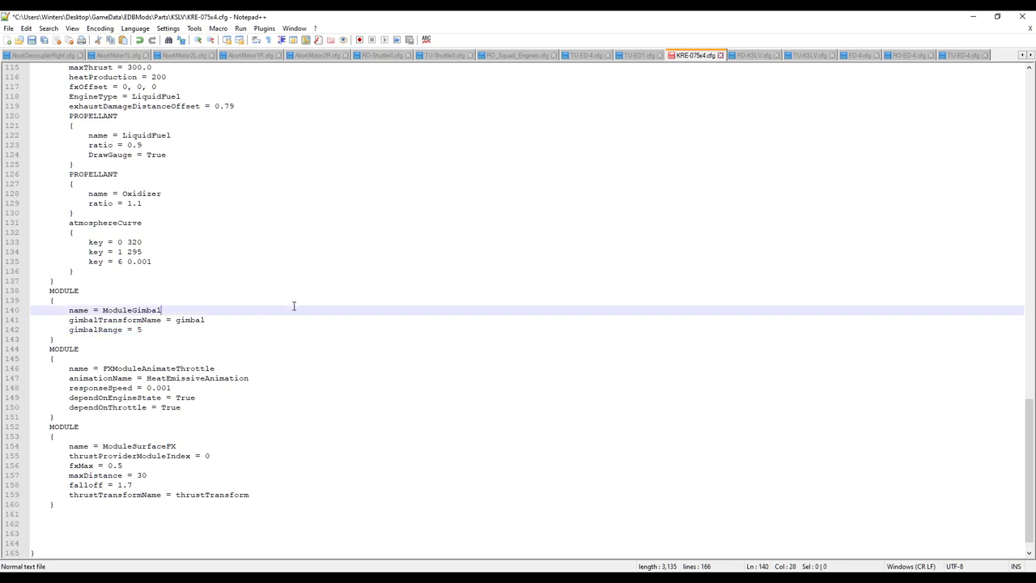
double_click(190, 320)
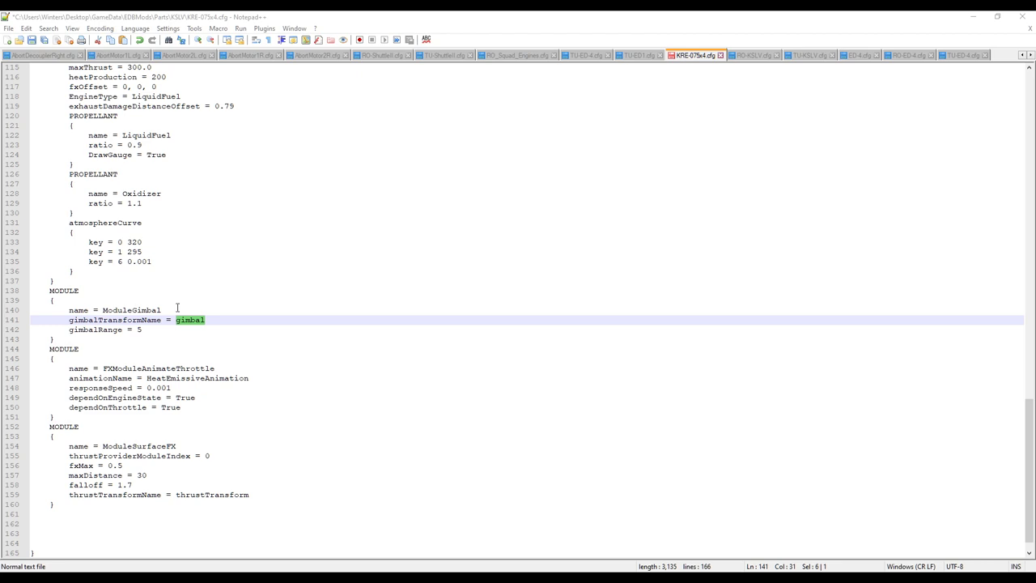
left_click(206, 339)
left_click_drag(265, 494, 177, 496)
Step: Review the ModuleEnginesFX block, including maxThrust 300.0 and the EFFECTS section
scroll(226, 418, "up", 4)
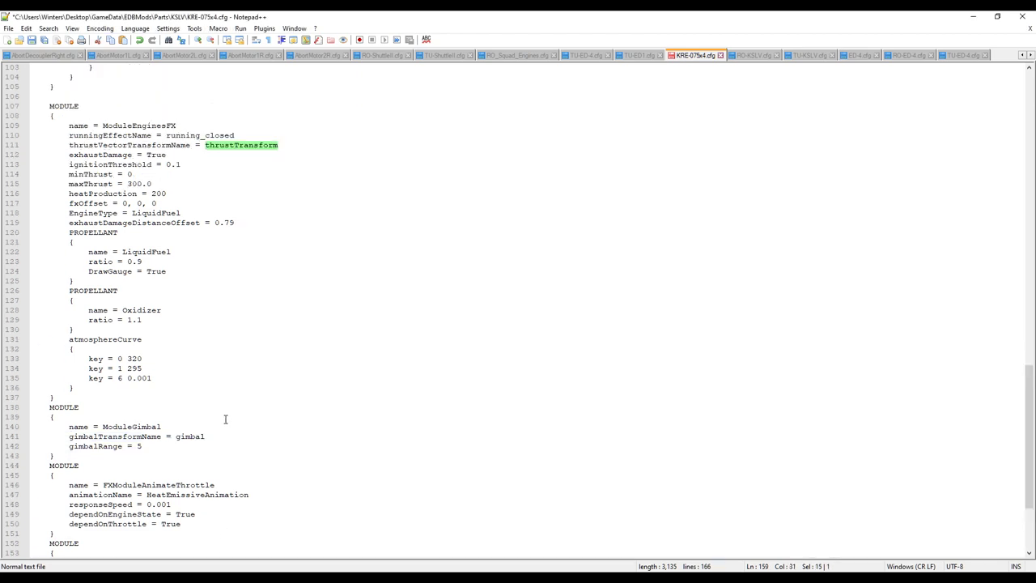
scroll(226, 418, "up", 3)
left_click_drag(143, 446, 127, 465)
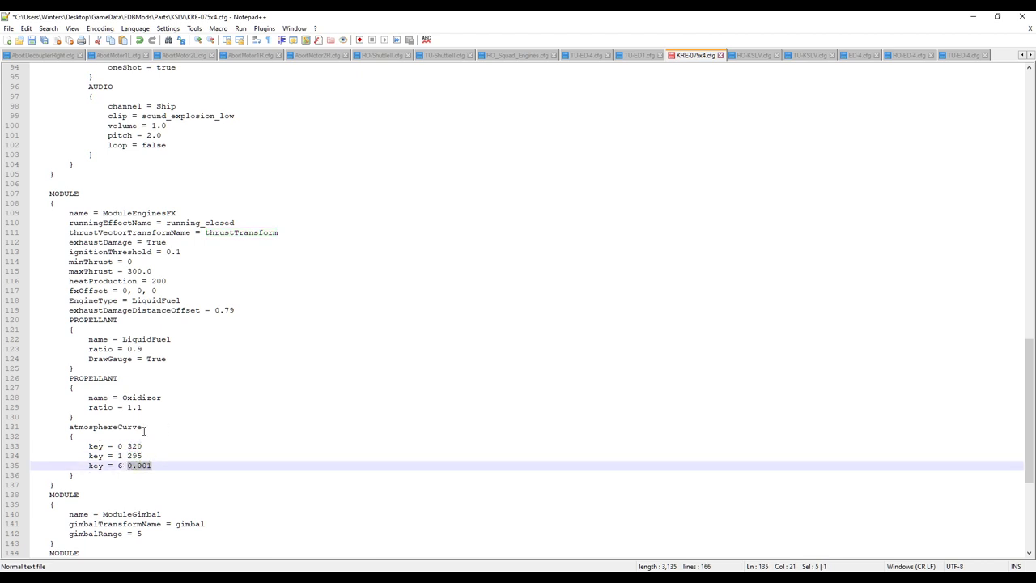
left_click_drag(152, 271, 127, 272)
double_click(114, 213)
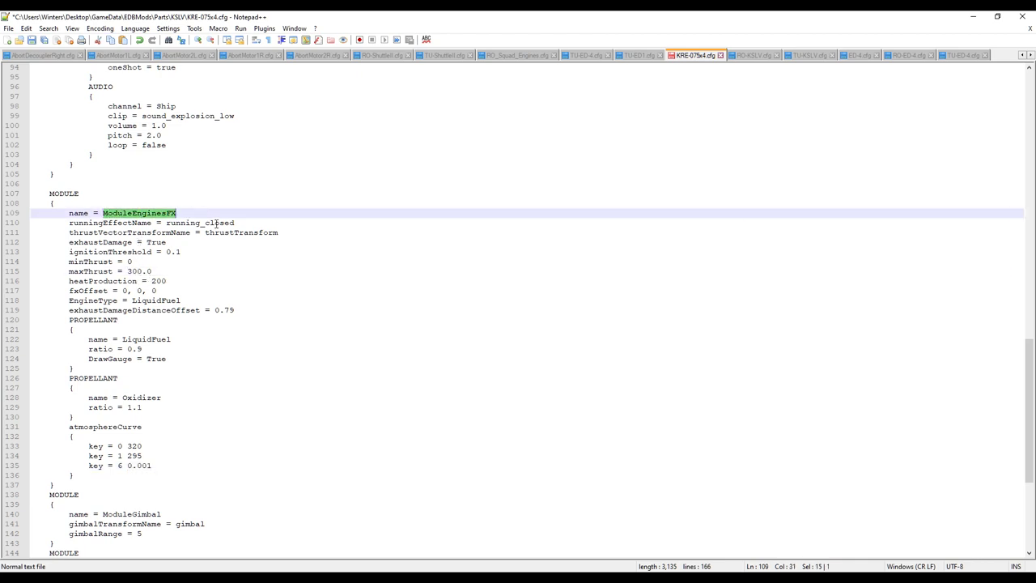
scroll(198, 259, "up", 20)
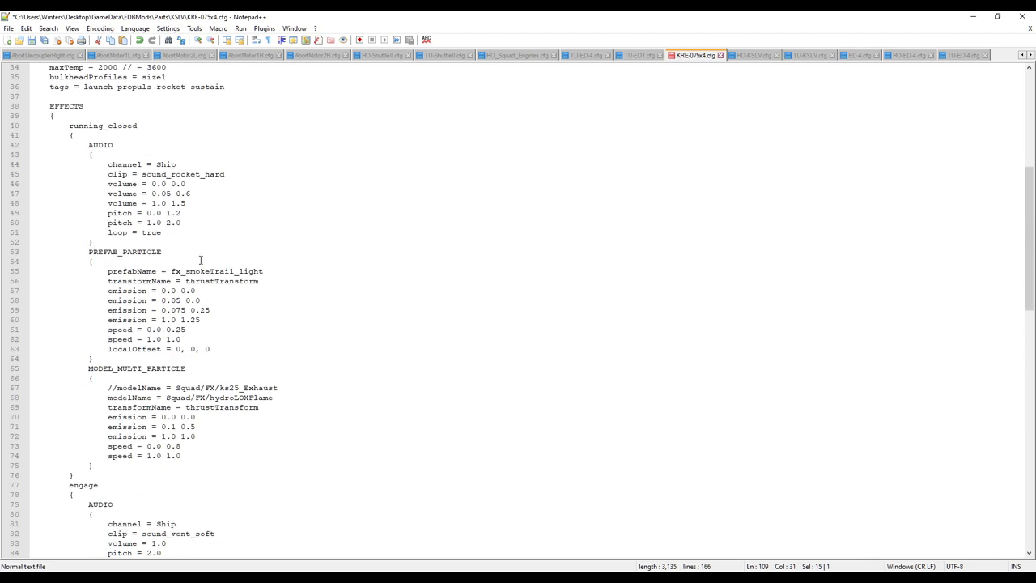
left_click_drag(50, 308, 176, 405)
scroll(177, 396, "down", 5)
scroll(178, 316, "down", 10)
left_click(162, 330)
Step: Check the LiquidFuel ratio 0.9, the Oxidizer propellant and the sea-level 320 atmosphere key
scroll(162, 331, "down", 5)
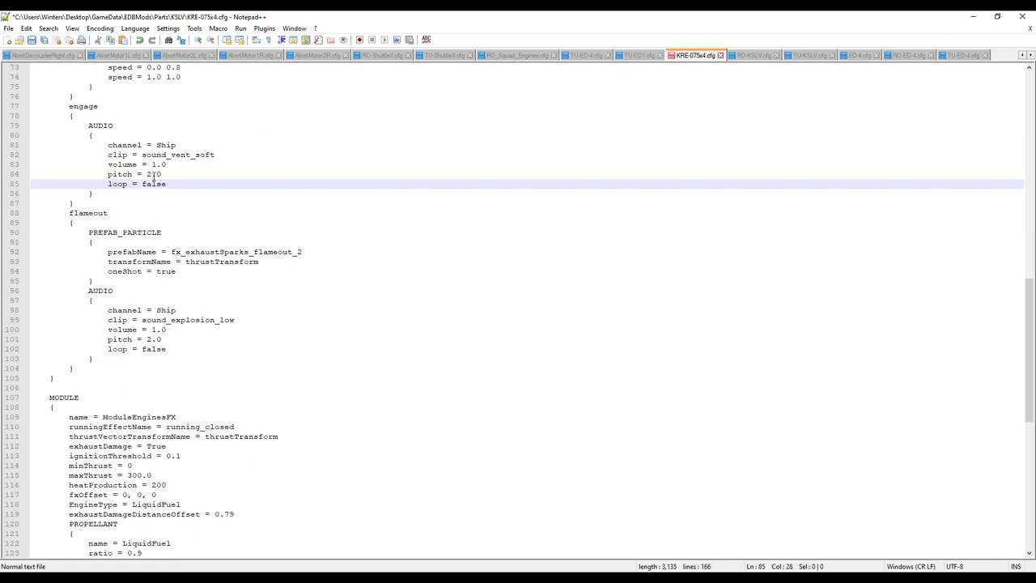
left_click(91, 374)
scroll(92, 371, "down", 2)
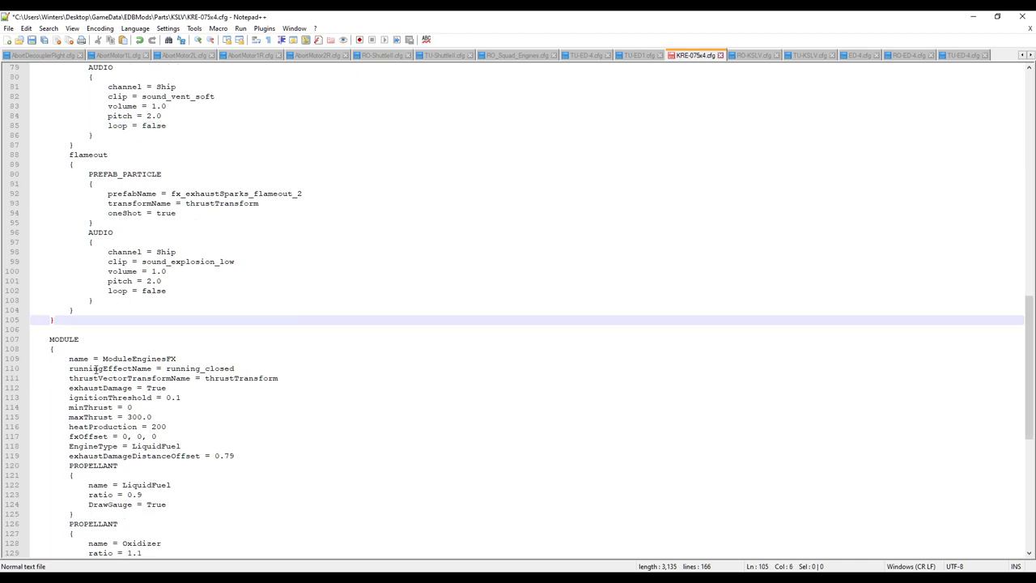
scroll(98, 338, "down", 4)
left_click(146, 251)
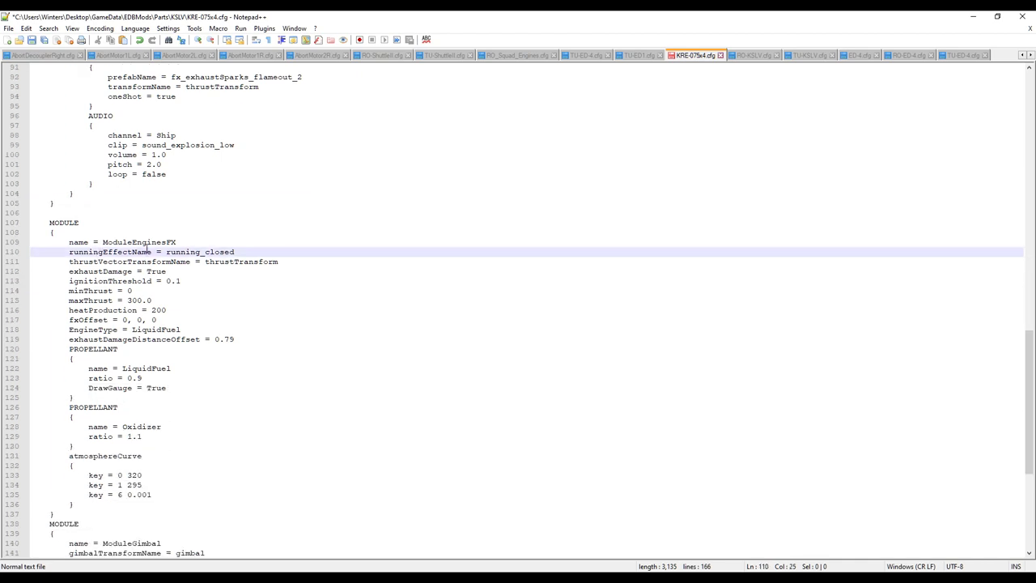
left_click(145, 242)
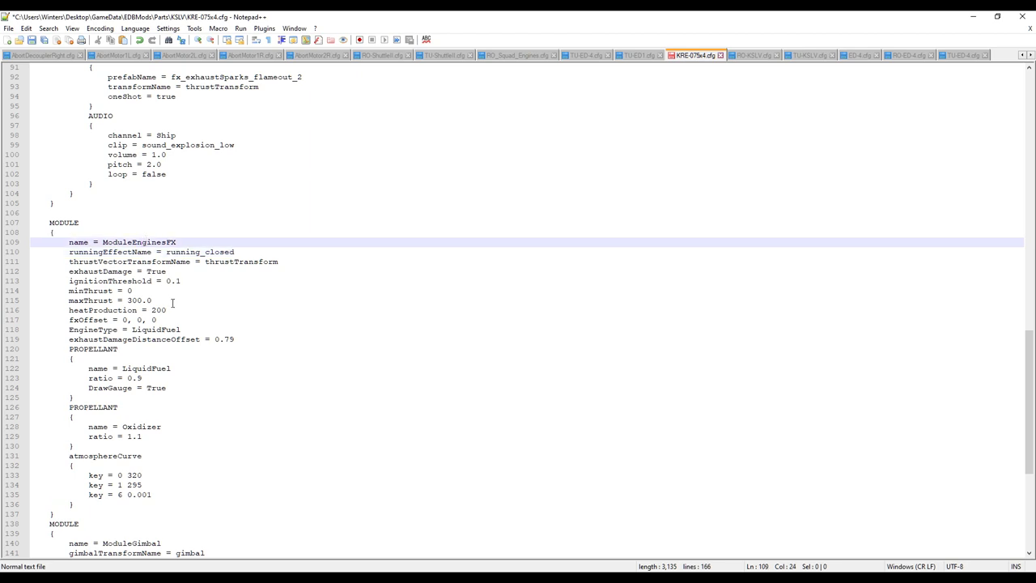
left_click_drag(154, 370, 160, 381)
left_click(159, 426)
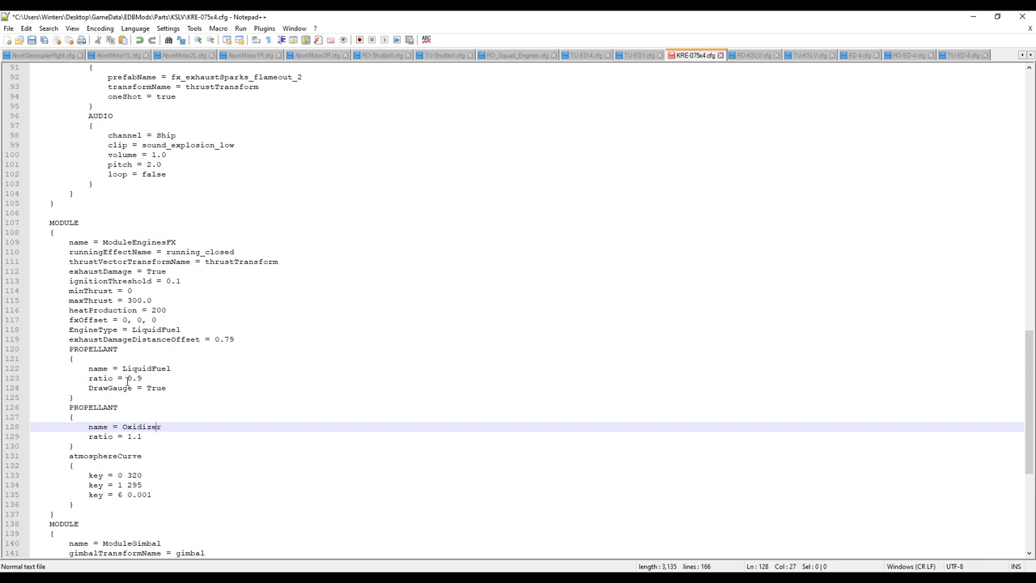
left_click_drag(148, 378, 127, 378)
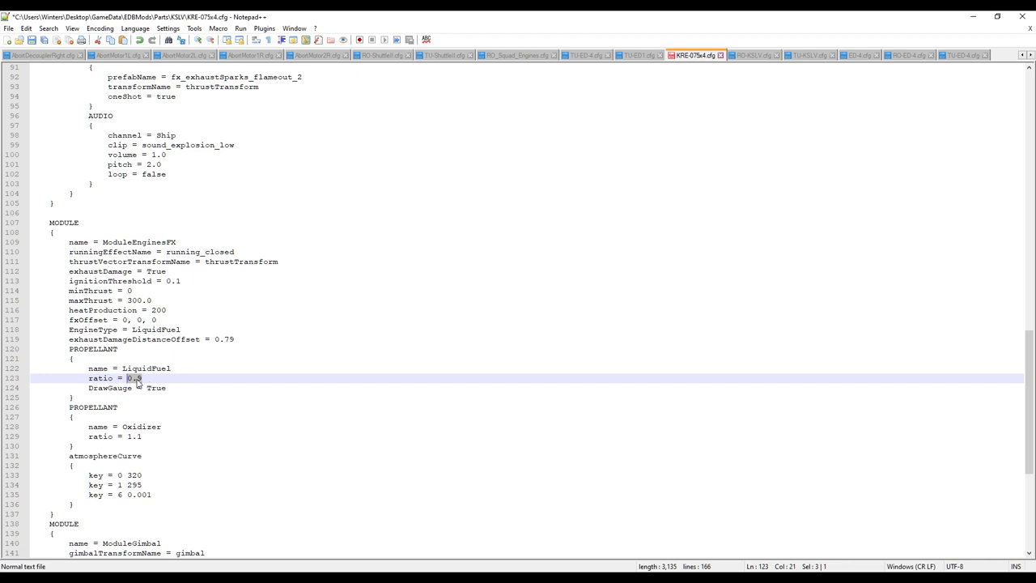
left_click(143, 475)
scroll(167, 500, "down", 2)
scroll(170, 485, "down", 6)
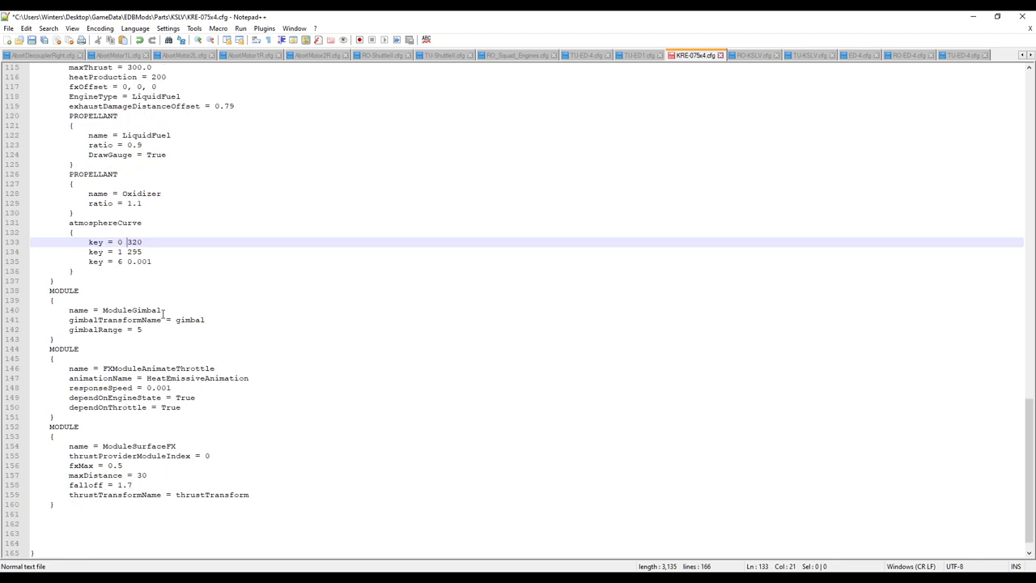
Step: Look over gimbal, throttle animation, surface effects, tags and heat settings, then save KRE-075x4.cfg
left_click(162, 310)
left_click(172, 378)
left_click_drag(192, 476, 192, 466)
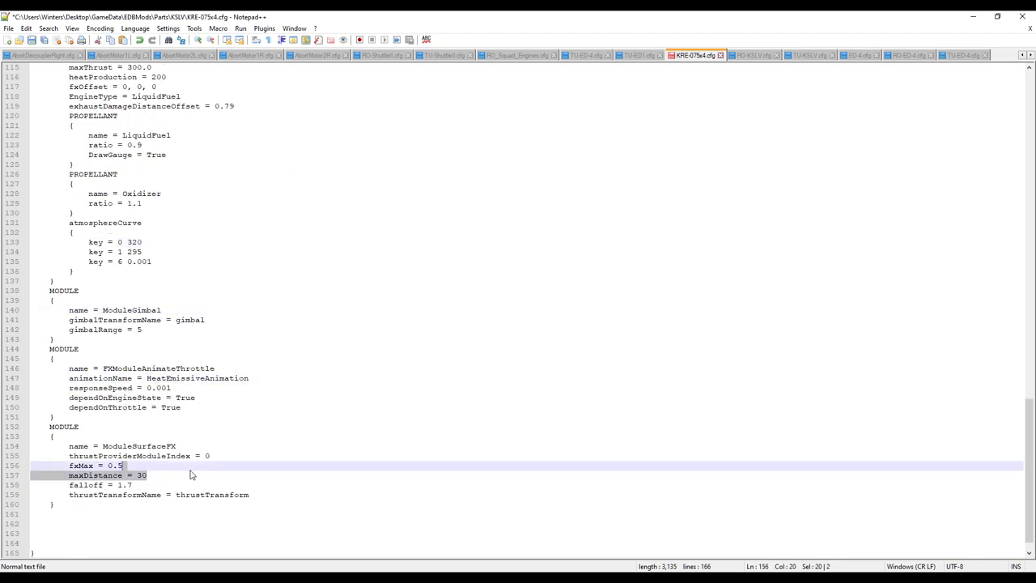
left_click(194, 389)
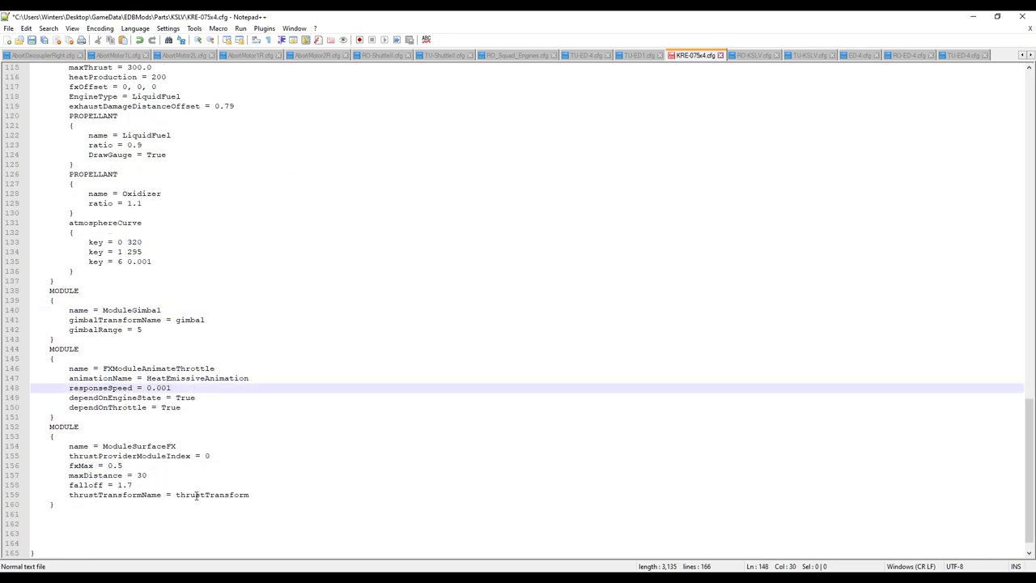
scroll(198, 482, "up", 12)
scroll(212, 421, "up", 20)
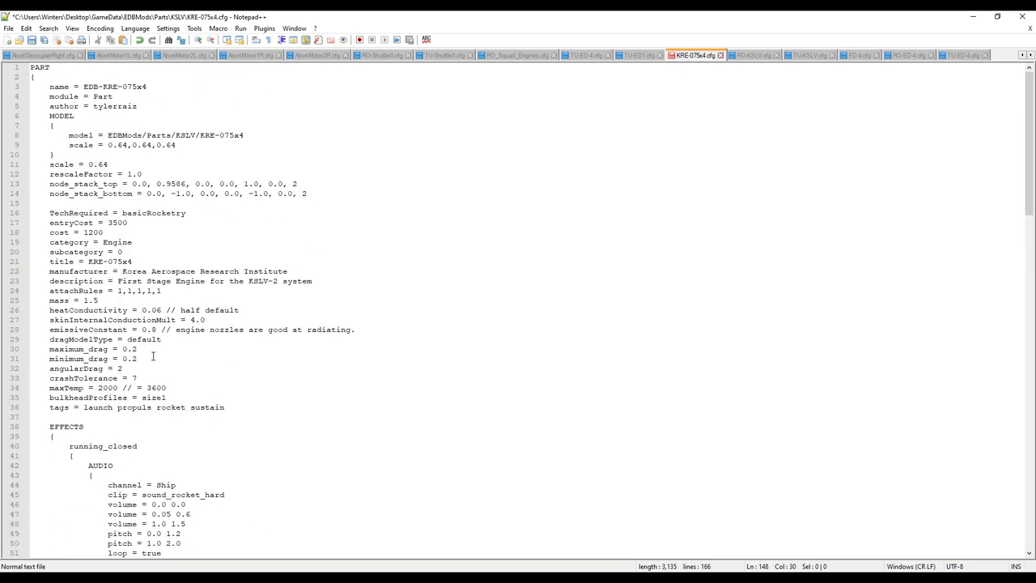
left_click(230, 410)
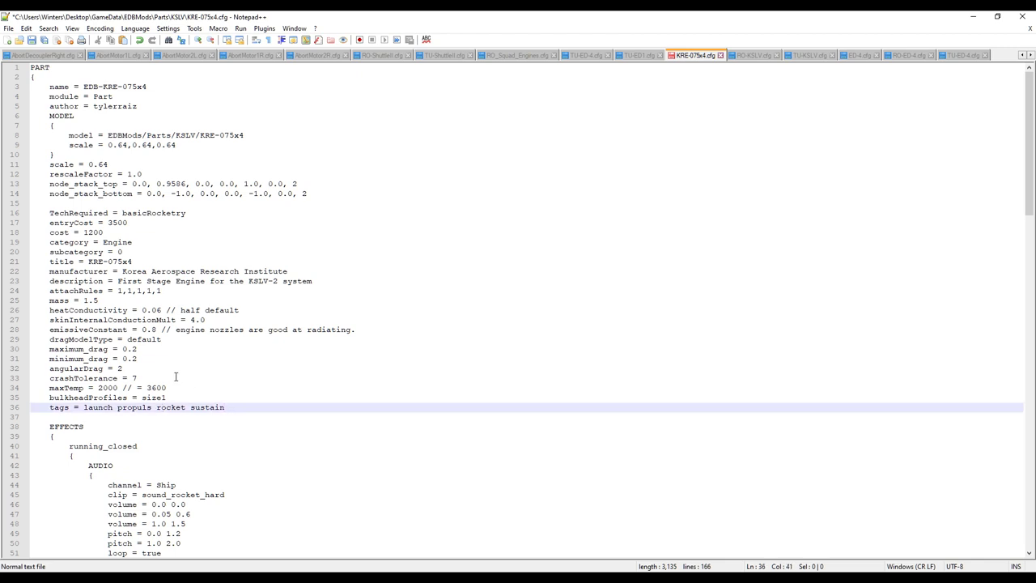
left_click(192, 310)
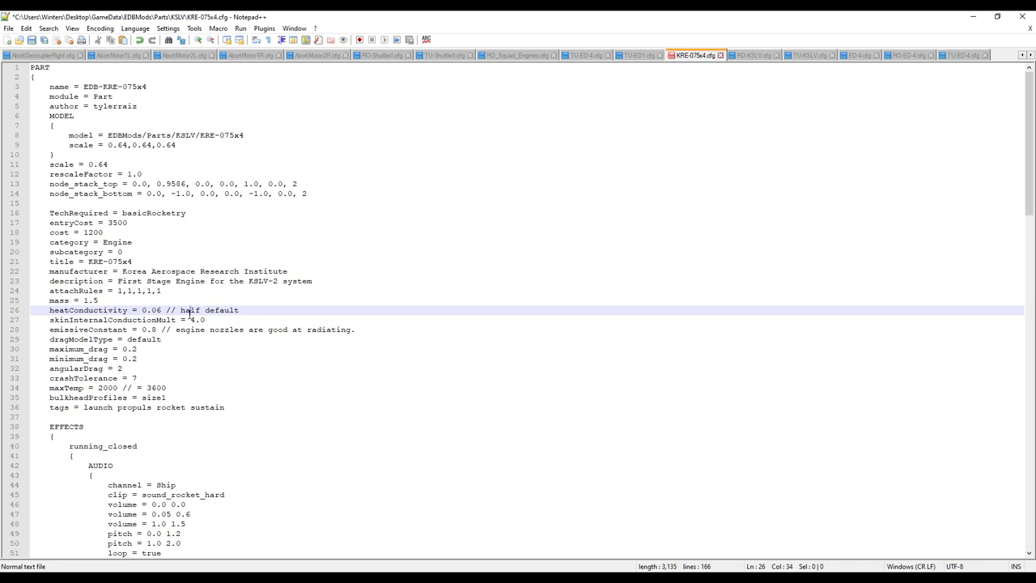
key("ctrl+s")
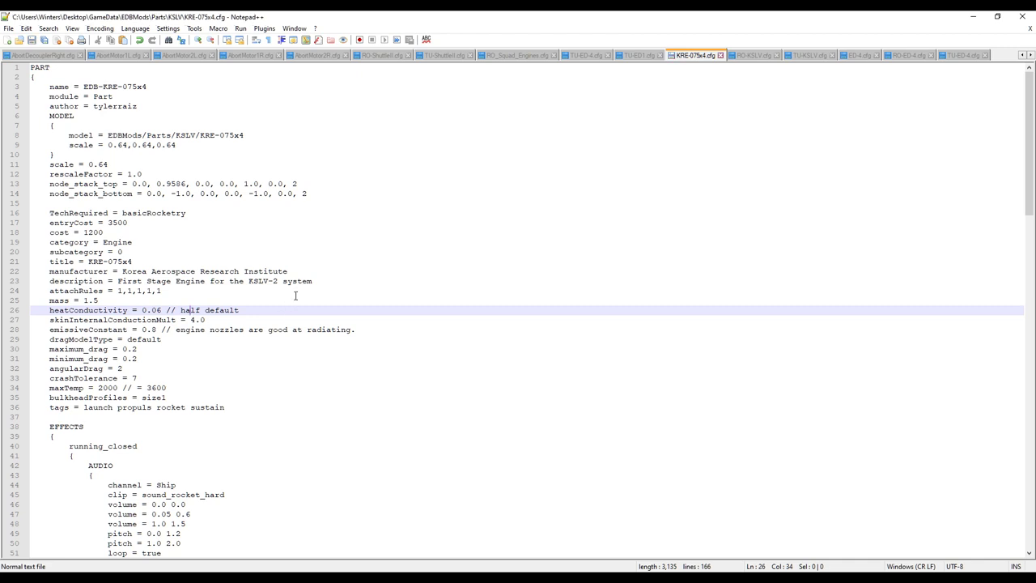
left_click(737, 57)
Step: Select the ED-4 patch text in RO-ED-4.cfg through the RealPlume block
left_click(922, 56)
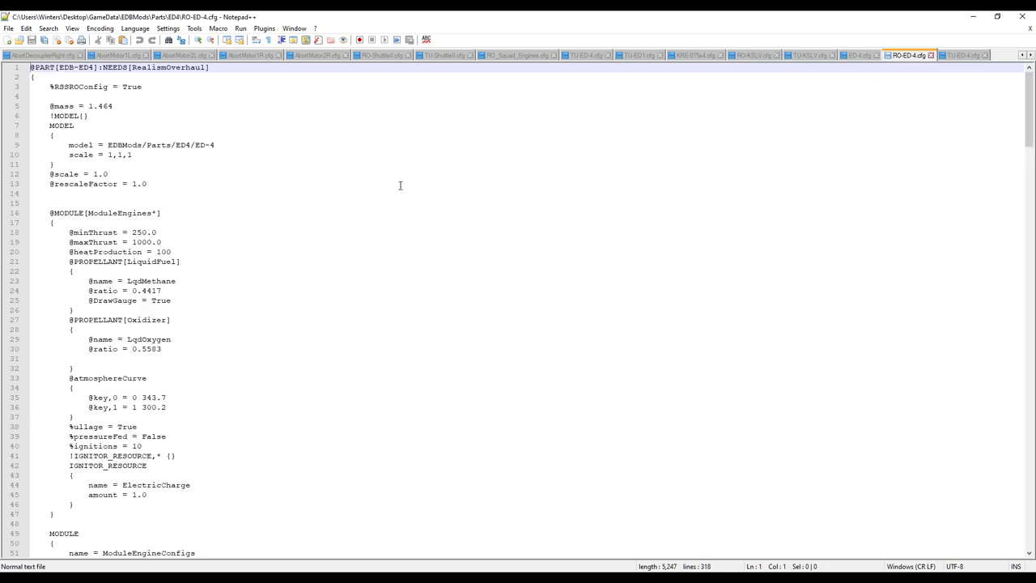
scroll(67, 283, "down", 9)
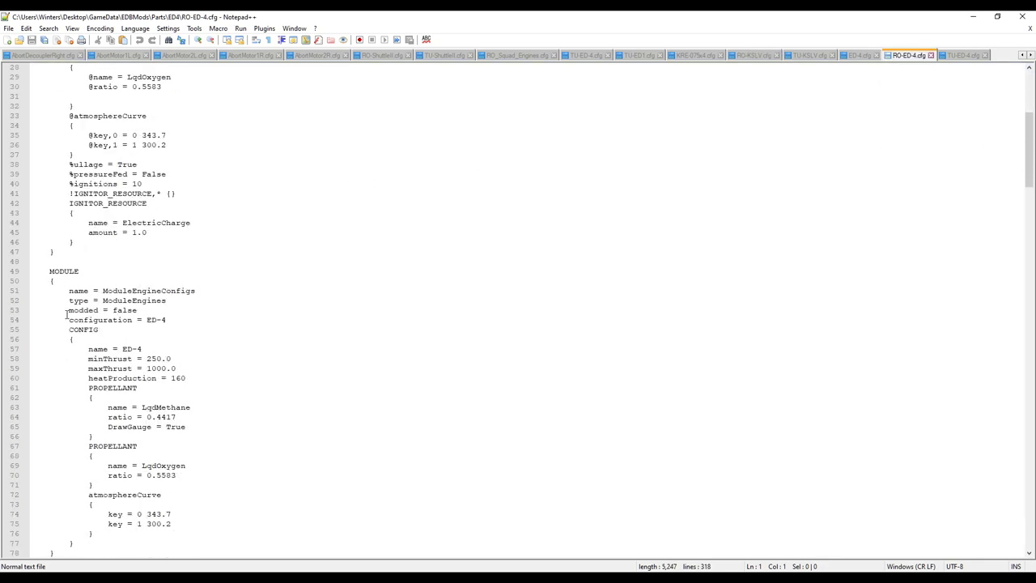
scroll(67, 315, "down", 7)
left_click(41, 428)
scroll(42, 428, "down", 7)
left_click(159, 243)
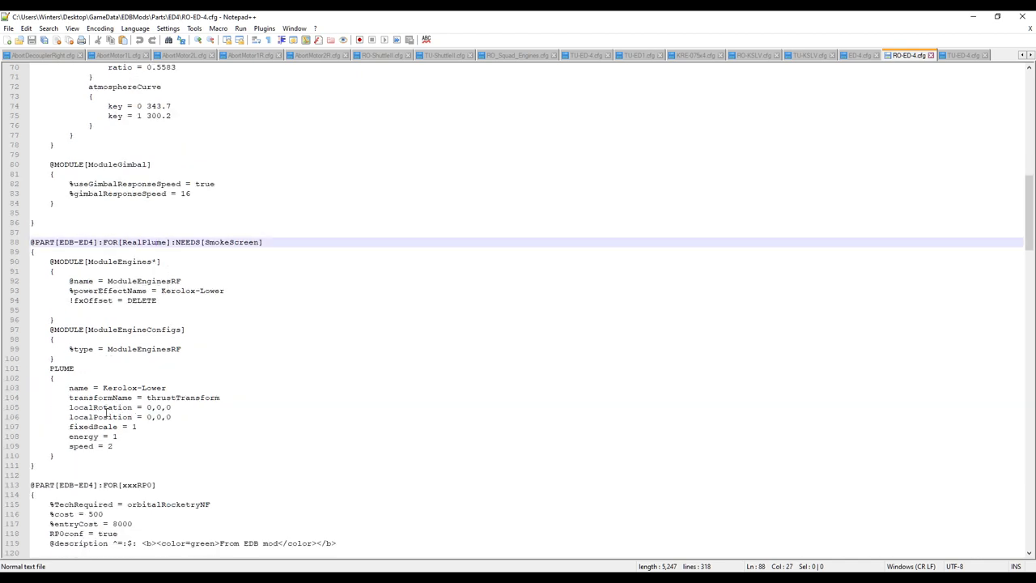
left_click_drag(52, 468, 242, 56)
key("ctrl+c")
Step: Paste the ED-4 patch into RO-KSLV.cfg and select the part name EDB-KRE-075x4 in KRE-075x4.cfg
left_click(758, 57)
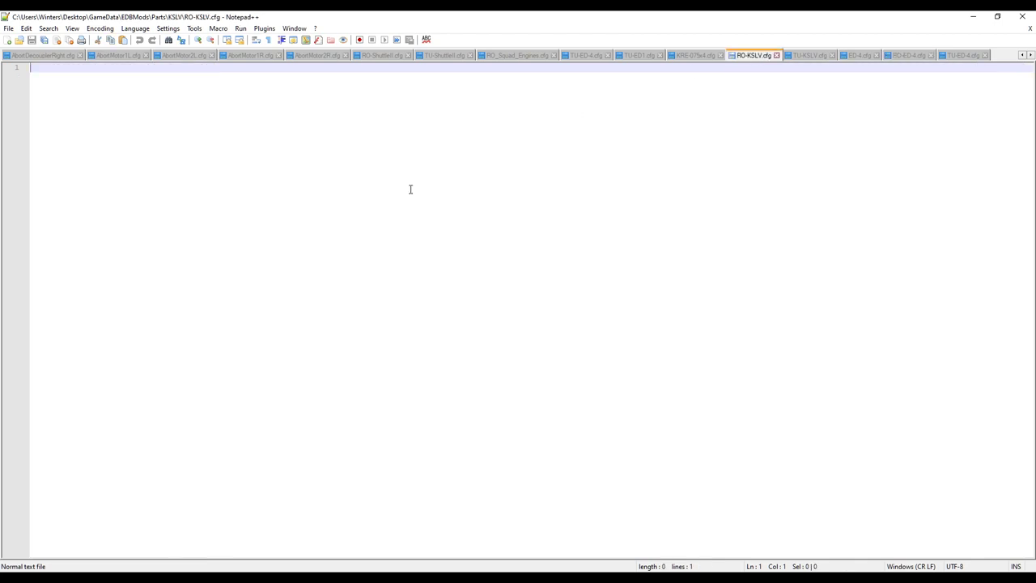
key("ctrl+v")
left_click(333, 294)
scroll(326, 279, "up", 7)
scroll(325, 278, "up", 13)
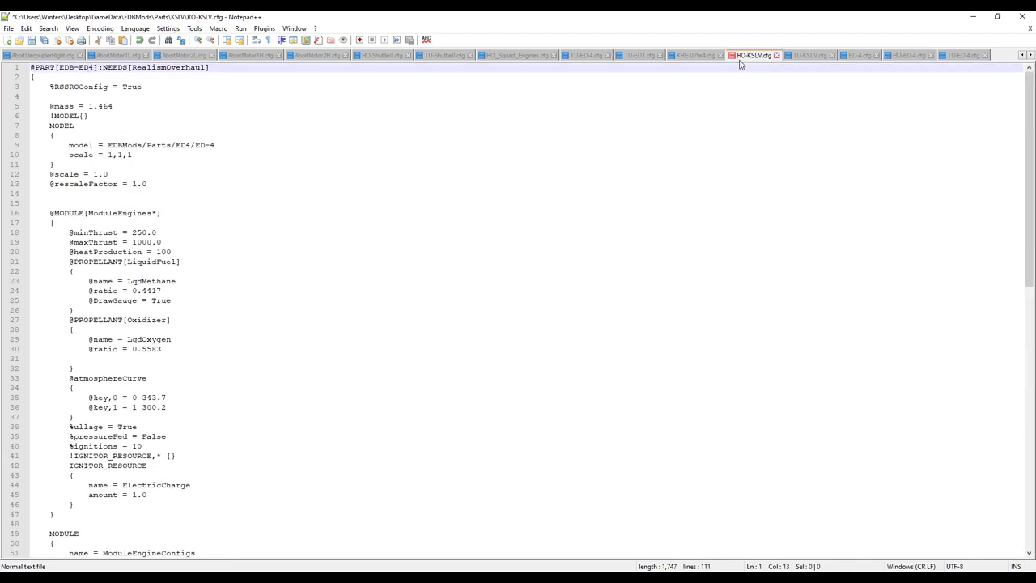
left_click(696, 55)
left_click_drag(146, 87, 83, 87)
key("ctrl+c")
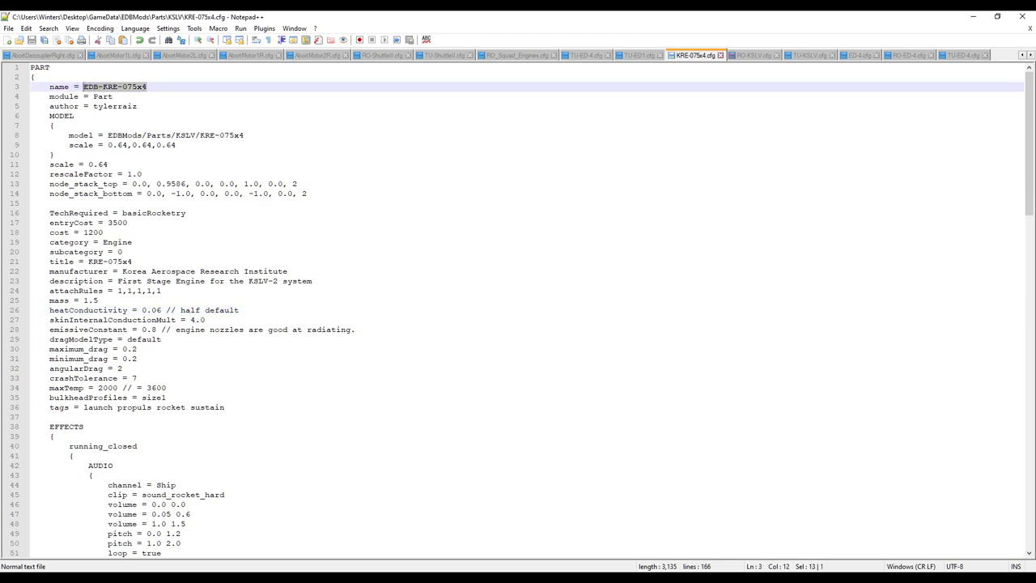
left_click(754, 55)
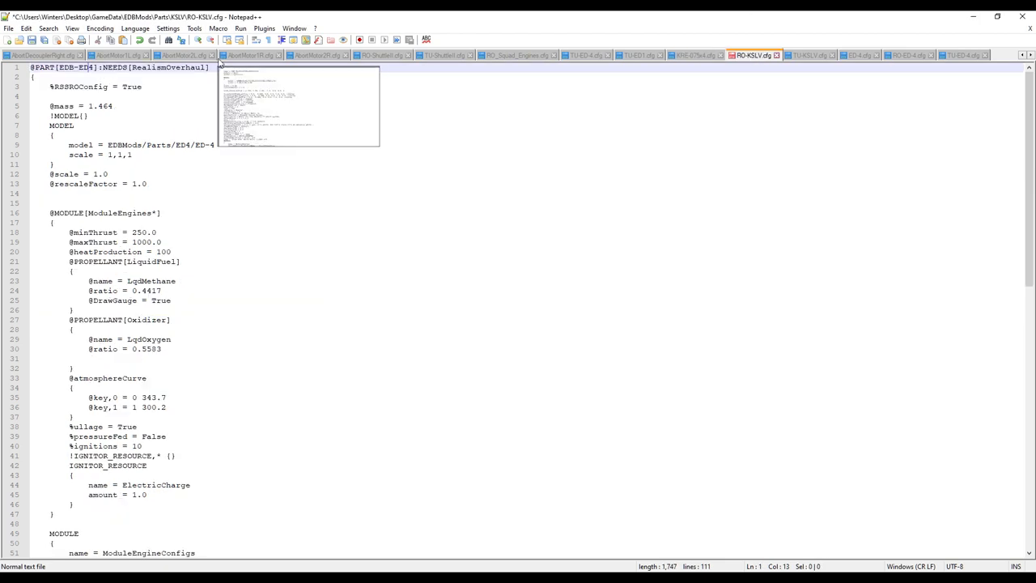
left_click_drag(94, 68, 60, 69)
key("ctrl+v")
left_click(140, 97)
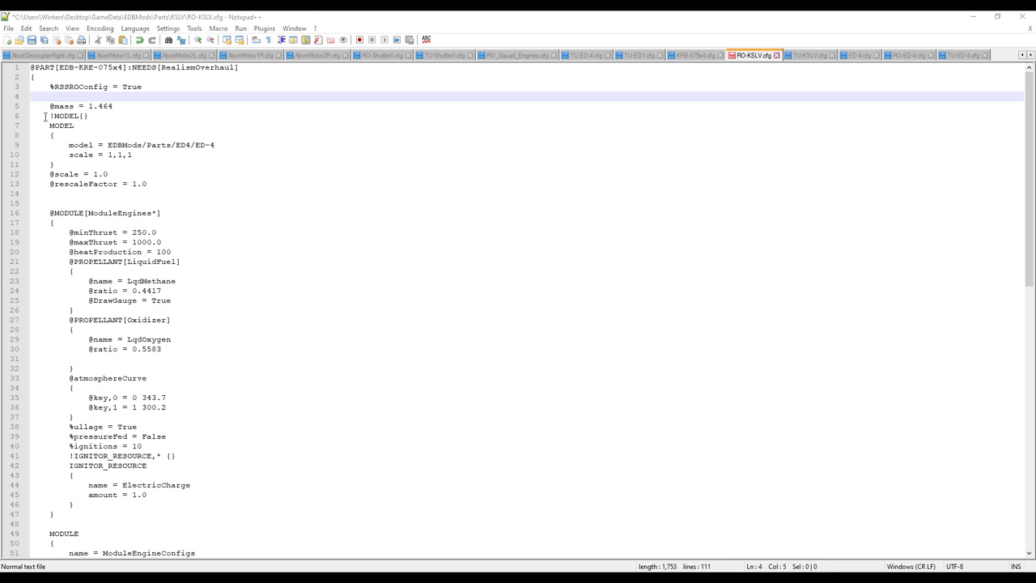
left_click_drag(113, 106, 89, 106)
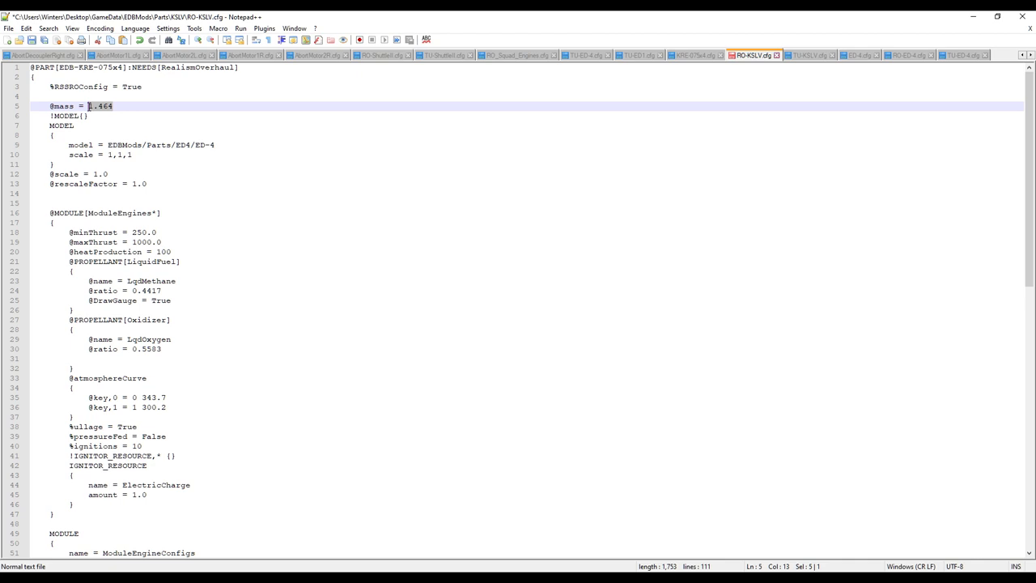
type("3.96")
key("alt+Tab")
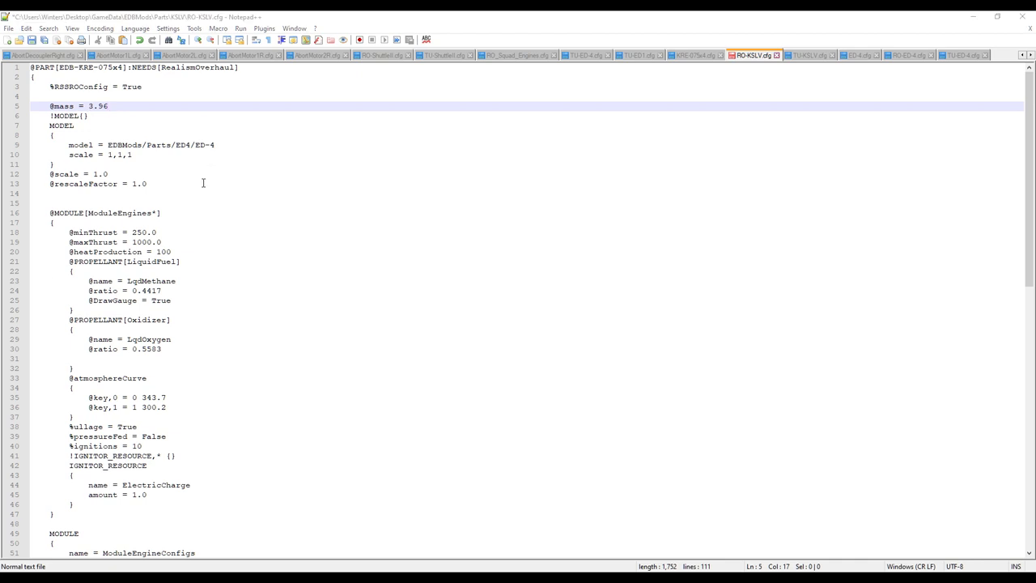
Step: In KRE-075x4.cfg, change the mass from 1.5 to 6.0 and replace maxThrust's leading digit with 12
left_click(696, 55)
left_click(232, 165)
left_click_drag(99, 301, 83, 301)
type("6.0")
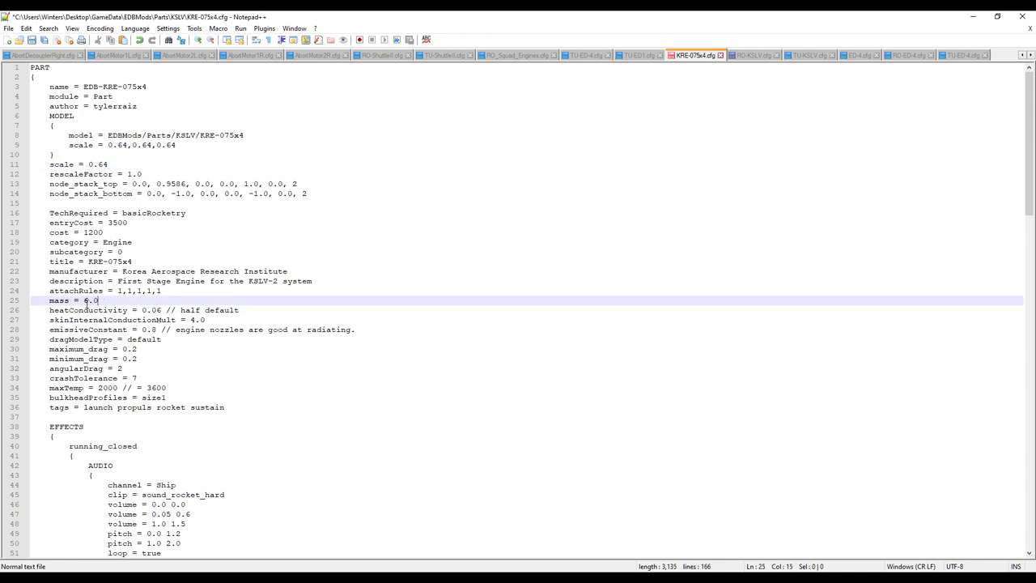
left_click(391, 264)
scroll(319, 285, "down", 5)
scroll(319, 285, "down", 20)
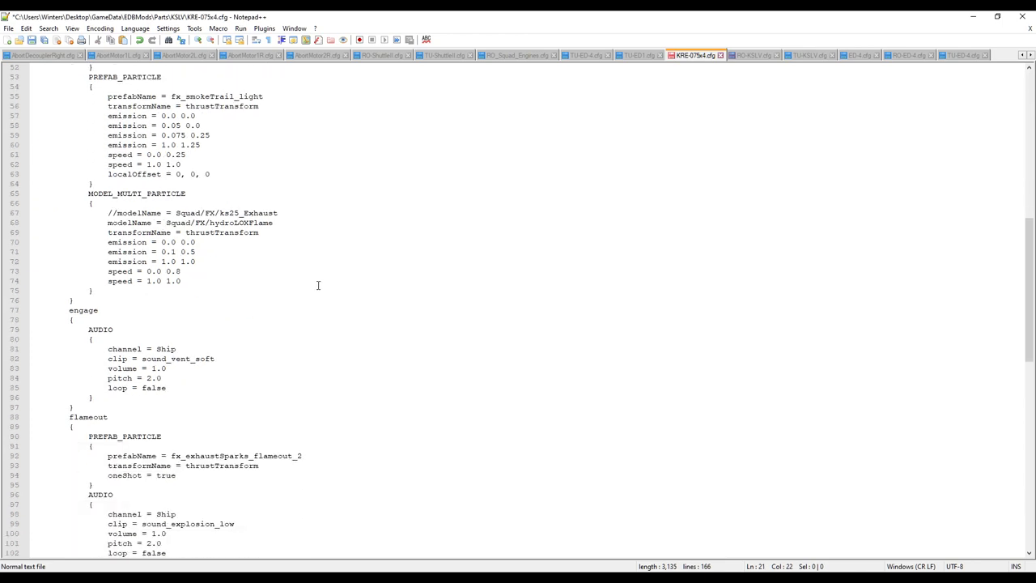
left_click(132, 387)
key("BackSpace")
type("1200.0")
scroll(237, 384, "down", 2)
scroll(237, 380, "up", 16)
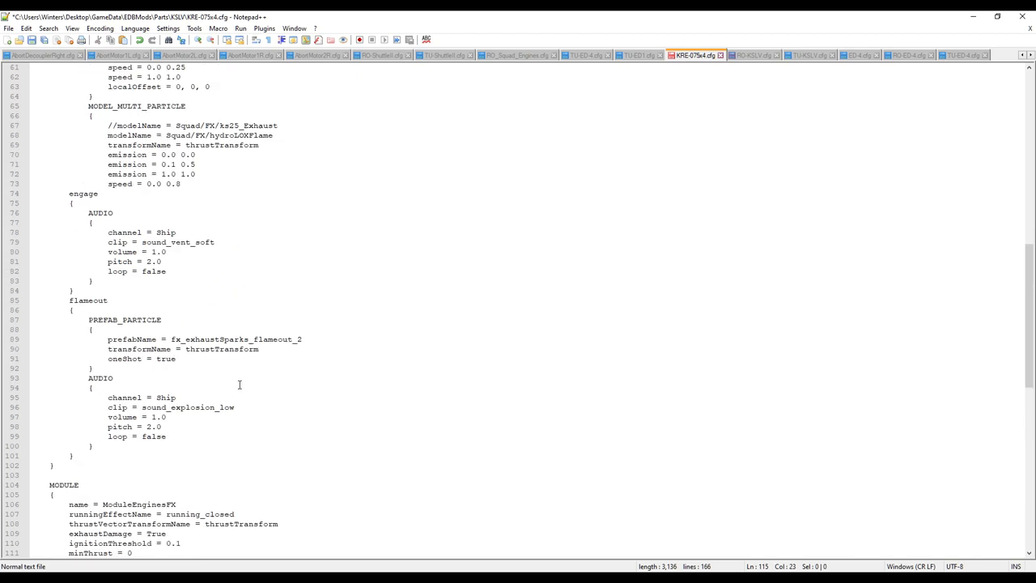
Step: Set both maxThrust and minThrust in the RO-KSLV patch to 2904.4
left_click(756, 55)
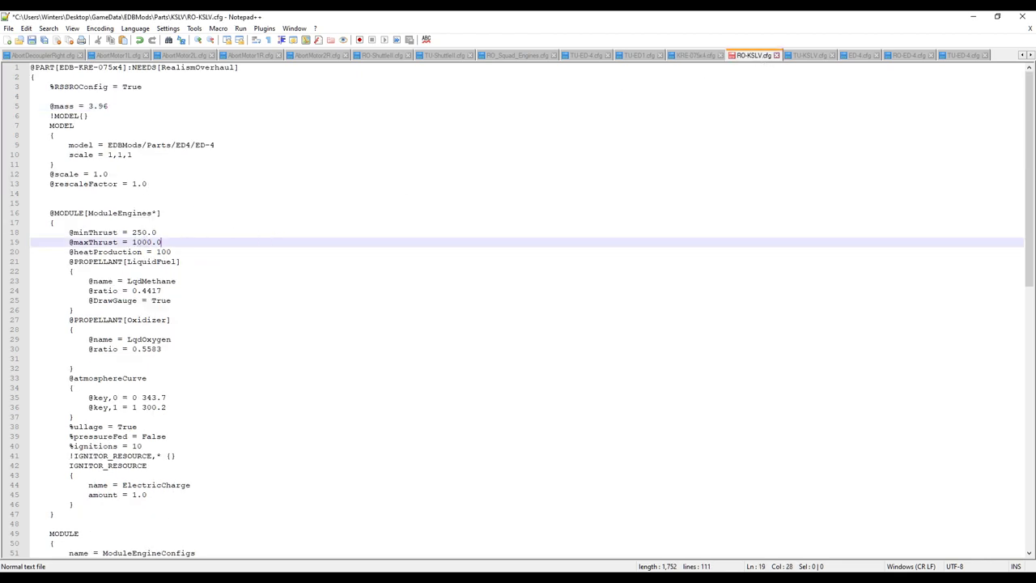
left_click(309, 233)
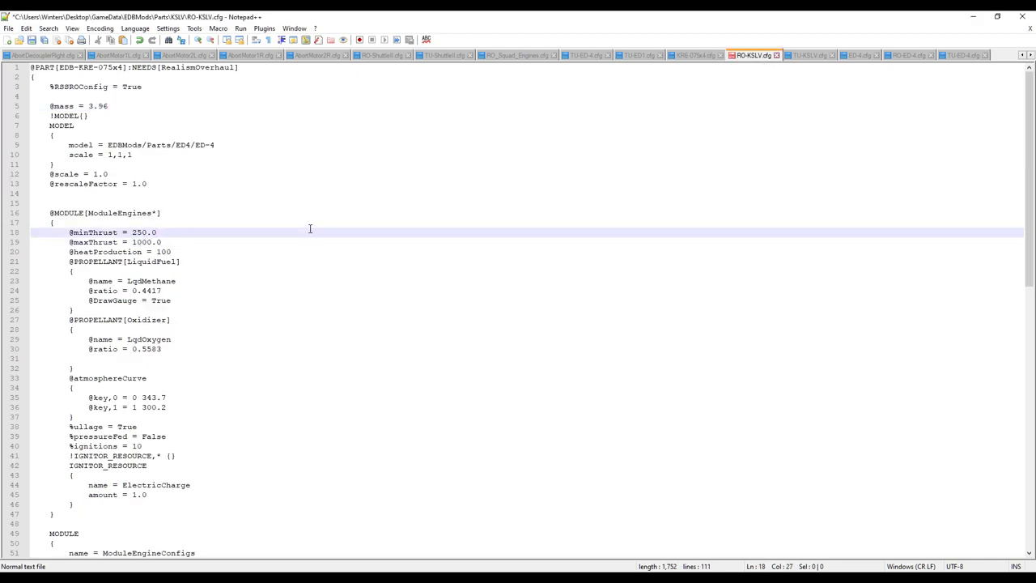
left_click(147, 242)
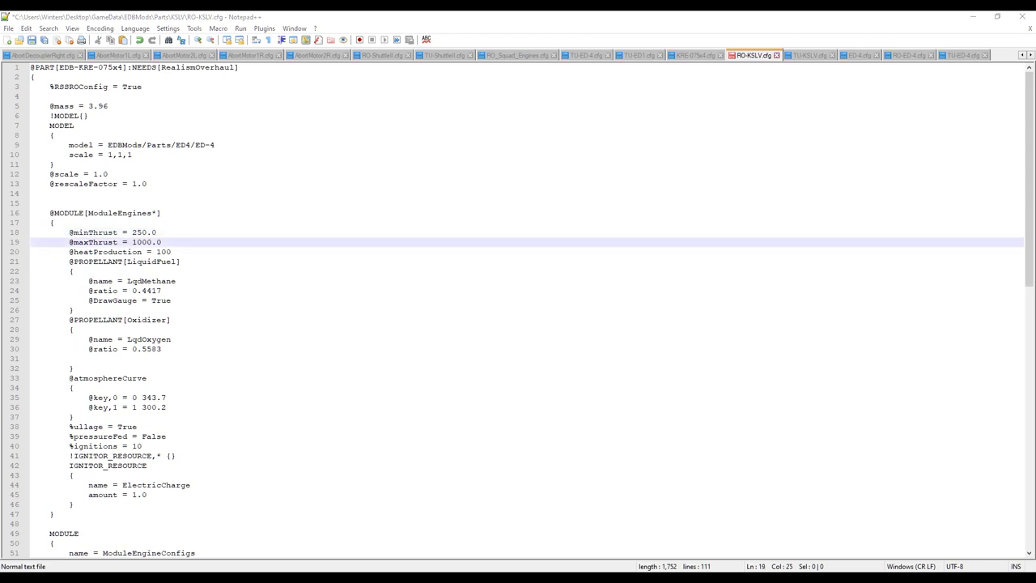
left_click(172, 186)
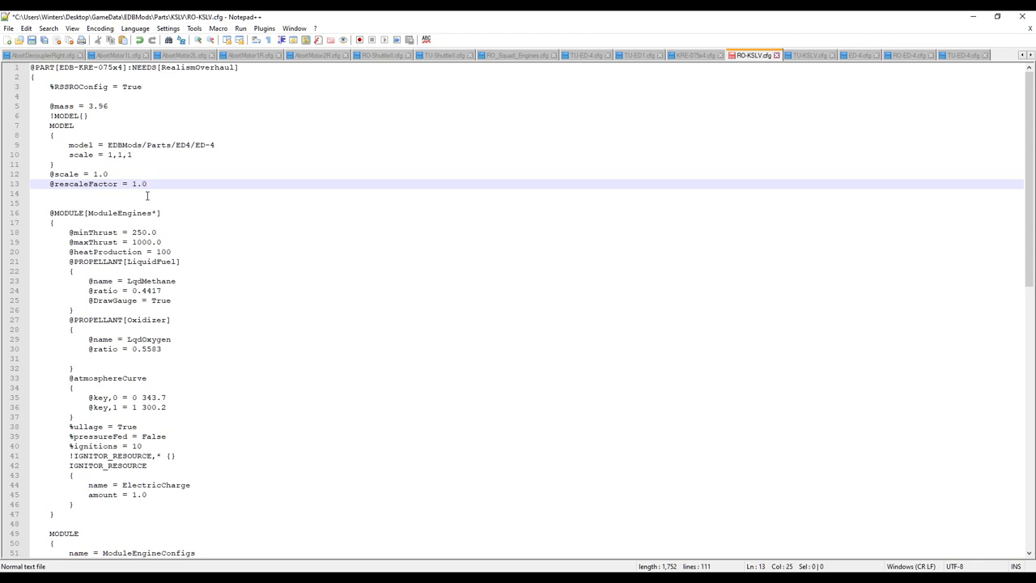
left_click_drag(166, 241, 132, 241)
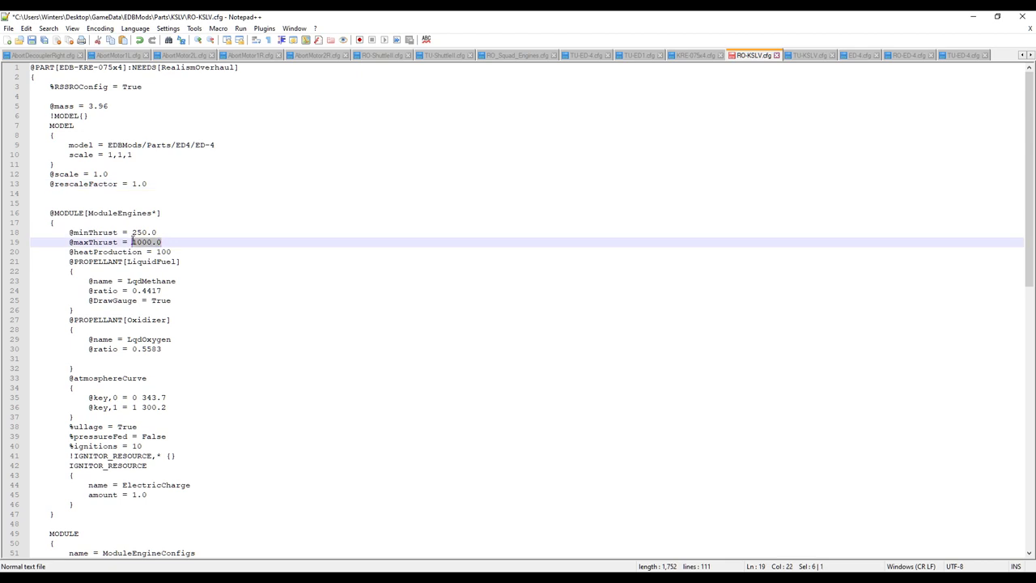
type("2904.4")
left_click_drag(166, 241, 132, 232)
key("ctrl+c")
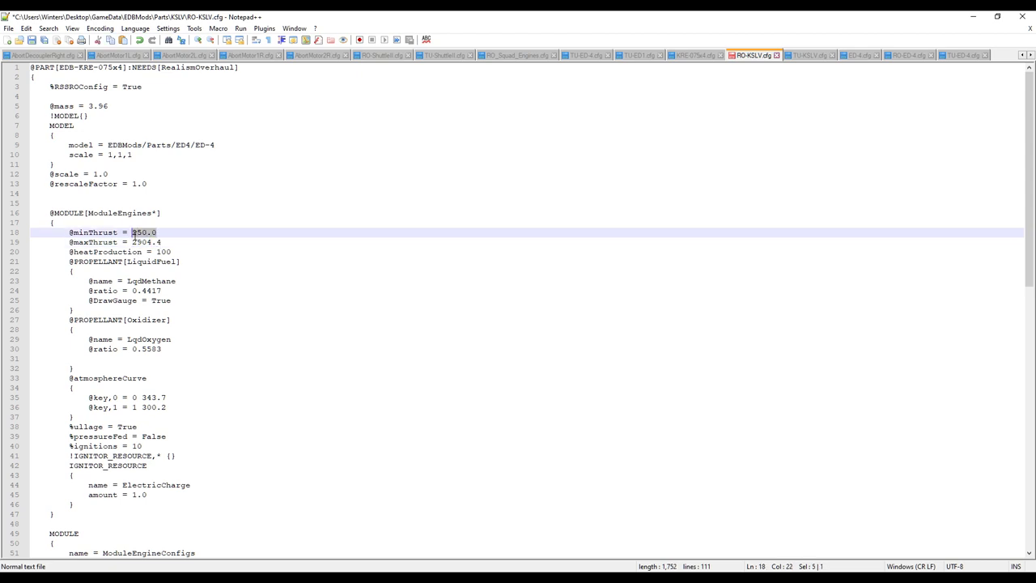
key("ctrl+v")
Step: Replace the LqdMethane propellant name with Kerosene in the RO-KSLV patch
left_click_drag(179, 281, 127, 282)
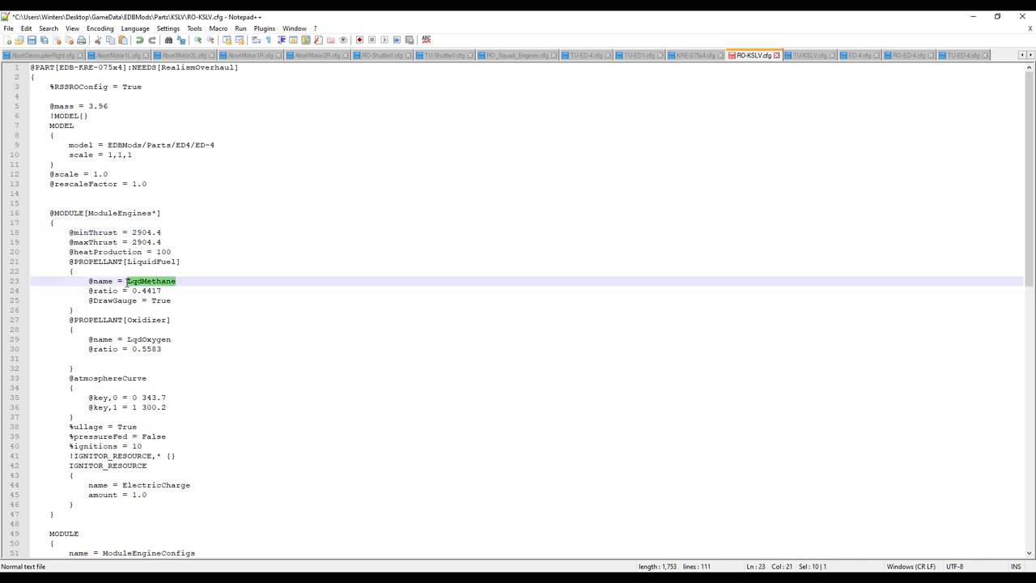
type("Kerosen")
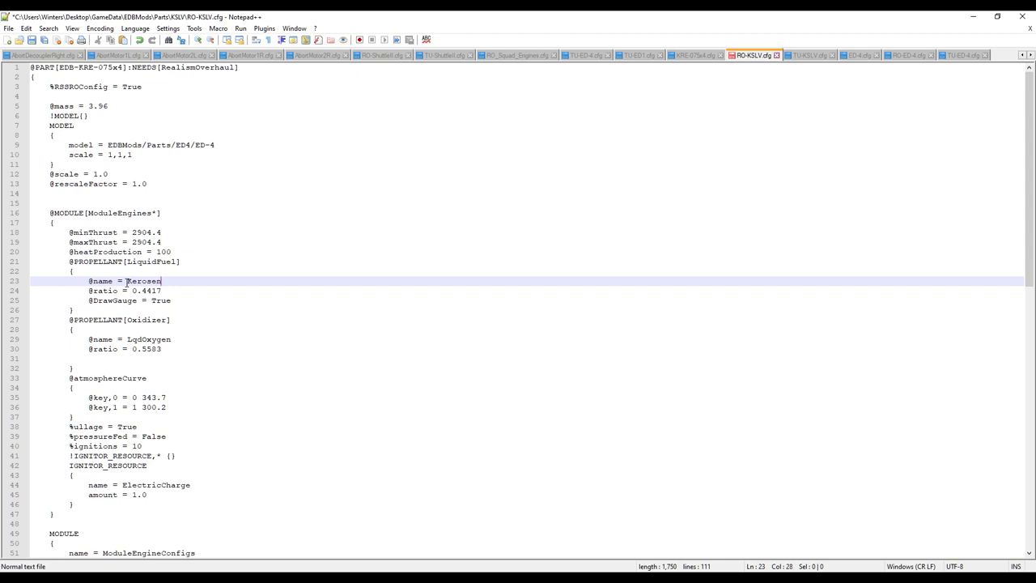
left_click(144, 349)
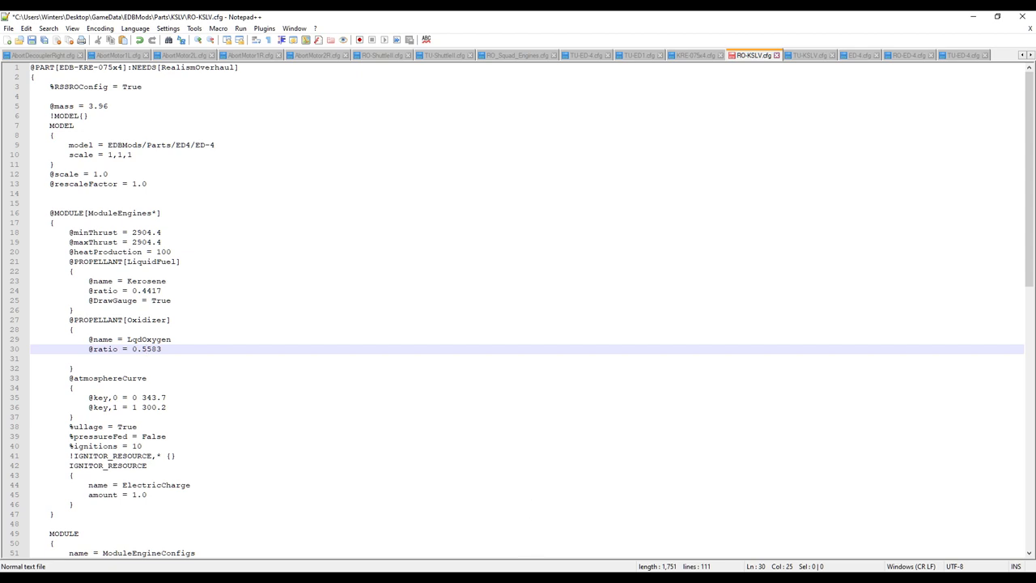
key("alt+Tab")
Step: Copy the propellant ratios from RO-EDBLauncherOne.cfg, replacing the 0.5583 oxidizer ratio with 0.627
left_click(238, 127)
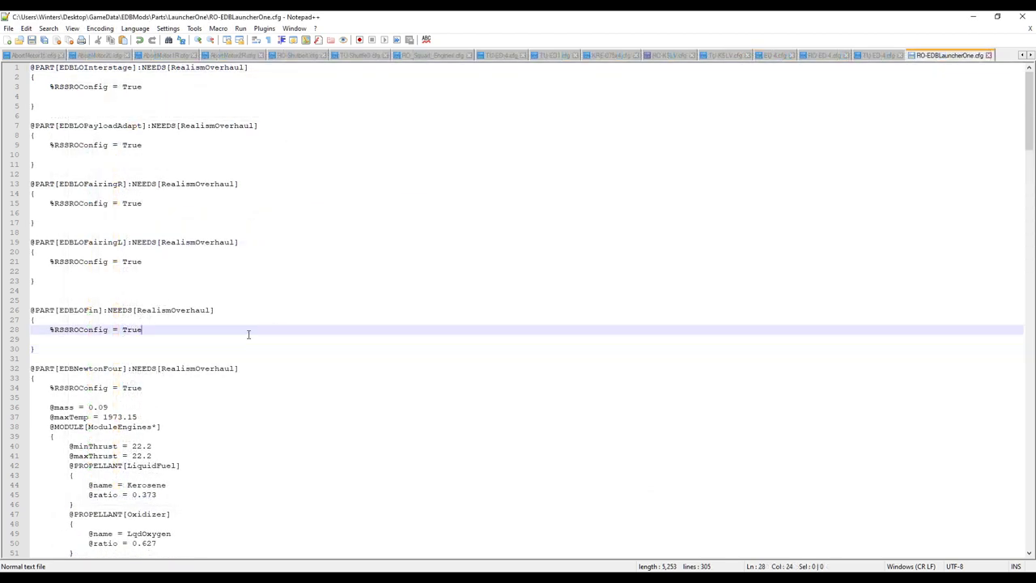
scroll(236, 337, "down", 4)
left_click_drag(155, 378, 132, 379)
left_click(671, 55)
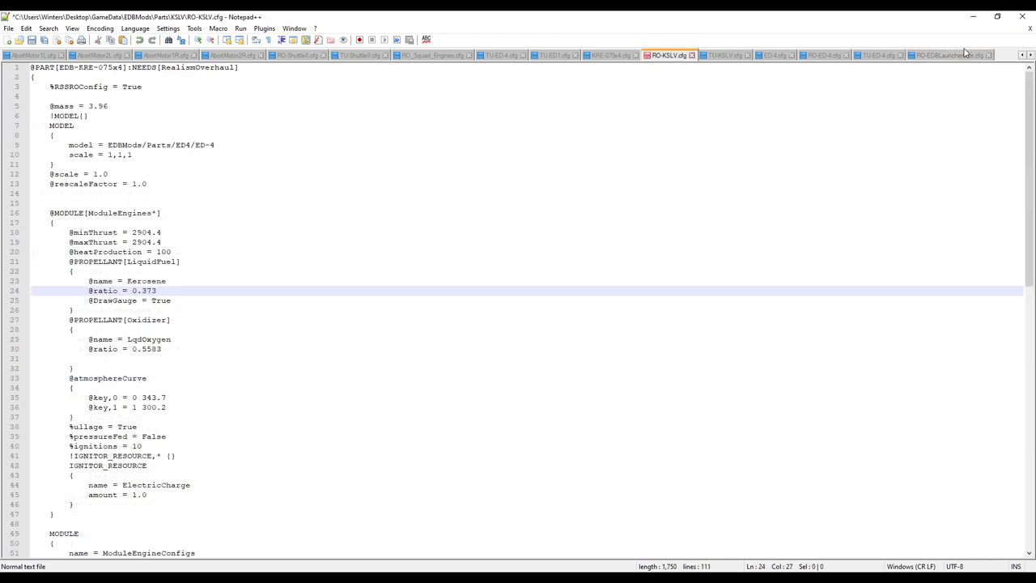
left_click(965, 54)
left_click_drag(157, 426, 131, 428)
left_click(659, 56)
left_click_drag(162, 348, 132, 349)
key("ctrl+v")
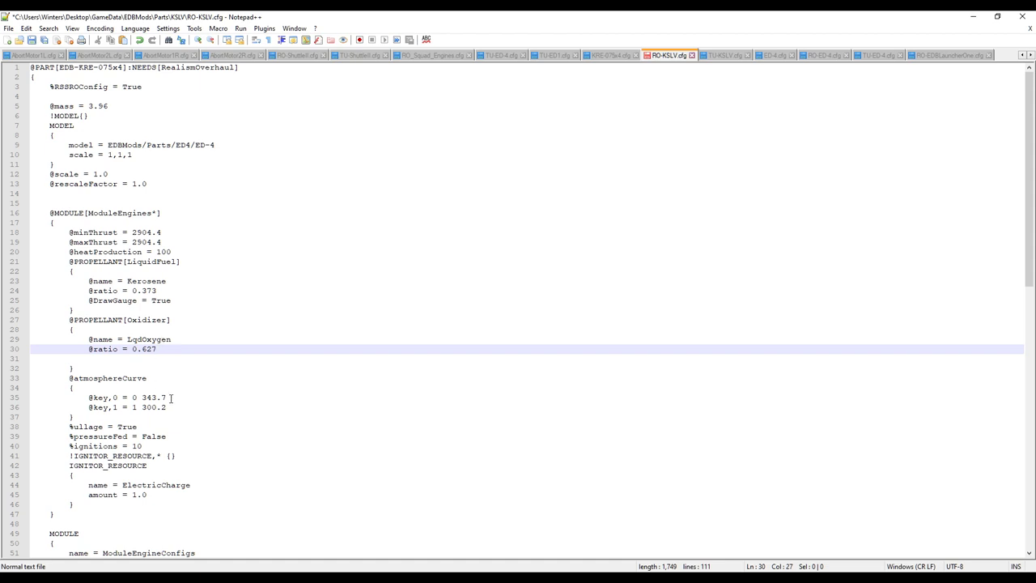
Step: Change the atmosphereCurve values from 343.7 to 298.3 and from 300.2 to 261.6
left_click_drag(167, 397, 141, 398)
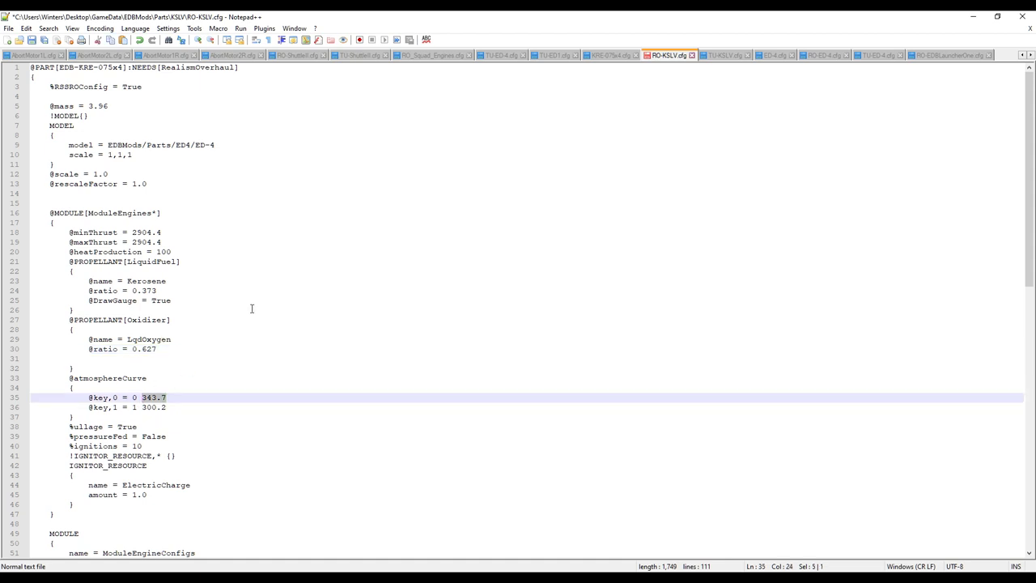
type("298.3")
left_click(468, 246)
left_click_drag(167, 407, 142, 407)
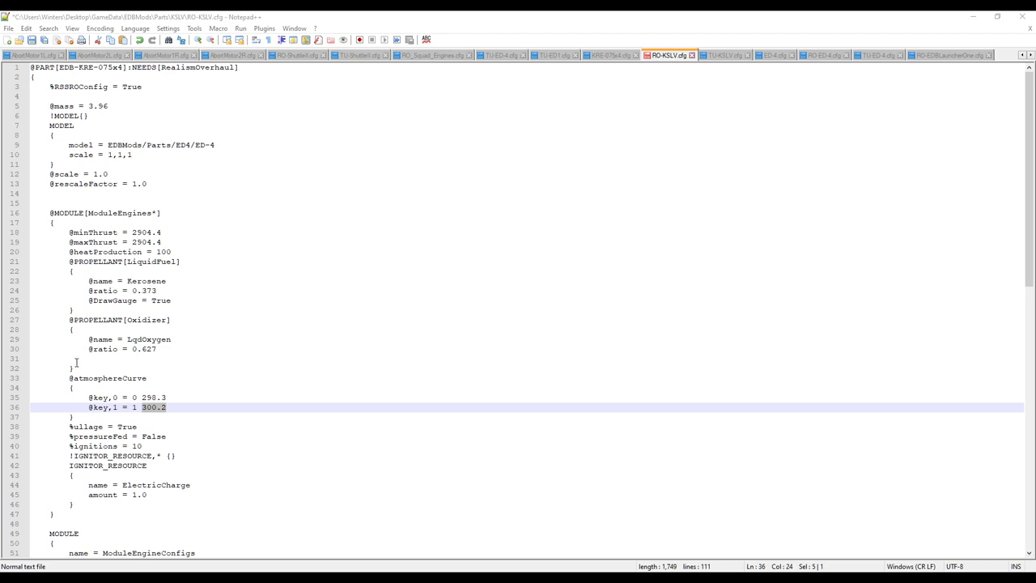
left_click(148, 378)
left_click_drag(167, 407, 143, 407)
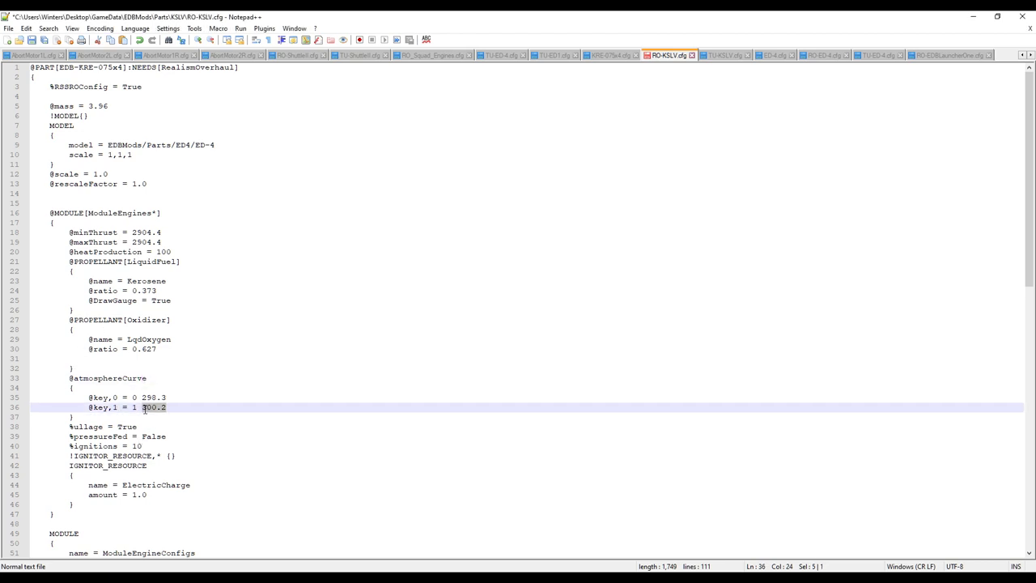
type("261")
left_click(178, 397)
scroll(177, 398, "down", 1)
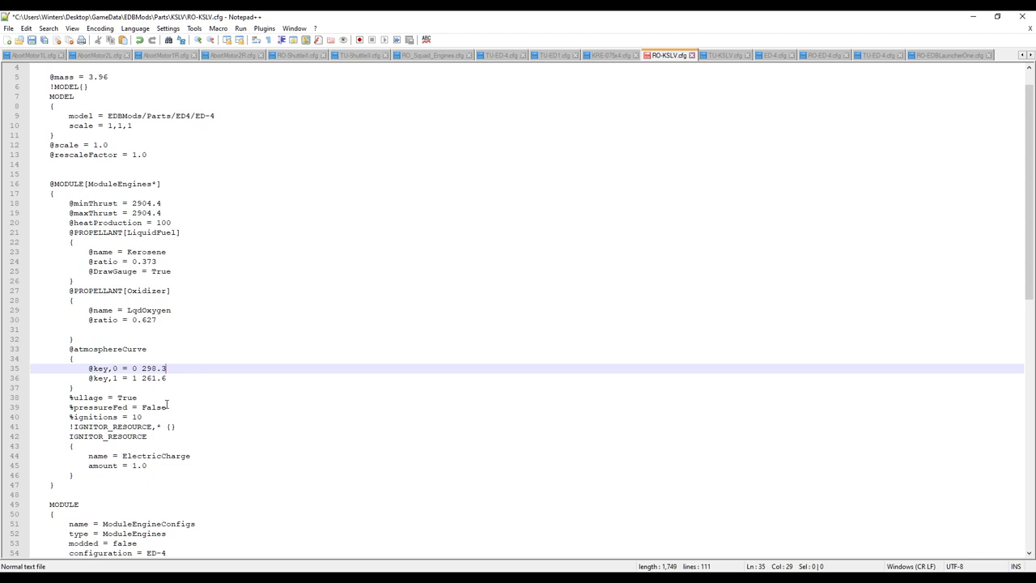
Step: Review the ullage, pressure-fed and igniter lines and cut the ignitions count from 10 to 1
left_click(146, 397)
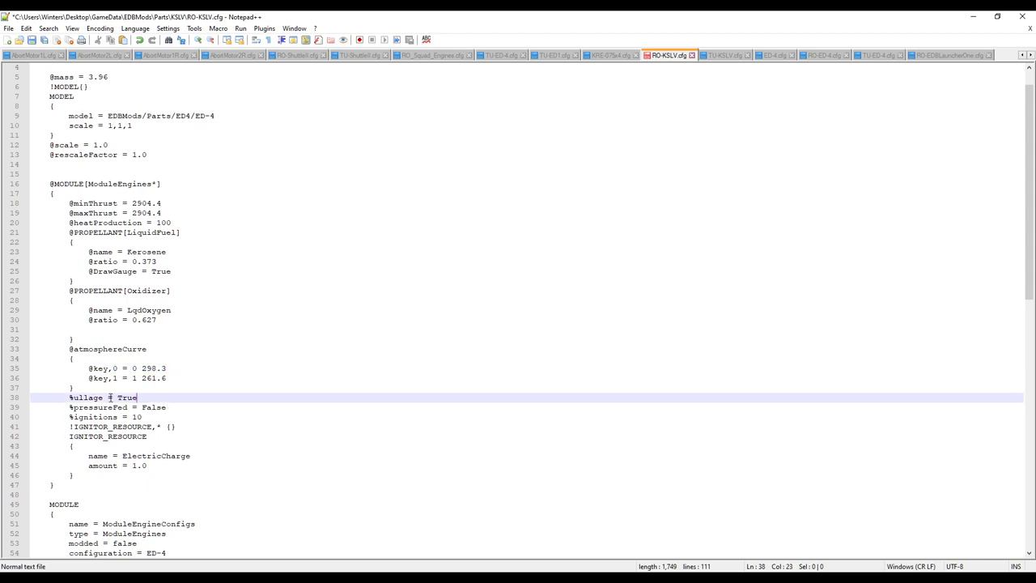
left_click(171, 408)
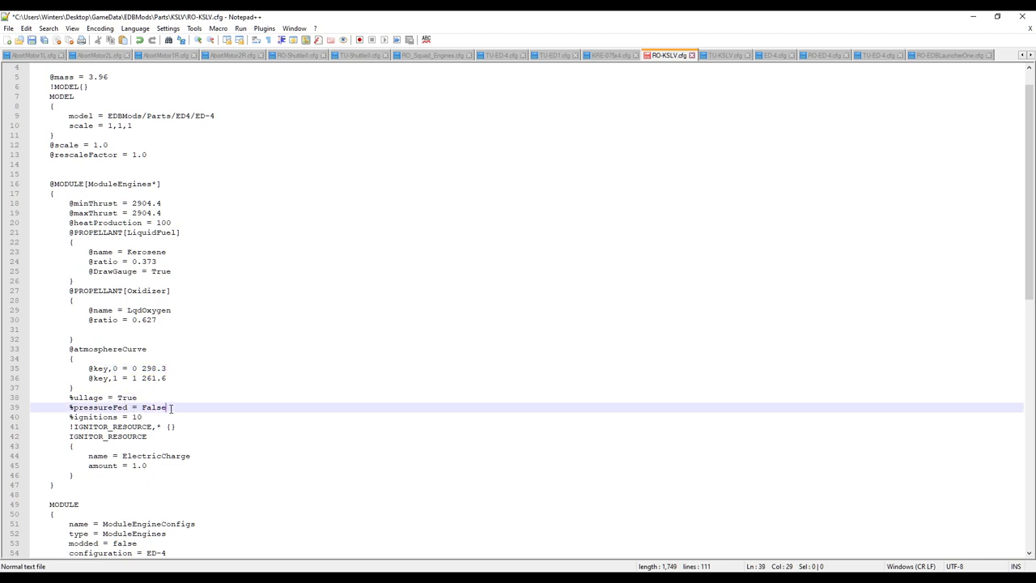
left_click(152, 417)
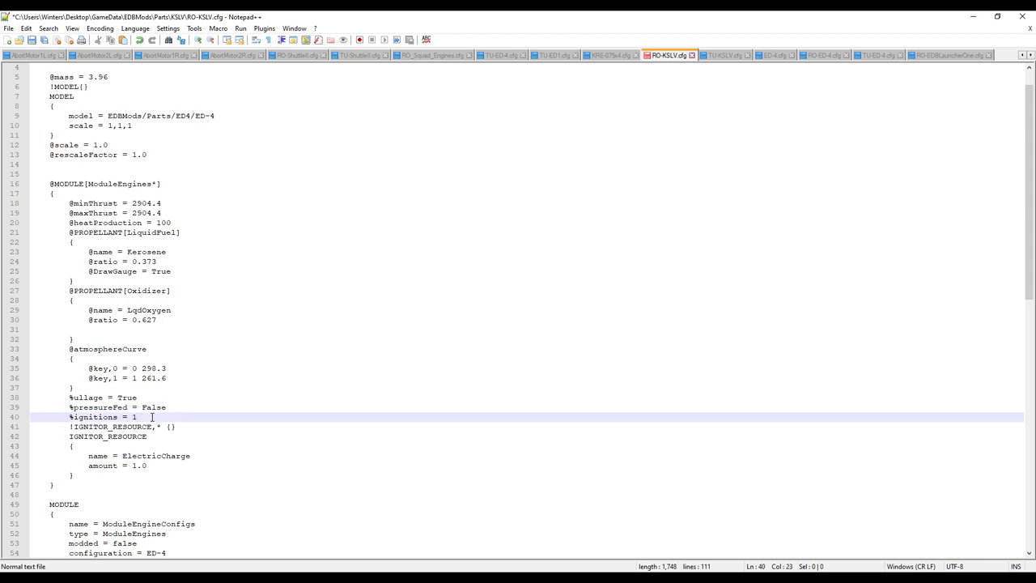
left_click(171, 426)
scroll(140, 429, "down", 1)
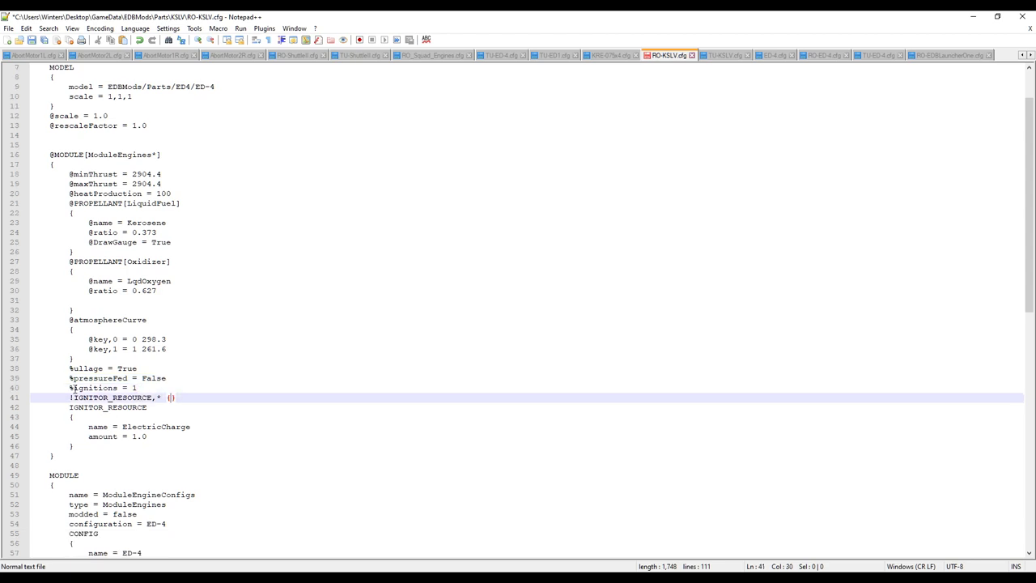
left_click_drag(74, 388, 66, 388)
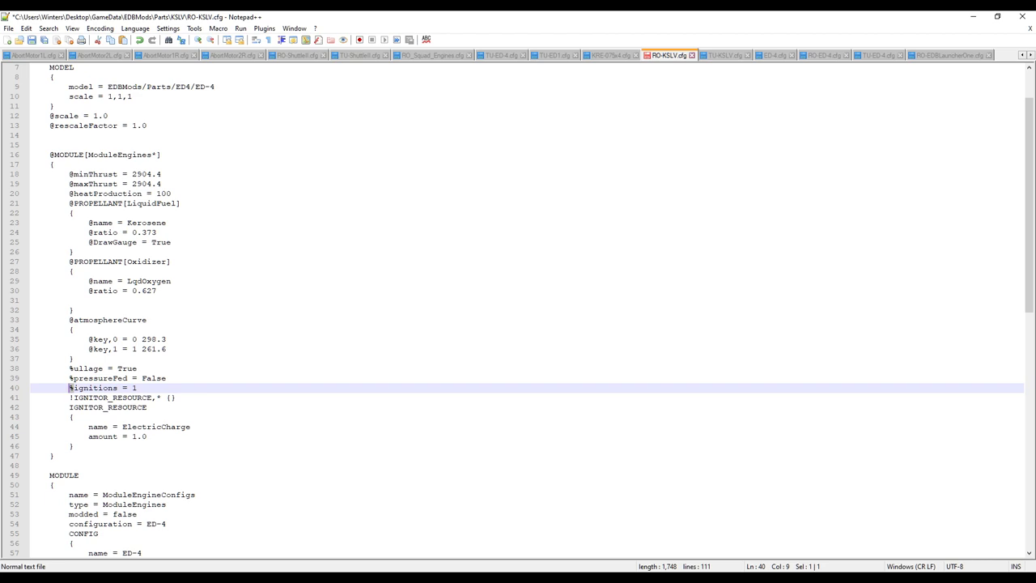
left_click_drag(56, 155, 50, 155)
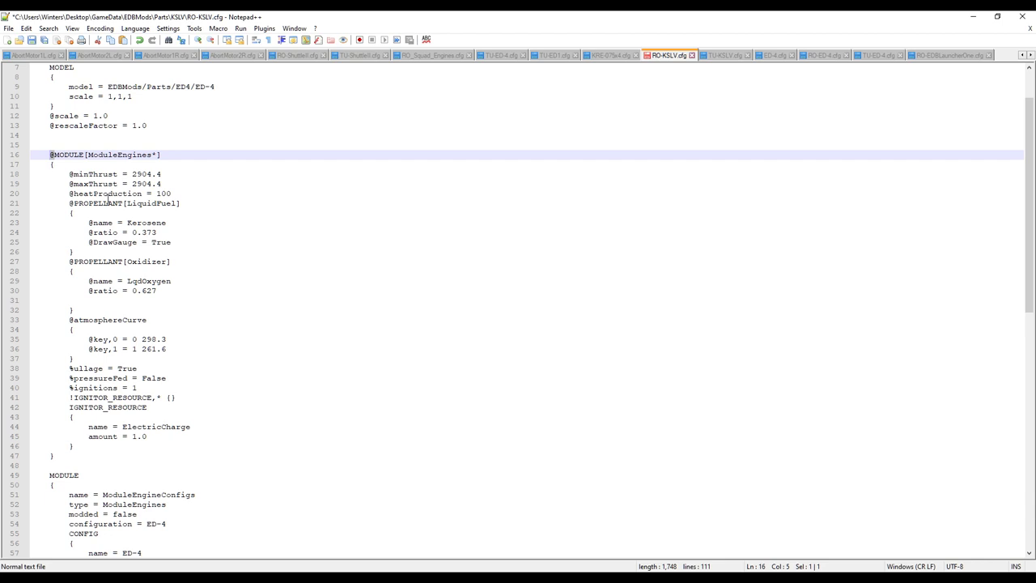
left_click(609, 55)
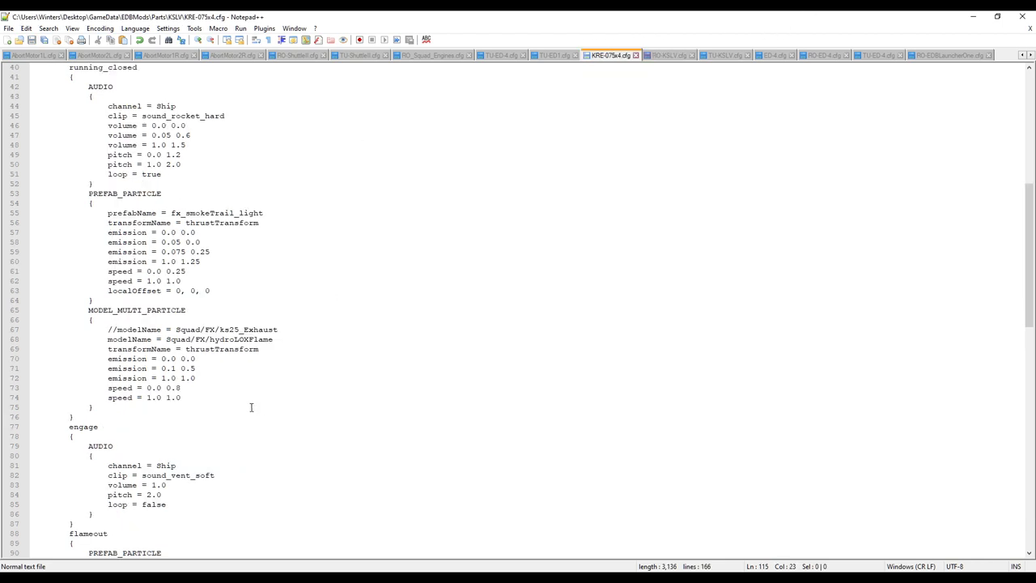
scroll(313, 505, "down", 15)
left_click(658, 55)
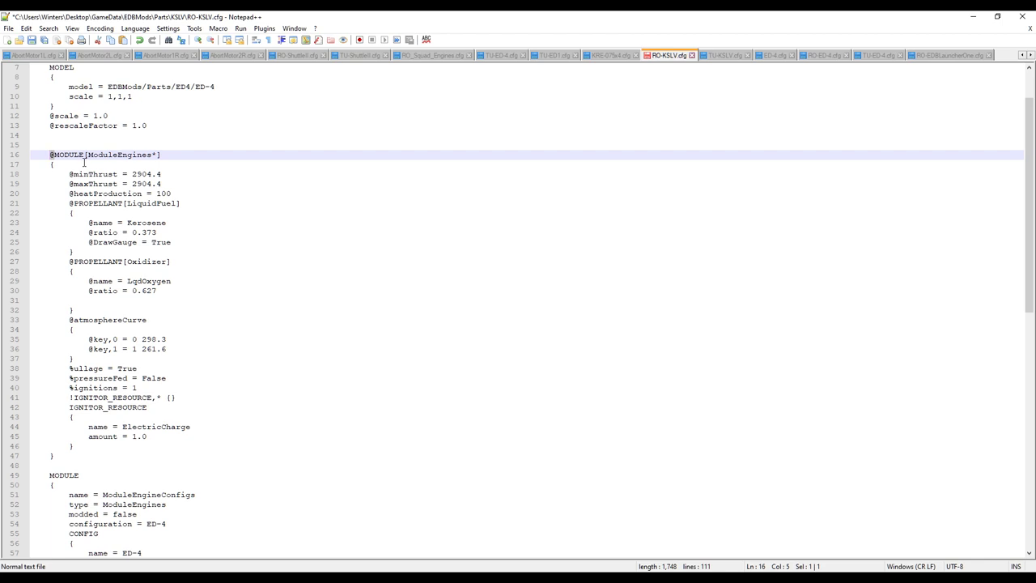
left_click(153, 156)
left_click(596, 59)
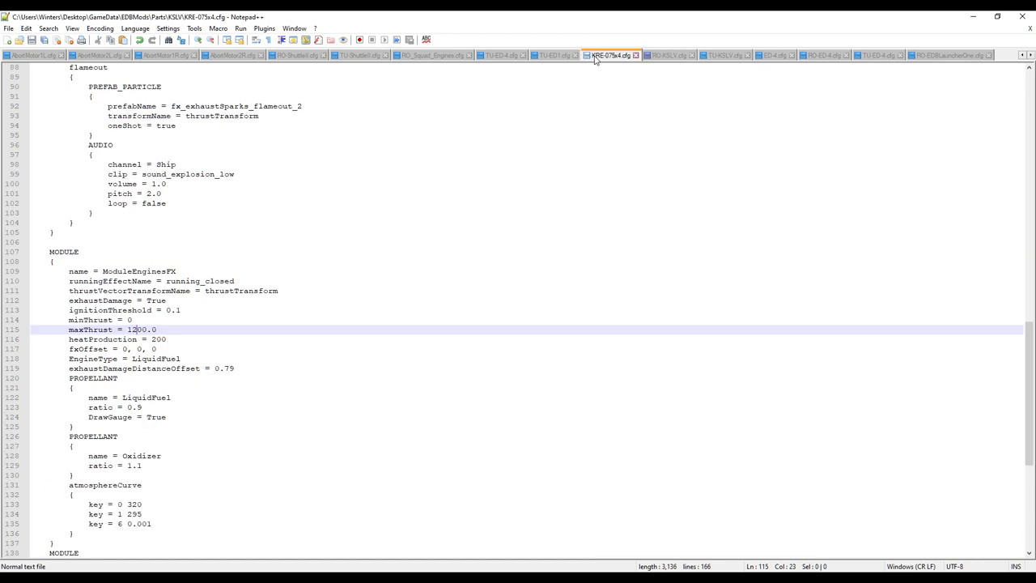
left_click_drag(176, 272, 168, 272)
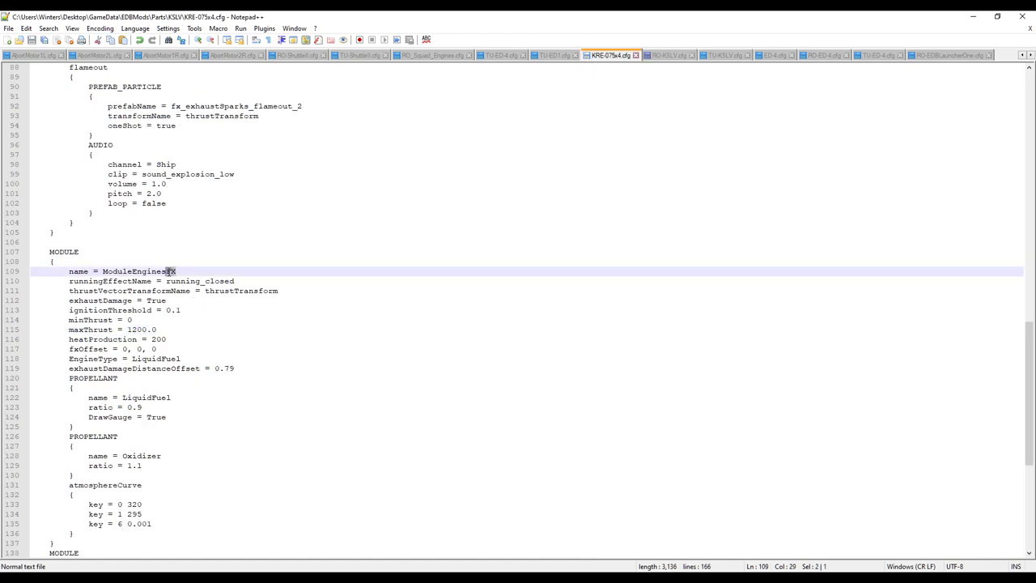
left_click(655, 57)
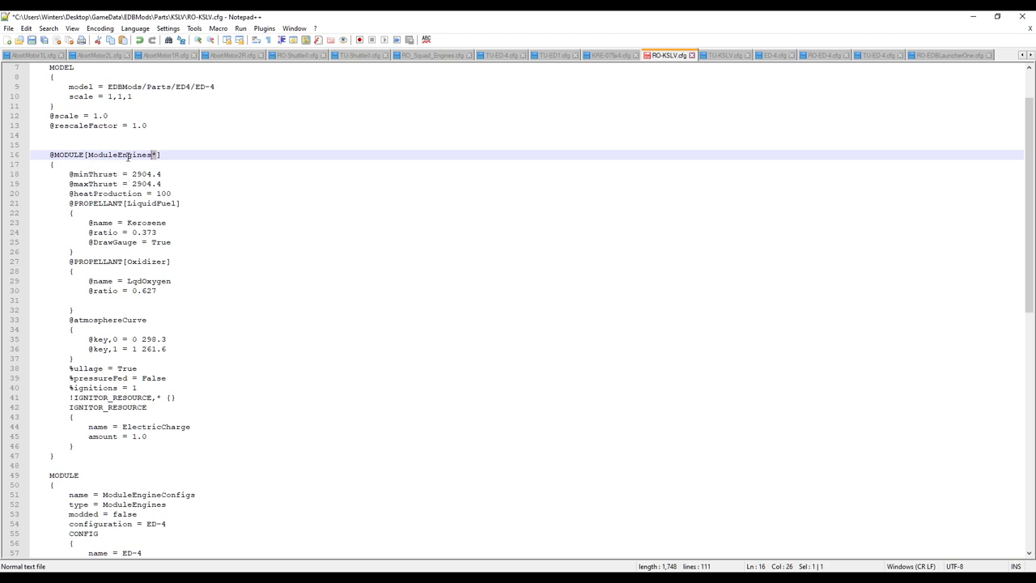
left_click_drag(33, 174, 73, 174)
left_click(611, 55)
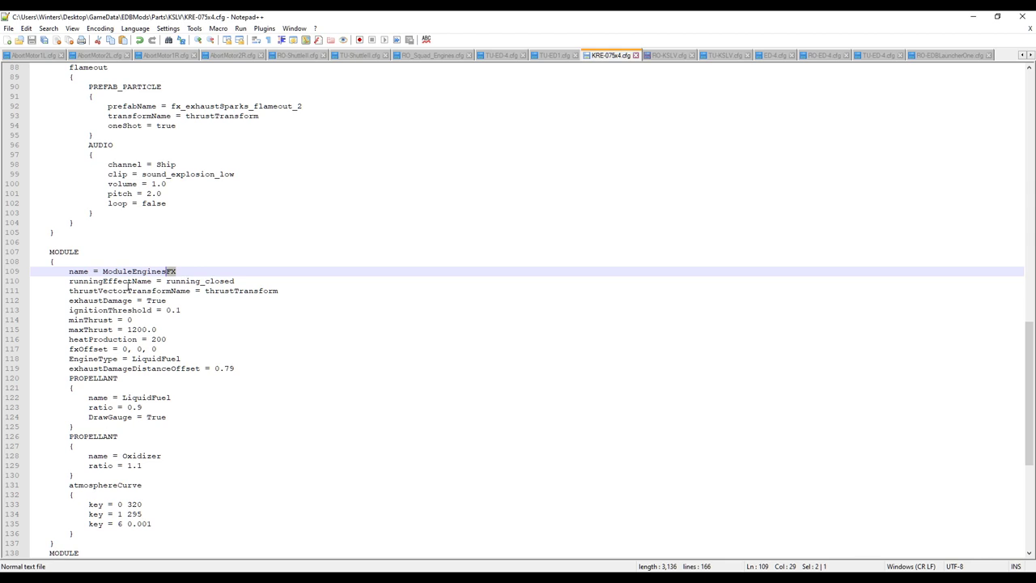
left_click_drag(69, 320, 108, 320)
left_click(665, 55)
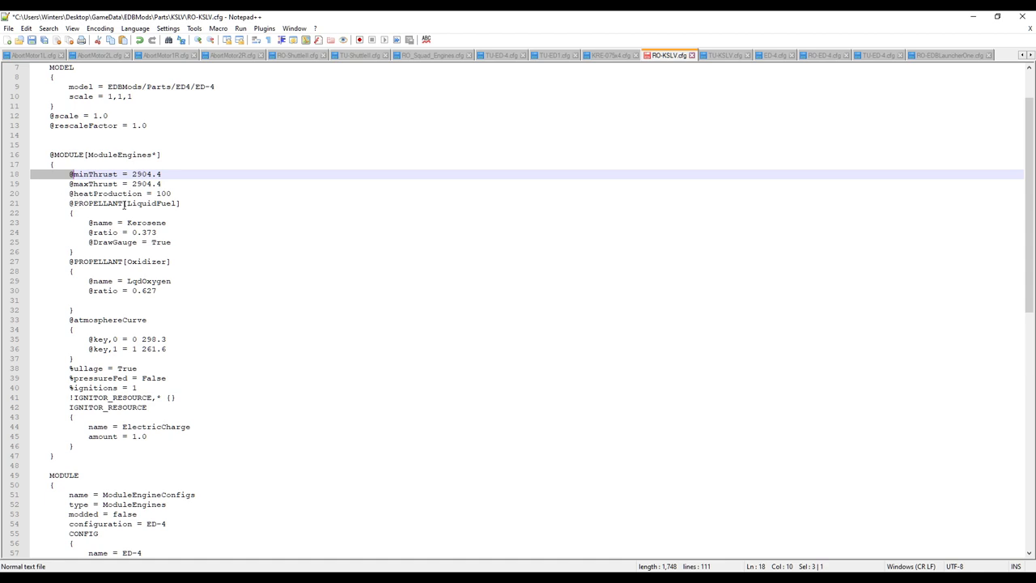
left_click(603, 55)
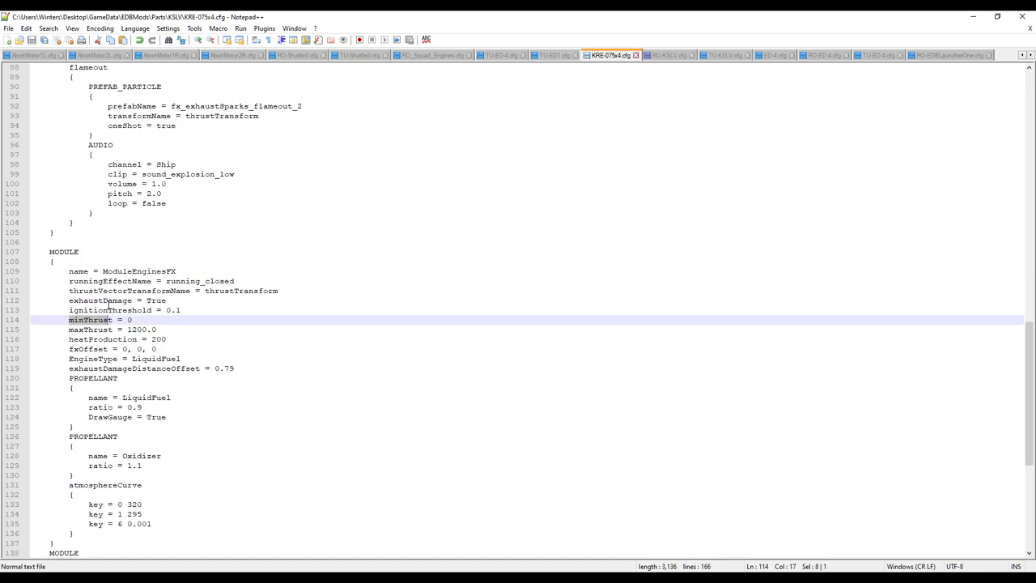
scroll(109, 295, "down", 7)
scroll(109, 290, "up", 1)
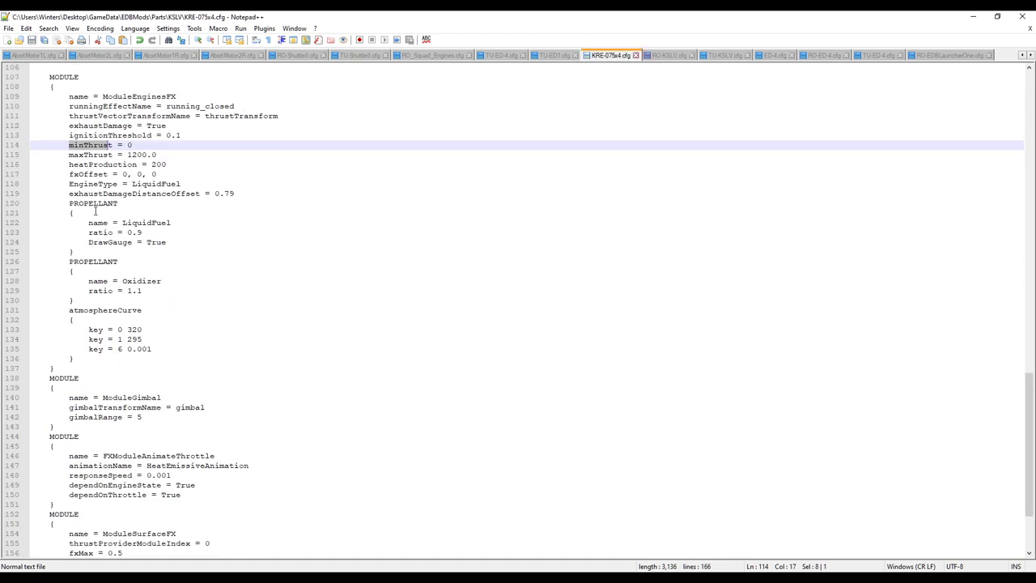
left_click_drag(122, 222, 172, 222)
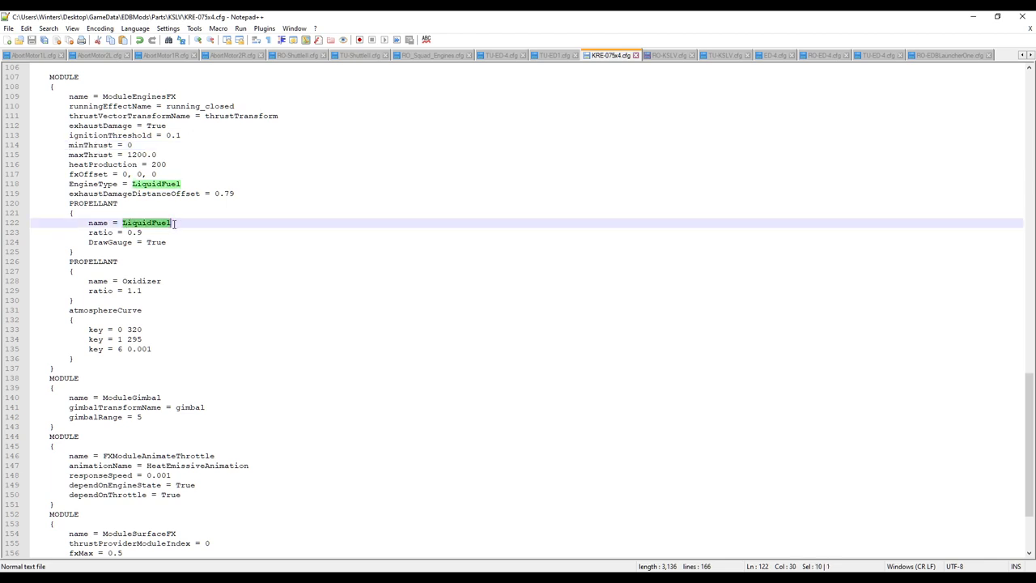
left_click(669, 55)
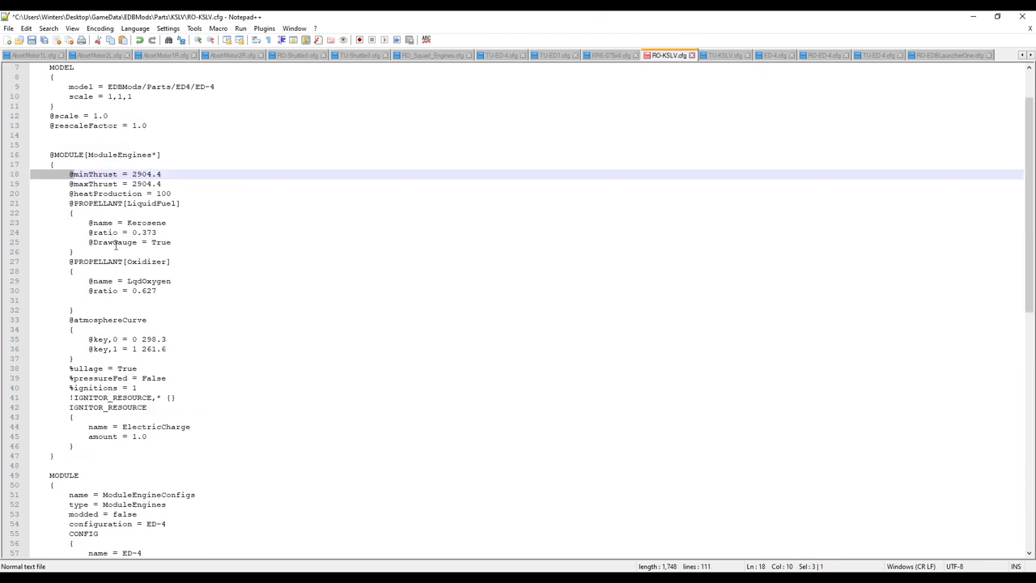
left_click_drag(89, 223, 175, 204)
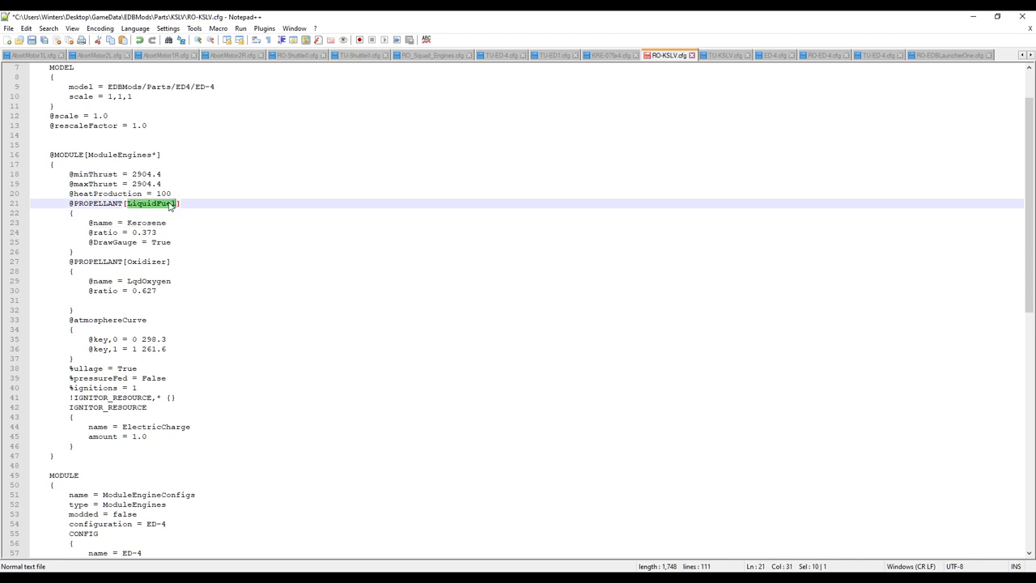
left_click(97, 233)
left_click(137, 283)
scroll(135, 285, "down", 1)
scroll(134, 285, "down", 1)
left_click(133, 281)
left_click_drag(86, 281, 120, 281)
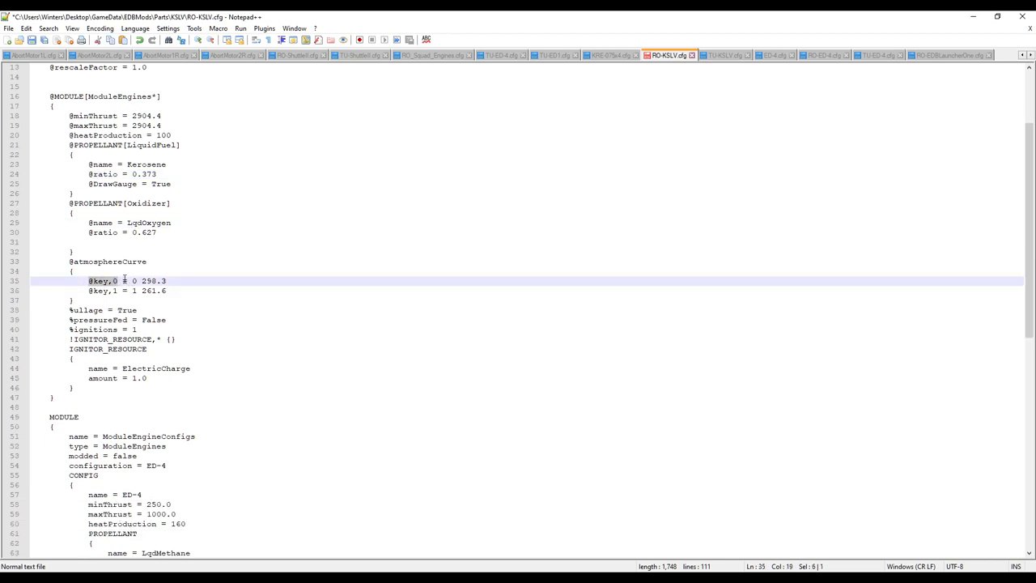
left_click(612, 55)
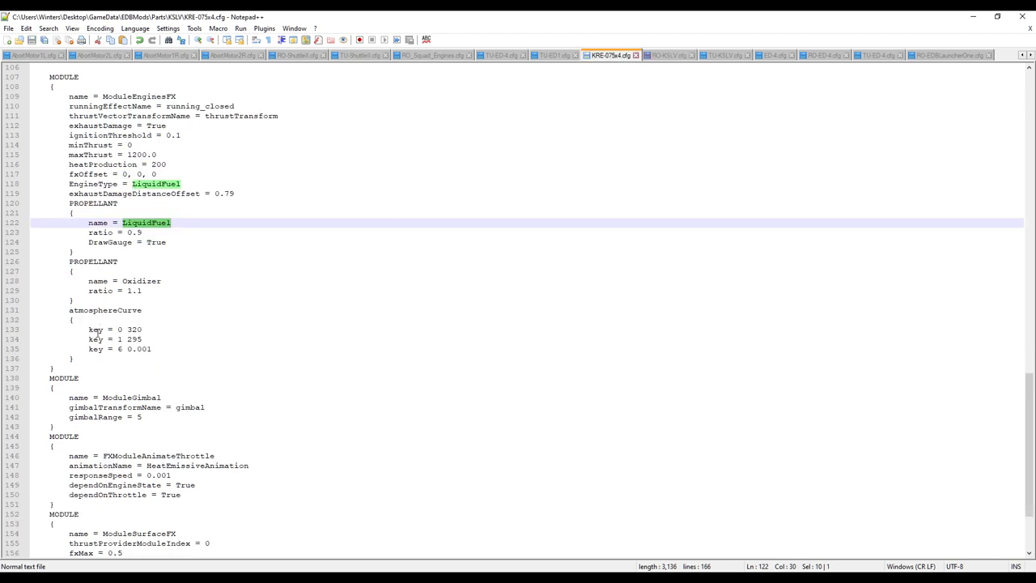
left_click(669, 55)
left_click(165, 280)
left_click(166, 291)
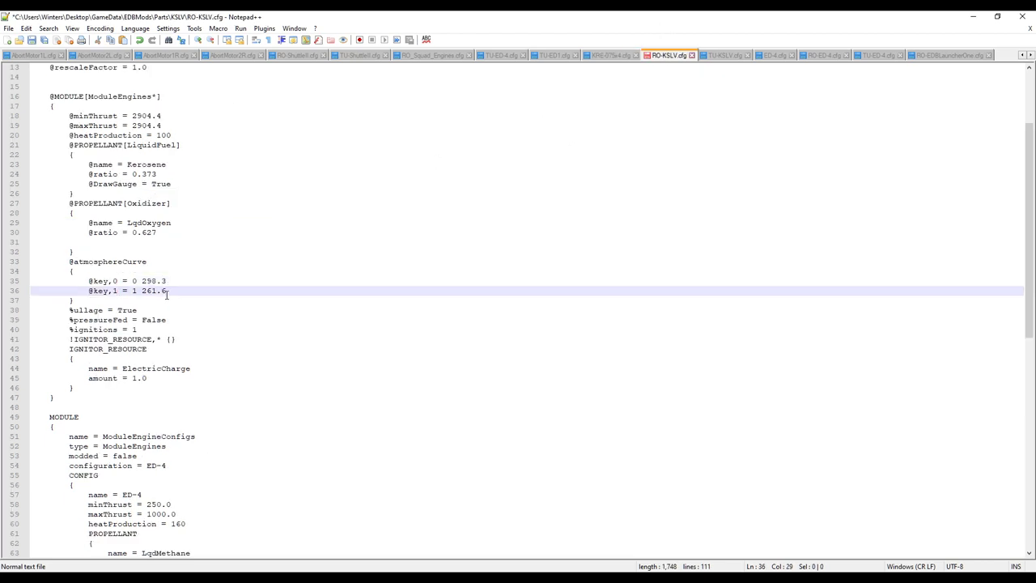
scroll(165, 301, "down", 2)
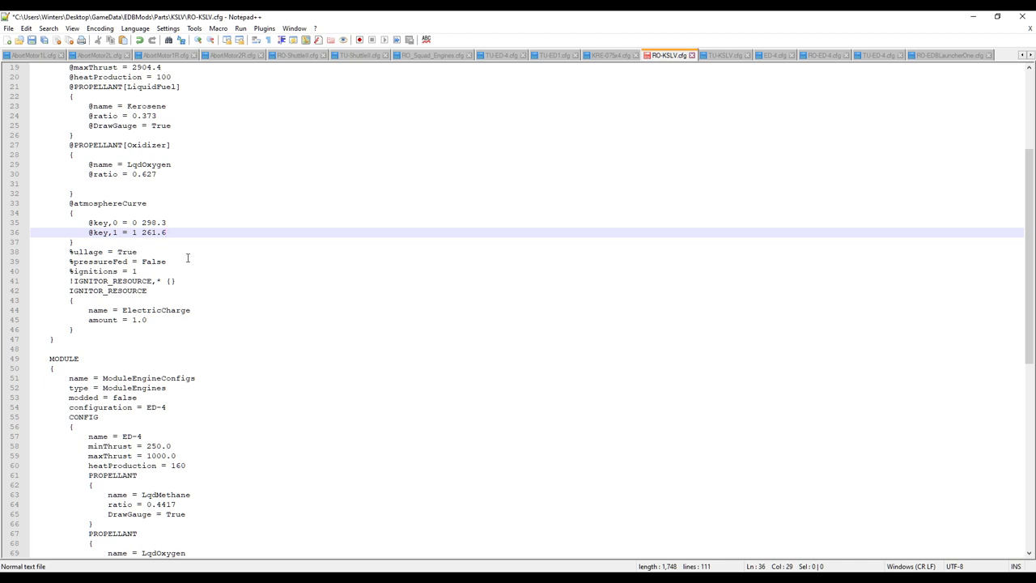
scroll(188, 259, "down", 4)
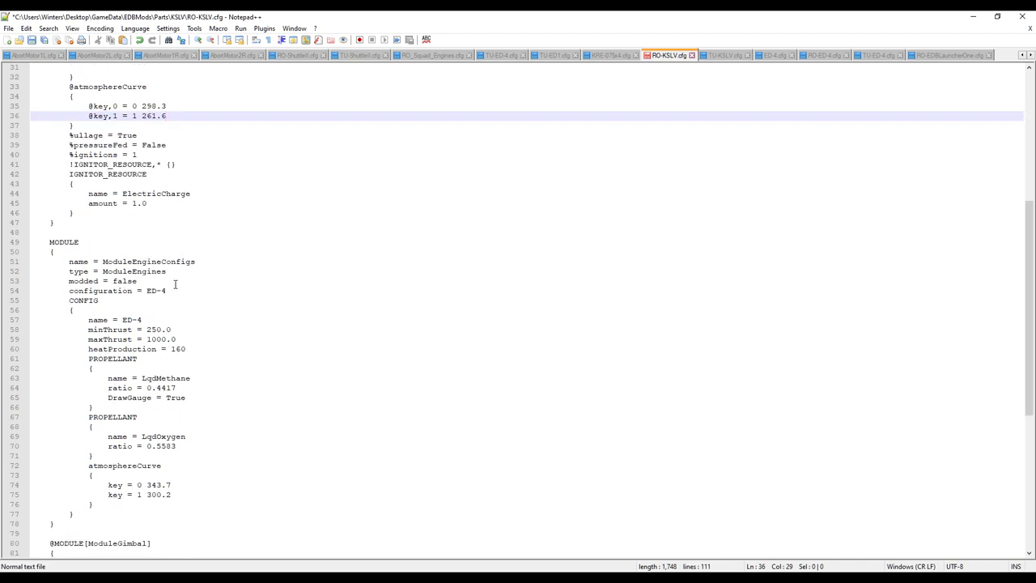
left_click_drag(101, 262, 228, 259)
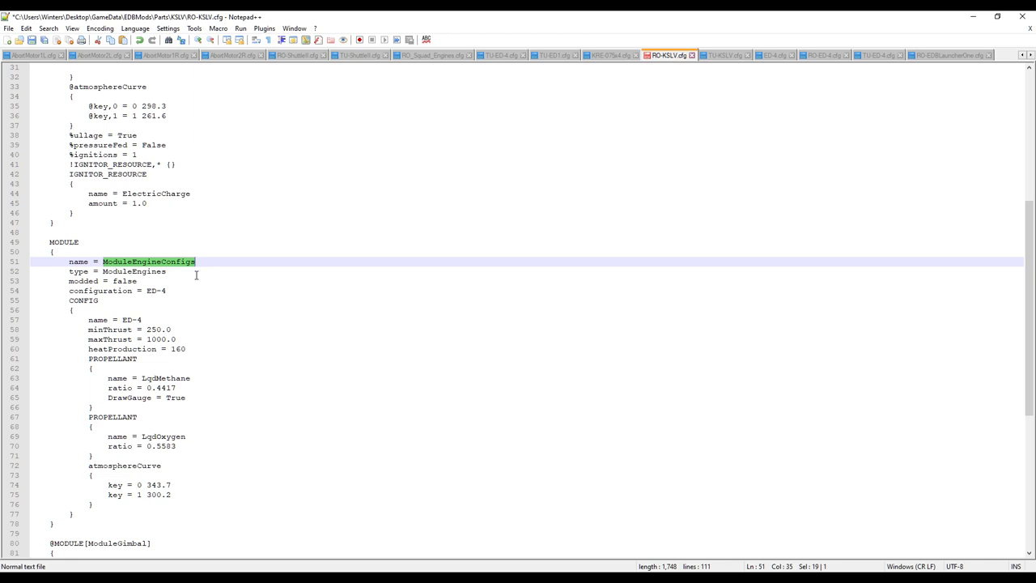
left_click(197, 273)
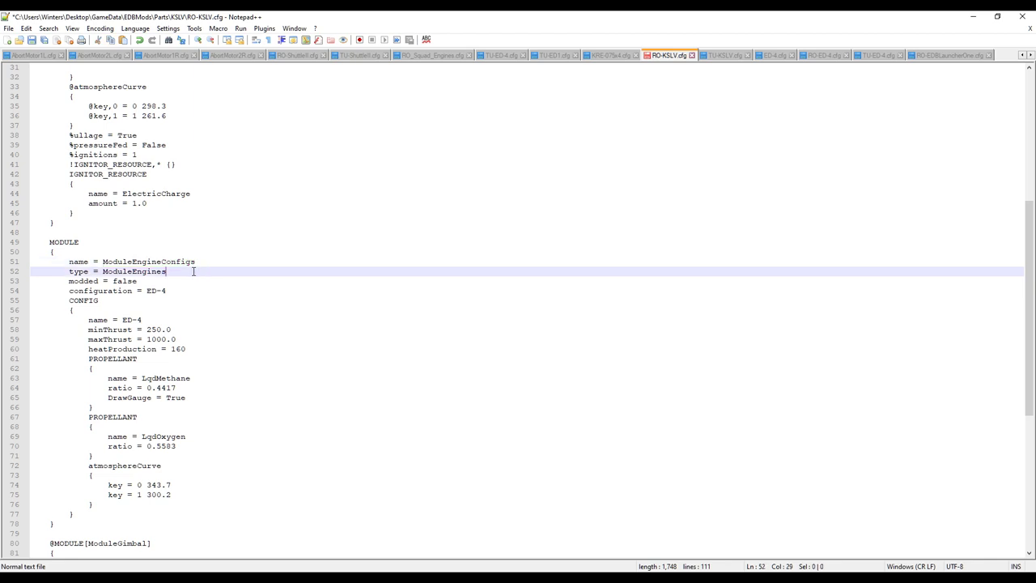
scroll(193, 270, "up", 10)
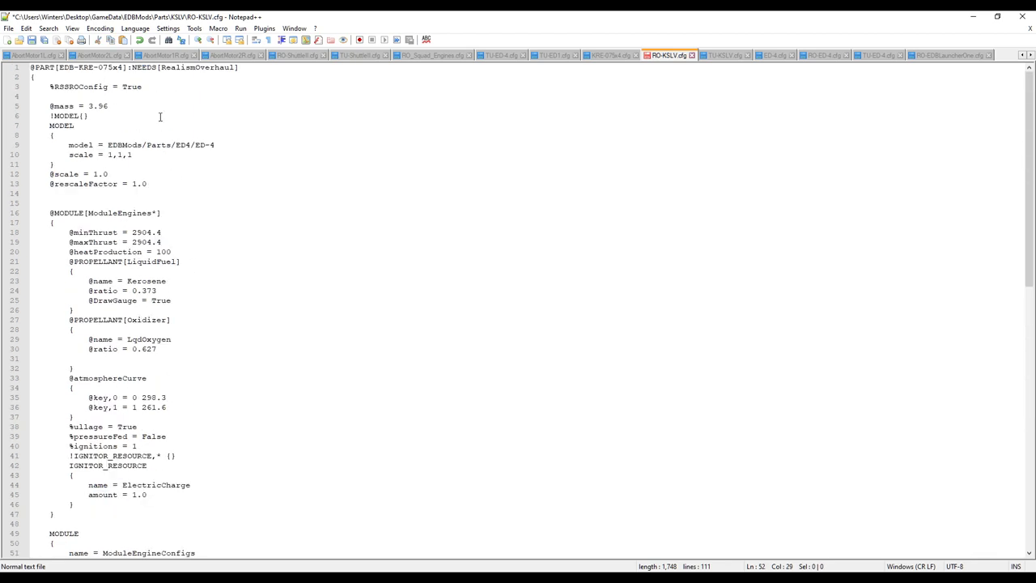
scroll(127, 111, "down", 5)
scroll(158, 188, "up", 4)
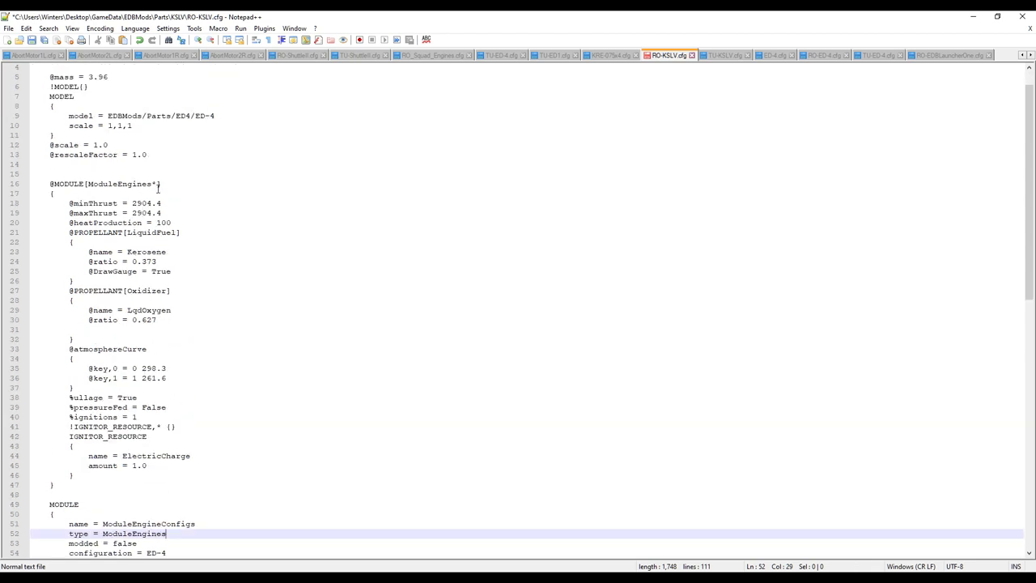
Step: Replace the ED-4 model path in RO-KSLV.cfg with the KRE-075x4 model path
scroll(158, 188, "up", 1)
left_click(148, 143)
key("End")
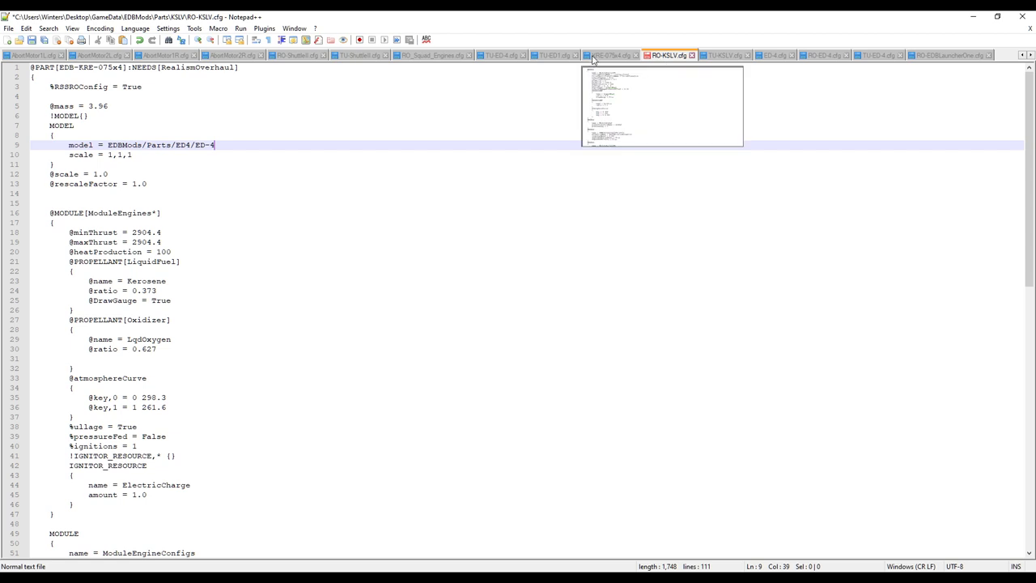
left_click(609, 55)
scroll(216, 126, "up", 2)
scroll(215, 126, "up", 20)
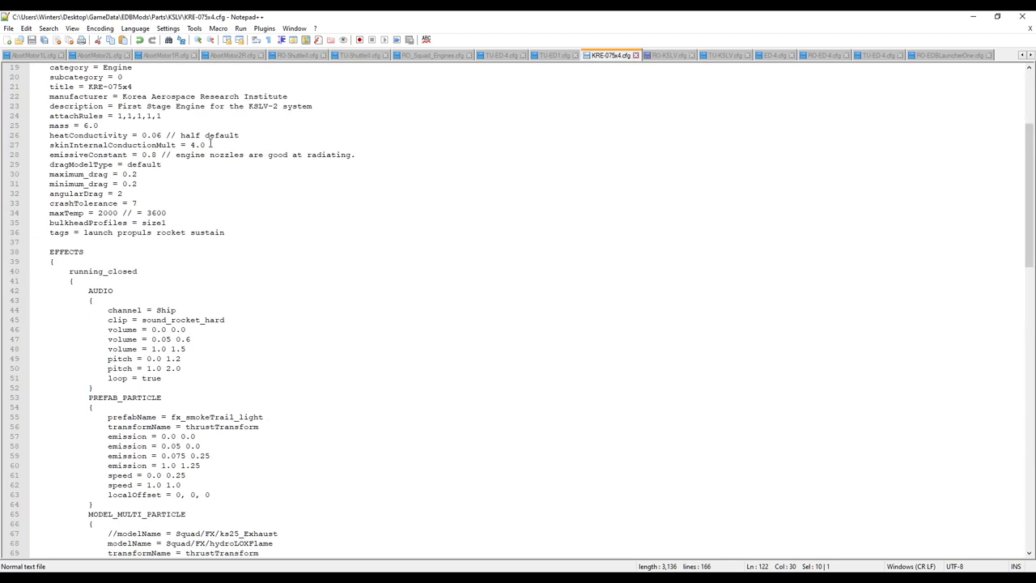
left_click_drag(257, 136, 107, 136)
key("ctrl+c")
left_click(659, 53)
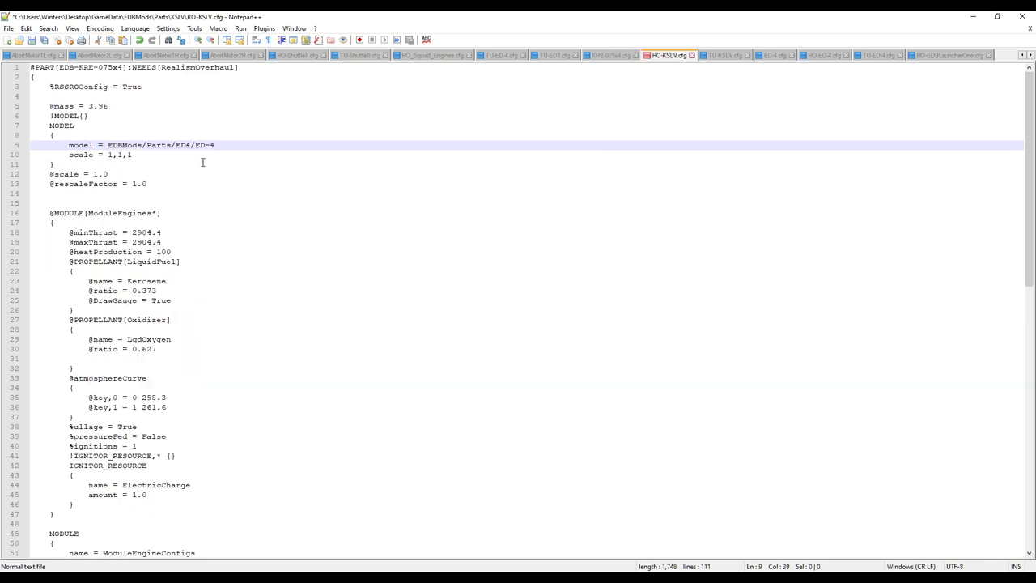
left_click_drag(217, 144, 107, 145)
key("ctrl+v")
left_click(204, 191)
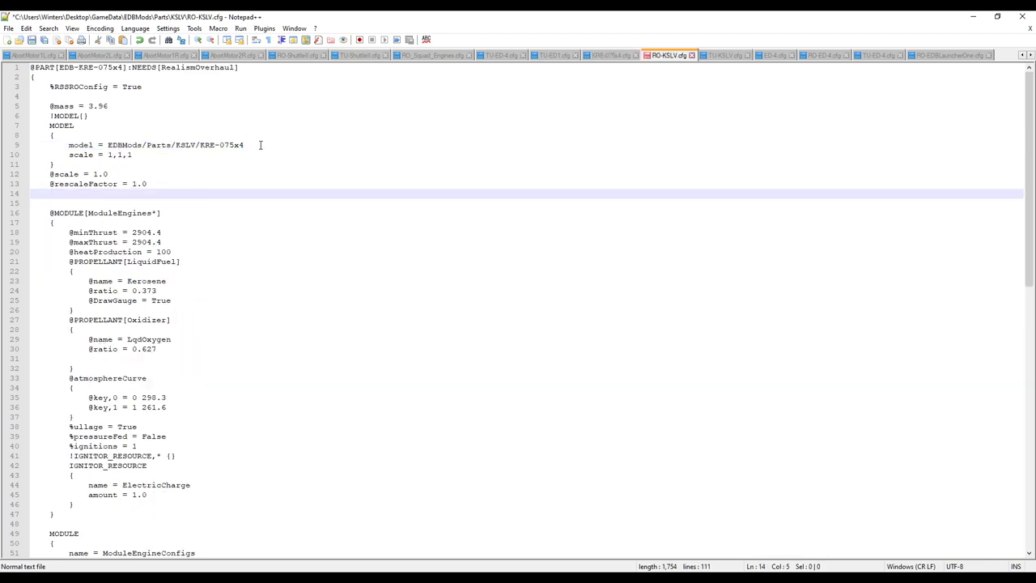
Step: Rename the engine configuration from ED-4 to KRE-075x4
left_click_drag(260, 145, 200, 146)
key("ctrl+c")
scroll(212, 279, "down", 9)
left_click_drag(166, 320, 122, 349)
key("ctrl+v")
key("ctrl+v")
Step: Set the config's maxThrust and minThrust to 2904.4
scroll(194, 171, "up", 4)
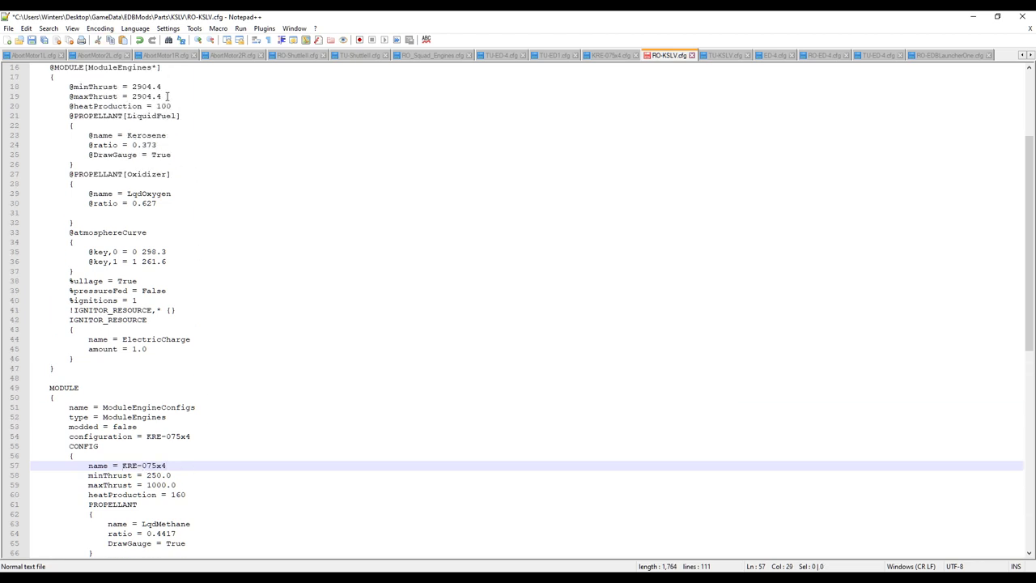
left_click_drag(166, 96, 132, 96)
key("ctrl+c")
scroll(251, 349, "down", 2)
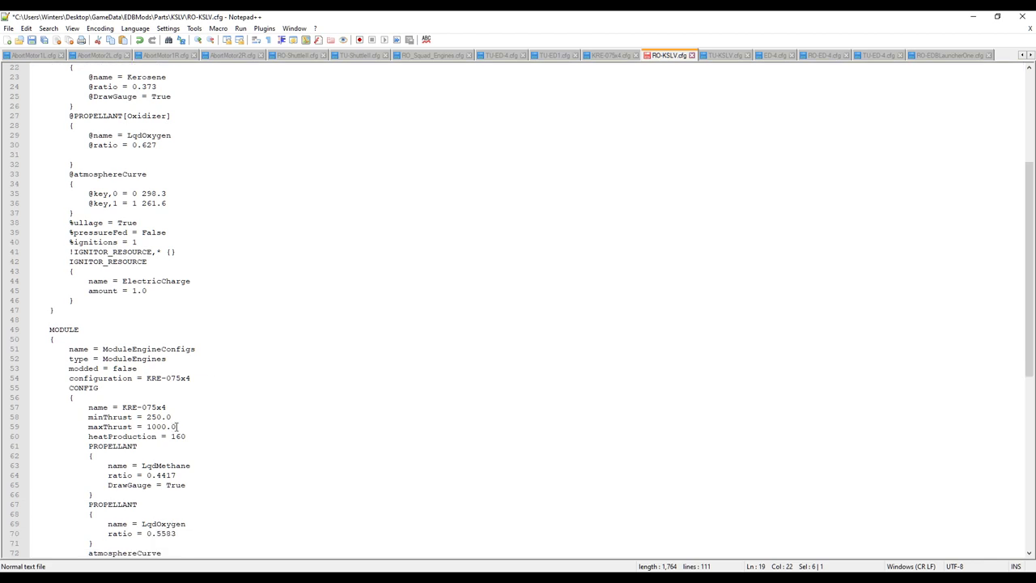
left_click_drag(177, 427, 146, 417)
key("ctrl+v")
key("ctrl+v")
left_click_drag(157, 86, 132, 86)
Step: Change the propellants to Kerosene at ratio 0.373 and LqdOxygen at 0.627
left_click_drag(180, 476, 146, 475)
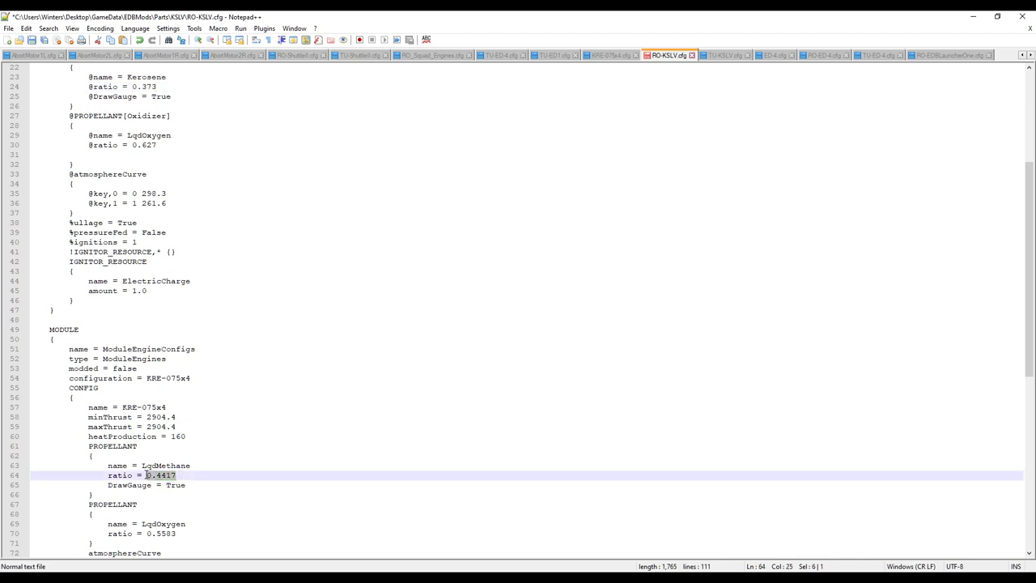
type("0.373")
left_click_drag(171, 77, 128, 77)
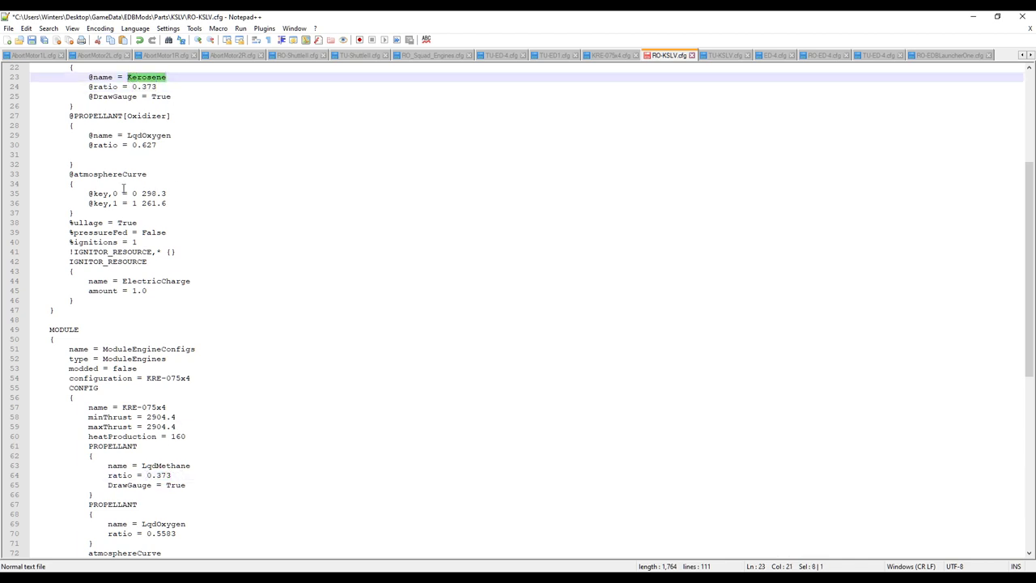
left_click_drag(190, 468, 141, 467)
type("Kerosene")
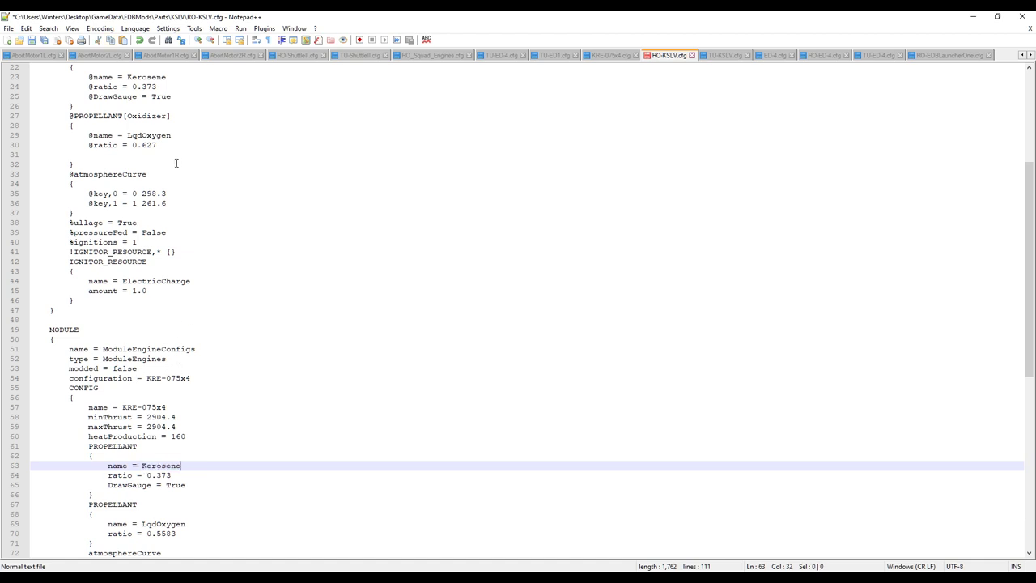
left_click_drag(158, 146, 132, 146)
key("ctrl+c")
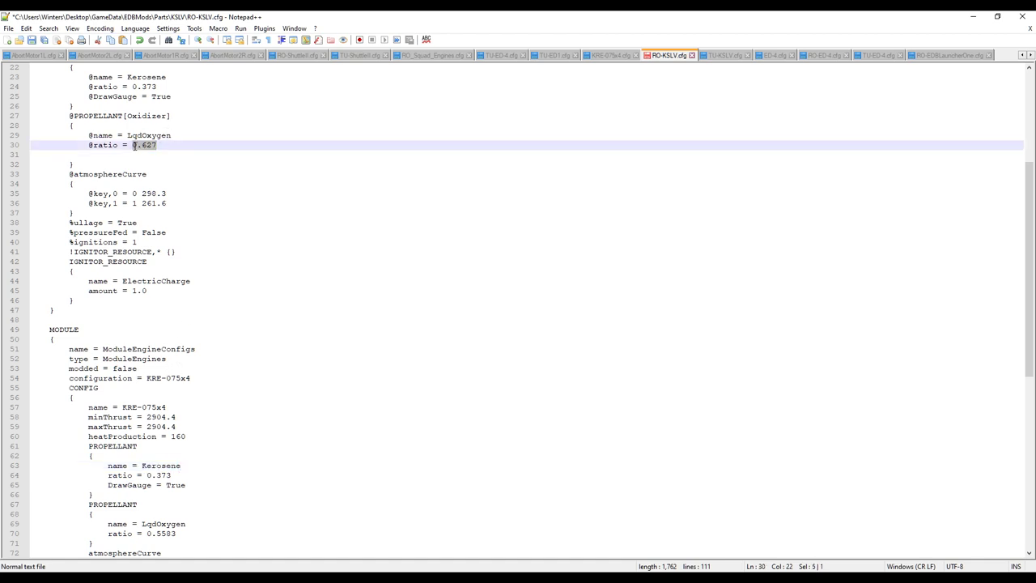
left_click_drag(178, 535, 146, 535)
key("ctrl+v")
Step: Duplicate the KRE-075x4 CONFIG block as an 'Upgra' variant, then delete the copy
scroll(166, 435, "down", 5)
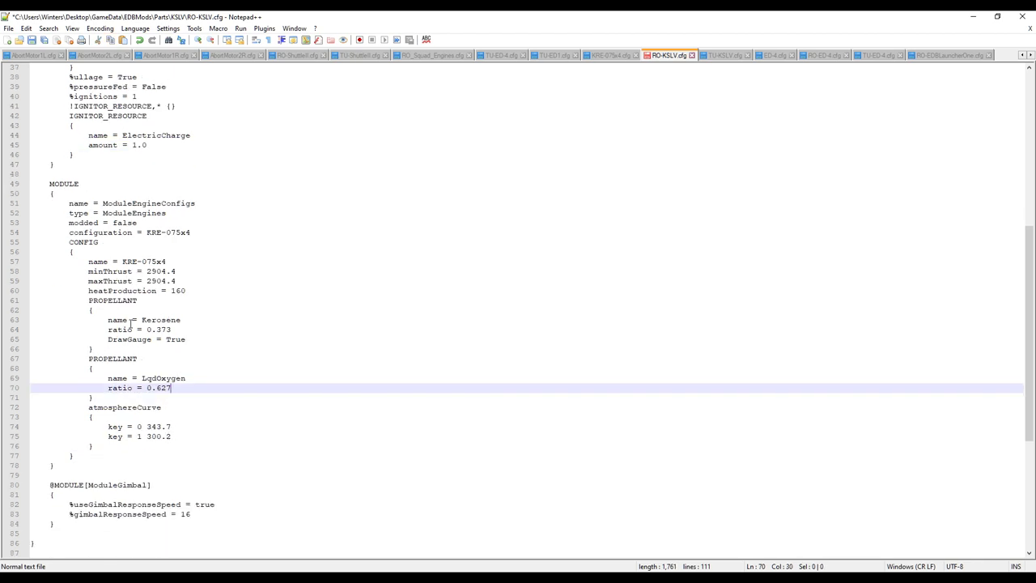
left_click_drag(68, 241, 89, 460)
key("ctrl+c")
left_click(90, 456)
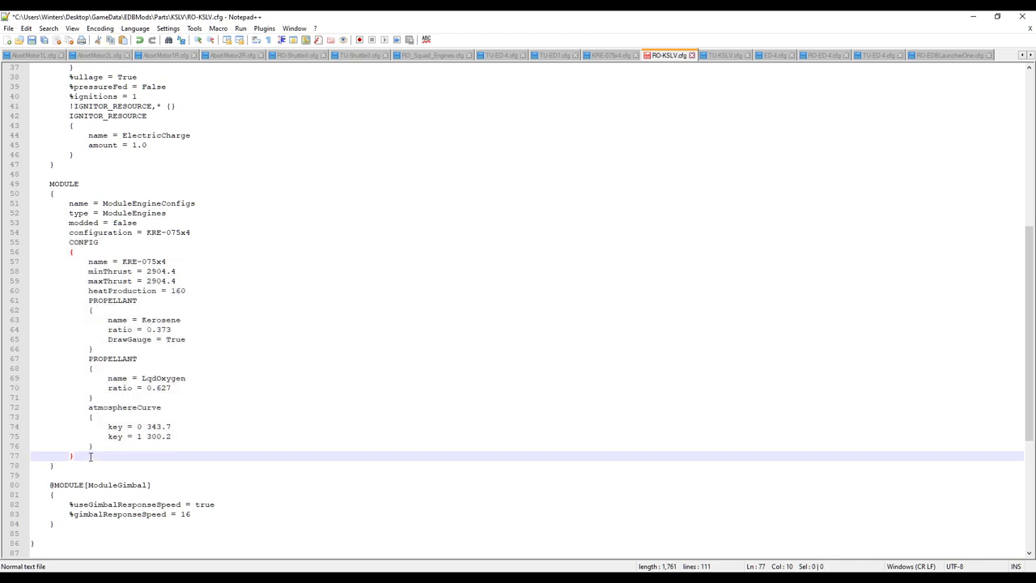
key("Return")
key("ctrl+v")
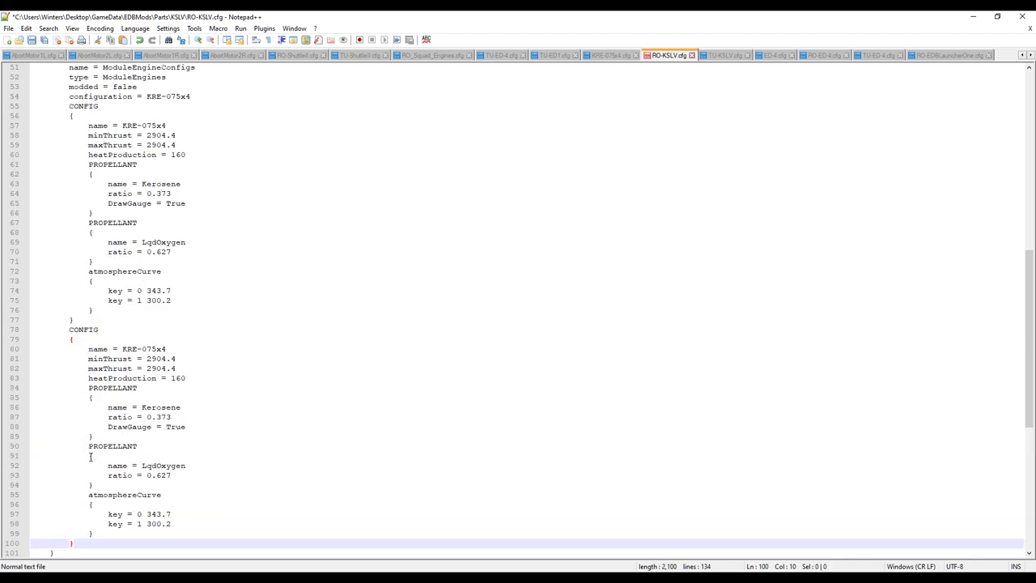
left_click(170, 348)
type("Upgrade")
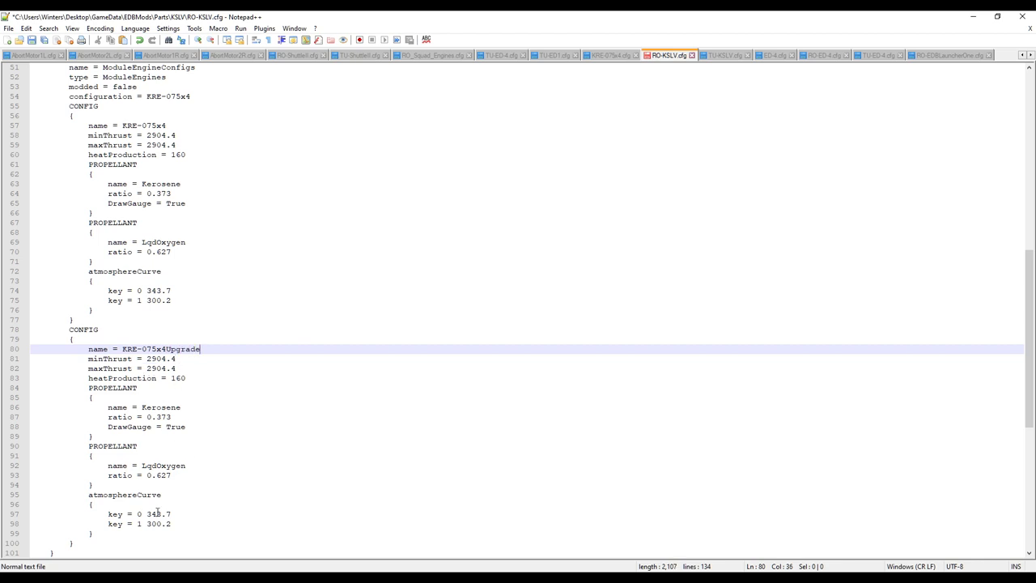
left_click_drag(92, 543, 19, 332)
key("Delete")
key("BackSpace")
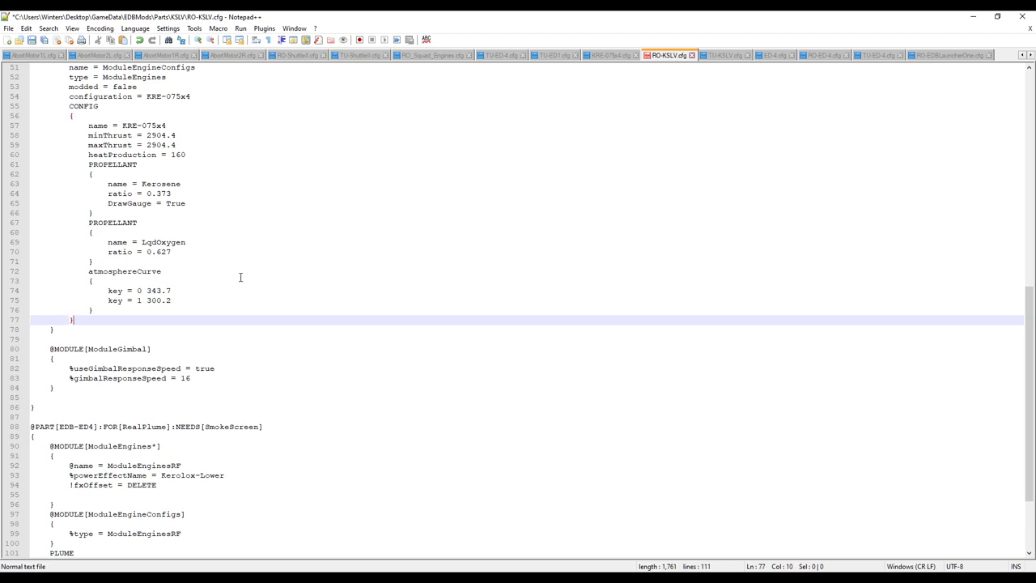
Step: Replace the CONFIG atmosphereCurve value 343.7 with 298.3
scroll(243, 277, "up", 3)
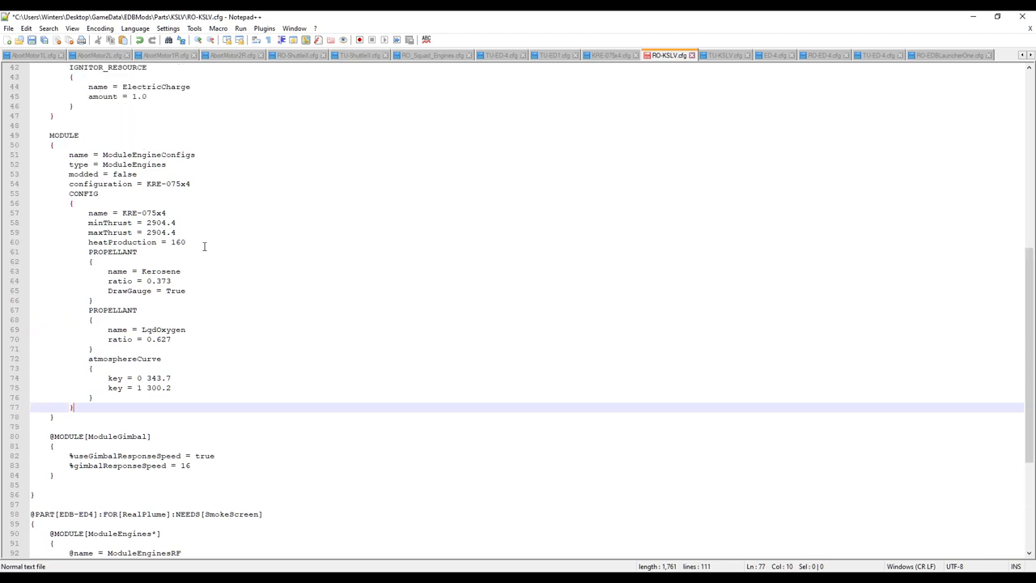
left_click_drag(198, 236, 197, 228)
scroll(197, 227, "up", 2)
left_click(175, 349)
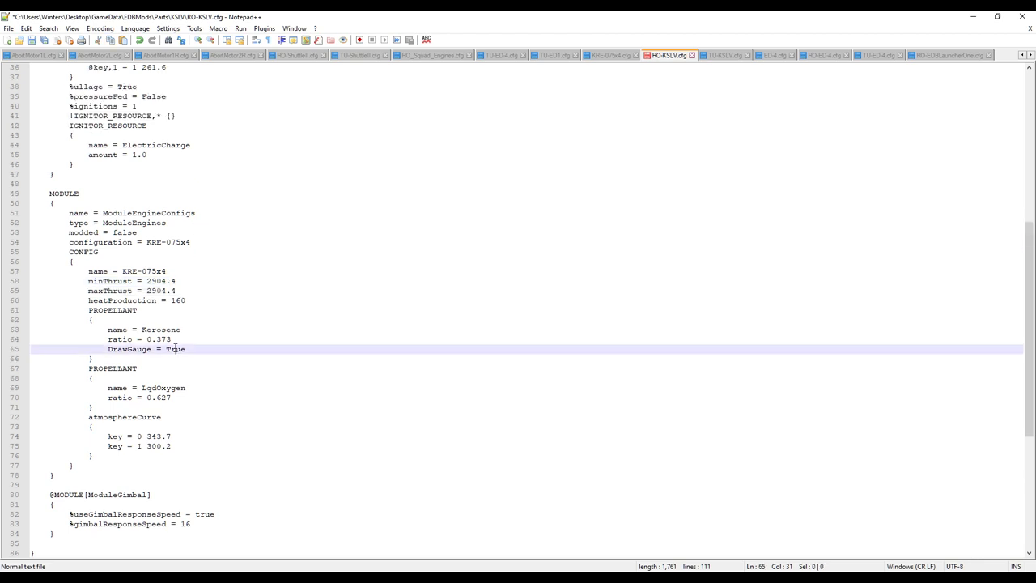
scroll(200, 269, "up", 3)
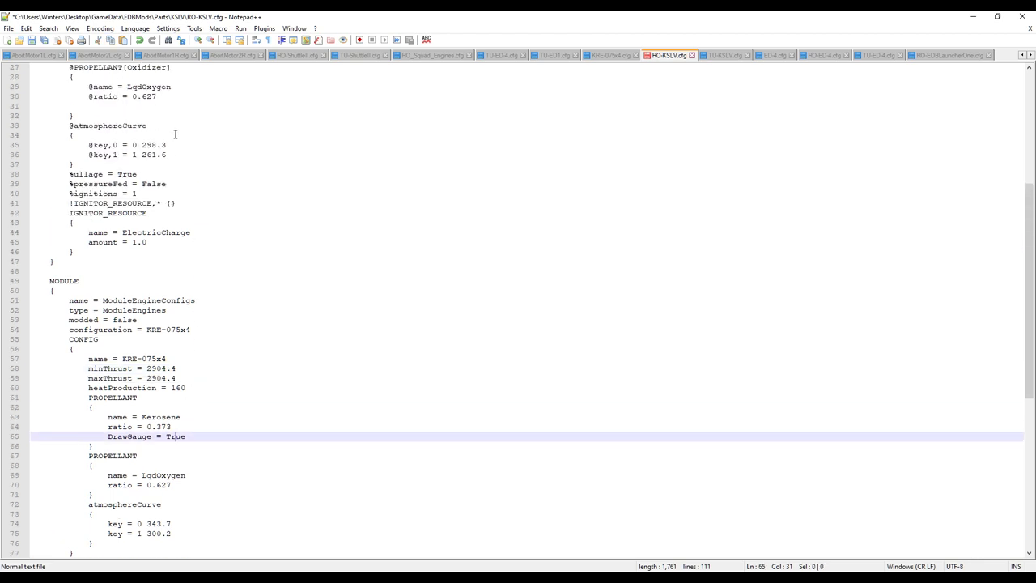
left_click_drag(175, 144, 143, 145)
key("ctrl+c")
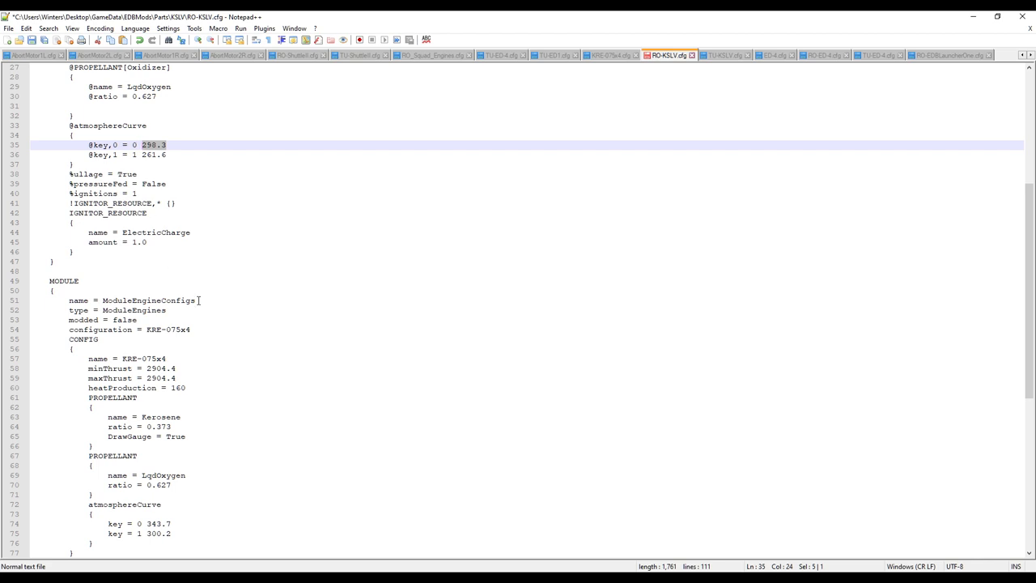
left_click_drag(182, 523, 146, 524)
key("ctrl+v")
Step: Replace the second atmosphereCurve value 300.2 with 261.6
left_click_drag(170, 154, 140, 155)
key("ctrl+c")
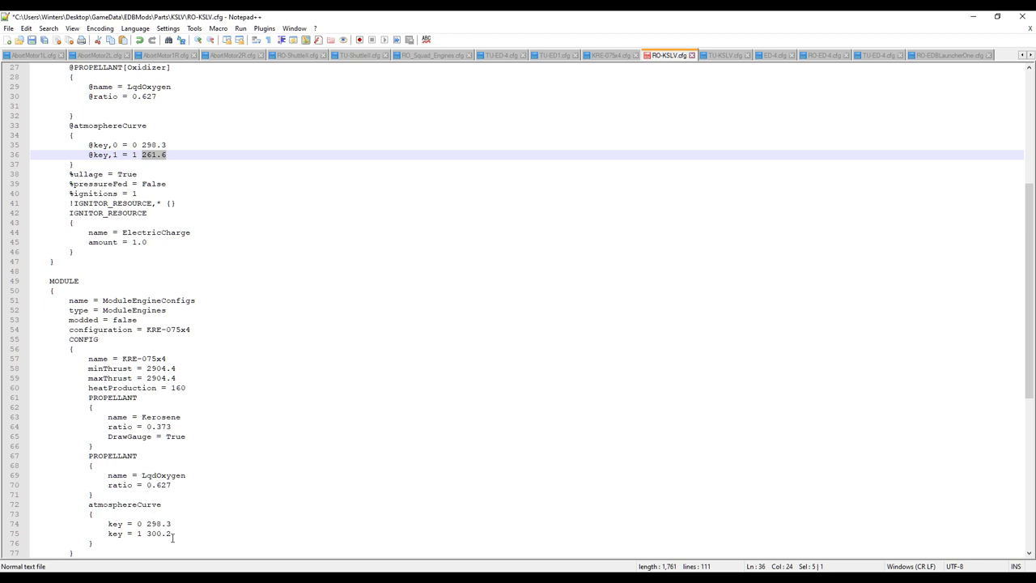
left_click_drag(172, 534, 146, 533)
key("ctrl+v")
left_click(154, 407)
Step: Review the gimbal module settings, including its response speed
scroll(110, 378, "down", 8)
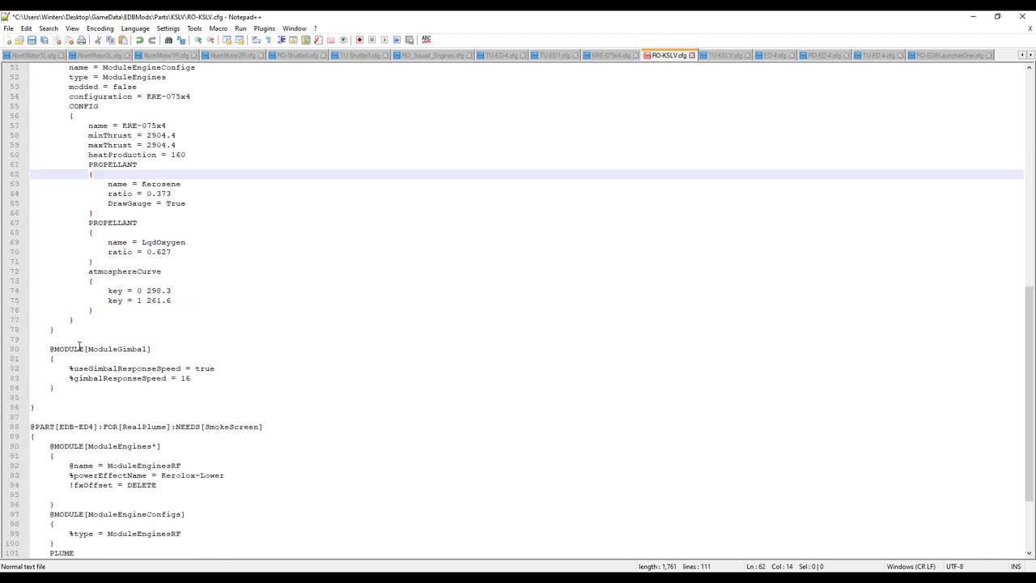
left_click(145, 368)
left_click(204, 377)
scroll(205, 368, "down", 4)
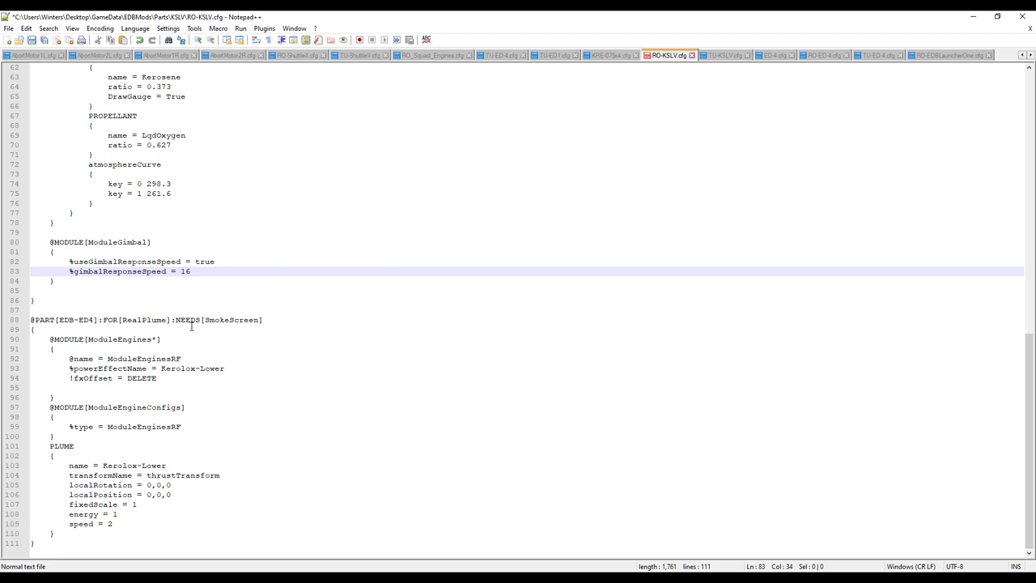
Step: Retarget the RealPlume patch header from EDB-ED4 to EDB-KRE-075x4 and select the Kerolox-Lower effect name
scroll(97, 316, "up", 20)
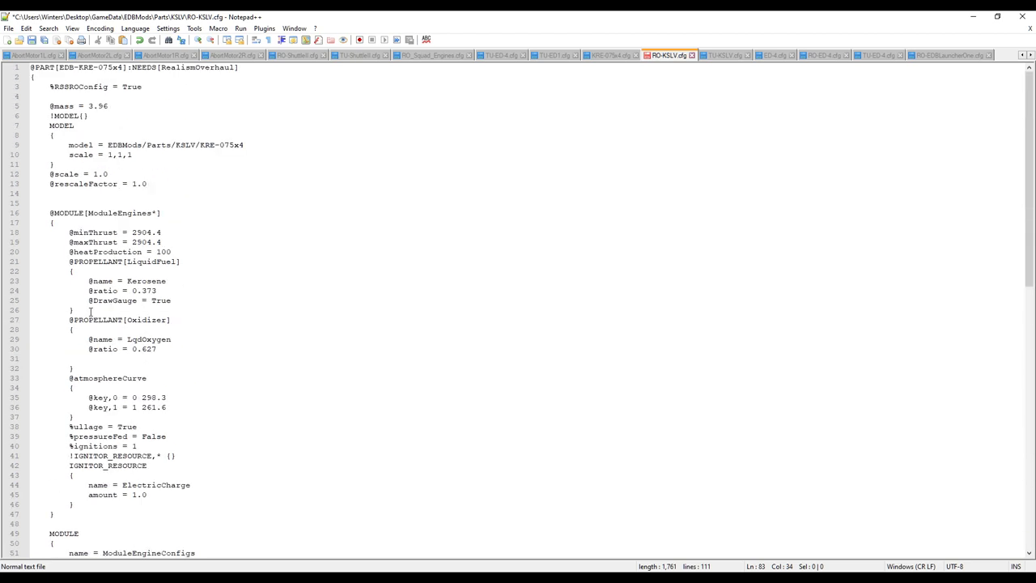
left_click_drag(123, 68, 60, 70)
key("ctrl+c")
scroll(128, 370, "down", 20)
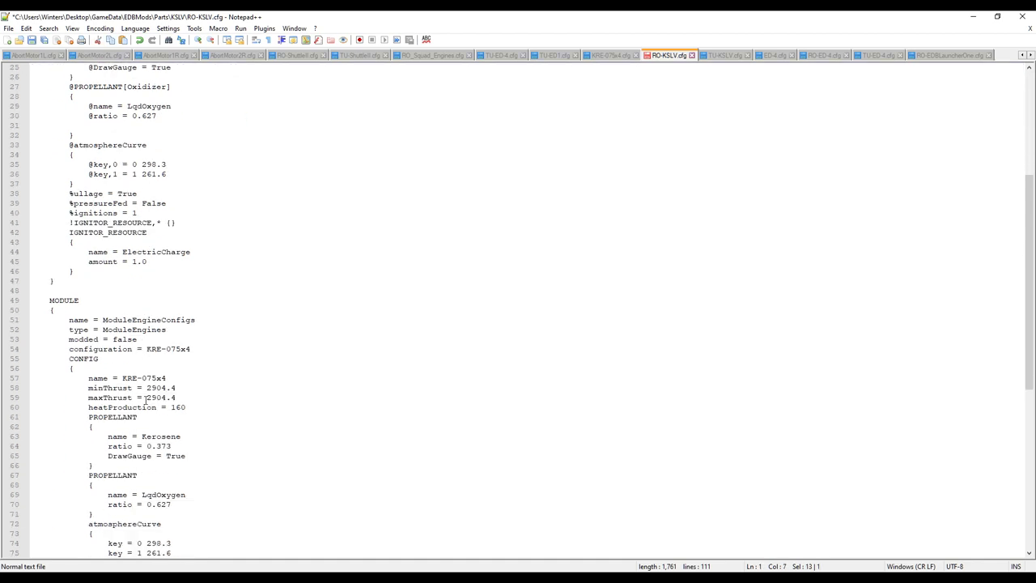
left_click_drag(96, 320, 60, 320)
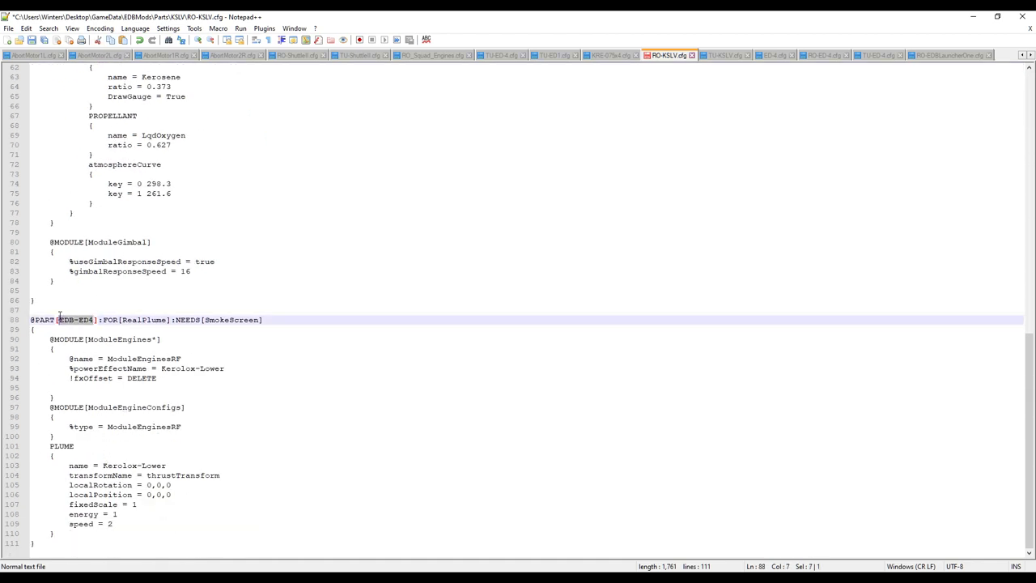
key("ctrl+v")
left_click(154, 341)
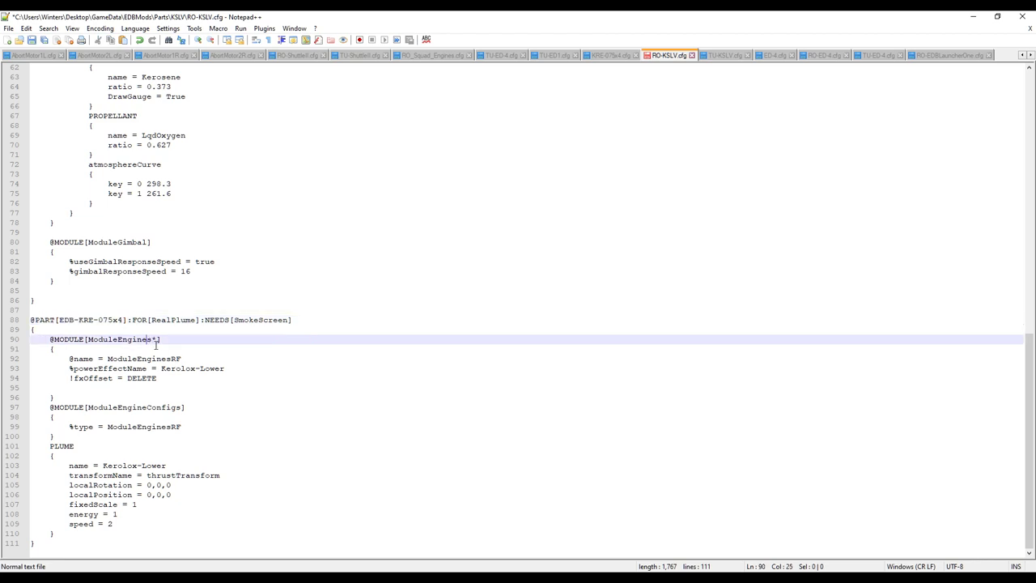
left_click(196, 369)
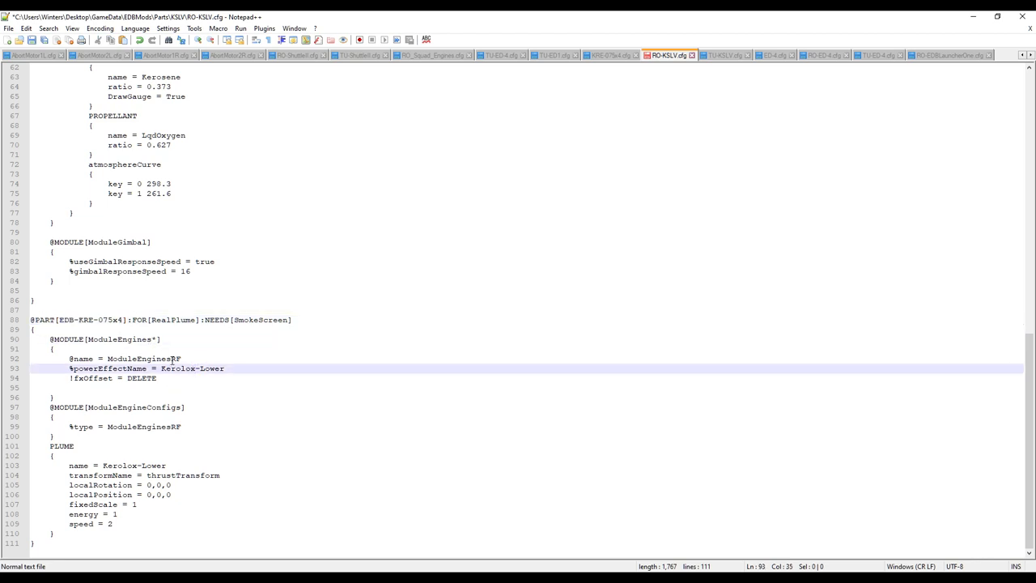
left_click_drag(164, 372, 228, 369)
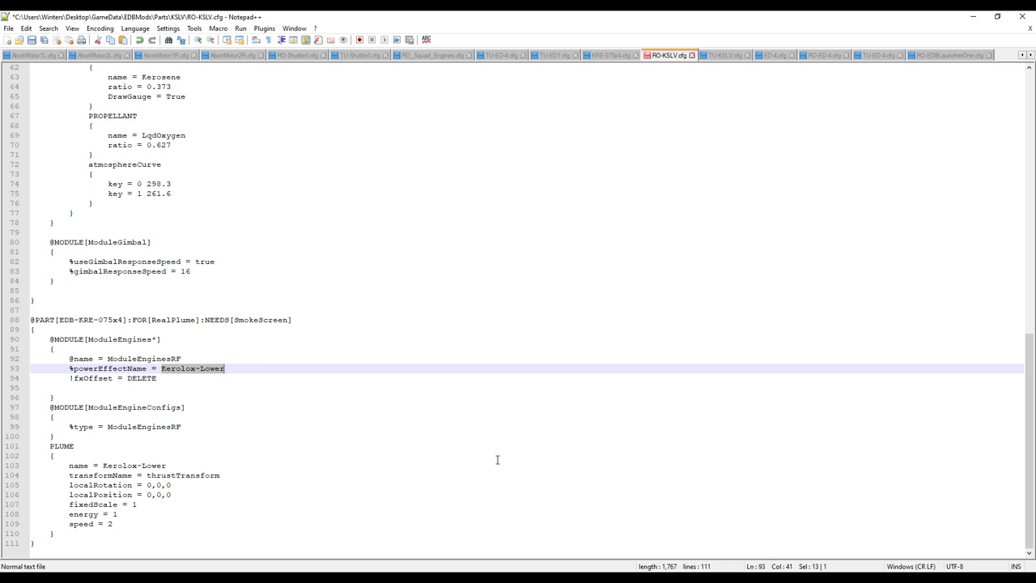
Step: Browse GameData > RealPlume > 000_Generic_Plumes and into its Deprecated folder
key("alt+Tab")
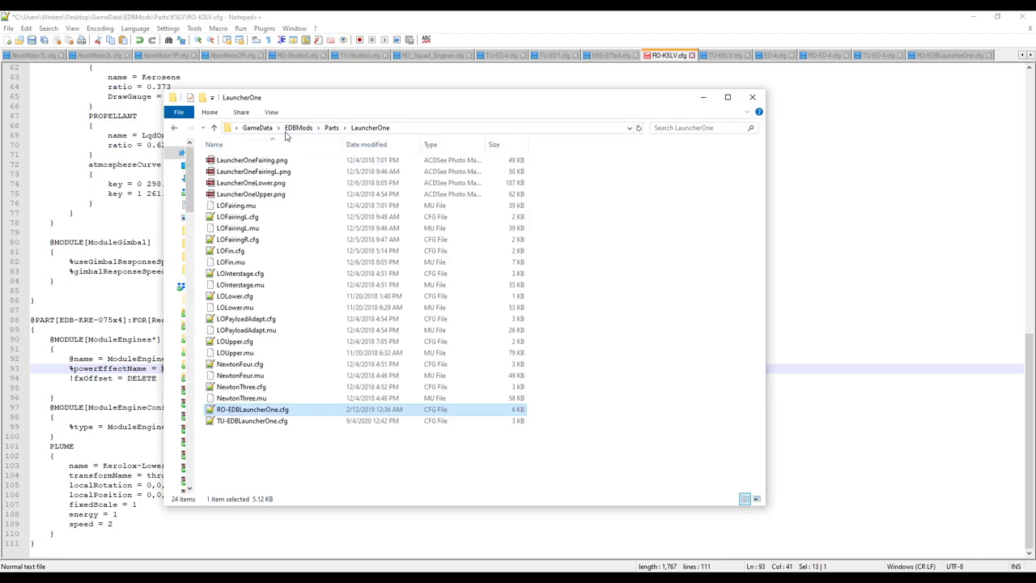
left_click(703, 97)
key("alt+Tab")
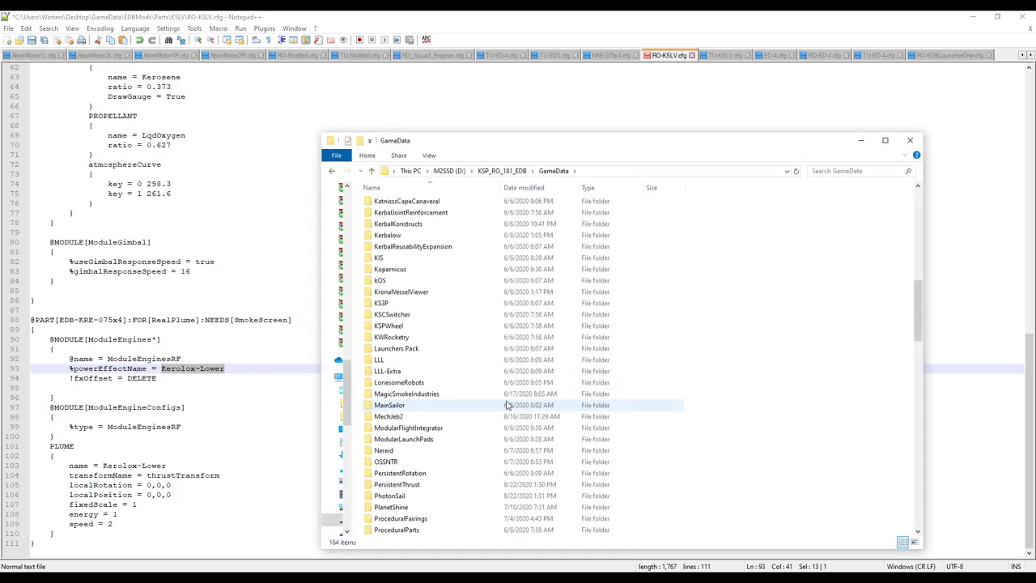
scroll(421, 405, "down", 10)
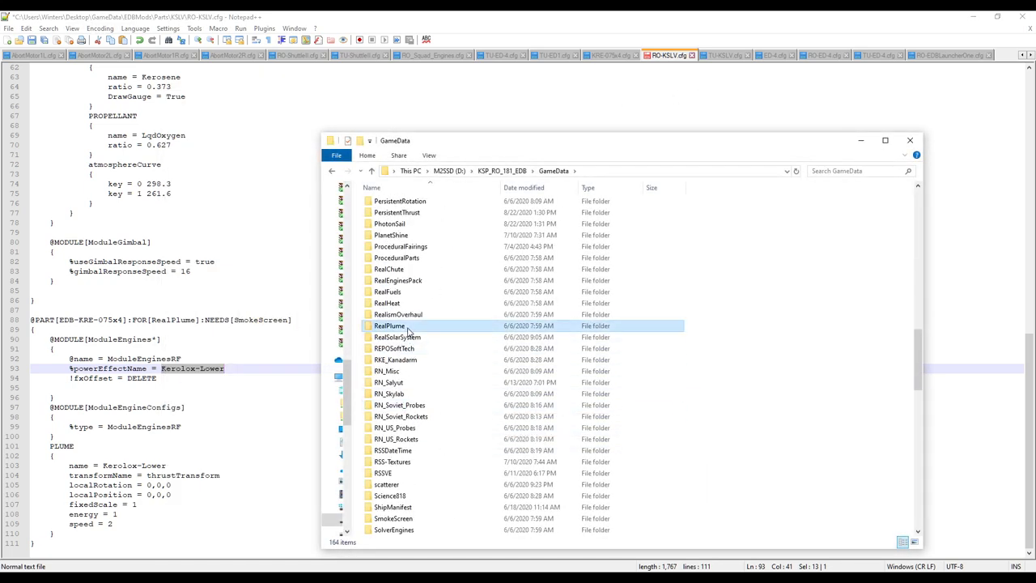
double_click(390, 360)
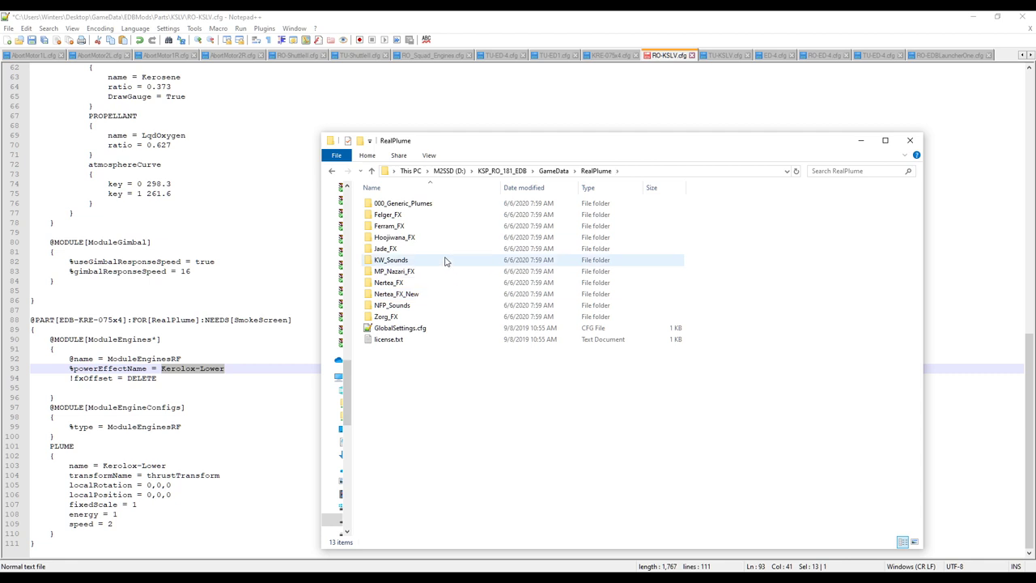
double_click(401, 204)
scroll(419, 318, "down", 4)
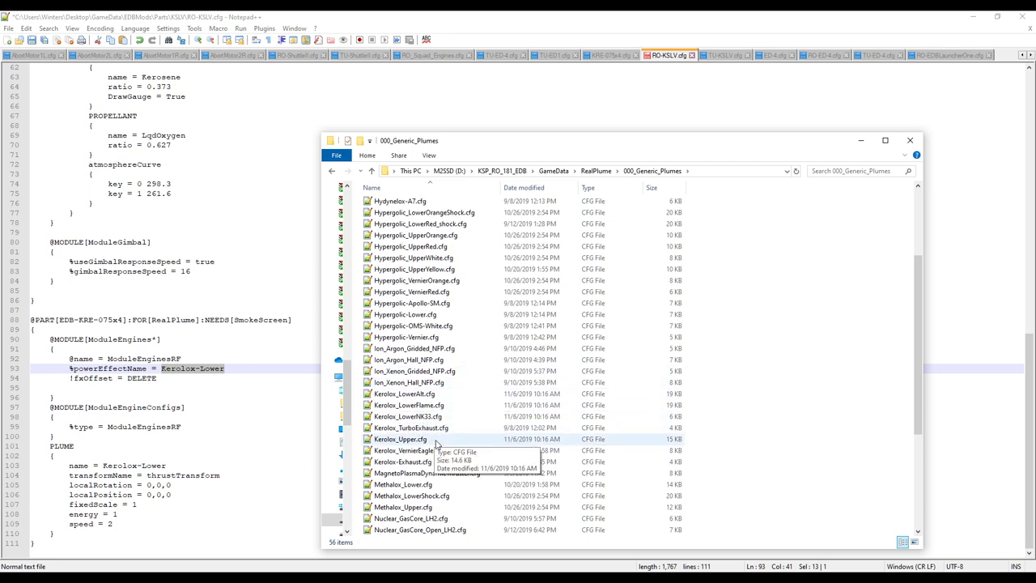
left_click(602, 171)
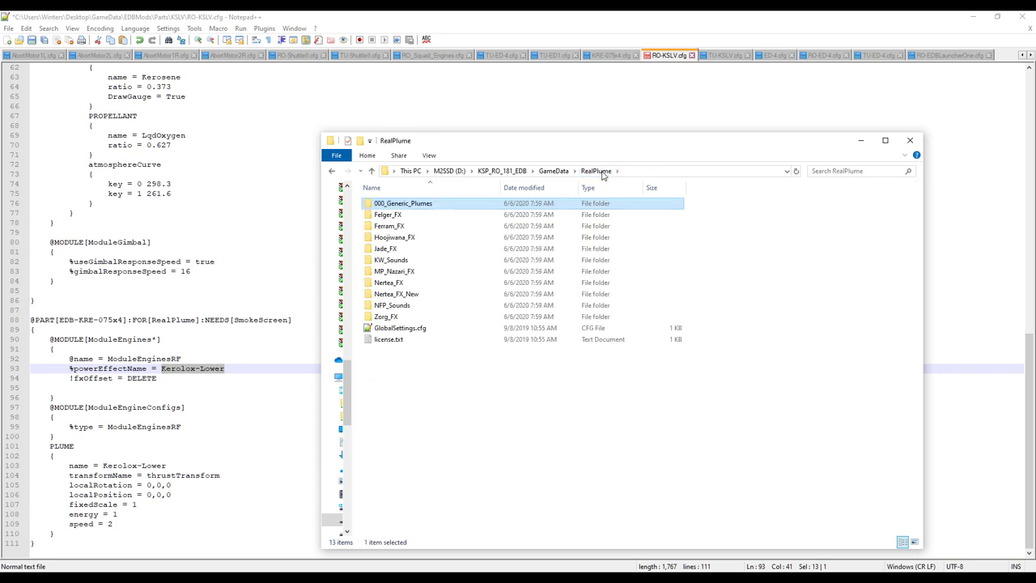
double_click(479, 204)
double_click(399, 204)
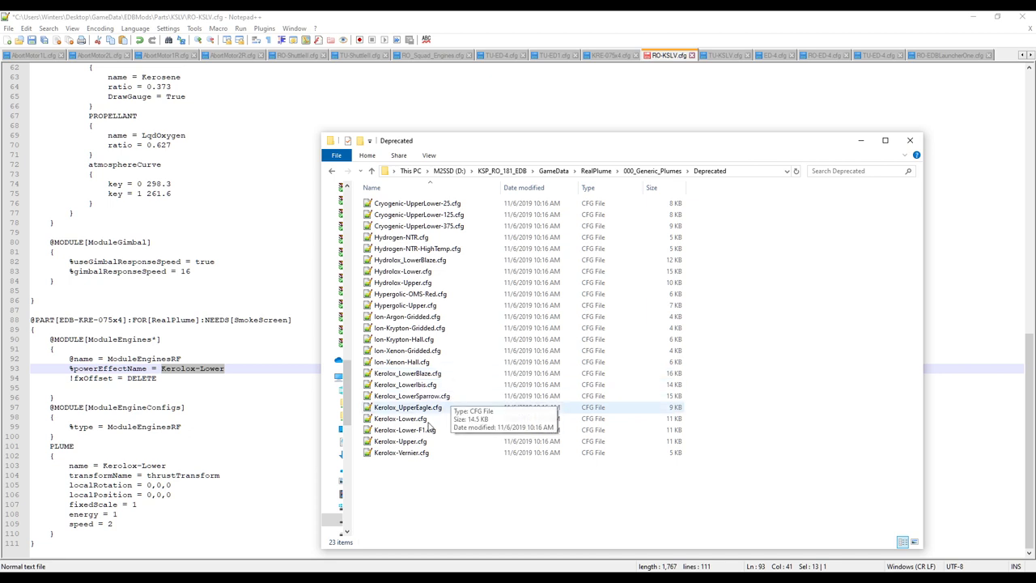
Step: Compare the Kerolox-Lower plume configs and select Kerolox_LowerNK33.cfg
left_click(409, 419)
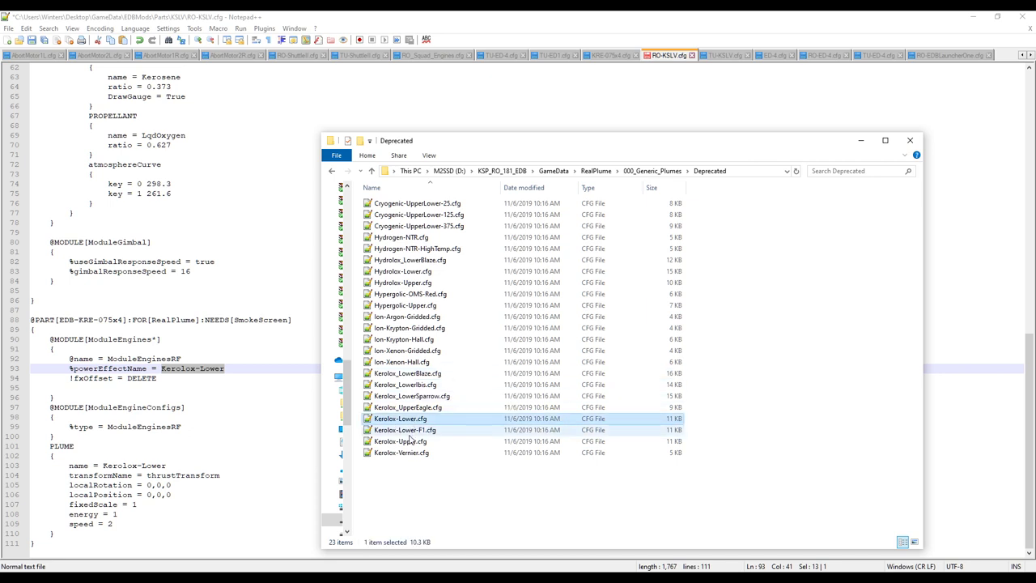
left_click(416, 430)
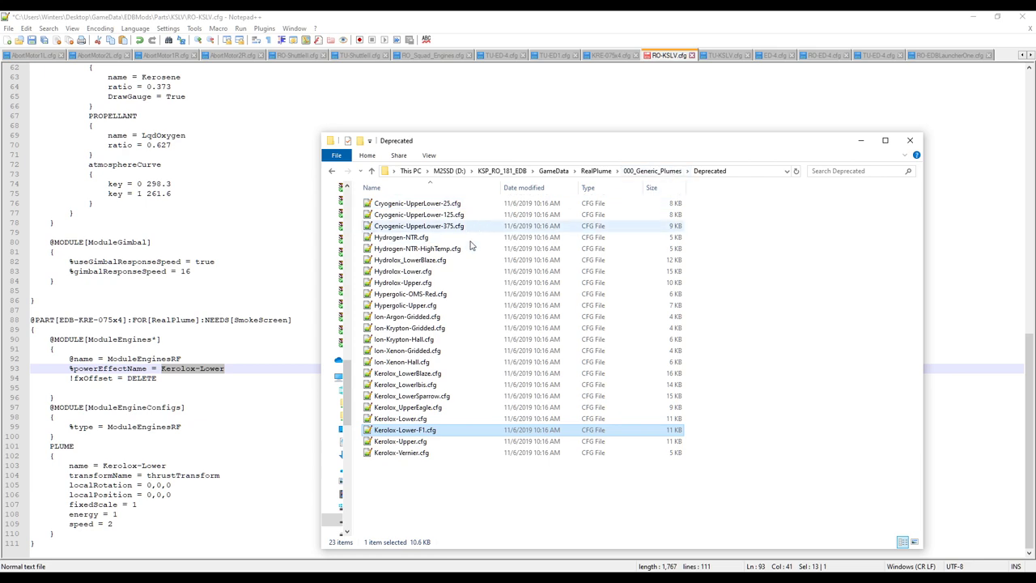
left_click(660, 170)
scroll(404, 243, "down", 9)
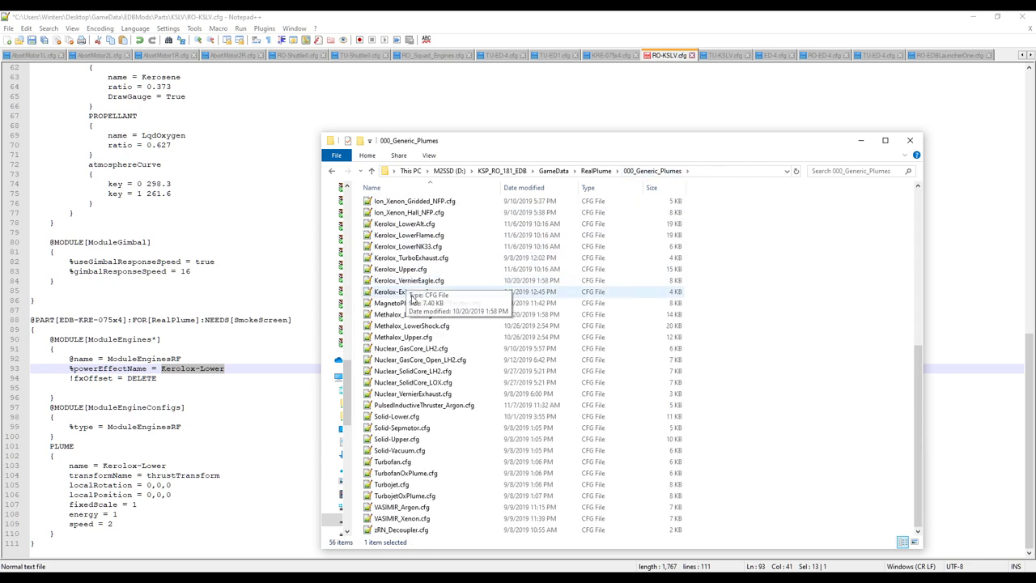
left_click(433, 234)
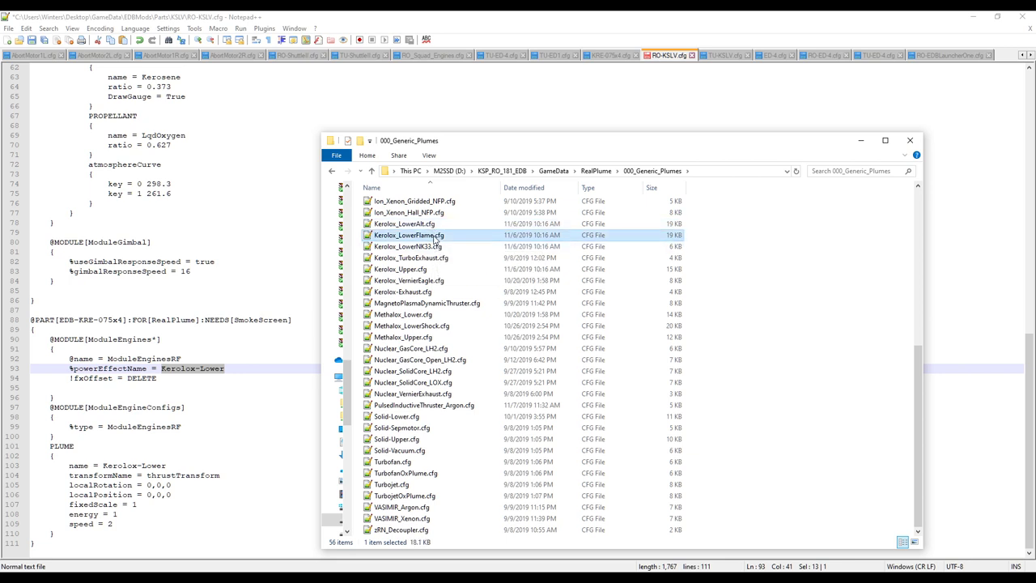
left_click(437, 246)
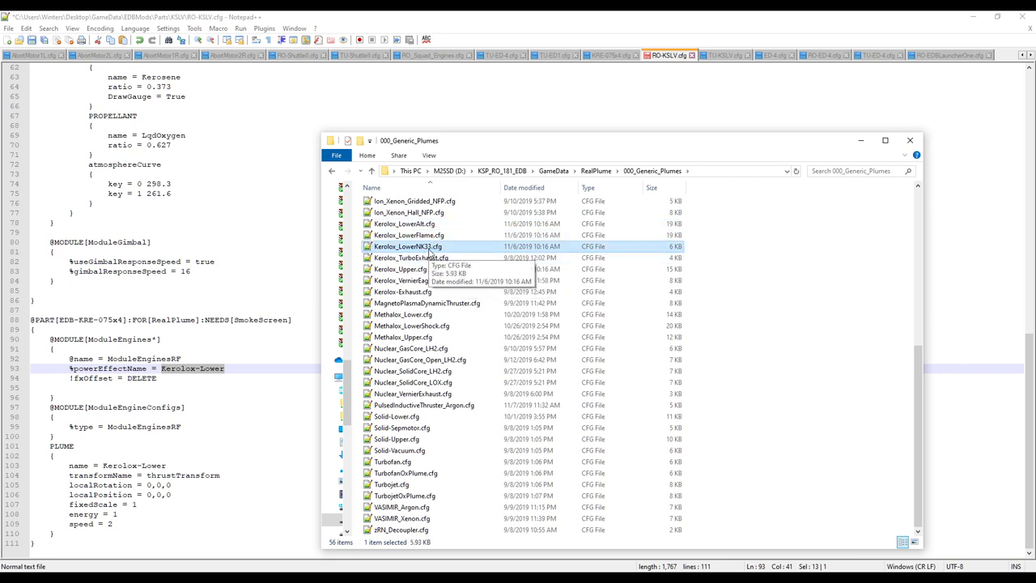
scroll(435, 314, "up", 9)
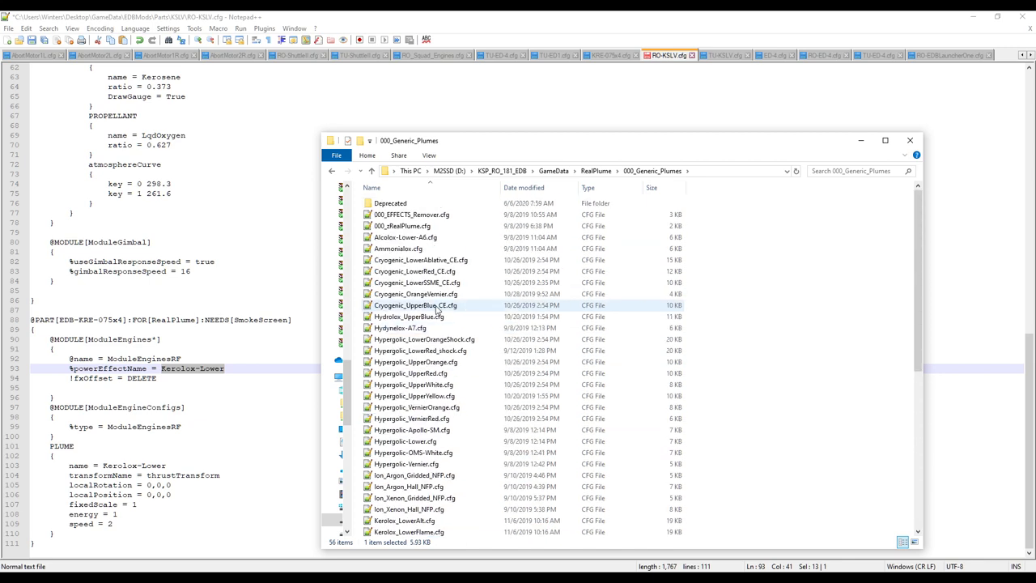
scroll(430, 412, "down", 6)
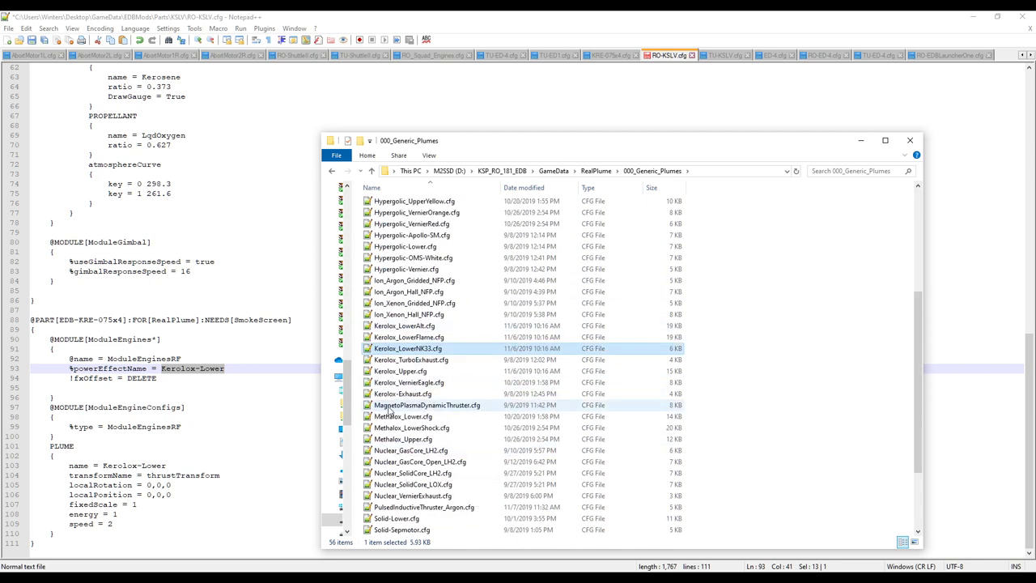
Step: Append NK33 to the power effect name and recheck the Deprecated Kerolox-Lower.cfg
left_click(243, 371)
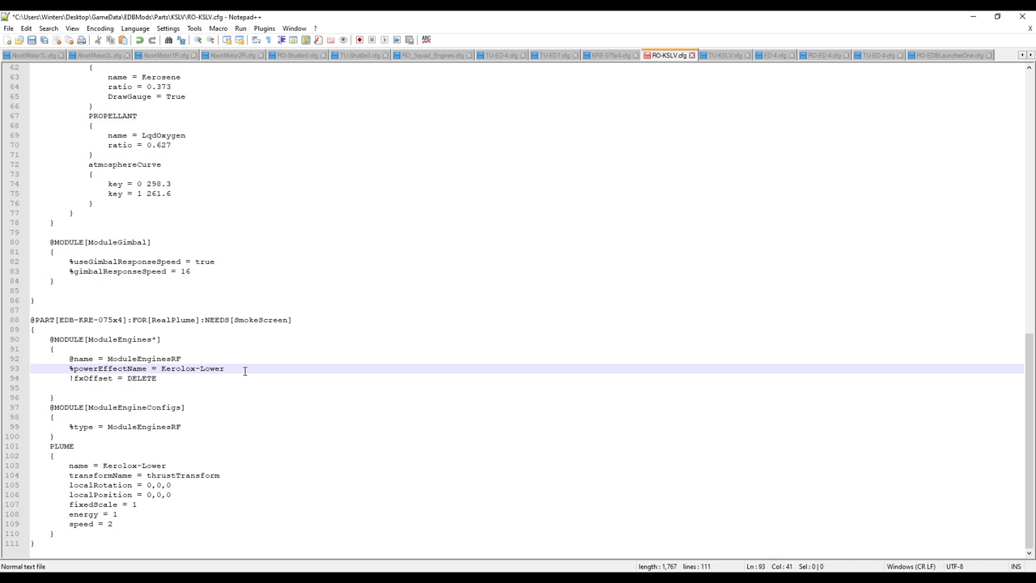
type("NK33")
key("alt+Tab")
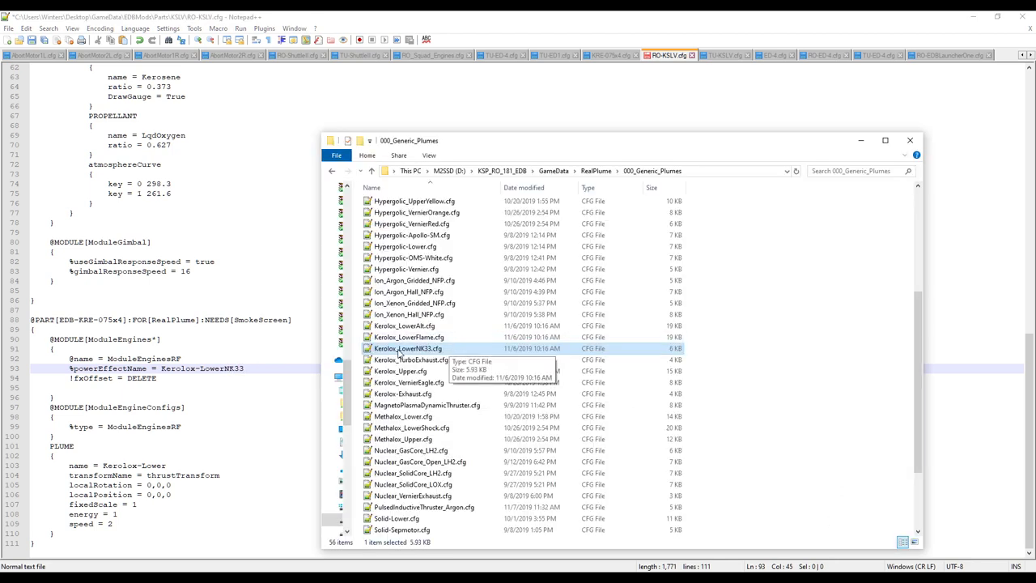
scroll(399, 352, "up", 6)
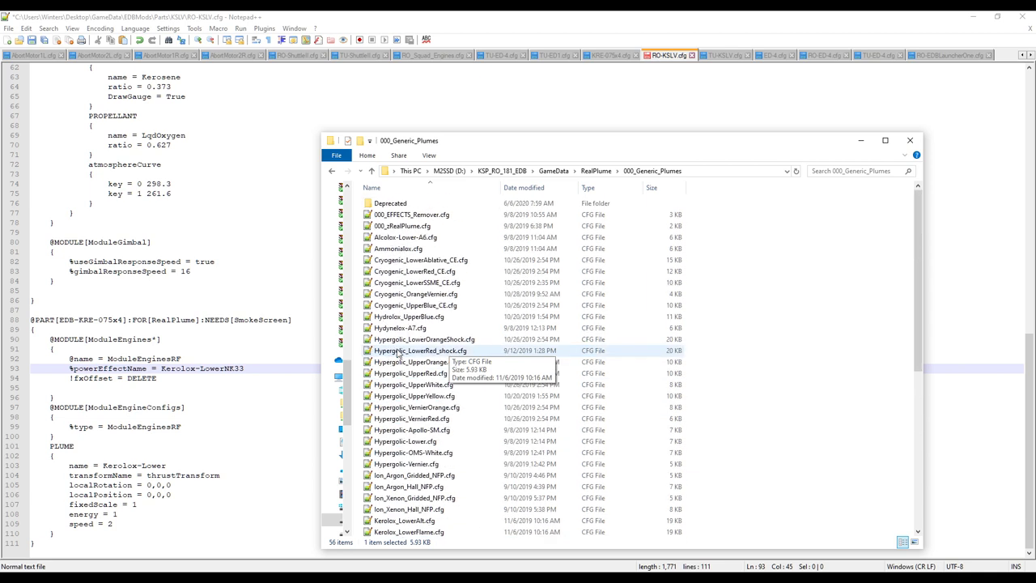
double_click(393, 202)
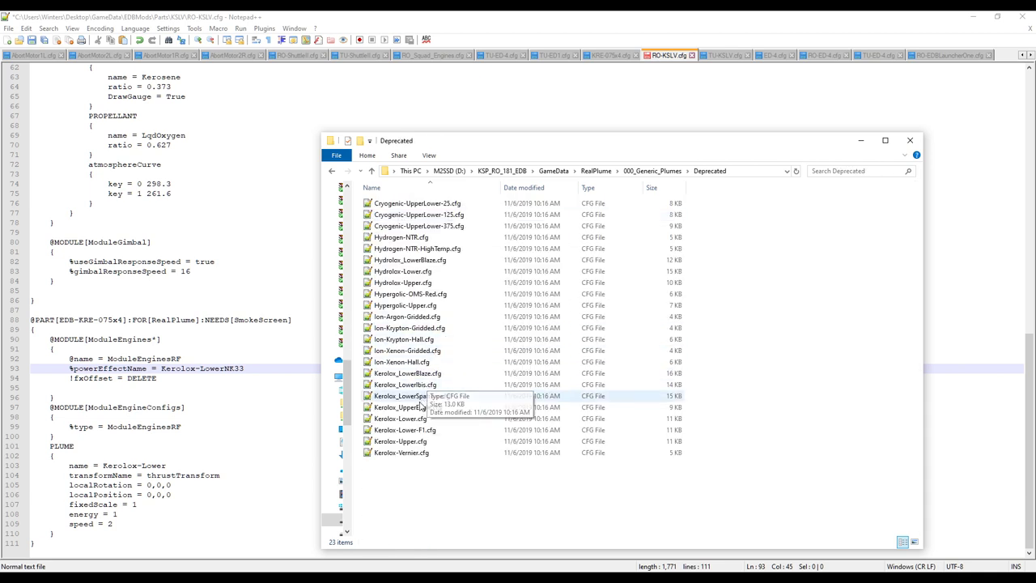
left_click(417, 421)
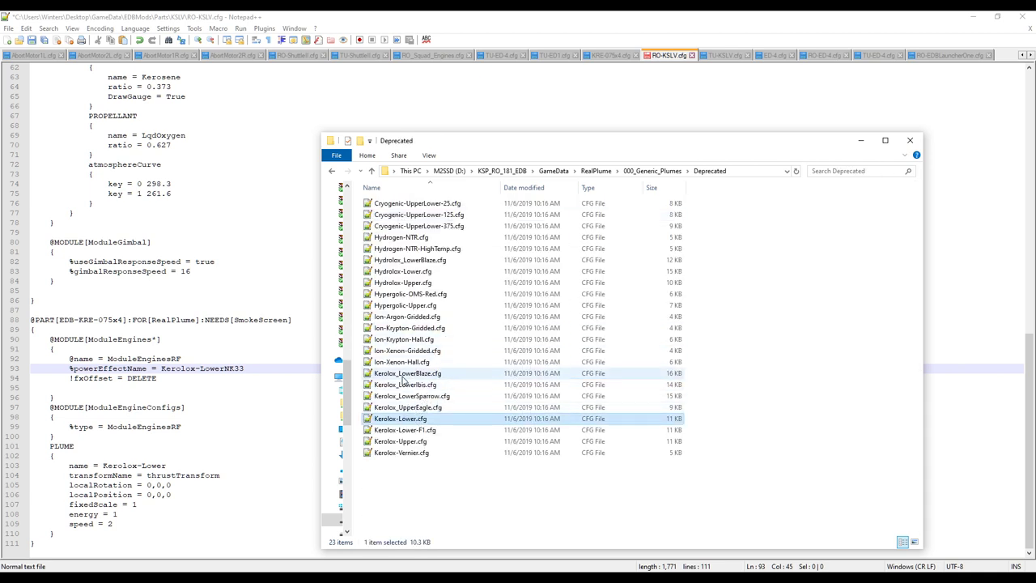
left_click(664, 171)
scroll(495, 344, "down", 10)
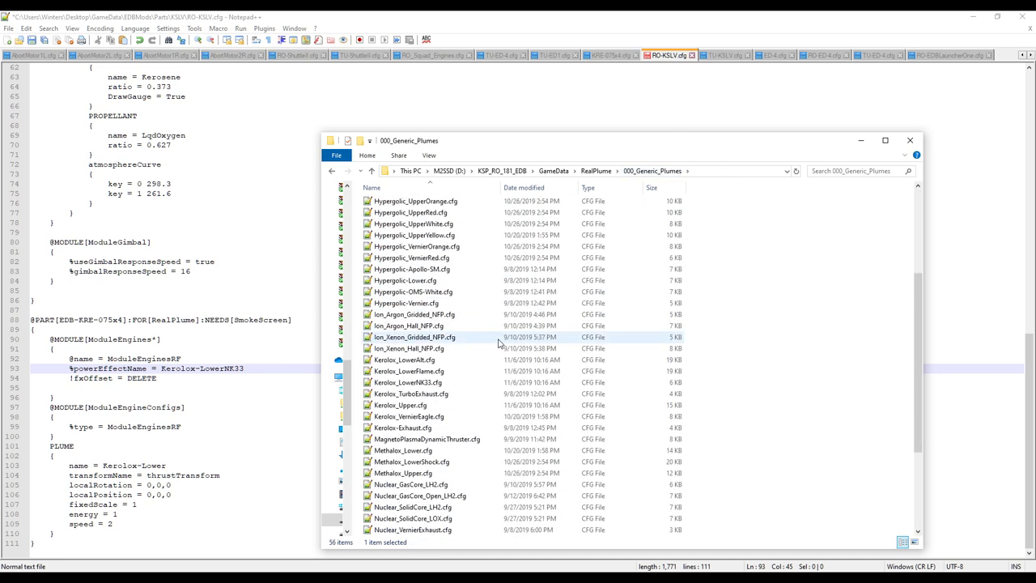
Step: Change the effect name's hyphen to an underscore, making it Kerolox_LowerNK33
left_click(199, 369)
double_click(199, 368)
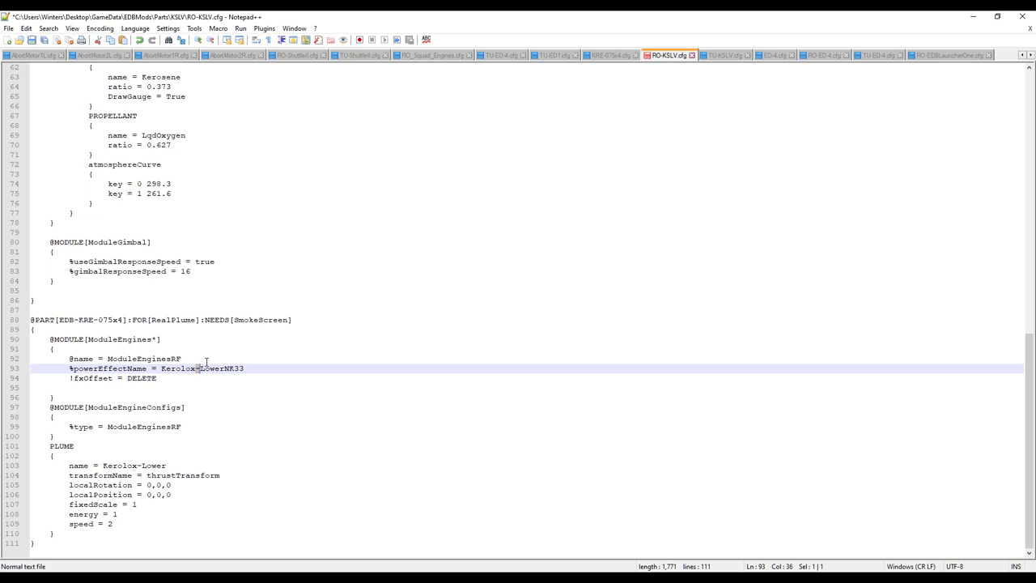
type("_")
left_click(275, 341)
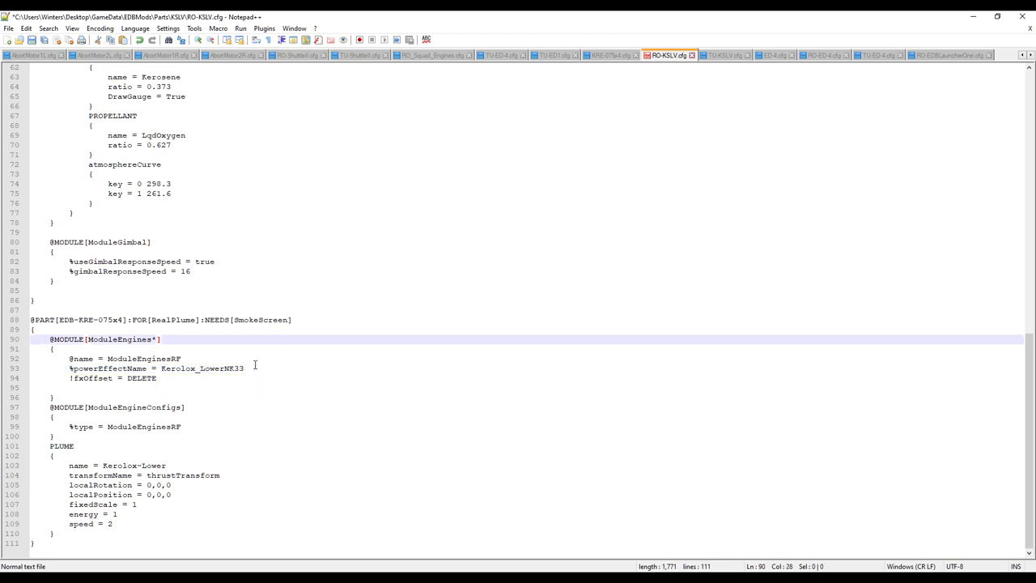
Step: Set the PLUME name on line 103 to Kerolox_LowerNK33
left_click(154, 378)
left_click(170, 427)
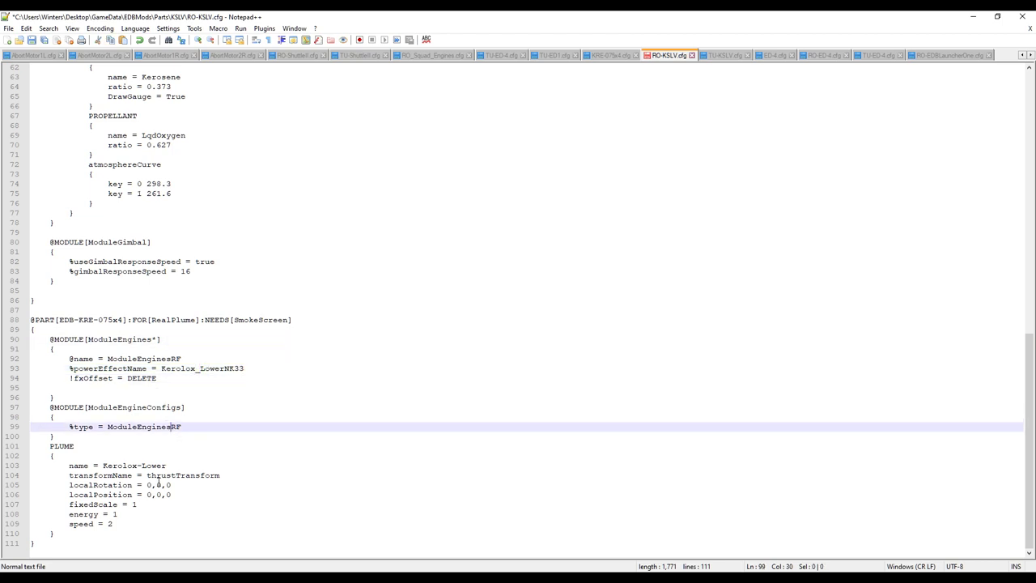
left_click_drag(244, 368, 161, 368)
key("ctrl+c")
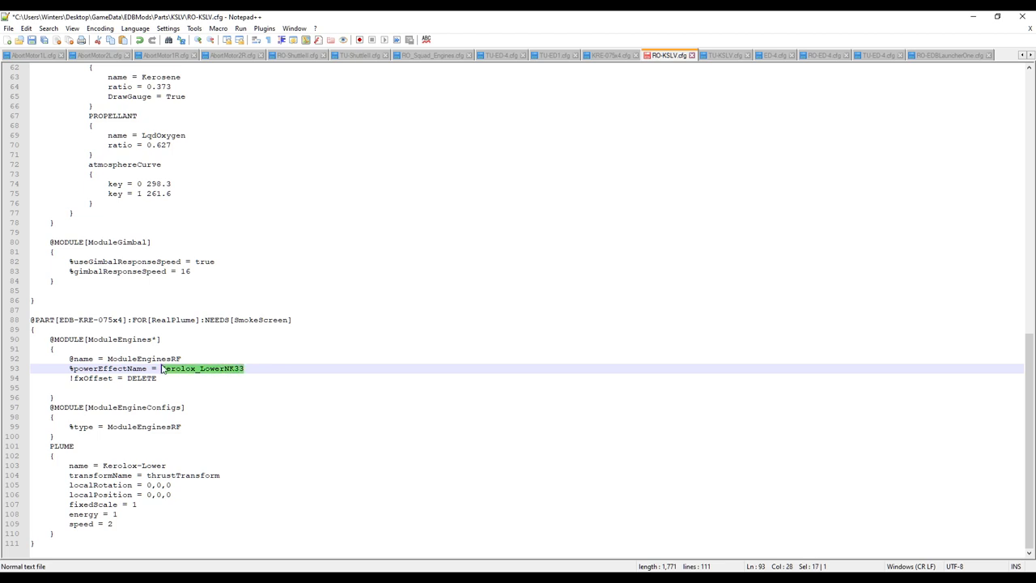
left_click_drag(166, 465, 103, 465)
key("ctrl+v")
left_click(164, 501)
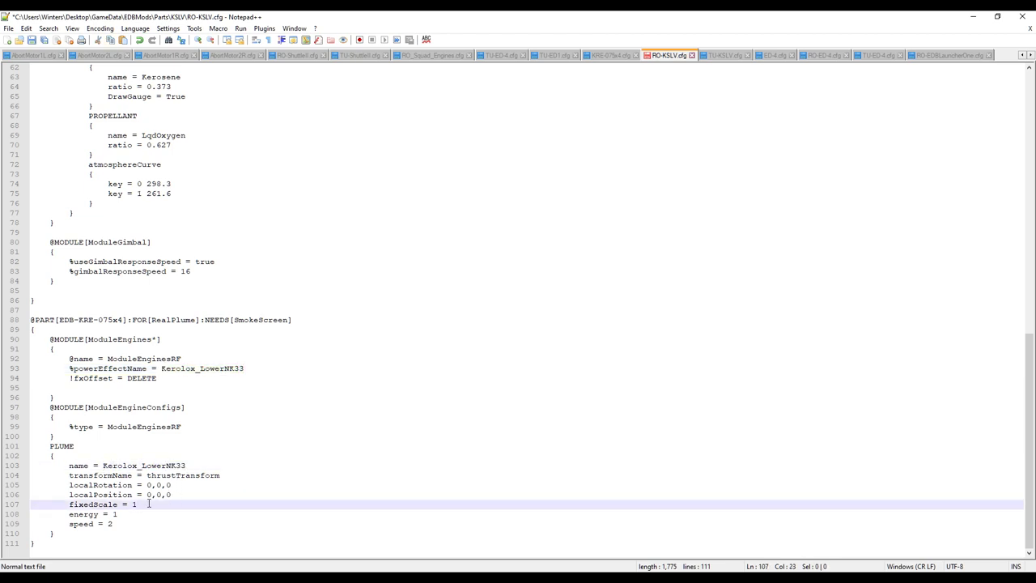
left_click(191, 419)
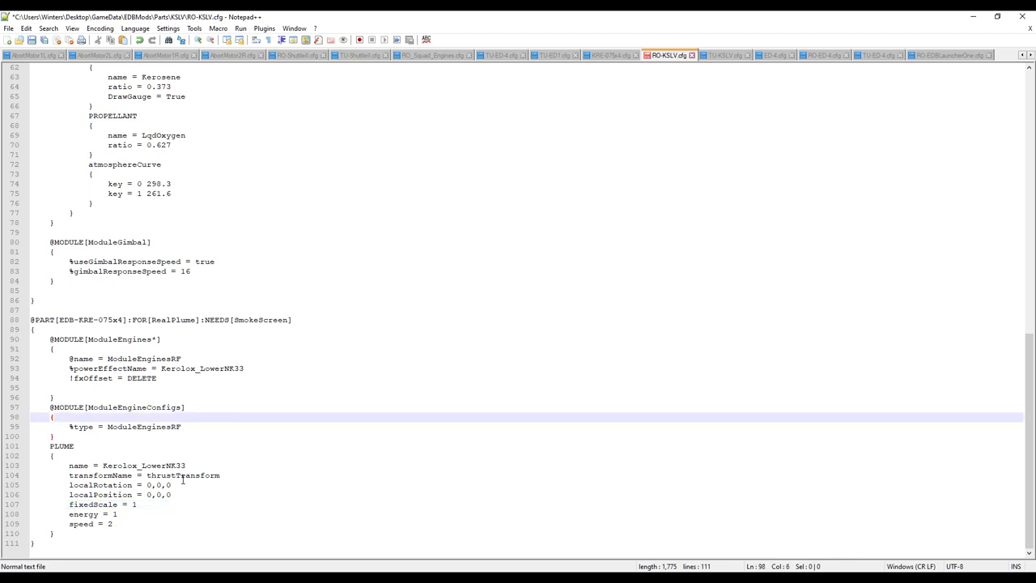
left_click(241, 358)
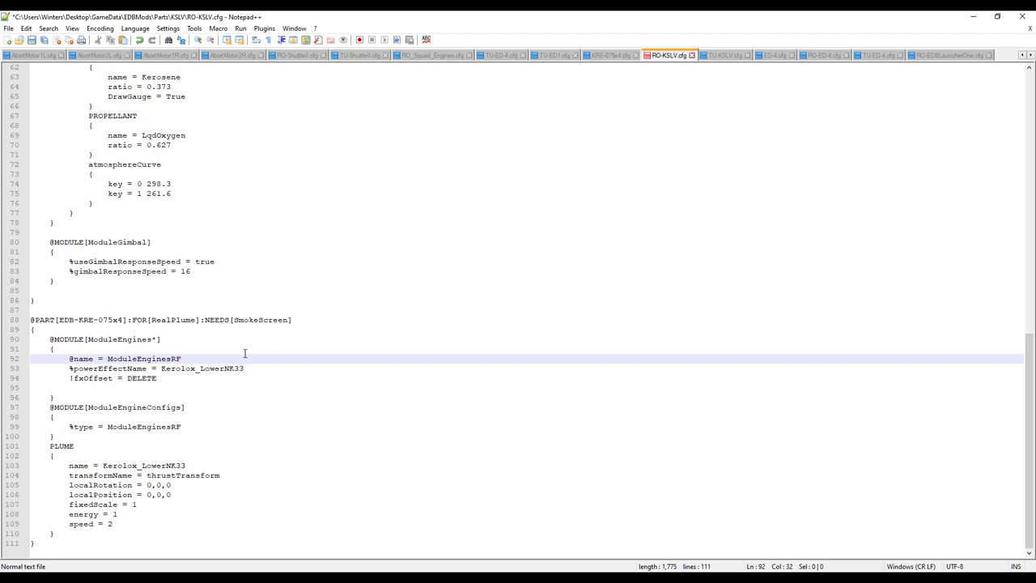
scroll(228, 319, "up", 20)
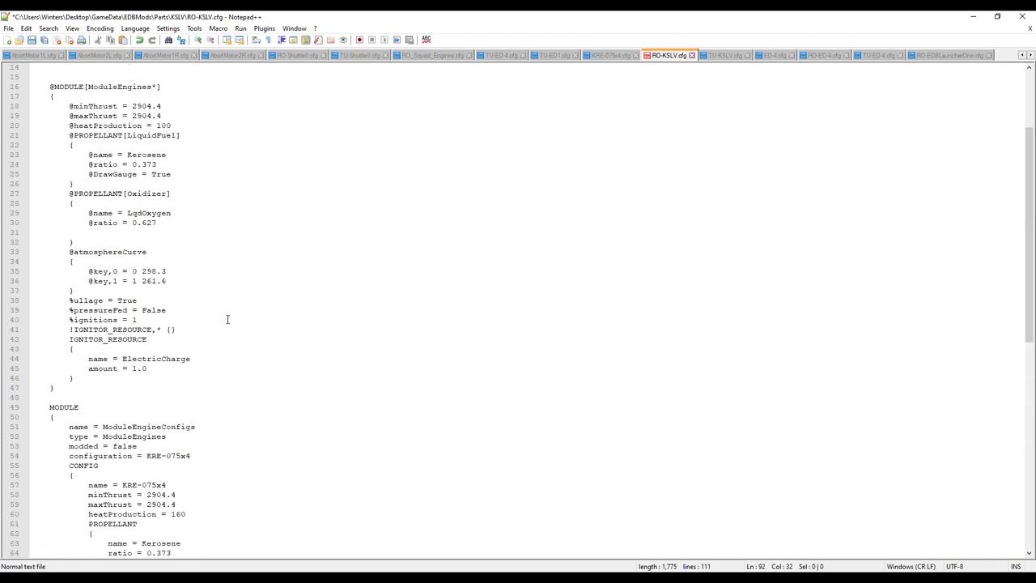
Step: Save RO-KSLV.cfg and review the maxThrust value on line 19
key("ctrl+s")
left_click(378, 245)
left_click(172, 232)
left_click(172, 243)
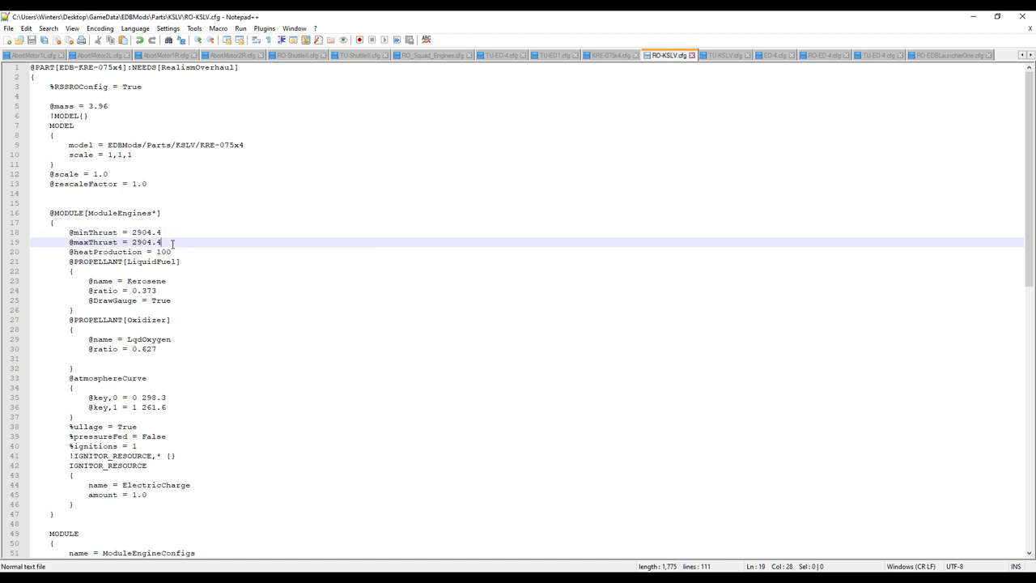
left_click(723, 56)
Step: Copy the first 33 lines of TU-ED-4.cfg into the empty TU-KSLV.cfg
left_click(878, 55)
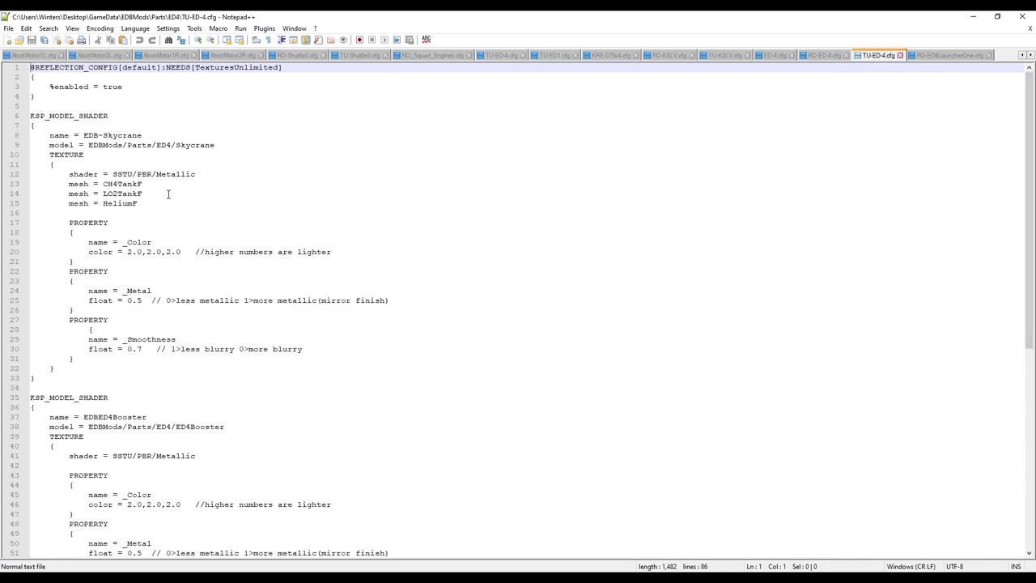
left_click_drag(48, 380, 31, 67)
key("ctrl+c")
mouse_move(818, 57)
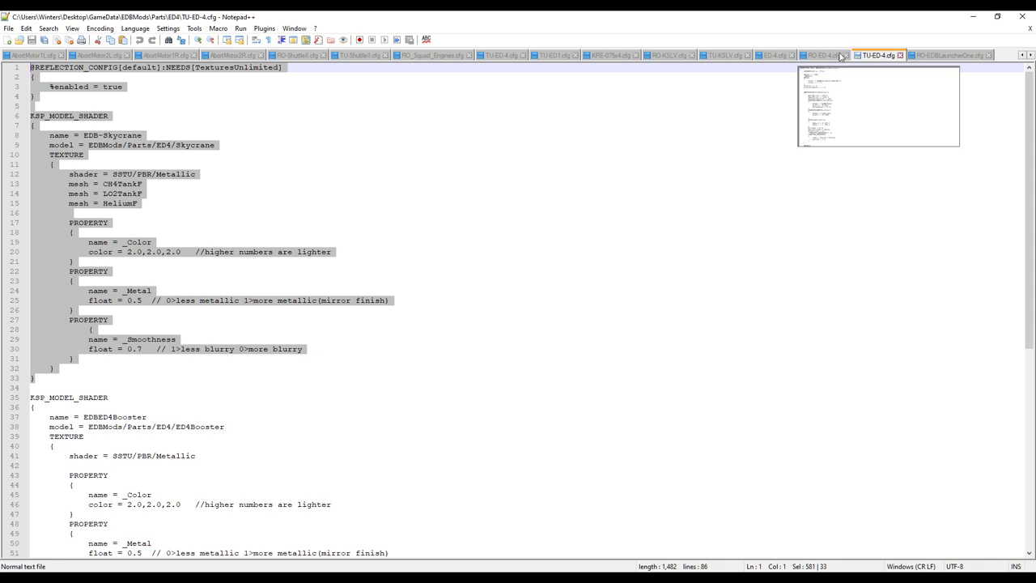
left_click(723, 55)
key("ctrl+v")
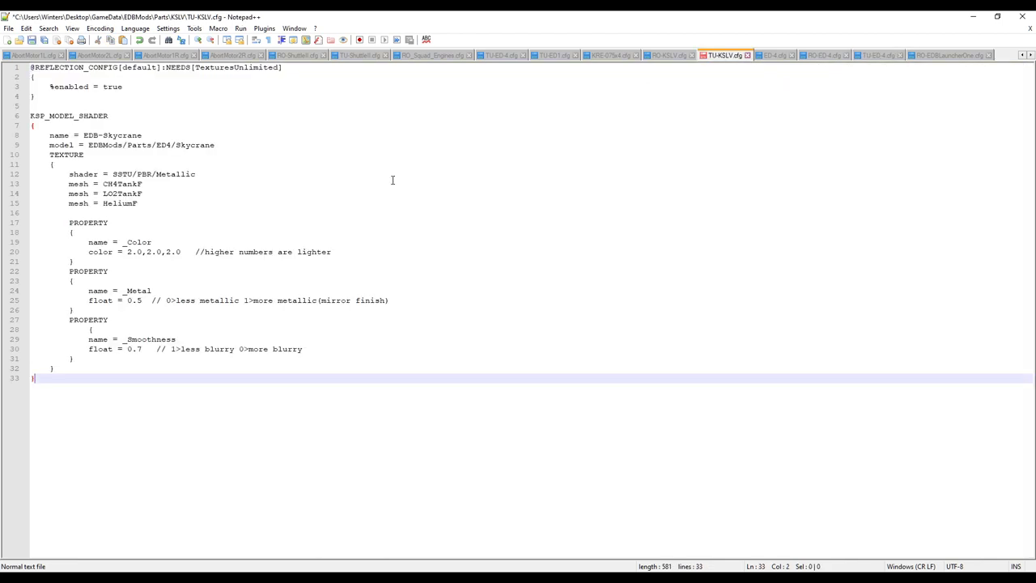
Step: Review the pasted TexturesUnlimited requirement and %enabled = true lines
left_click(55, 68)
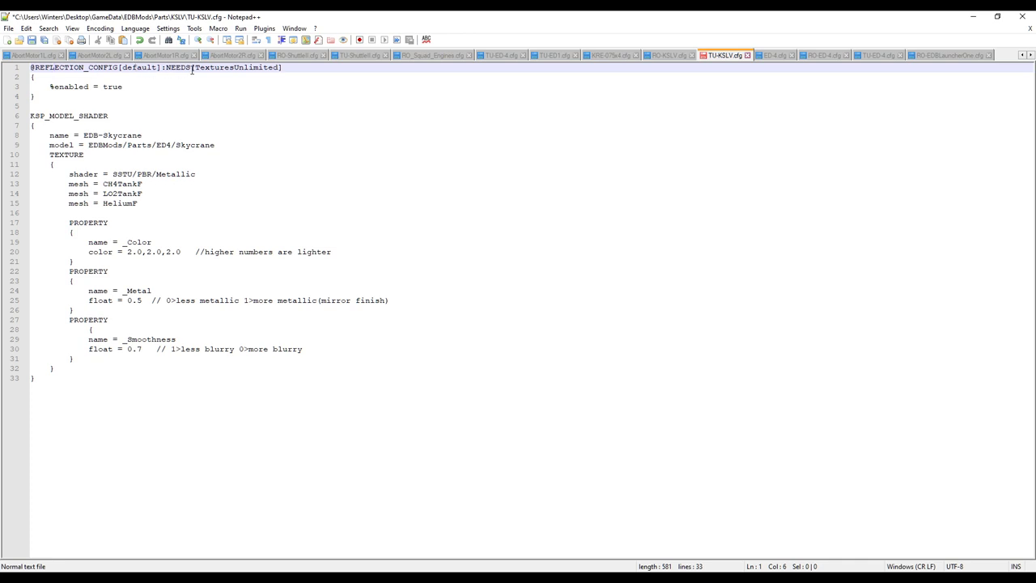
left_click_drag(287, 70, 192, 68)
left_click(85, 94)
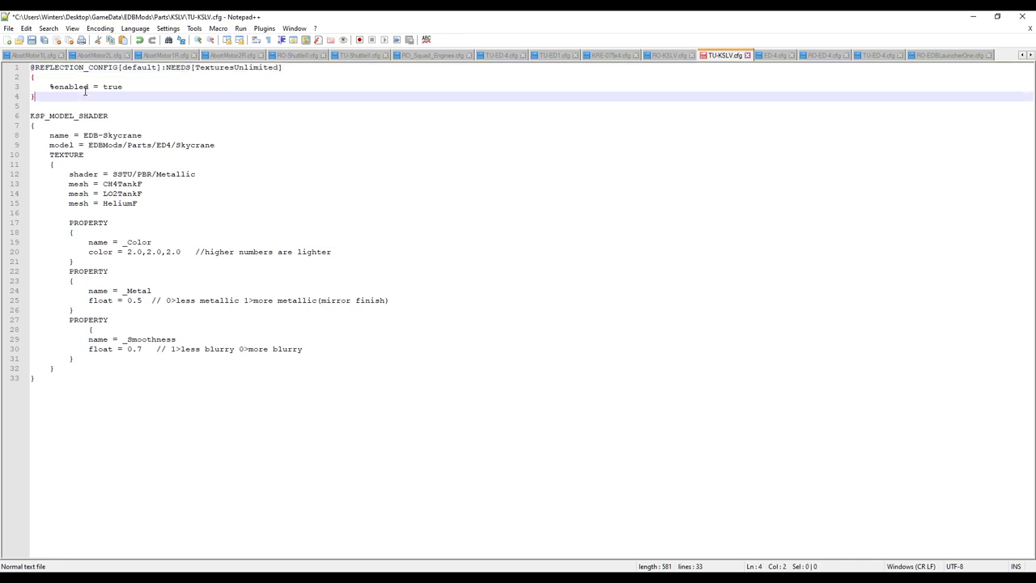
left_click_drag(50, 86, 132, 86)
left_click(61, 96)
left_click_drag(49, 87, 55, 87)
Step: Rename the shader block from EDB-Skycrane to EDB-KRE-075x4
left_click(128, 117)
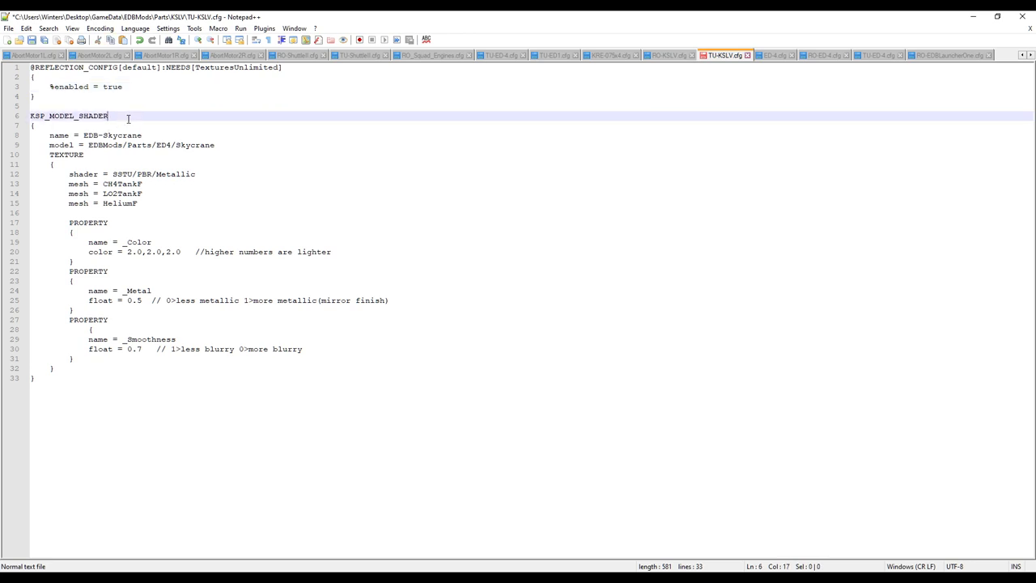
left_click(90, 135)
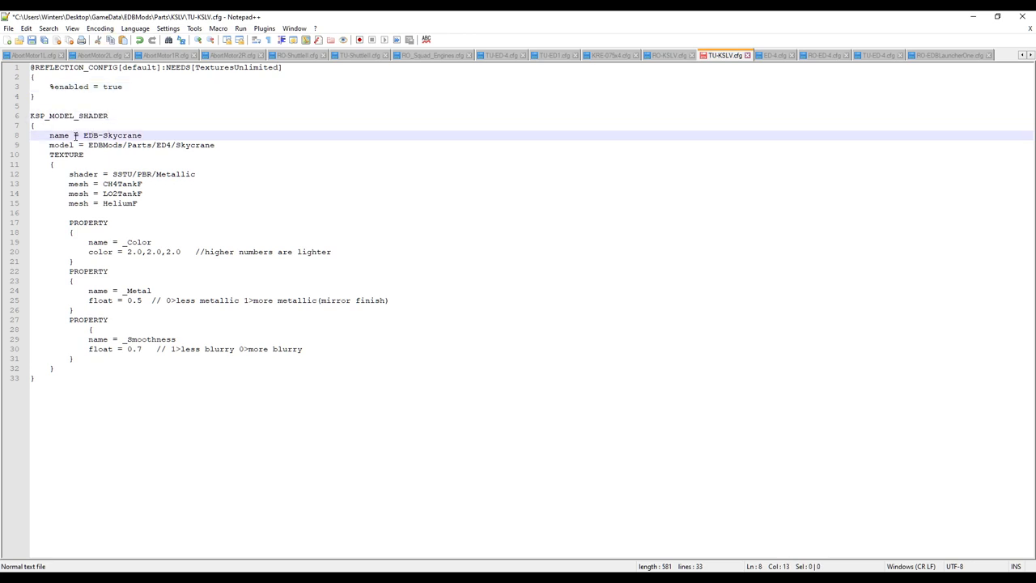
left_click(668, 56)
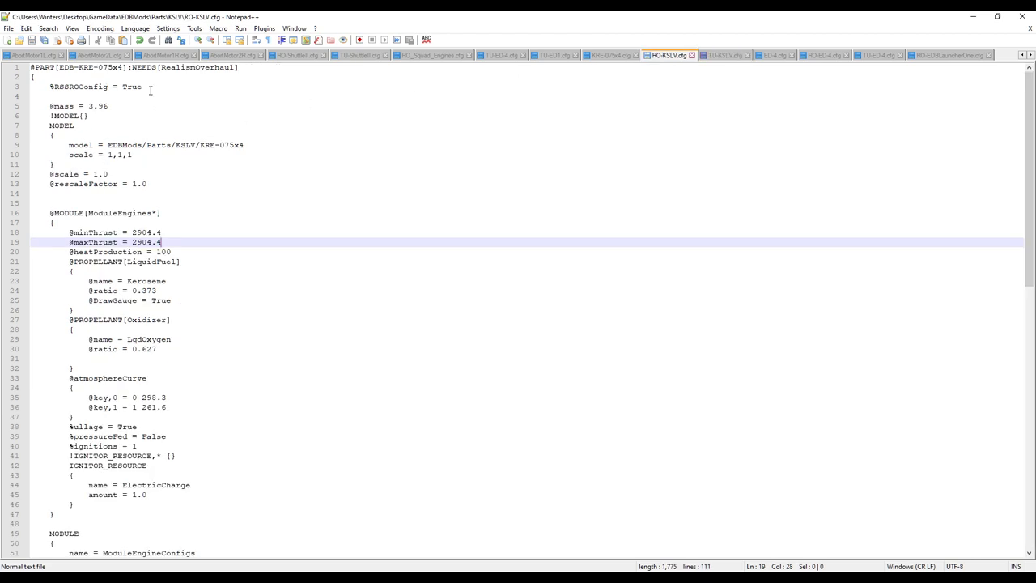
left_click_drag(124, 68, 57, 68)
key("ctrl+c")
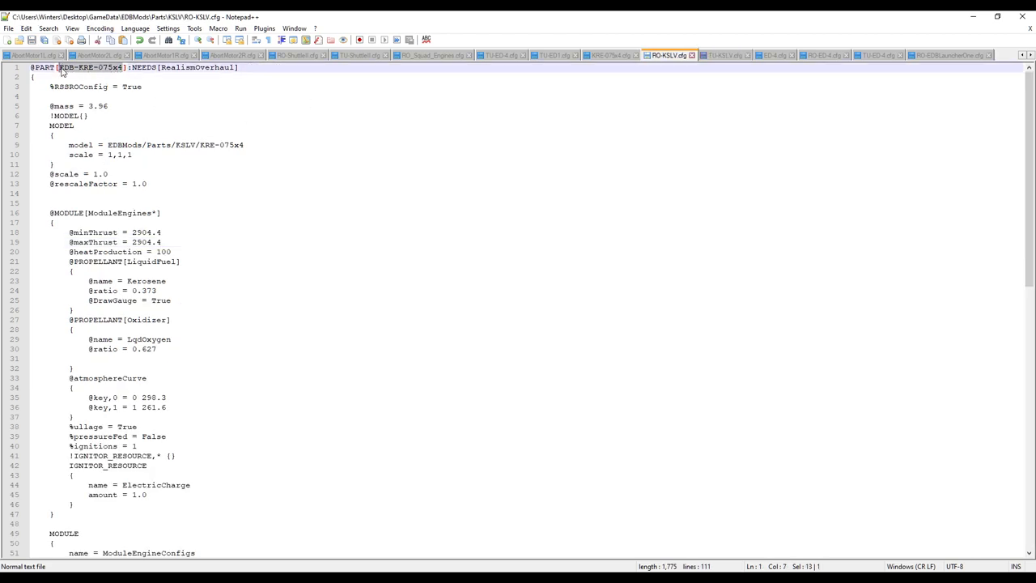
left_click(724, 55)
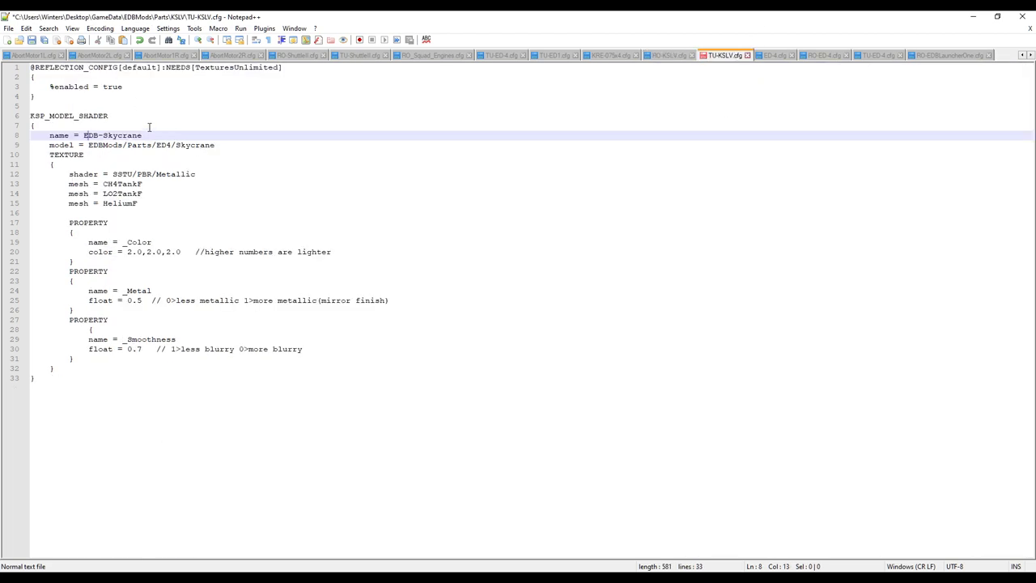
left_click_drag(141, 135, 83, 135)
key("ctrl+v")
Step: Replace the Skycrane model path with EDBMods/Parts/KSLV/KRE-075x4
left_click(666, 56)
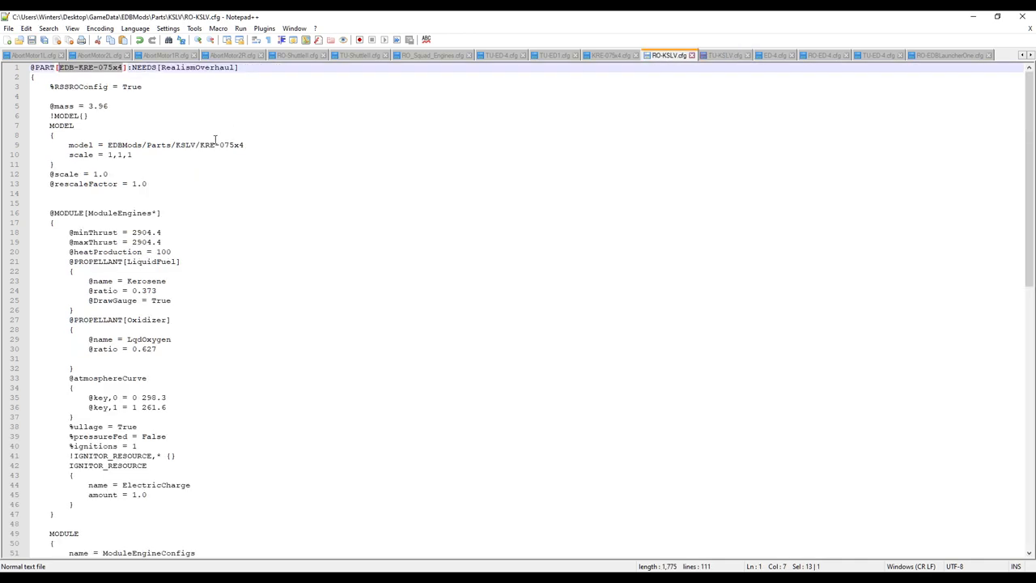
left_click_drag(246, 145, 108, 145)
key("ctrl+c")
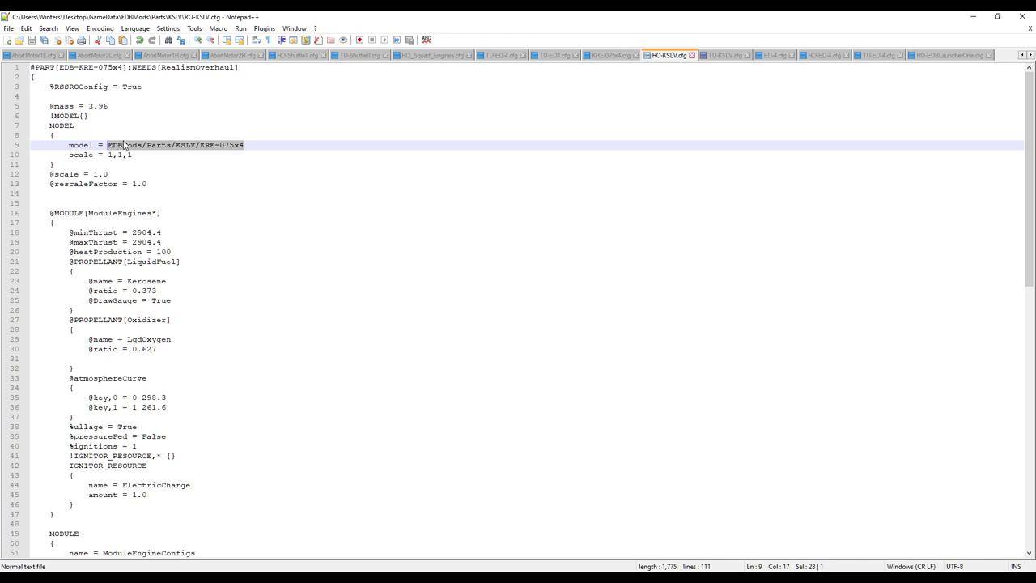
left_click(723, 55)
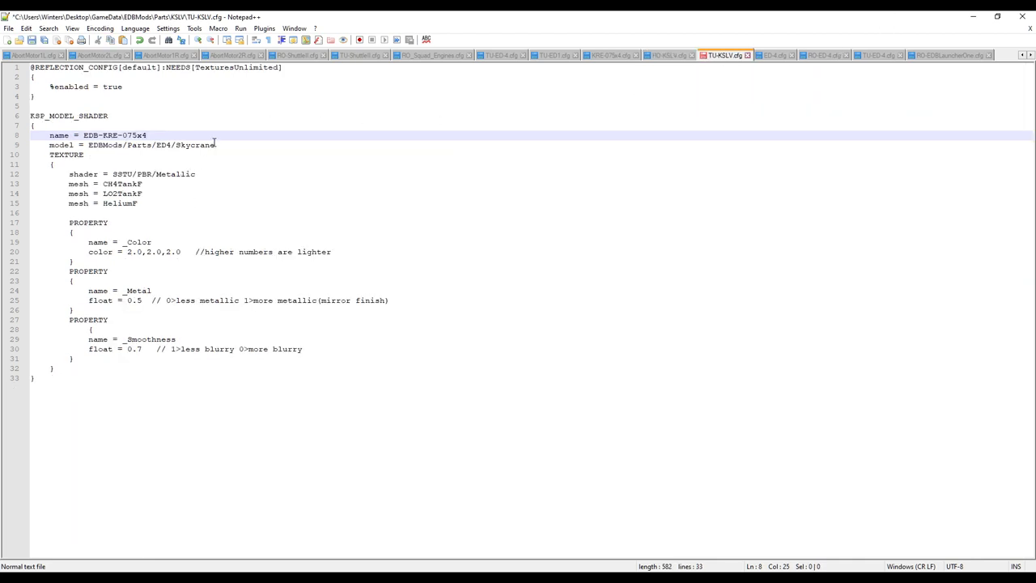
left_click_drag(223, 145, 89, 145)
key("ctrl+v")
Step: Review the TEXTURE, shader and mesh lines of the shader block
left_click(80, 157)
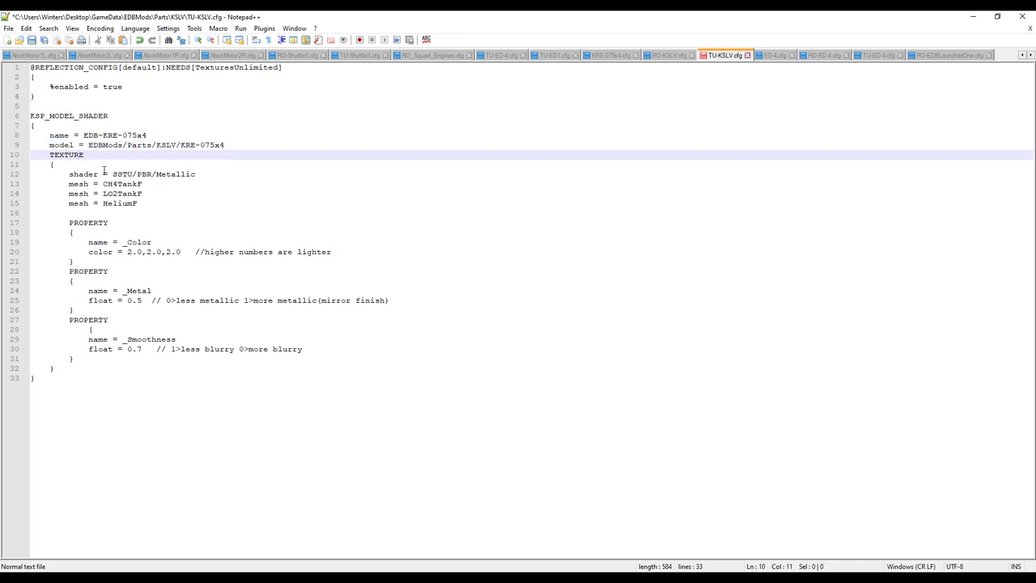
left_click(178, 174)
left_click(142, 185)
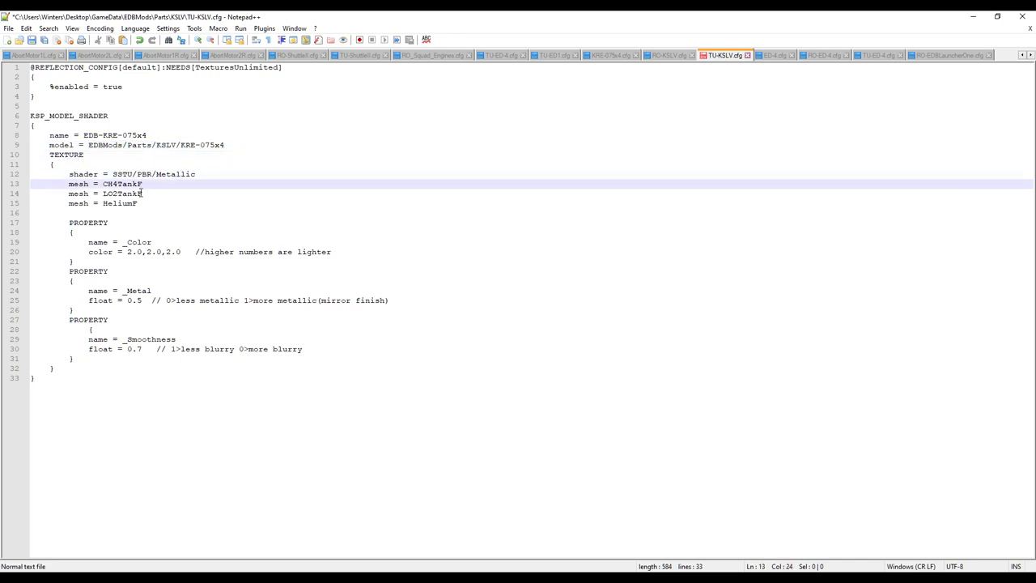
left_click(139, 195)
left_click(127, 208)
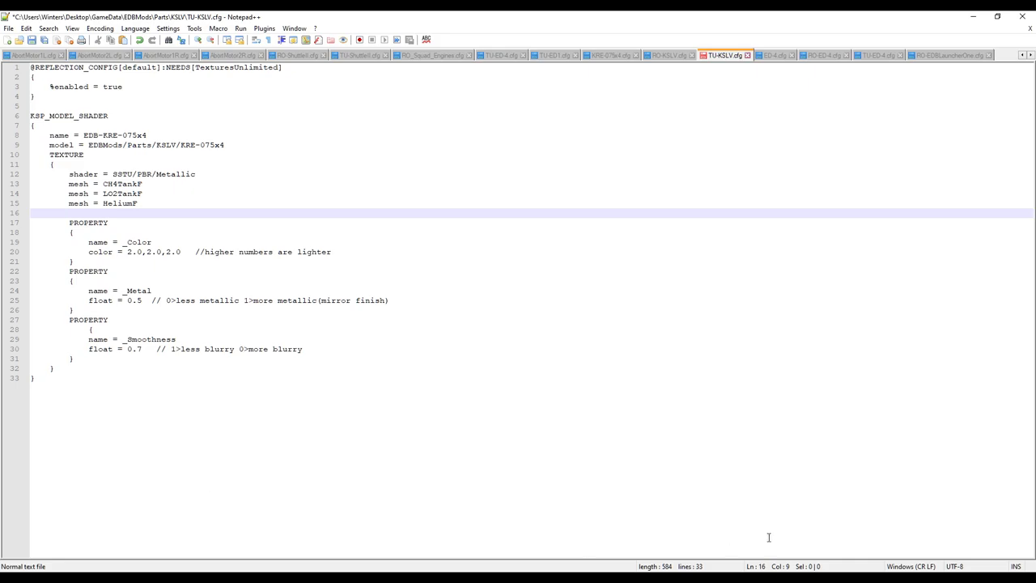
key("alt+Tab")
scroll(911, 137, "down", 2)
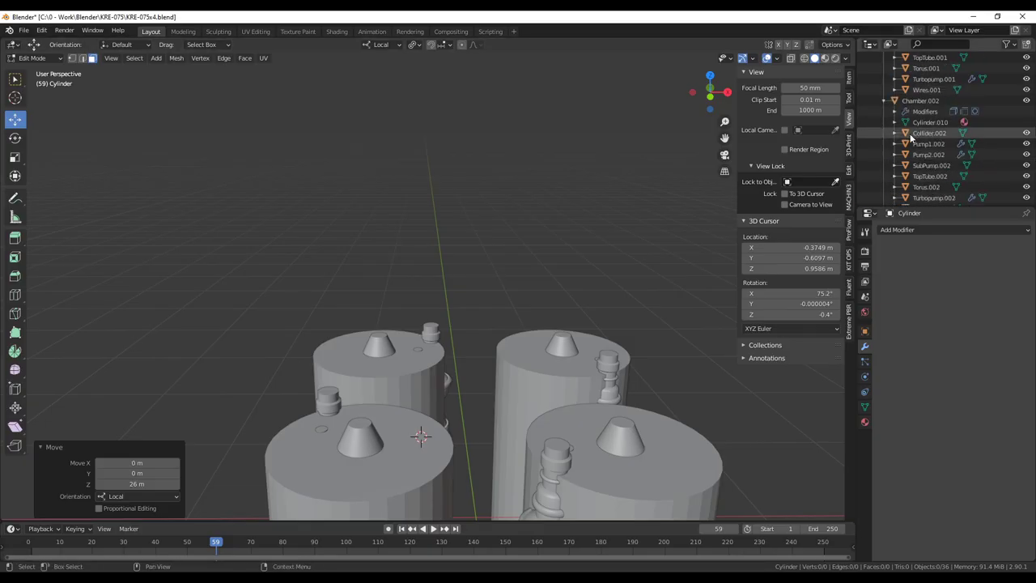
scroll(910, 138, "up", 5)
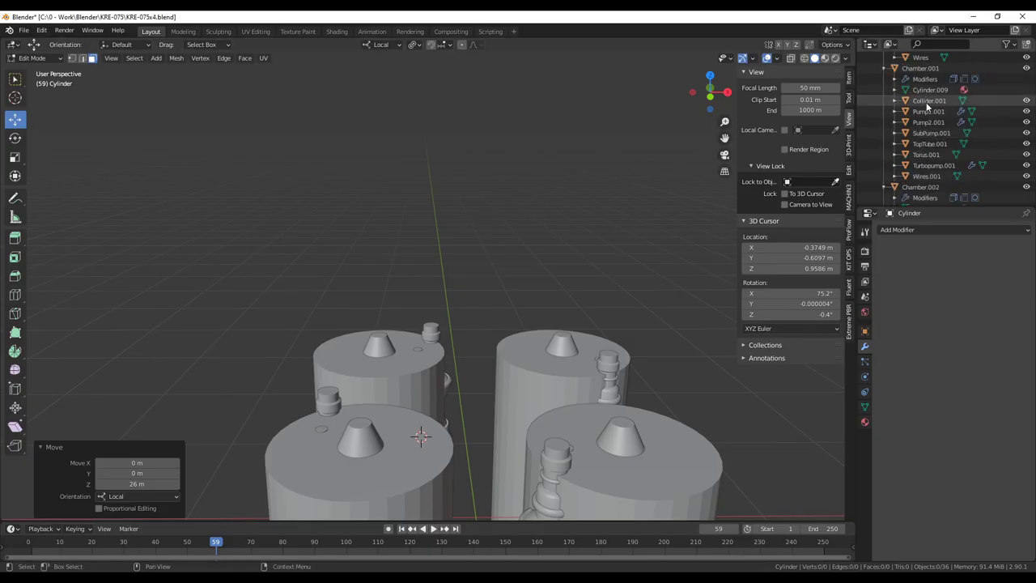
left_click(927, 111)
left_click(928, 121)
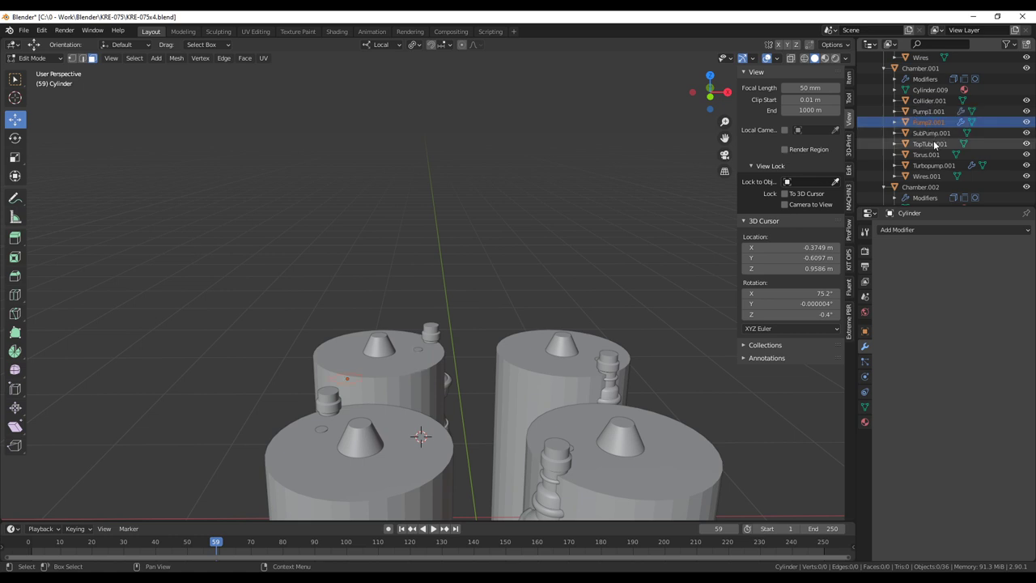
left_click(921, 70)
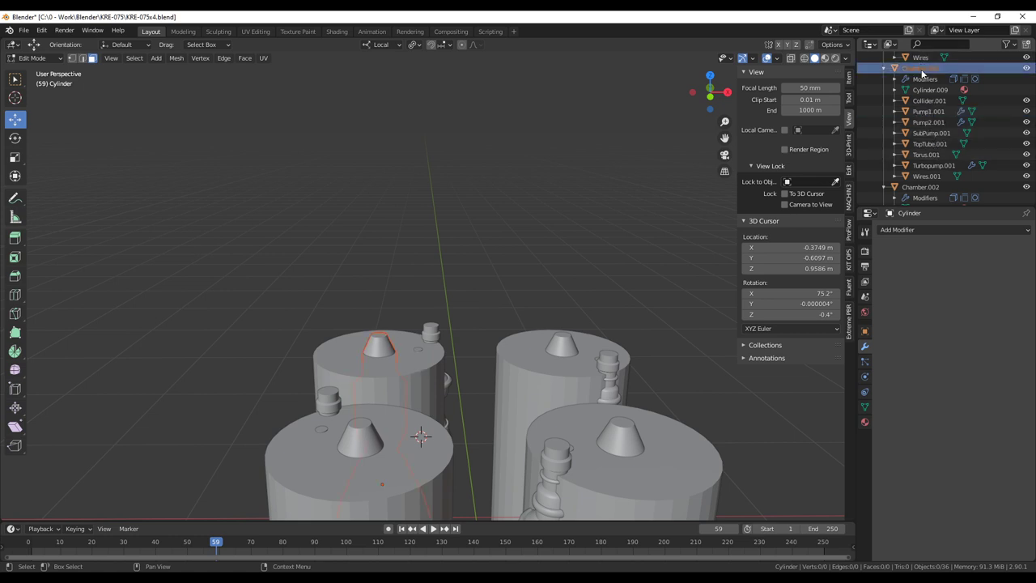
left_click(972, 16)
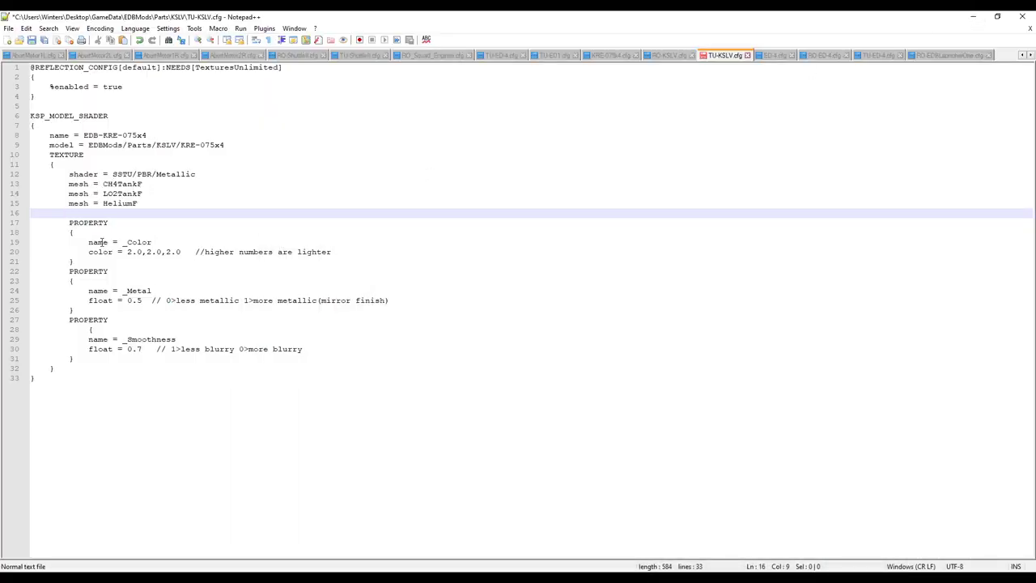
Step: Delete the three mesh lines from the TEXTURE block of TU-KSLV.cfg
left_click_drag(51, 153, 89, 366)
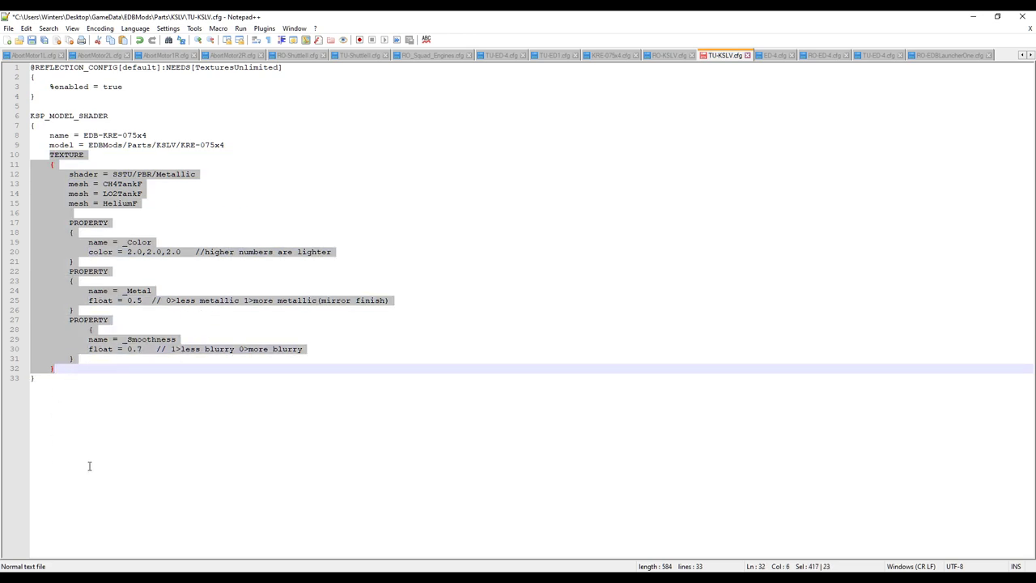
left_click(143, 194)
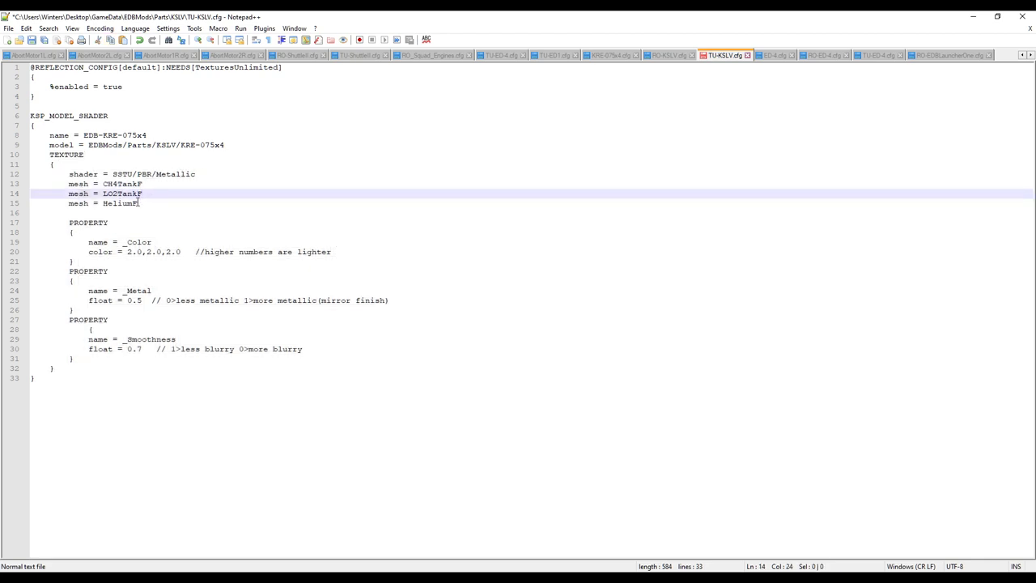
left_click_drag(139, 203, 5, 188)
key("Delete")
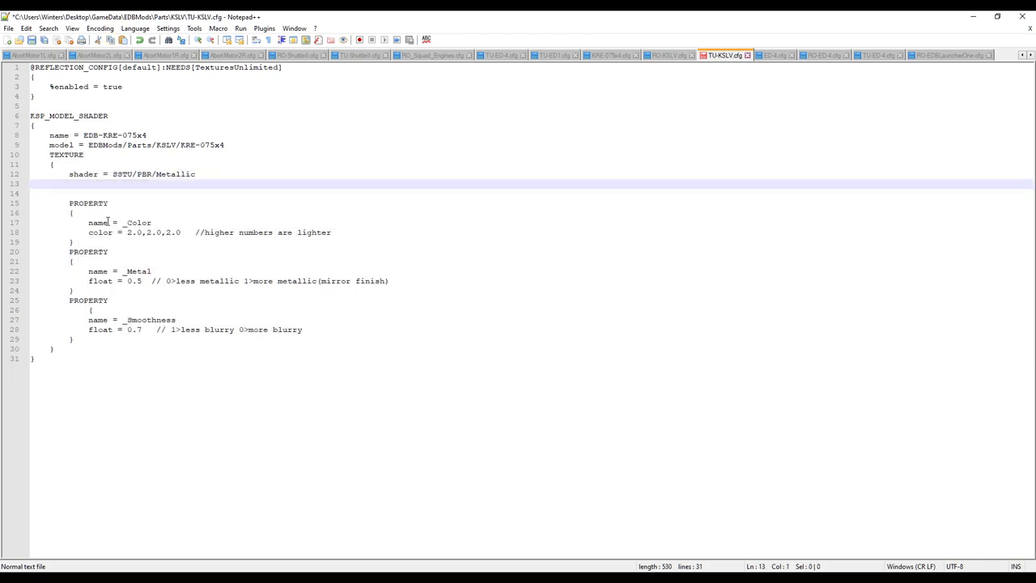
key("BackSpace")
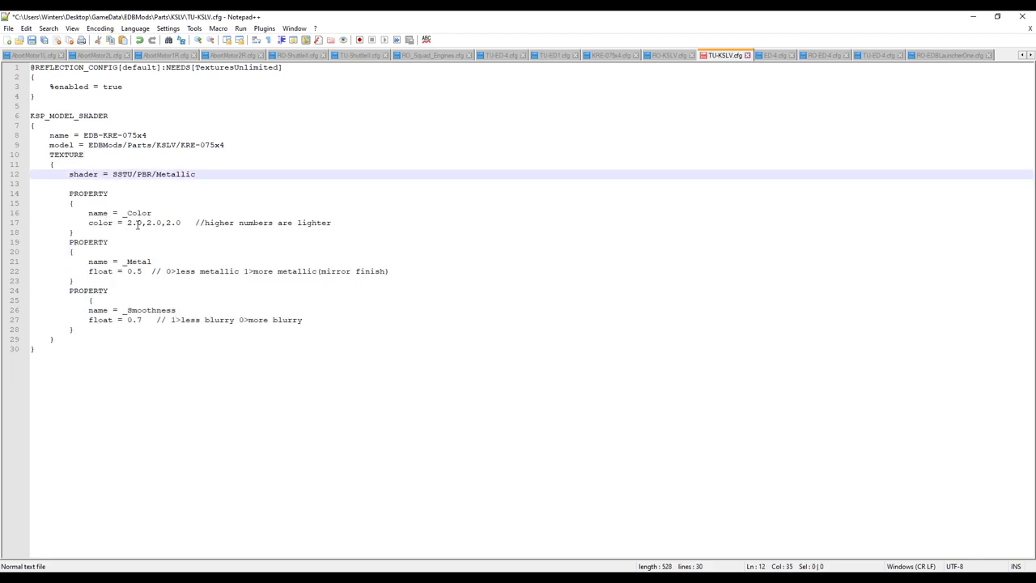
Step: Change the colour value from 2.0 to 1.5,1.5,1.5
left_click_drag(141, 224, 127, 223)
type("1.5,")
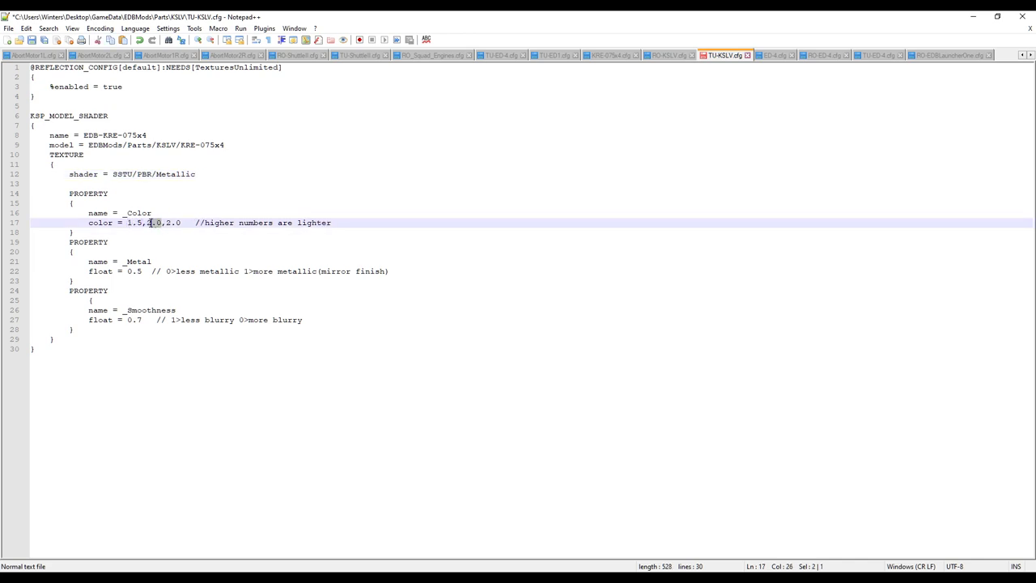
type("1.5")
left_click_drag(179, 222, 170, 223)
type("1.5")
Step: Set _Metal to 0.7 and _Smoothness to 0.6, then save the file
left_click(152, 271)
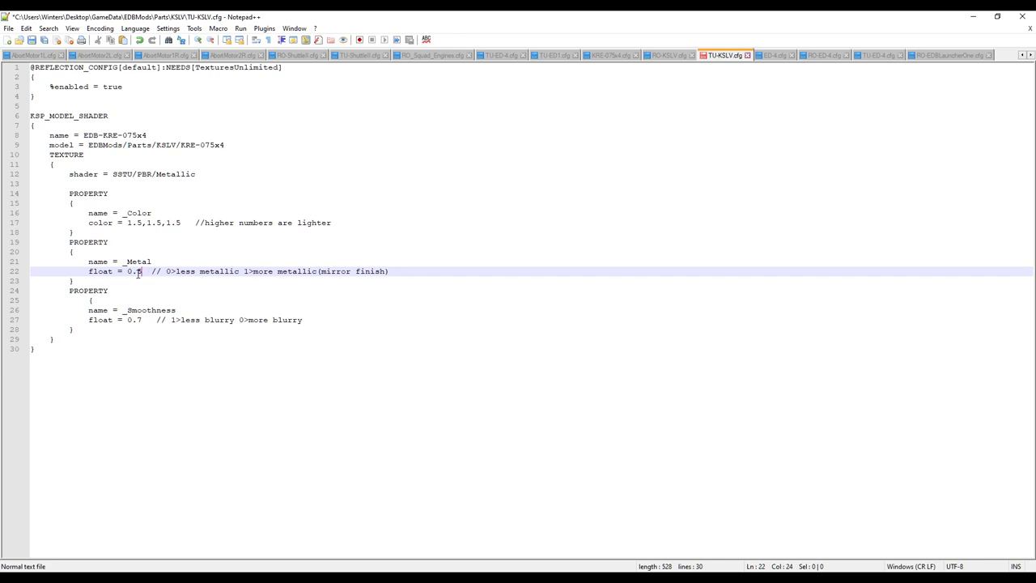
key("shift+Left")
type("7")
left_click_drag(142, 319, 138, 320)
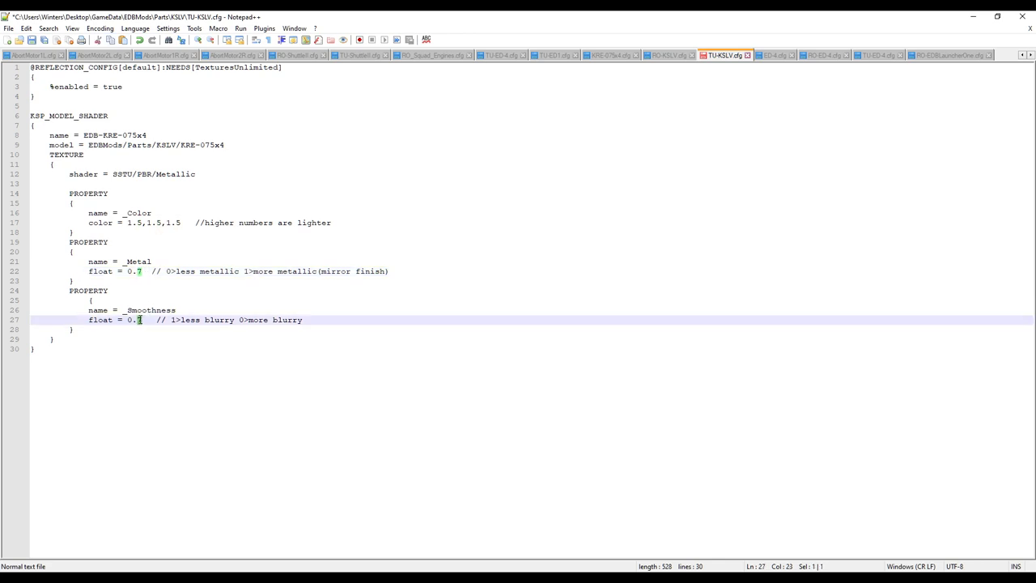
type("6")
key("ctrl+s")
left_click(310, 231)
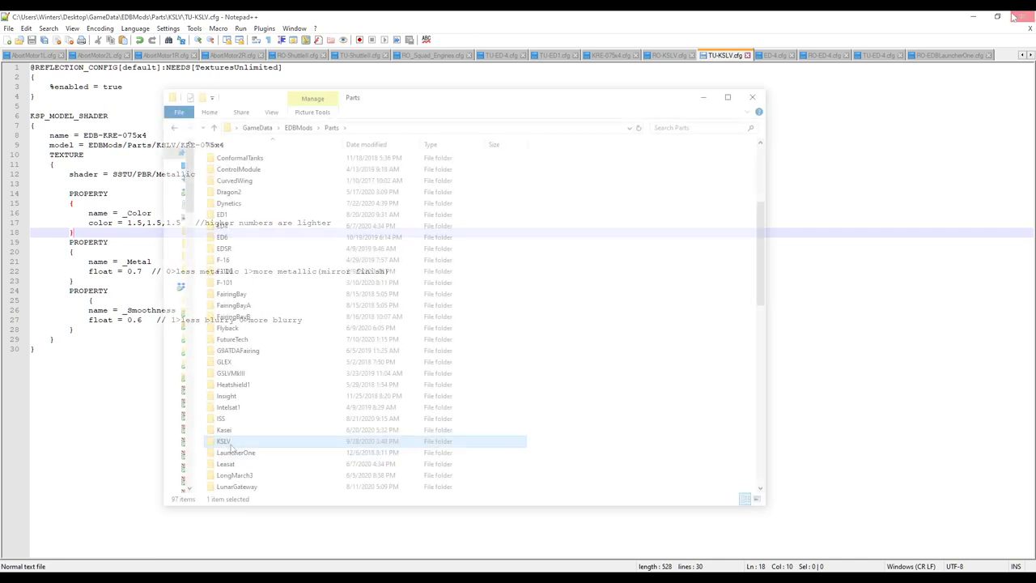
Step: Select the KRE-075x4, RO-KSLV and TU-KSLV configs, then locate the KSLV folder in Parts
left_click(605, 174)
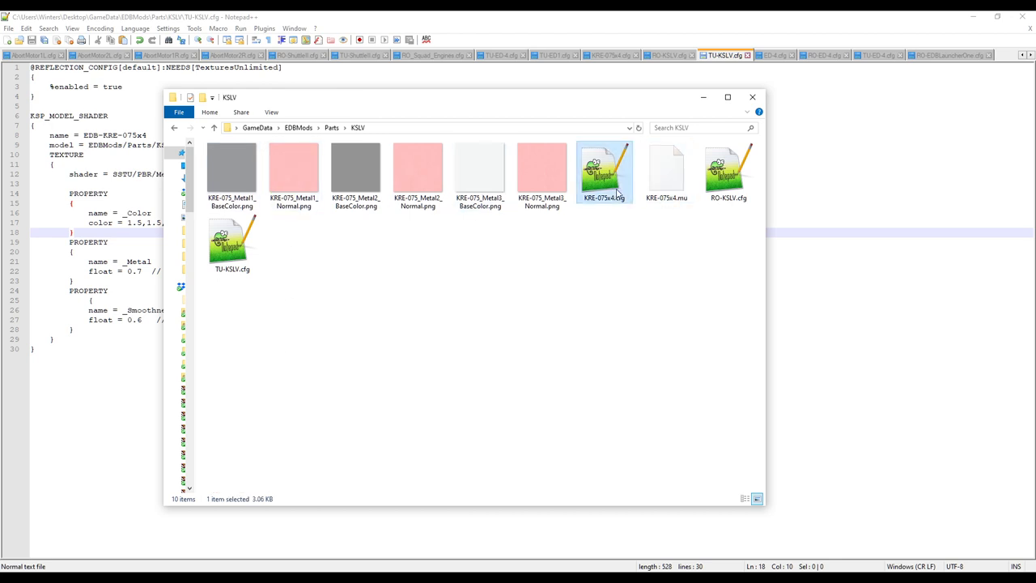
left_click(725, 174)
left_click(231, 243)
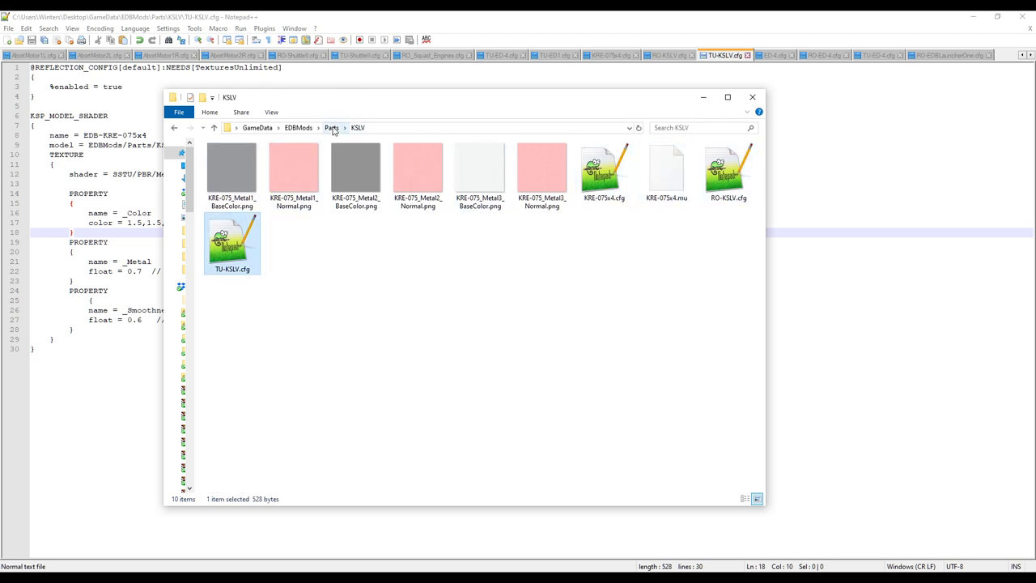
left_click(331, 127)
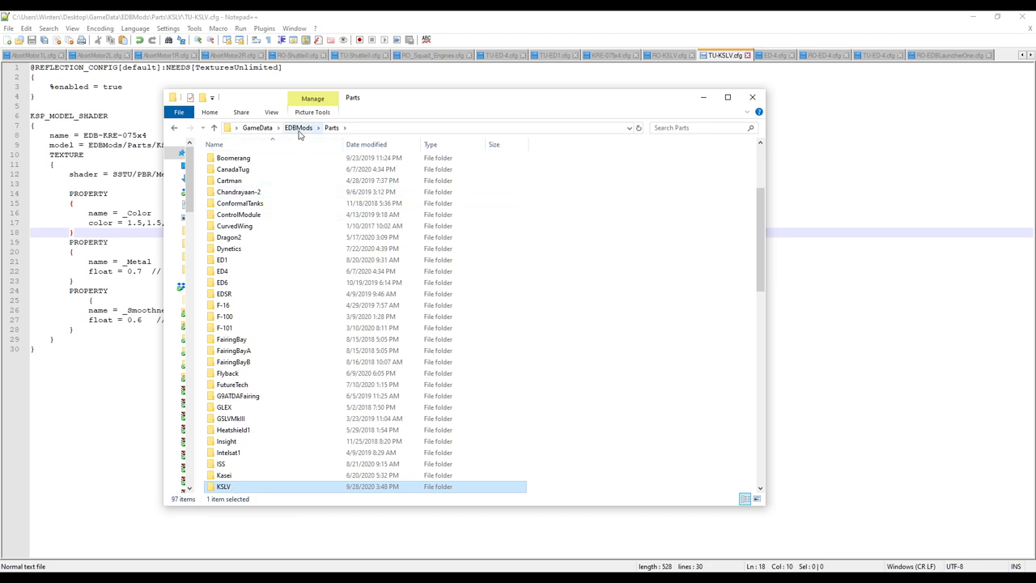
double_click(233, 486)
right_click(233, 486)
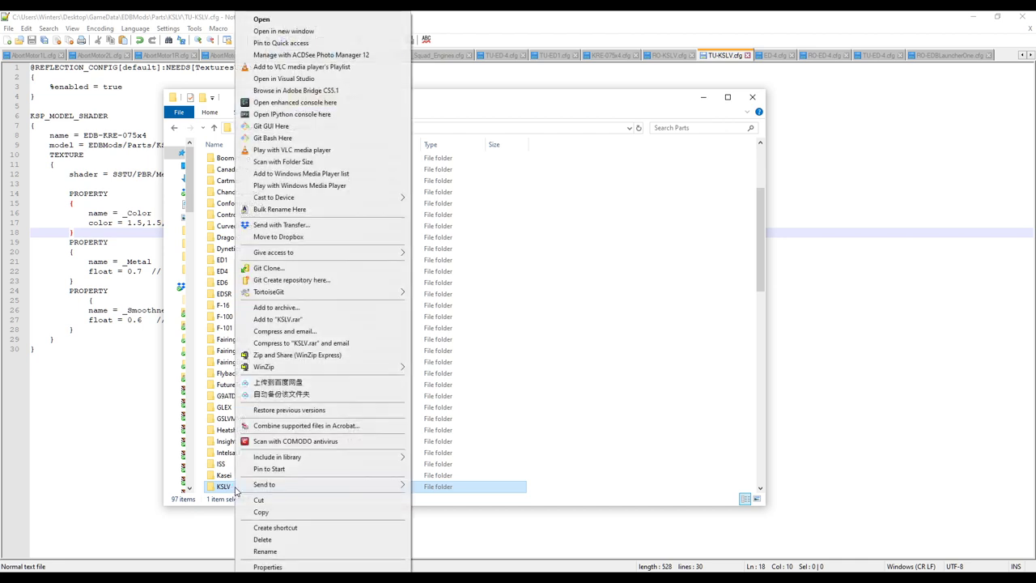
left_click(376, 357)
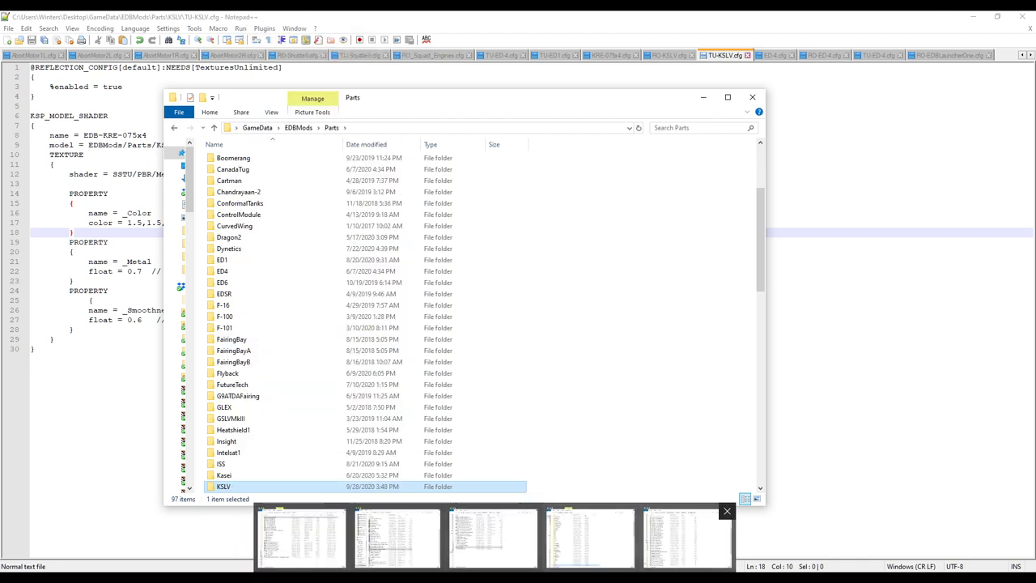
Step: Go to KSP_RO_181_EDB\GameData\EDBMods\Parts and paste the KSLV folder there
left_click(496, 538)
left_click(497, 171)
left_click_drag(532, 147, 517, 118)
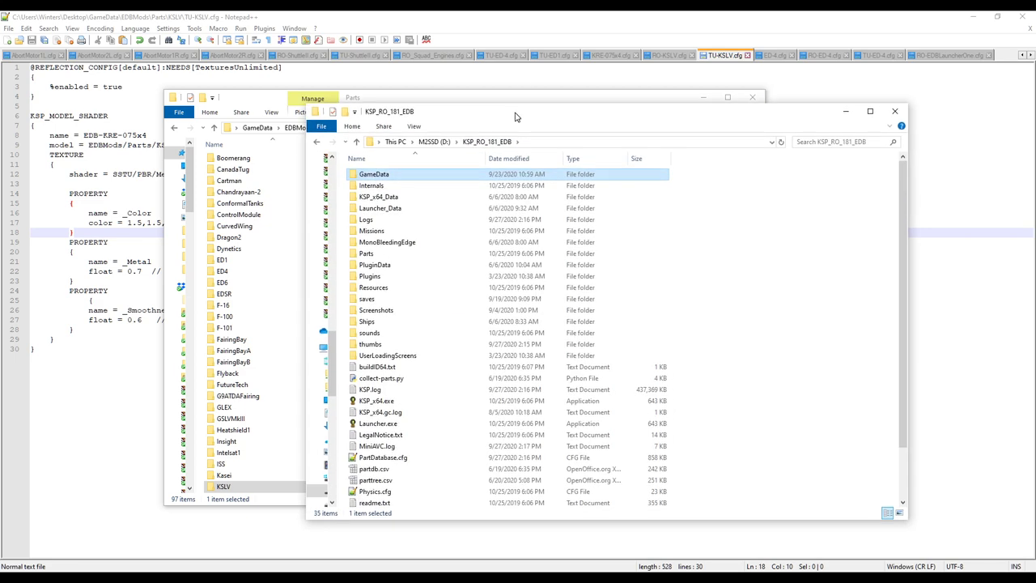
double_click(414, 179)
scroll(397, 340, "down", 4)
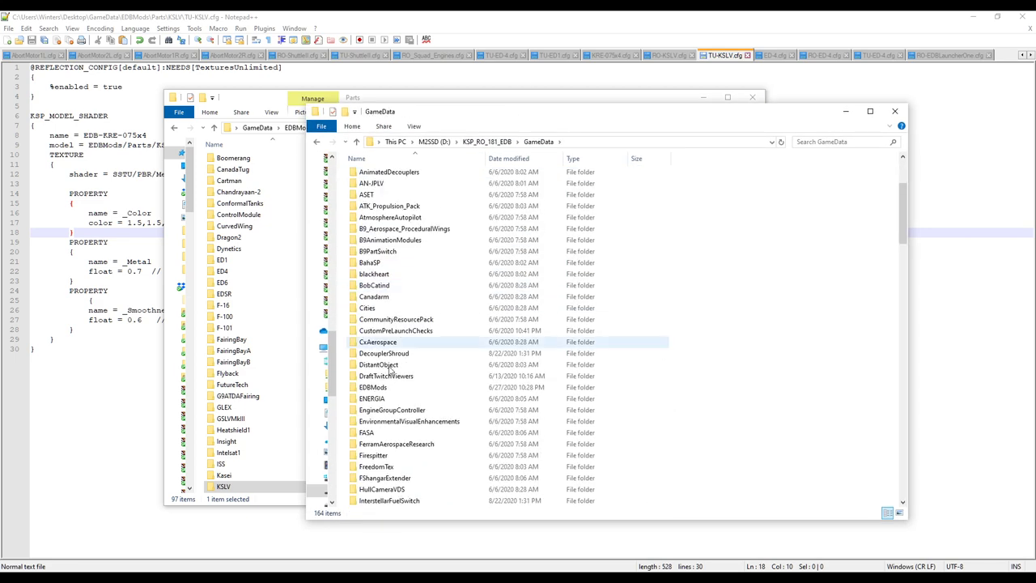
double_click(385, 391)
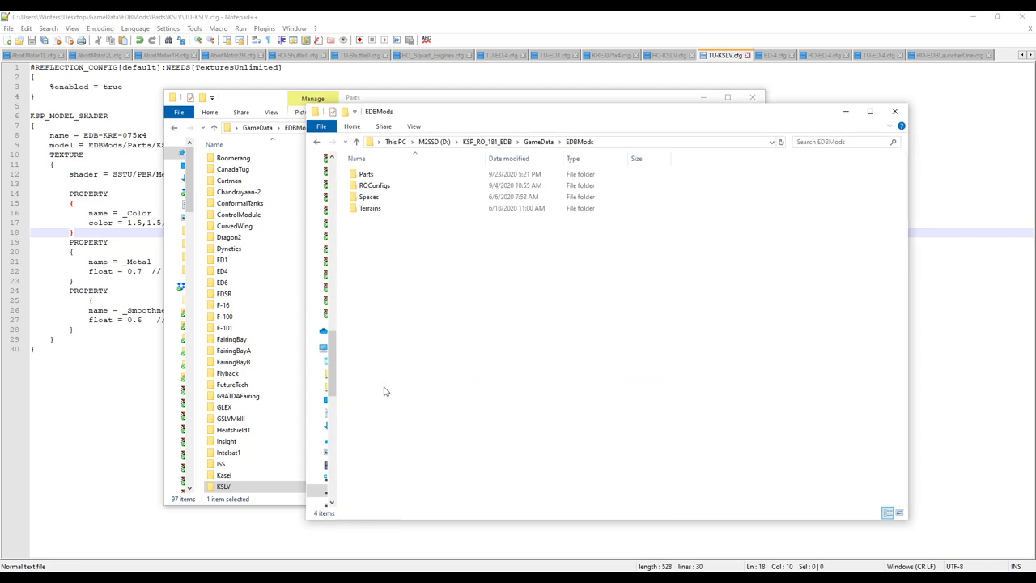
double_click(377, 179)
right_click(711, 245)
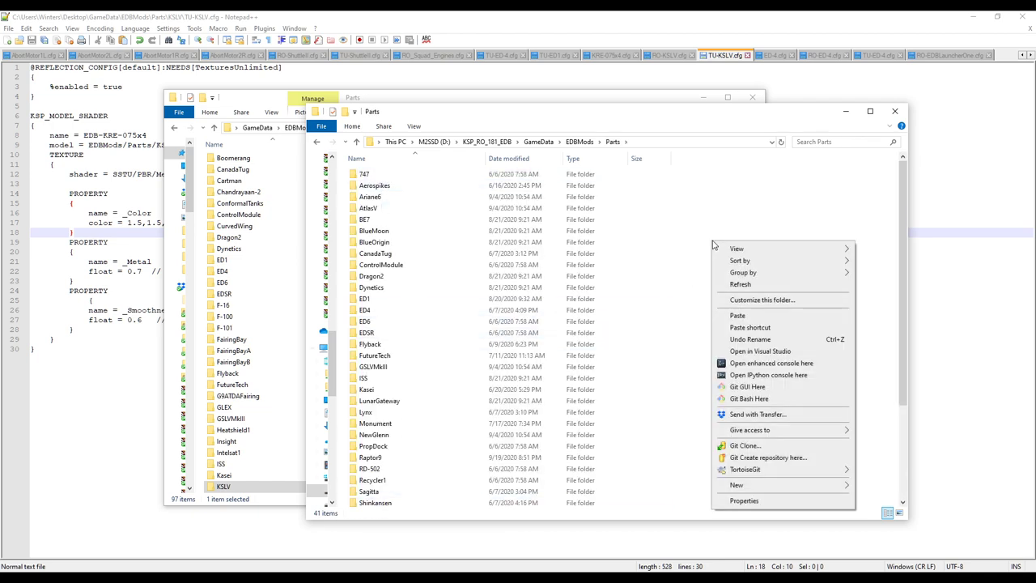
left_click(746, 317)
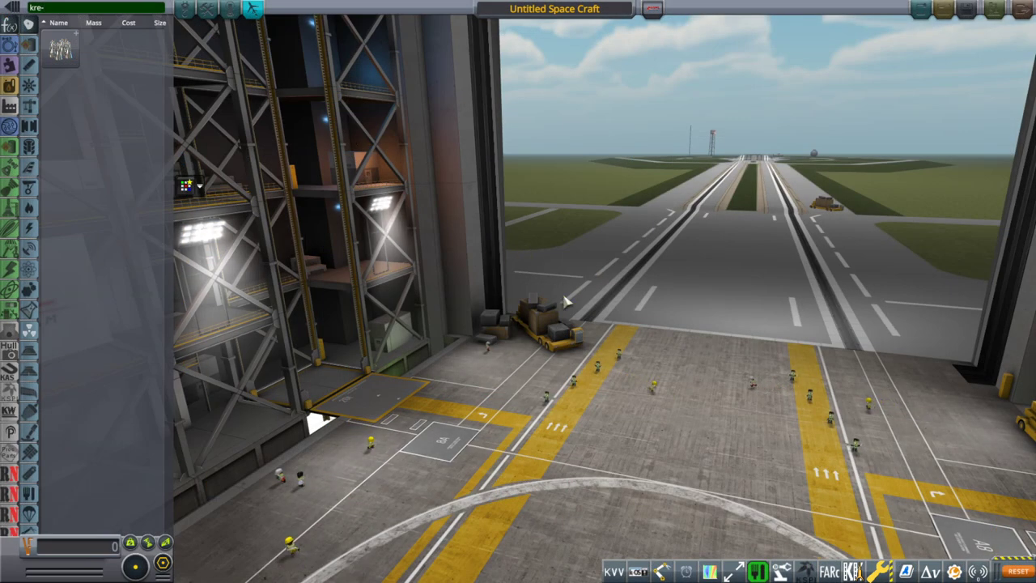
Step: Place the KRE-075x4 cluster from the 'kre-' search as root part and orbit around it
mouse_move(64, 53)
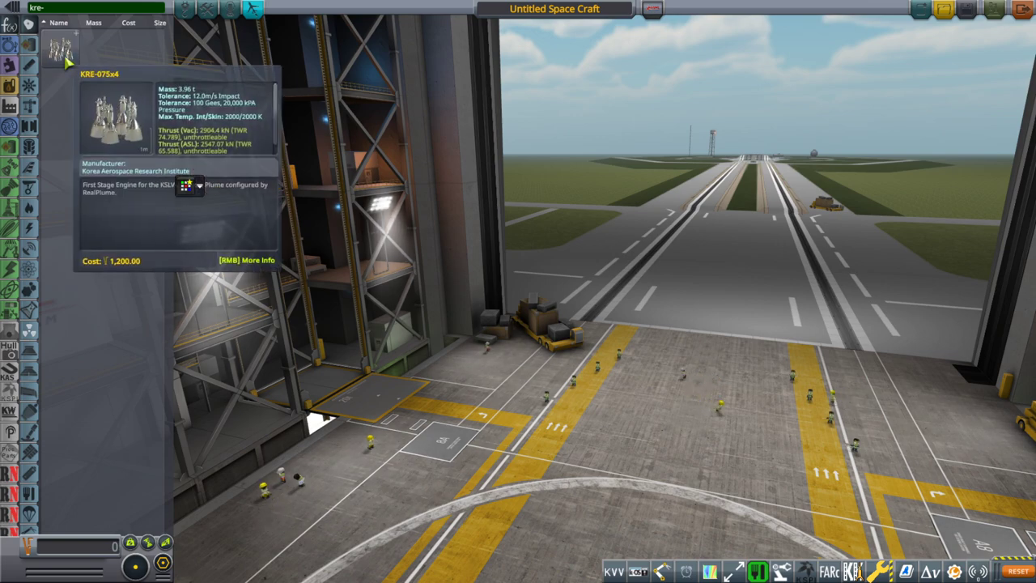
left_click(65, 53)
right_click_drag(67, 58, 723, 299)
mouse_move(63, 60)
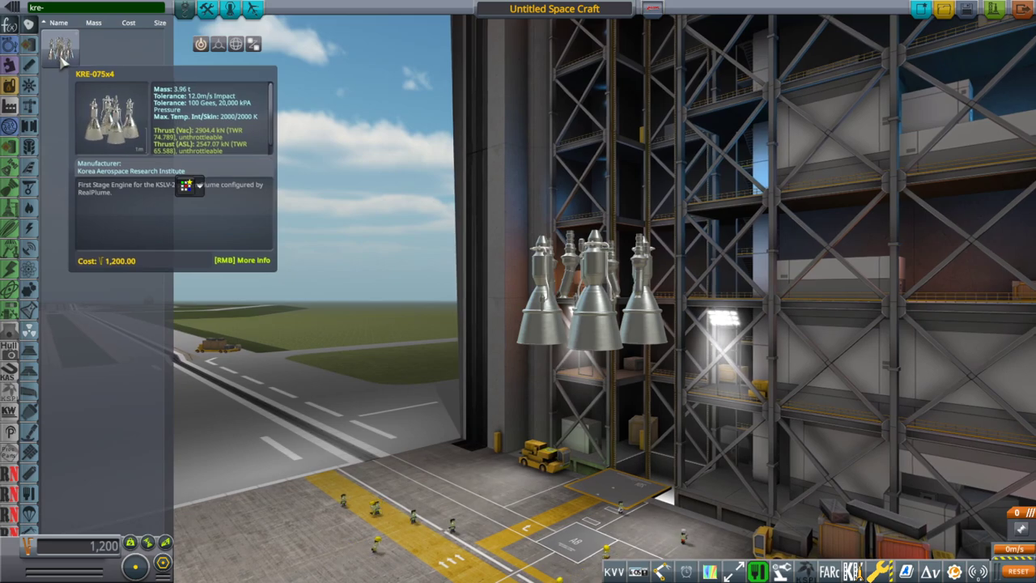
right_click_drag(518, 292, 388, 292)
scroll(678, 347, "down", 2)
scroll(688, 356, "up", 5)
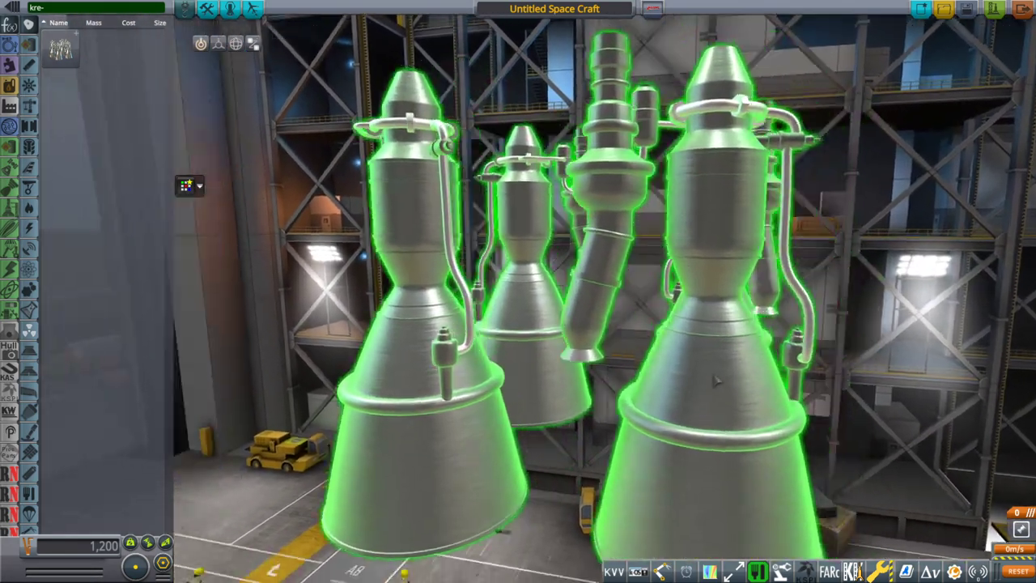
scroll(716, 380, "down", 3)
right_click_drag(715, 380, 801, 235)
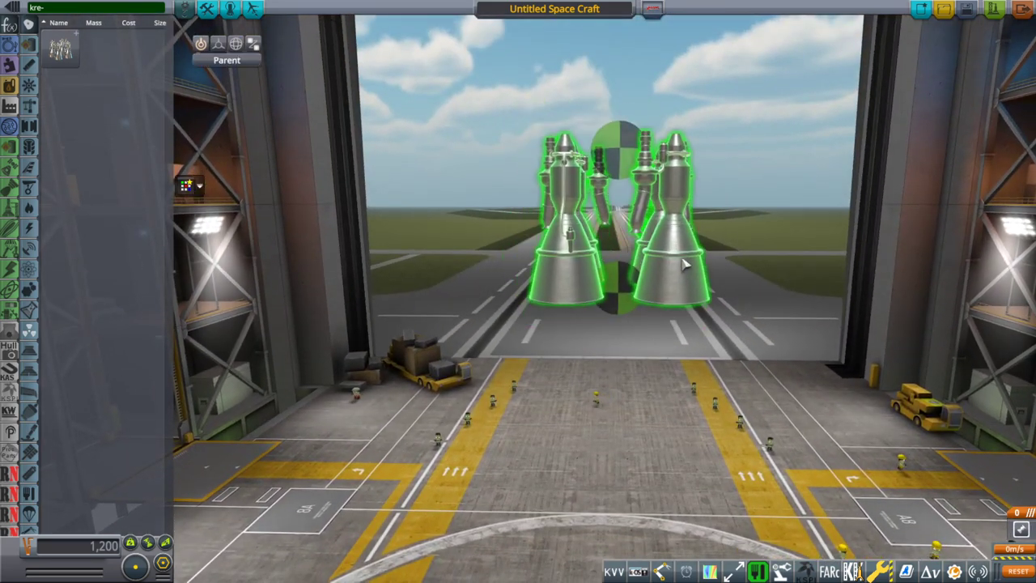
Step: Attach a procedural tank above the engine cluster and fill it with Kerosene/LqdOxygen
scroll(680, 260, "down", 5)
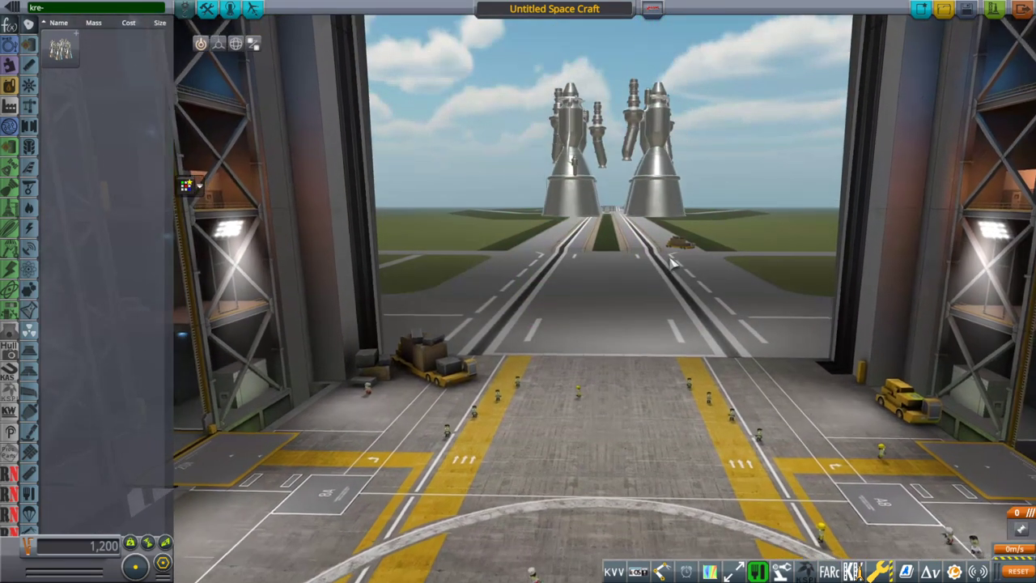
scroll(626, 201, "down", 2)
left_click(35, 50)
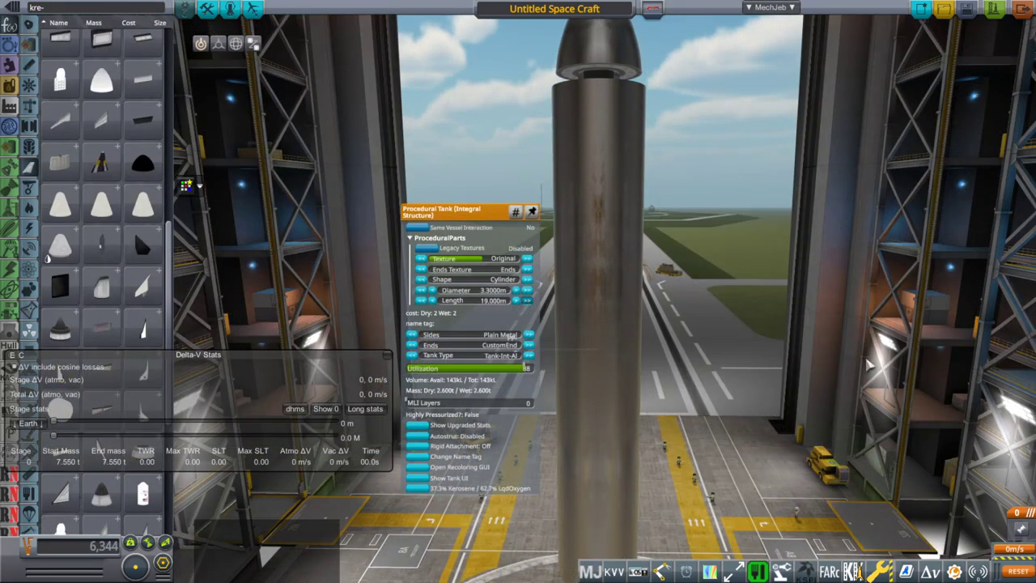
scroll(510, 334, "down", 5)
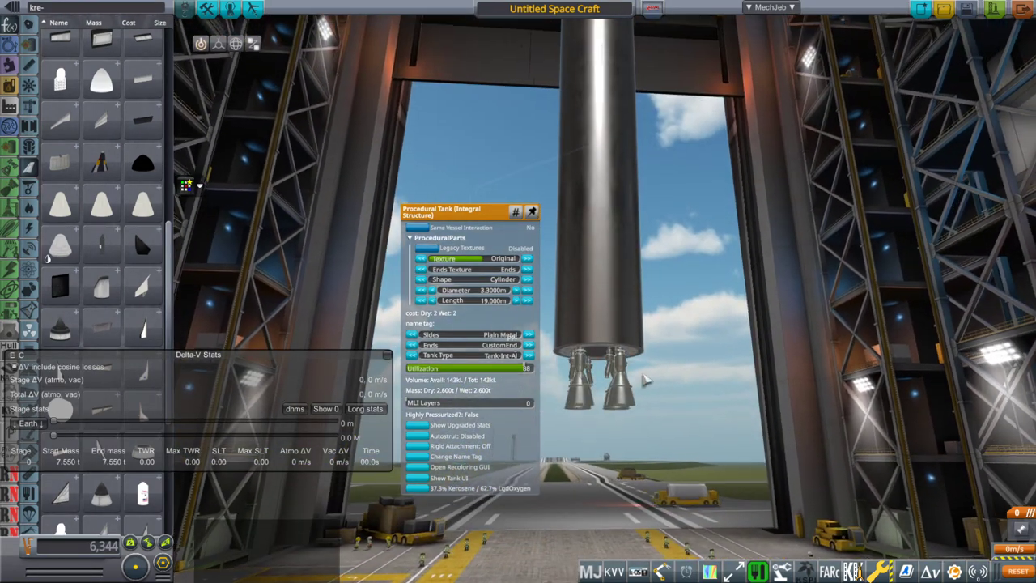
key("2")
left_click(626, 397)
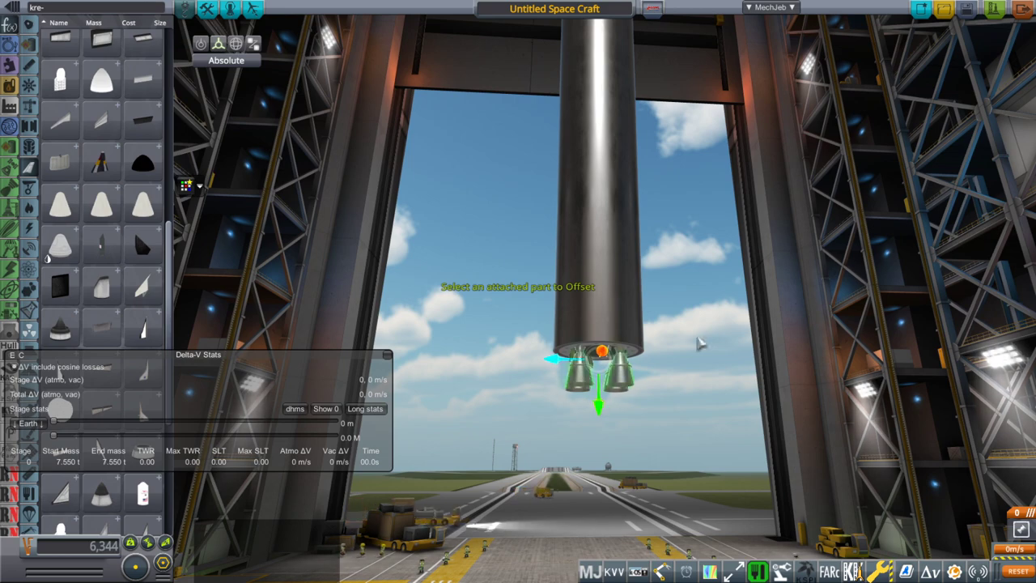
right_click_drag(707, 334, 647, 291)
right_click(613, 289)
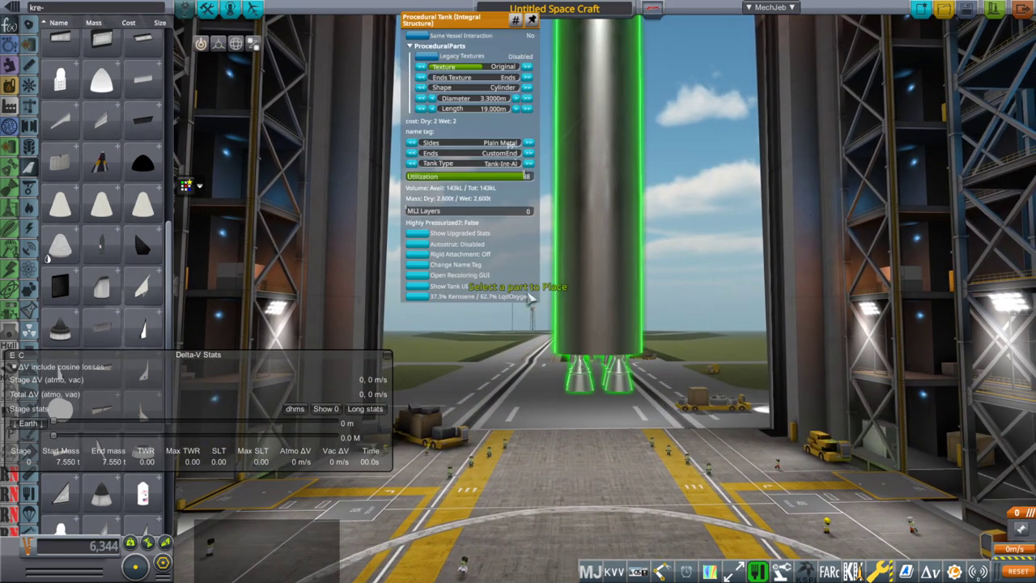
left_click(415, 297)
Step: Widen the nose cone to a 3.2 m diameter
scroll(810, 218, "down", 5)
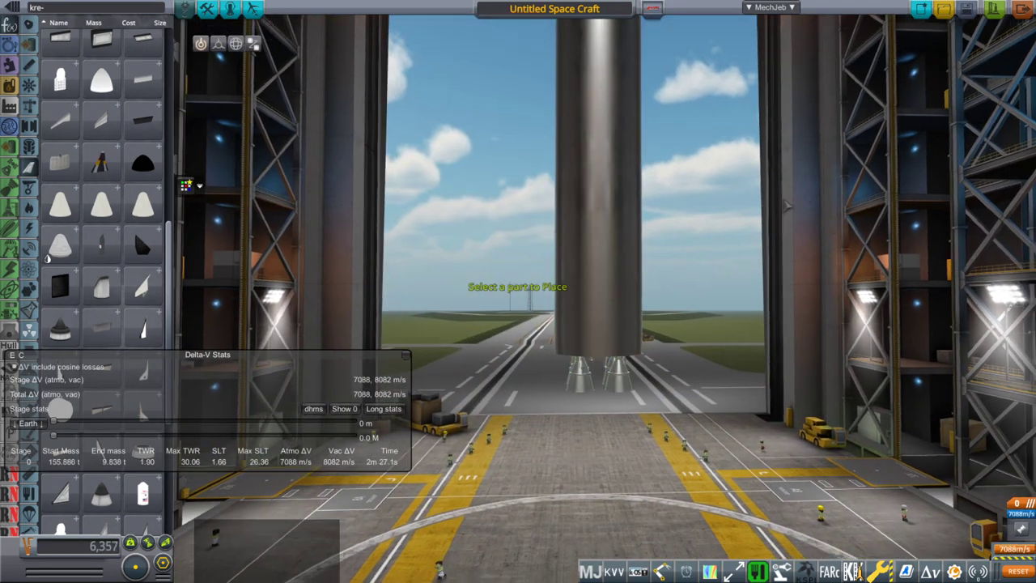
scroll(637, 306, "down", 4)
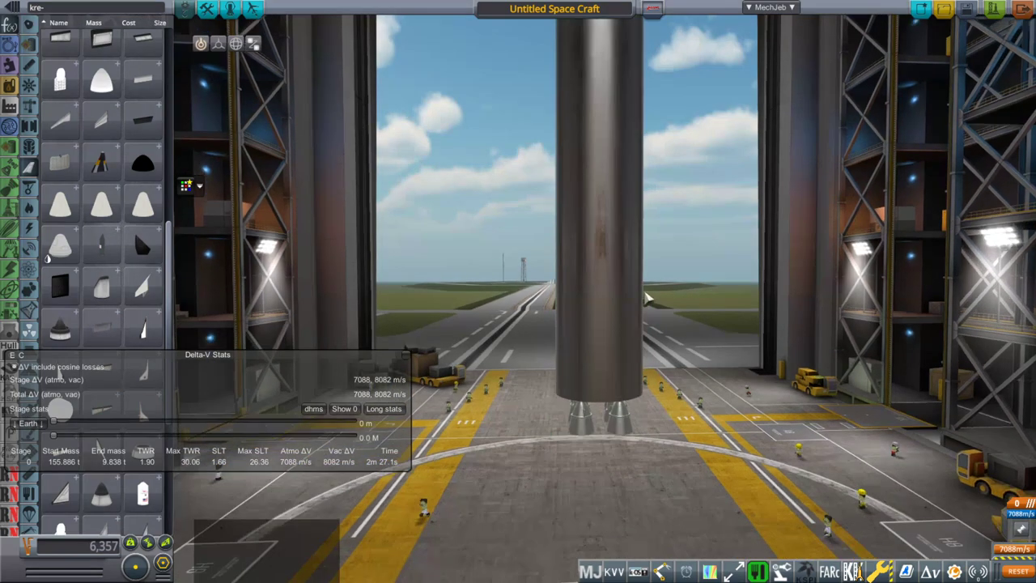
scroll(616, 148, "up", 3)
scroll(699, 262, "up", 5)
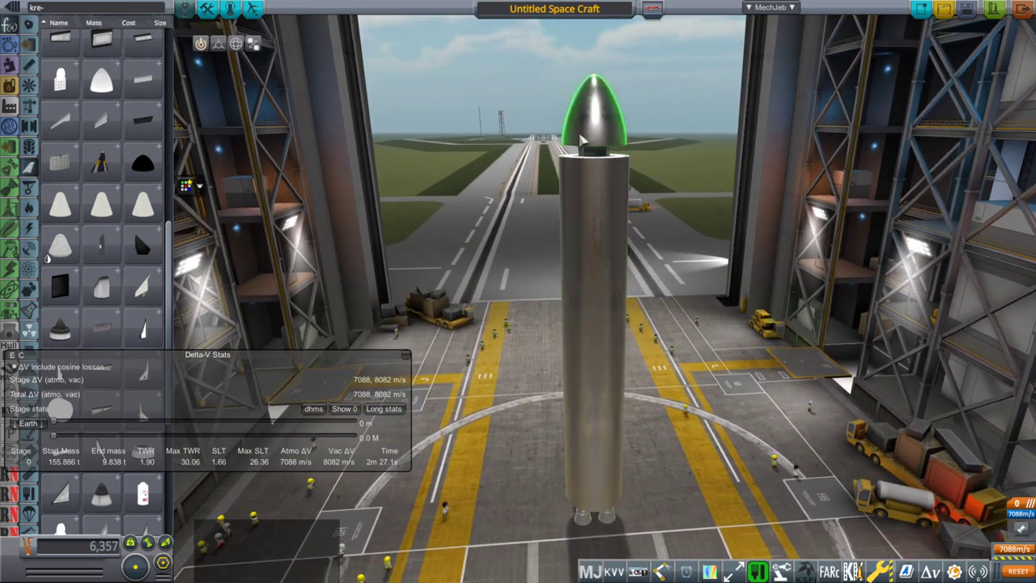
right_click(595, 110)
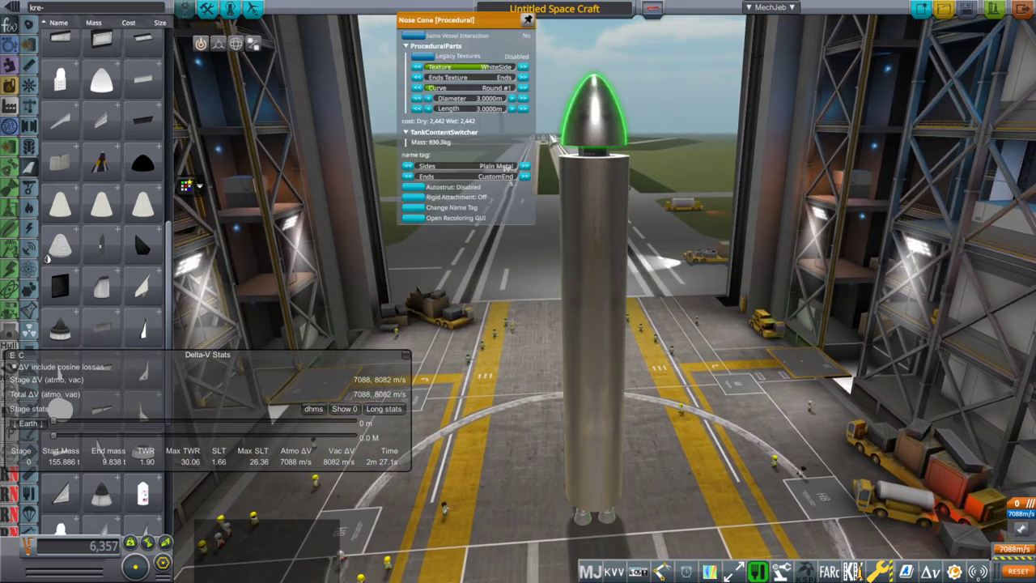
left_click(513, 98)
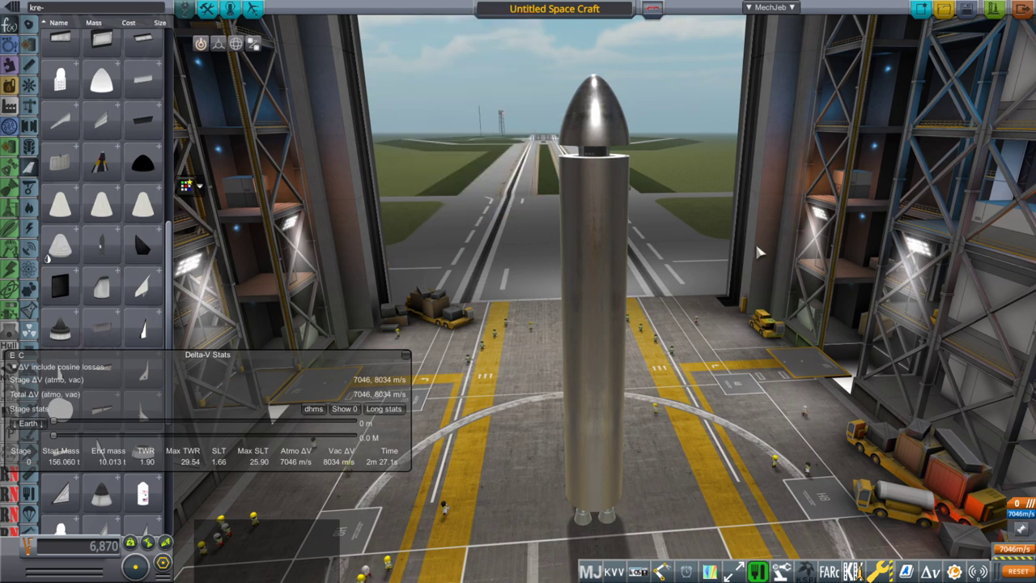
Step: Check the Delta Avionics Package settings on the stack
scroll(595, 121, "down", 3)
right_click(605, 71)
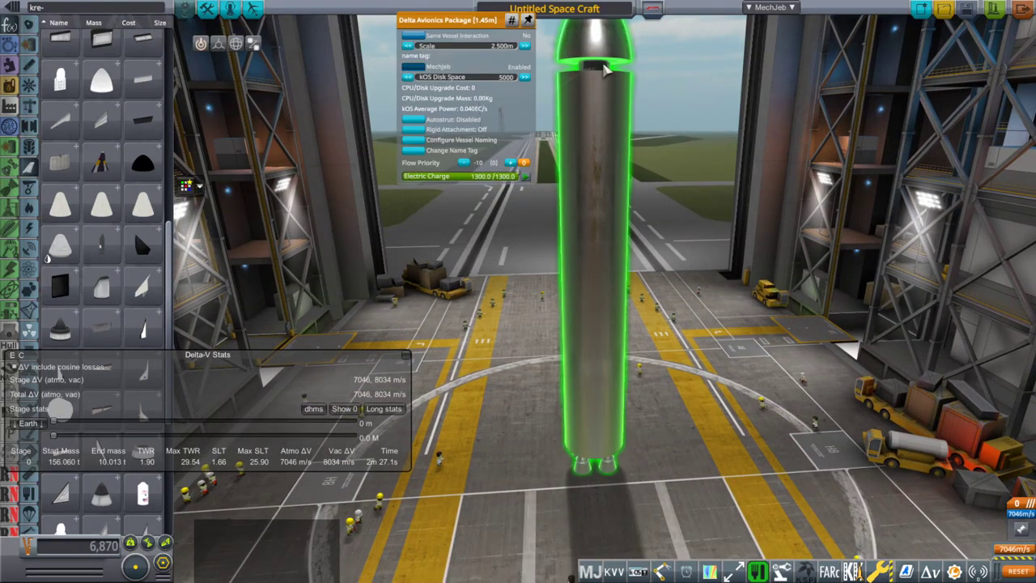
scroll(605, 71, "down", 3)
scroll(61, 162, "up", 3)
mouse_move(61, 162)
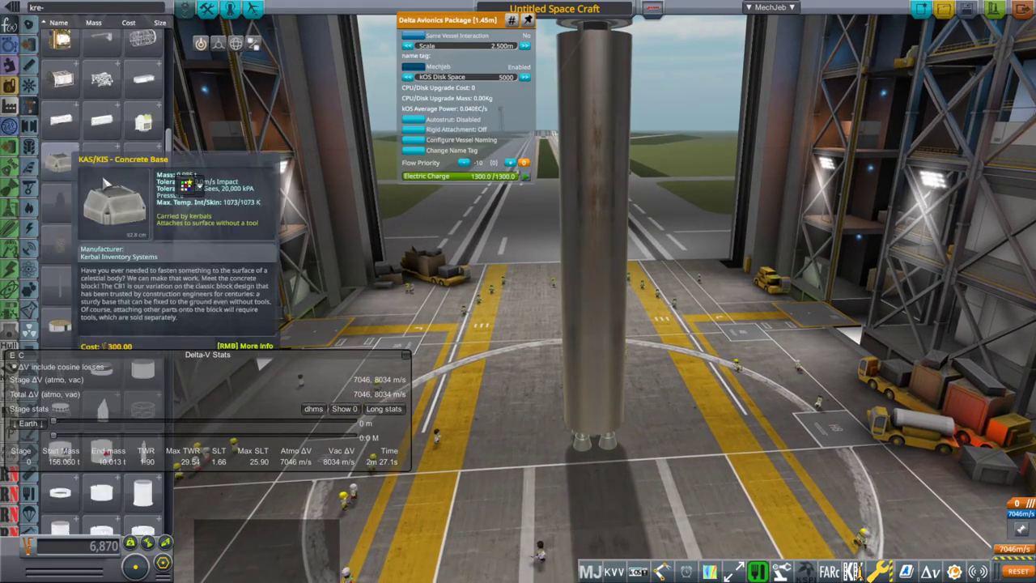
scroll(145, 217, "up", 3)
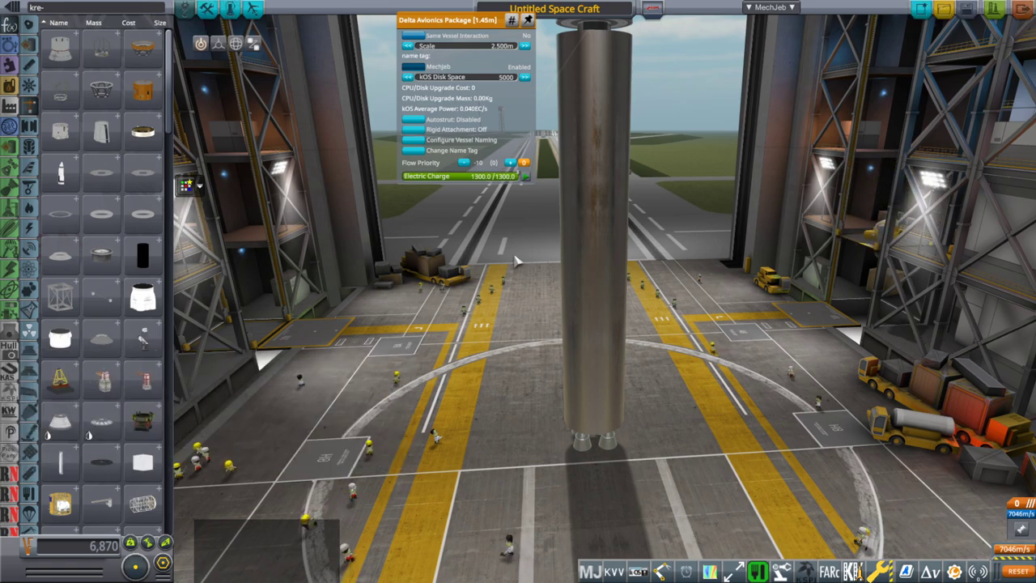
Step: Launch the test rocket, follow its climb, and lower the Smart A.S.S. pitch target two degrees
left_click(771, 6)
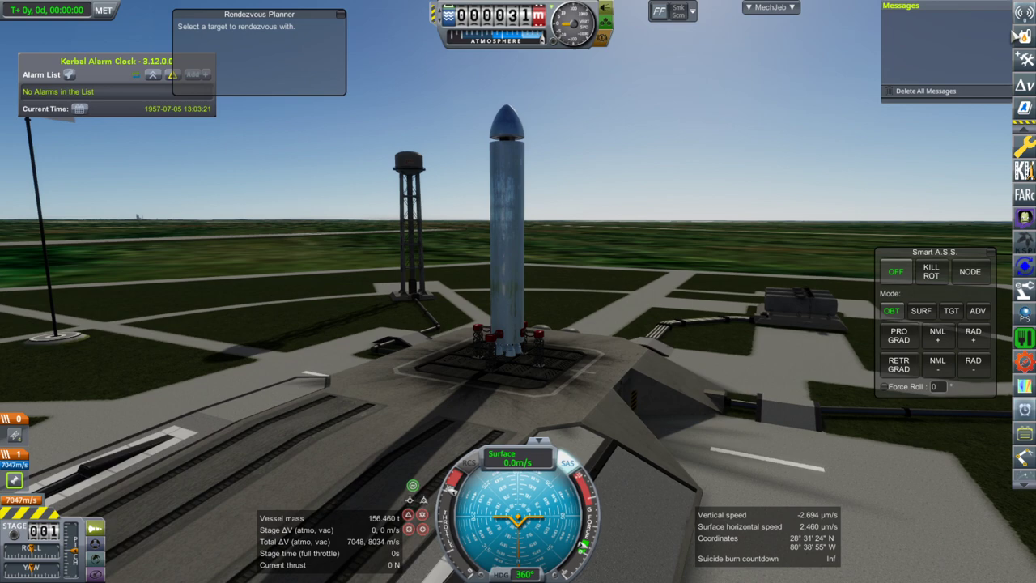
mouse_move(1023, 38)
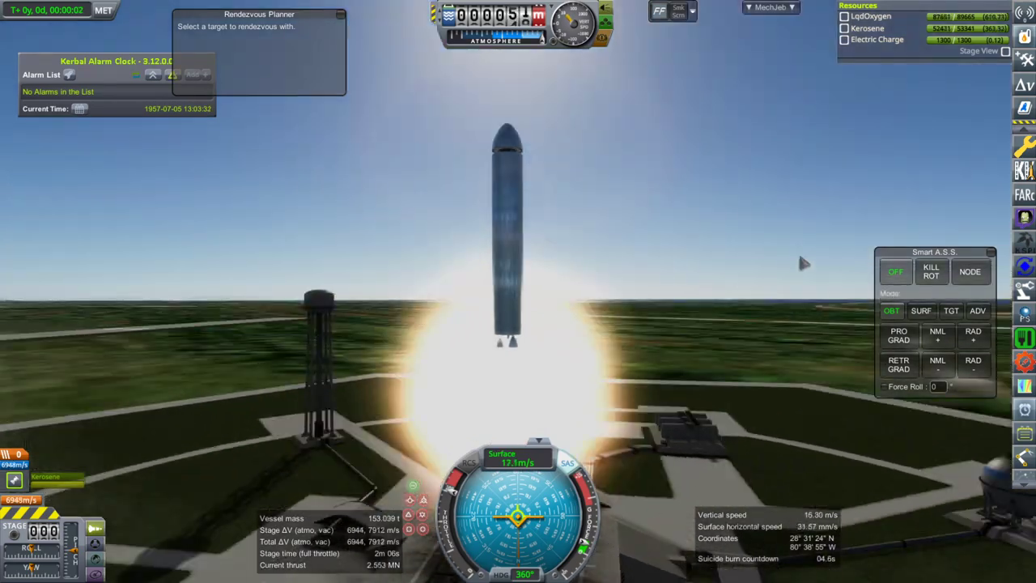
right_click_drag(804, 262, 633, 321)
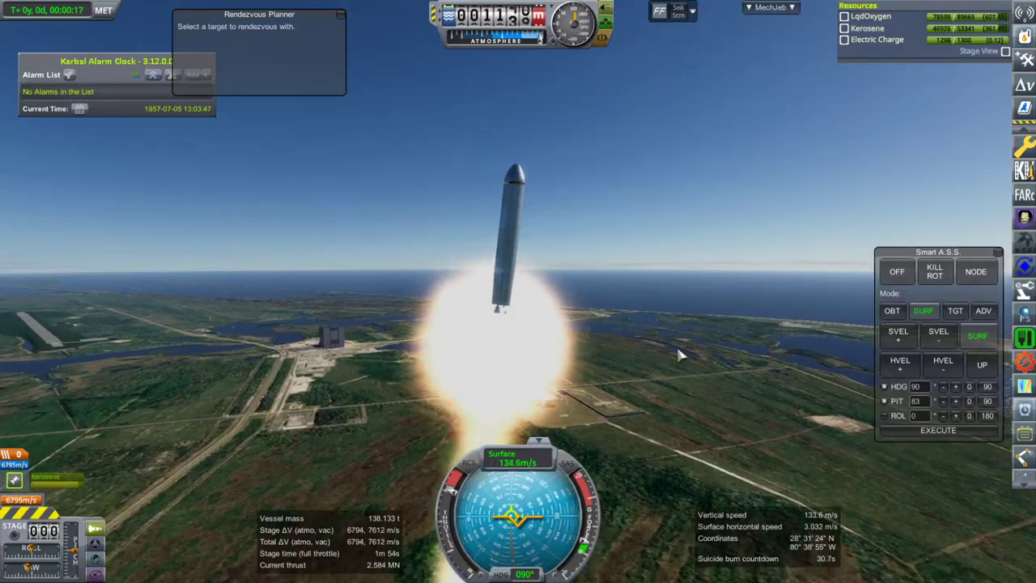
right_click_drag(675, 354, 666, 378)
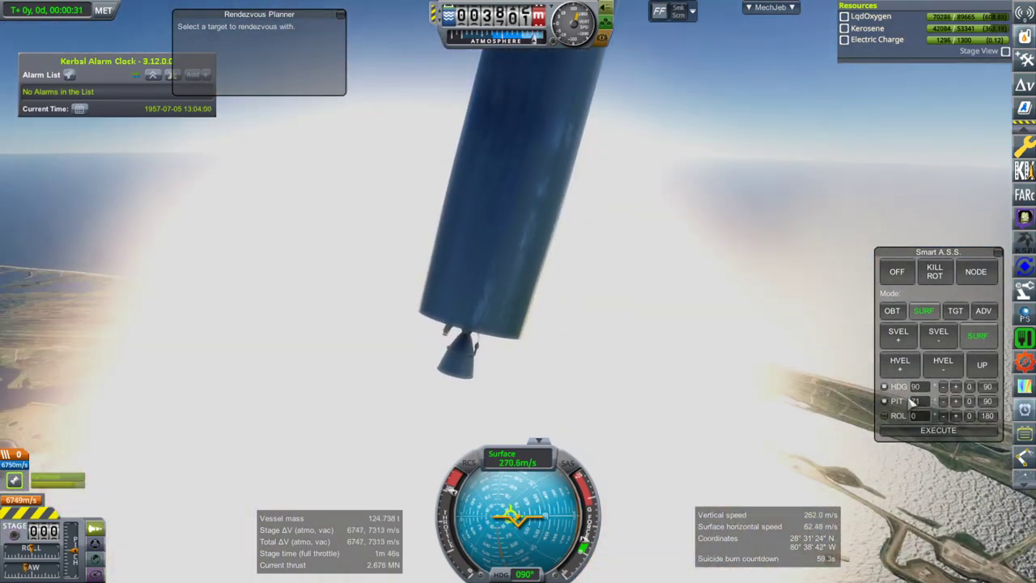
left_click(942, 401)
left_click(942, 401)
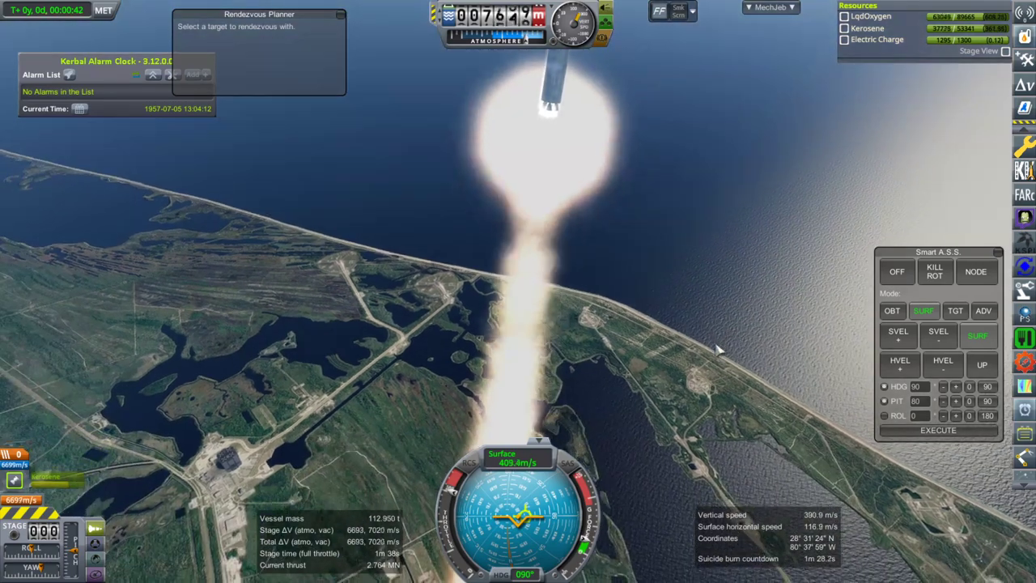
Step: Open the SmokeScreen debug window with Alt+P and inspect the plume and flare emitter configs
key("alt+p")
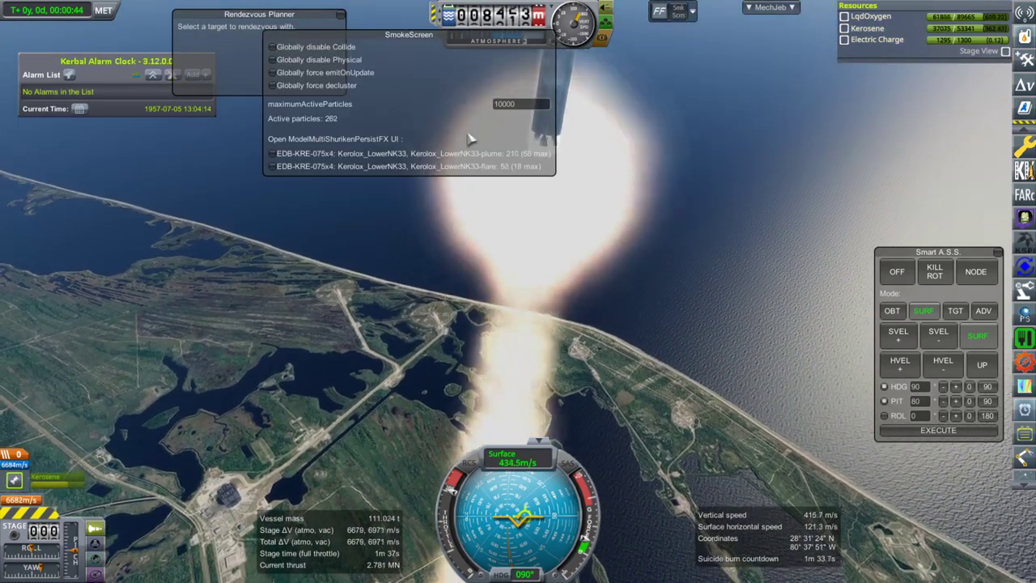
left_click_drag(375, 180, 235, 309)
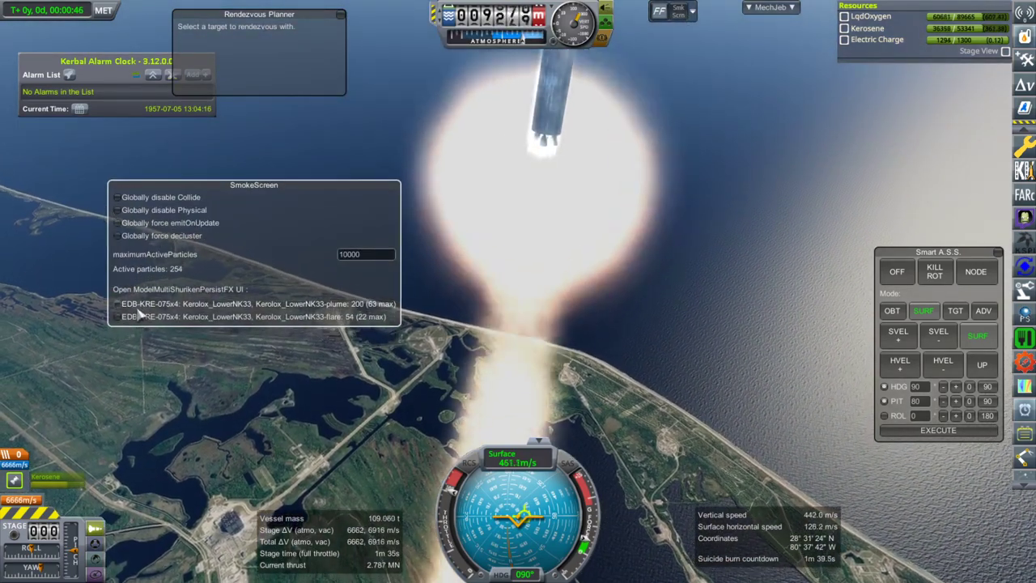
left_click(118, 304)
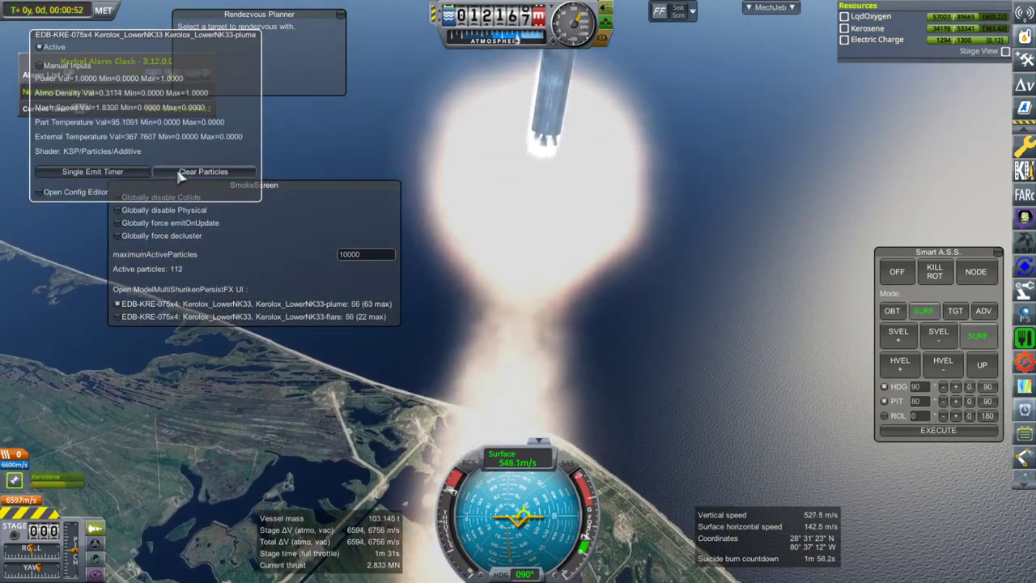
left_click(117, 303)
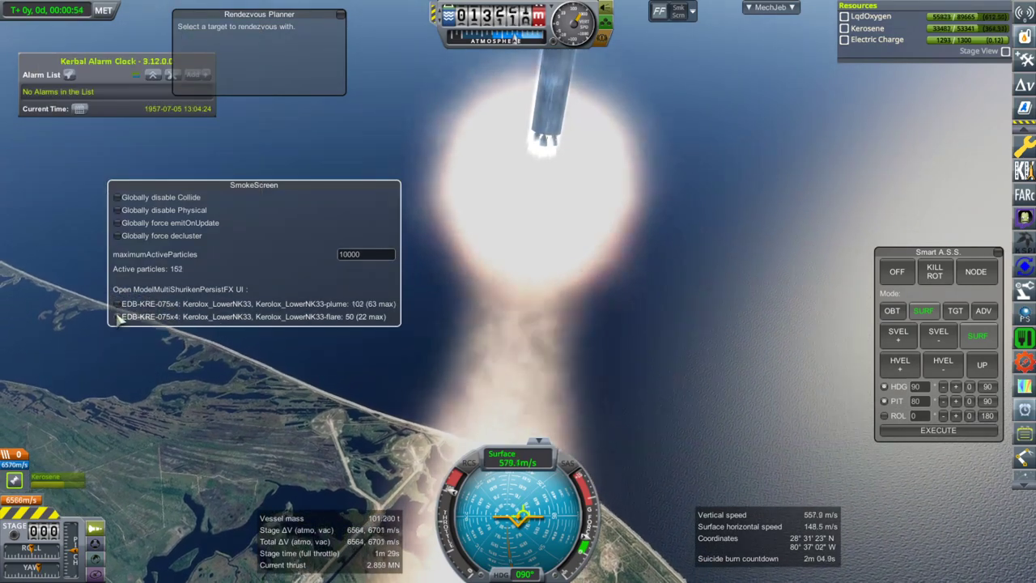
left_click(118, 316)
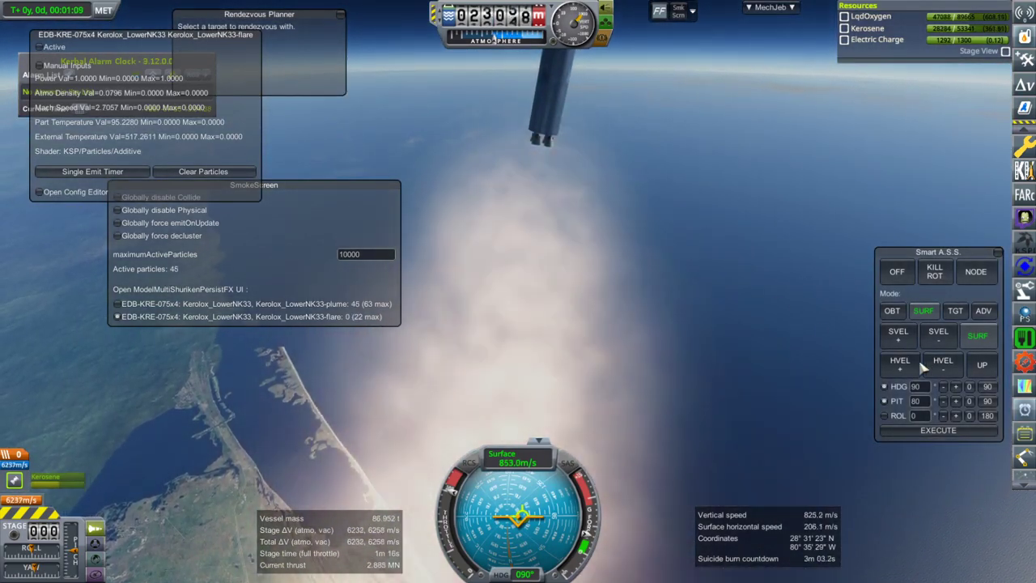
Step: Set the roll target to 180, then to the 0, 180 and 0 presets during the ascent
right_click_drag(936, 381, 738, 252)
left_click(918, 415)
type("180")
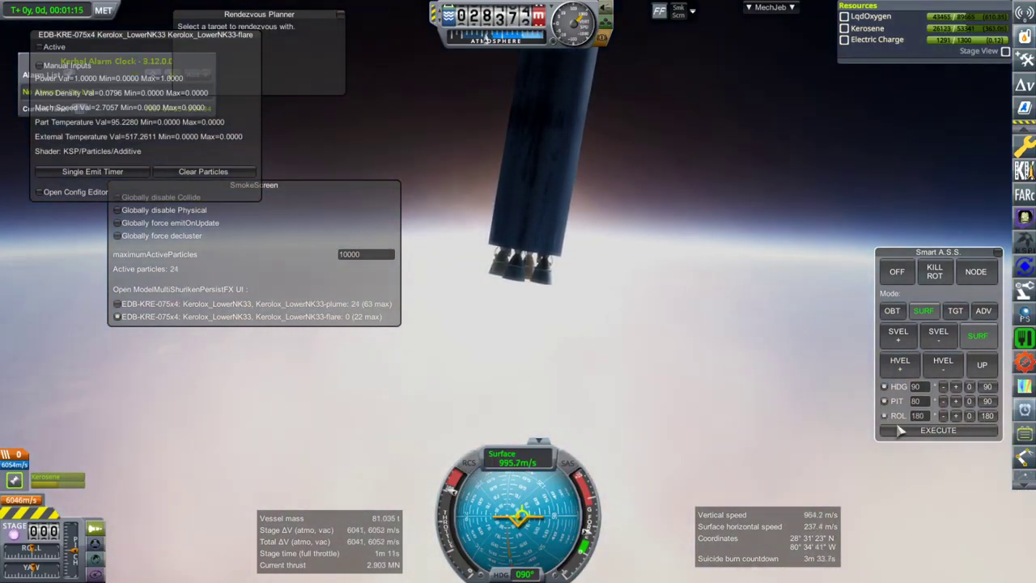
left_click(904, 433)
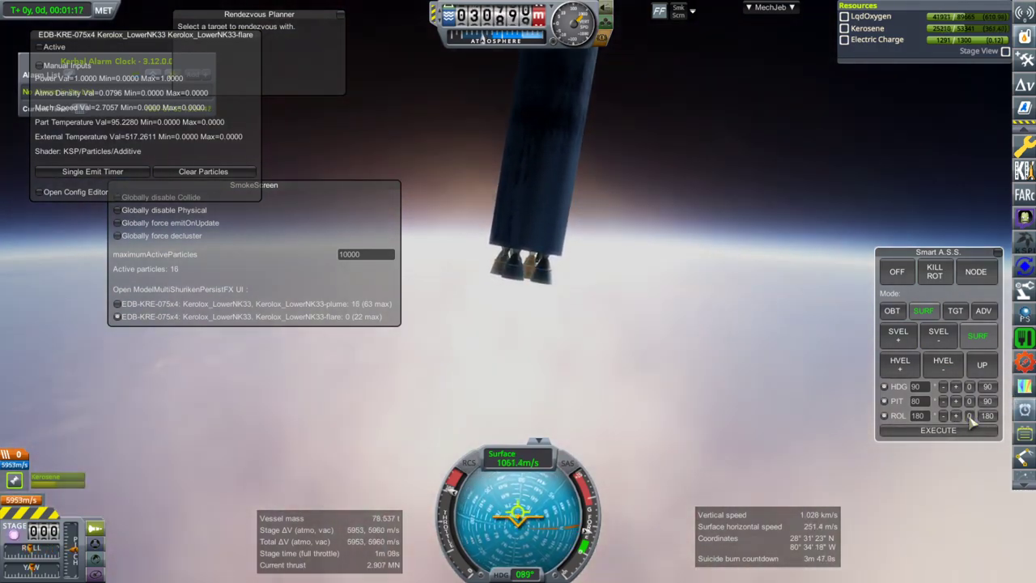
left_click(969, 417)
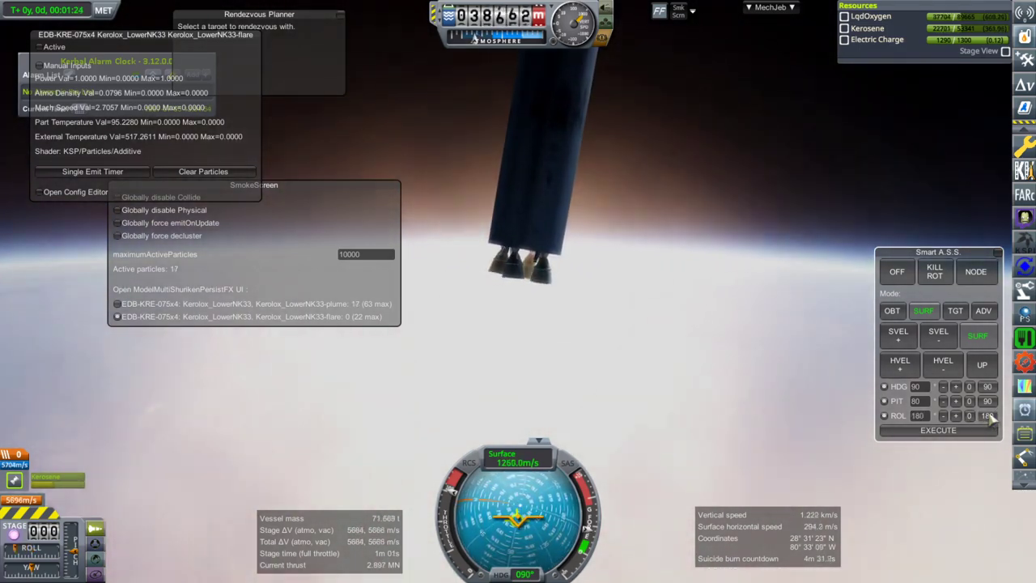
left_click(988, 416)
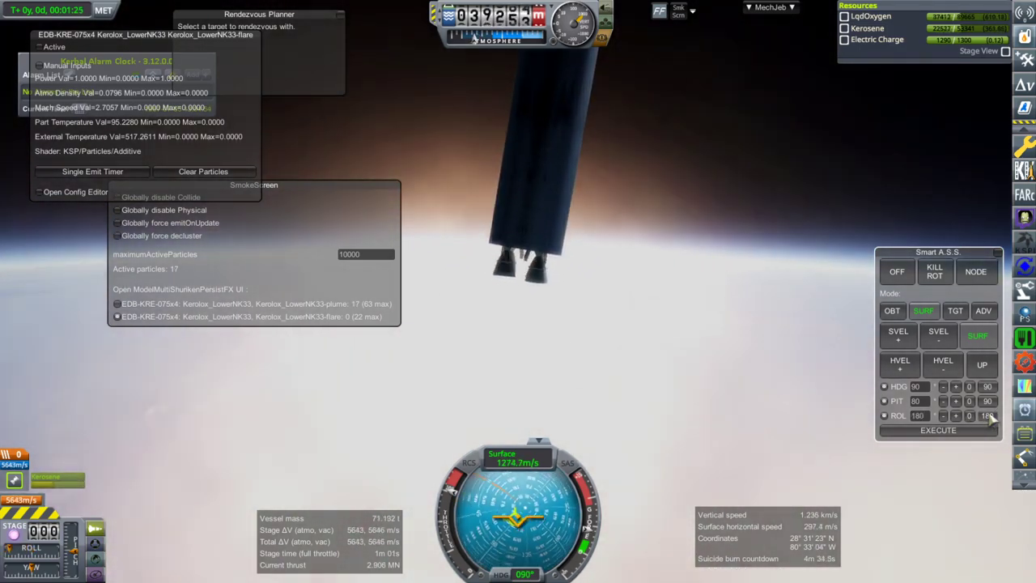
left_click(971, 416)
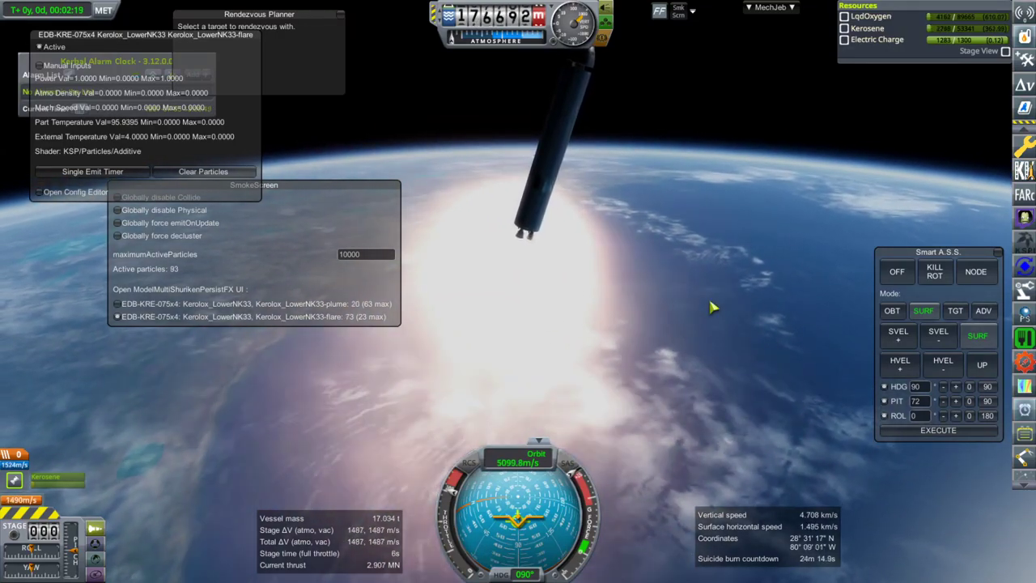
key("Escape")
Step: Revert the flight to the Vehicle Assembly Building
left_click(461, 287)
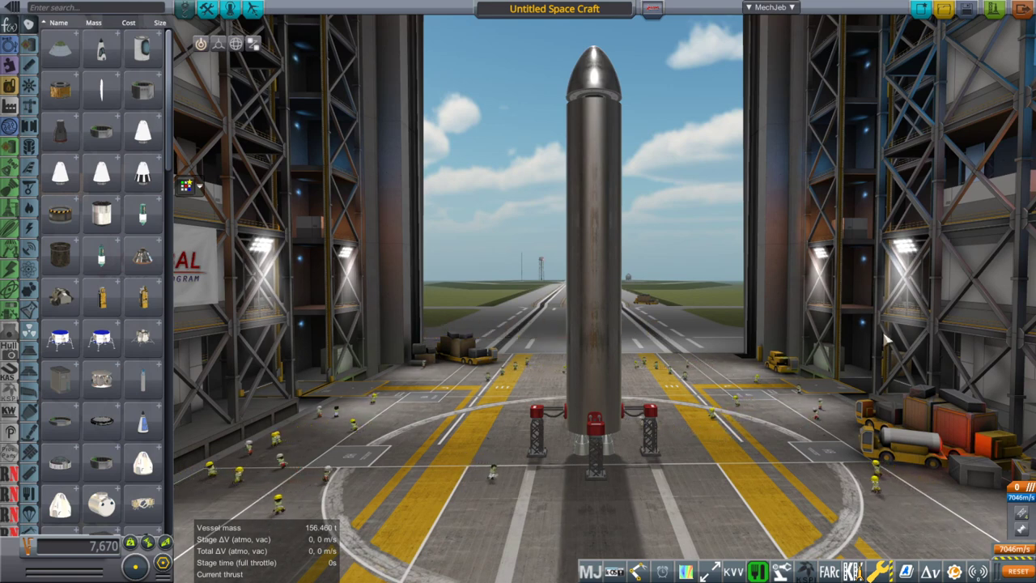
Step: Replace Kerolox_LowerNK33 with Kerolox-Lower in the power effect and plume names of RO-KSLV.cfg
key("alt+Tab")
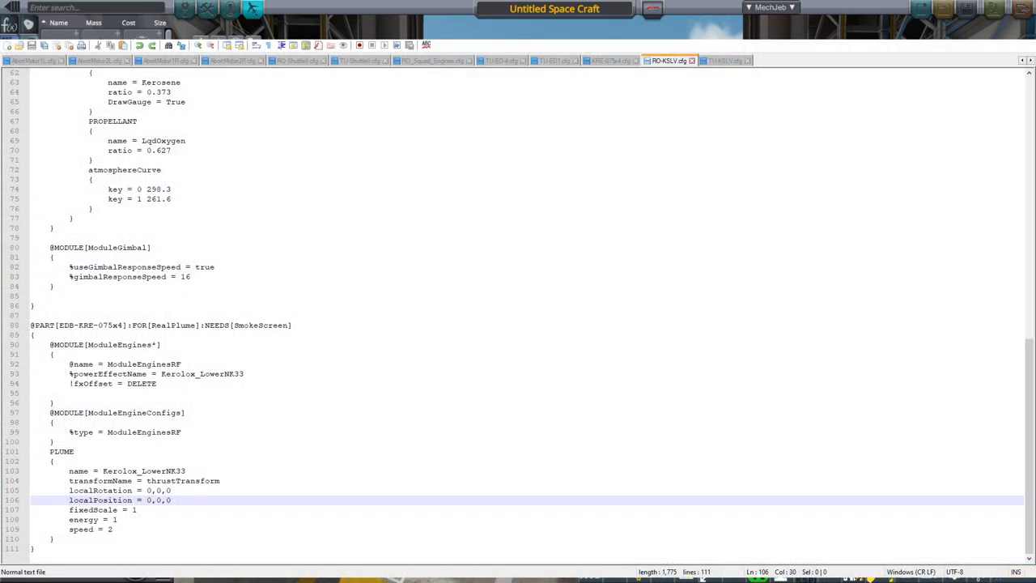
left_click_drag(244, 374, 223, 374)
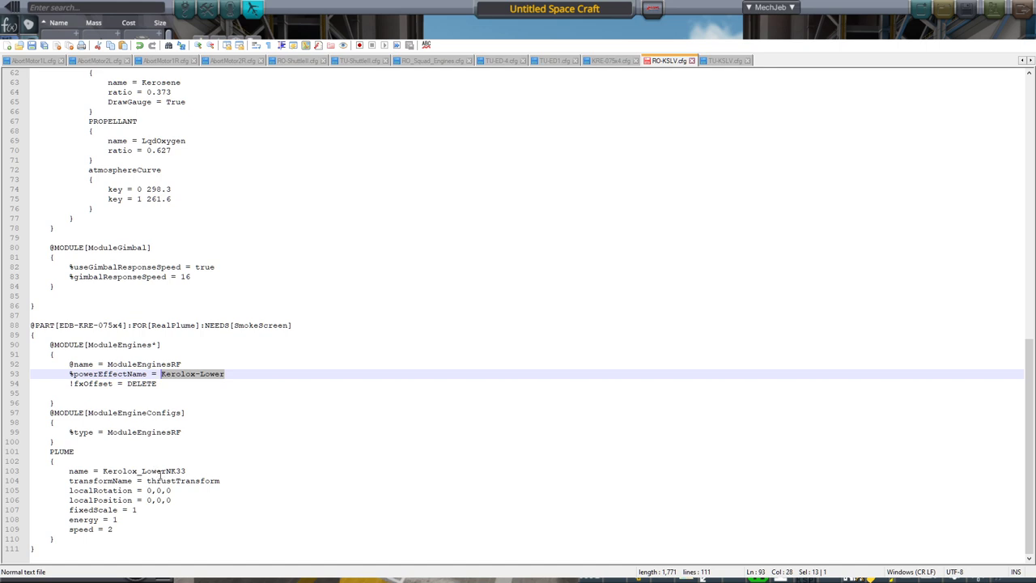
left_click_drag(186, 471, 175, 470)
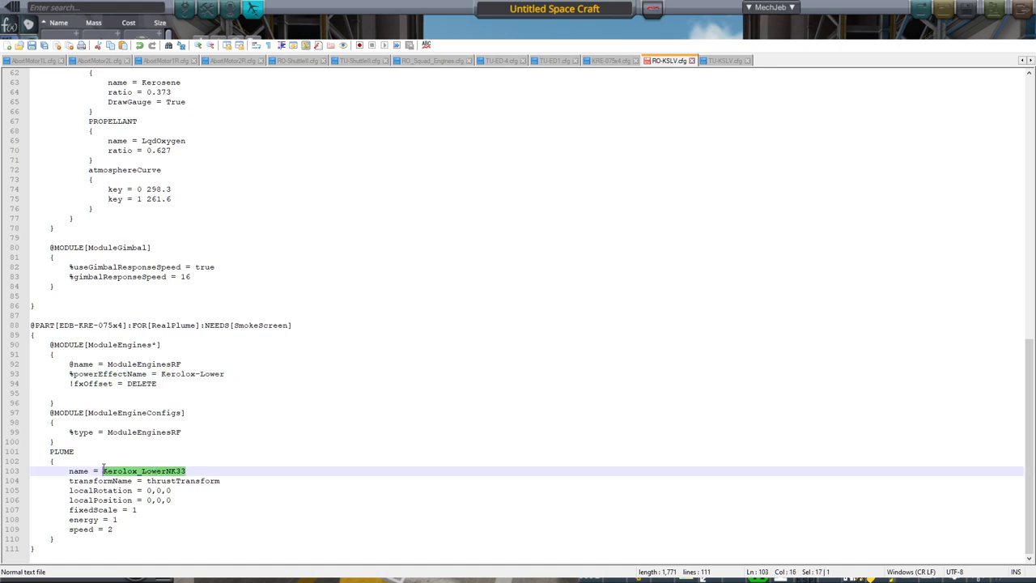
left_click(284, 421)
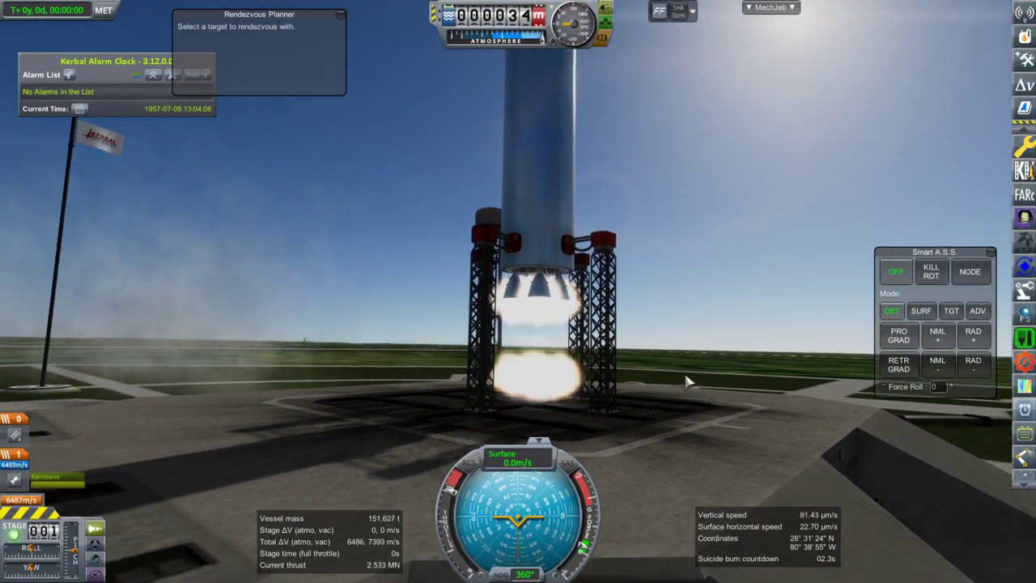
Step: Orbit and zoom the view around the engine cluster firing on the pad
right_click_drag(687, 380, 759, 208)
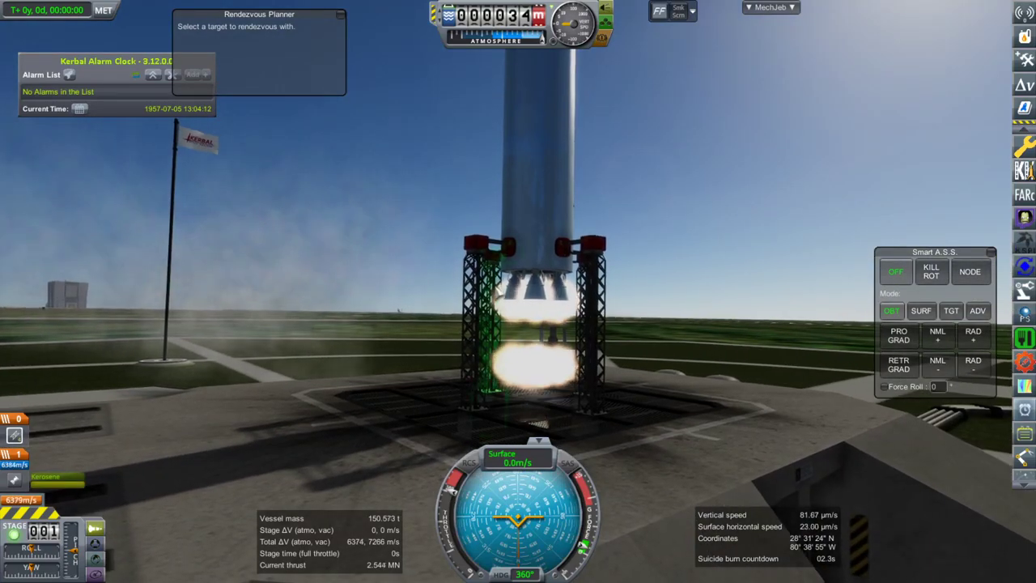
scroll(573, 325, "up", 2)
right_click_drag(641, 334, 702, 303)
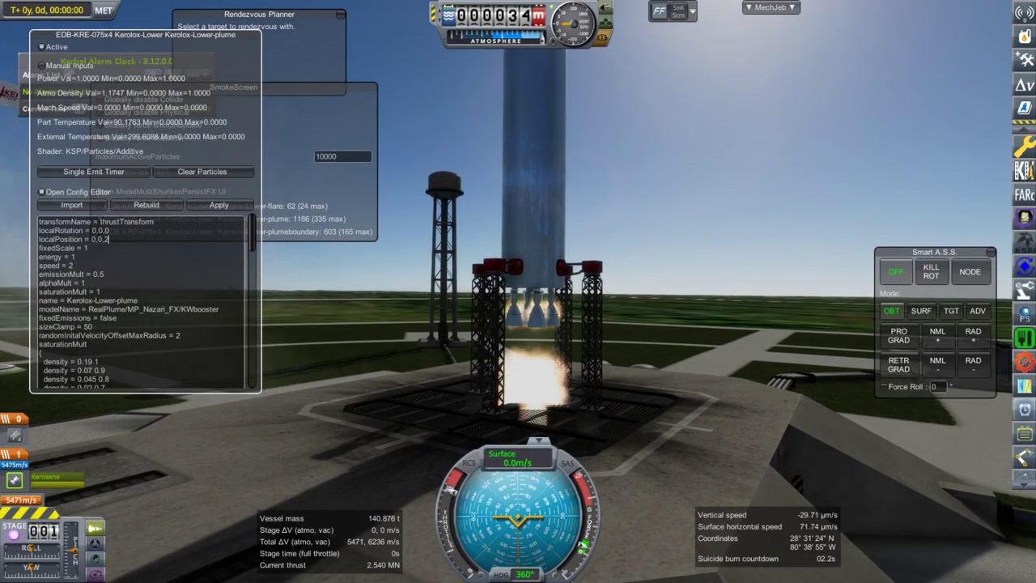
Step: Reopen the Kerolox-Lower-plume effect settings and its config text editor
right_click_drag(567, 336, 567, 336)
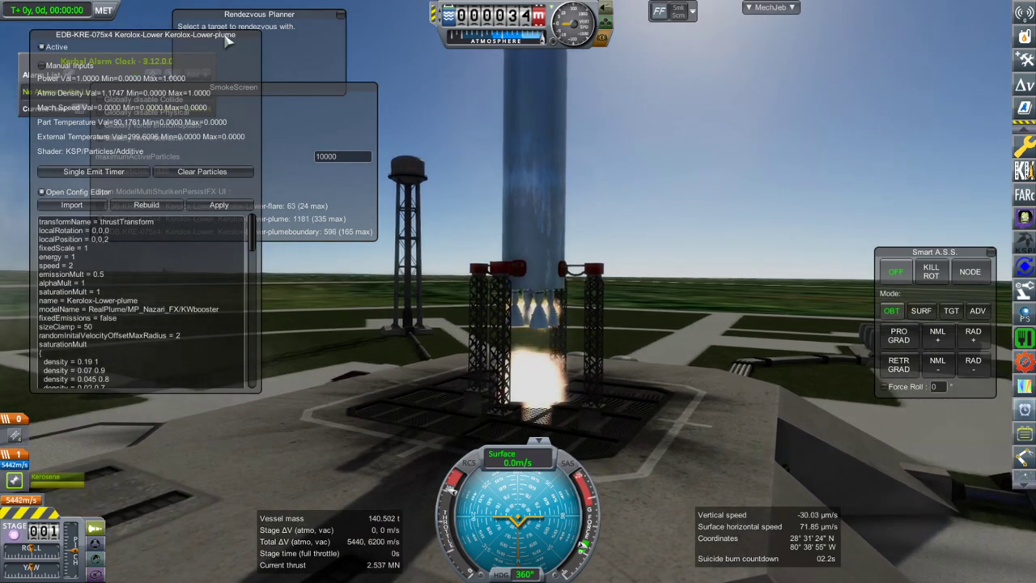
left_click(328, 140)
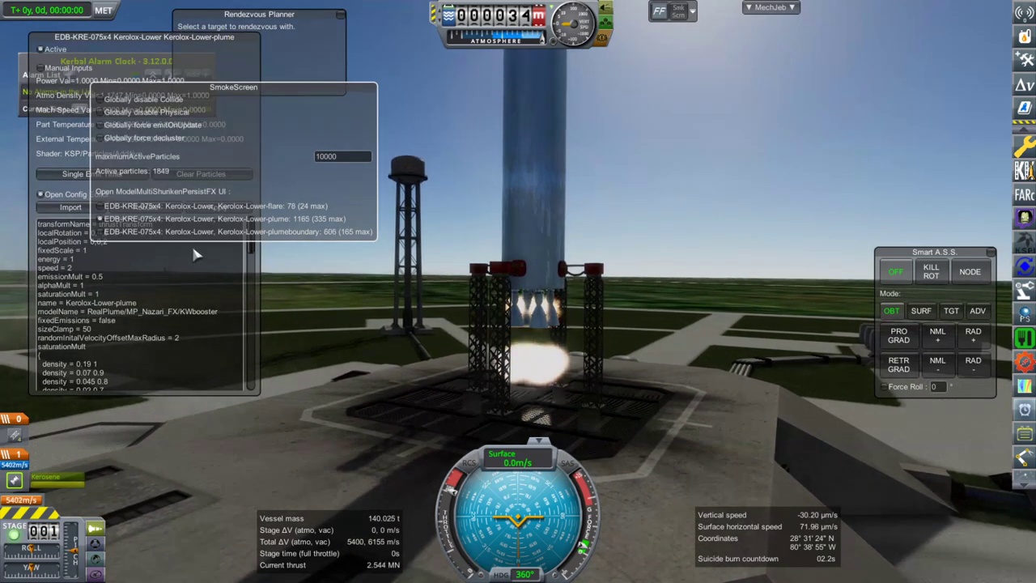
left_click(102, 220)
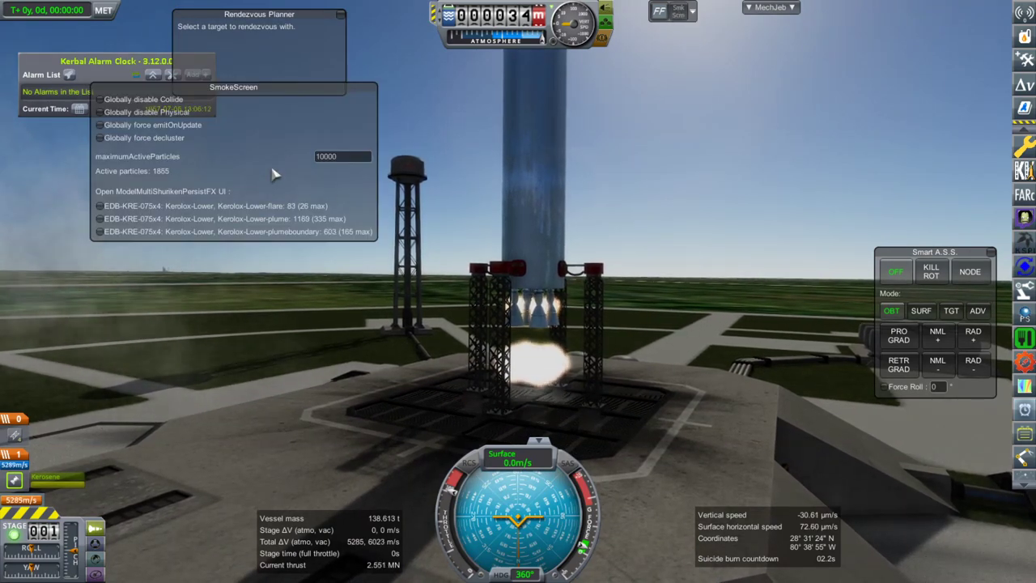
left_click_drag(263, 174, 357, 142)
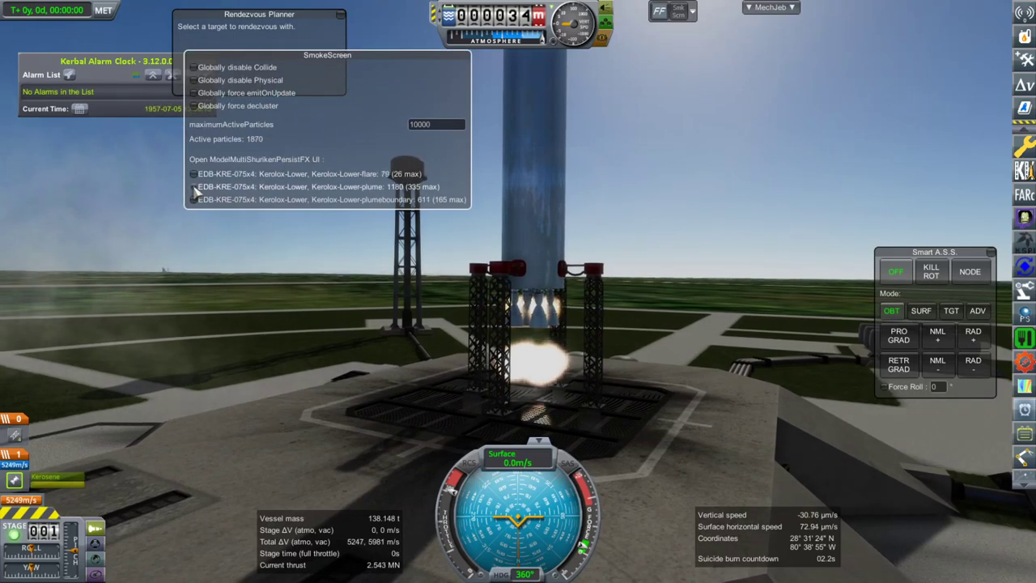
left_click(193, 187)
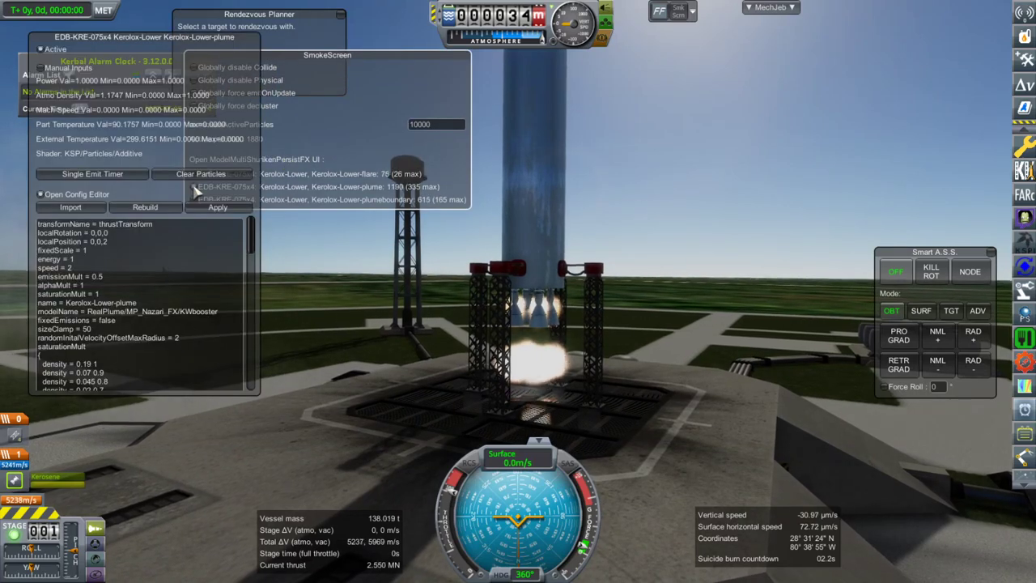
left_click(40, 194)
left_click(40, 194)
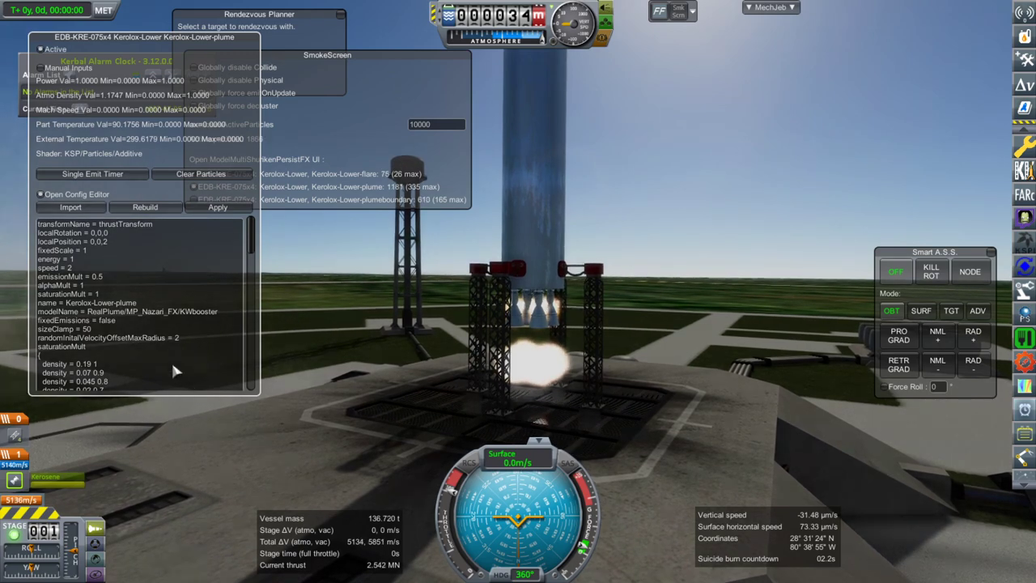
right_click_drag(518, 340, 566, 308)
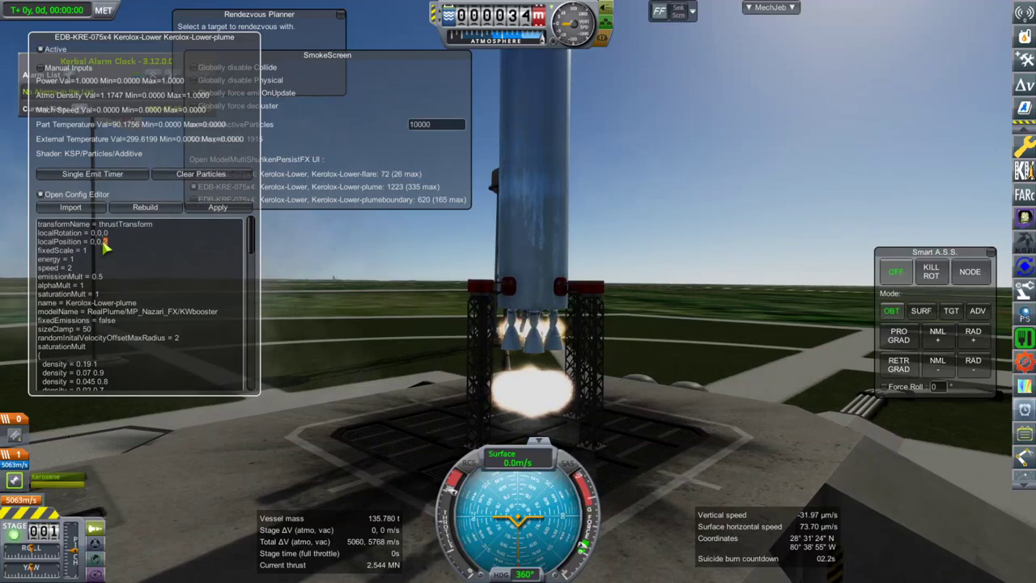
Step: Edit the plume position value in the text editor, apply it, and close the editor
type(".5")
key("Return")
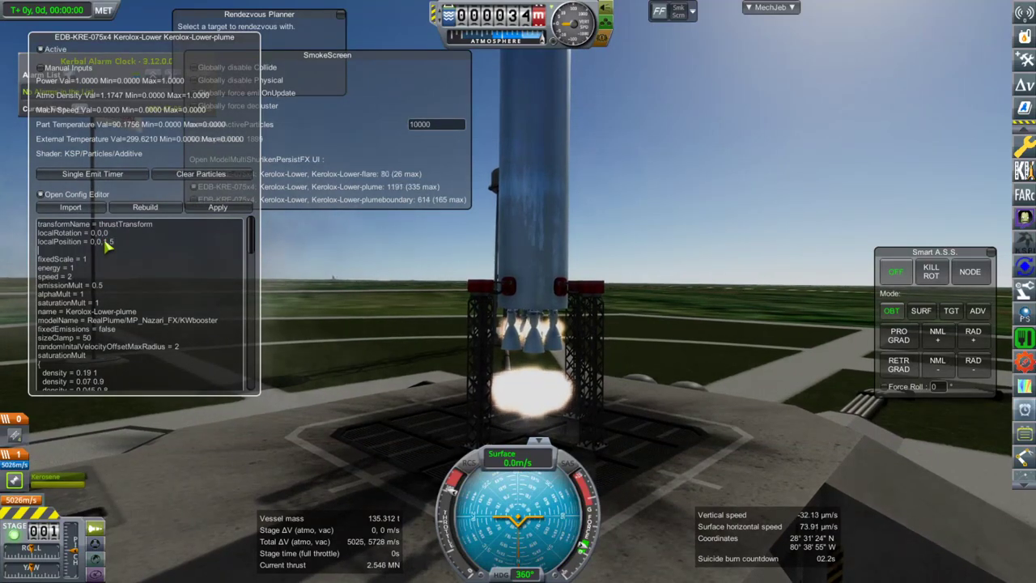
key("BackSpace")
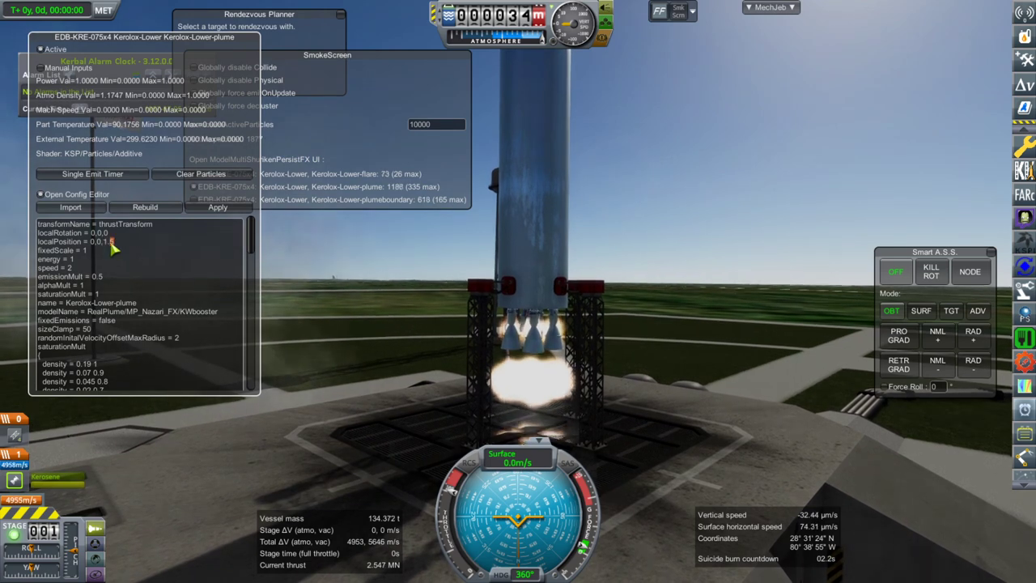
type("0")
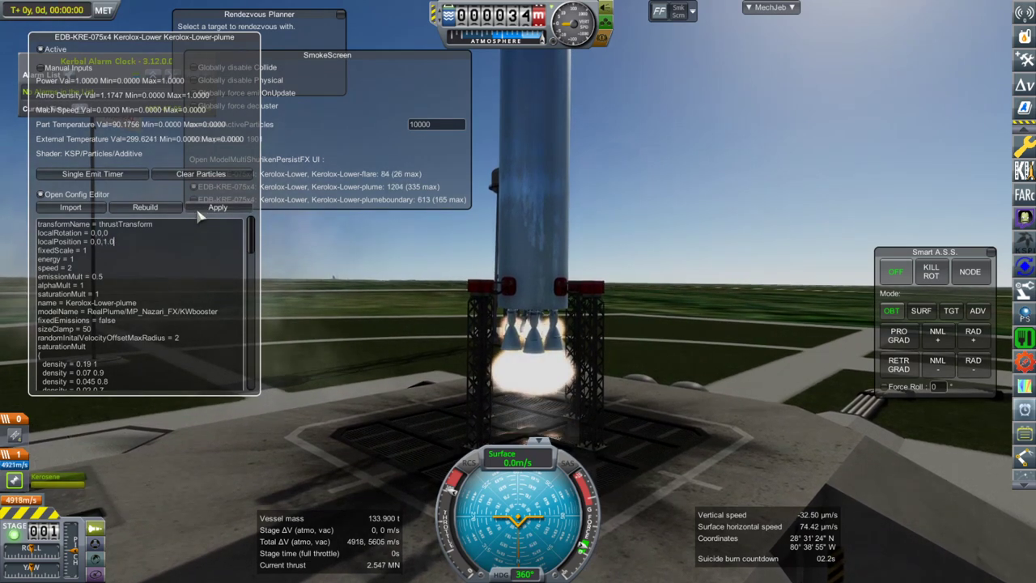
left_click(204, 209)
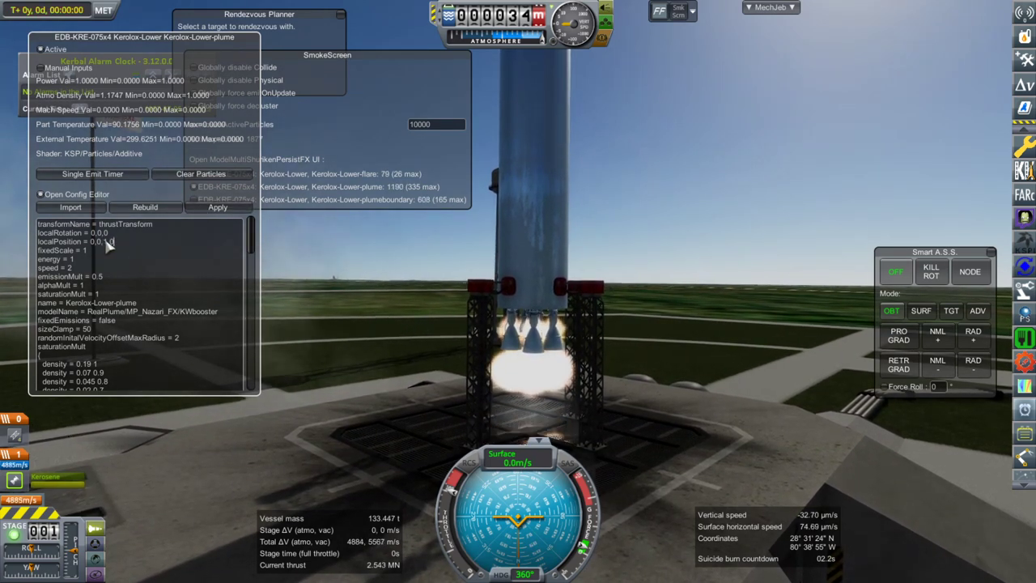
left_click(74, 196)
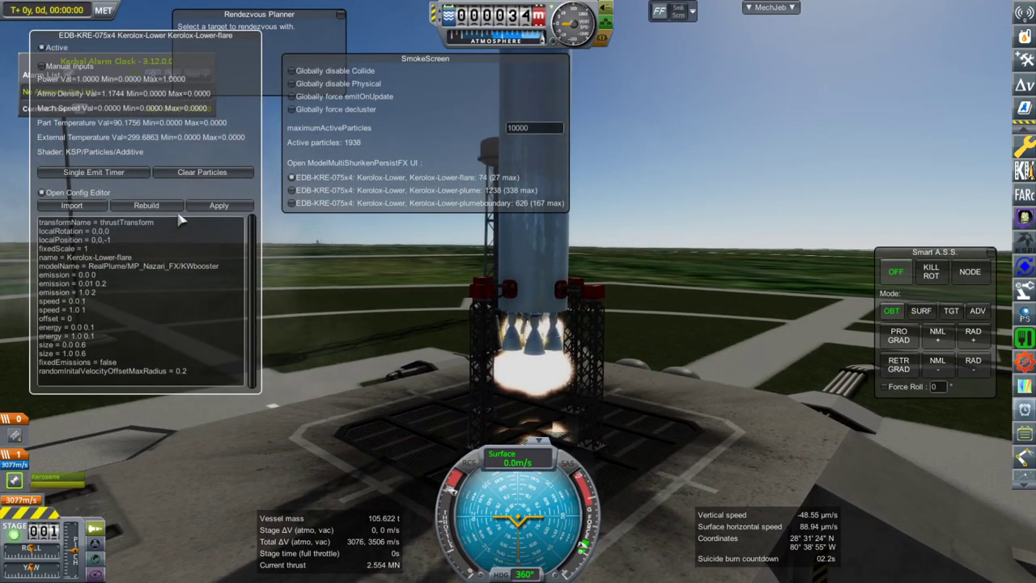
Step: Remove the minus sign from the flare position offset, enter 1, and apply
right_click_drag(576, 328, 719, 294)
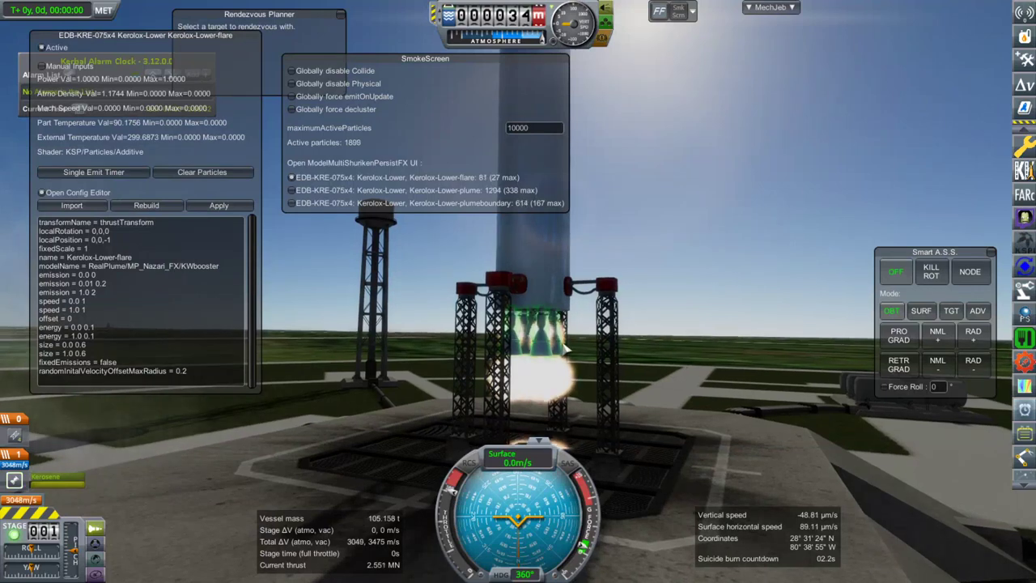
left_click(109, 240)
key("BackSpace")
key("BackSpace")
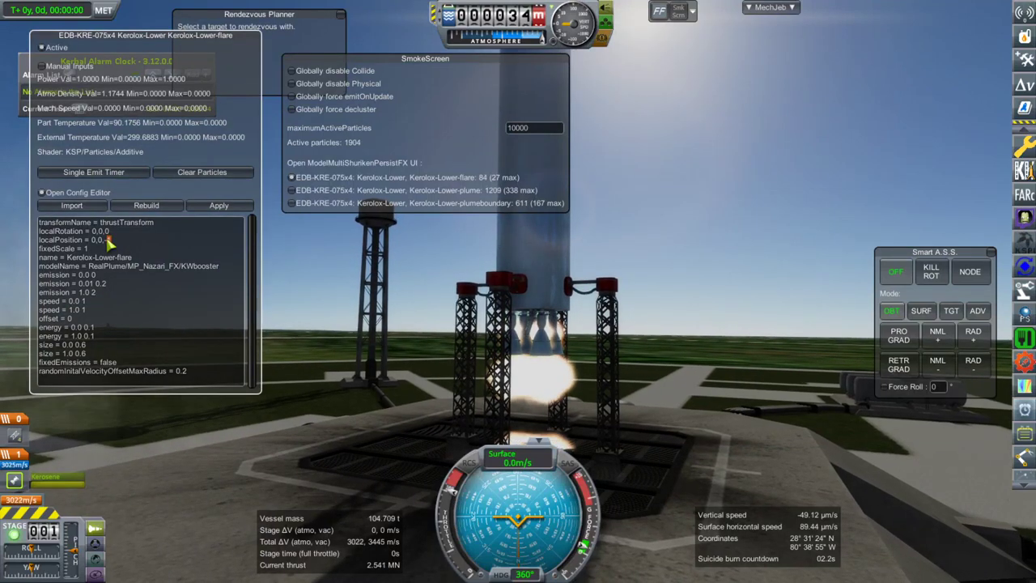
type("1")
left_click(219, 207)
Step: Set the main plume's position offset to 0.9 and apply it
left_click(292, 189)
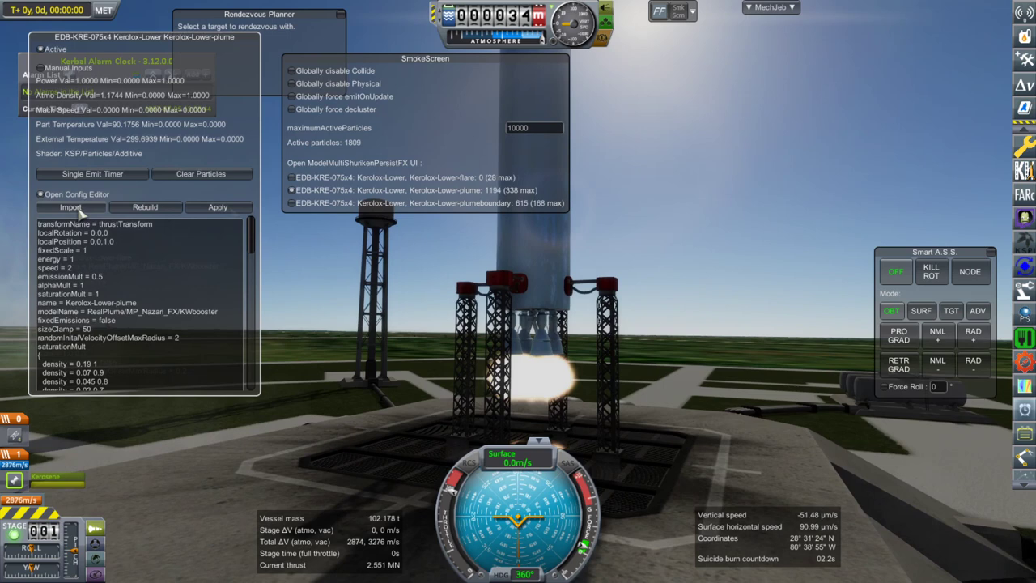
left_click(108, 241)
type(".5")
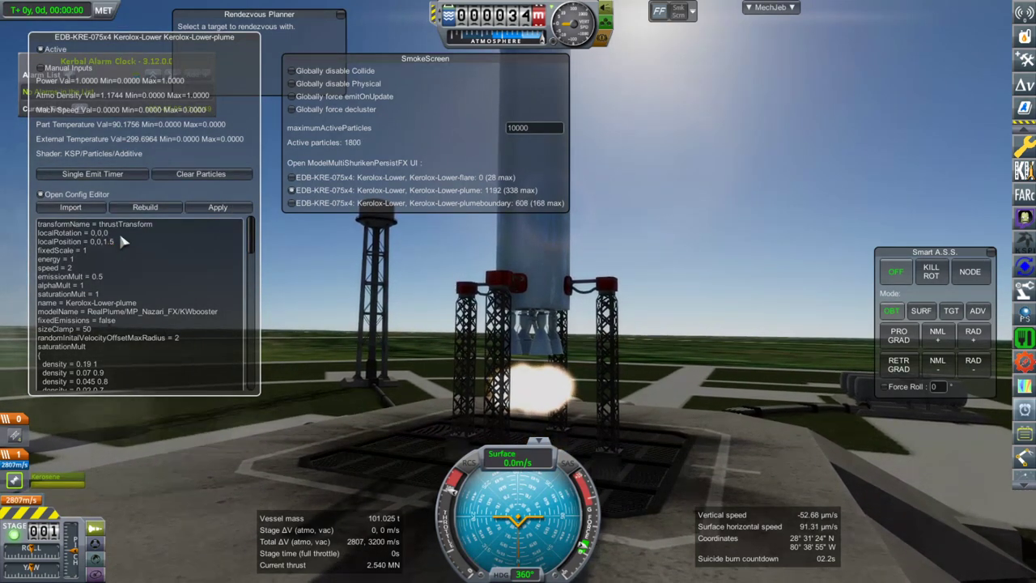
left_click_drag(115, 242, 106, 241)
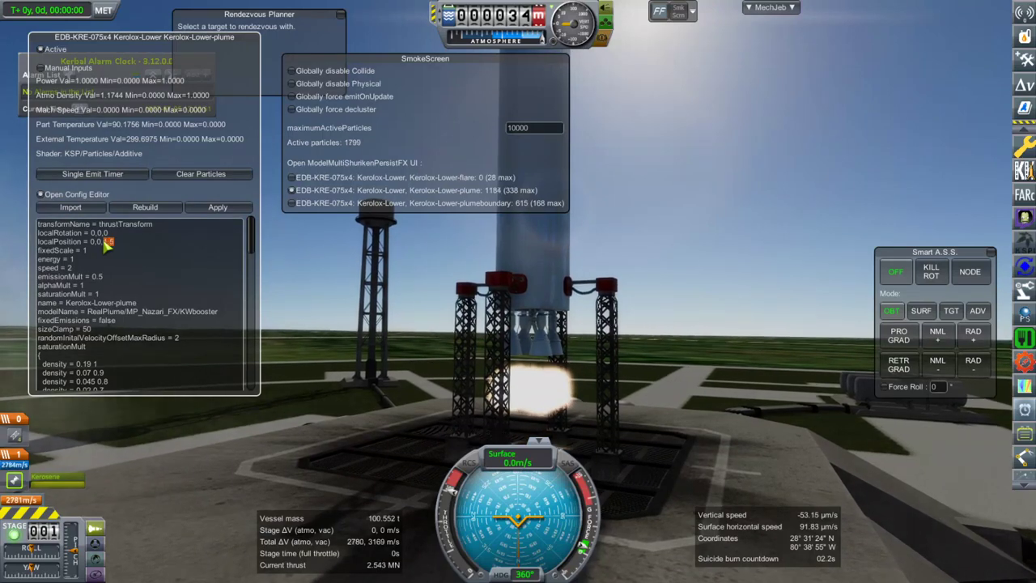
type("0.9")
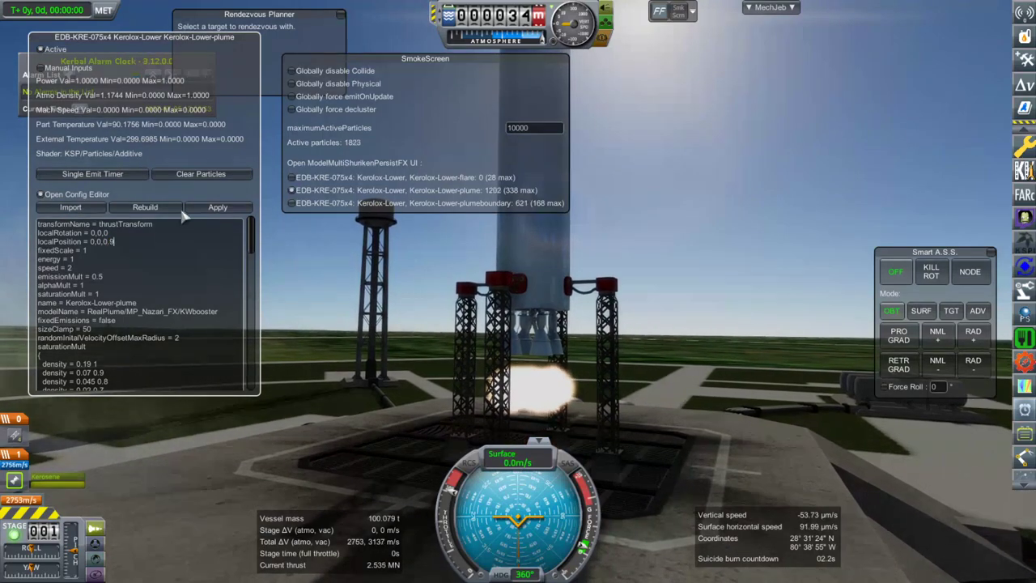
left_click(218, 207)
Step: Move the config editor aside and orbit to view the firing rocket straight on
right_click_drag(475, 369, 475, 368)
right_click_drag(142, 280, 142, 280)
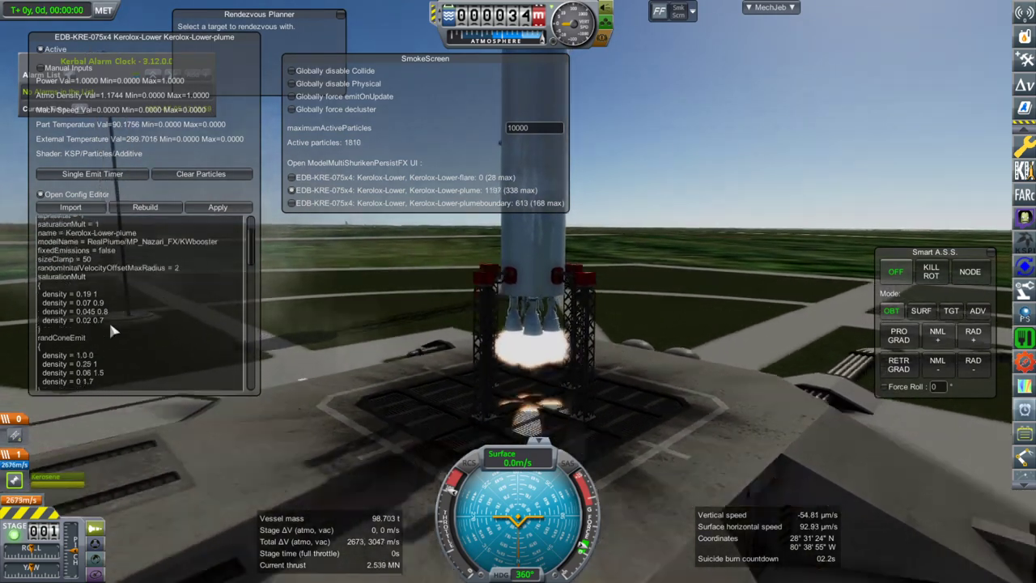
scroll(111, 324, "down", 3)
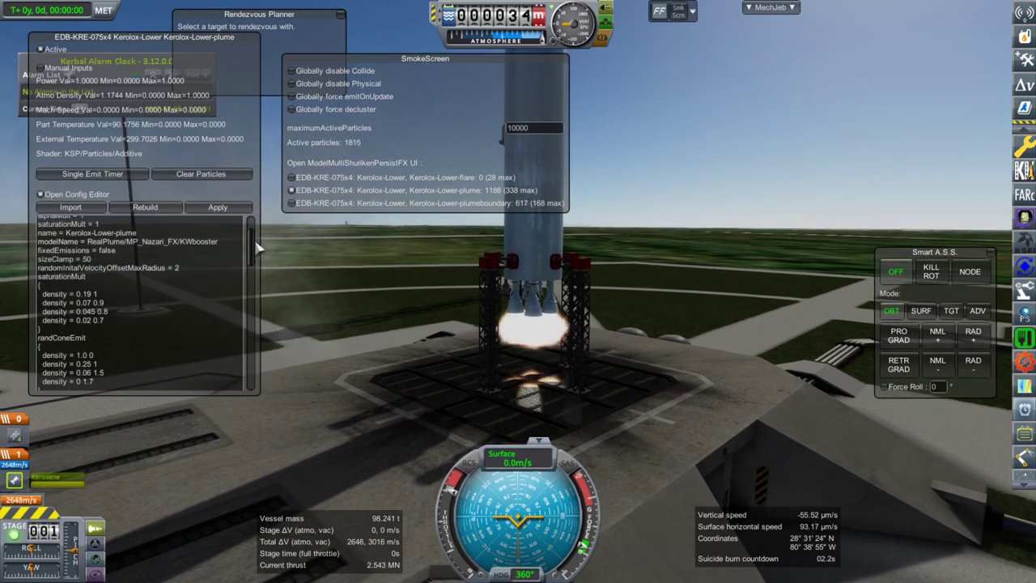
left_click_drag(256, 247, 259, 440)
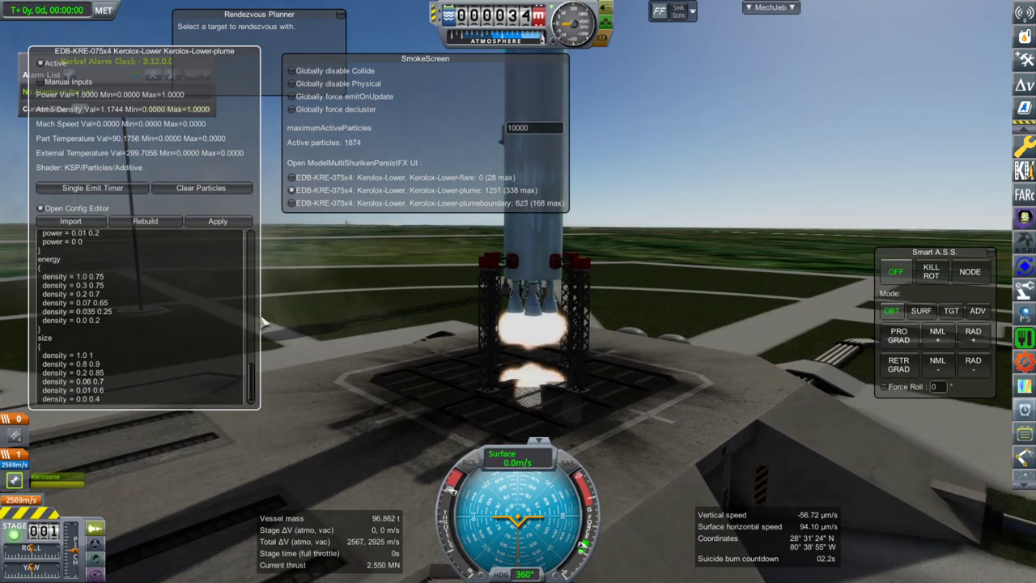
scroll(251, 379, "up", 4)
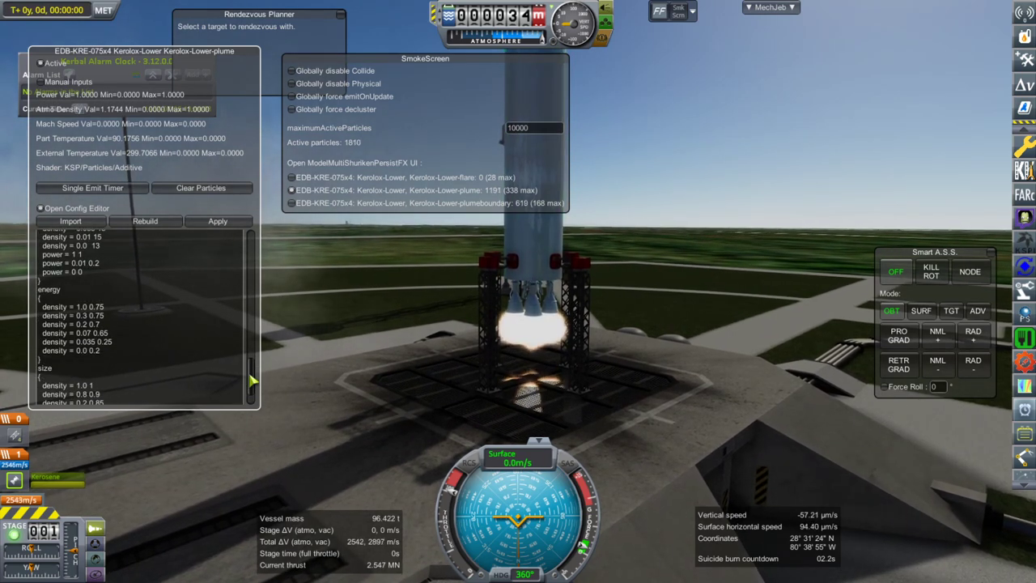
left_click_drag(252, 366, 273, 231)
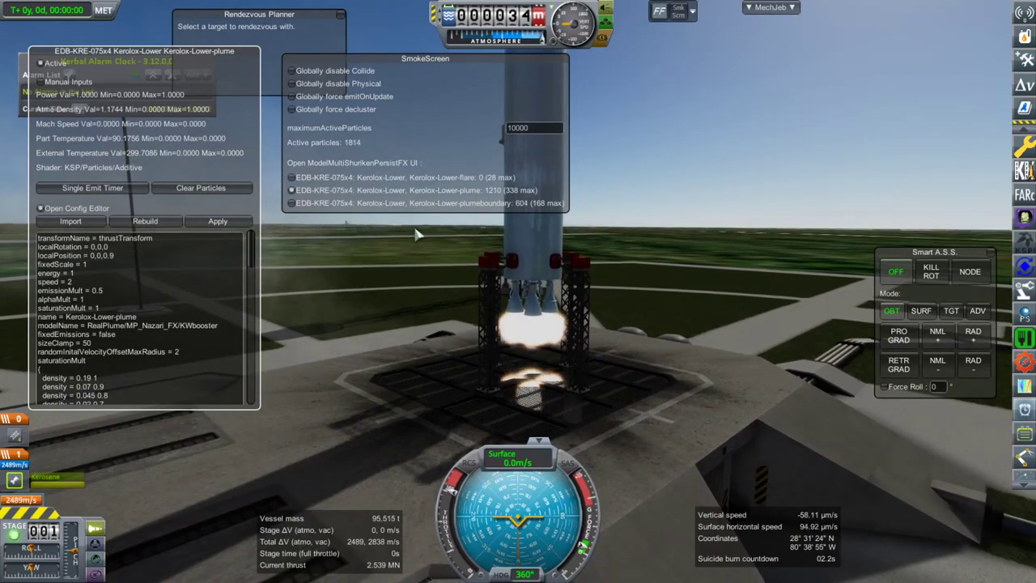
right_click_drag(508, 254, 665, 270)
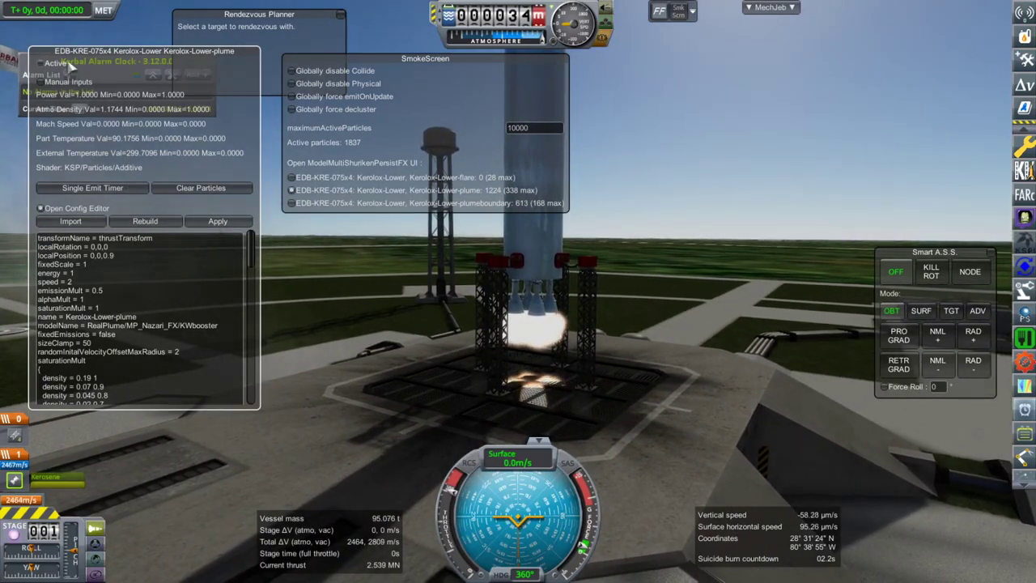
right_click_drag(318, 204, 727, 213)
Step: Lift off, then move SmokeScreen's window left and open the Kerolox-Lower-flare config editor
key("space")
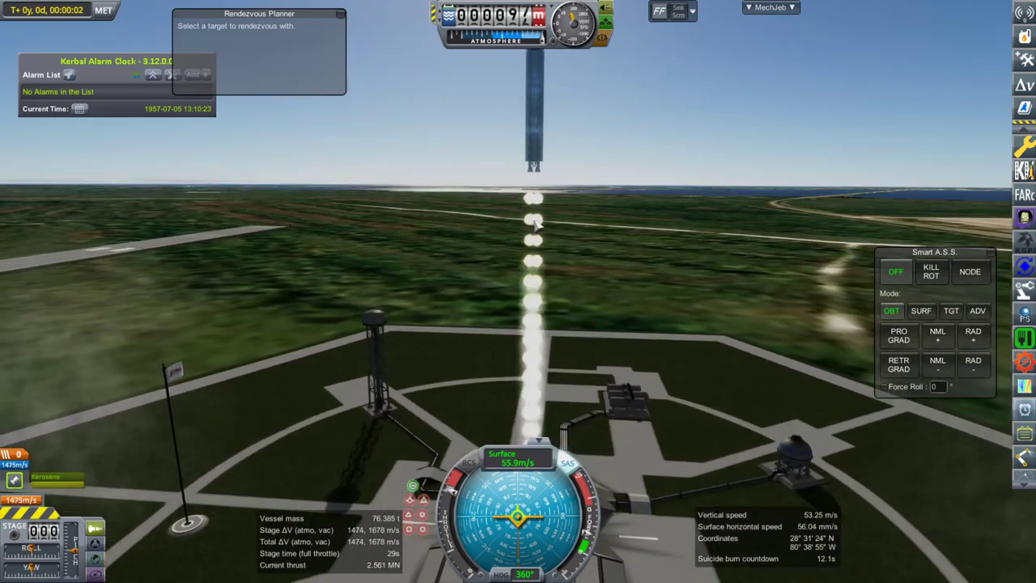
right_click_drag(538, 223, 661, 170)
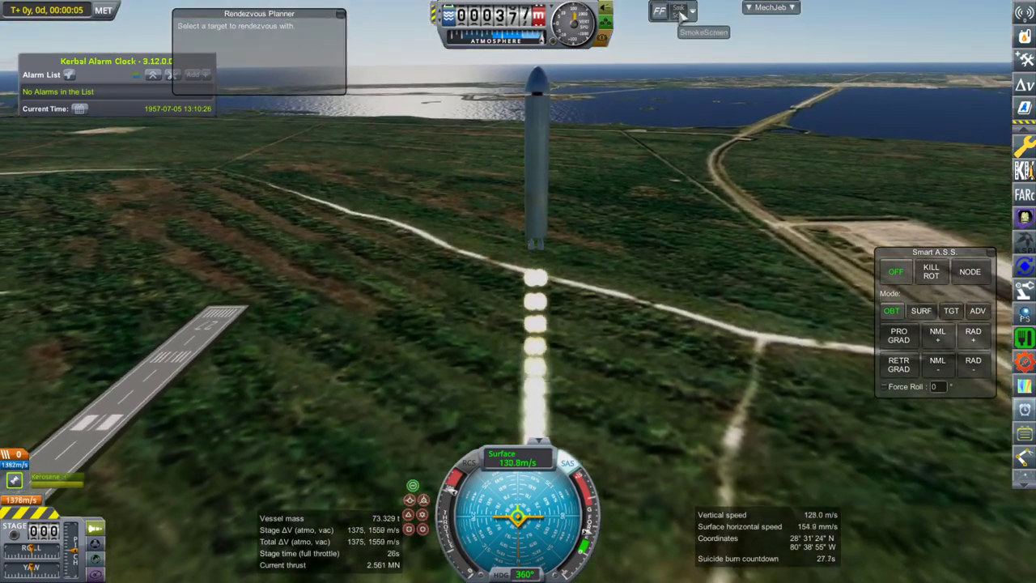
left_click(674, 11)
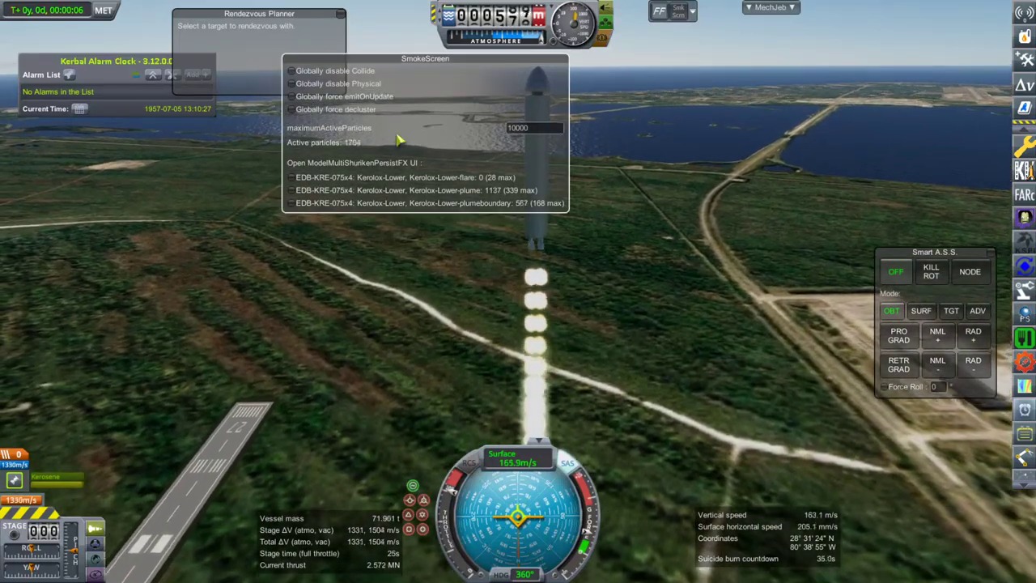
left_click_drag(304, 178, 137, 267)
left_click(129, 266)
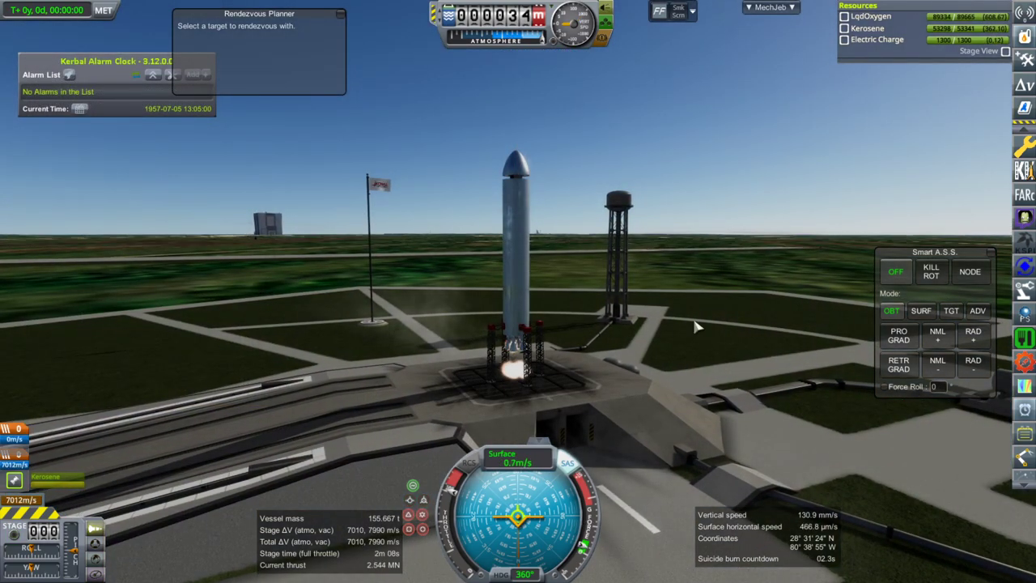
Step: Relaunch the KRE-075x4 rocket from the pad and close the Rendezvous Planner
key("space")
right_click_drag(684, 315, 653, 317)
scroll(652, 317, "down", 3)
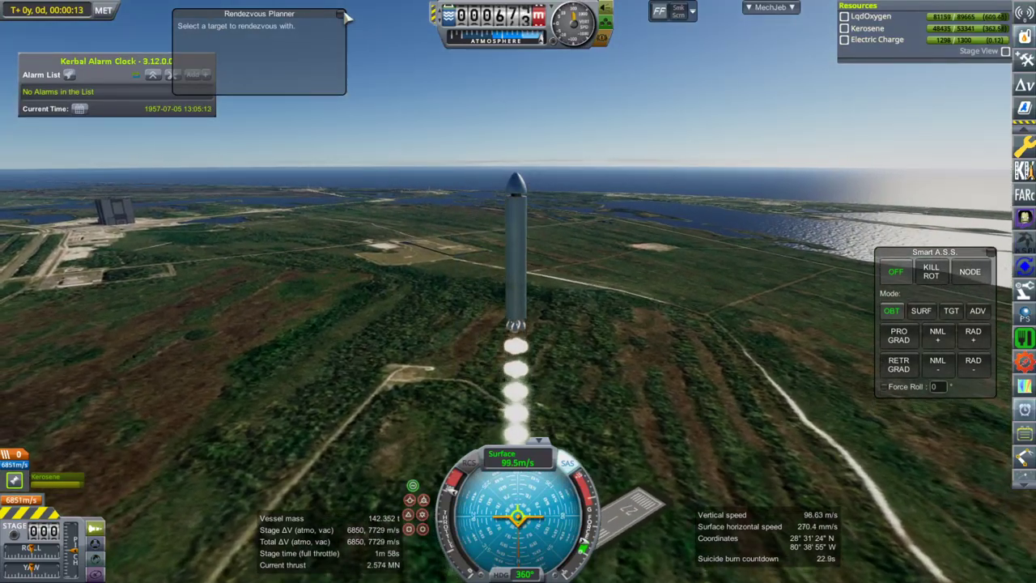
left_click(343, 13)
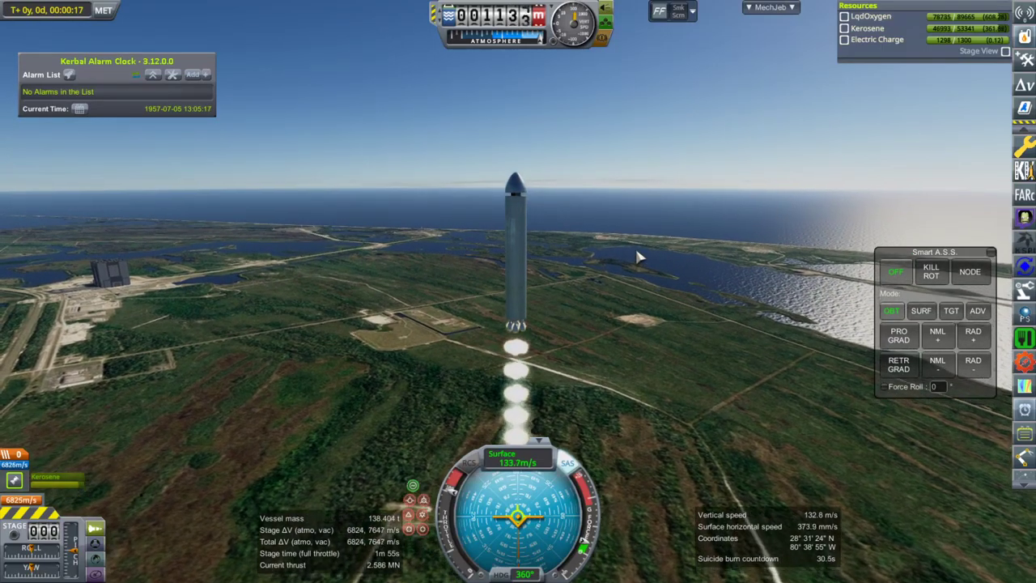
Step: Orbit the camera around the climbing rocket as it passes 14 km
right_click_drag(635, 246, 652, 288)
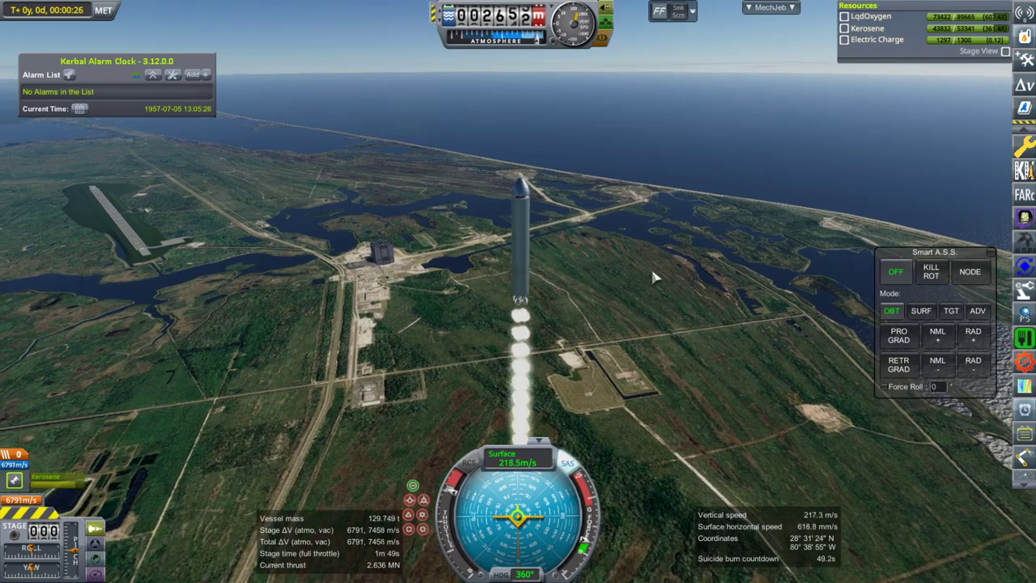
right_click_drag(657, 307, 671, 267)
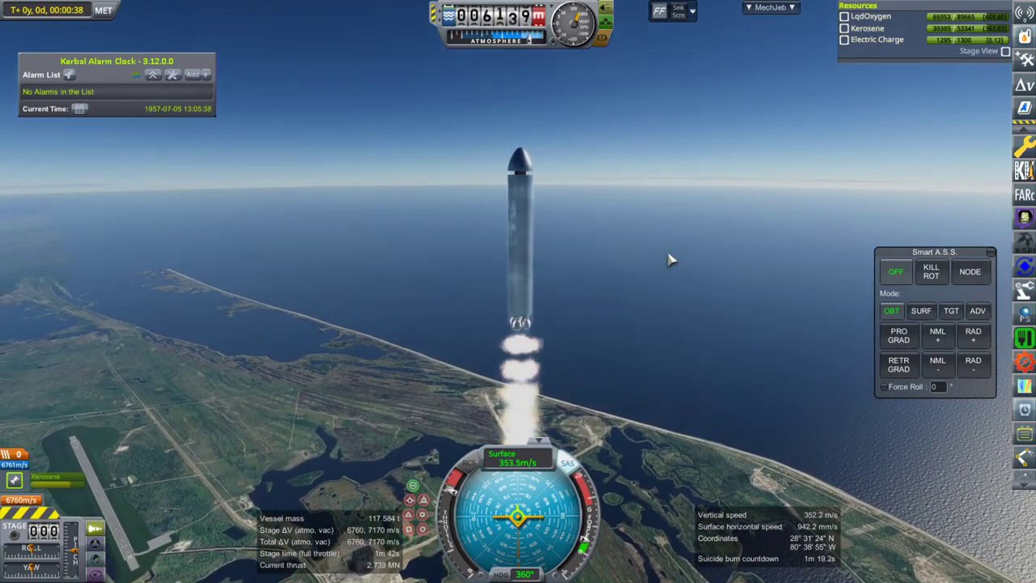
key("Down")
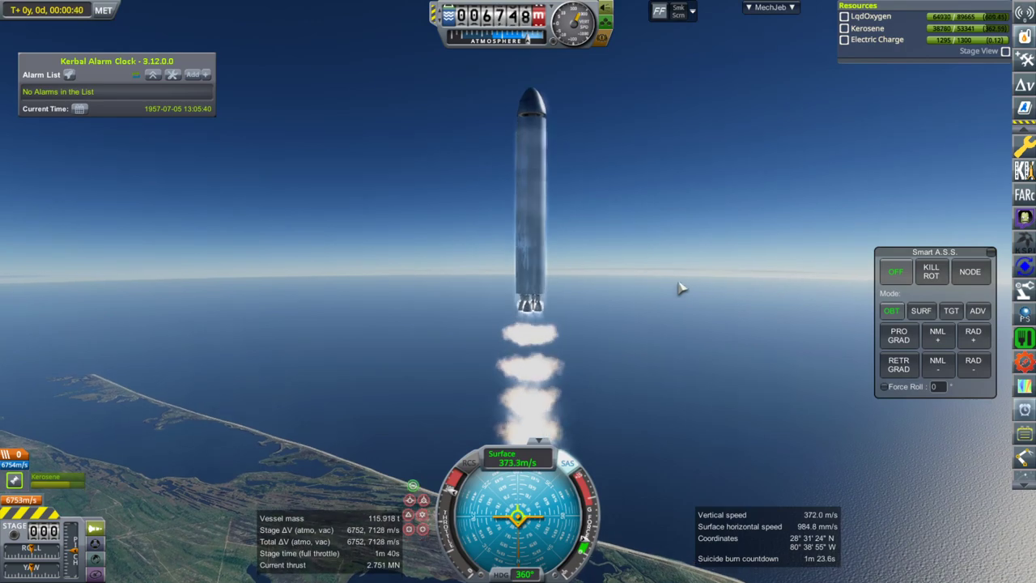
right_click_drag(683, 280, 657, 313)
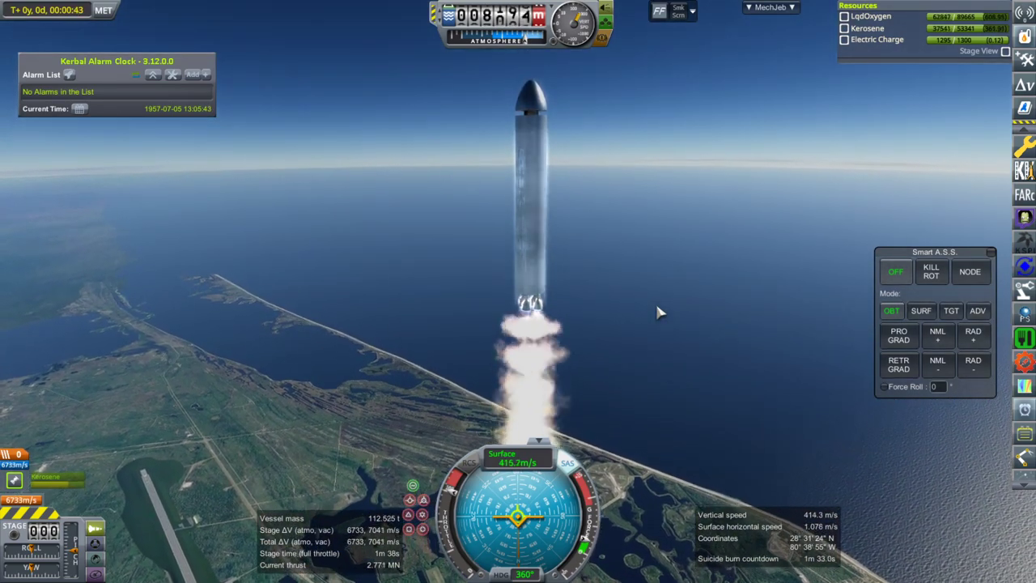
right_click_drag(665, 301, 653, 291)
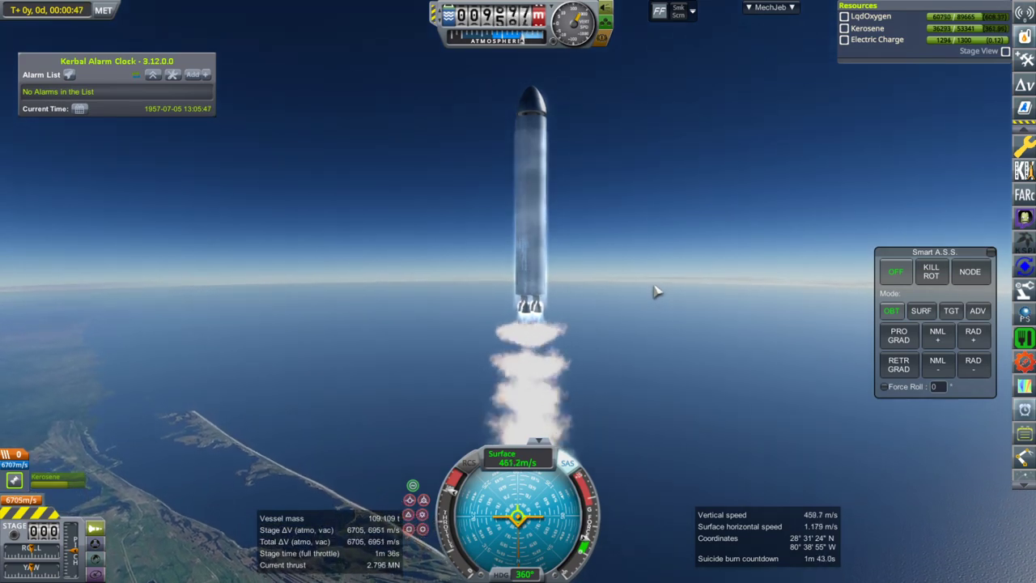
right_click_drag(657, 291, 629, 316)
right_click_drag(678, 277, 660, 298)
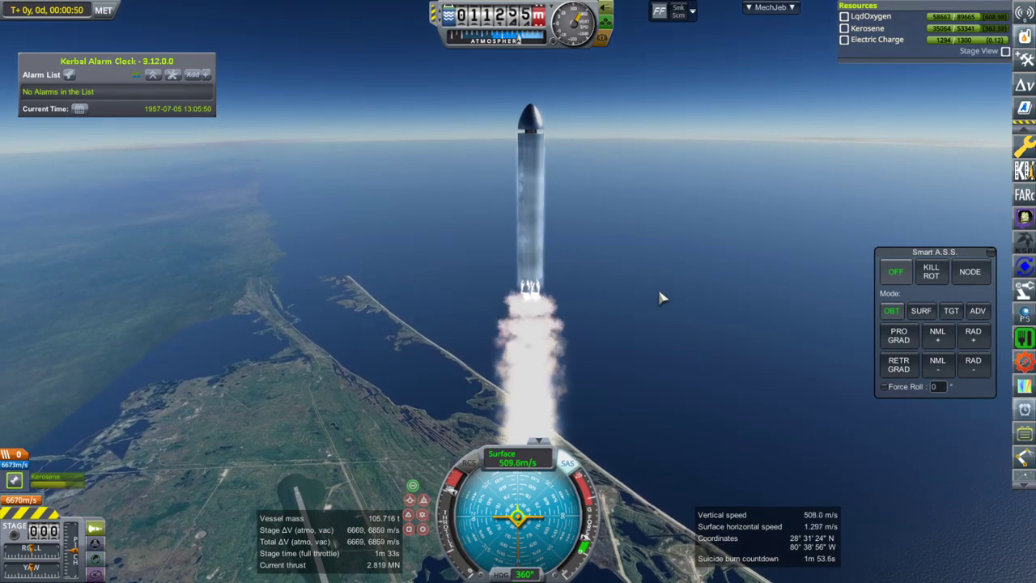
right_click_drag(662, 296, 667, 251)
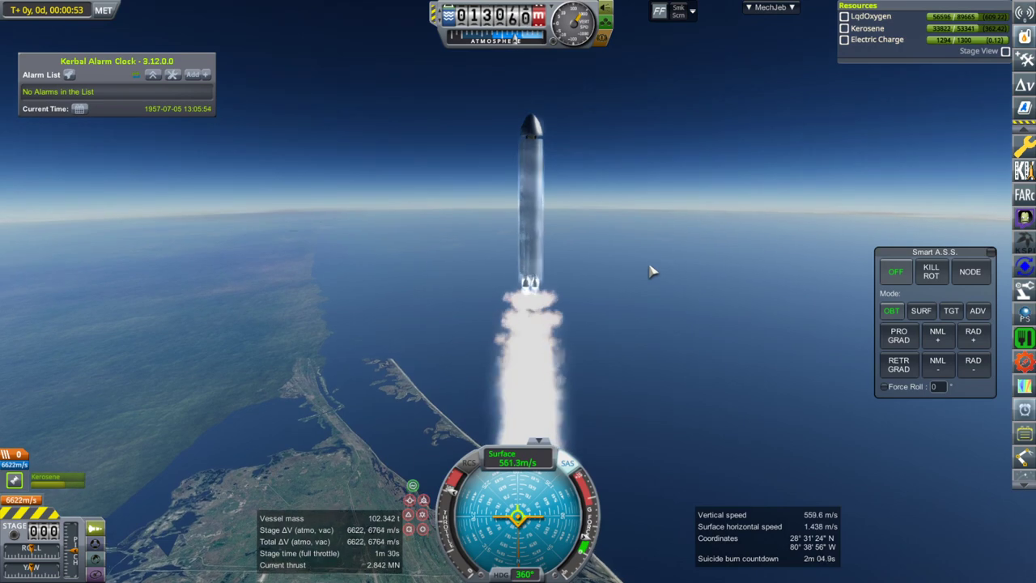
right_click_drag(639, 285, 588, 303)
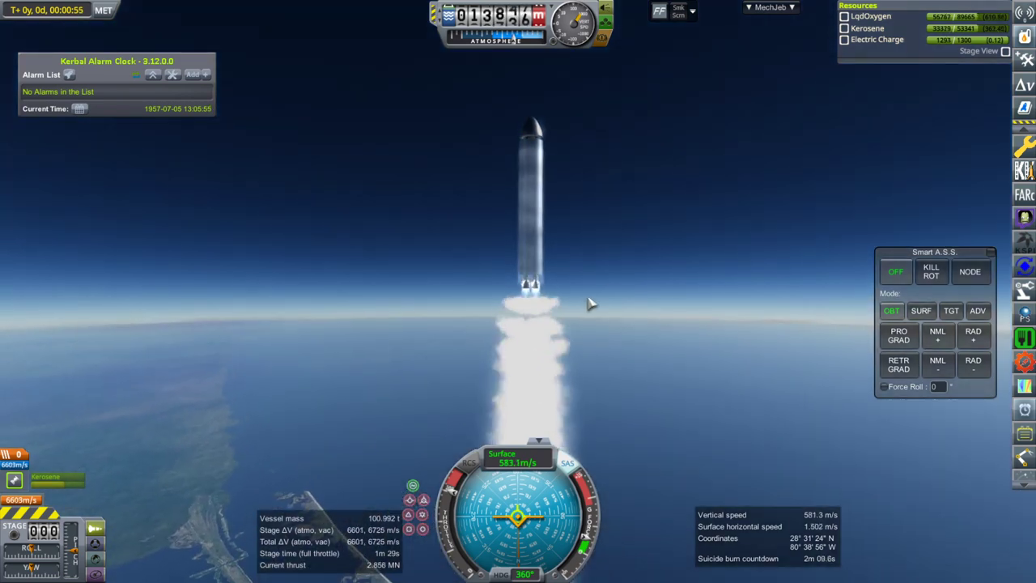
right_click(538, 313)
right_click_drag(729, 295, 437, 389)
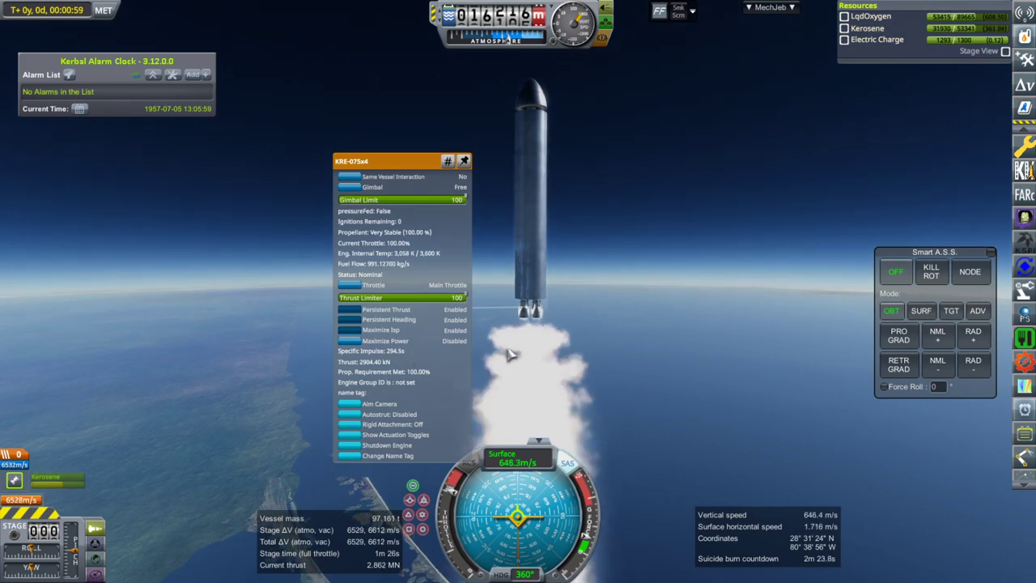
right_click_drag(737, 239, 709, 272)
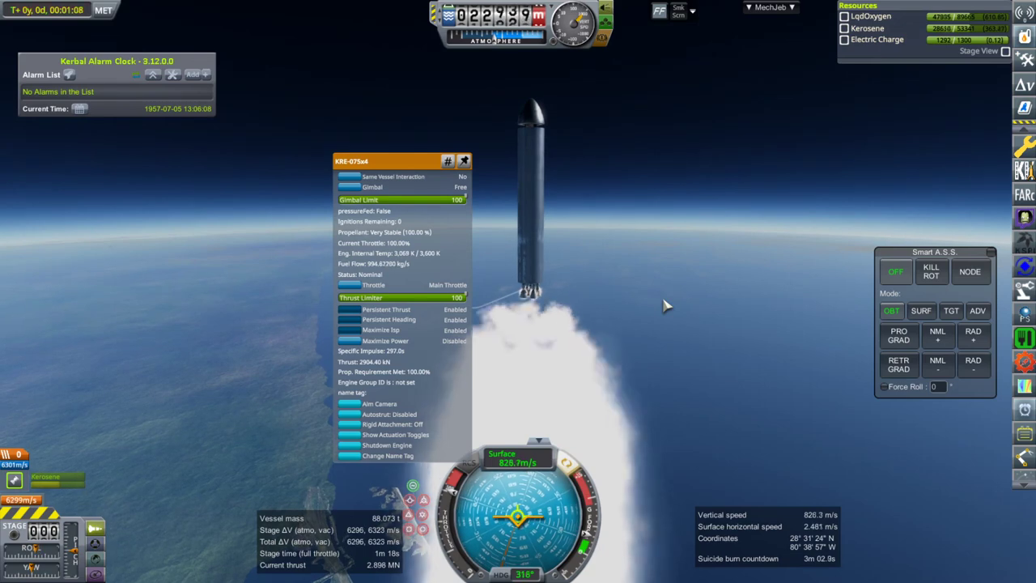
left_click(664, 306)
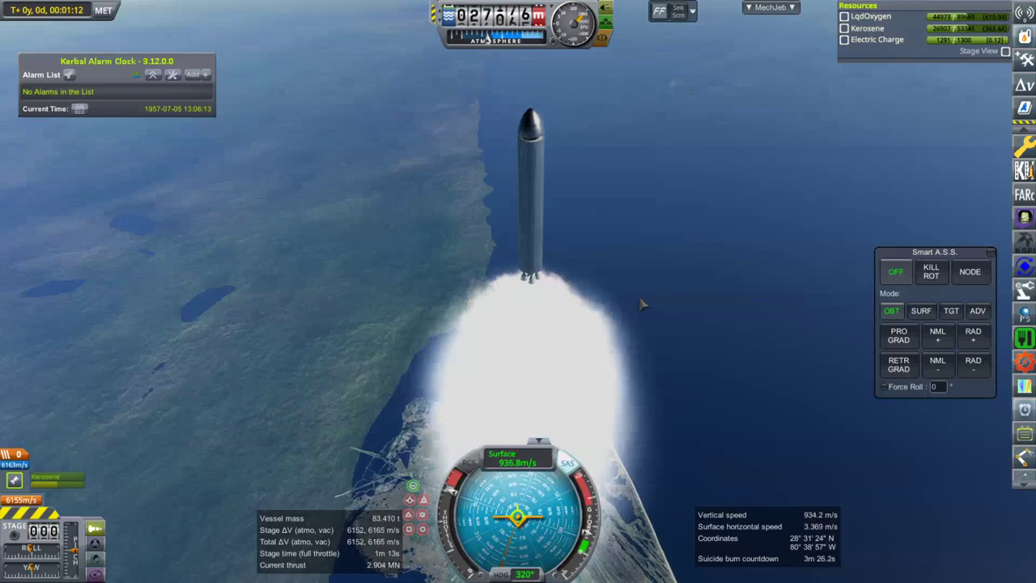
right_click_drag(671, 303, 692, 333)
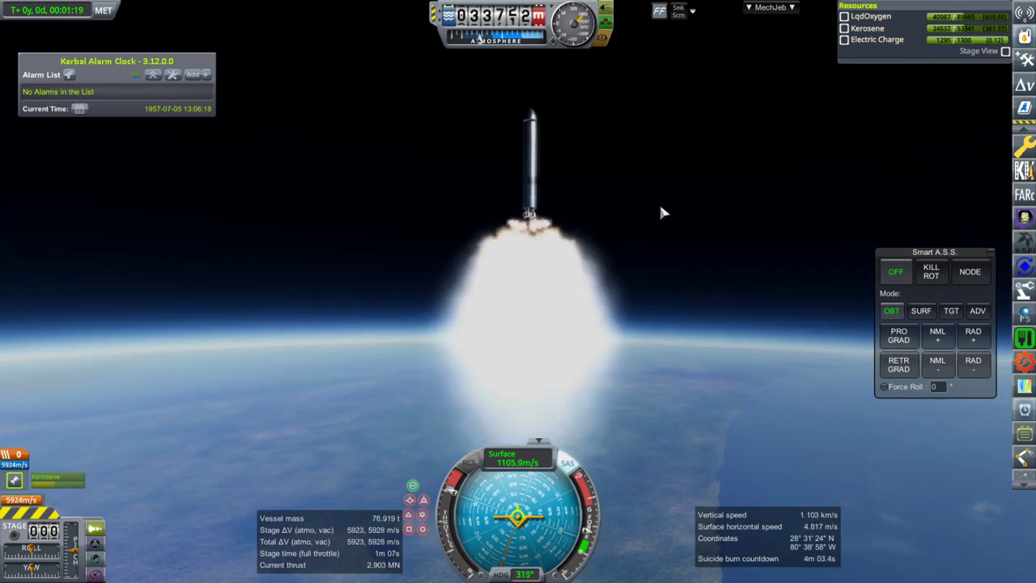
right_click_drag(662, 218, 701, 333)
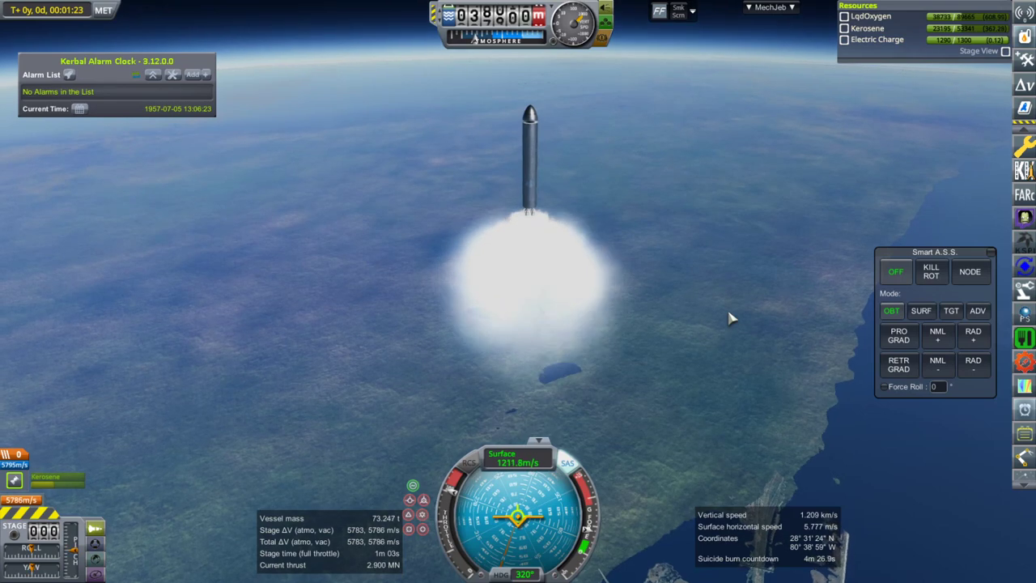